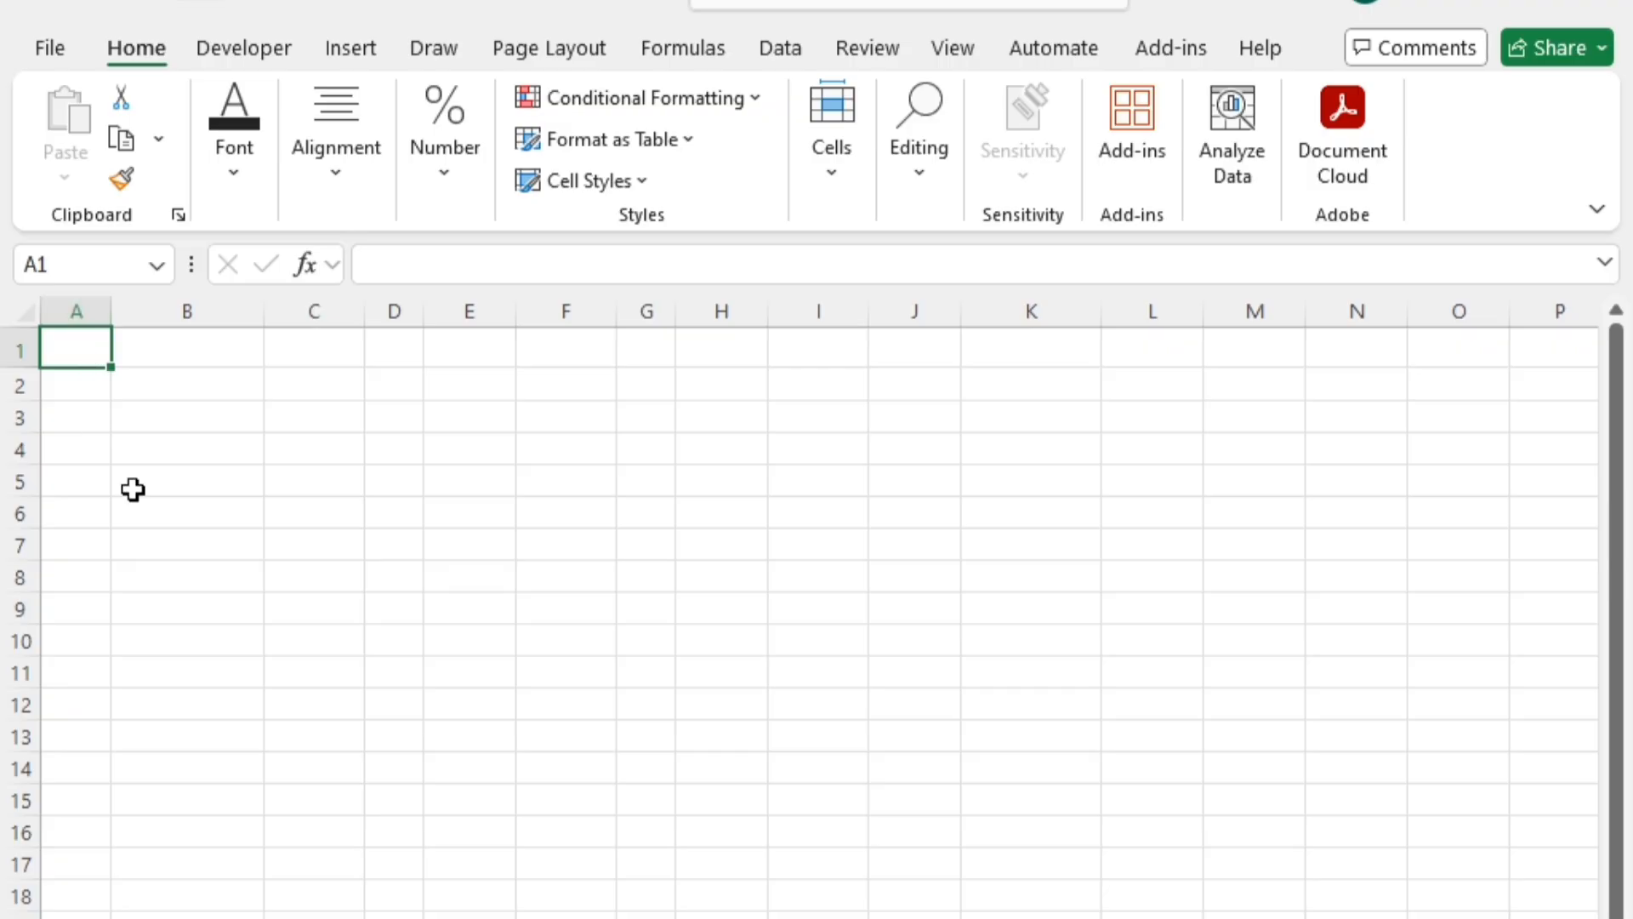
Enter the headers Si.no, Items Name, Quantity, Rate and Amount in cells A1 through E1
{"action": "type", "text": "Si.no"}
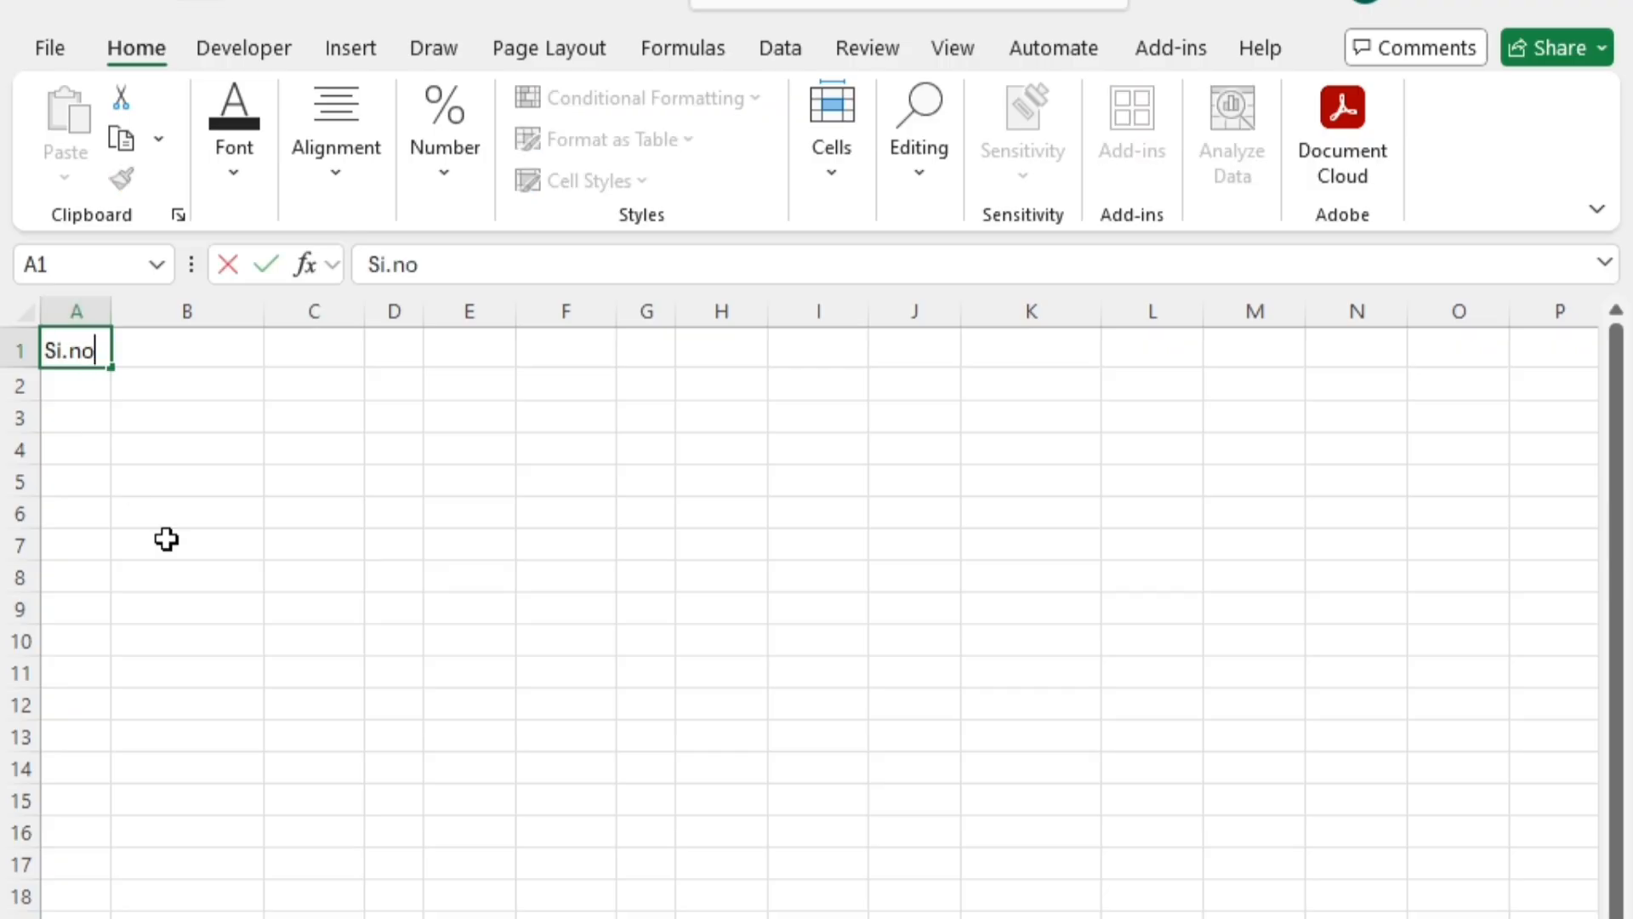
{"action": "key", "text": "Tab"}
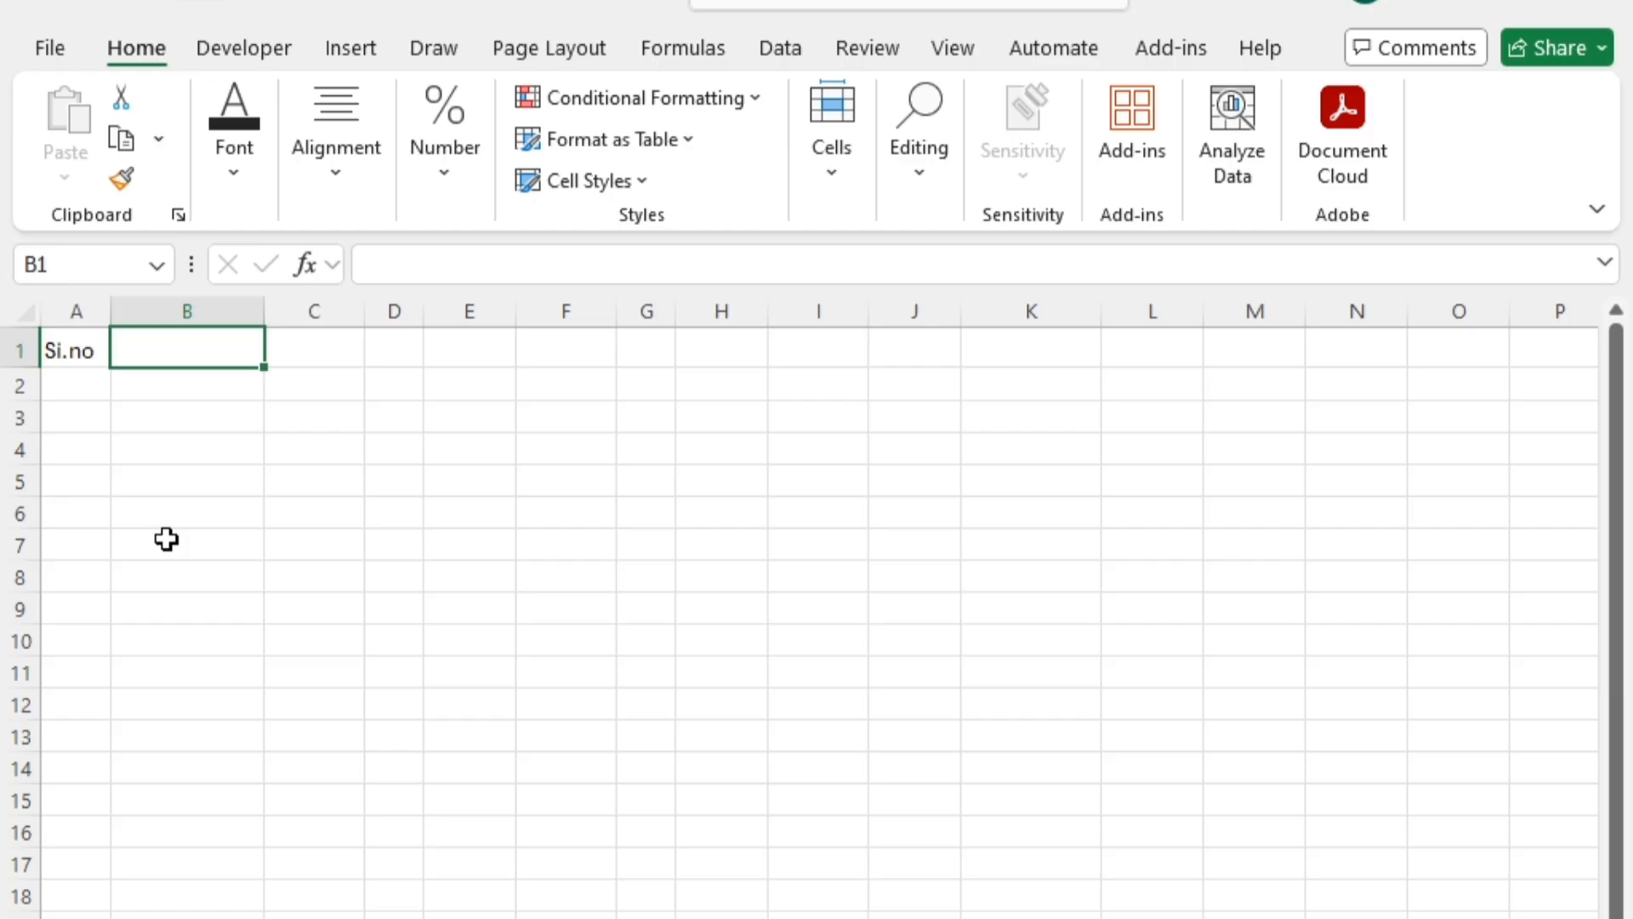
{"action": "type", "text": "Te"}
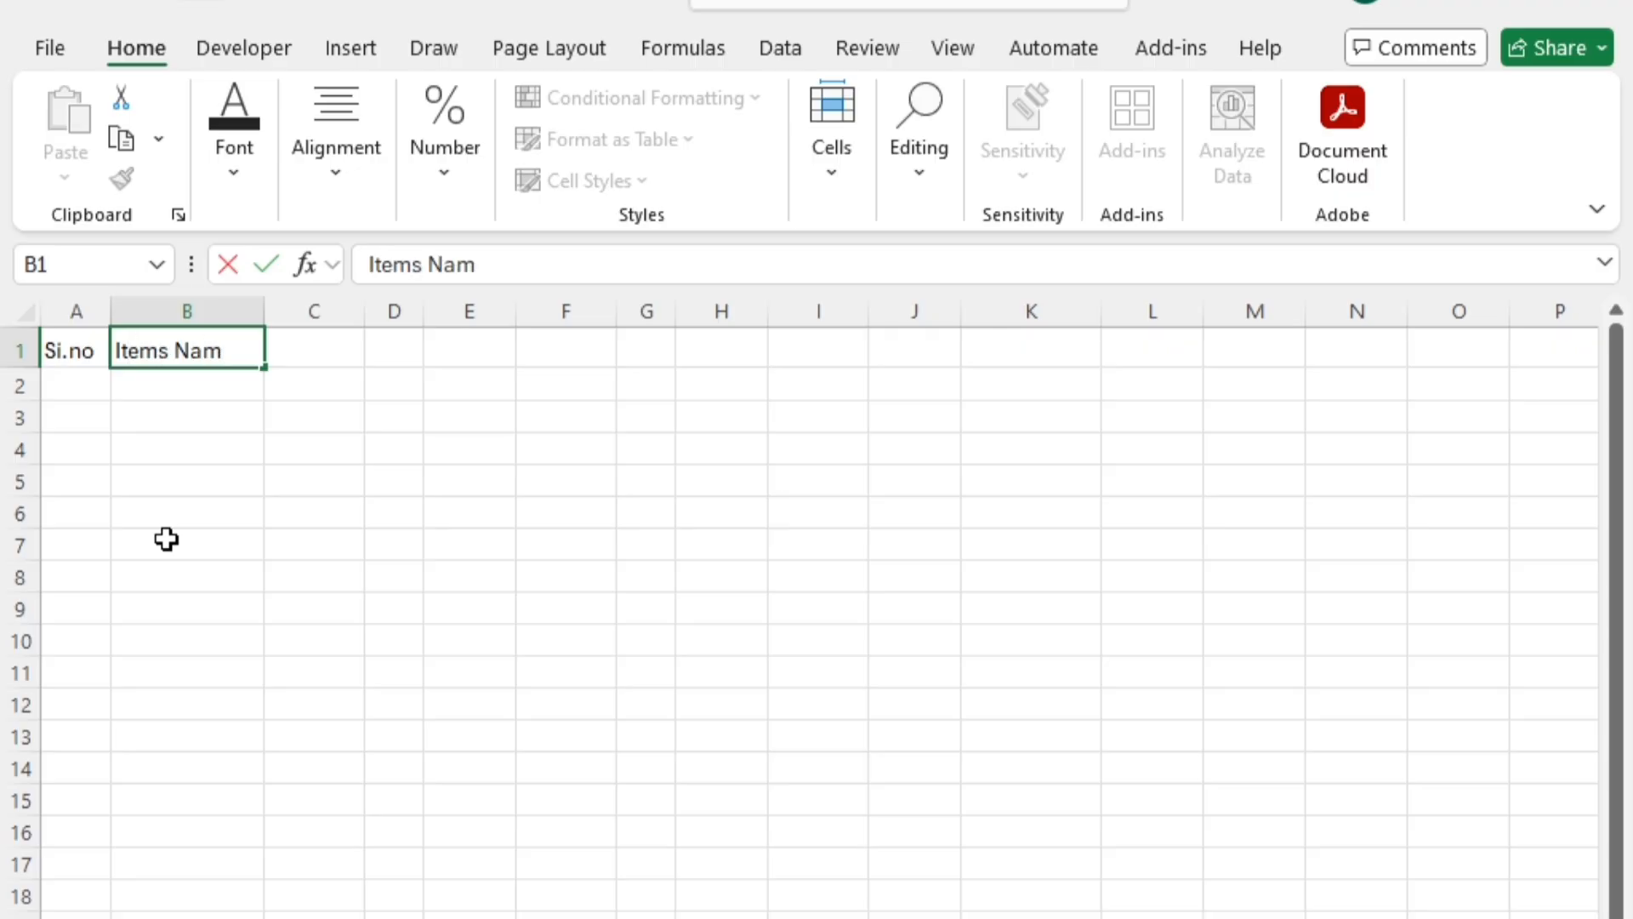
{"action": "key", "text": "Tab"}
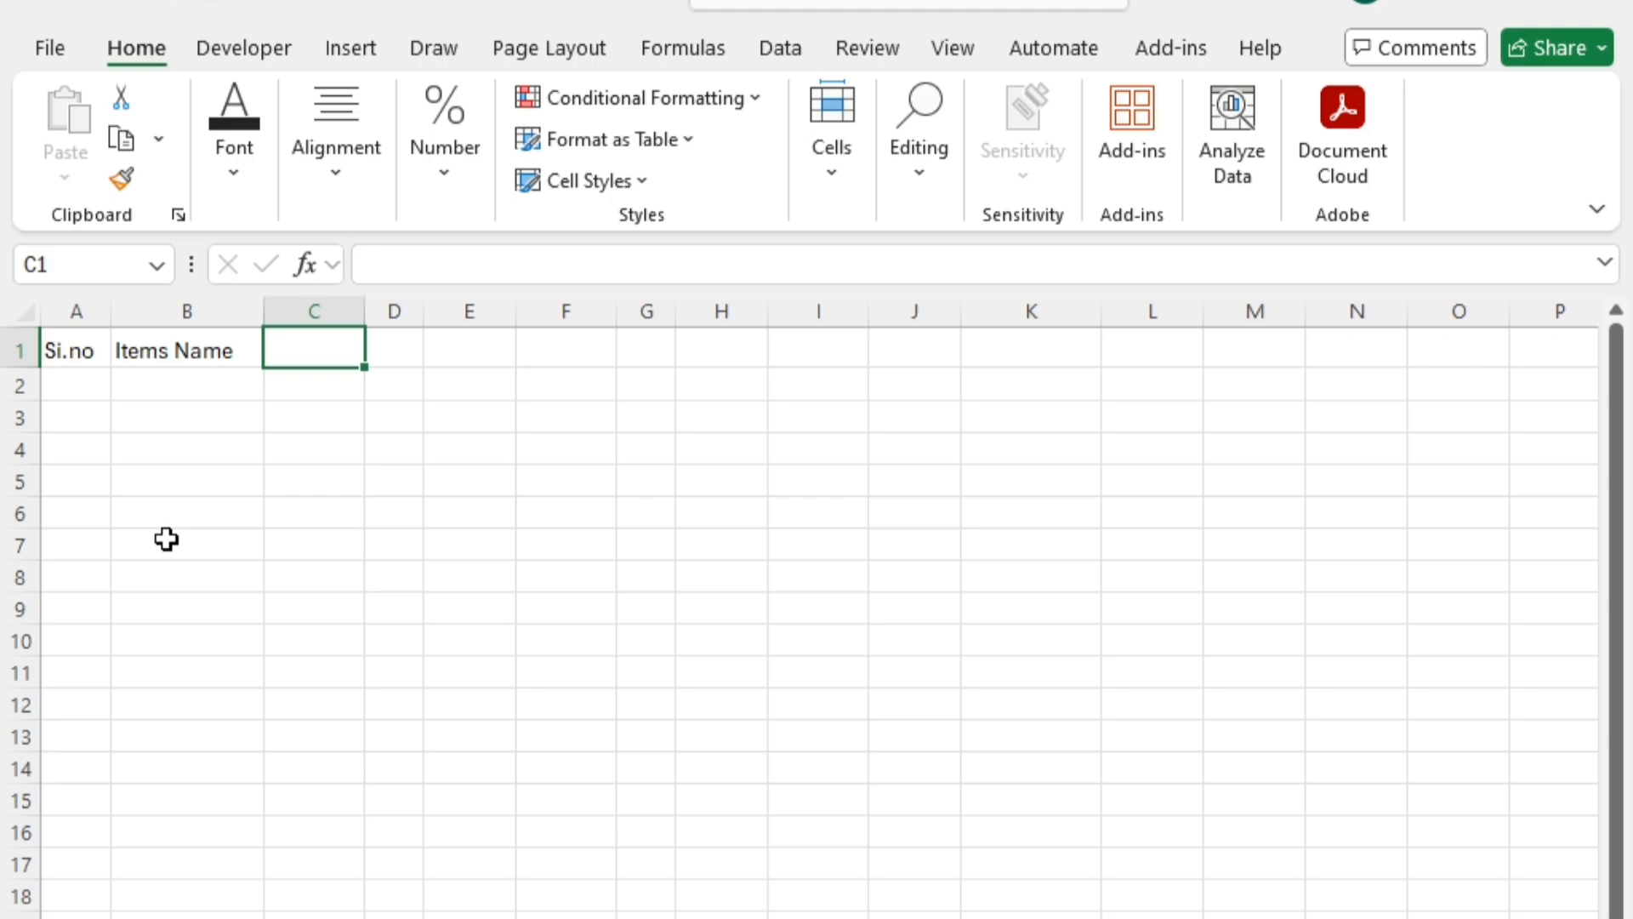
{"action": "type", "text": "Quantity"}
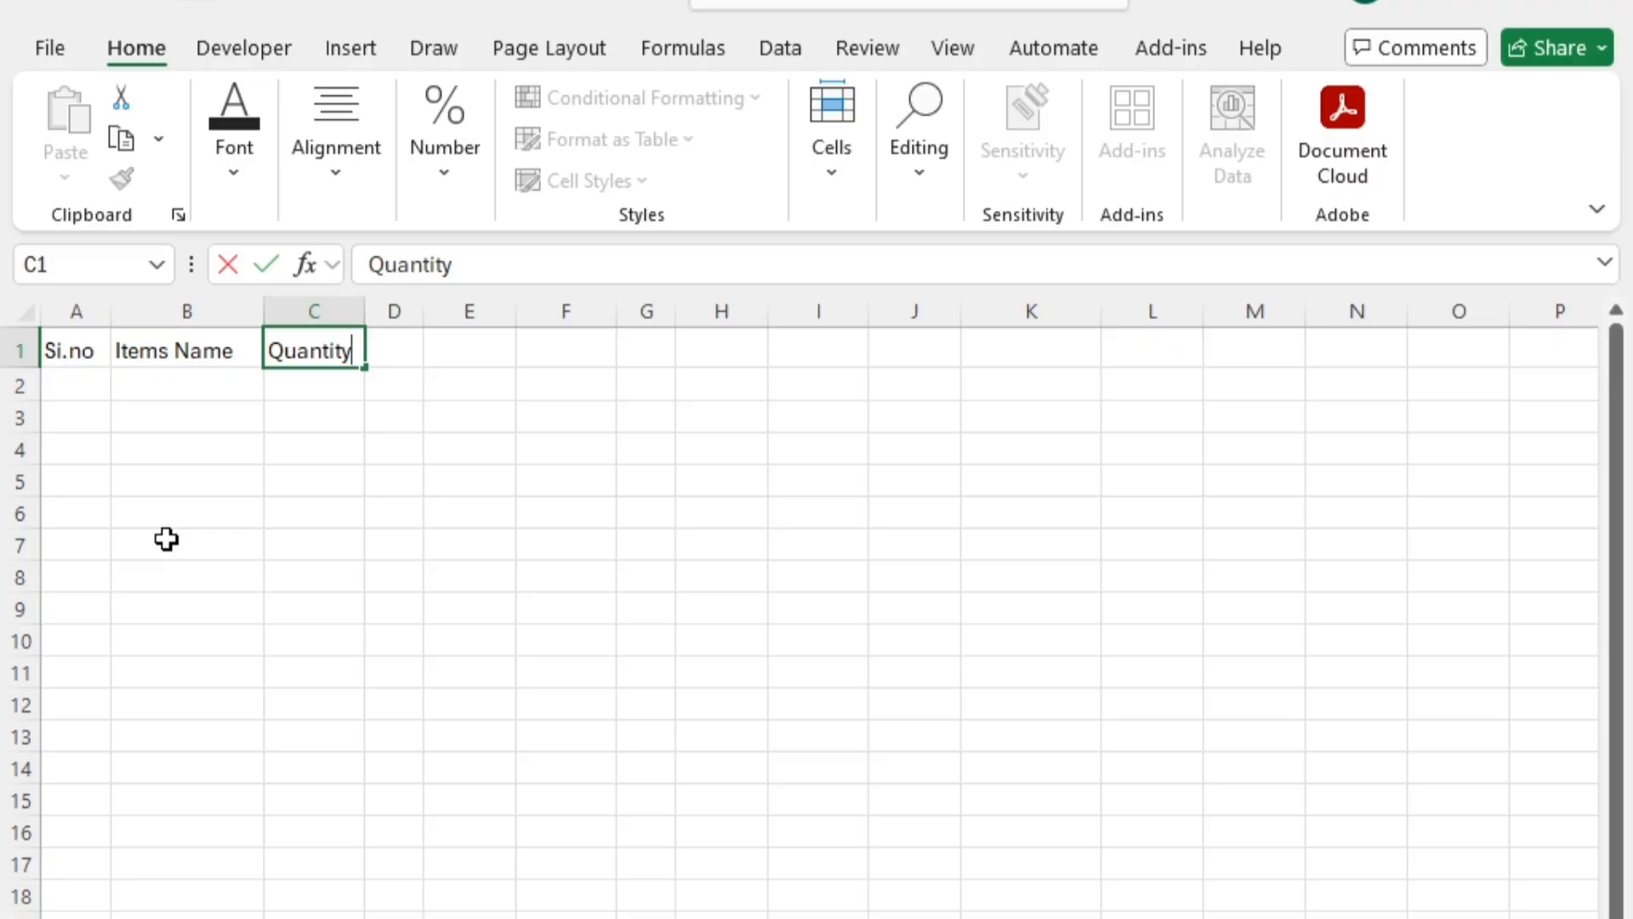
{"action": "key", "text": "Tab"}
{"action": "type", "text": "R"}
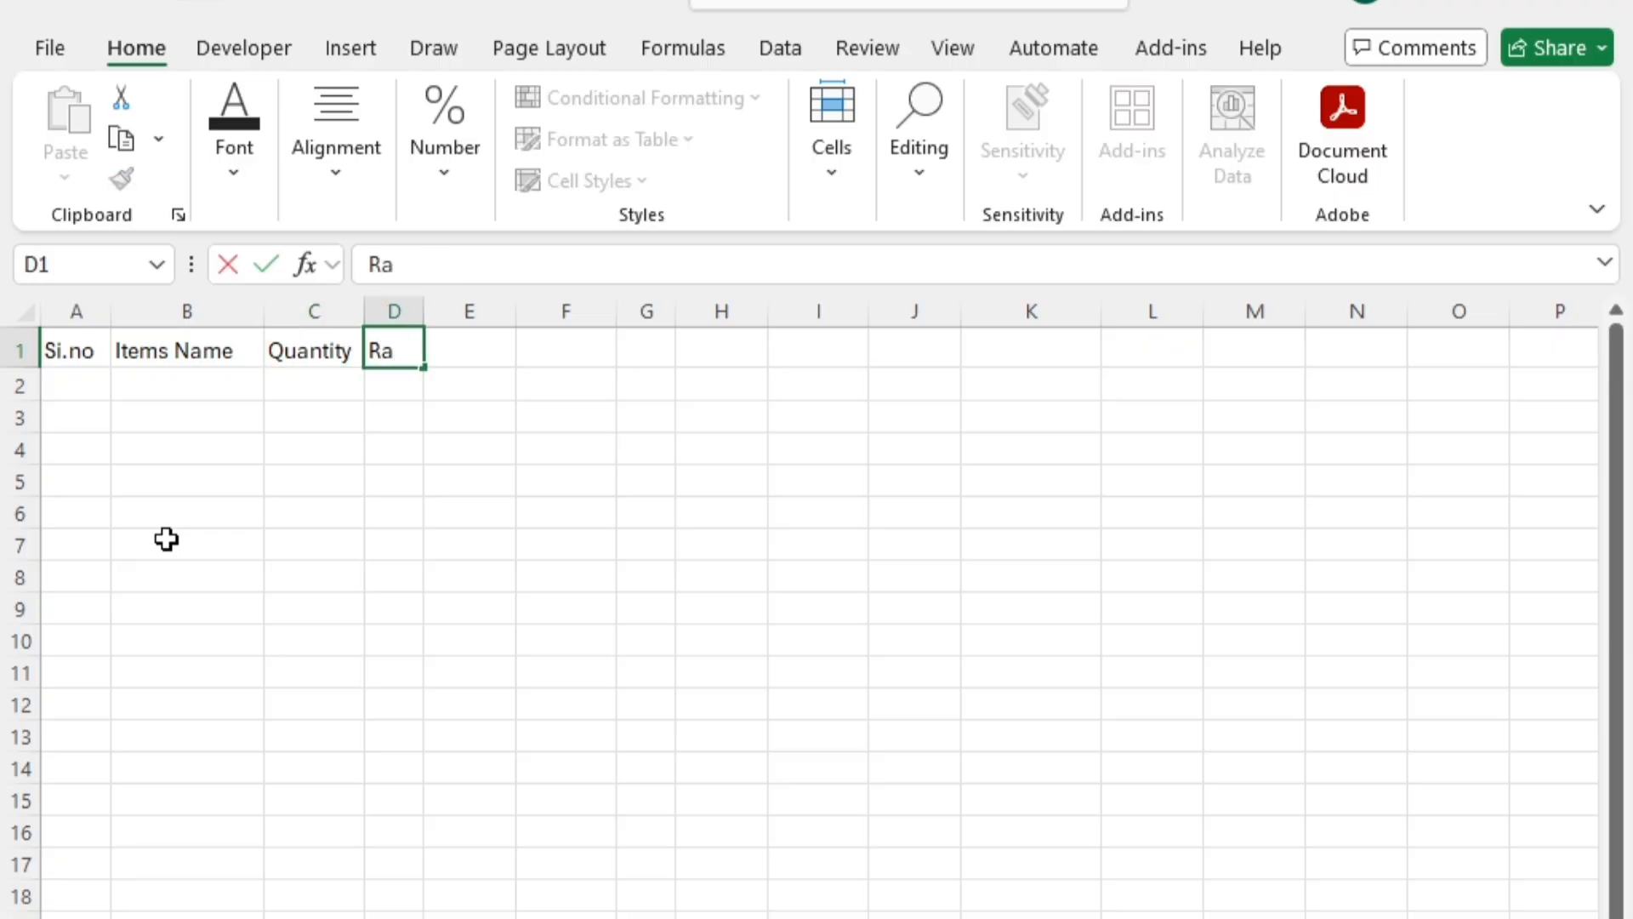
{"action": "key", "text": "Tab"}
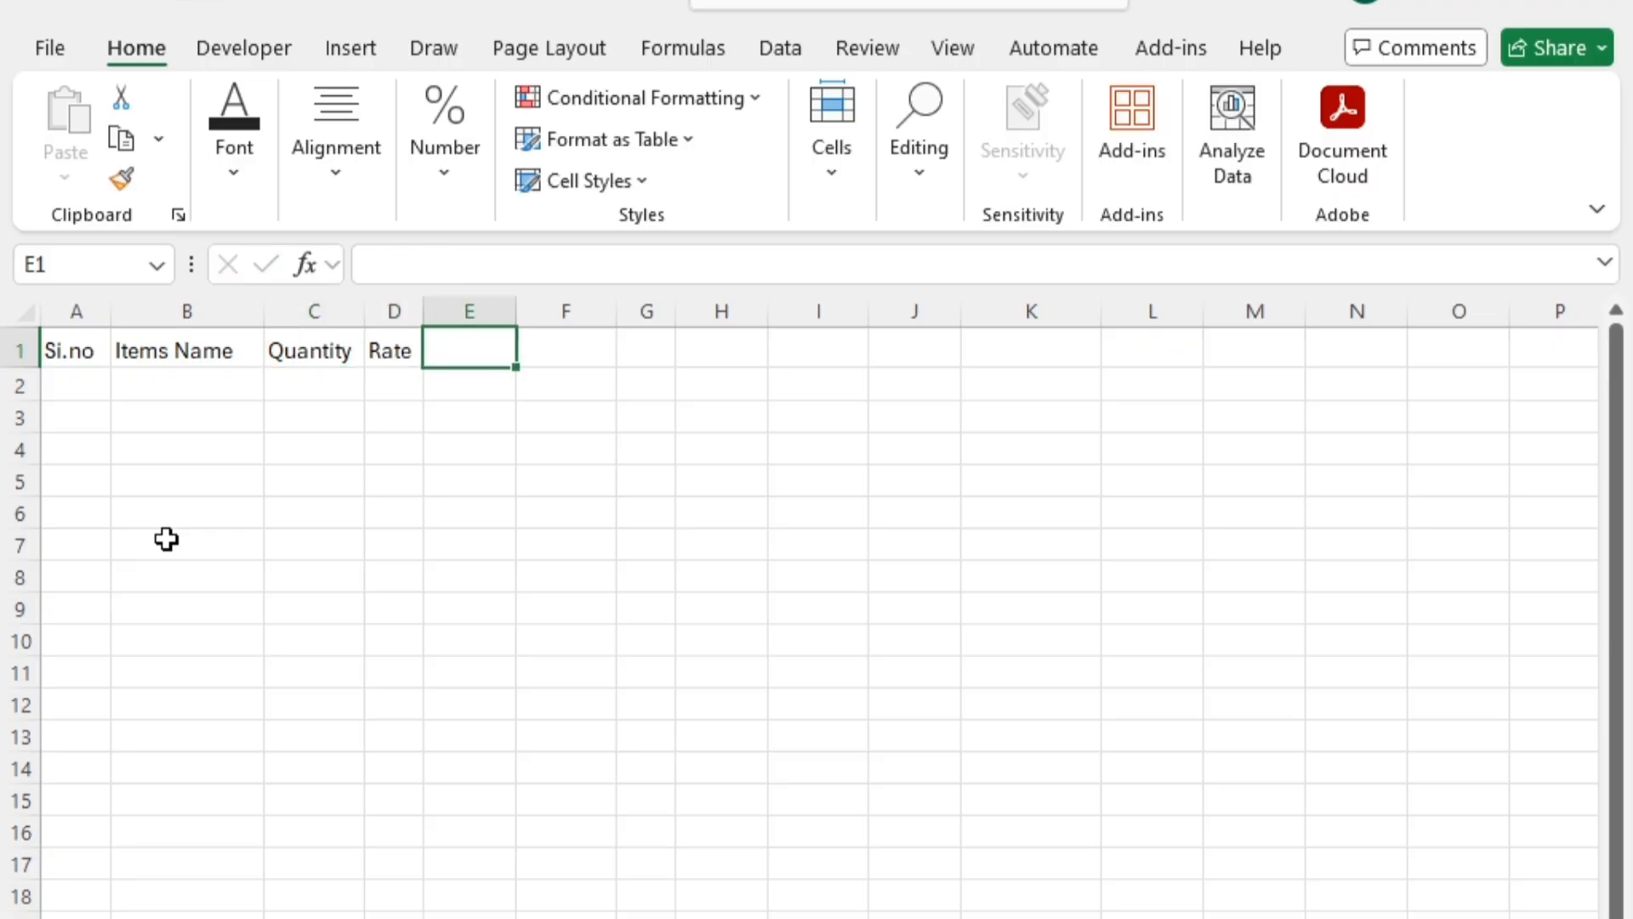
{"action": "type", "text": "Amount"}
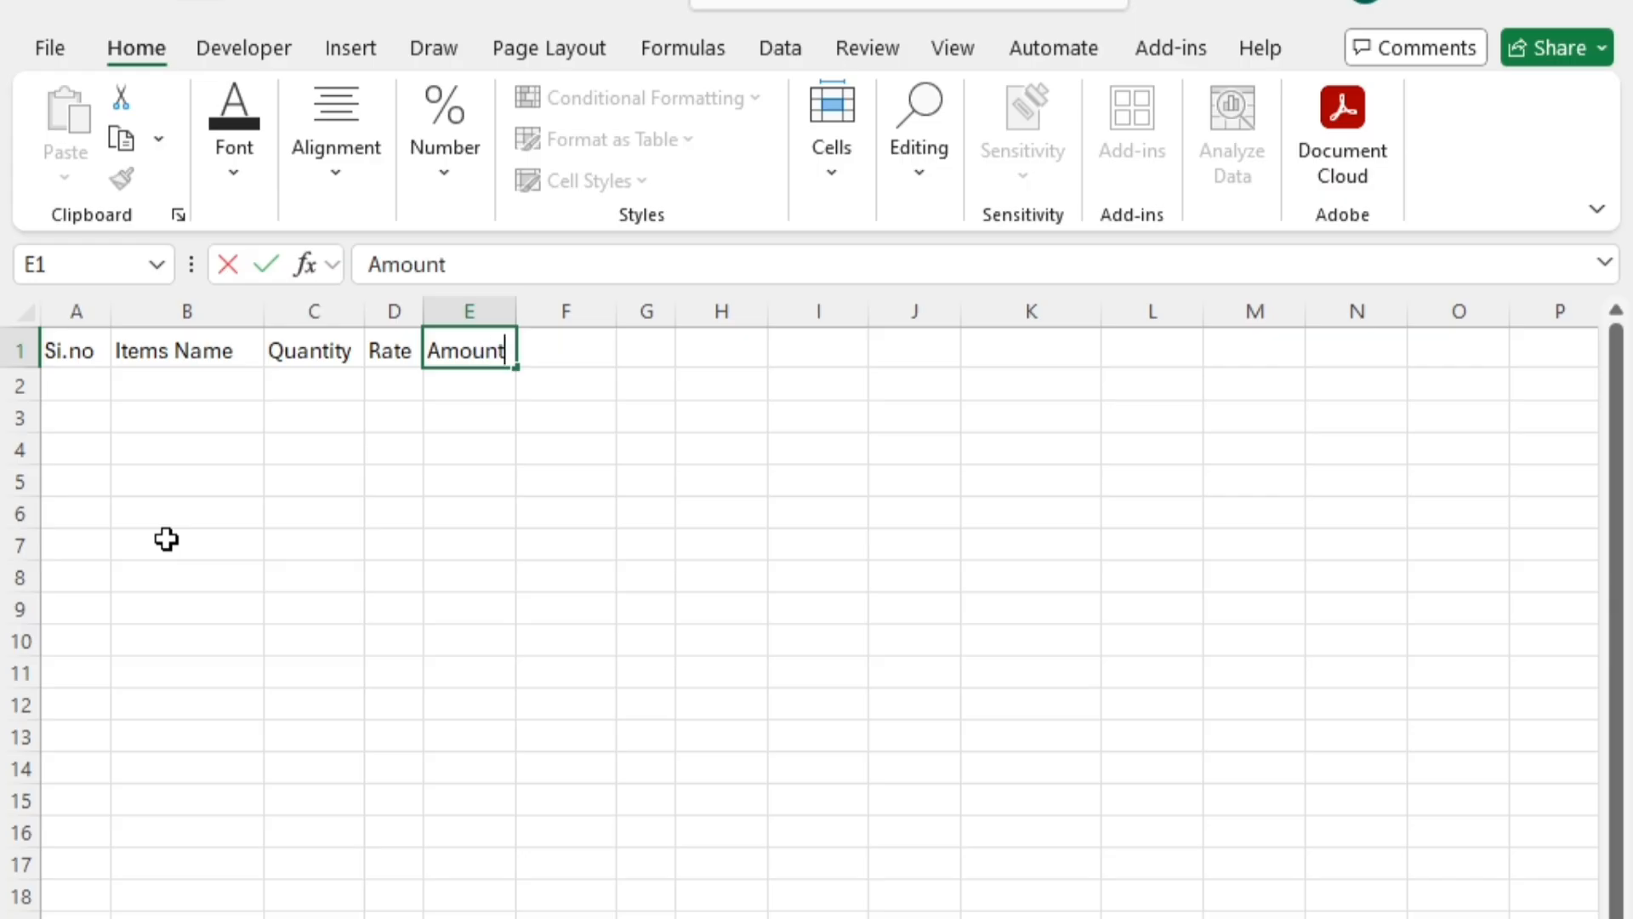
{"action": "key", "text": "Tab"}
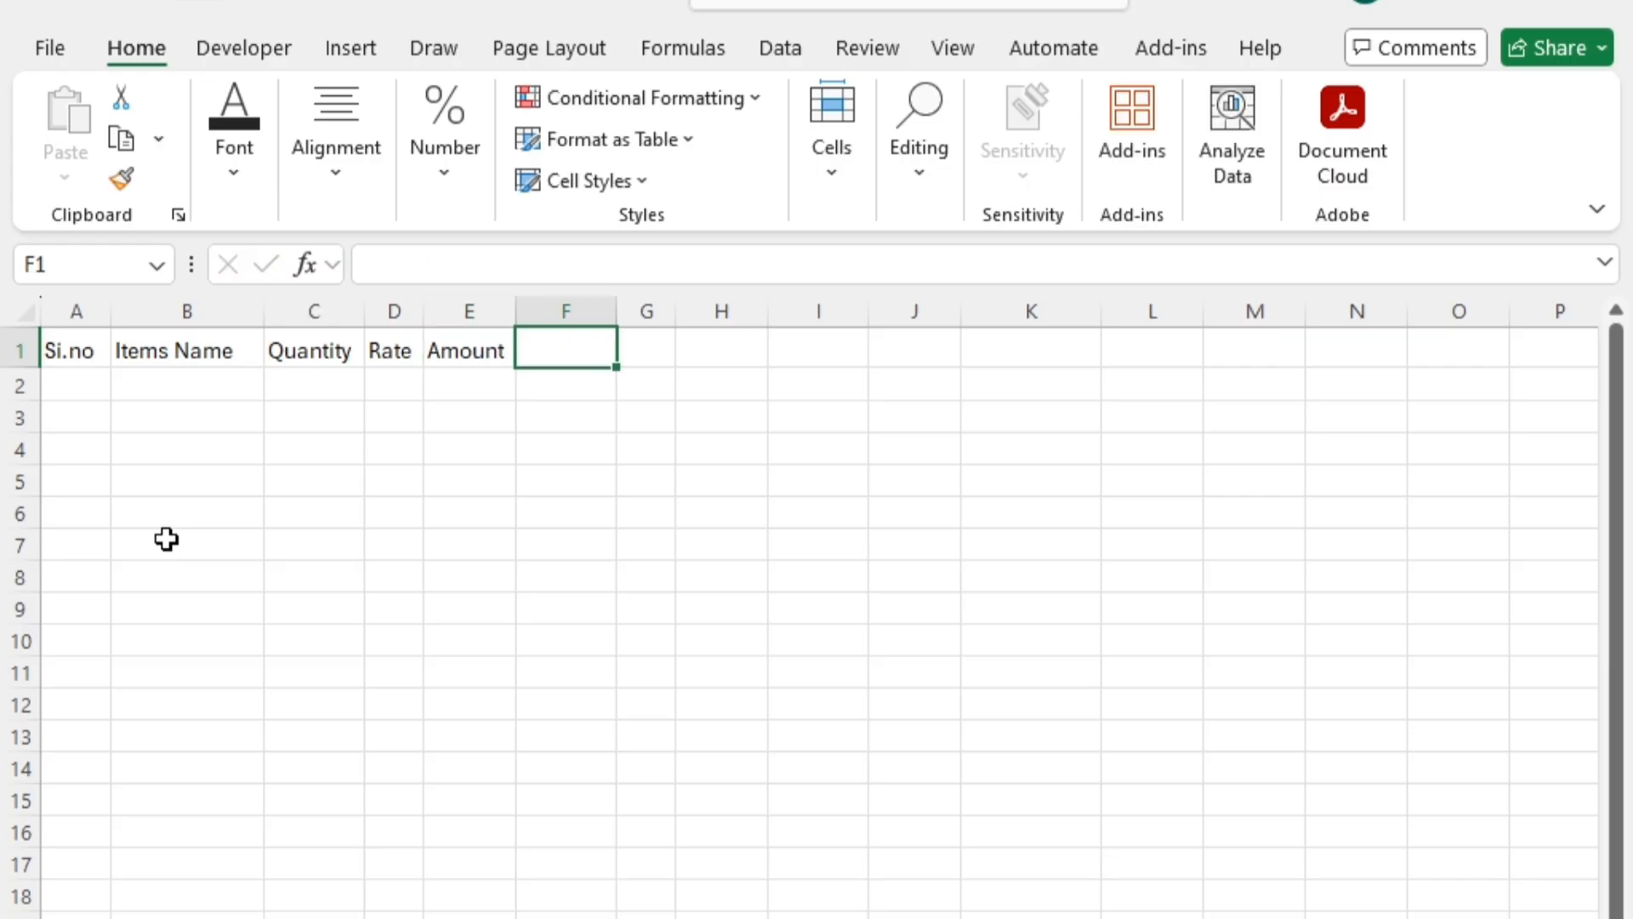
Copy the Quantity, Rate and Amount headers from C1:E1 into F1:H1
{"action": "left_click_drag", "start_coordinate": [298, 357], "coordinate": [461, 359]}
{"action": "key", "text": "ctrl+c"}
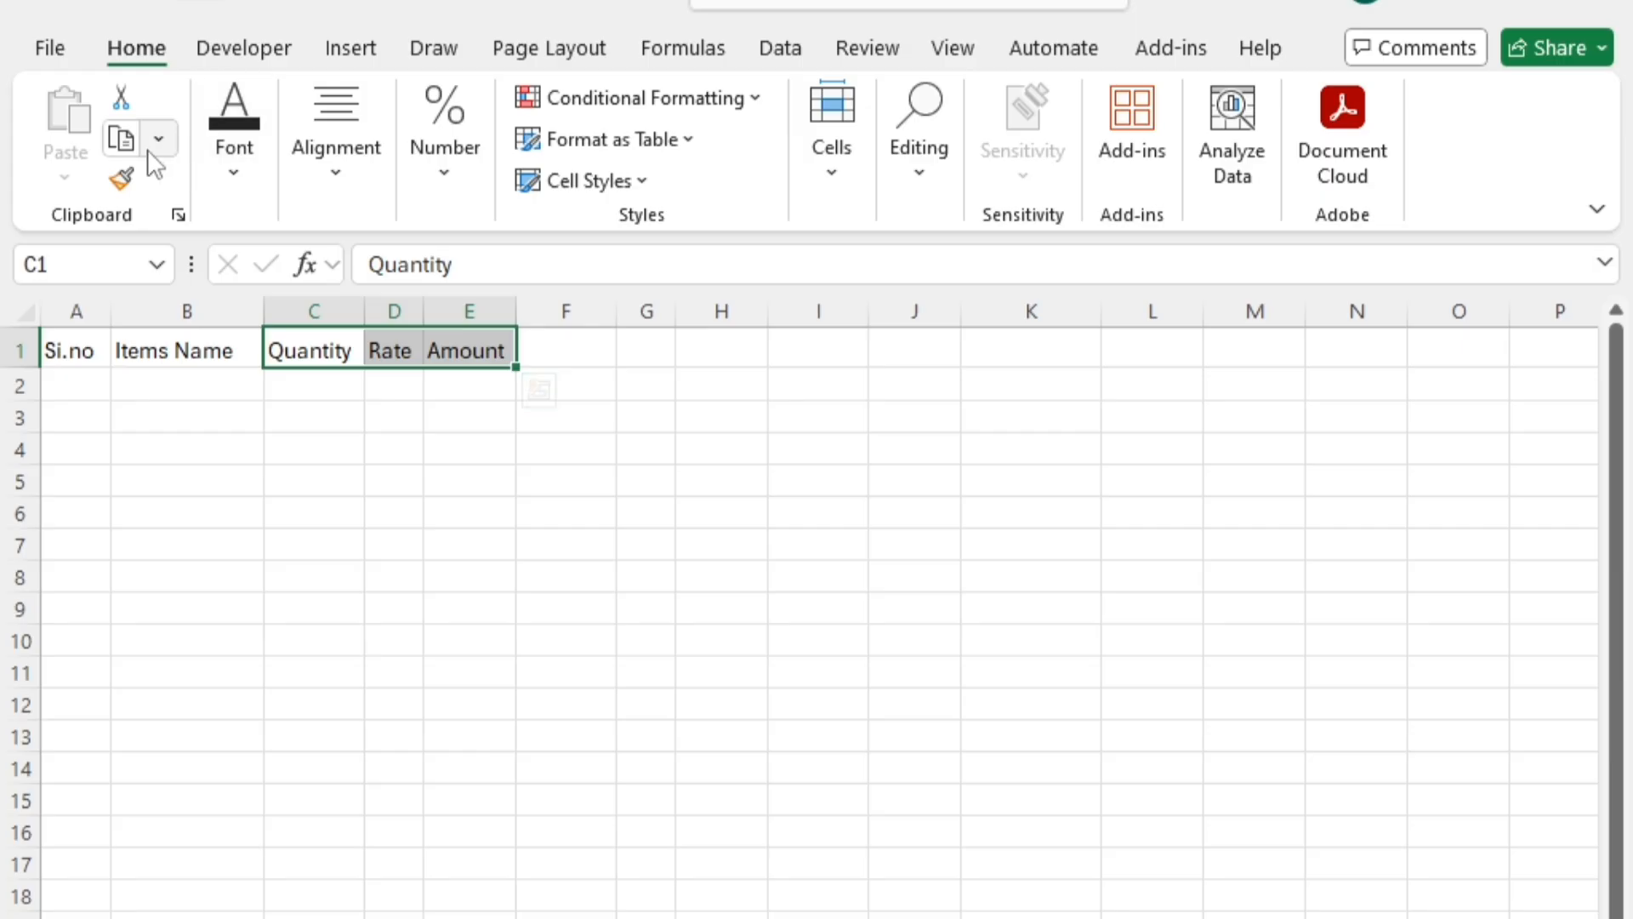
{"action": "left_click", "coordinate": [141, 151]}
{"action": "left_click", "coordinate": [575, 336]}
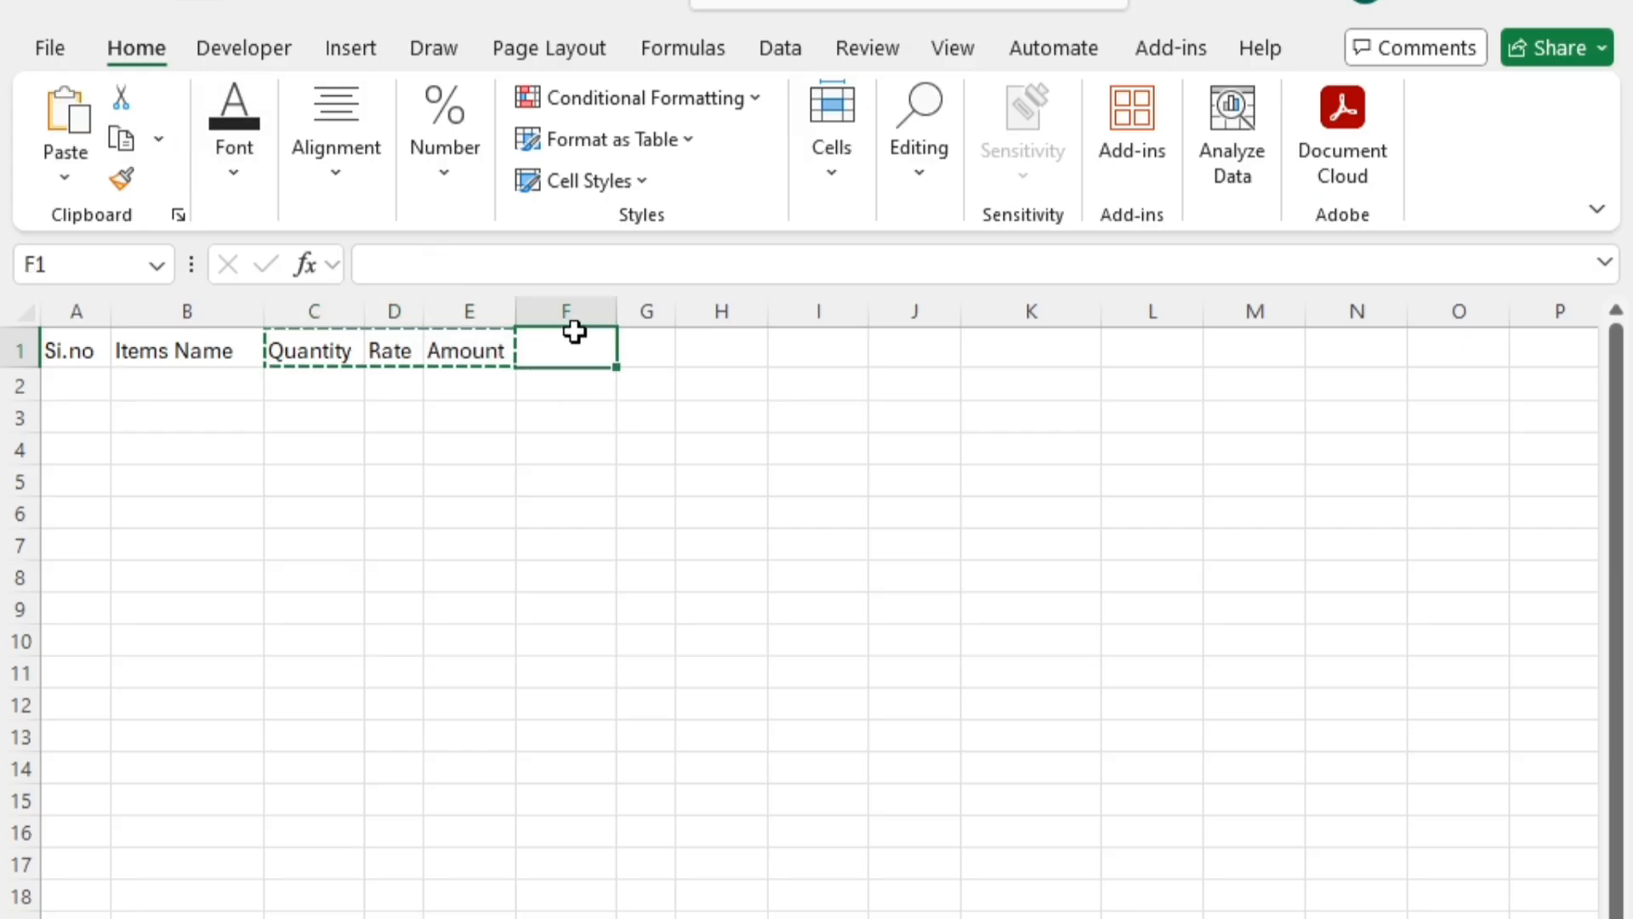
{"action": "left_click", "coordinate": [79, 120]}
{"action": "left_click", "coordinate": [794, 481]}
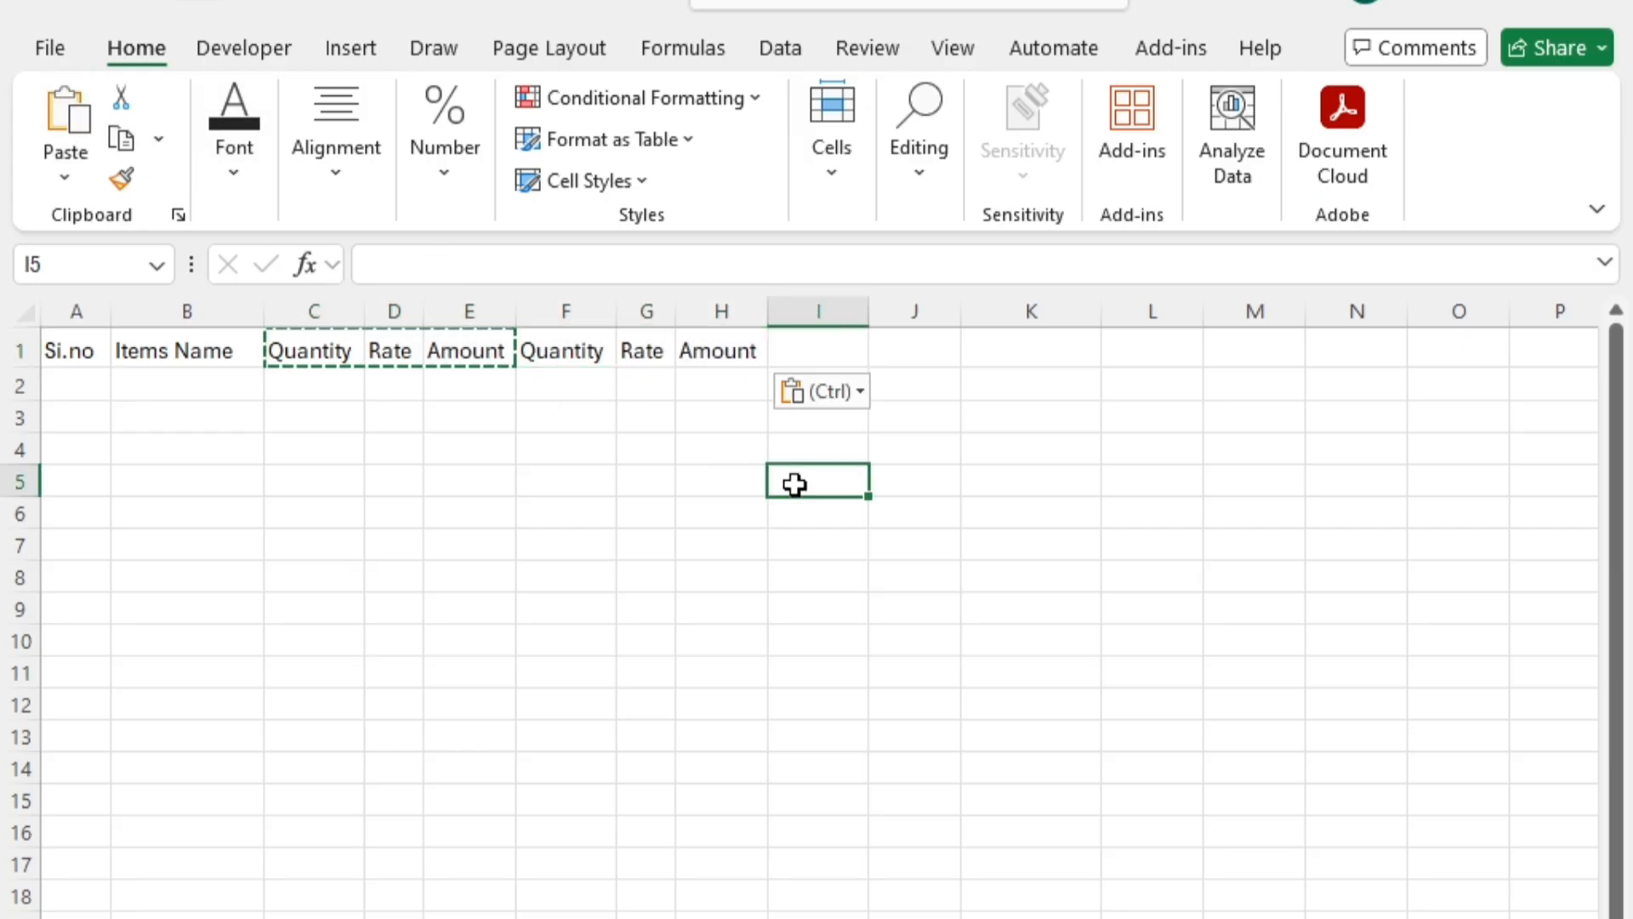
{"action": "left_click", "coordinate": [565, 354]}
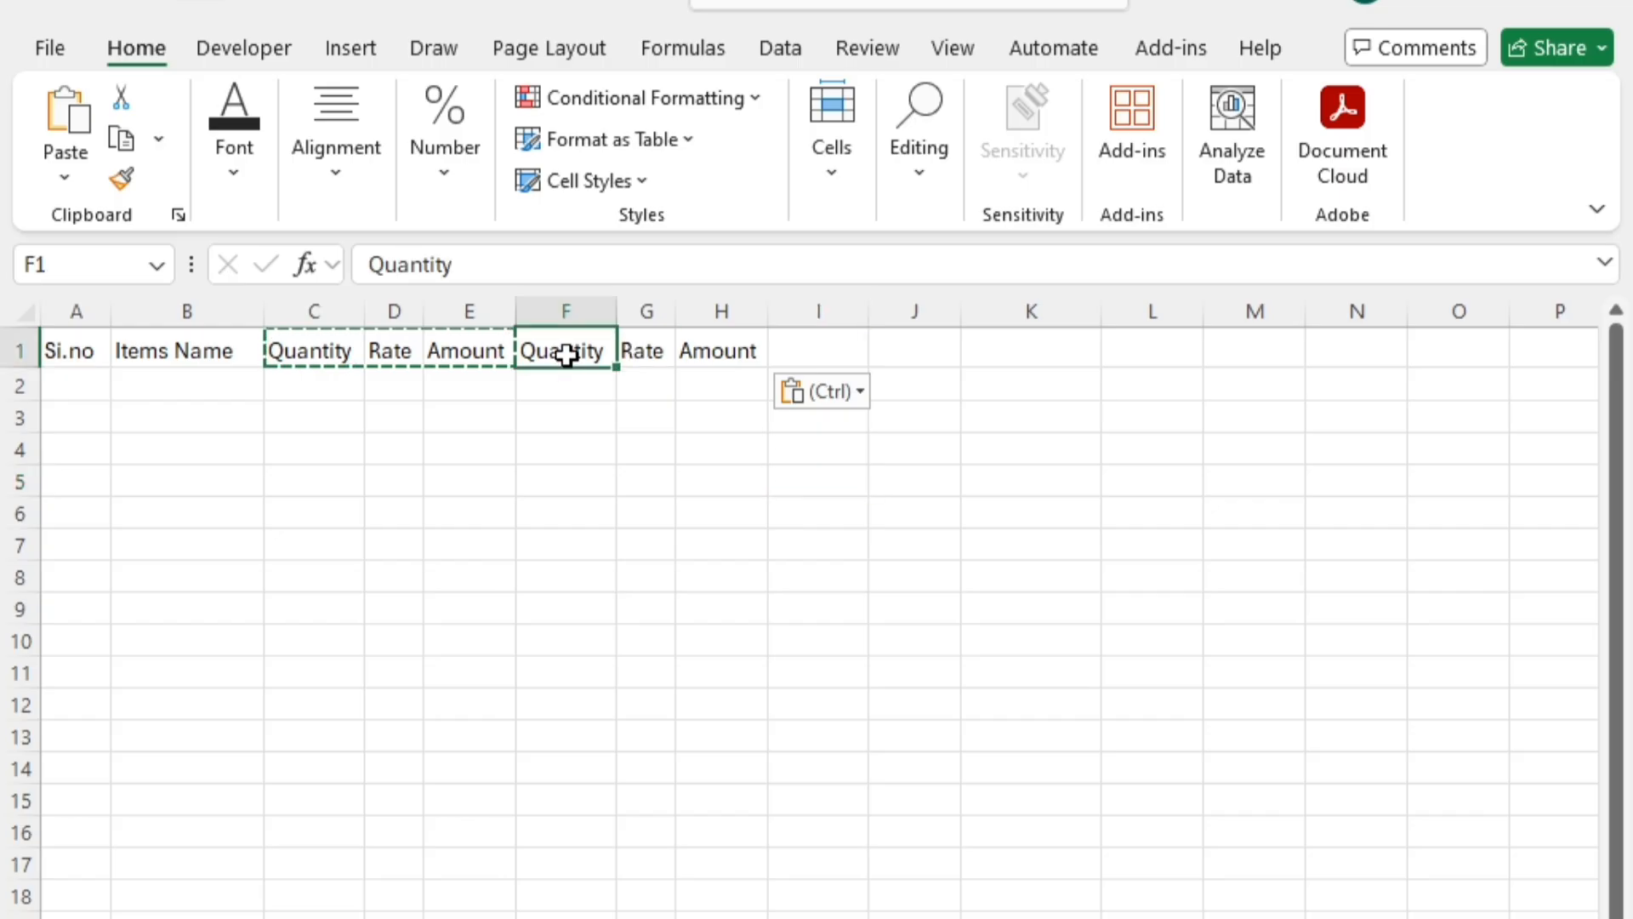
{"action": "key", "text": "shift+Right"}
{"action": "key", "text": "shift+Right"}
{"action": "key", "text": "Return"}
{"action": "left_click", "coordinate": [528, 474]}
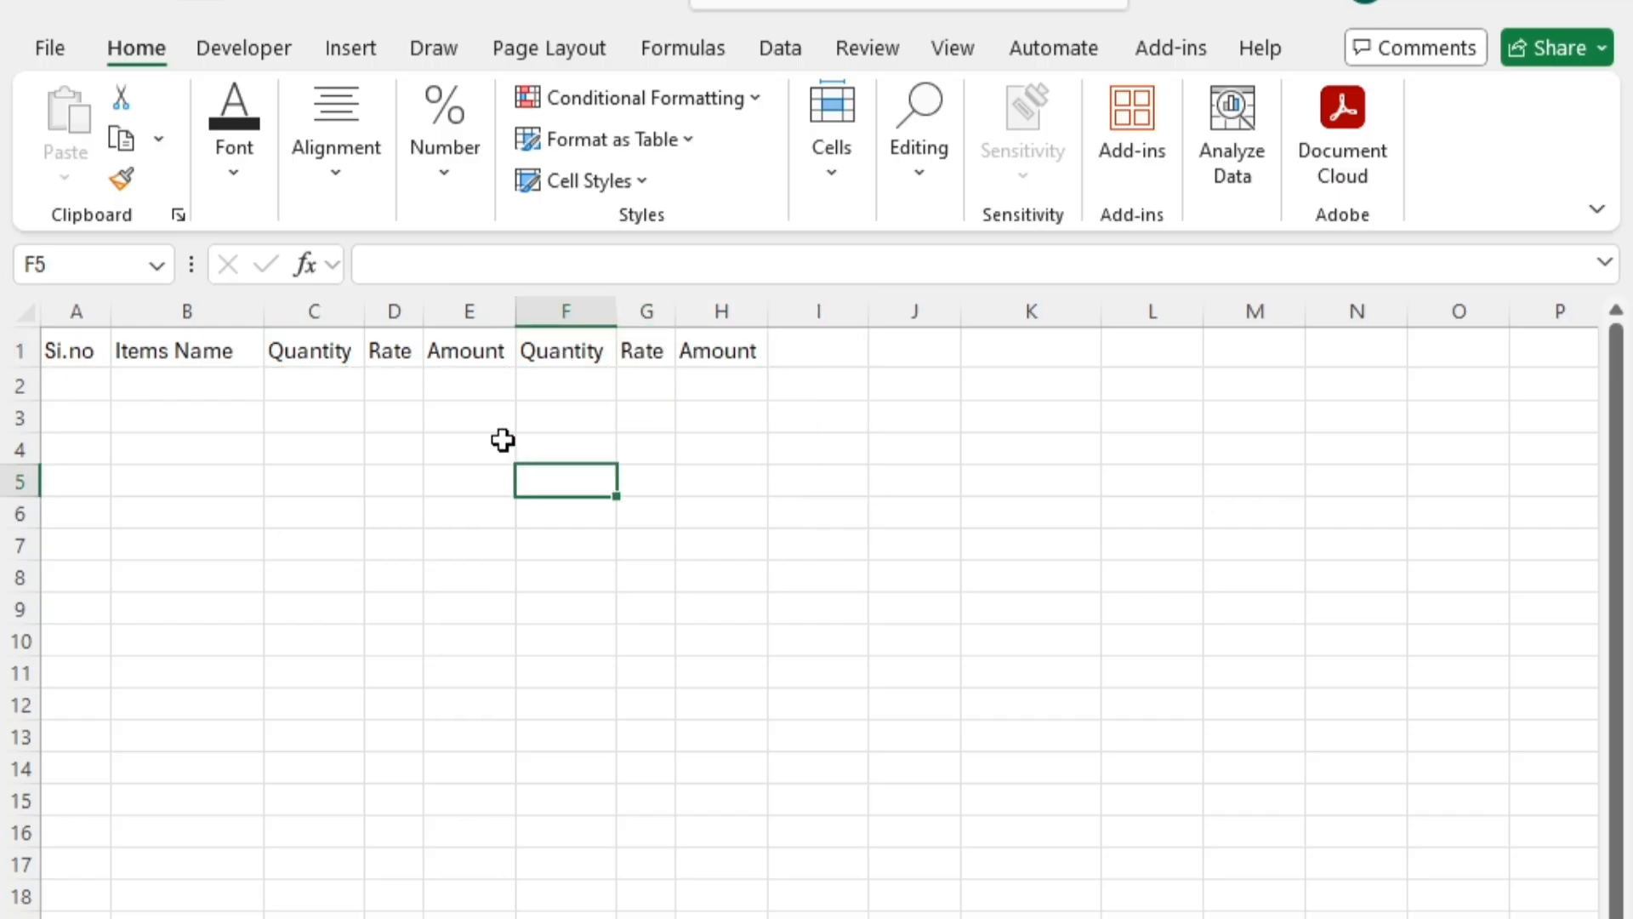
Enter the headers Quantity, Amount and Profit & Loss in cells I1, J1 and K1
{"action": "left_click", "coordinate": [802, 358]}
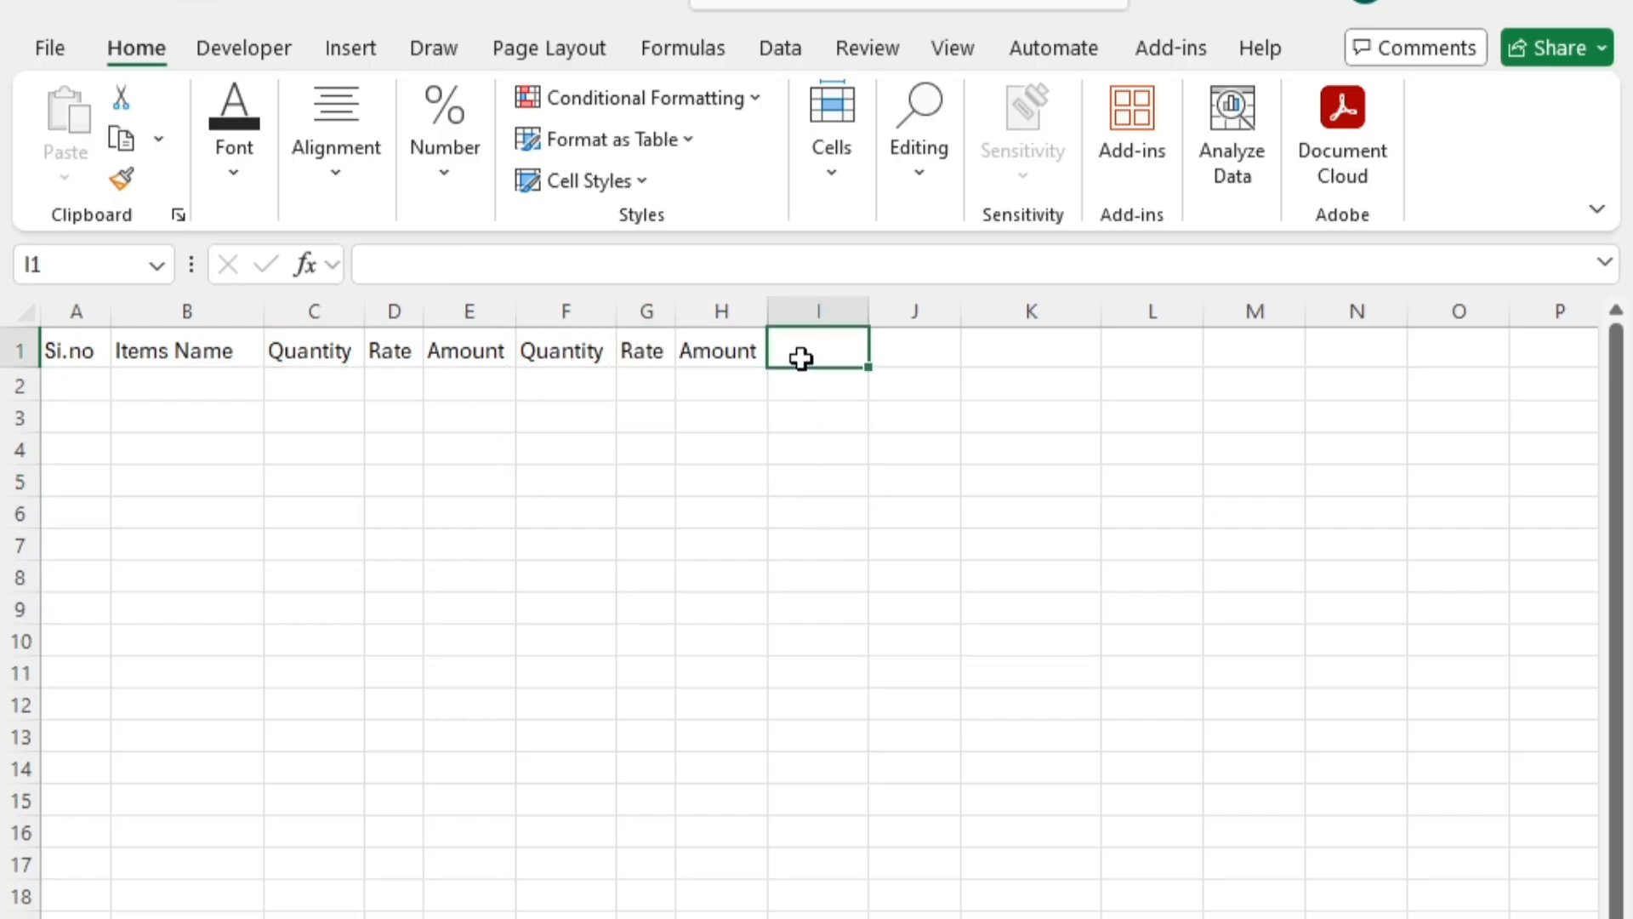
{"action": "type", "text": "Quantity"}
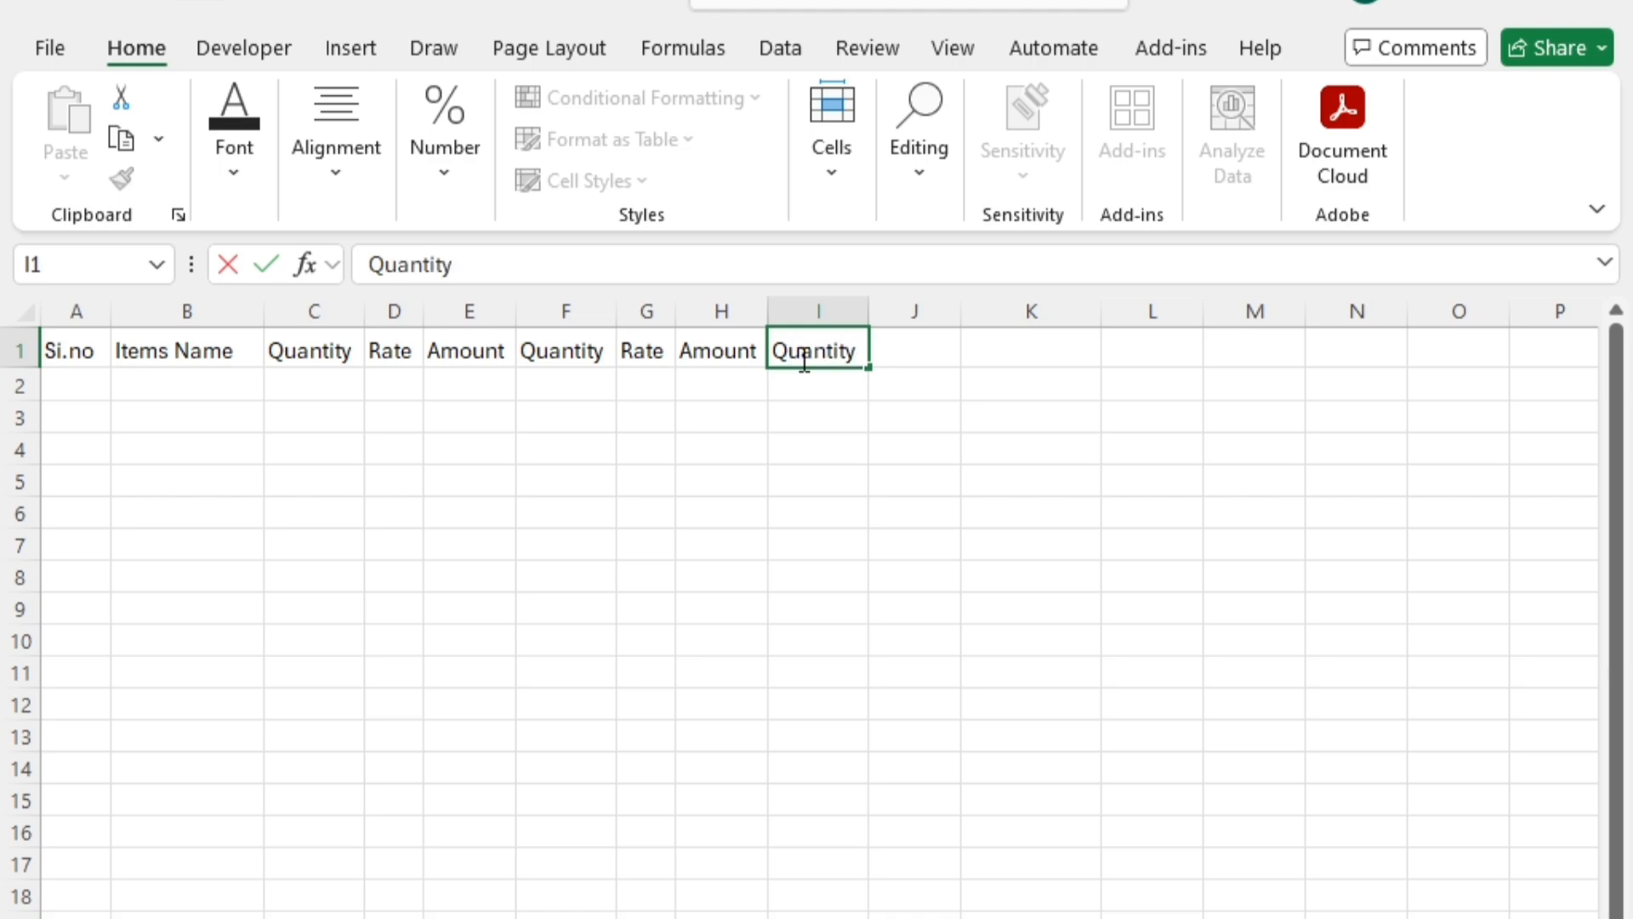
{"action": "key", "text": "Tab"}
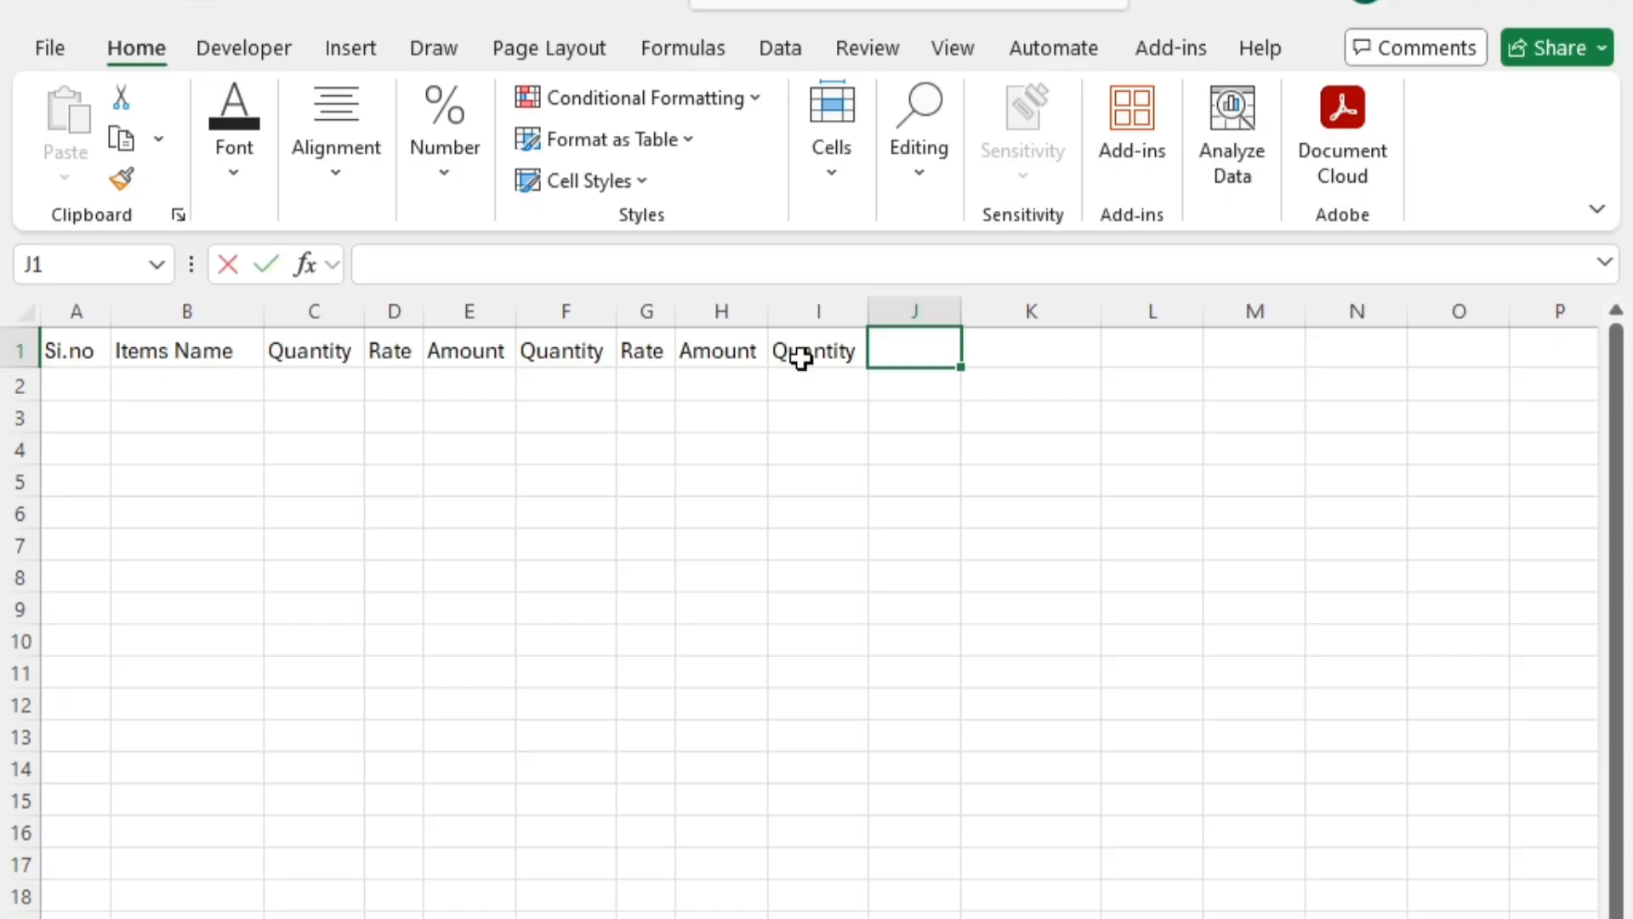
{"action": "type", "text": "Amount"}
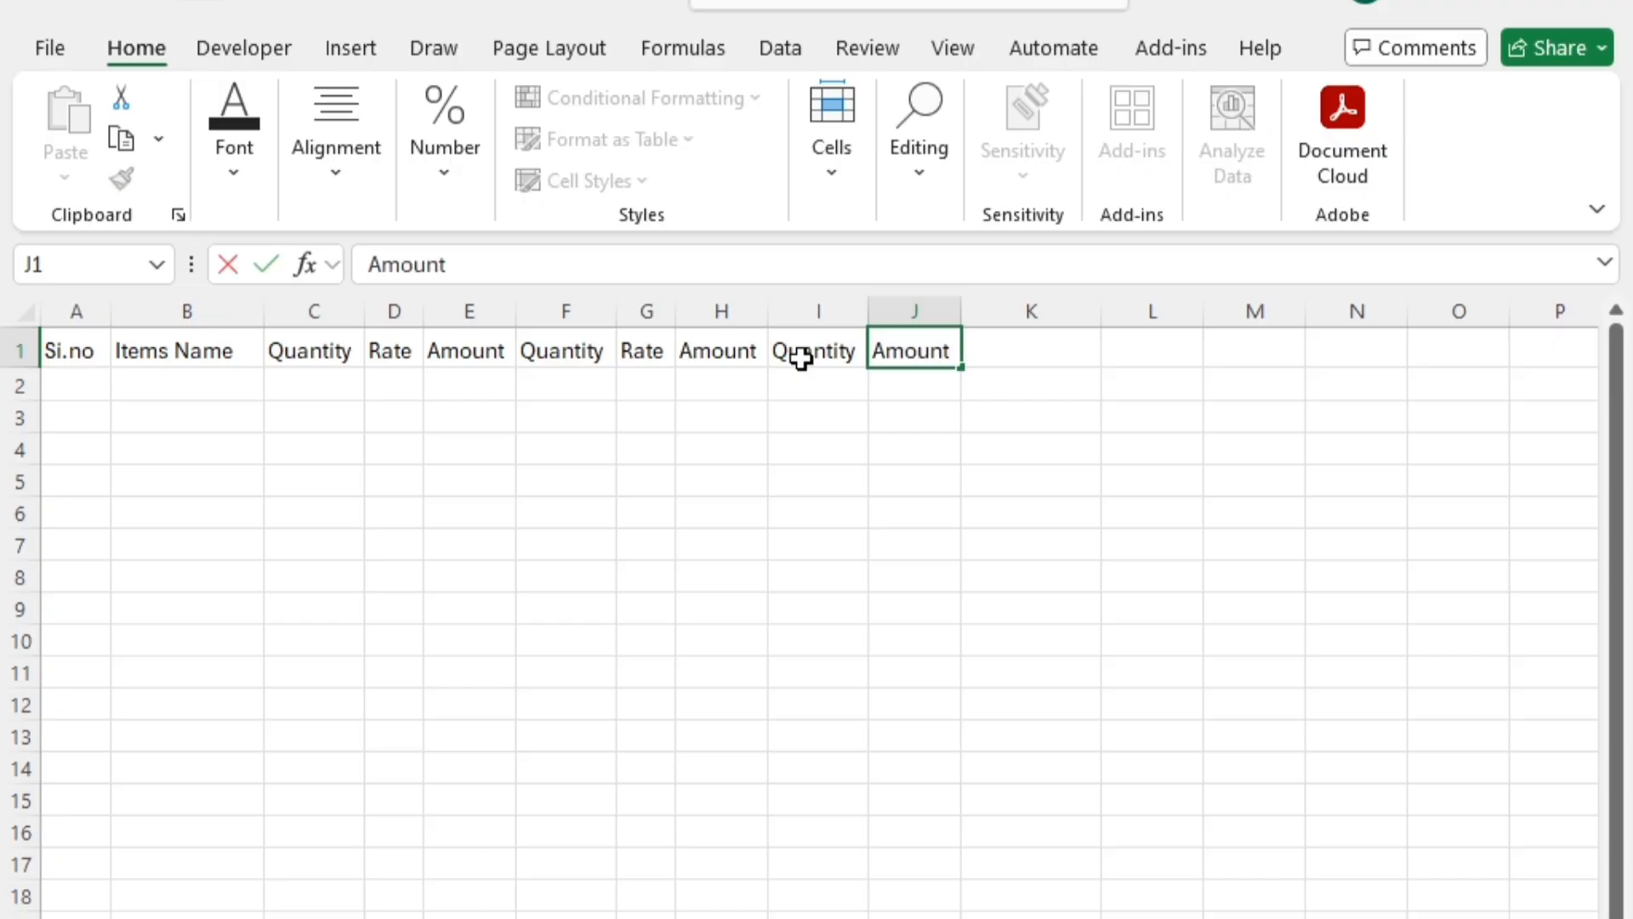
{"action": "key", "text": "Tab"}
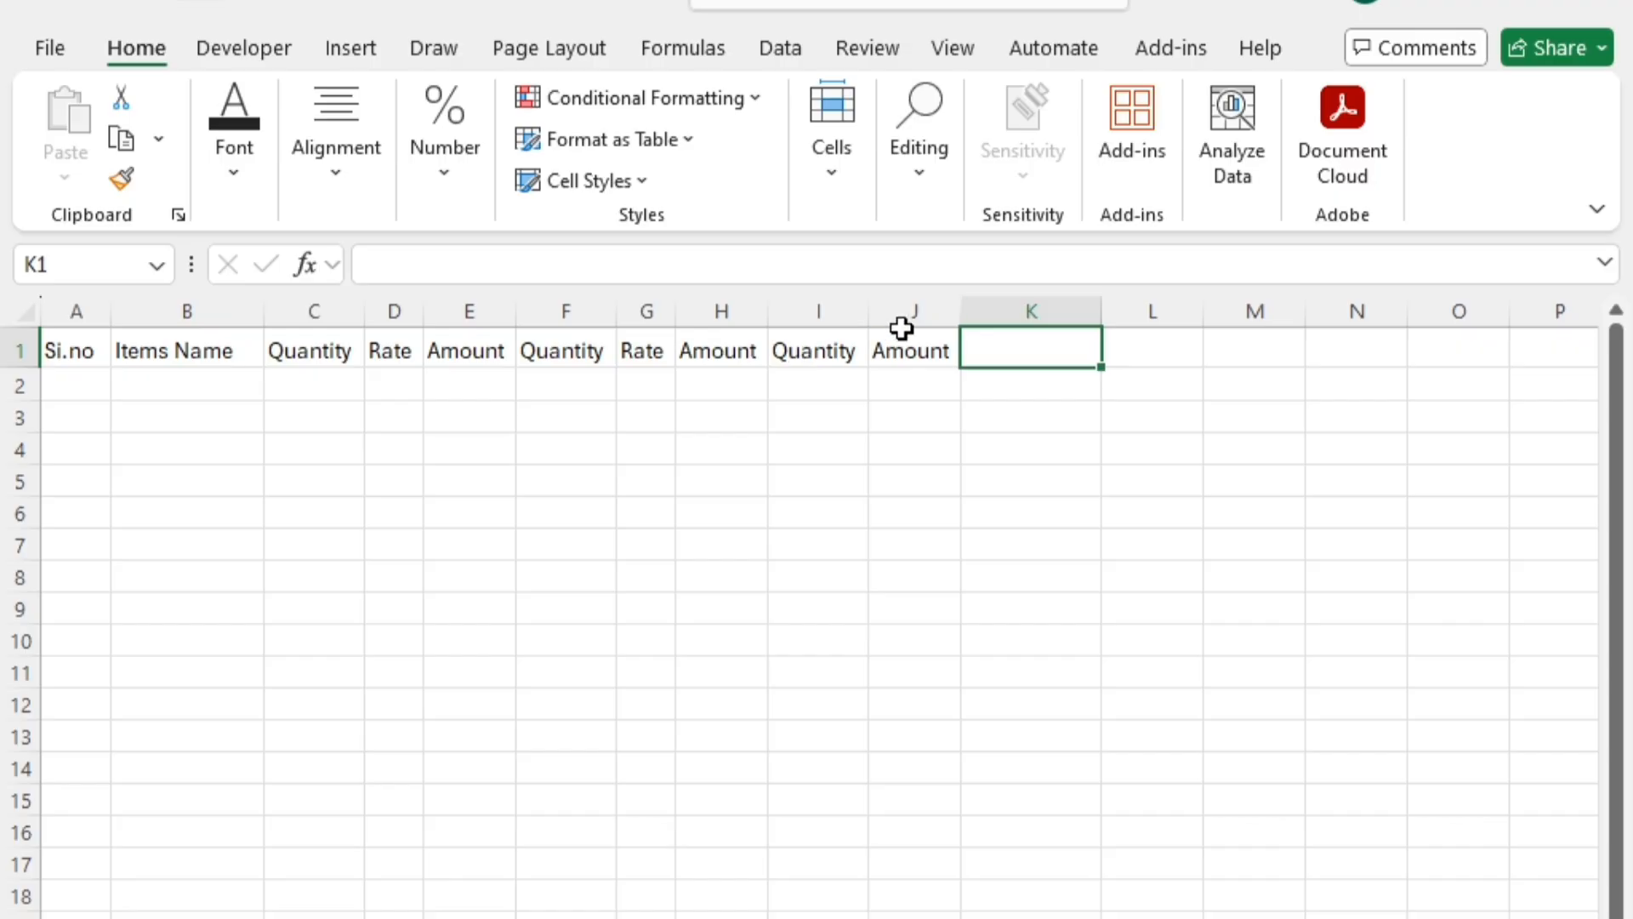
{"action": "type", "text": "Profit & Loss"}
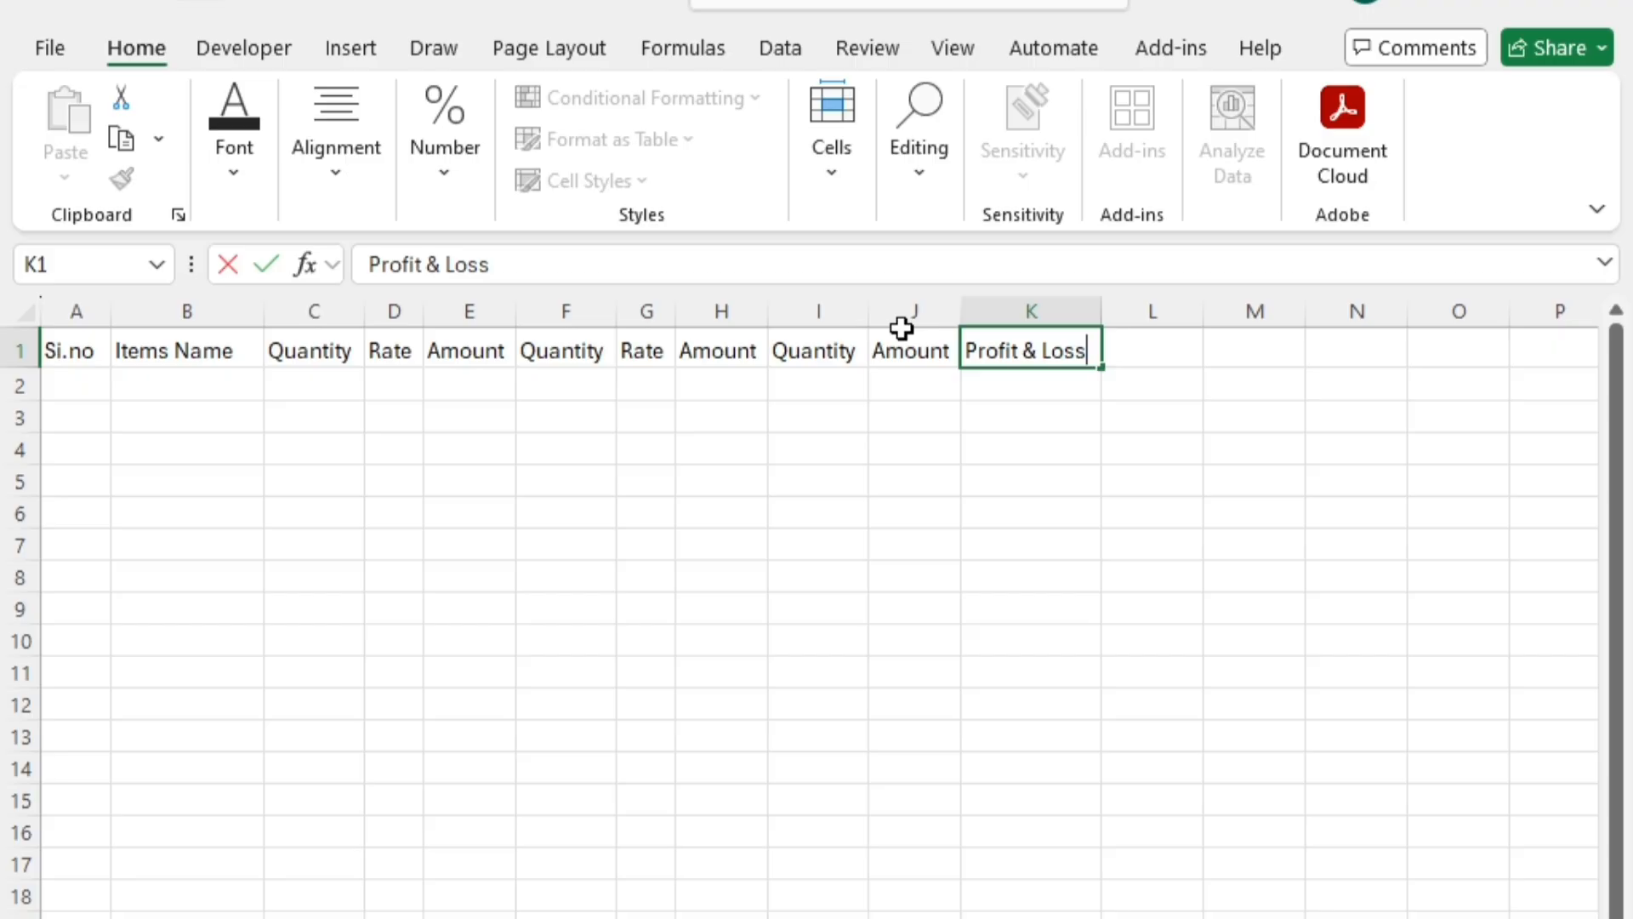
{"action": "key", "text": "Return"}
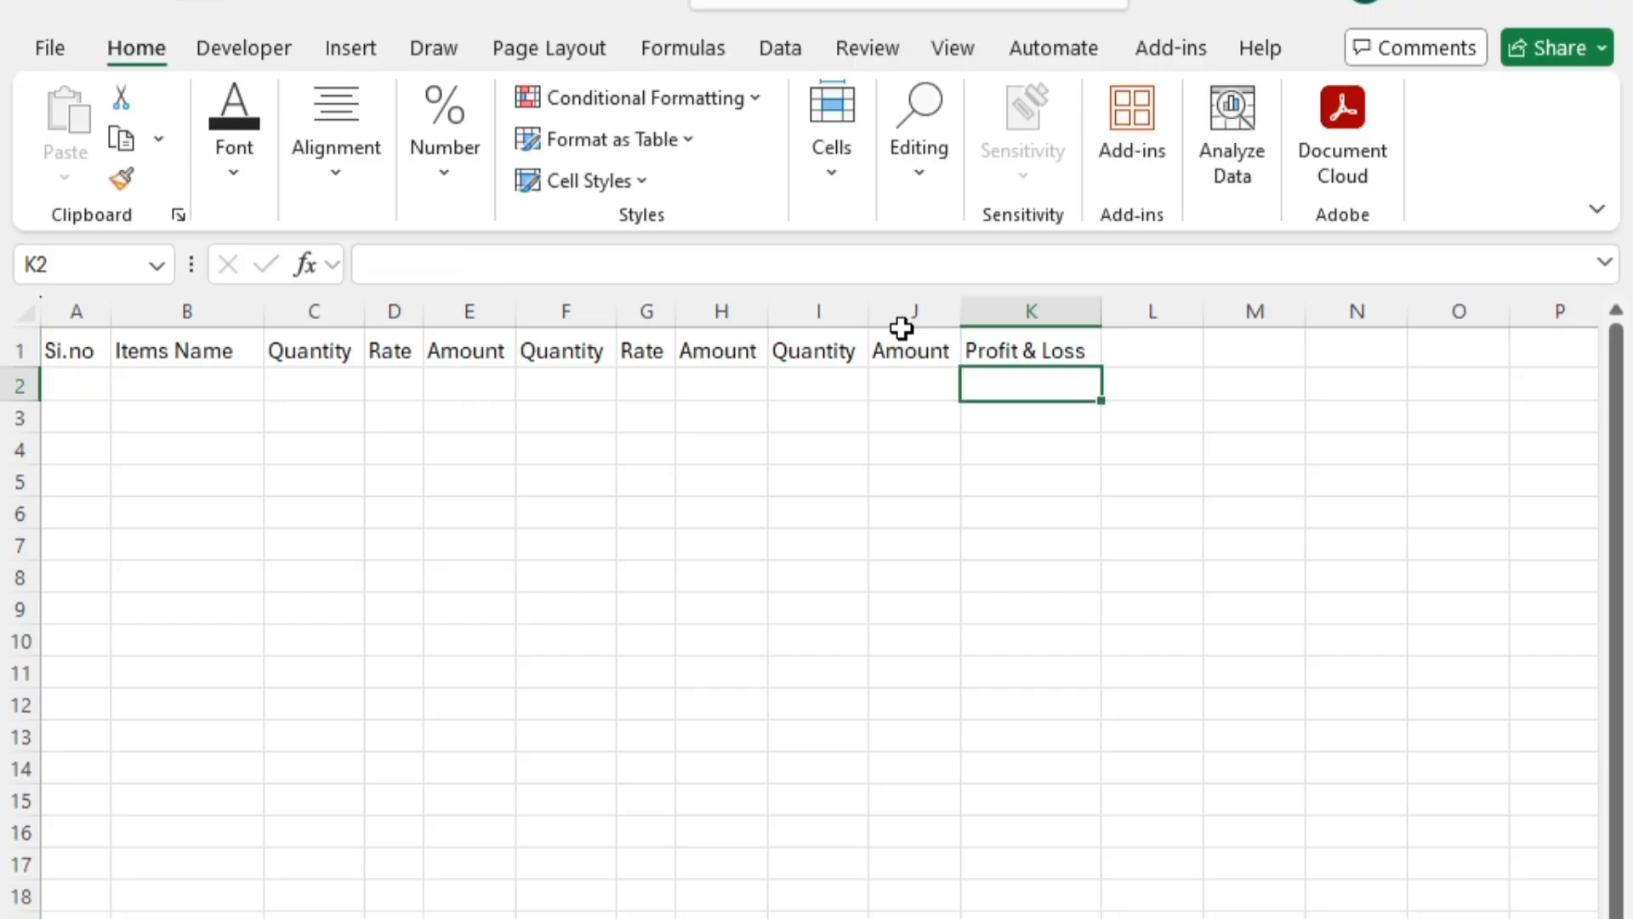
Autofit the width of column B to its Items Name header
{"action": "left_click", "coordinate": [12, 348]}
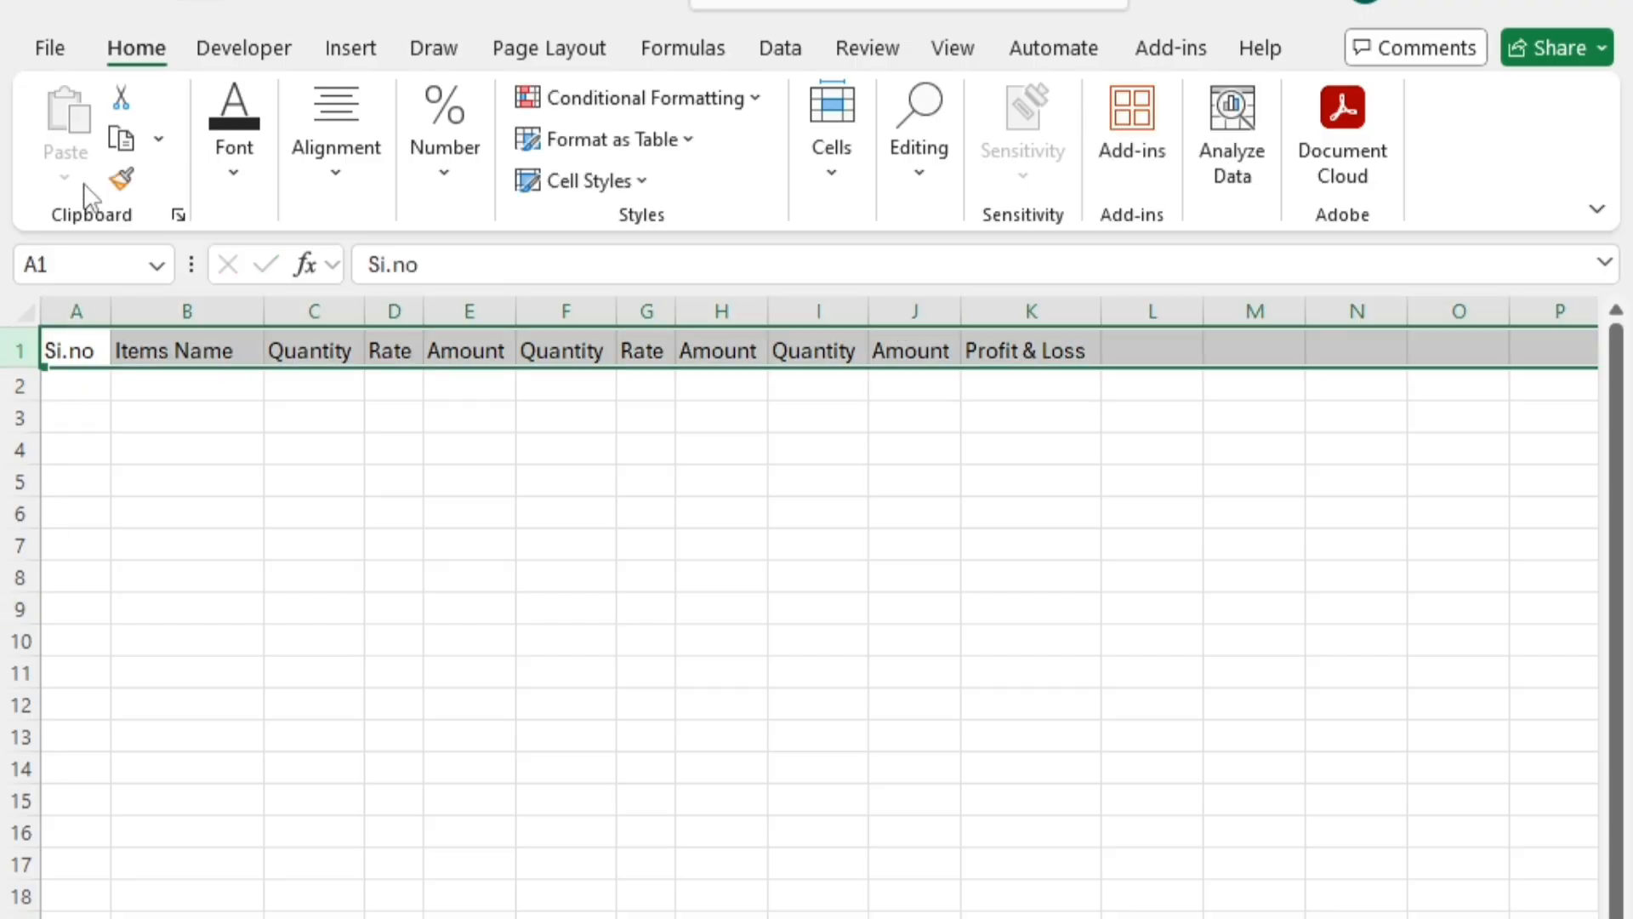
{"action": "double_click", "coordinate": [262, 310]}
{"action": "left_click", "coordinate": [289, 385]}
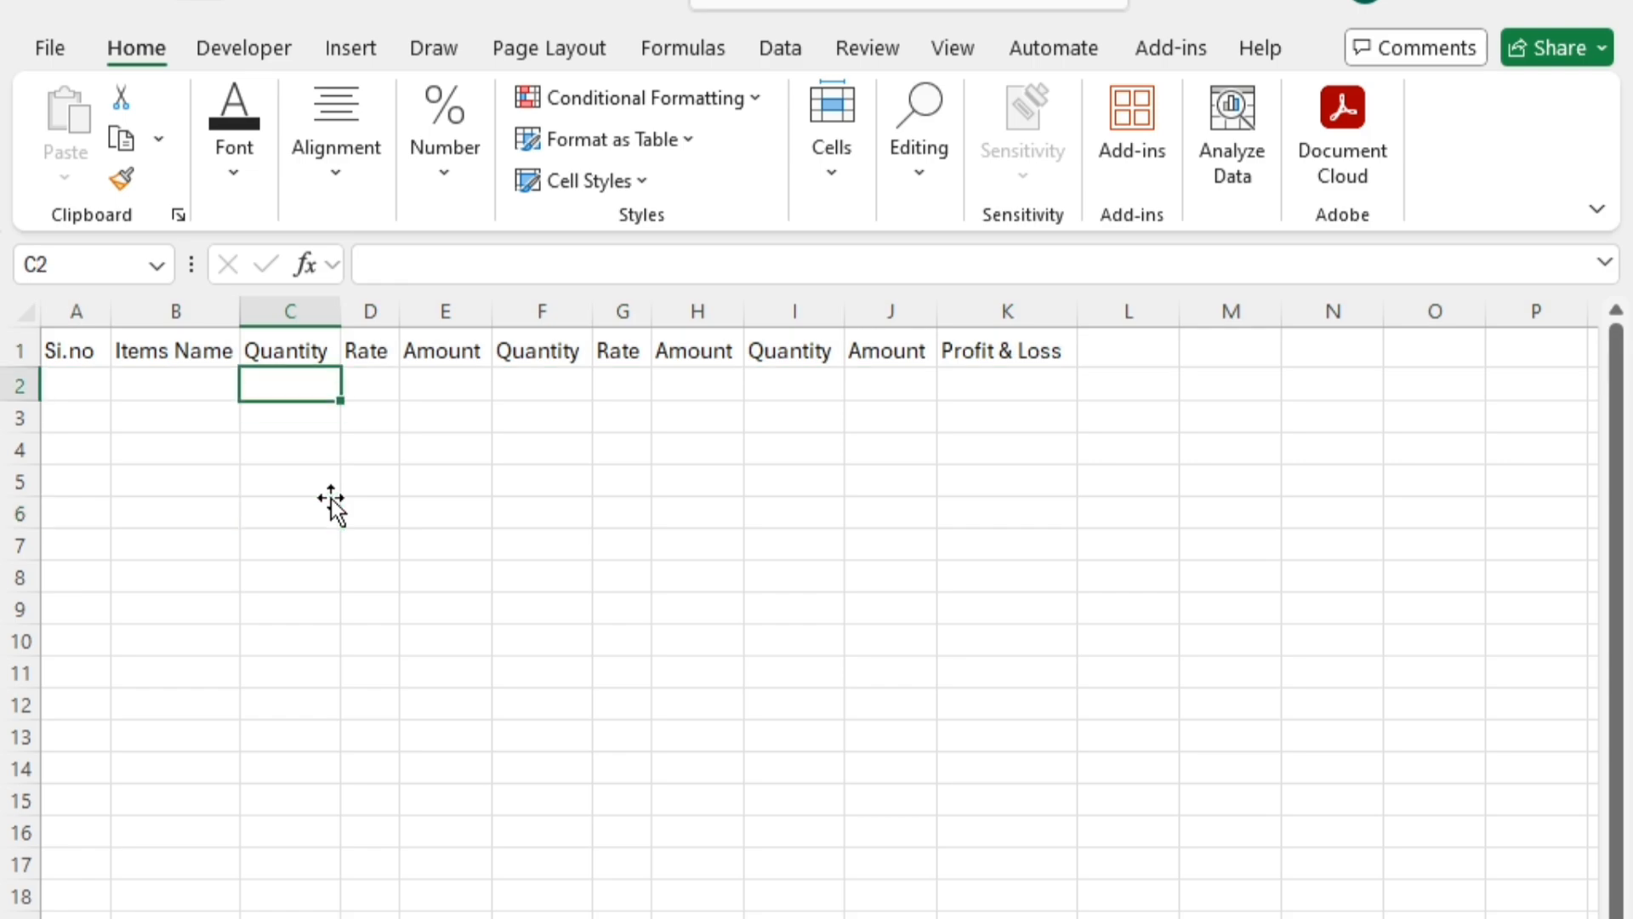
{"action": "left_click", "coordinate": [565, 516]}
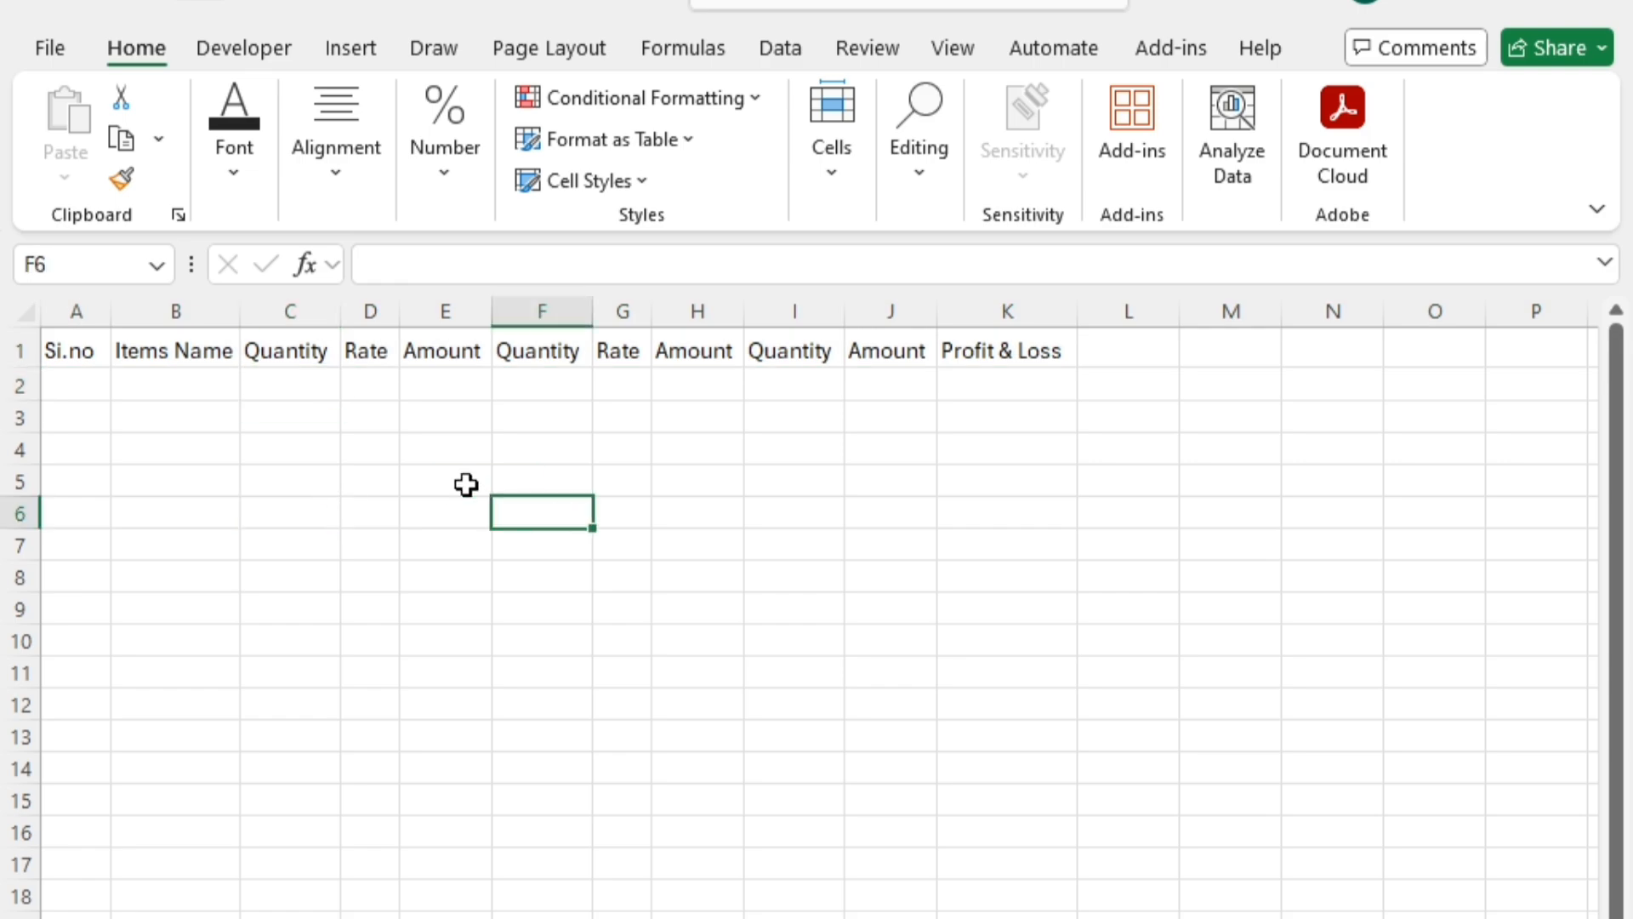
Fill the Si.no header cell A1 with light orange
{"action": "left_click", "coordinate": [90, 346]}
{"action": "left_click", "coordinate": [149, 416]}
{"action": "left_click", "coordinate": [96, 355]}
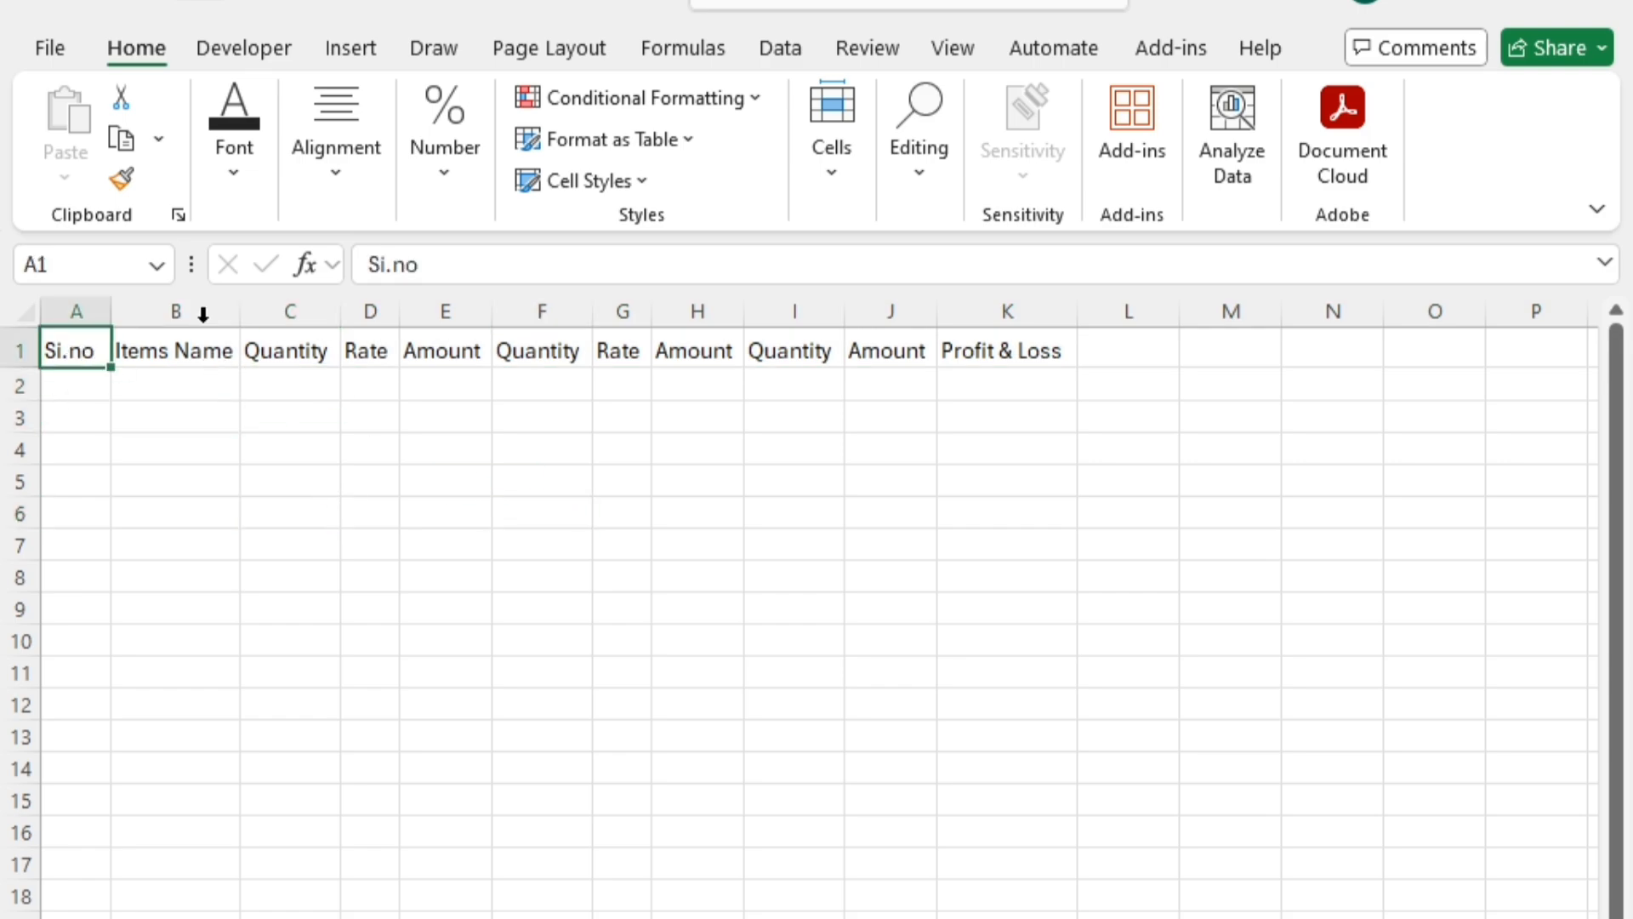
{"action": "left_click", "coordinate": [254, 207]}
{"action": "left_click", "coordinate": [450, 316]}
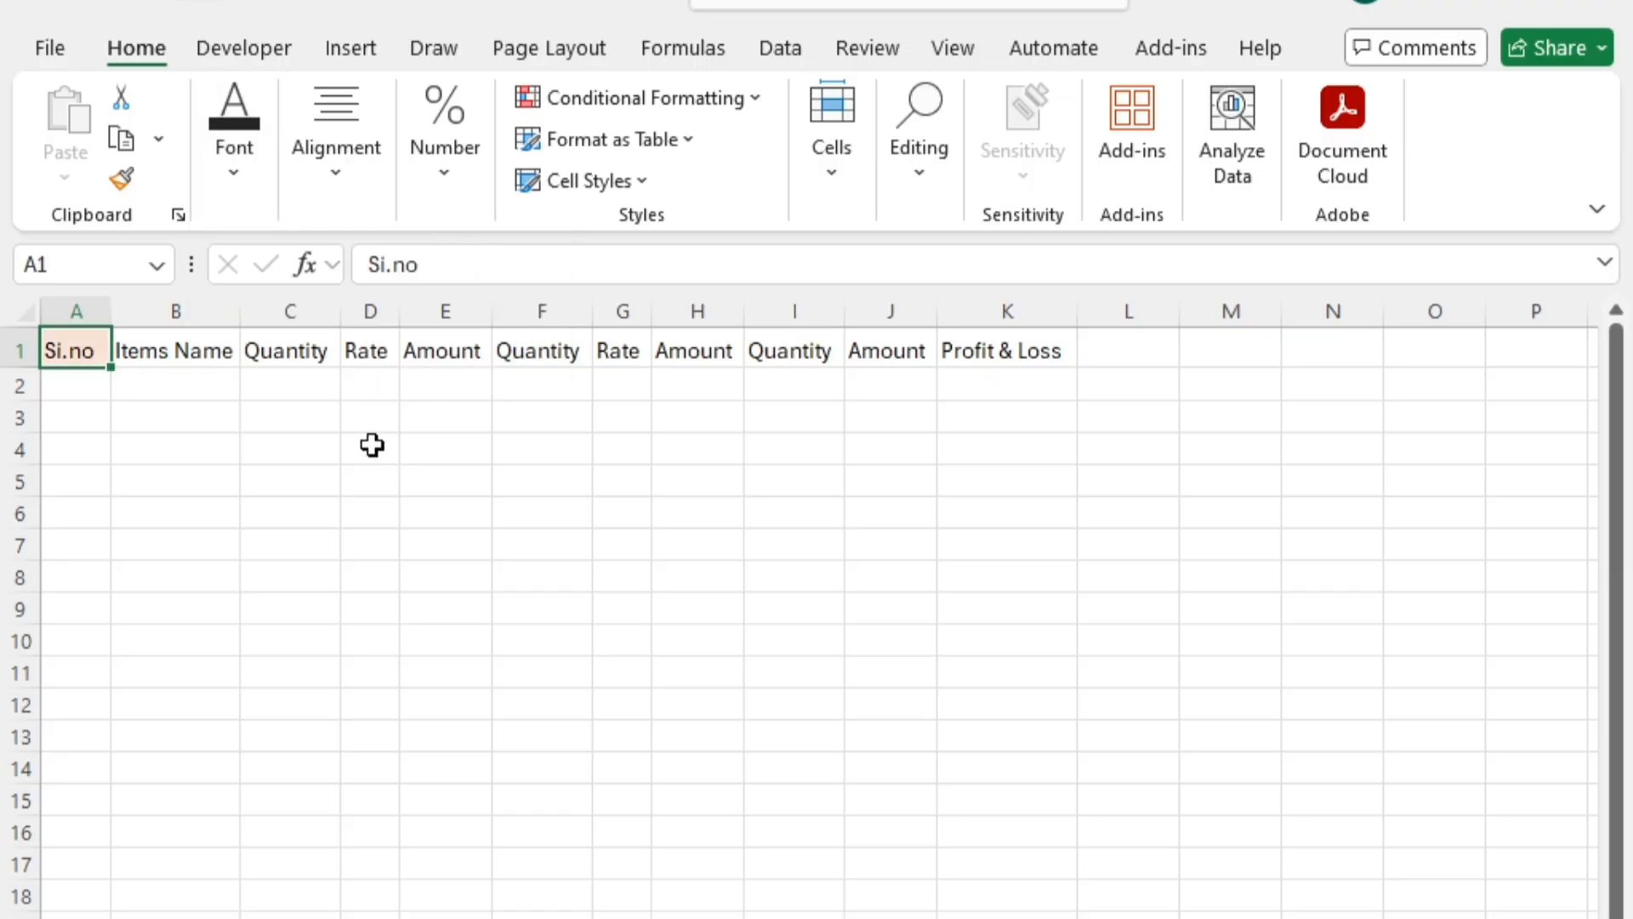
Fill the Items Name header cell B1 with standard yellow
{"action": "left_click", "coordinate": [215, 354]}
{"action": "left_click", "coordinate": [281, 171]}
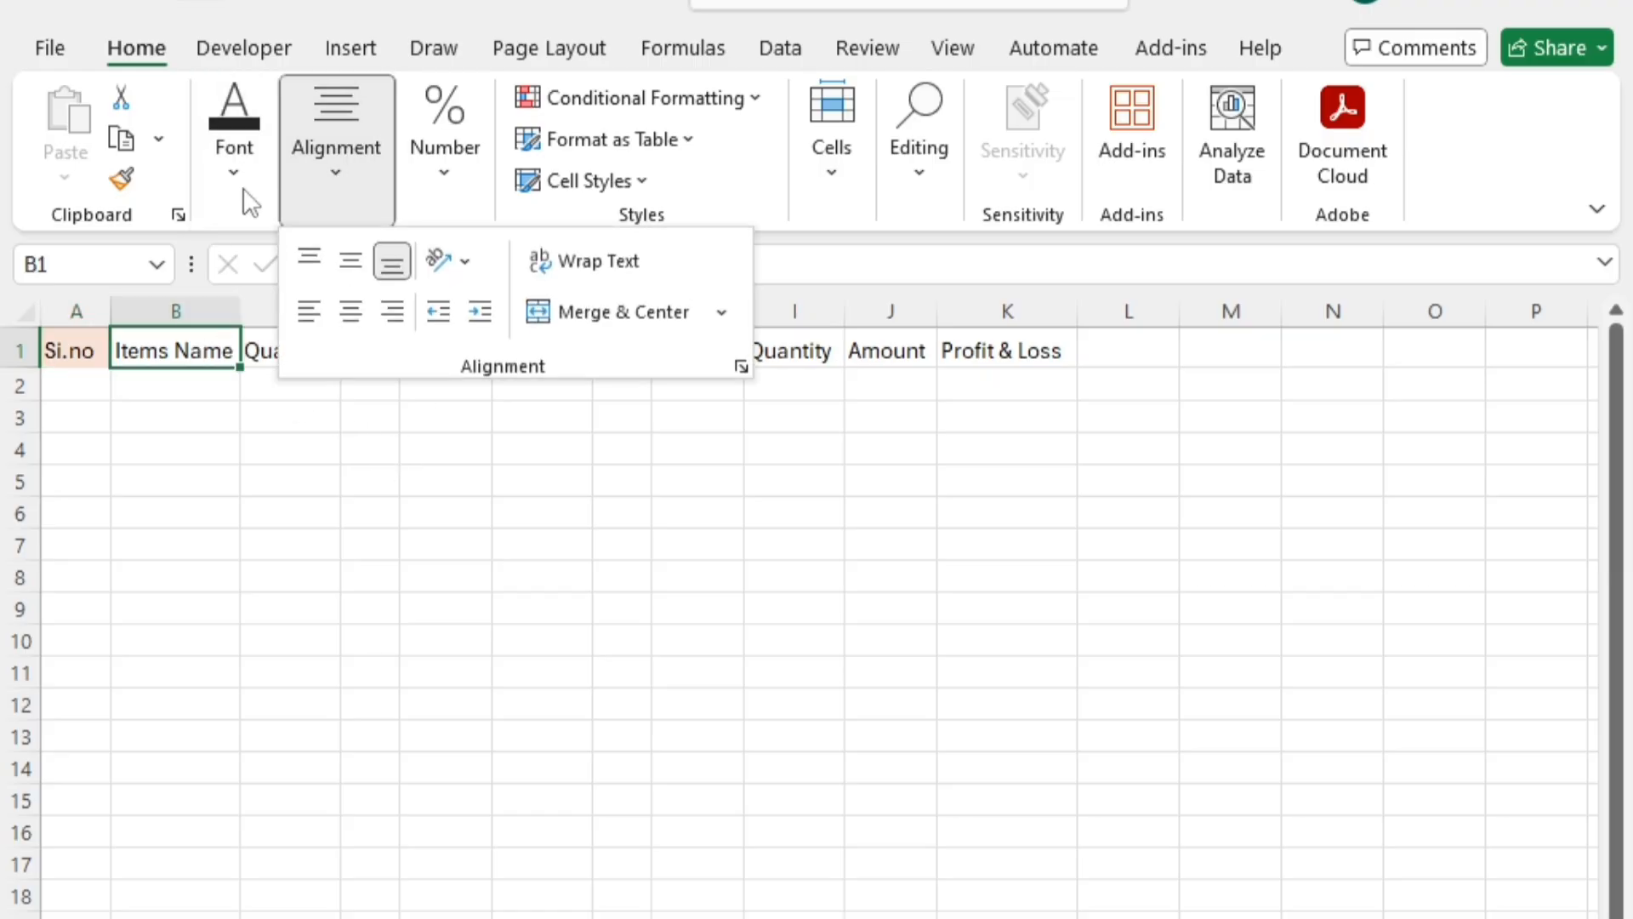
{"action": "left_click", "coordinate": [235, 149]}
{"action": "left_click", "coordinate": [473, 313]}
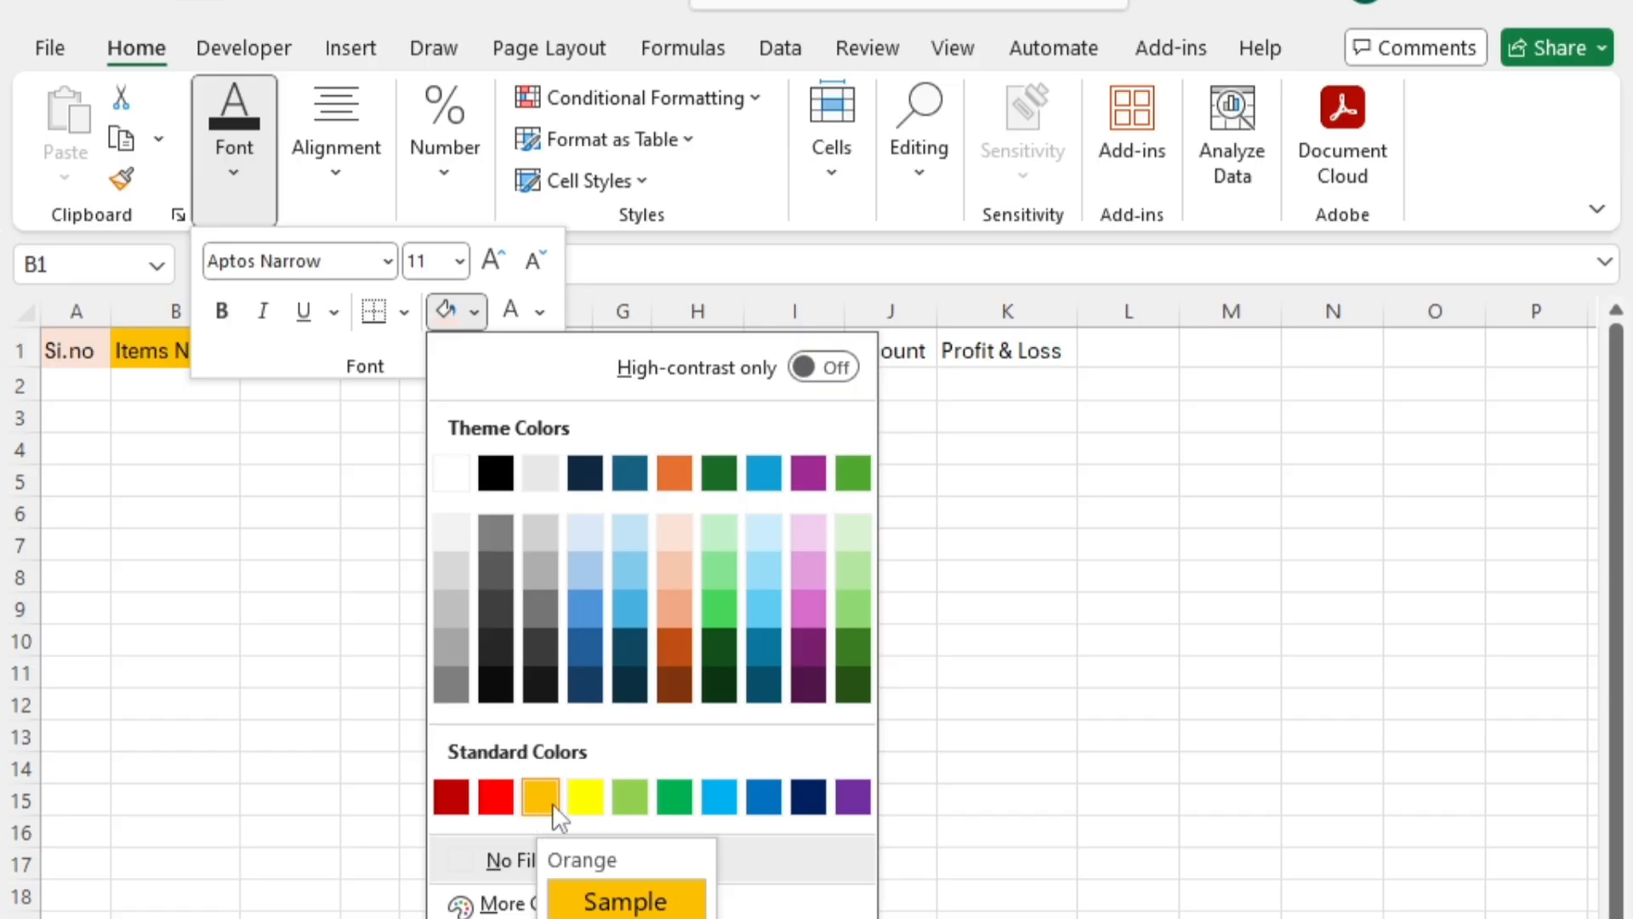
{"action": "left_click", "coordinate": [587, 798]}
{"action": "left_click", "coordinate": [473, 693]}
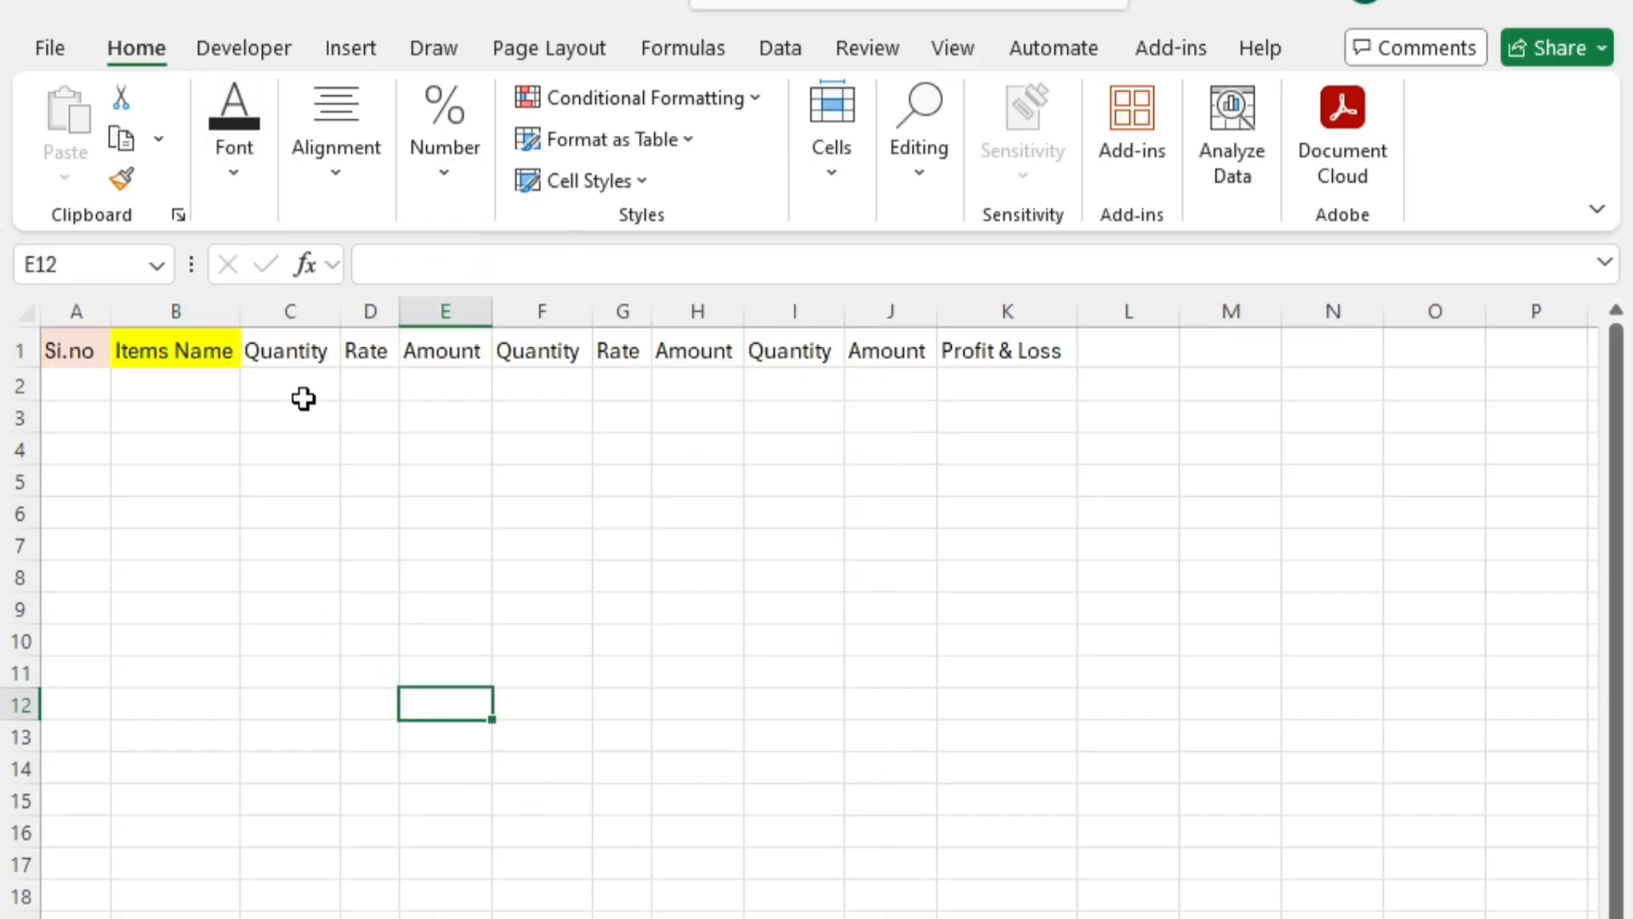
Fill the whole header range A1:K1 with the lightest orange theme shade
{"action": "left_click", "coordinate": [298, 349]}
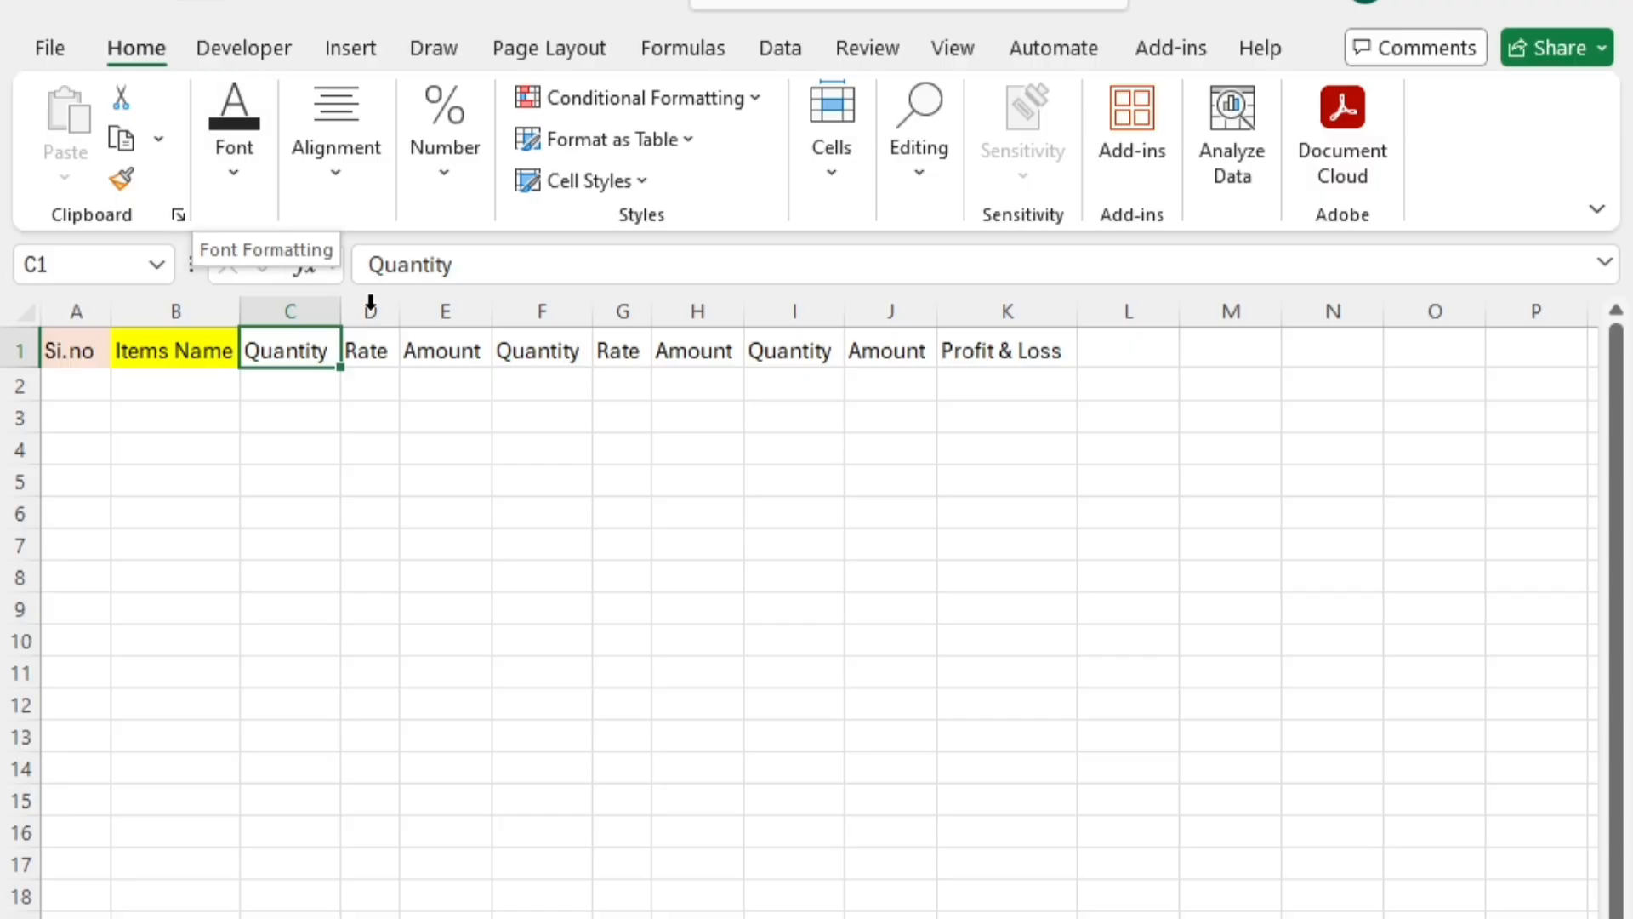
{"action": "left_click", "coordinate": [419, 521]}
{"action": "left_click", "coordinate": [108, 352]}
{"action": "left_click_drag", "start_coordinate": [110, 353], "coordinate": [1005, 312]}
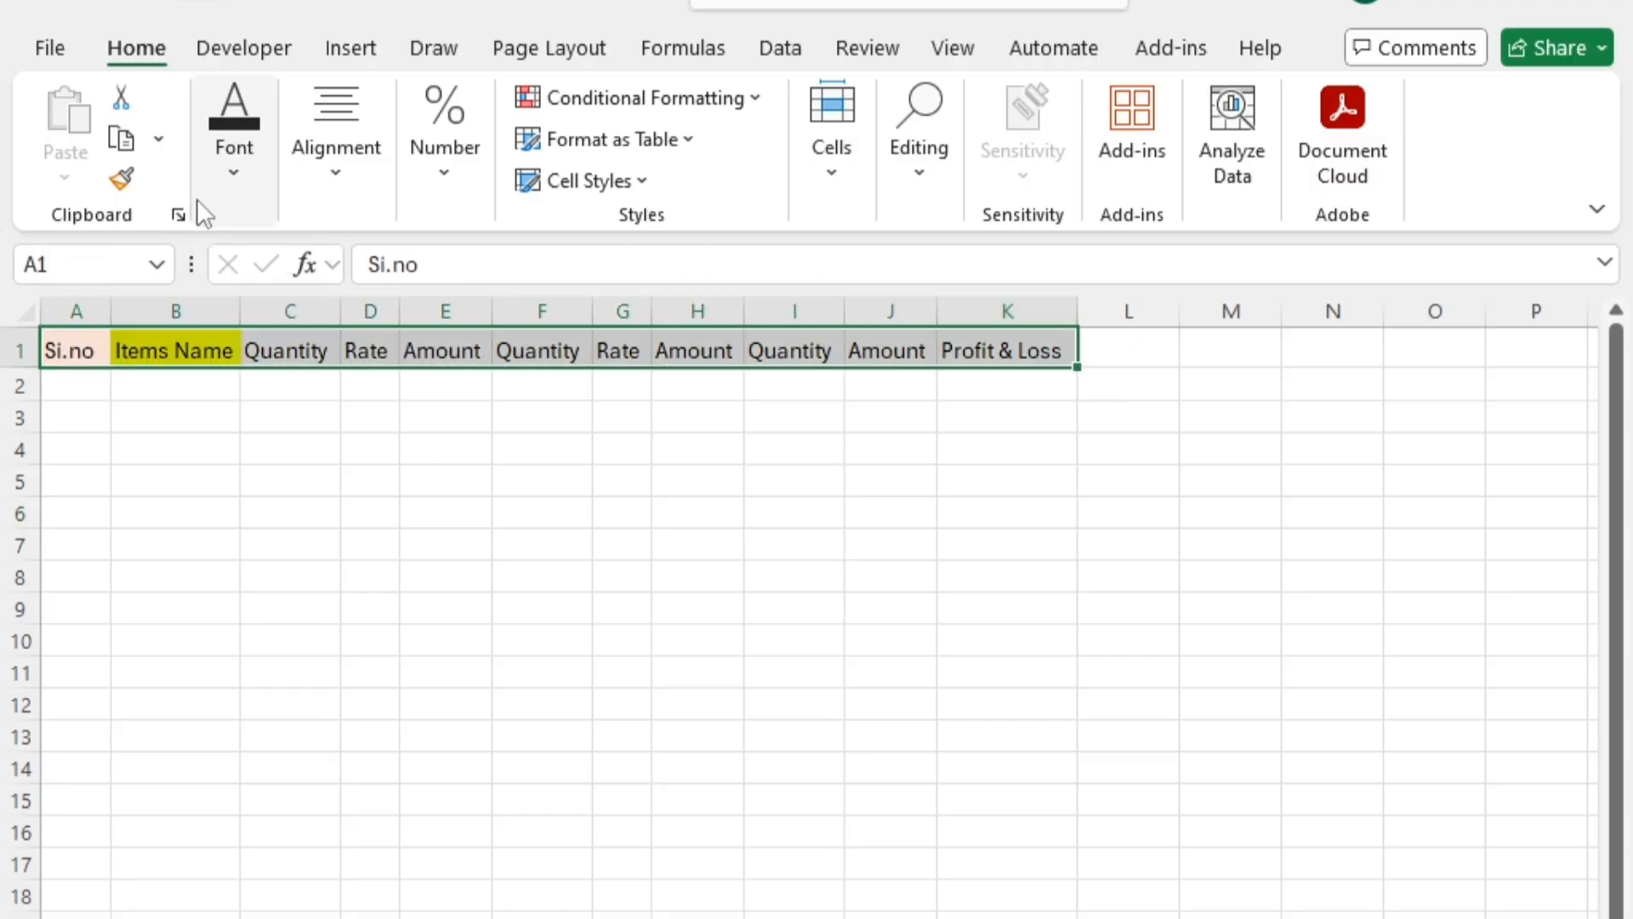
{"action": "left_click", "coordinate": [238, 191]}
{"action": "left_click", "coordinate": [475, 315]}
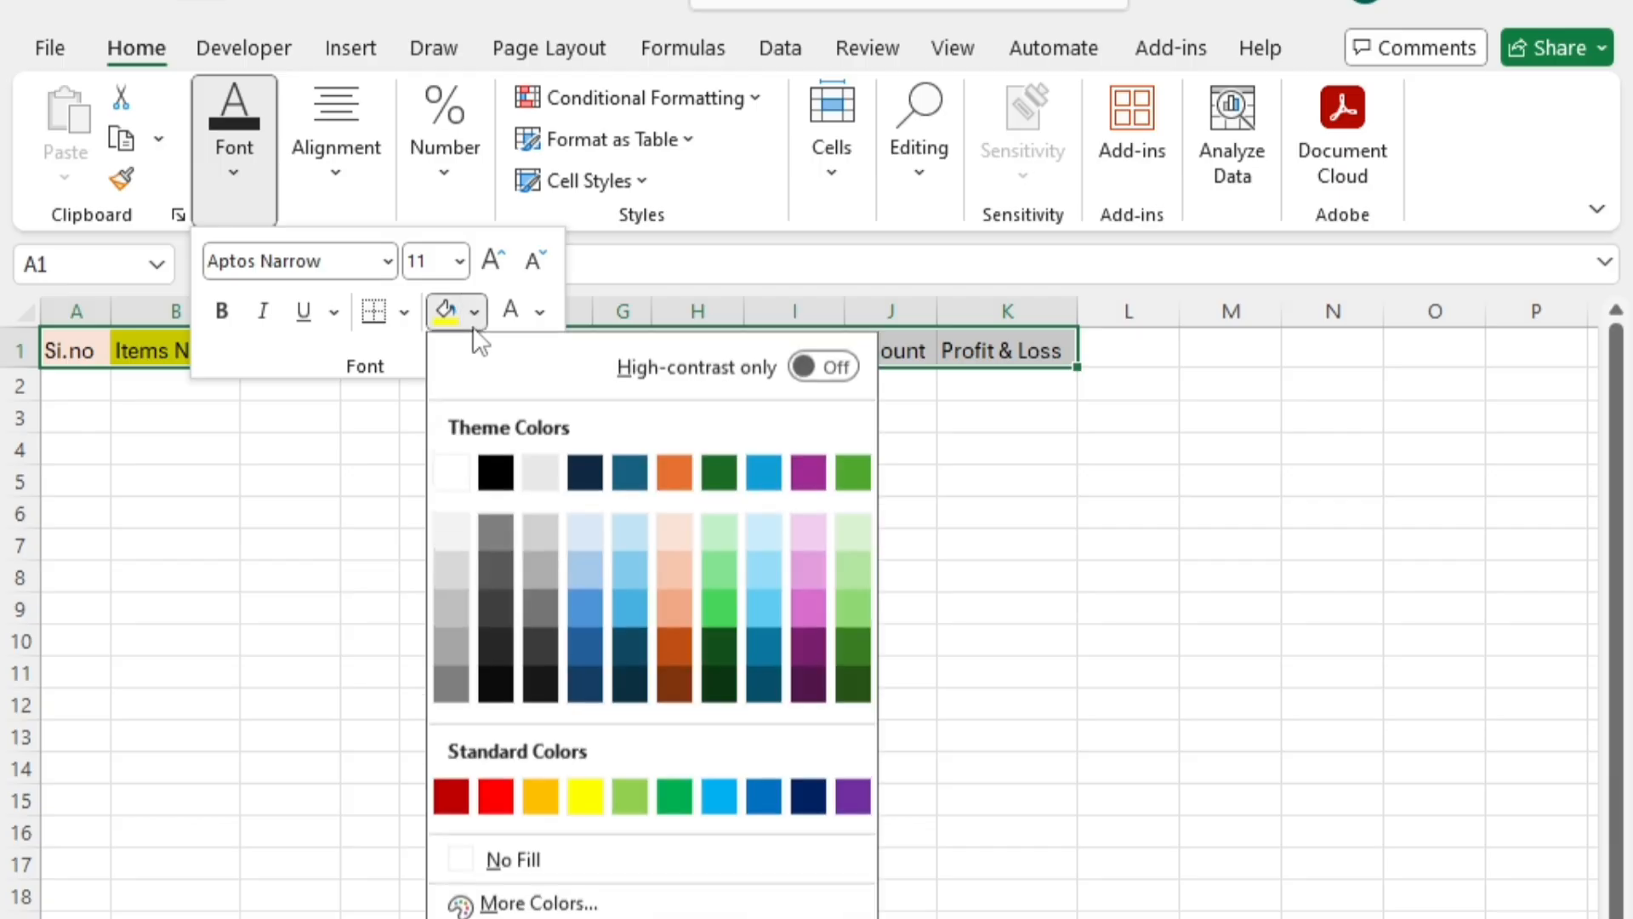
{"action": "left_click", "coordinate": [674, 529]}
{"action": "left_click", "coordinate": [674, 536]}
{"action": "left_click", "coordinate": [674, 534]}
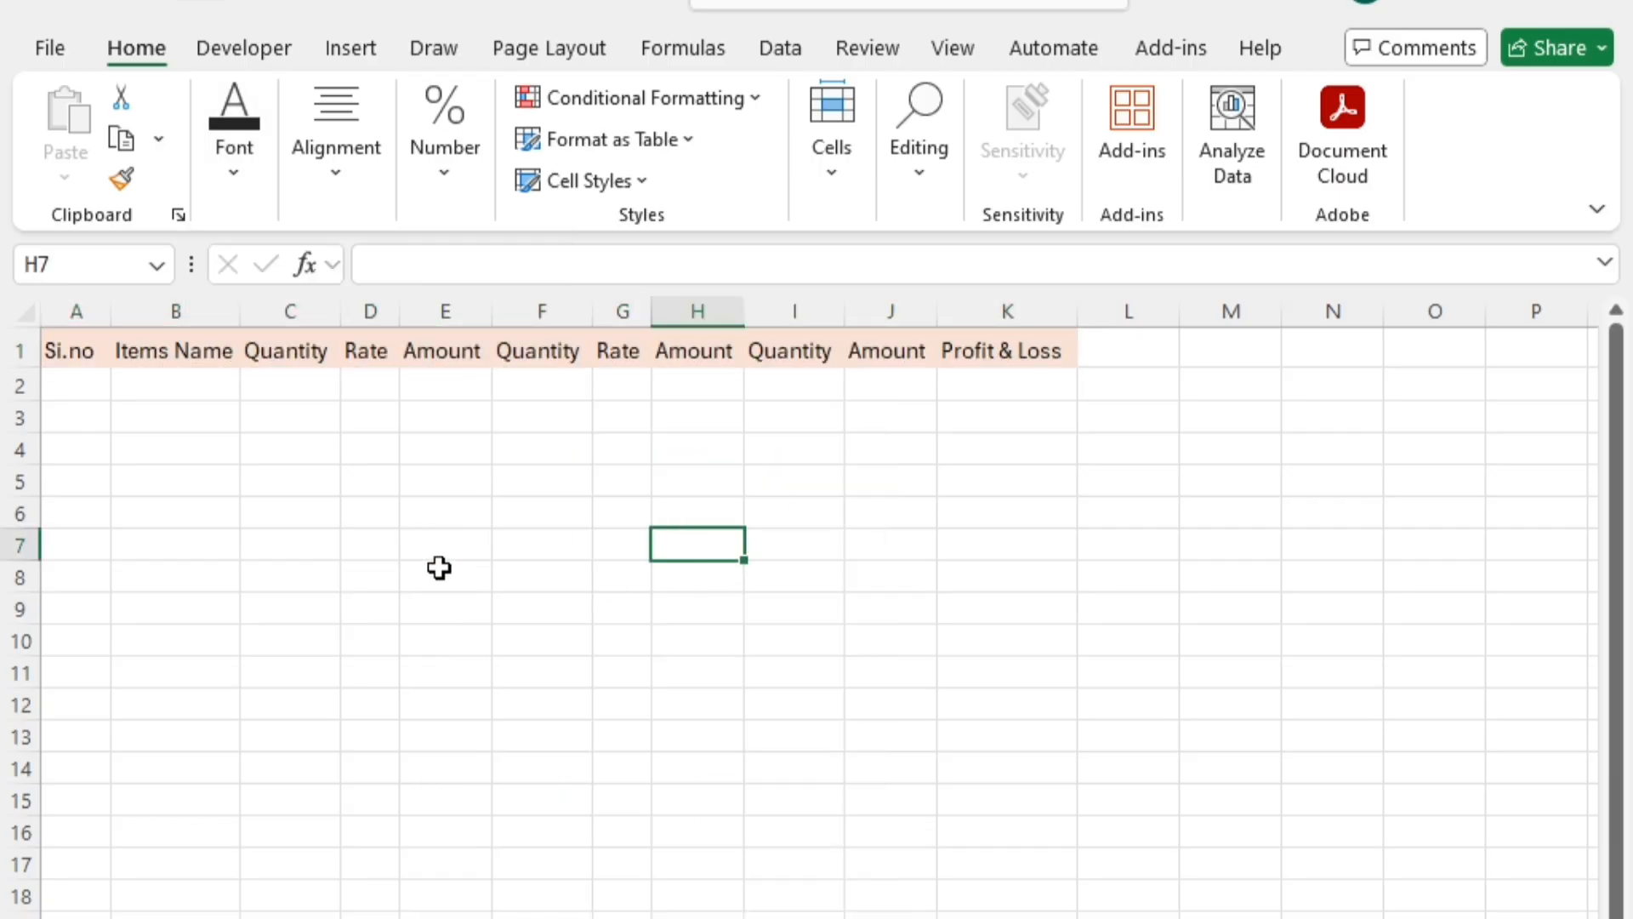
Make the text of the entire header row 1 bold
{"action": "left_click", "coordinate": [24, 351]}
{"action": "left_click", "coordinate": [255, 200]}
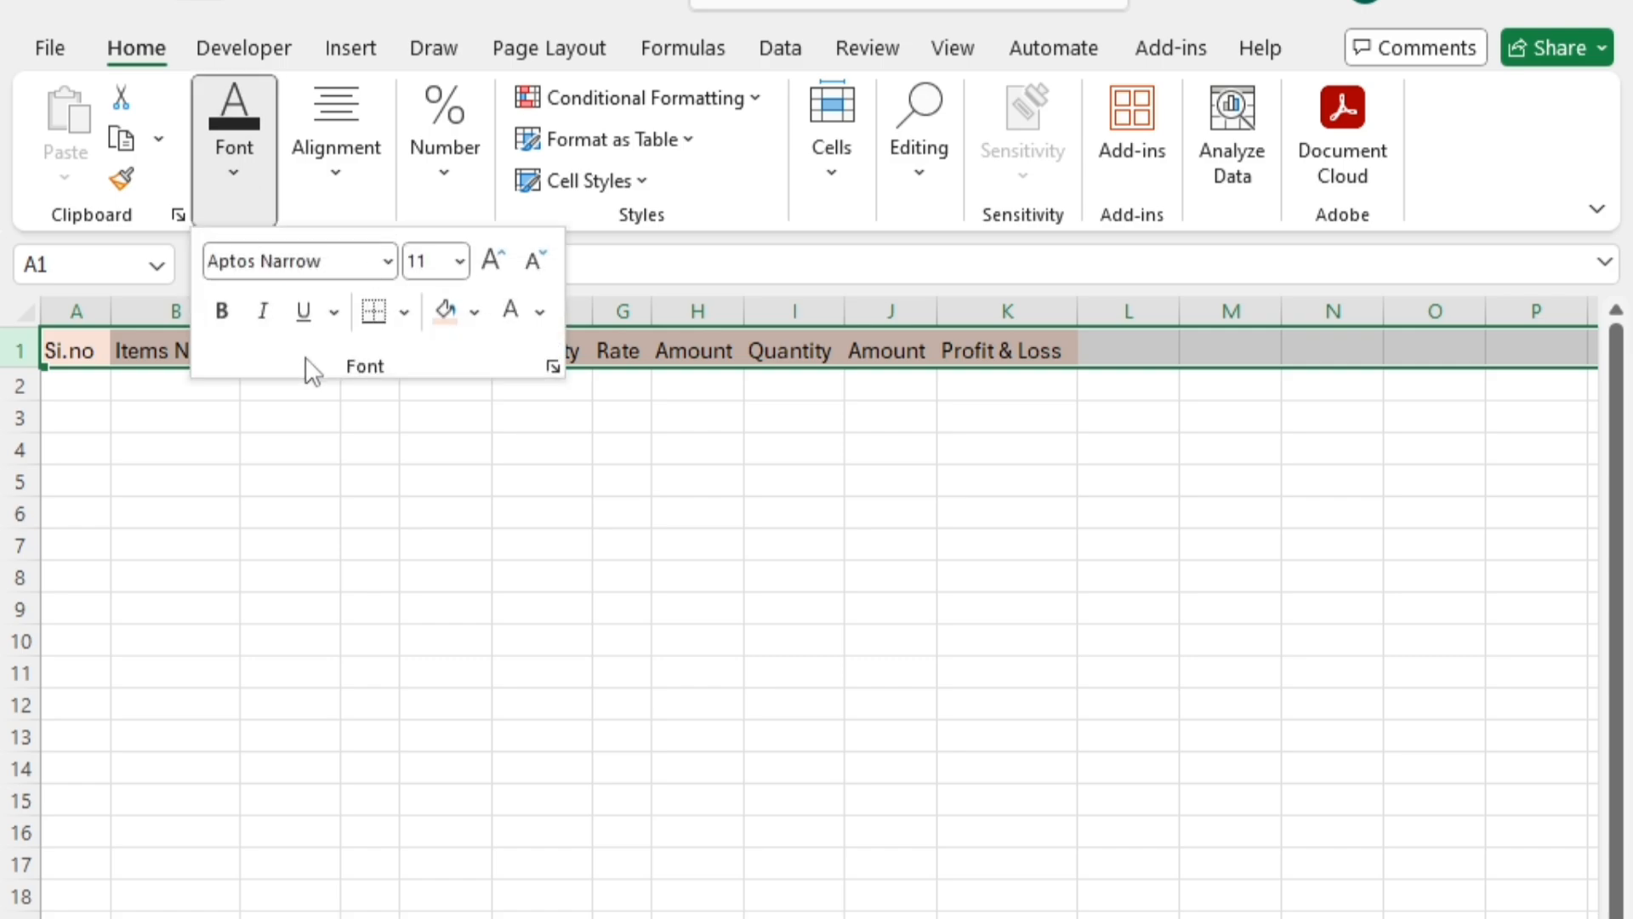
{"action": "left_click", "coordinate": [219, 309]}
{"action": "left_click", "coordinate": [247, 491]}
{"action": "left_click", "coordinate": [247, 492]}
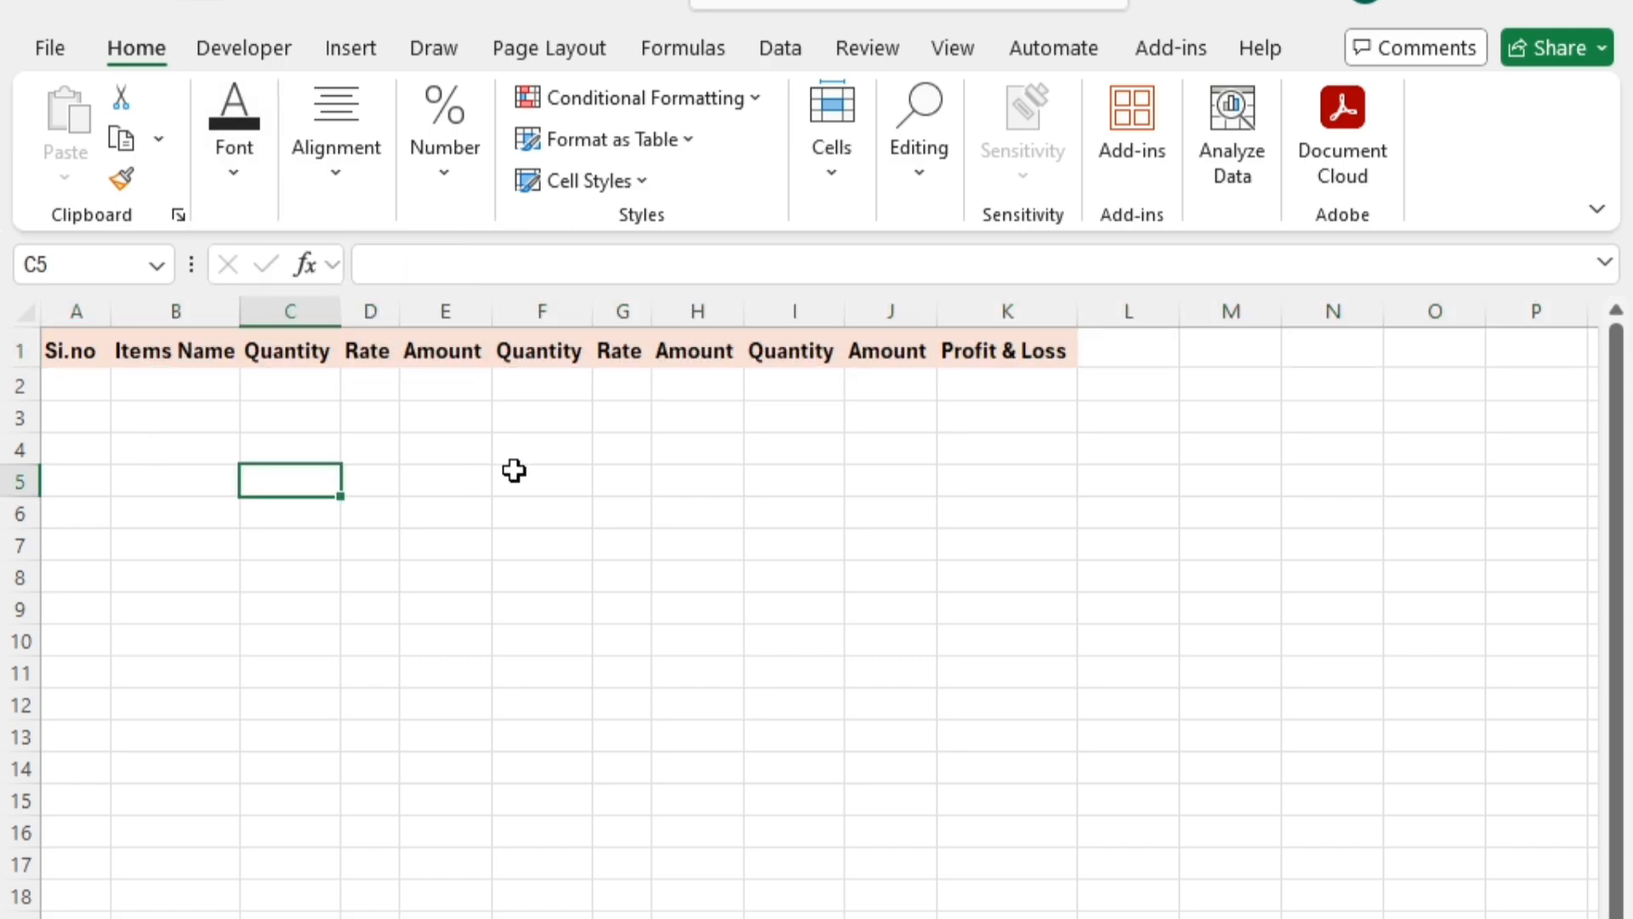
{"action": "left_click", "coordinate": [429, 510]}
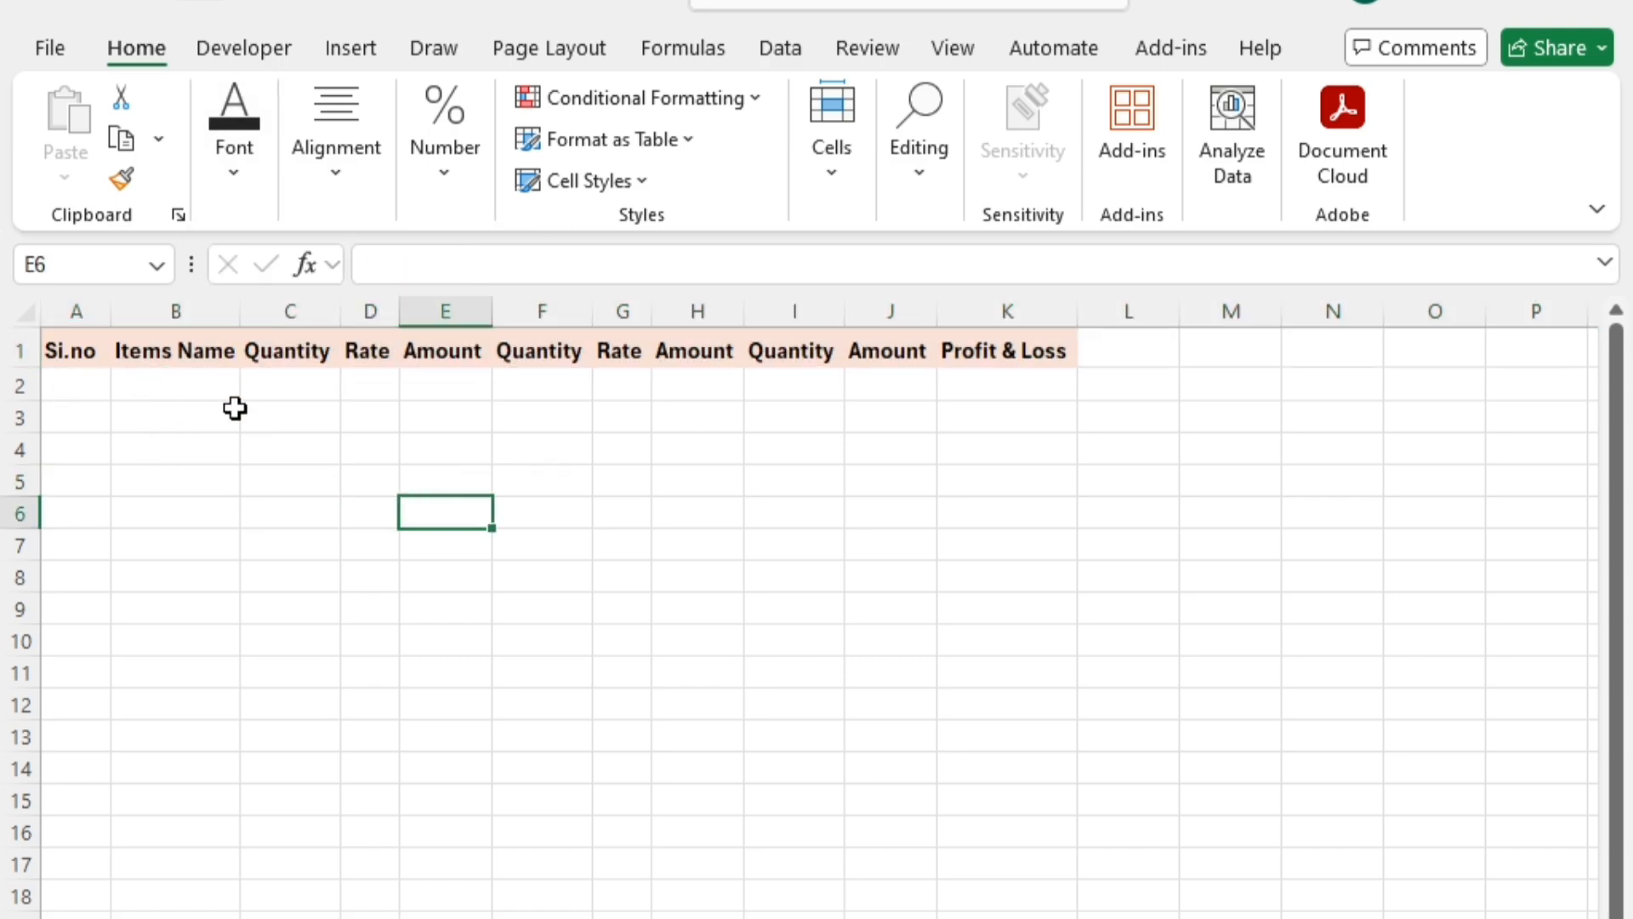
{"action": "left_click", "coordinate": [321, 389]}
{"action": "key", "text": "Down"}
{"action": "key", "text": "Down"}
{"action": "key", "text": "Down"}
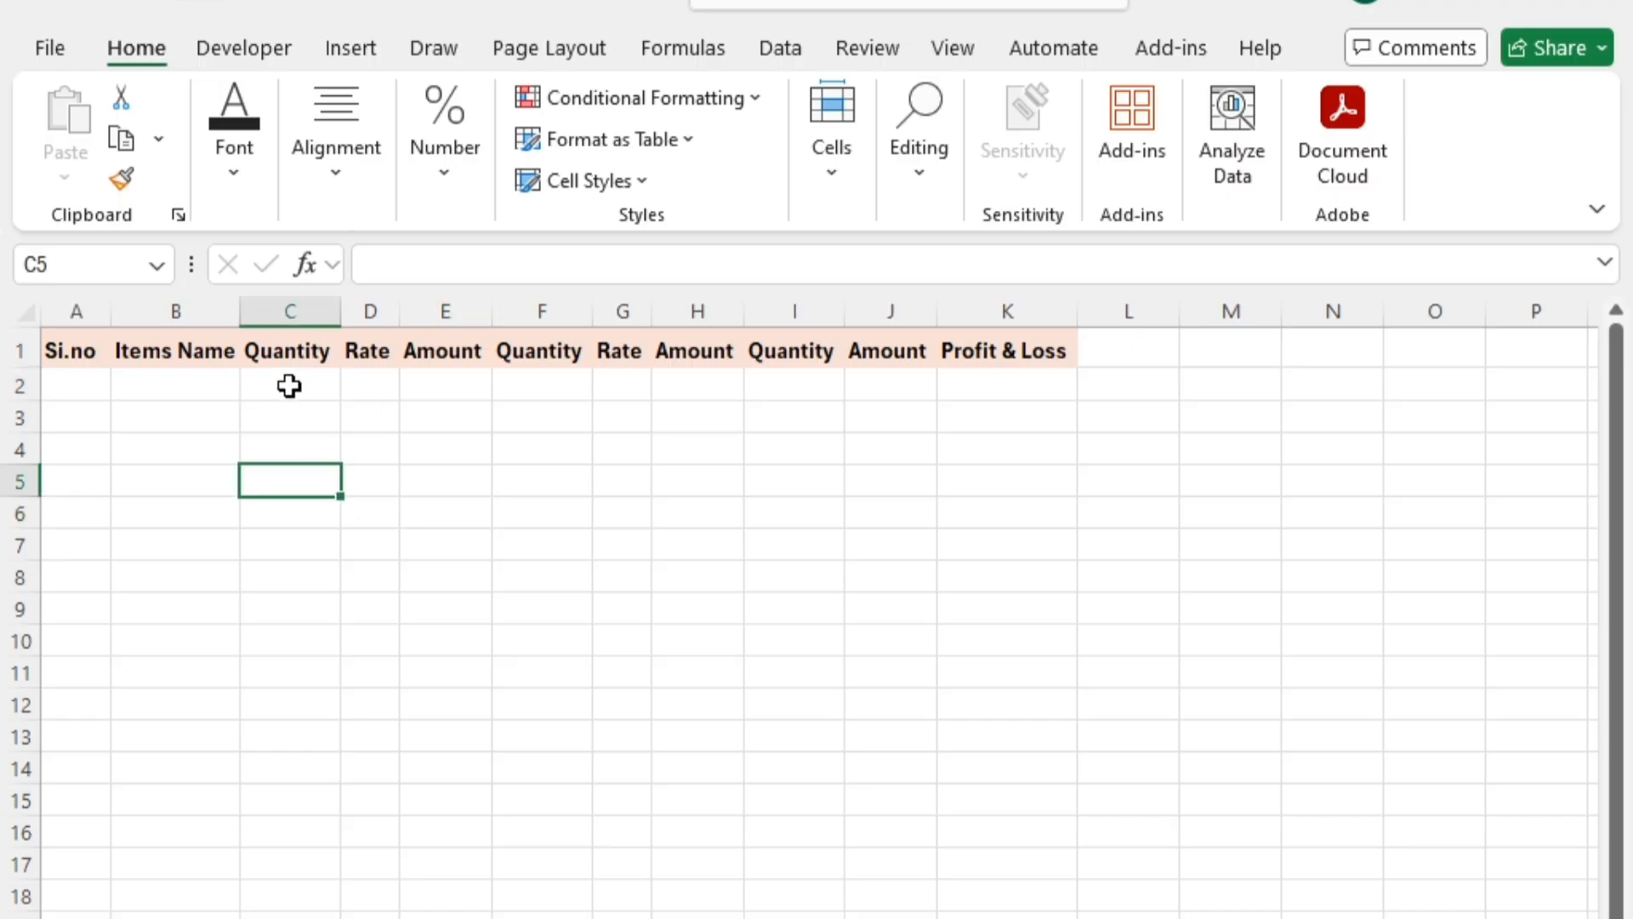
{"action": "left_click_drag", "start_coordinate": [288, 387], "coordinate": [293, 451]}
Enter the serial numbers 1 to 5 in cells A2 to A6 of the Si.no column
{"action": "left_click", "coordinate": [81, 389]}
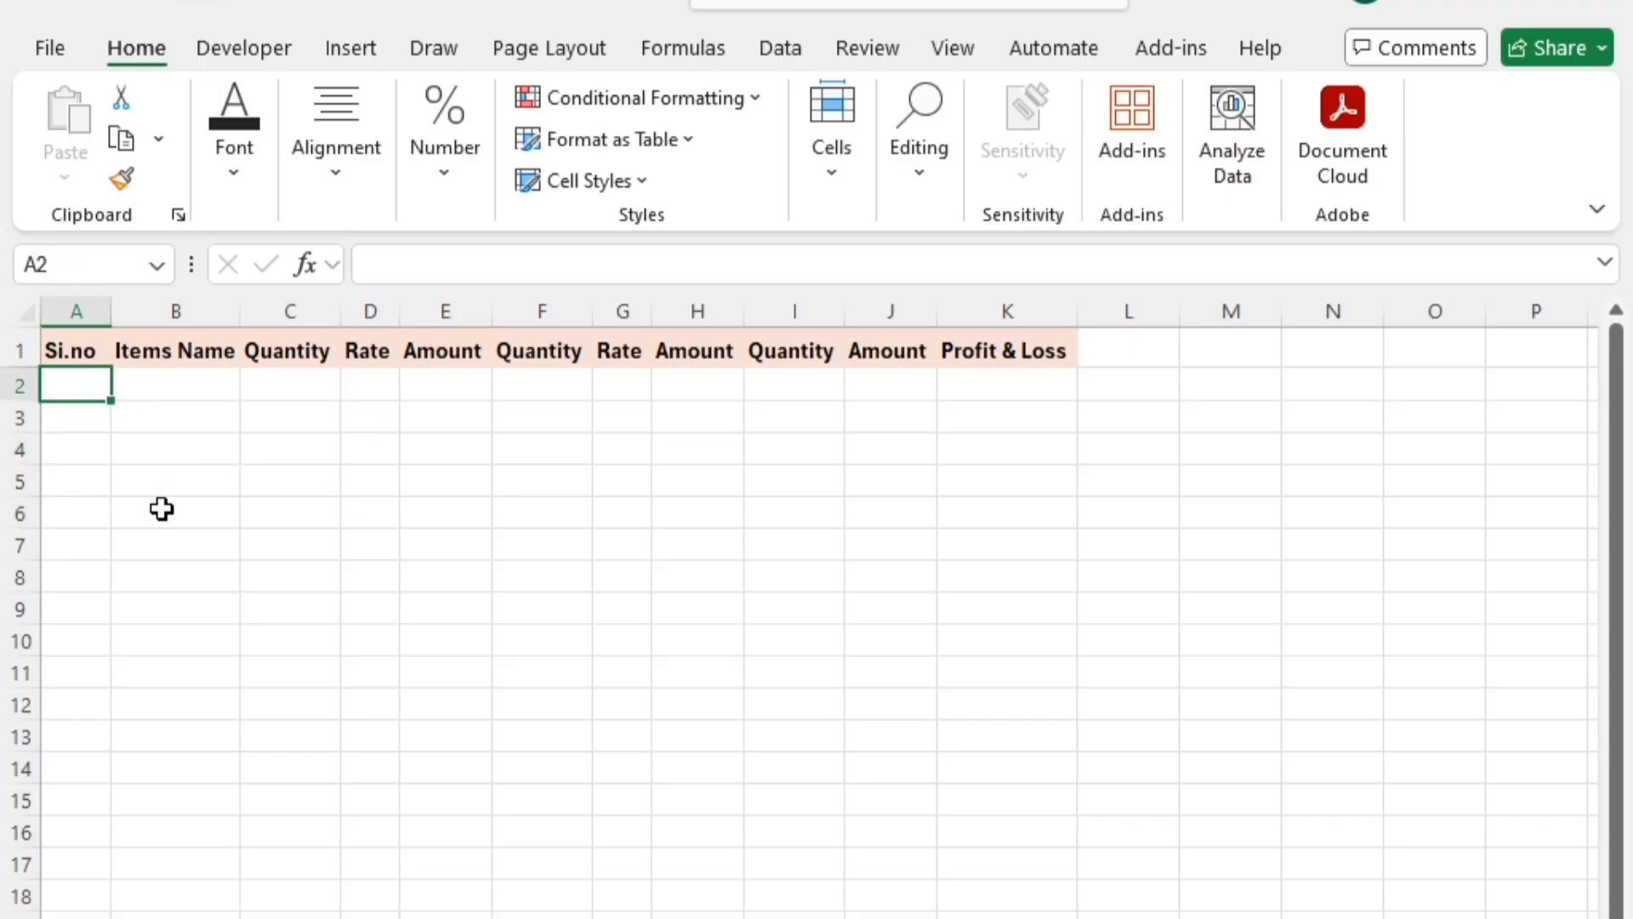
{"action": "type", "text": "1"}
{"action": "key", "text": "Return"}
{"action": "type", "text": "2"}
{"action": "key", "text": "Return"}
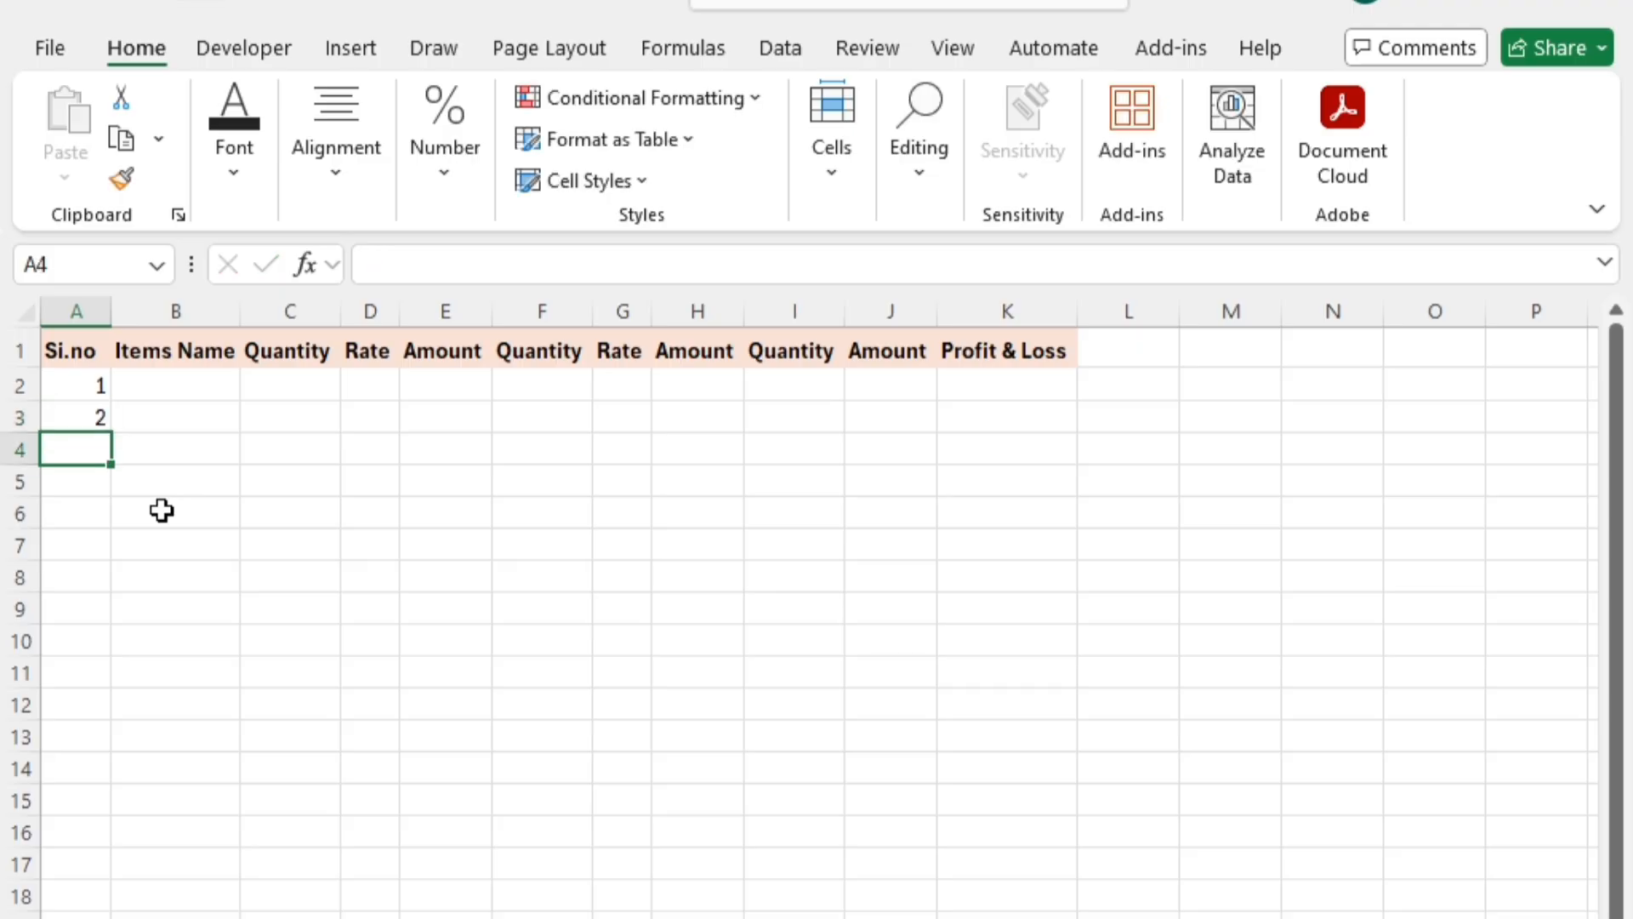
{"action": "type", "text": "3"}
{"action": "key", "text": "Return"}
{"action": "type", "text": "4"}
{"action": "key", "text": "Return"}
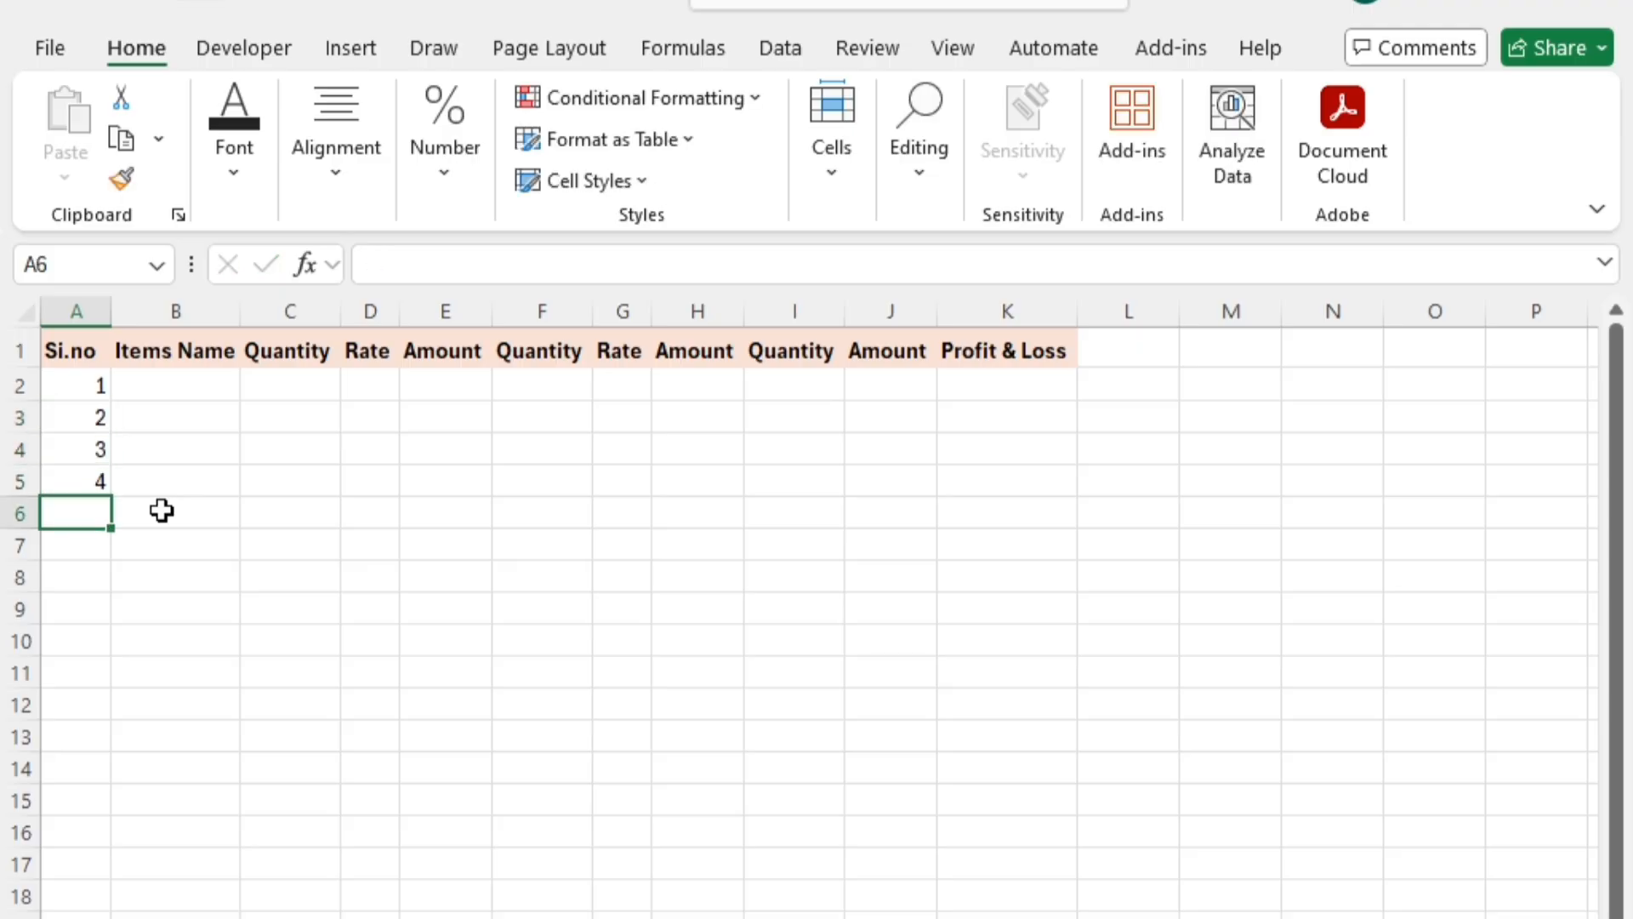
{"action": "type", "text": "5"}
{"action": "key", "text": "Return"}
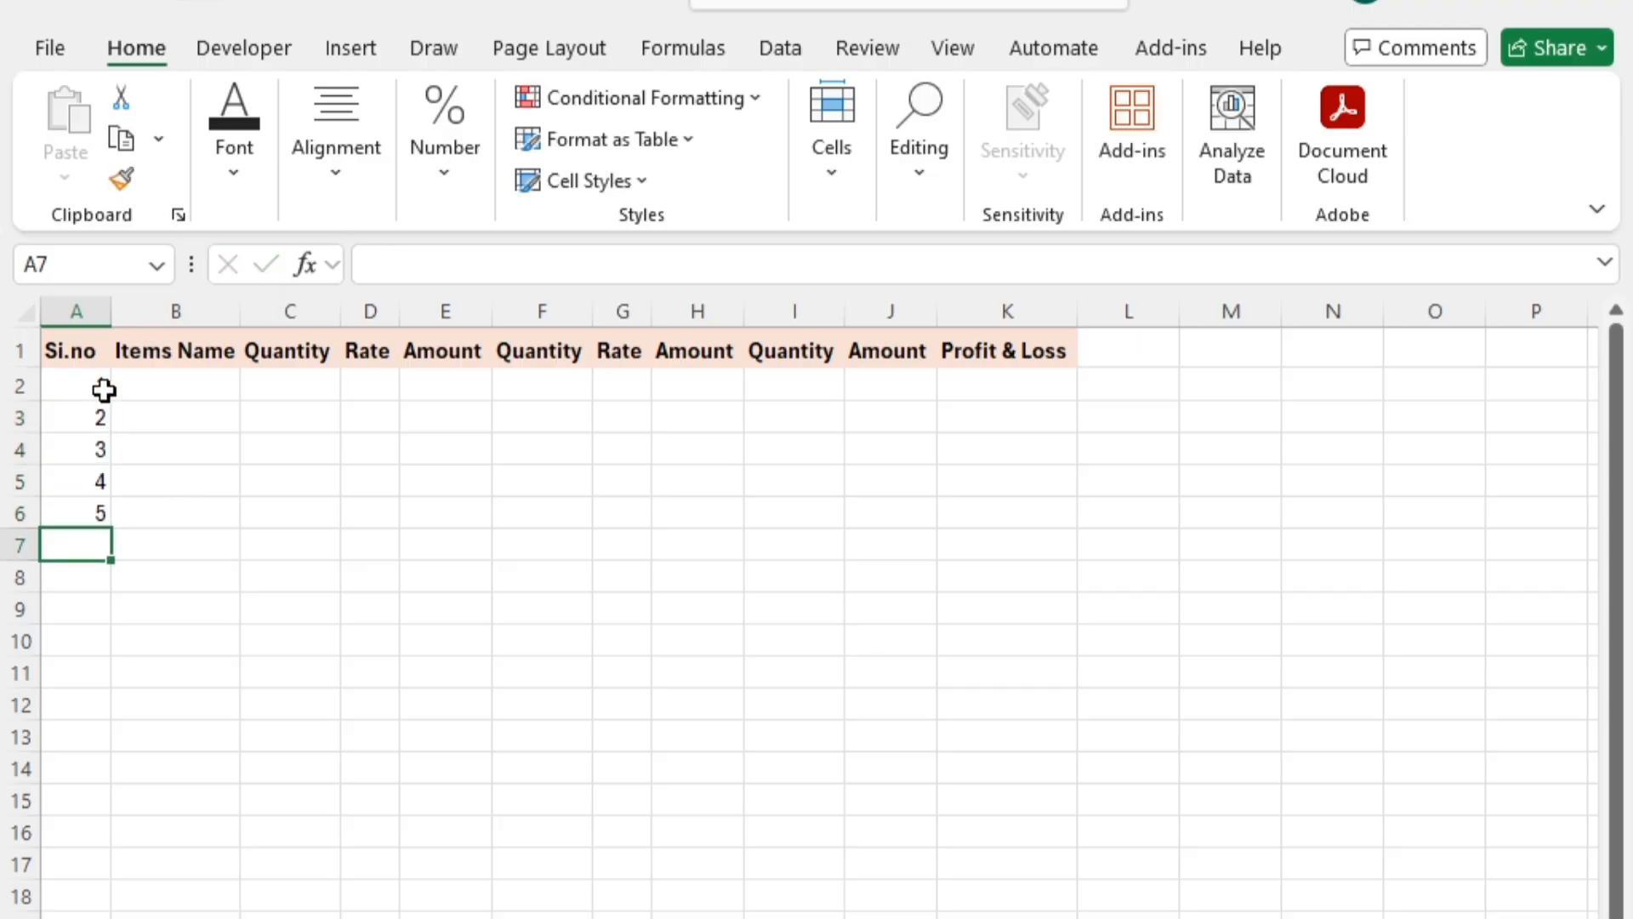
{"action": "left_click_drag", "start_coordinate": [105, 386], "coordinate": [116, 507]}
{"action": "left_click", "coordinate": [130, 575]}
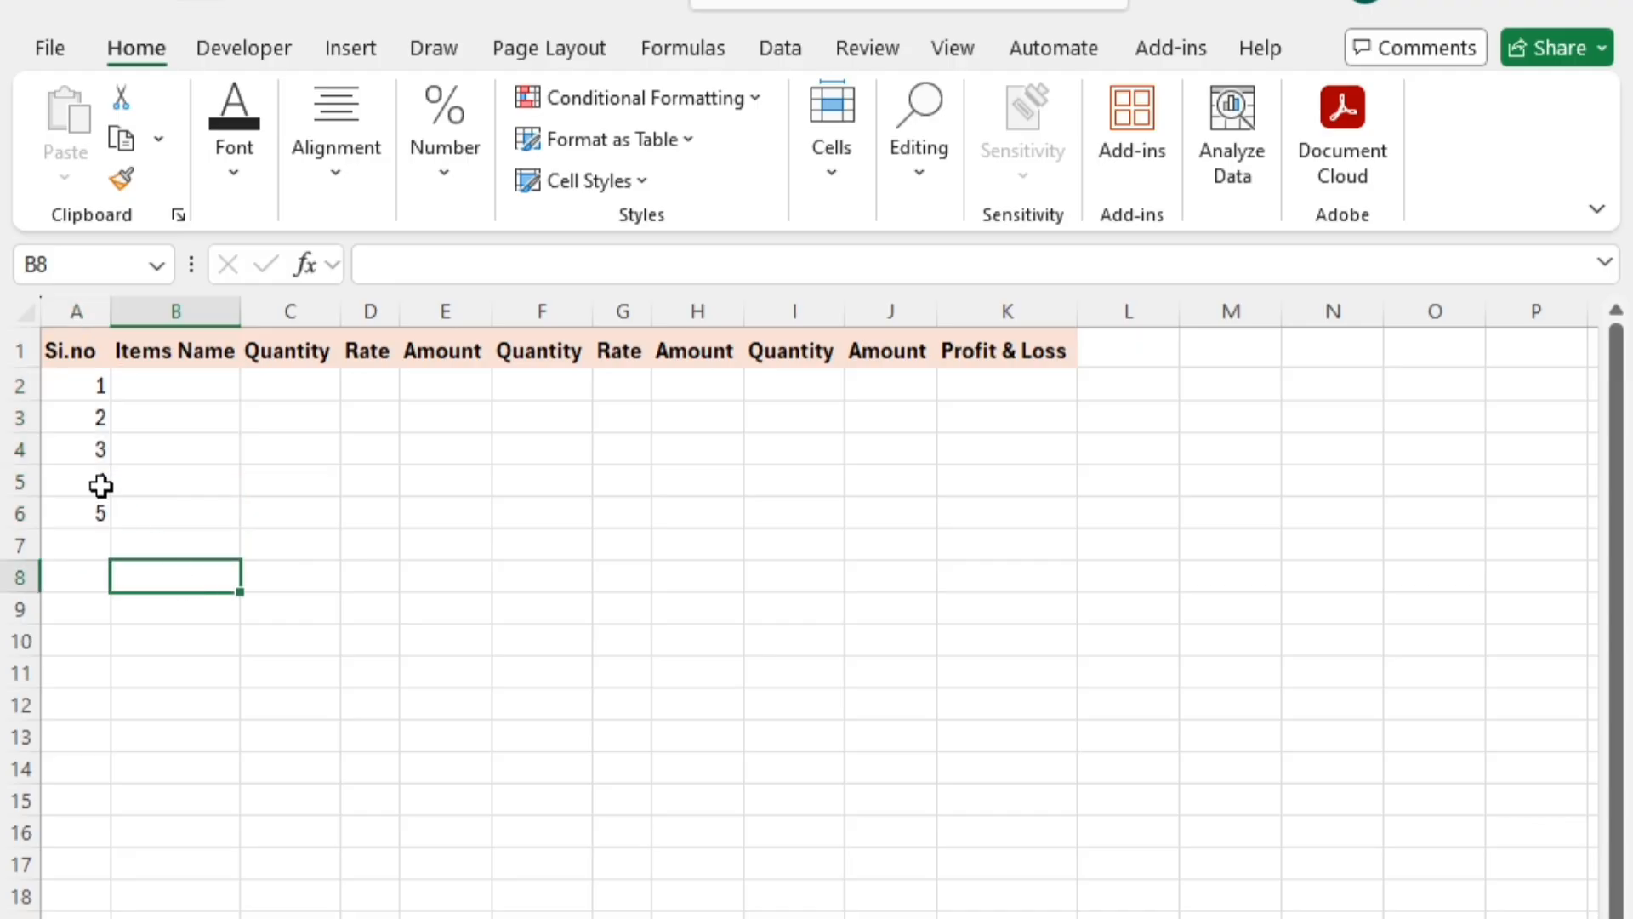
Continue the Si.no column with the serial numbers 6, 7 and 8 in cells A7 to A9
{"action": "left_click", "coordinate": [114, 551]}
{"action": "left_click", "coordinate": [89, 554]}
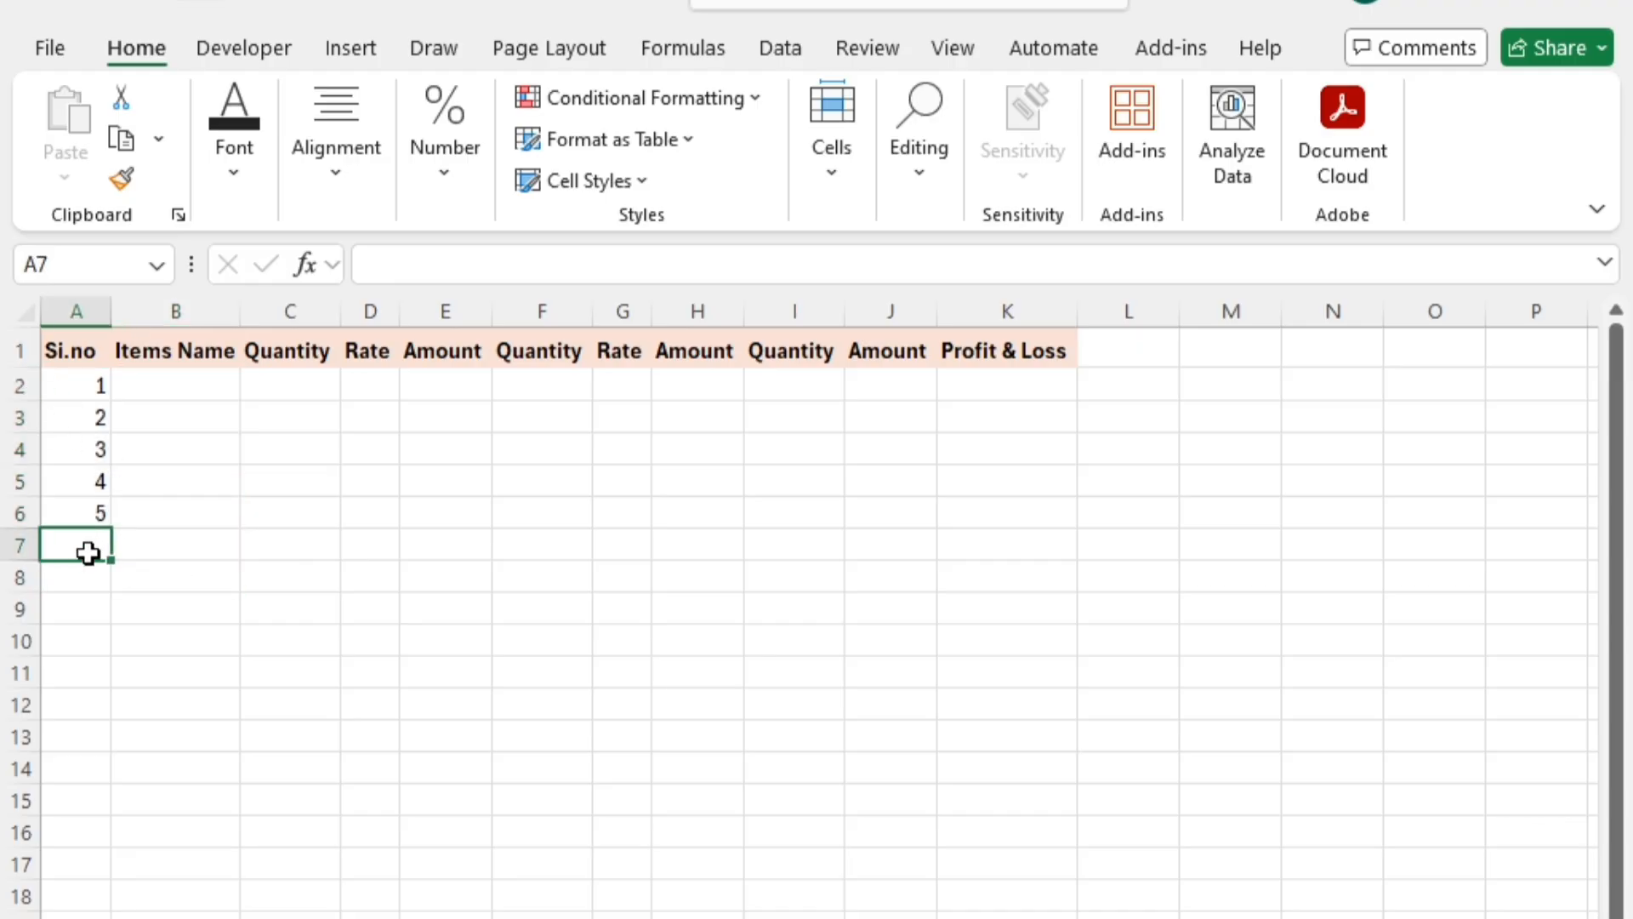
{"action": "type", "text": "6"}
{"action": "key", "text": "Return"}
{"action": "type", "text": "4"}
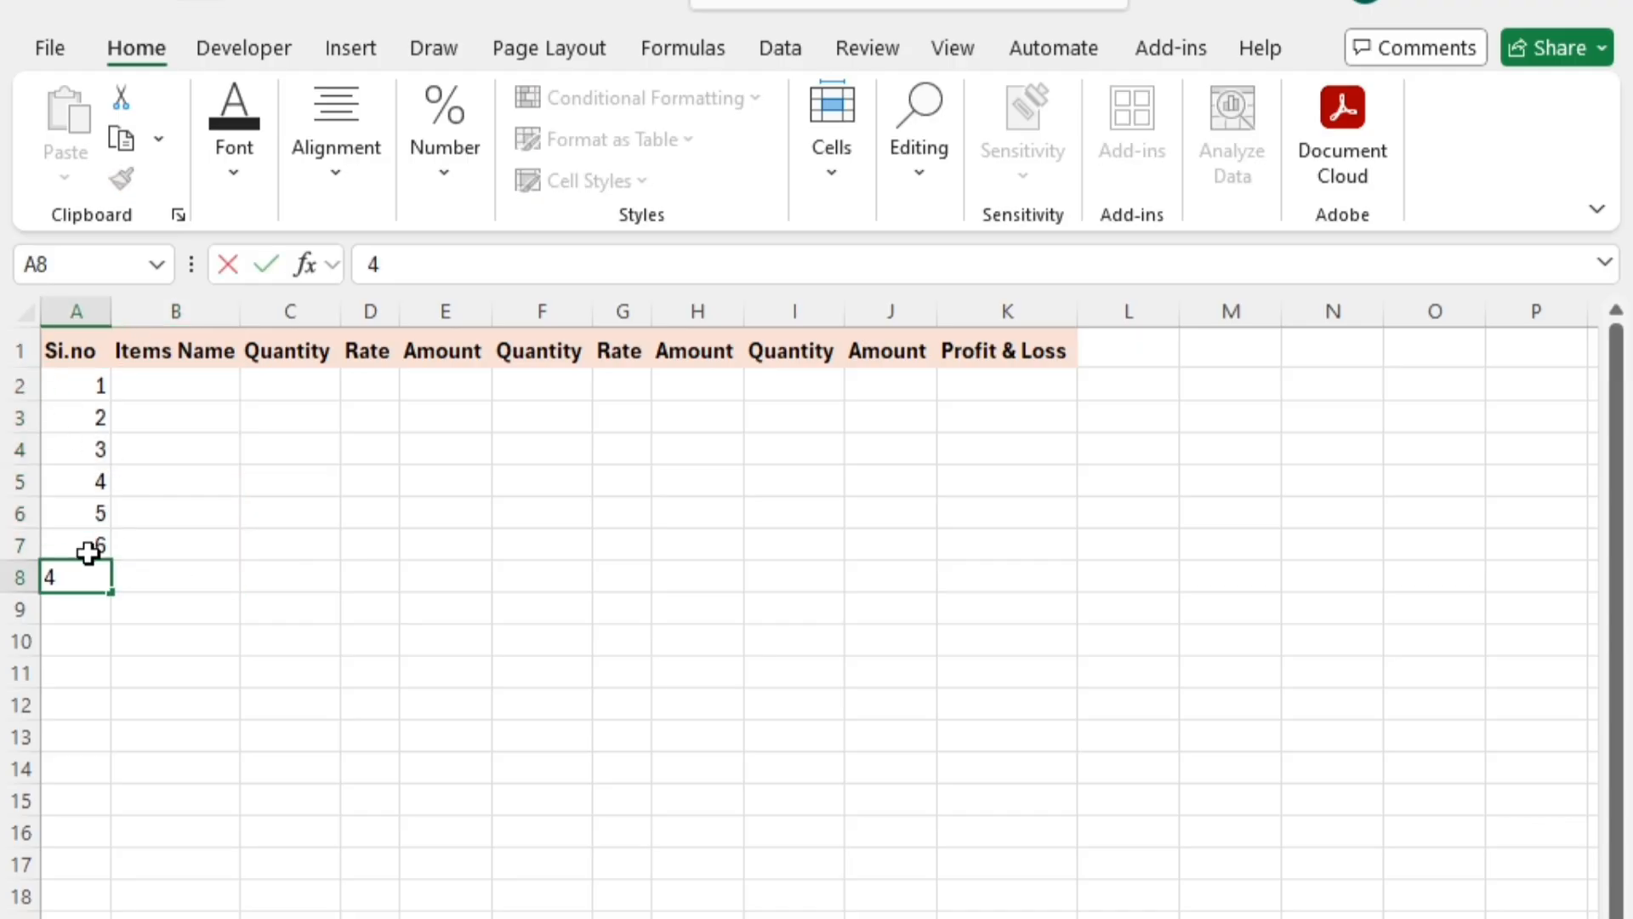
{"action": "type", "text": "7"}
{"action": "key", "text": "Return"}
{"action": "type", "text": "8"}
{"action": "key", "text": "Return"}
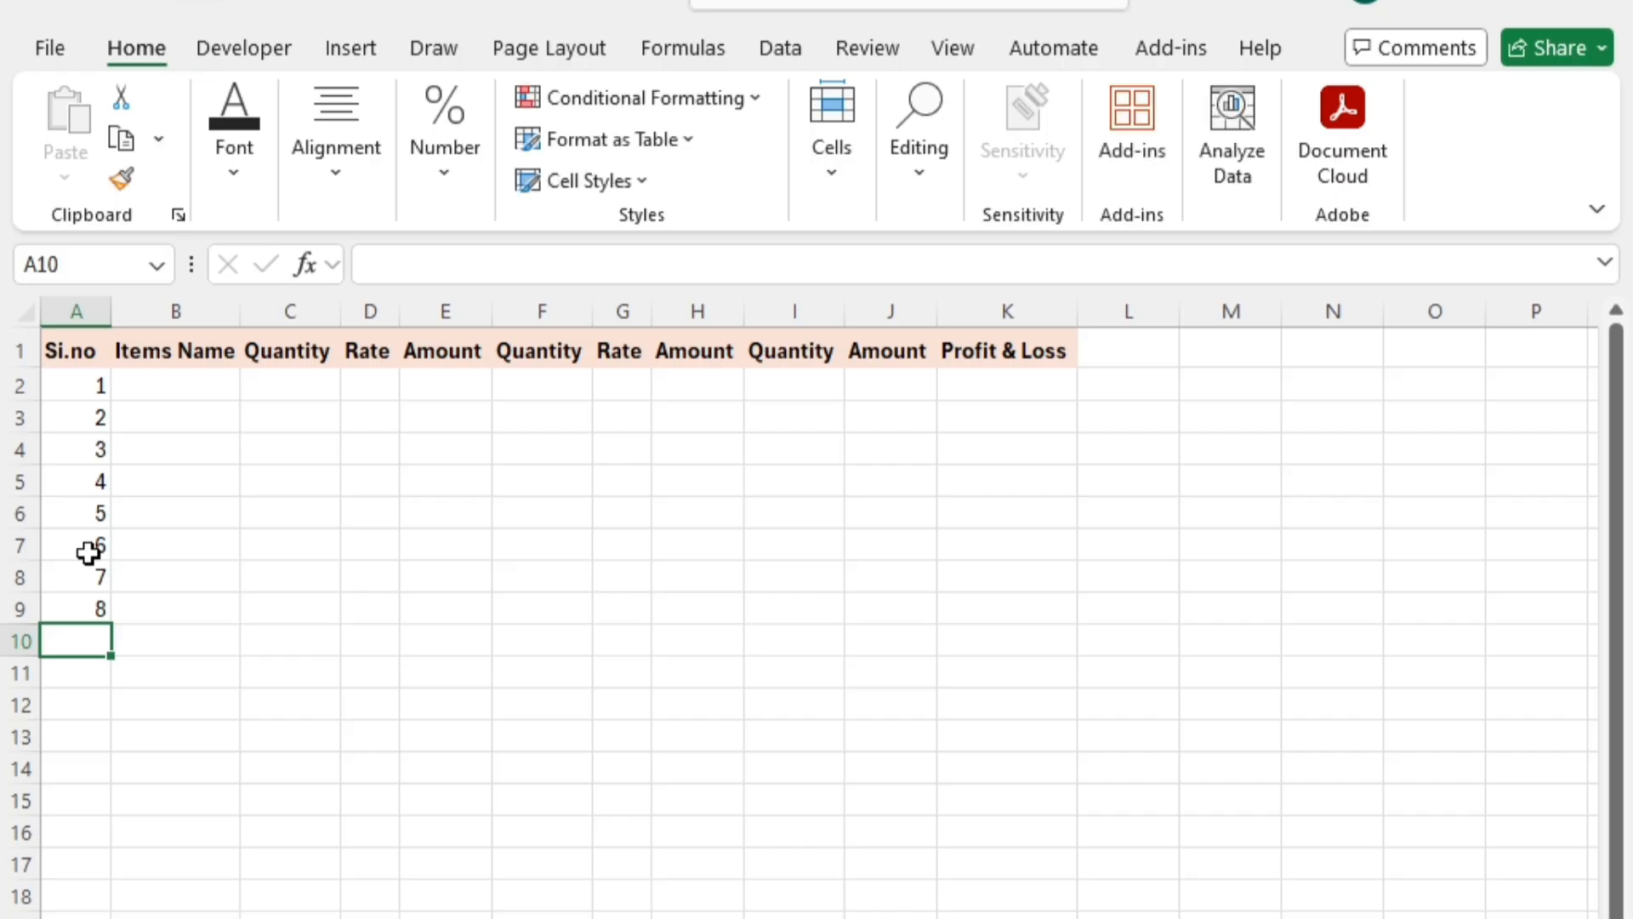
Clear the serial numbers in A4:A10 and autofill the series from A2:A3 down to 7 in A8
{"action": "left_click_drag", "start_coordinate": [80, 377], "coordinate": [103, 603]}
{"action": "left_click", "coordinate": [113, 606]}
{"action": "left_click_drag", "start_coordinate": [80, 387], "coordinate": [83, 534]}
{"action": "left_click_drag", "start_coordinate": [84, 449], "coordinate": [91, 627]}
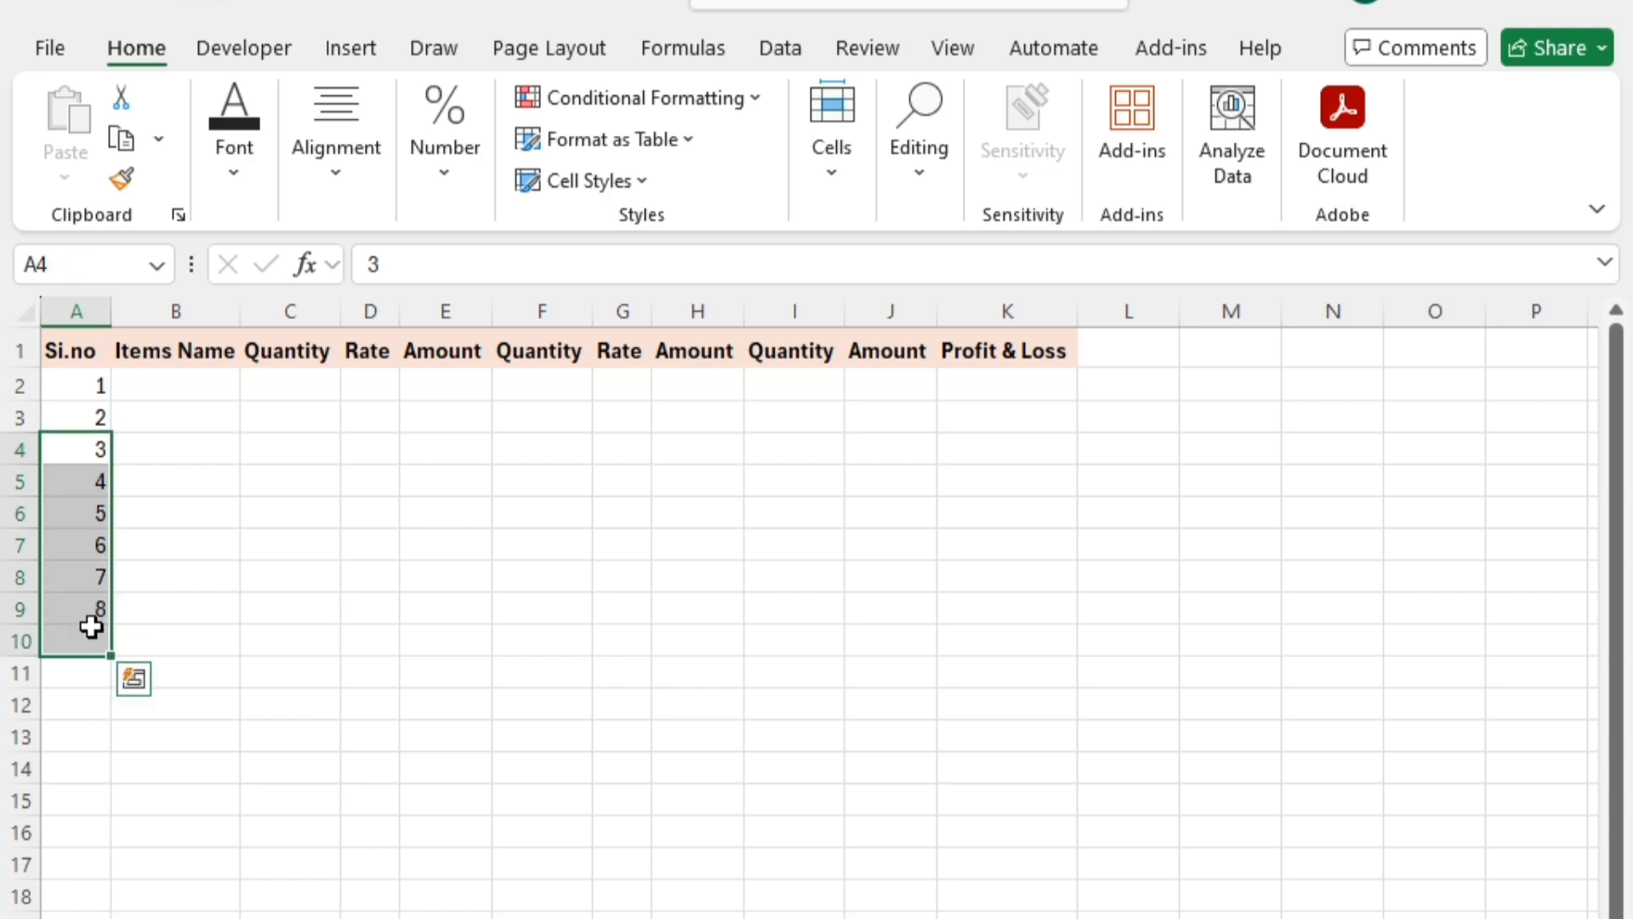
{"action": "key", "text": "Delete"}
{"action": "left_click", "coordinate": [183, 513]}
{"action": "left_click_drag", "start_coordinate": [102, 387], "coordinate": [91, 586]}
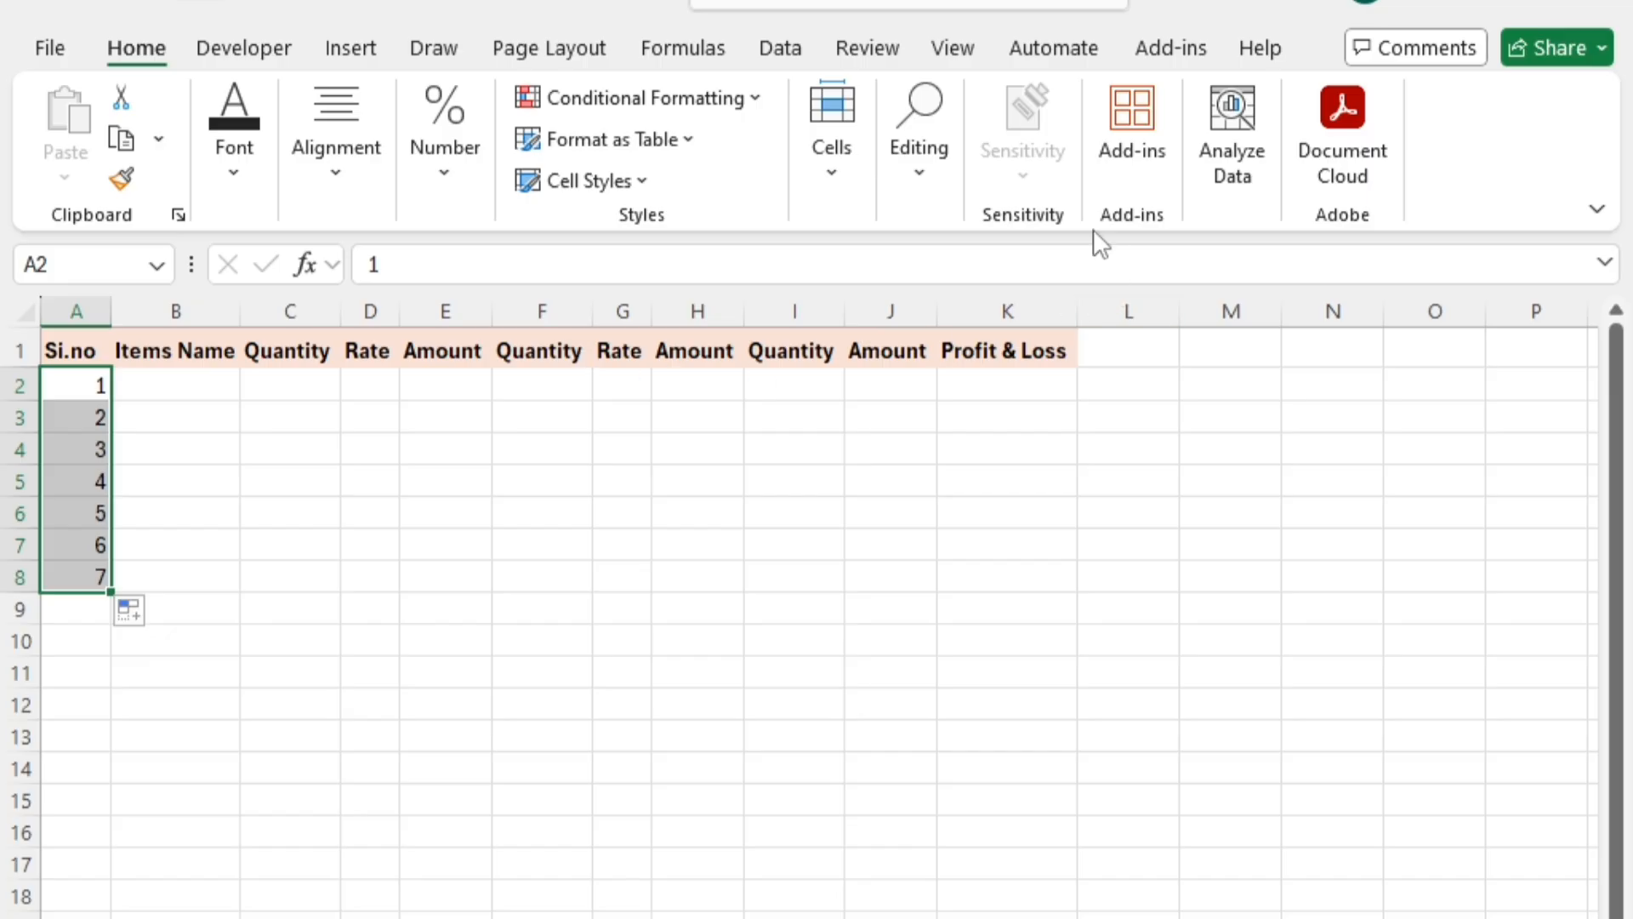
Apply a linear Fill Series in columns to A2:A8 with step value 1 and stop value 50
{"action": "left_click", "coordinate": [941, 189]}
{"action": "left_click", "coordinate": [942, 291]}
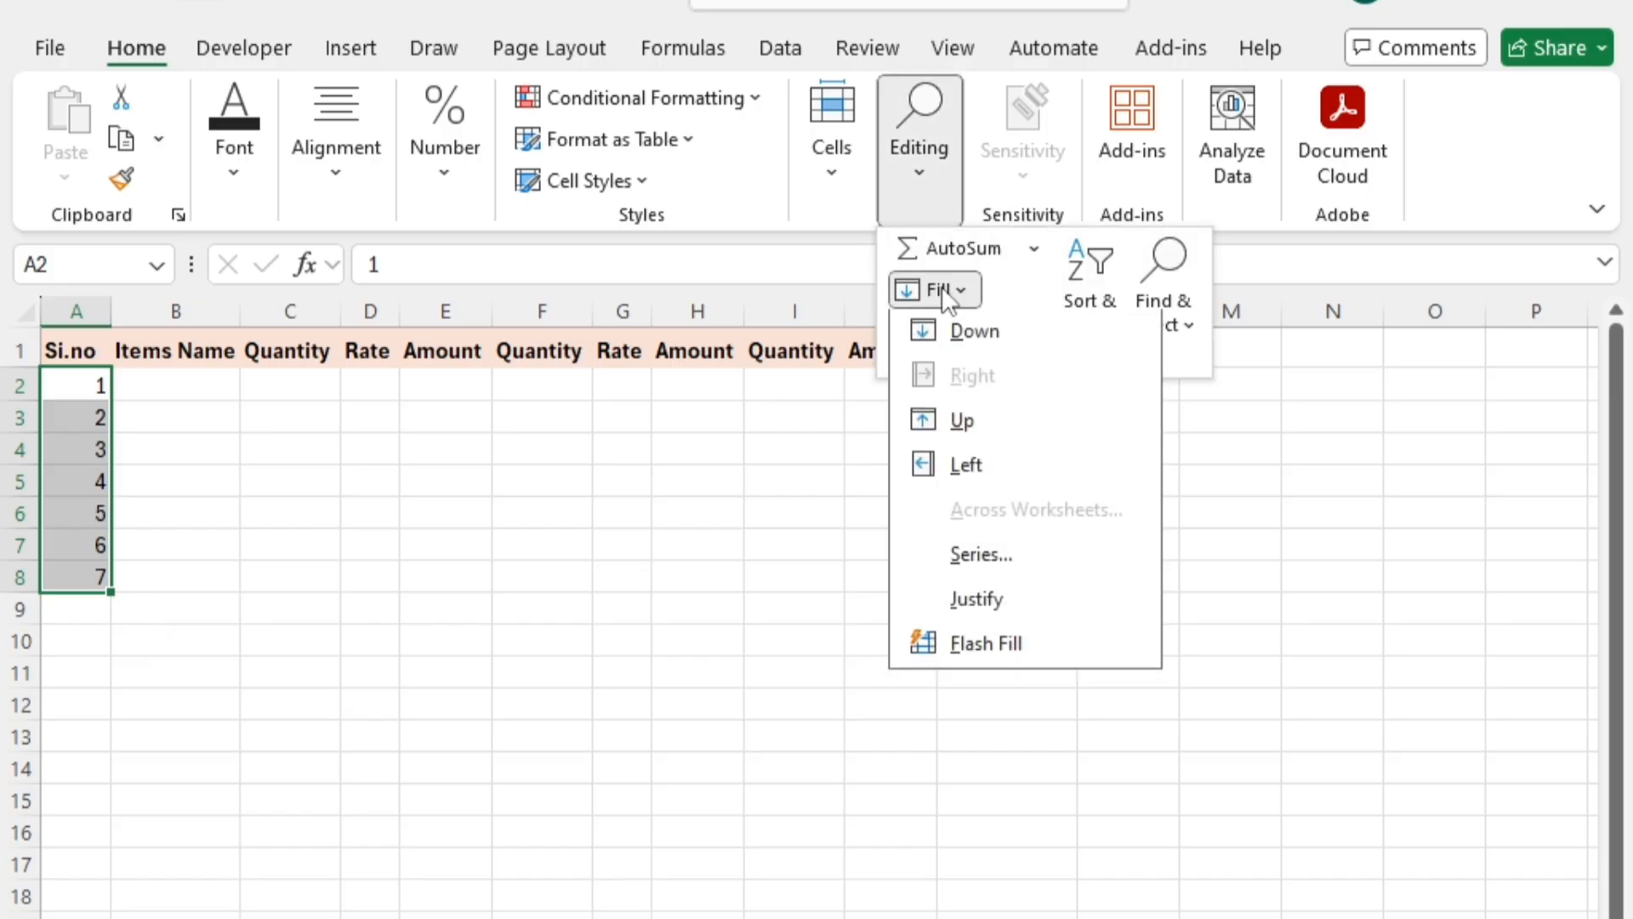
{"action": "left_click", "coordinate": [971, 562]}
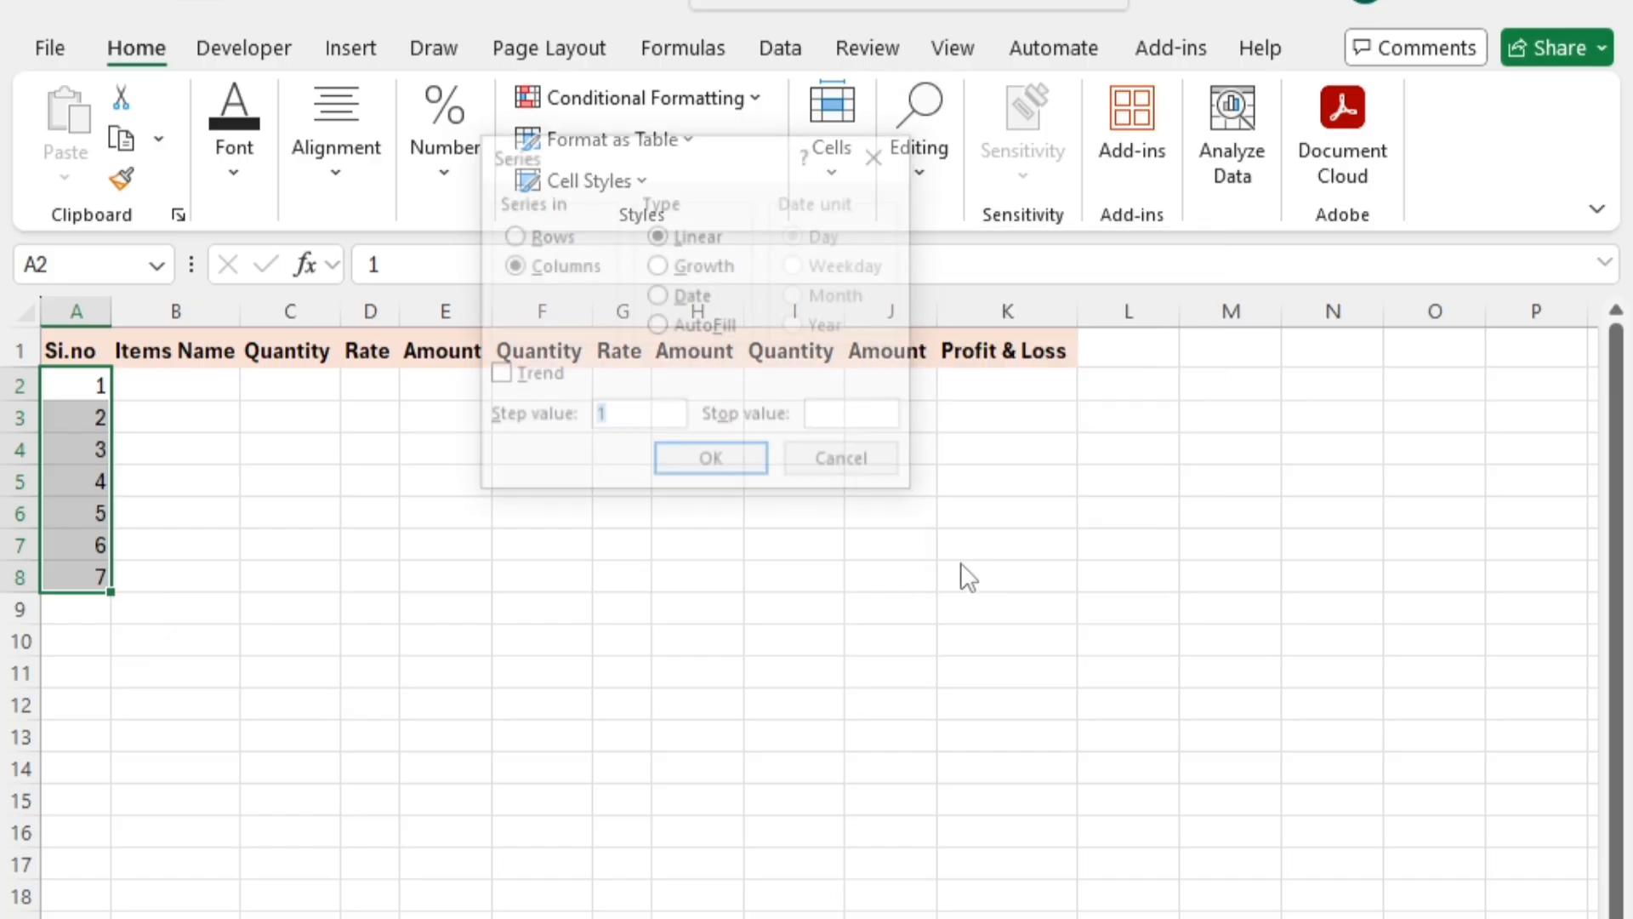
{"action": "left_click", "coordinate": [524, 240]}
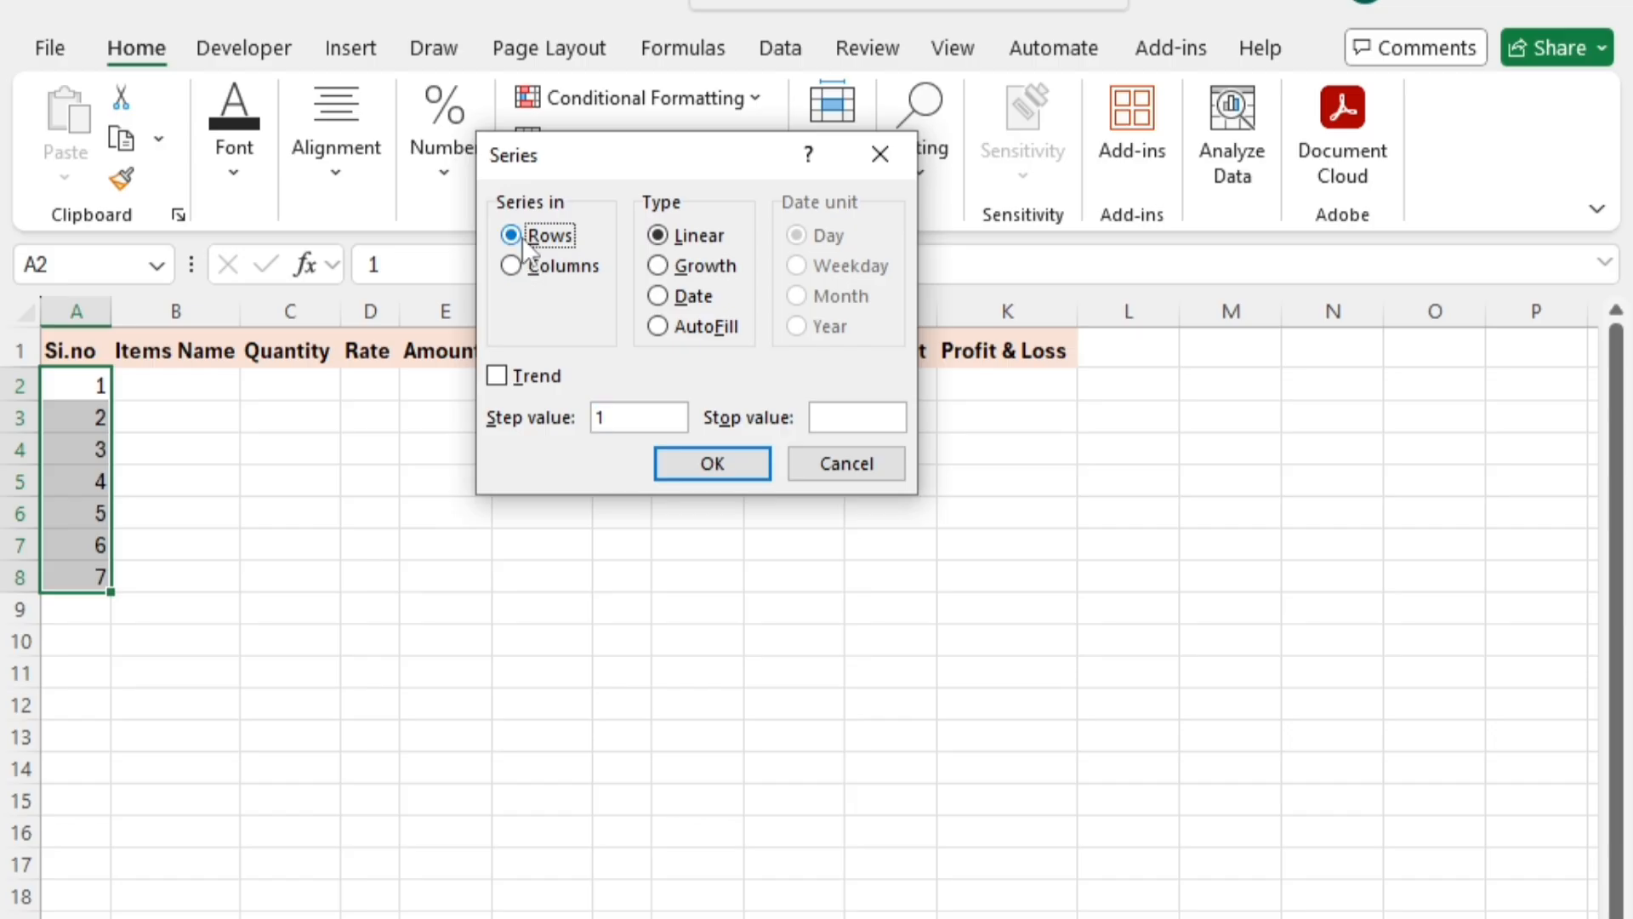
{"action": "left_click", "coordinate": [529, 267]}
{"action": "left_click", "coordinate": [822, 421]}
{"action": "type", "text": "50"}
{"action": "key", "text": "Return"}
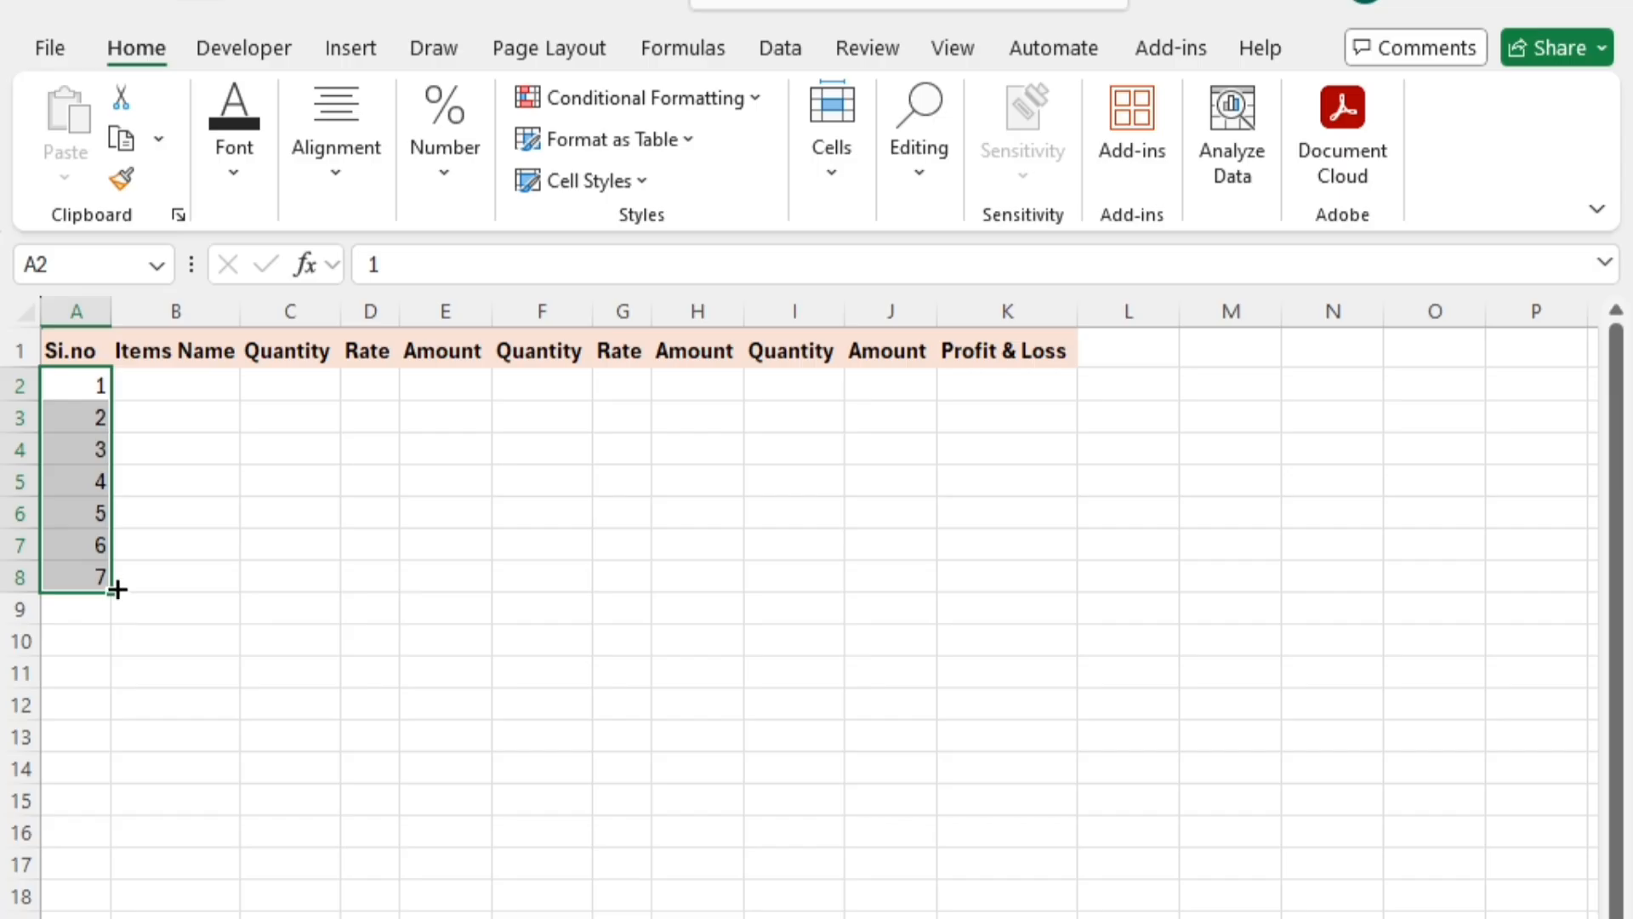
Extend the serial number series from A2:A8 down to 11 in cell A12
{"action": "left_click_drag", "start_coordinate": [116, 589], "coordinate": [118, 713]}
{"action": "left_click", "coordinate": [129, 736]}
{"action": "left_click", "coordinate": [174, 528]}
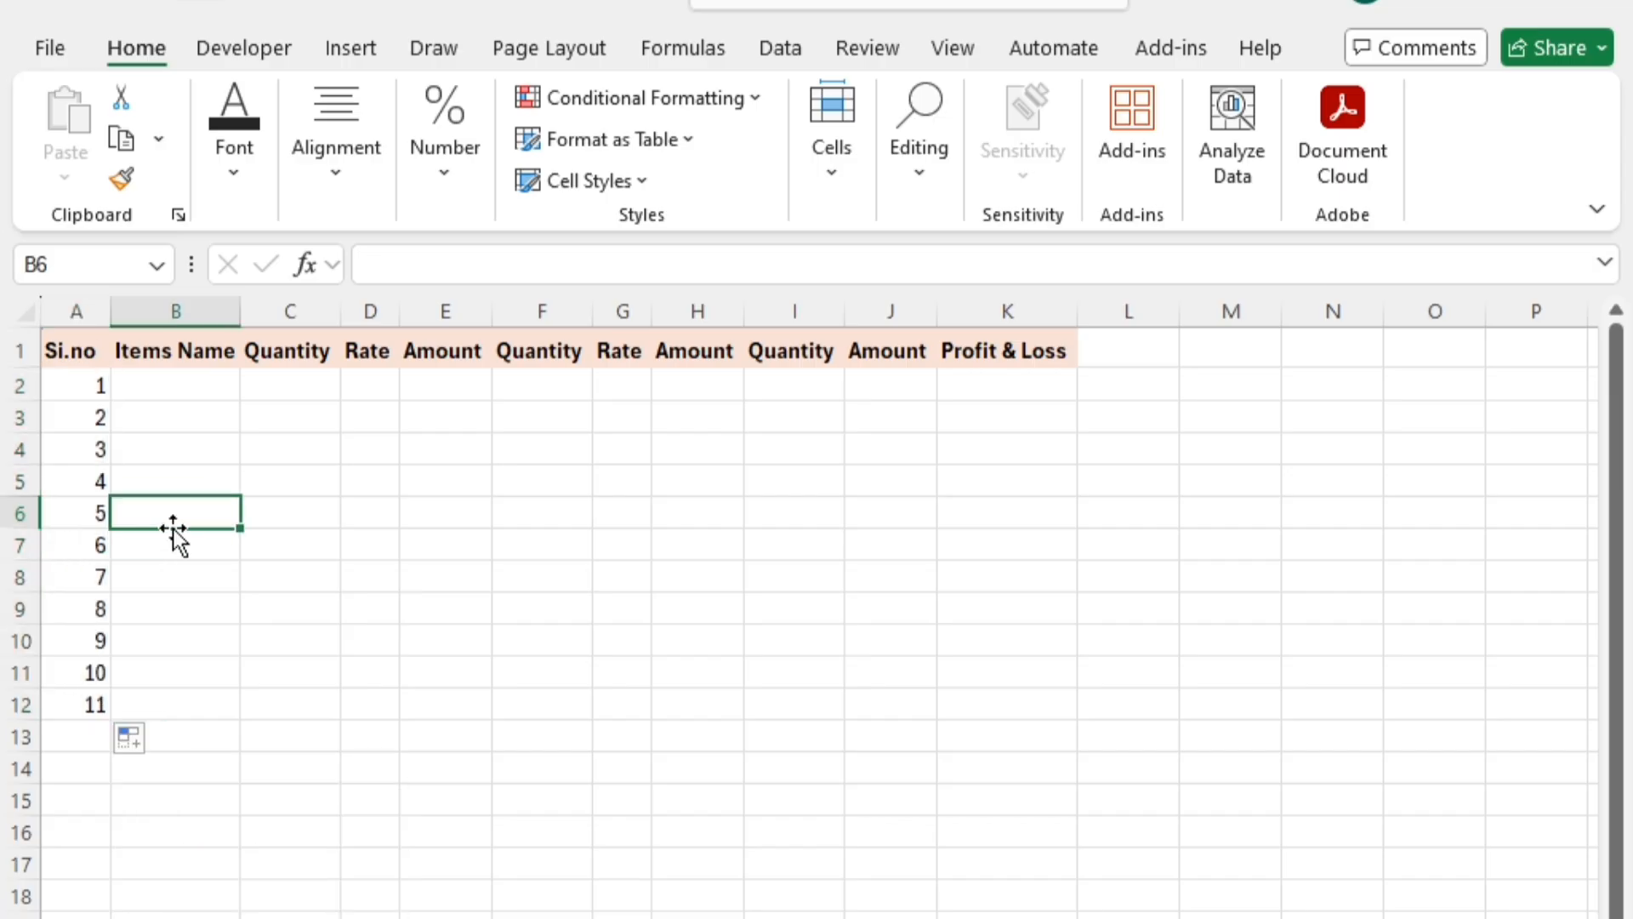
Delete all serial numbers from A2:A13 in the Si.no column
{"action": "left_click_drag", "start_coordinate": [98, 385], "coordinate": [104, 735]}
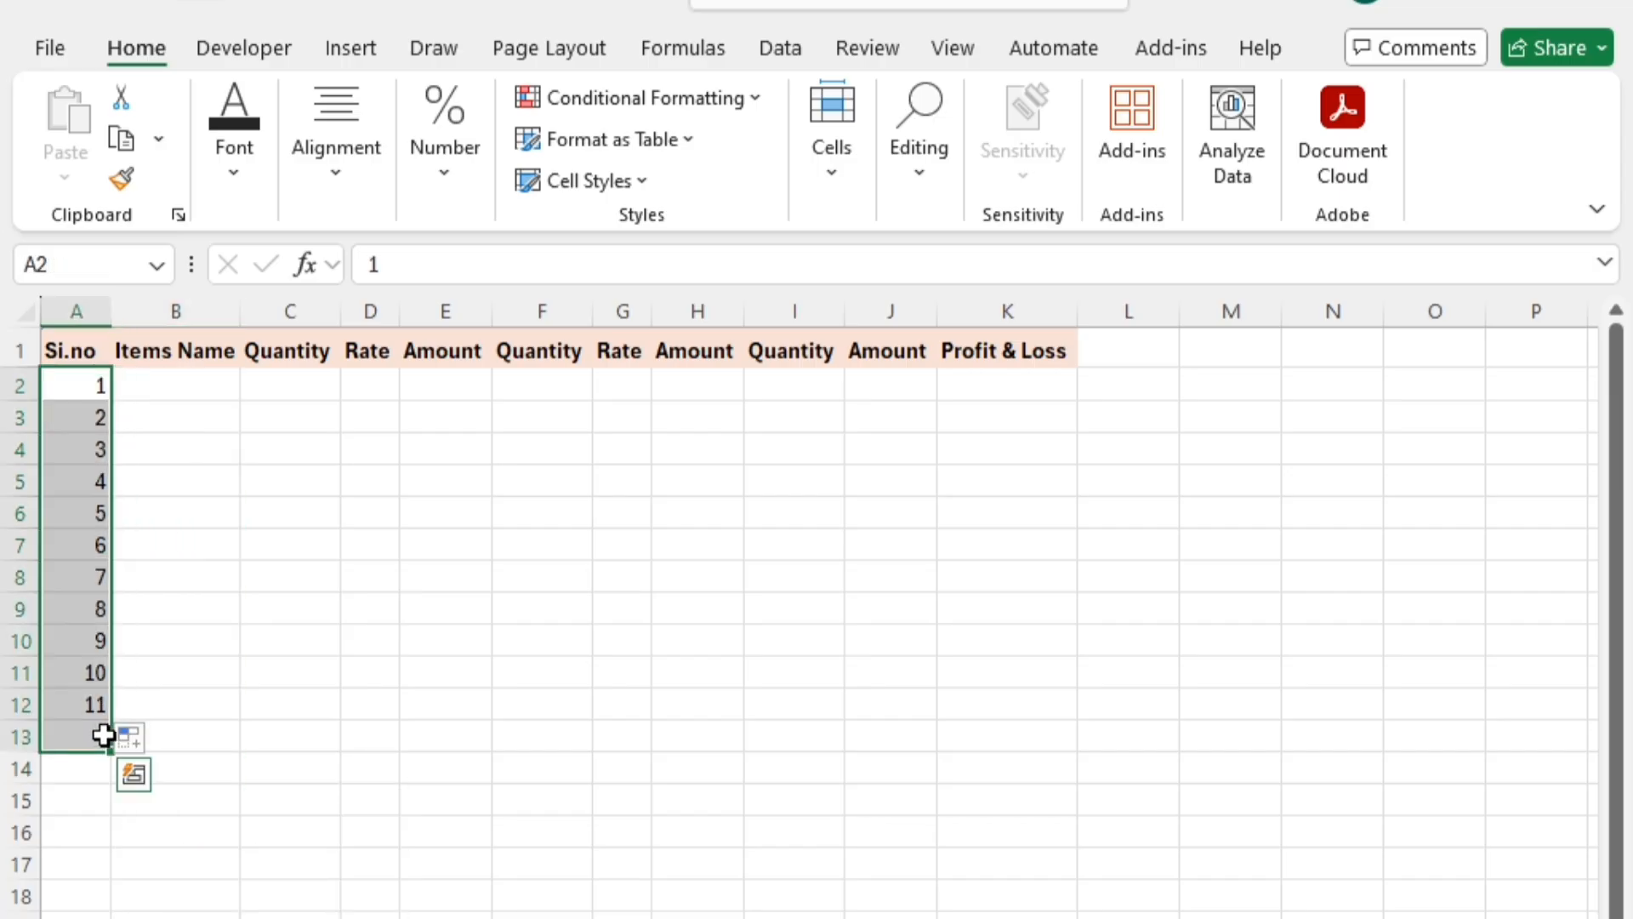
{"action": "key", "text": "Delete"}
{"action": "left_click", "coordinate": [252, 627]}
{"action": "left_click_drag", "start_coordinate": [252, 627], "coordinate": [252, 596]}
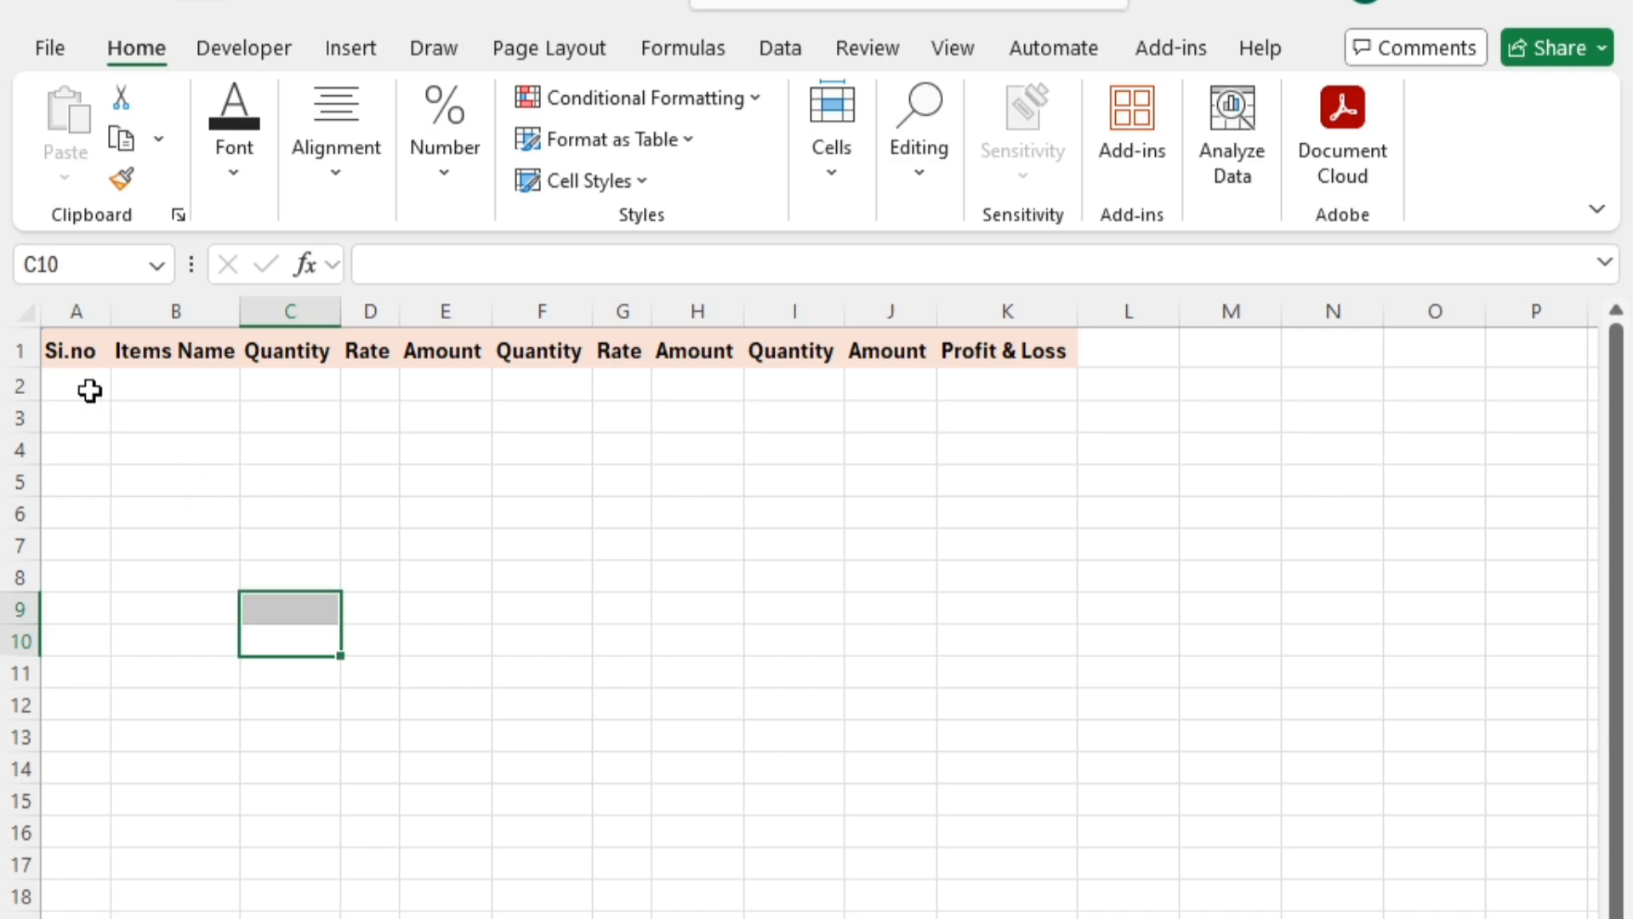
Enter 1 and 2 in A2 and A3 and autofill the serial numbers down to 5 in A6
{"action": "left_click", "coordinate": [89, 389]}
{"action": "type", "text": "1"}
{"action": "key", "text": "Return"}
{"action": "type", "text": "2"}
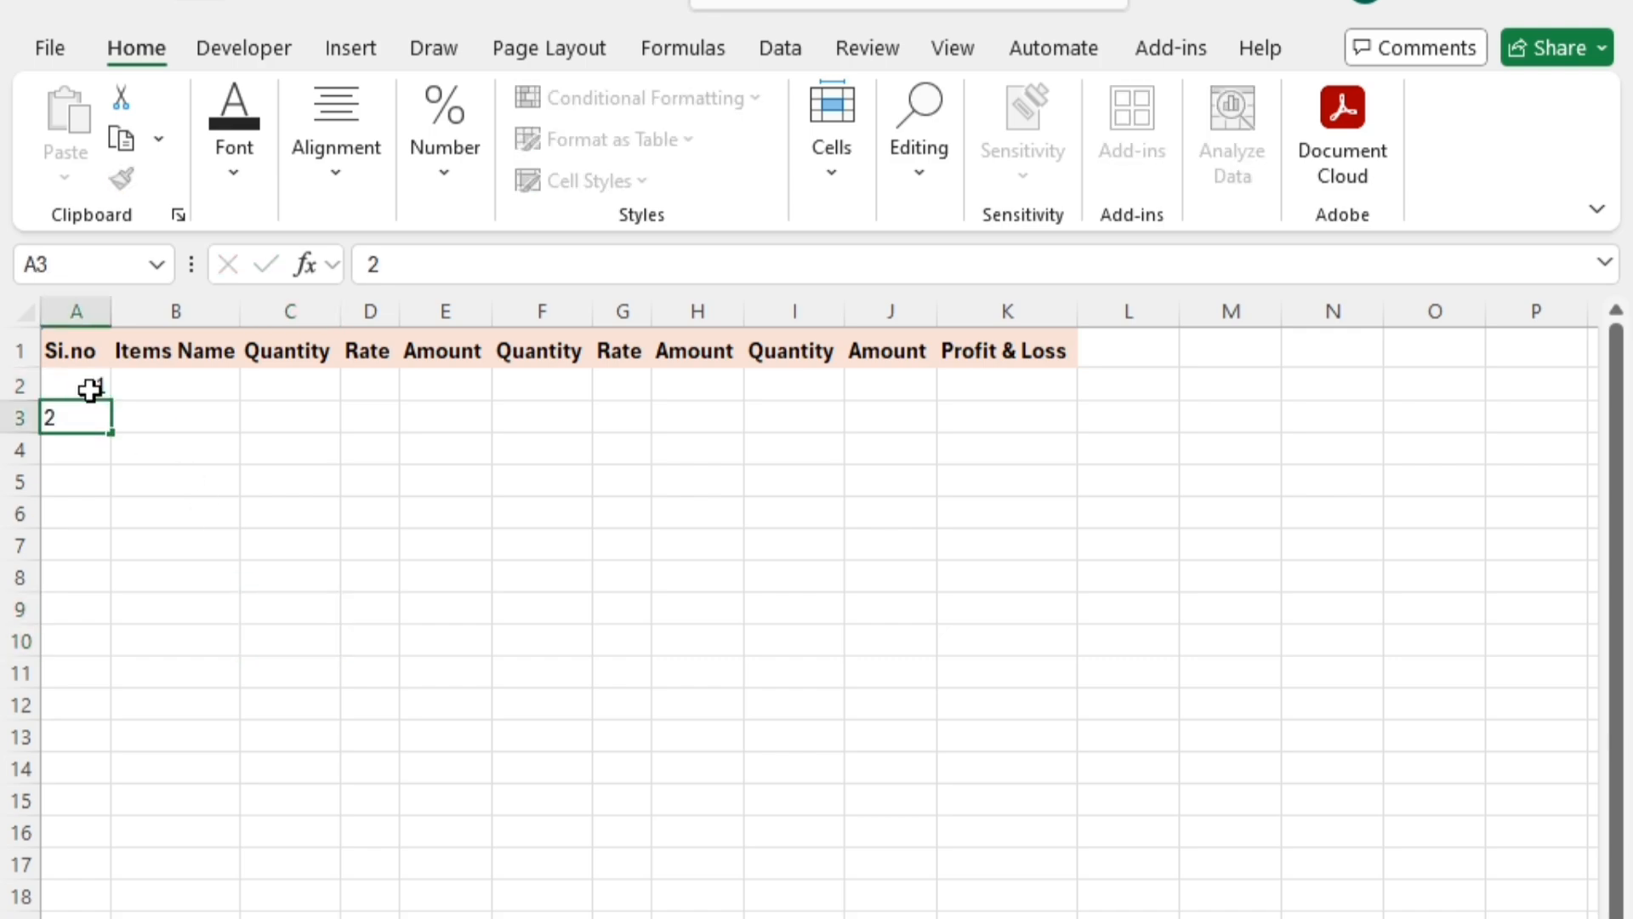
{"action": "key", "text": "Return"}
{"action": "left_click_drag", "start_coordinate": [89, 390], "coordinate": [102, 517]}
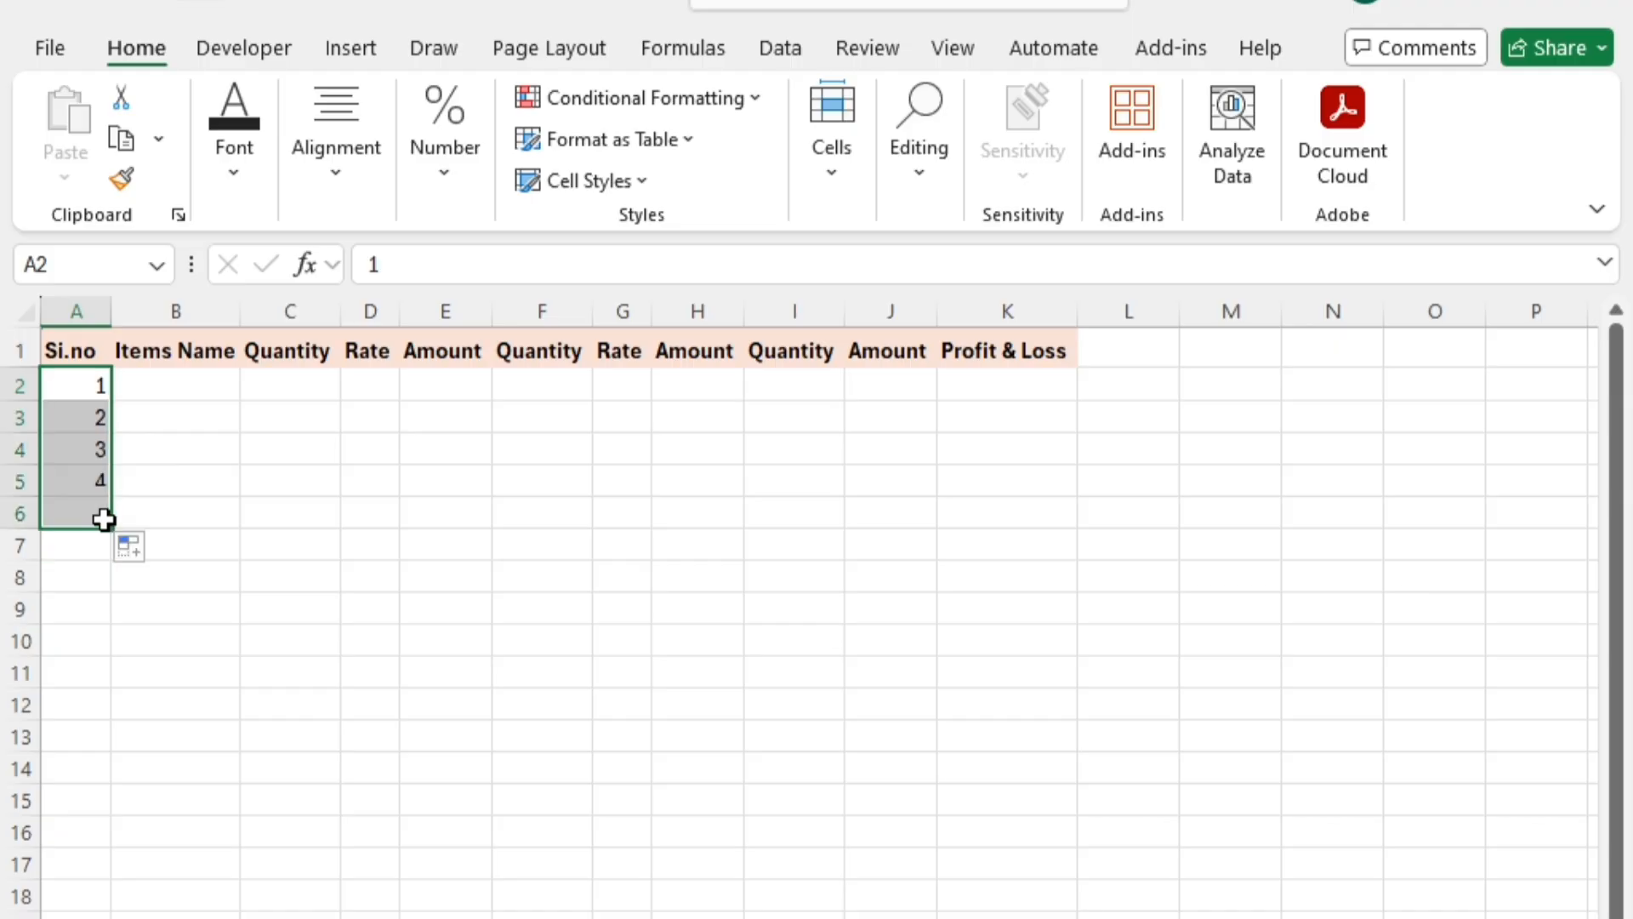
{"action": "left_click", "coordinate": [280, 521]}
Center the cells A2:B6 horizontally and align them to the middle vertically
{"action": "left_click_drag", "start_coordinate": [105, 386], "coordinate": [88, 481]}
{"action": "left_click", "coordinate": [128, 413]}
{"action": "left_click_drag", "start_coordinate": [105, 383], "coordinate": [113, 514]}
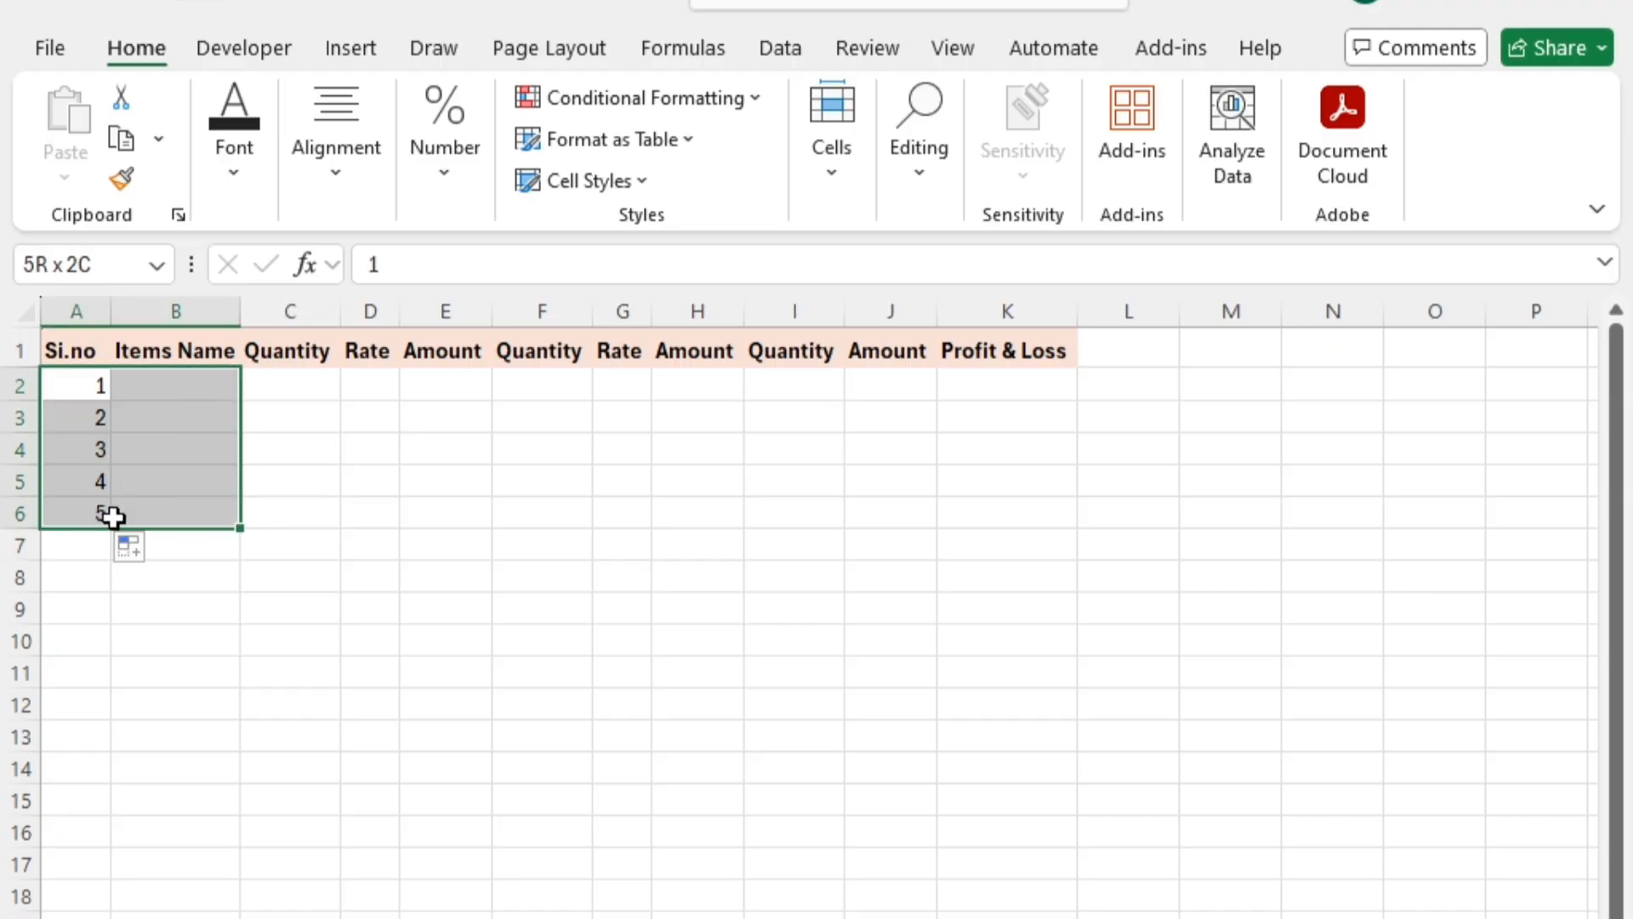
{"action": "left_click", "coordinate": [323, 136]}
{"action": "left_click", "coordinate": [349, 309]}
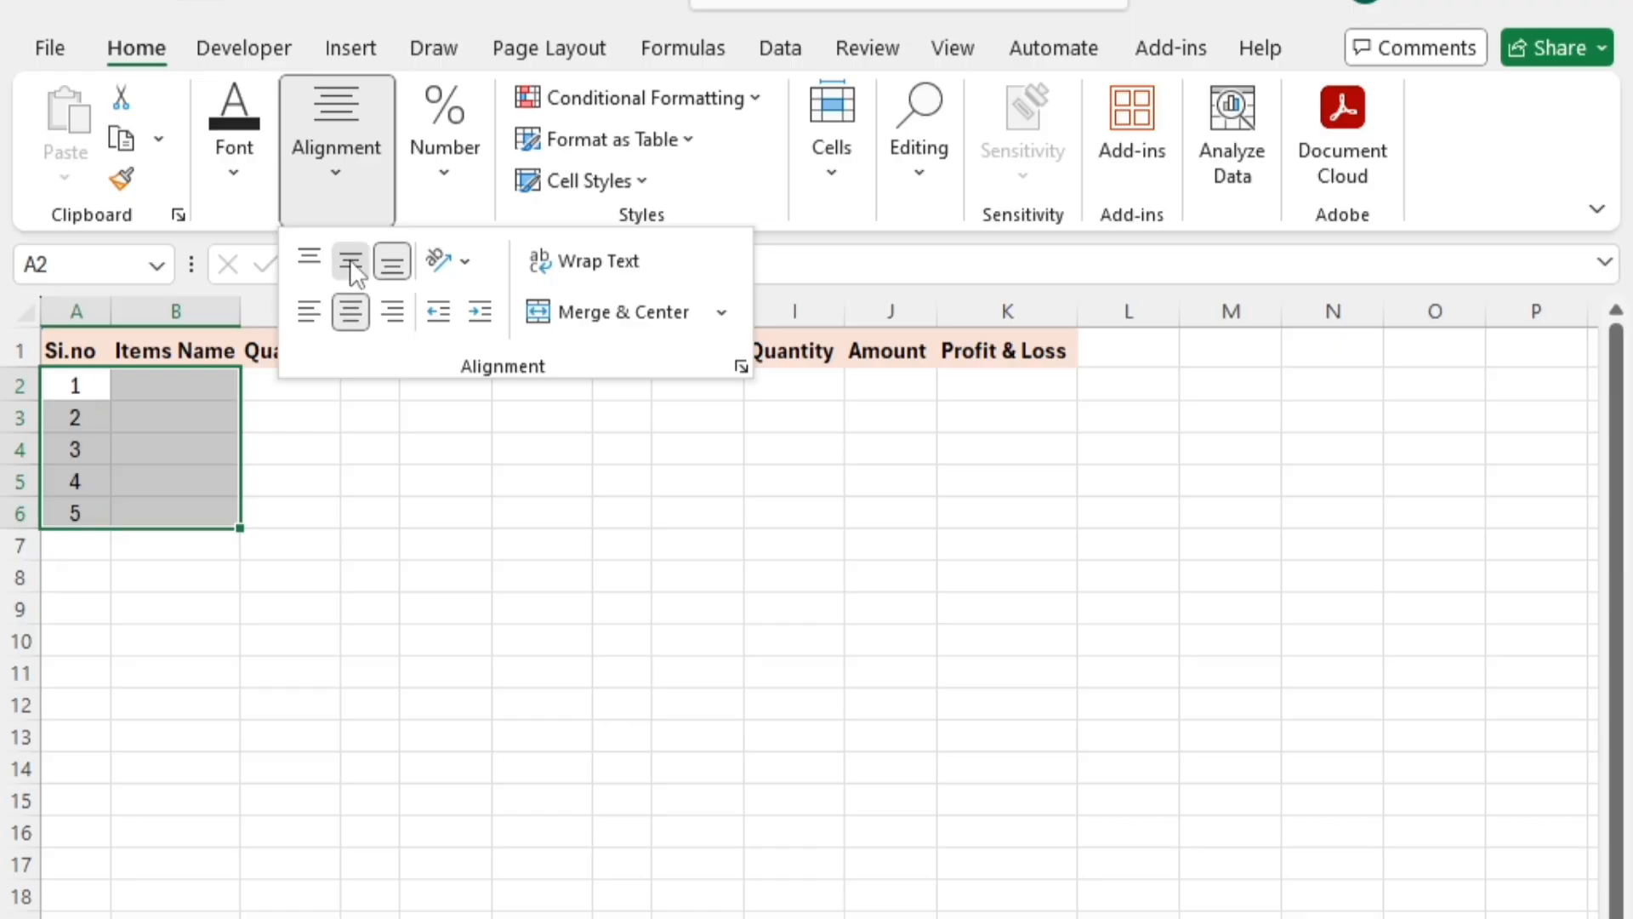
{"action": "left_click", "coordinate": [369, 440]}
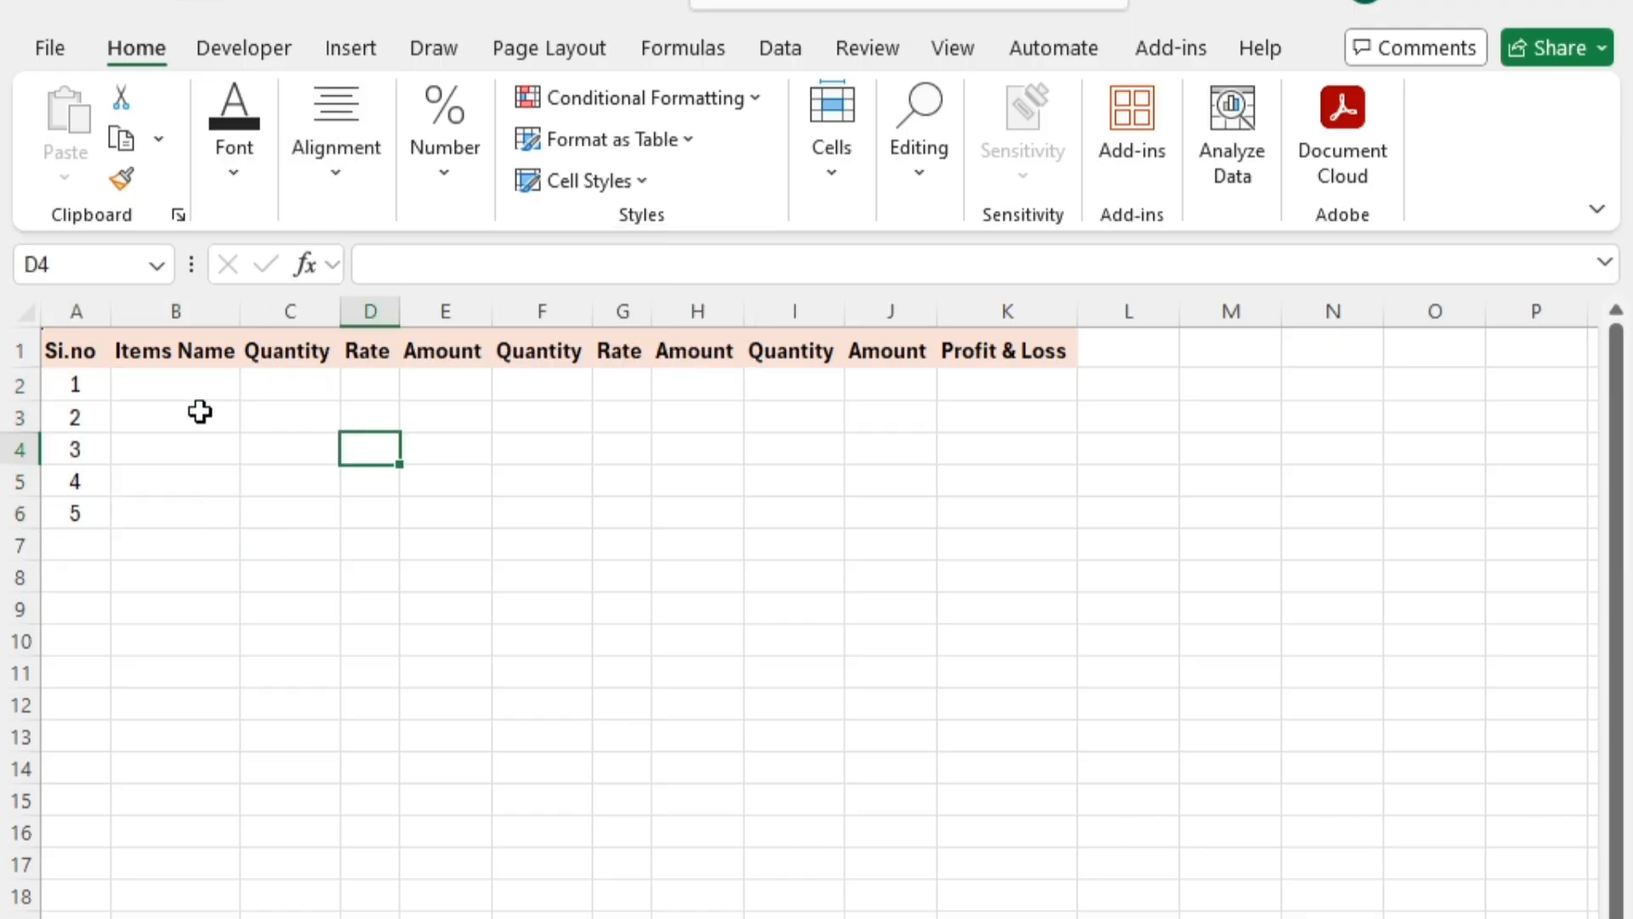
Enter the item names mouse, keyboard and cpu in cells B2 to B4
{"action": "left_click", "coordinate": [137, 384]}
{"action": "type", "text": "mouse"}
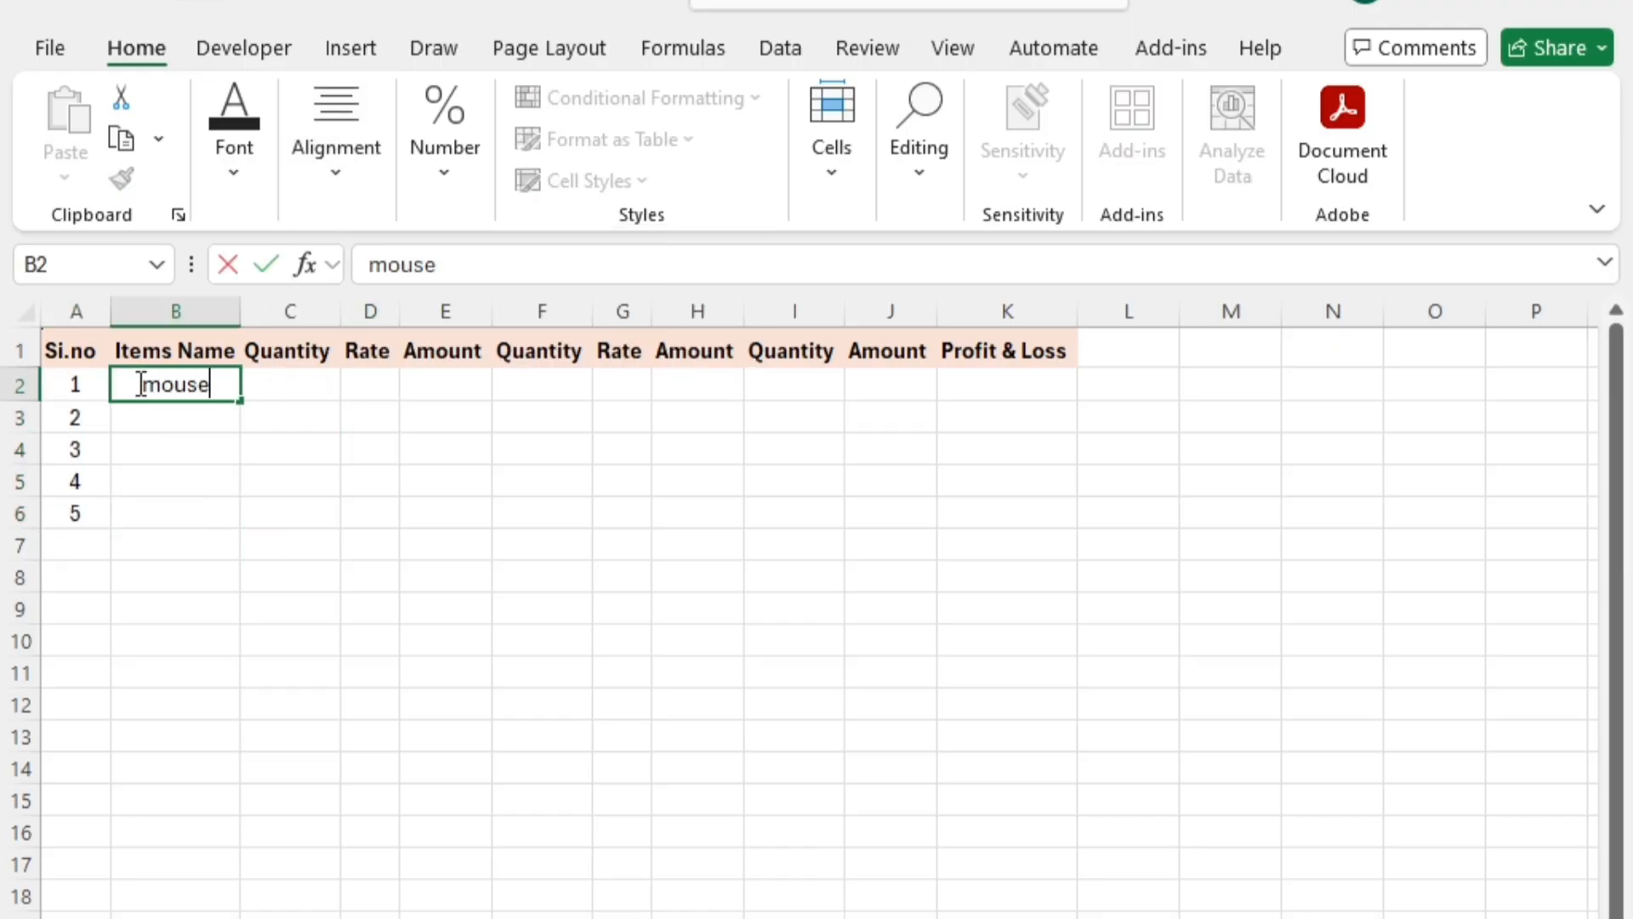
{"action": "key", "text": "Return"}
{"action": "type", "text": "ke"}
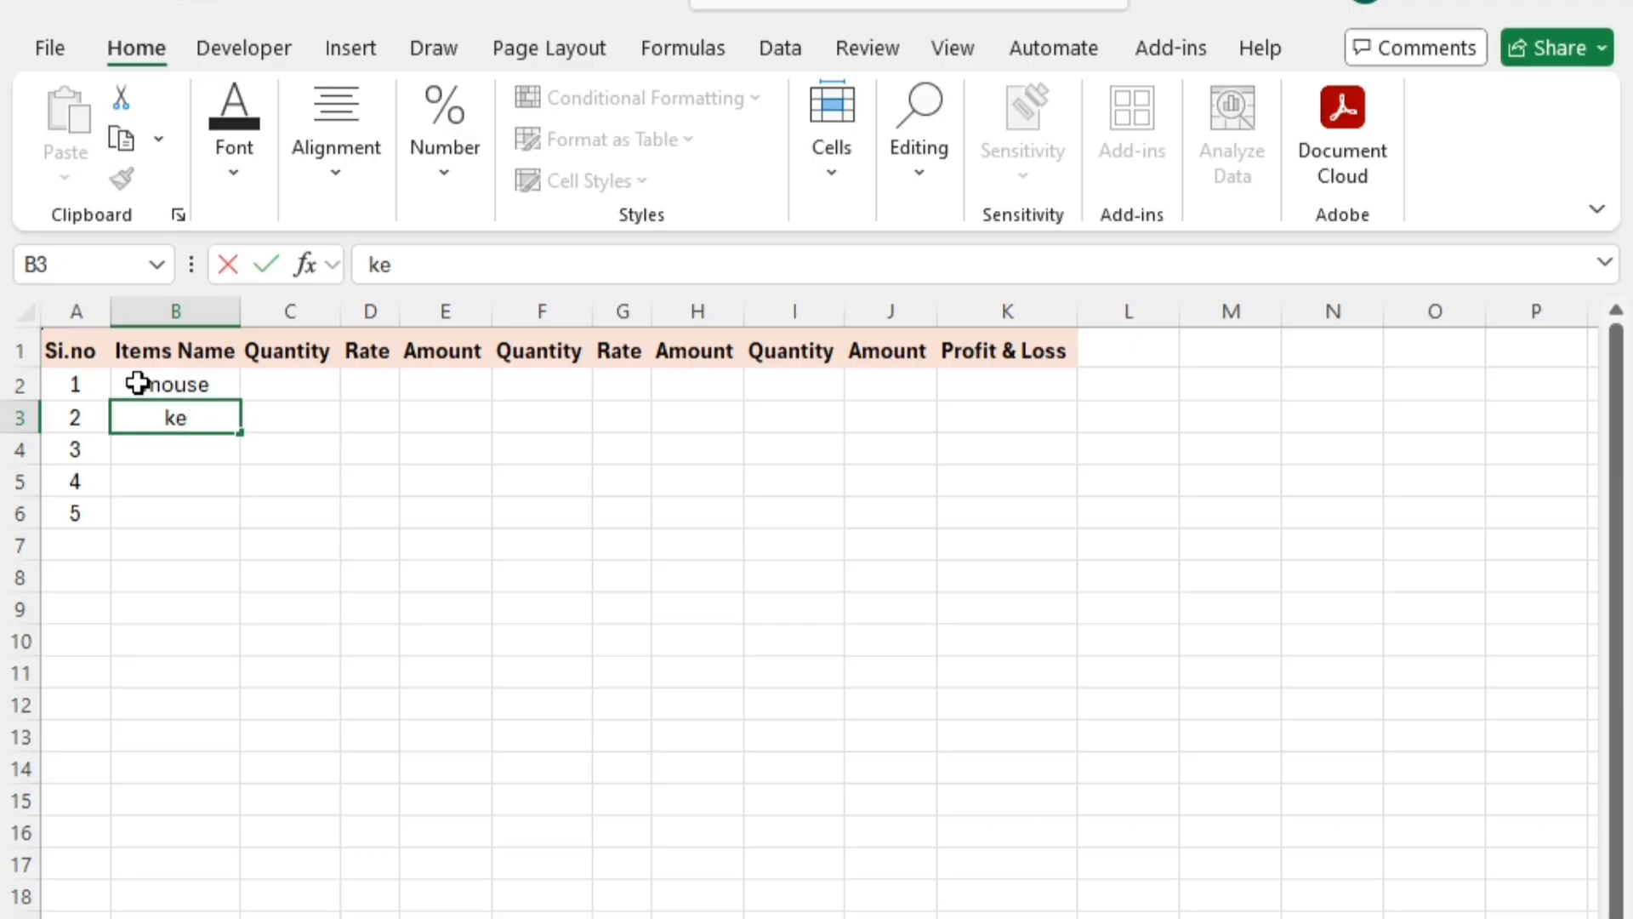
{"action": "type", "text": "yboard"}
{"action": "key", "text": "Return"}
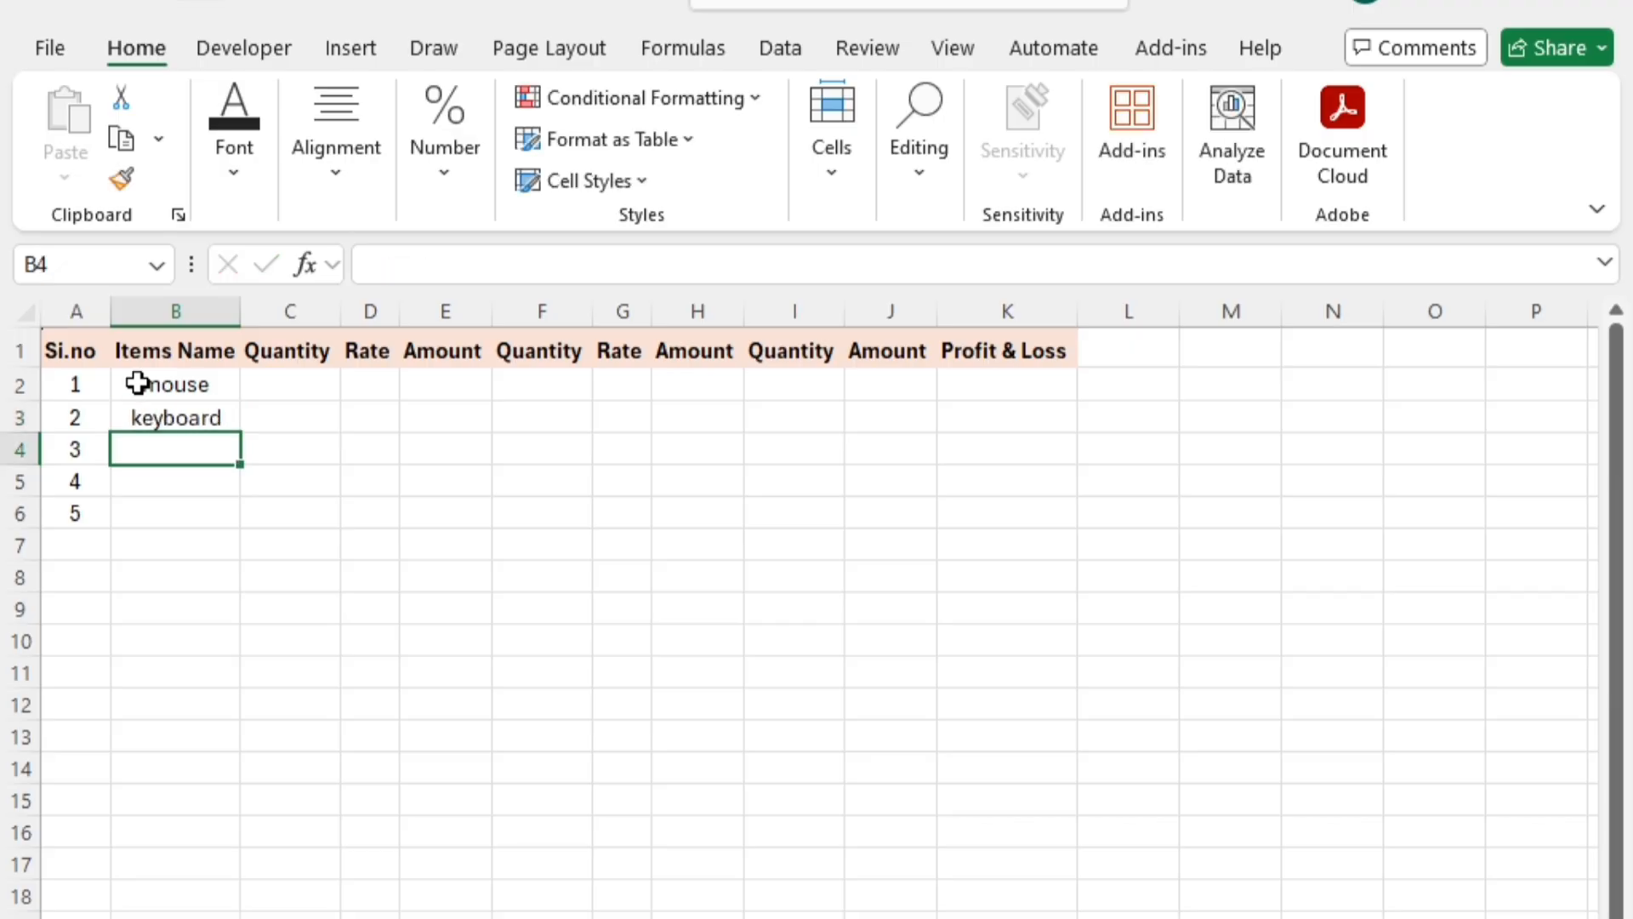
{"action": "type", "text": "cpu"}
{"action": "key", "text": "Return"}
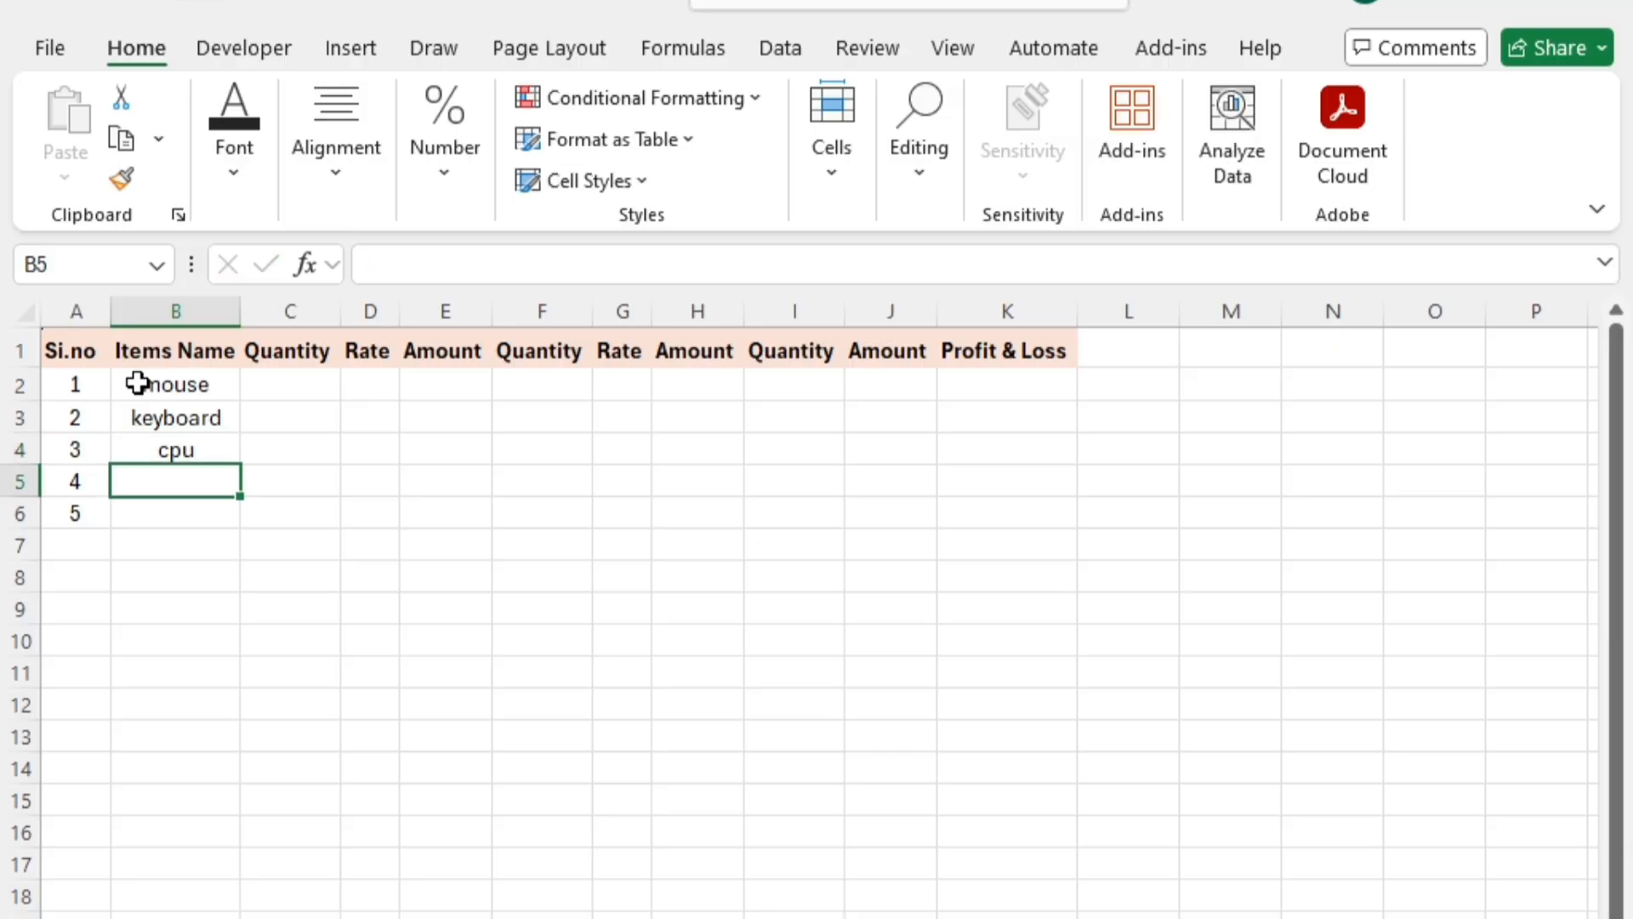
Enter the item names led bulb and usb drive in cells B5 and B6
{"action": "type", "text": "led"}
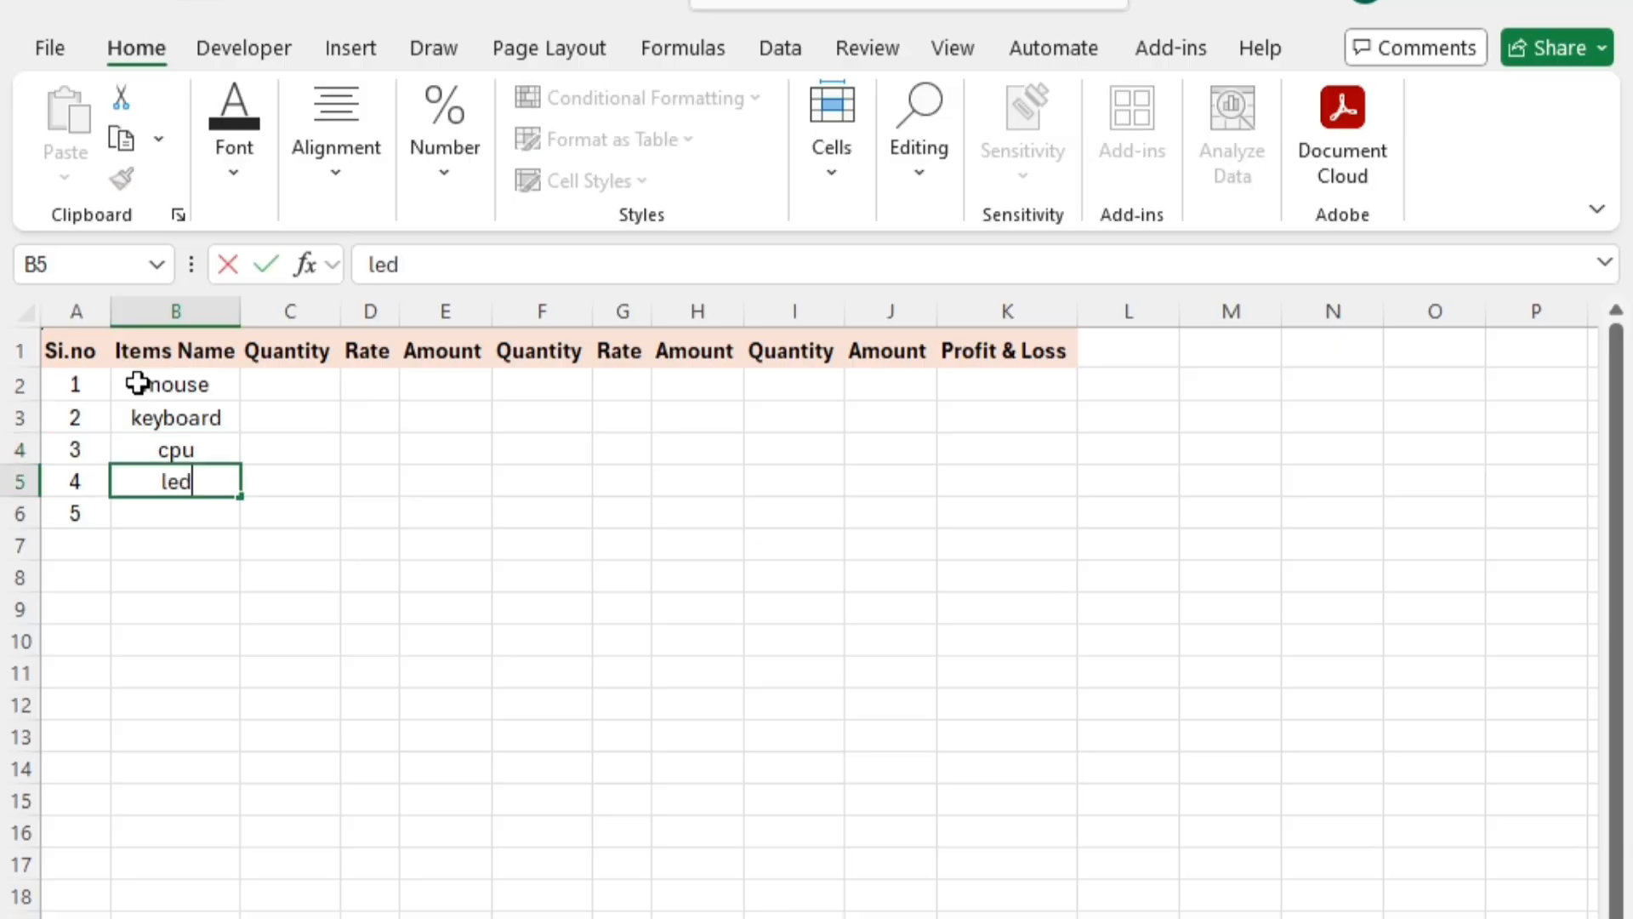
{"action": "type", "text": " bulb"}
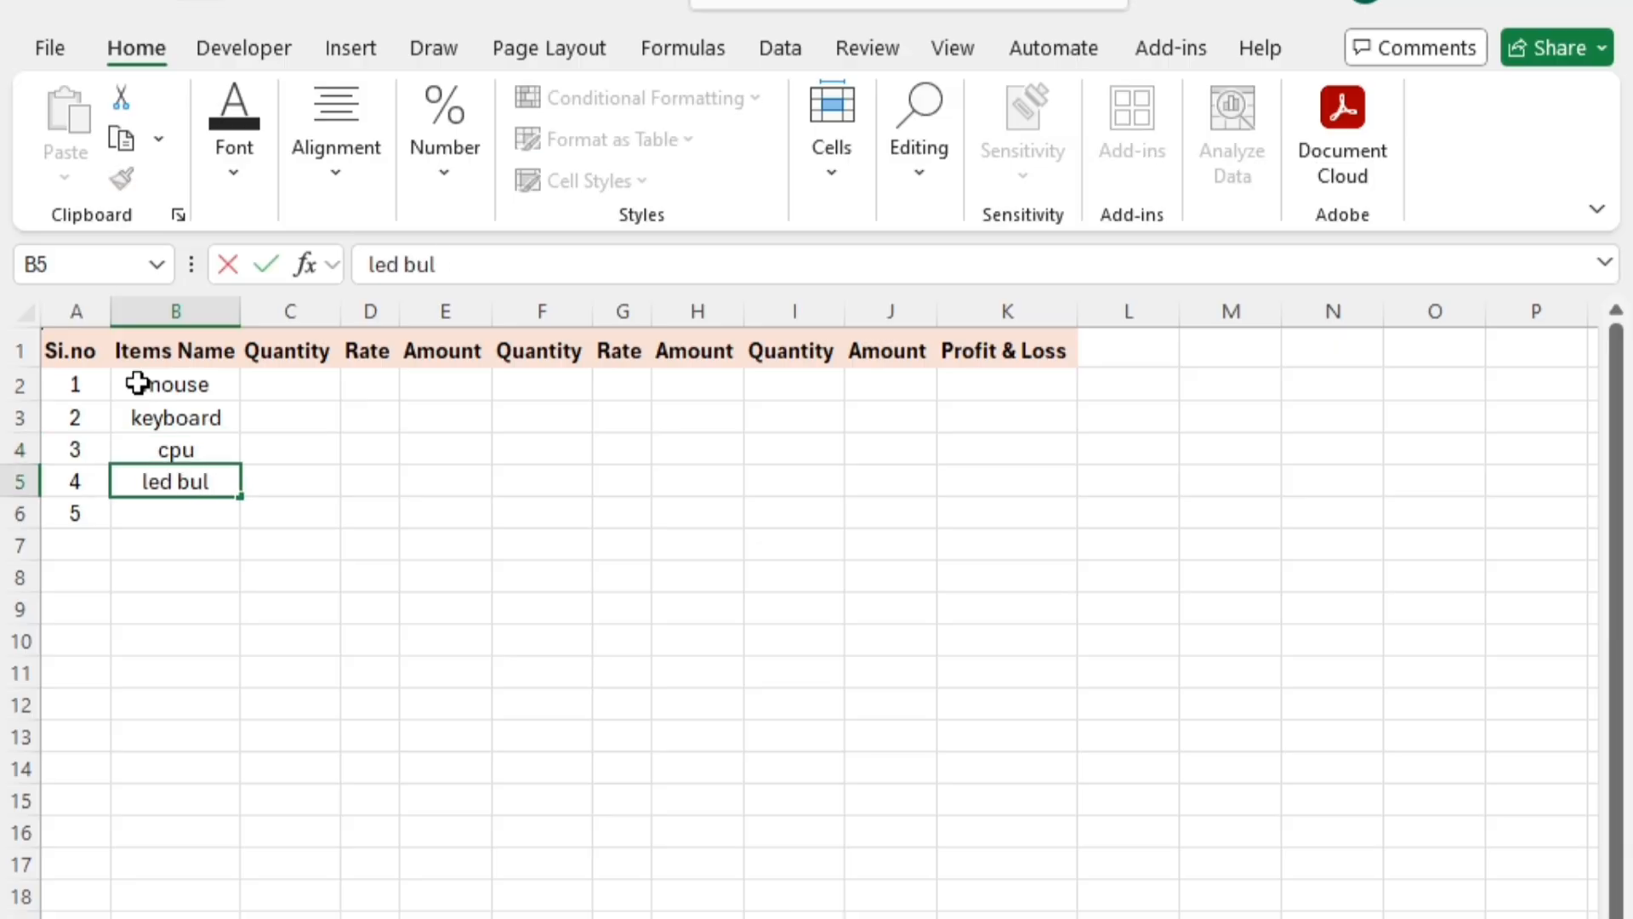
{"action": "key", "text": "Return"}
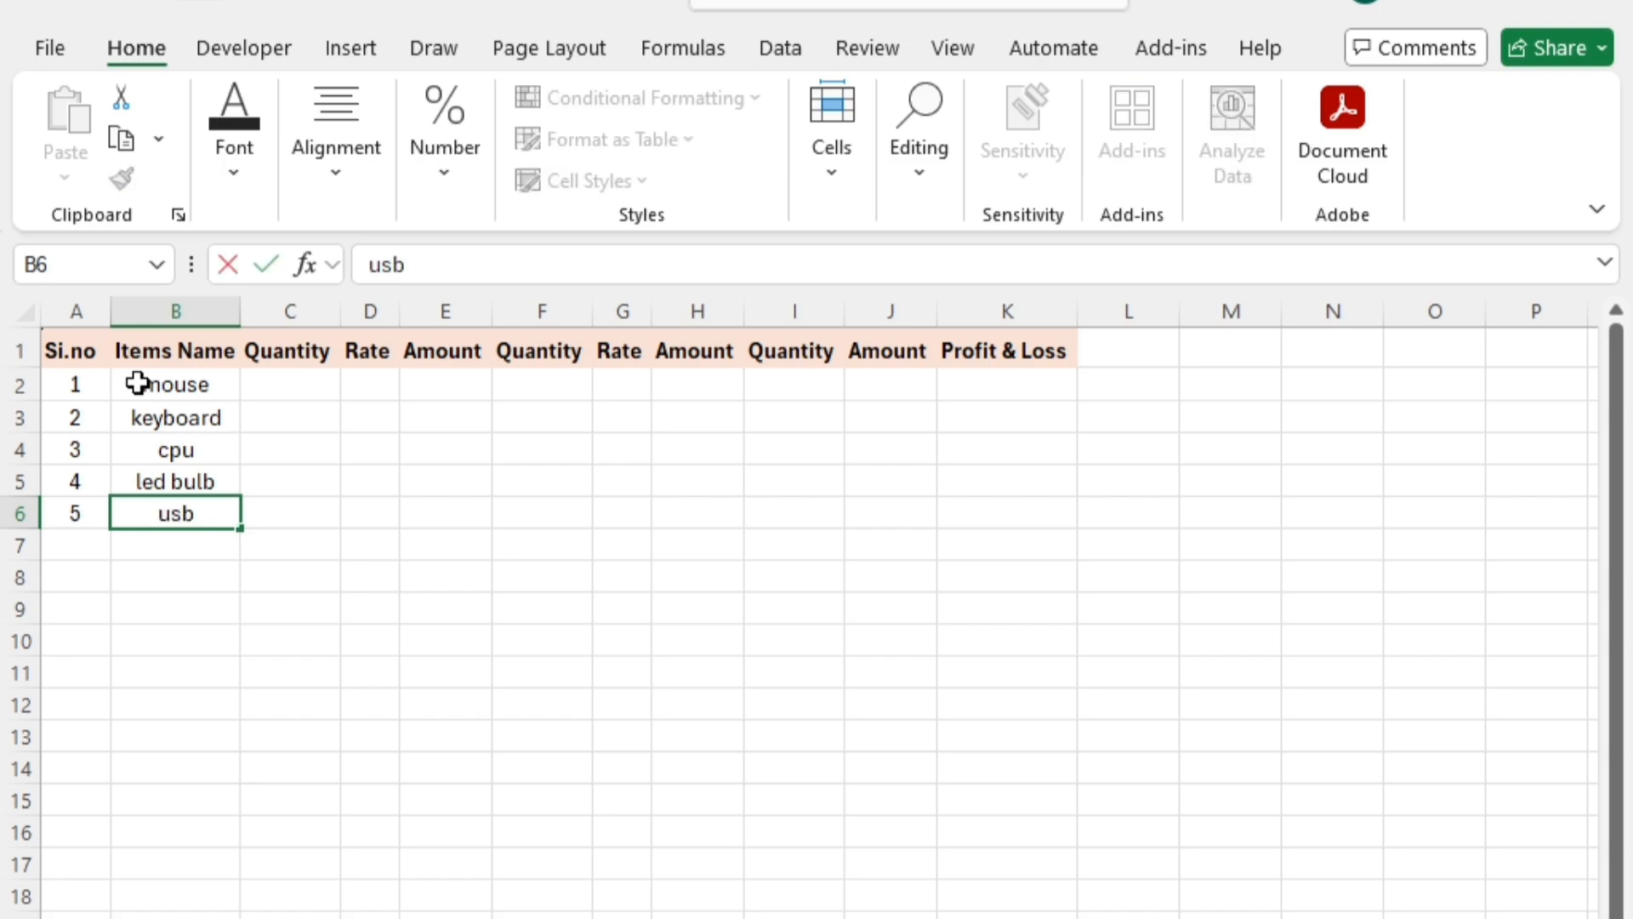
{"action": "type", "text": "drive"}
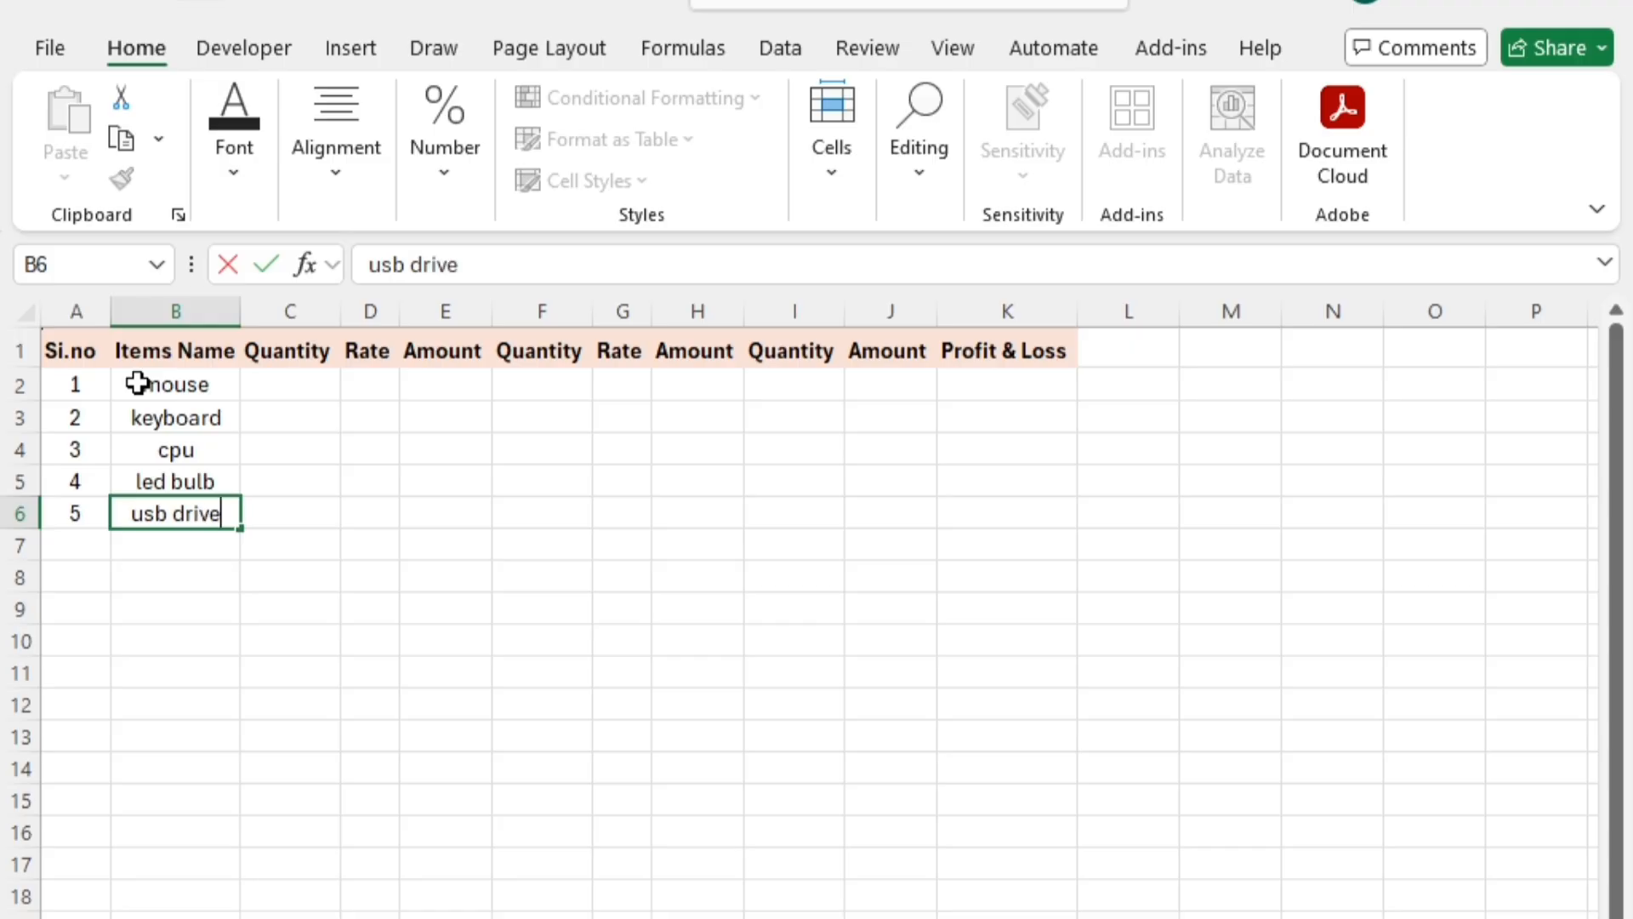
{"action": "key", "text": "Return"}
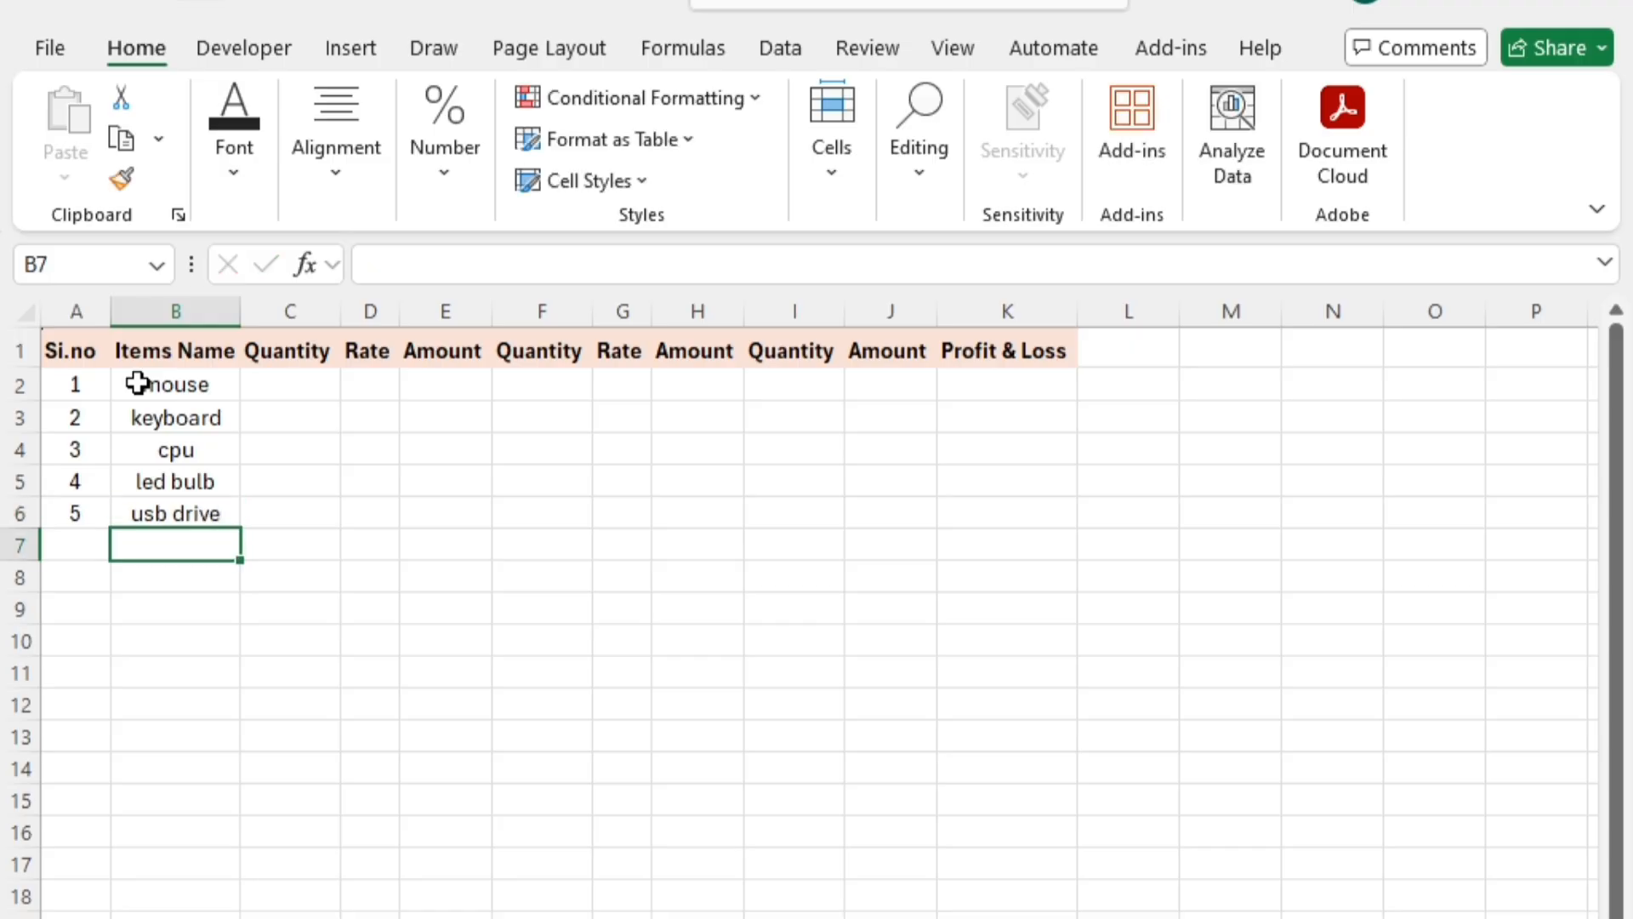
Increase the indent of the item names in B2:B6 by one level
{"action": "left_click", "coordinate": [196, 396]}
{"action": "left_click_drag", "start_coordinate": [193, 517], "coordinate": [182, 382]}
{"action": "left_click", "coordinate": [379, 190]}
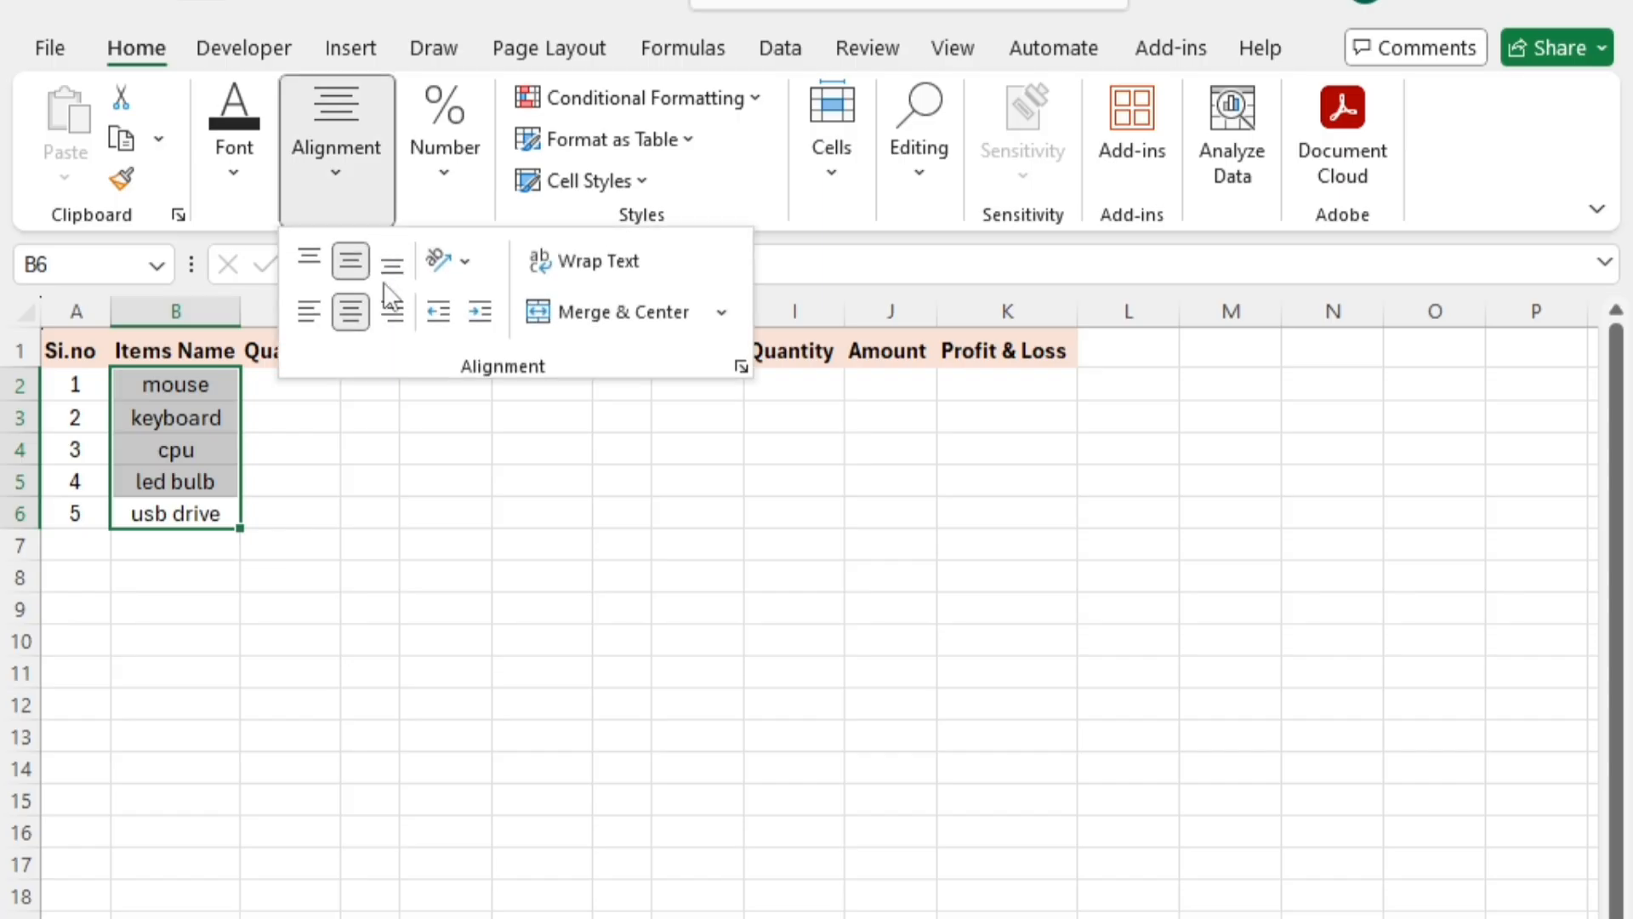
{"action": "left_click", "coordinate": [480, 311]}
{"action": "left_click", "coordinate": [437, 505]}
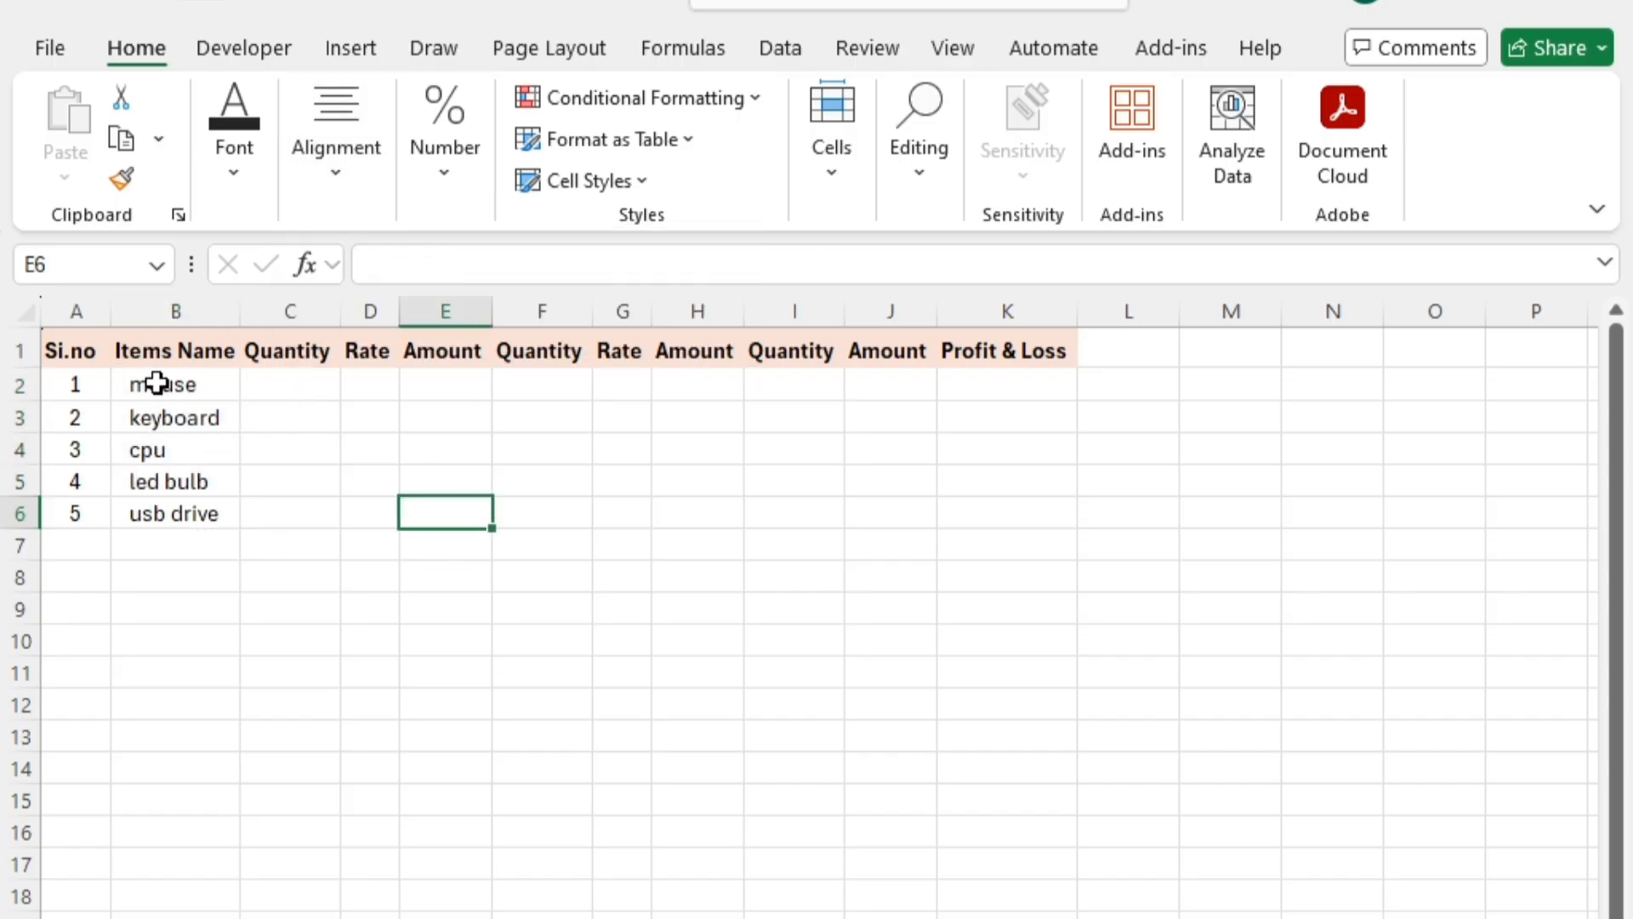
Fill the serial number cells A2:A6 with a light green theme color
{"action": "left_click_drag", "start_coordinate": [68, 379], "coordinate": [80, 513]}
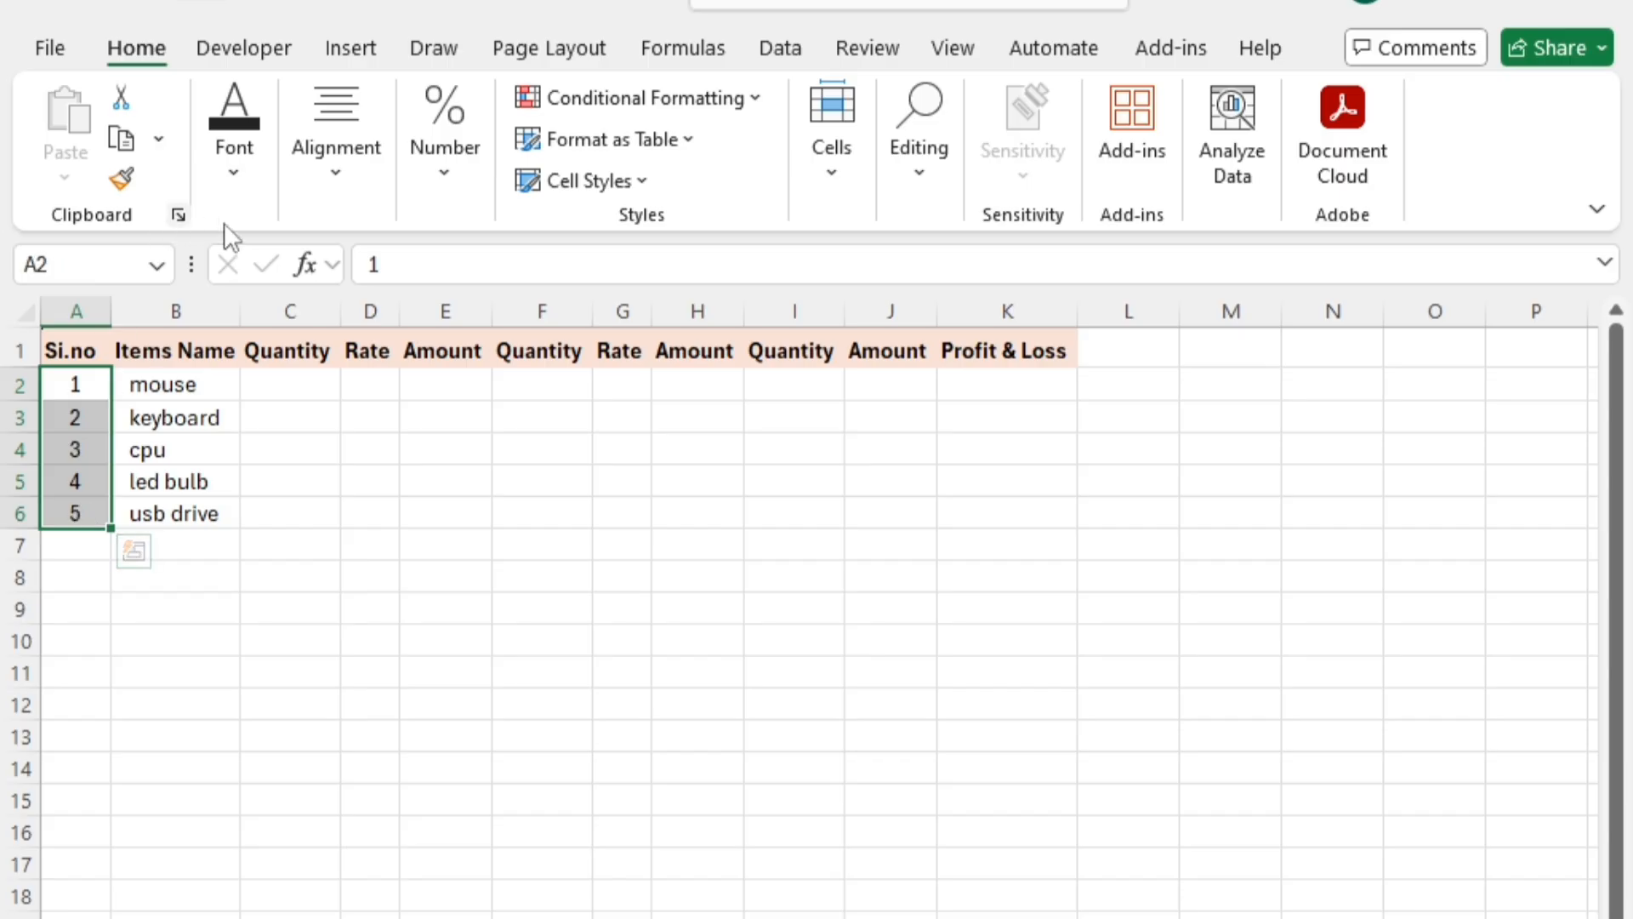
{"action": "left_click", "coordinate": [234, 140]}
{"action": "left_click", "coordinate": [476, 317]}
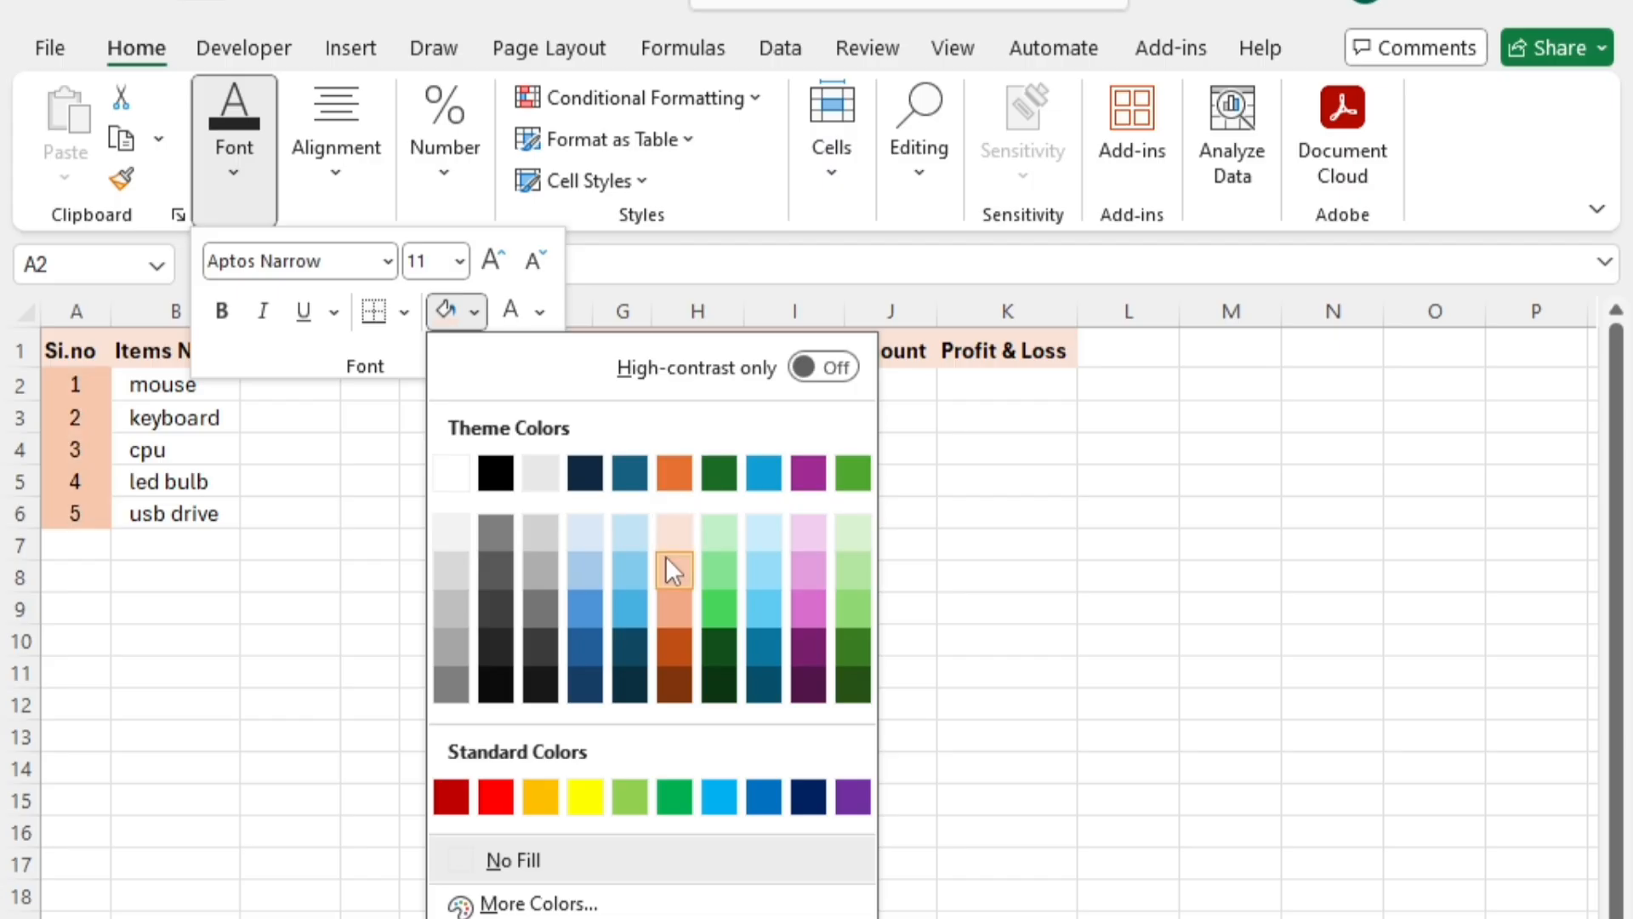
{"action": "left_click", "coordinate": [707, 600]}
Fill the first Quantity column's cells C2:C6 with a light purple theme color
{"action": "left_click_drag", "start_coordinate": [292, 383], "coordinate": [298, 511]}
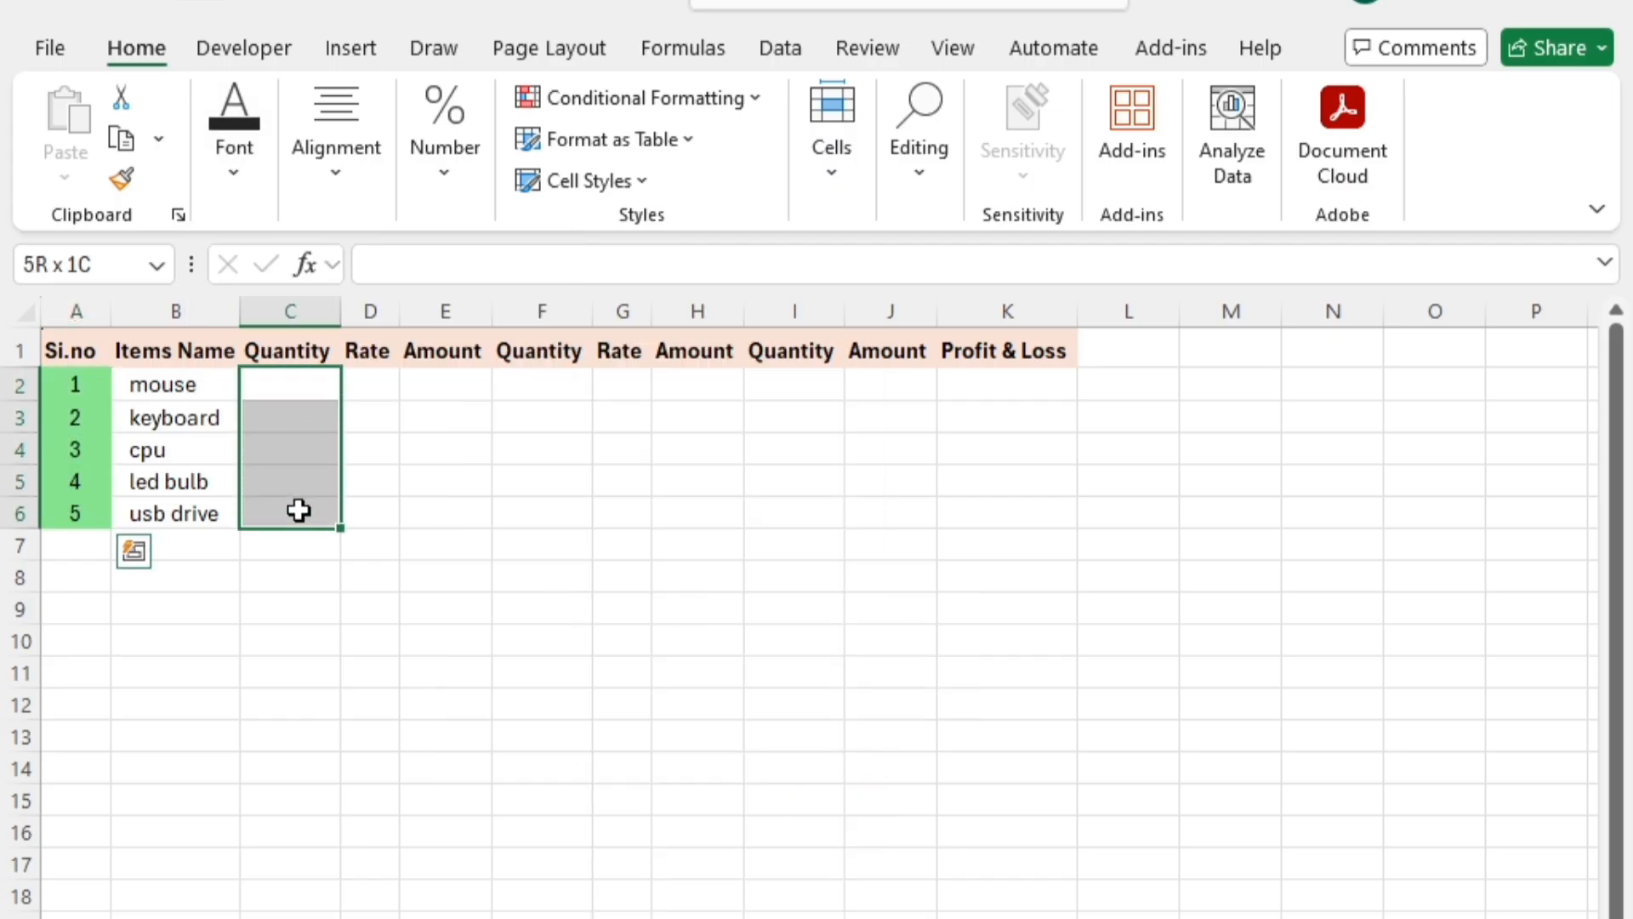
{"action": "left_click", "coordinate": [239, 153]}
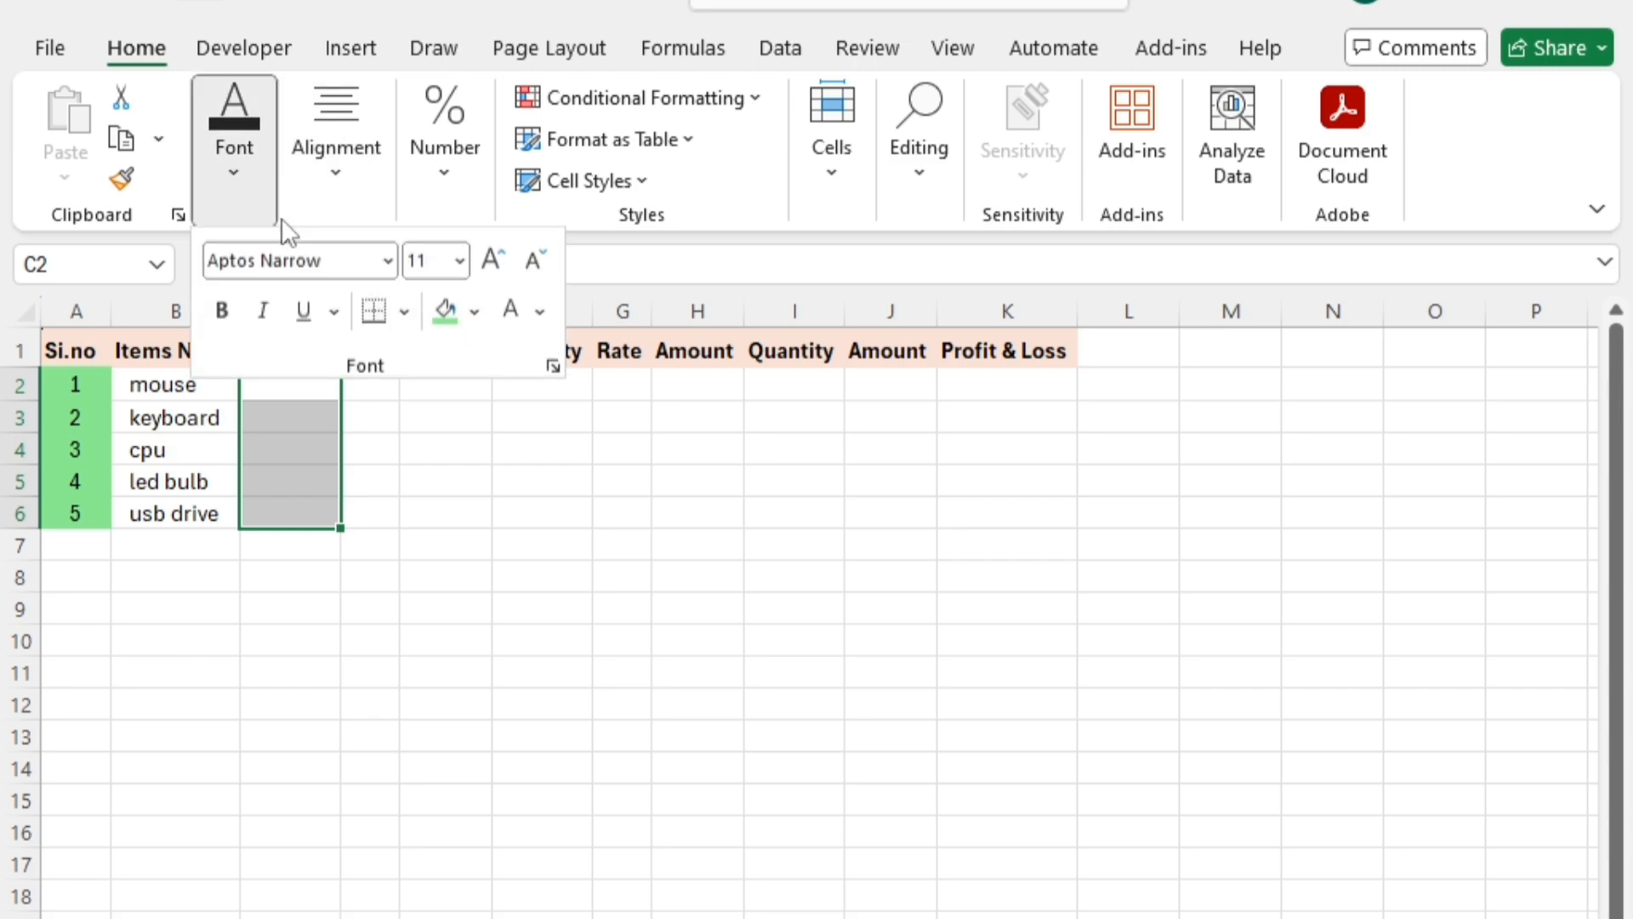
{"action": "left_click", "coordinate": [474, 311]}
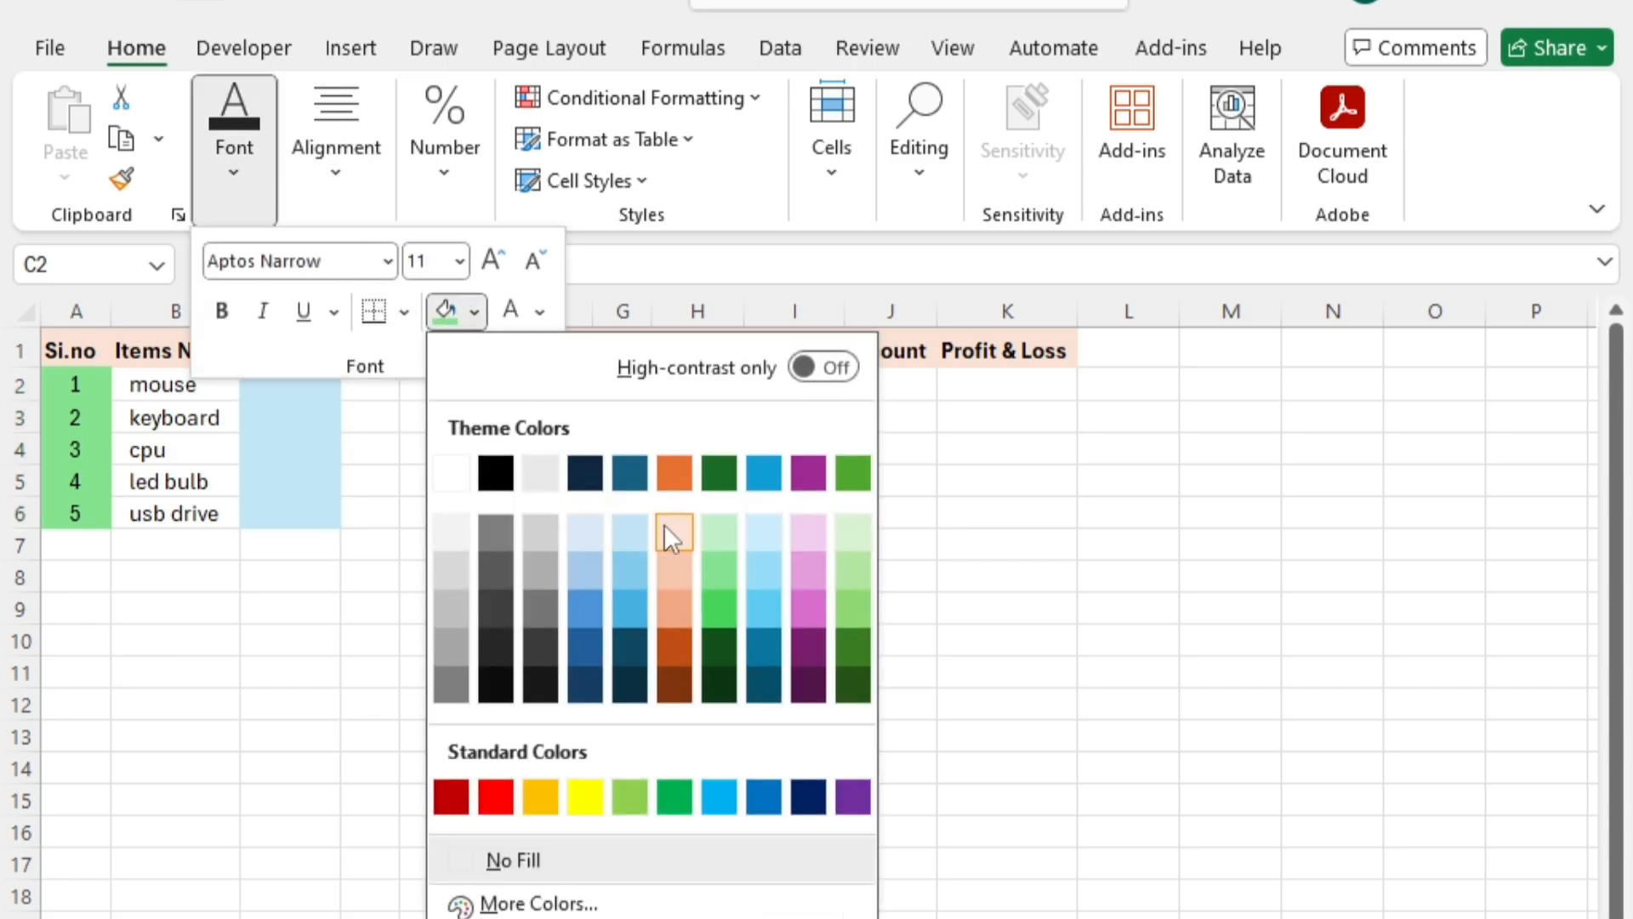
{"action": "left_click", "coordinate": [809, 566]}
Apply the same light purple fill to the other Quantity cells, F2:F6 and I2:I6
{"action": "left_click_drag", "start_coordinate": [536, 392], "coordinate": [536, 520]}
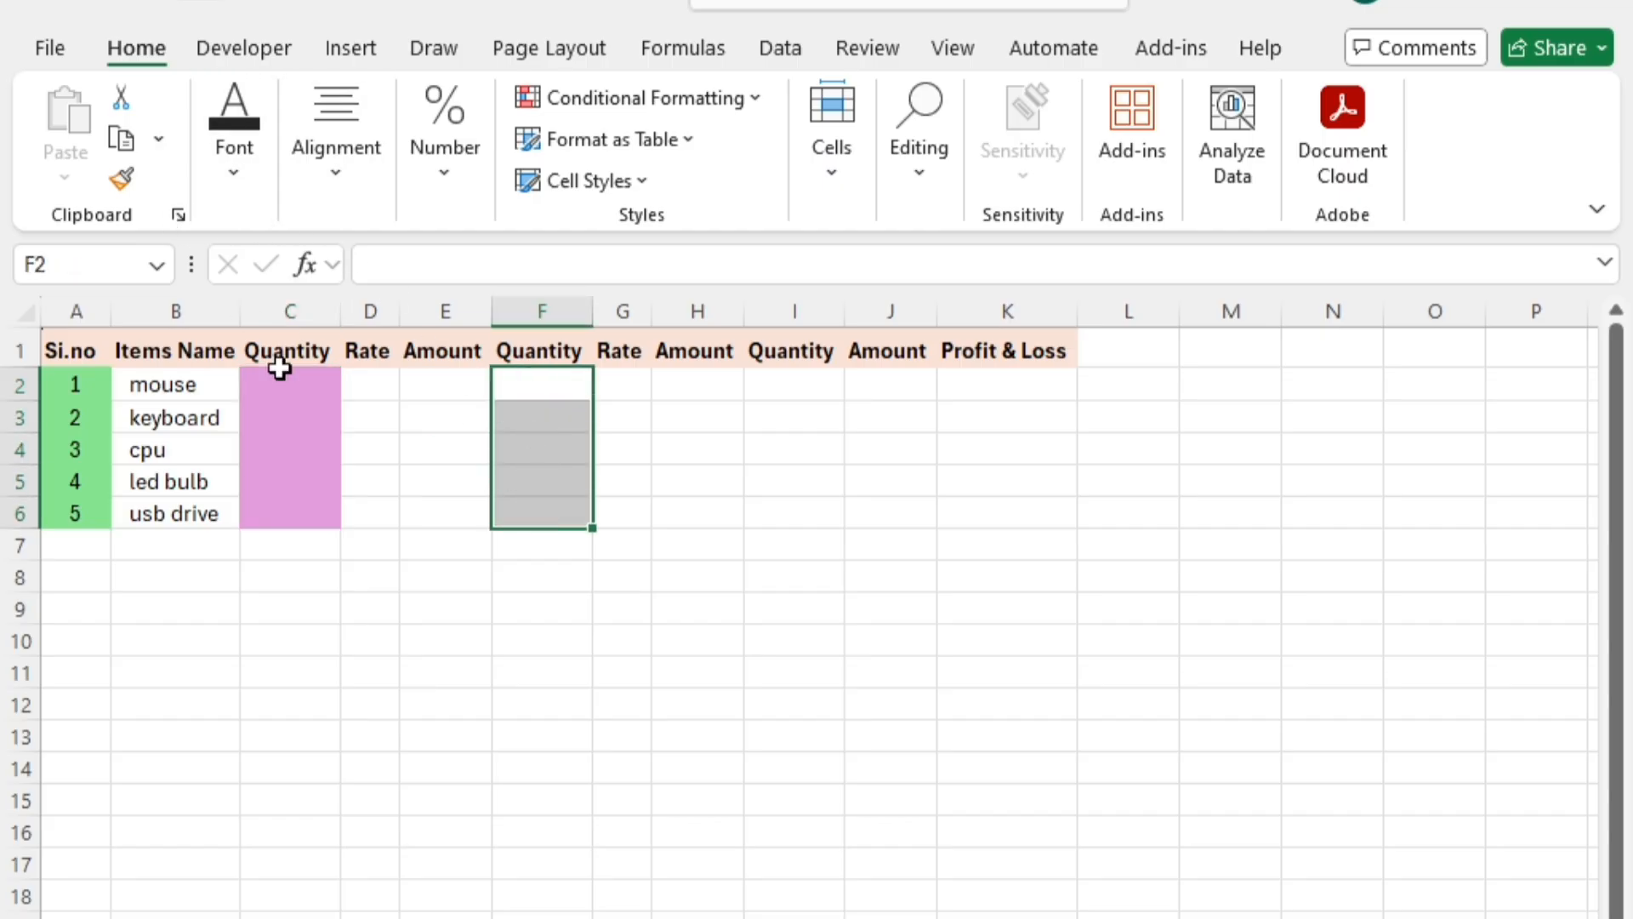
{"action": "left_click", "coordinate": [269, 161]}
{"action": "left_click", "coordinate": [431, 322]}
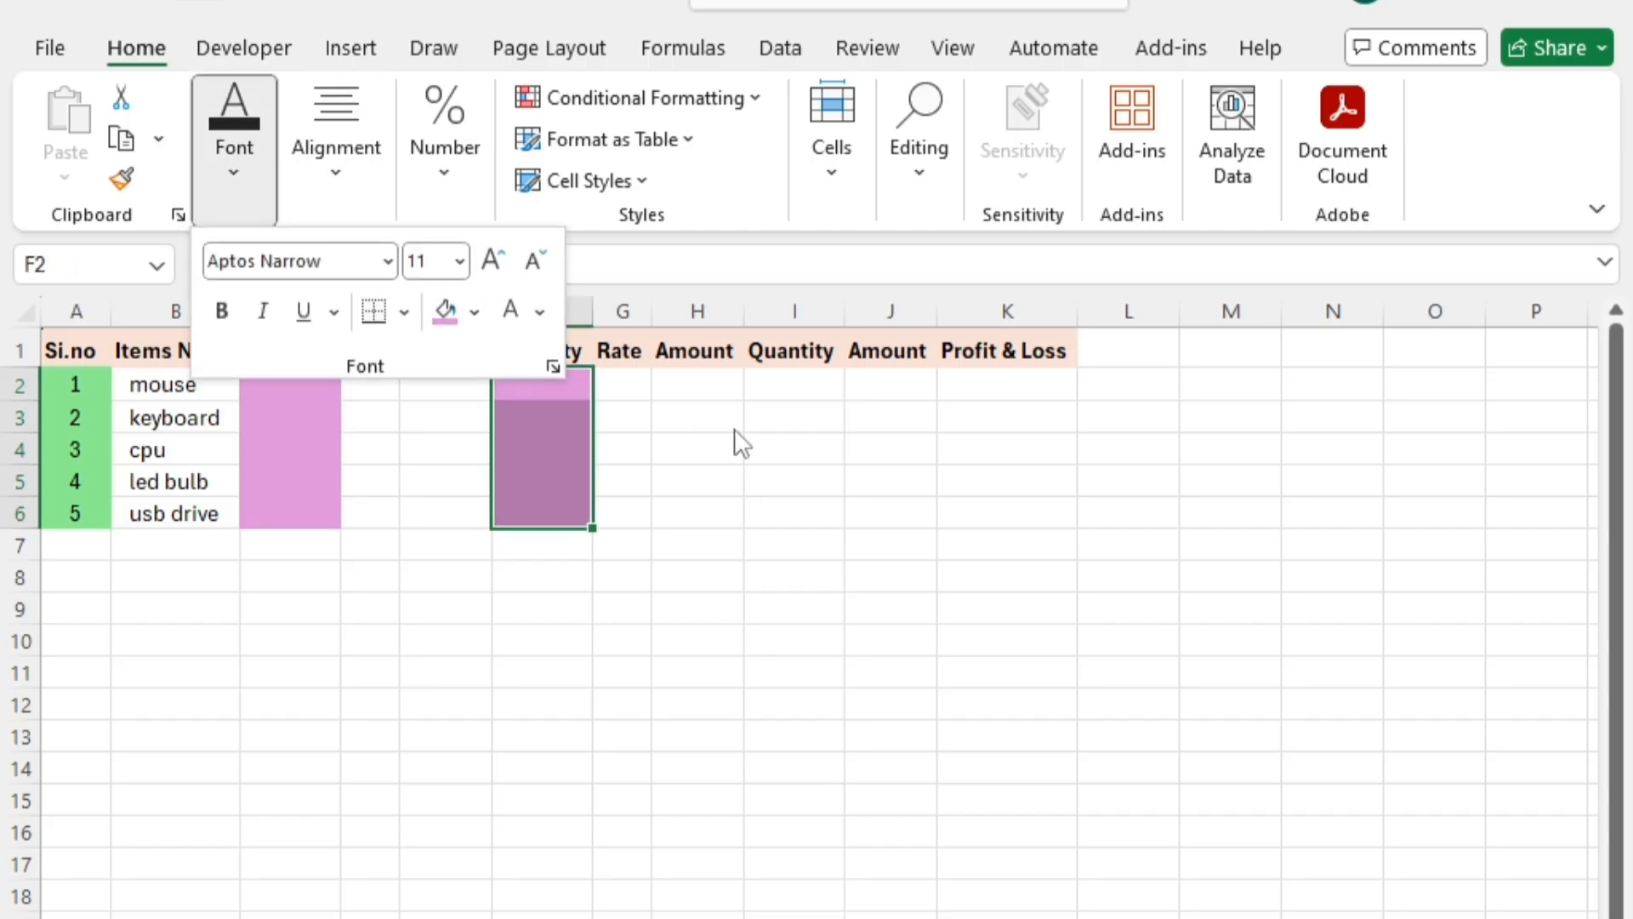
{"action": "left_click_drag", "start_coordinate": [757, 397], "coordinate": [762, 517]}
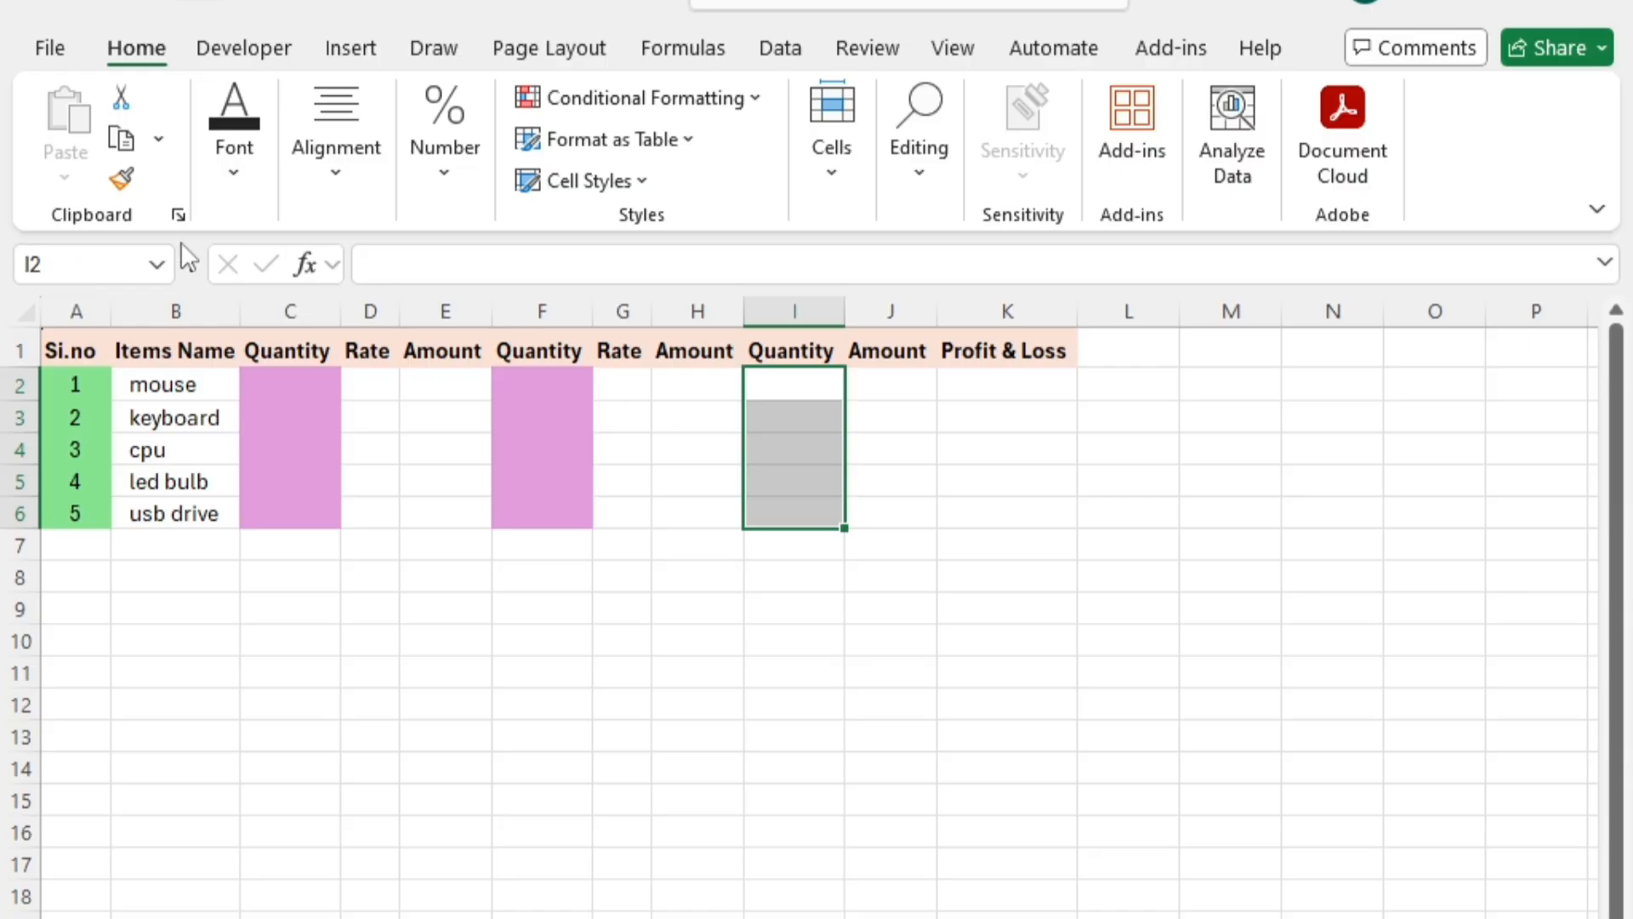
{"action": "left_click", "coordinate": [260, 160]}
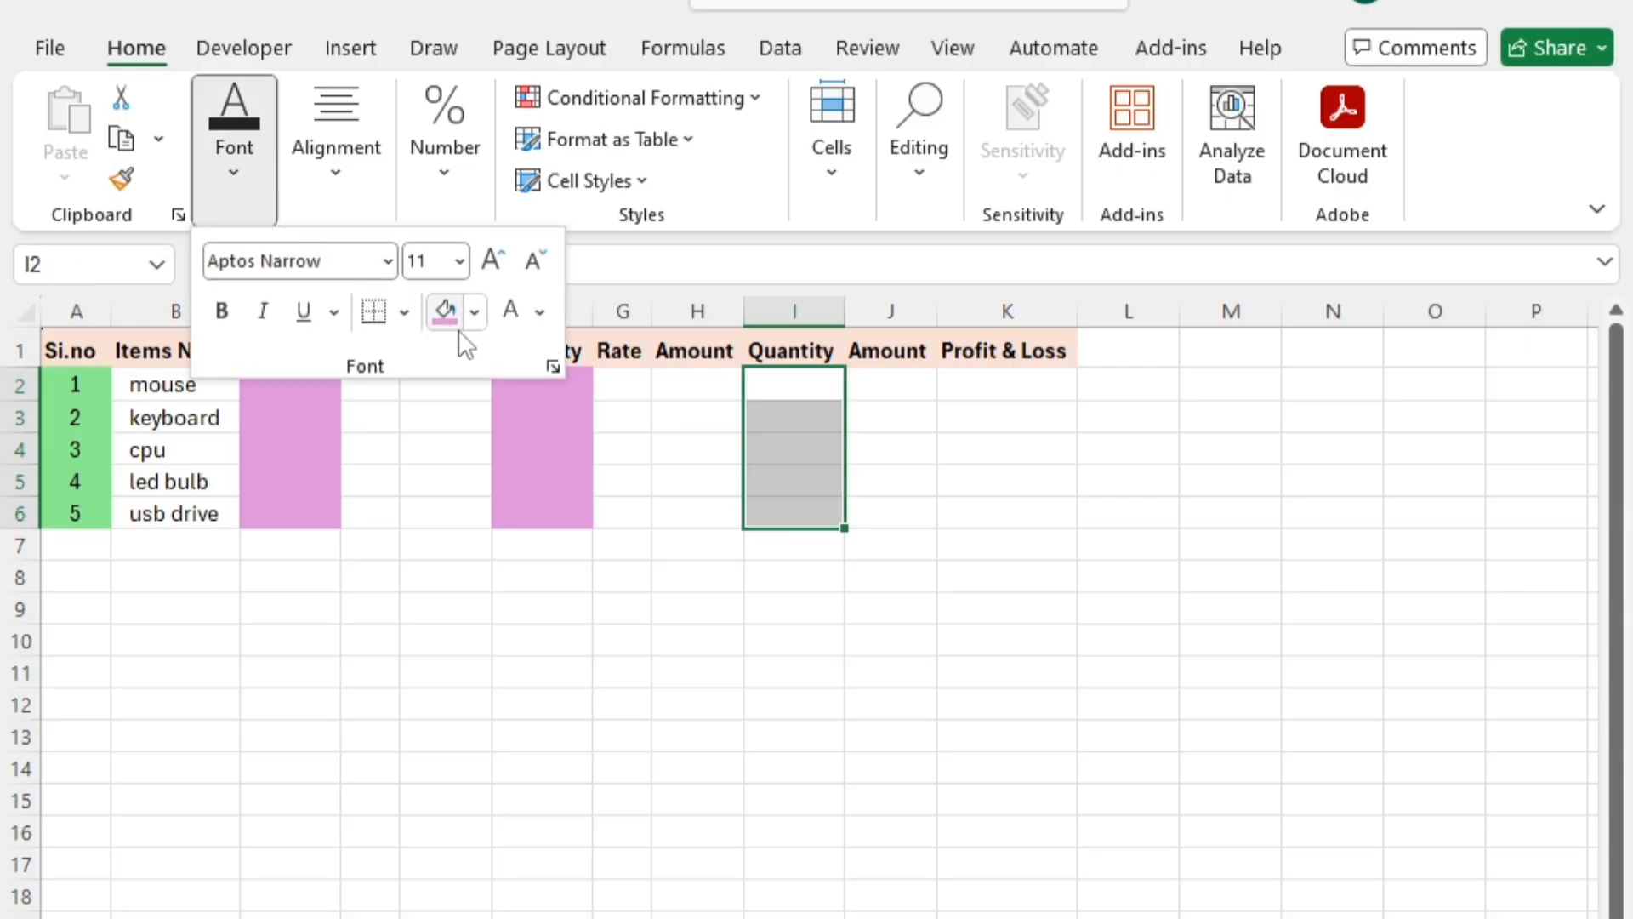
{"action": "left_click", "coordinate": [451, 306]}
{"action": "left_click", "coordinate": [1011, 435]}
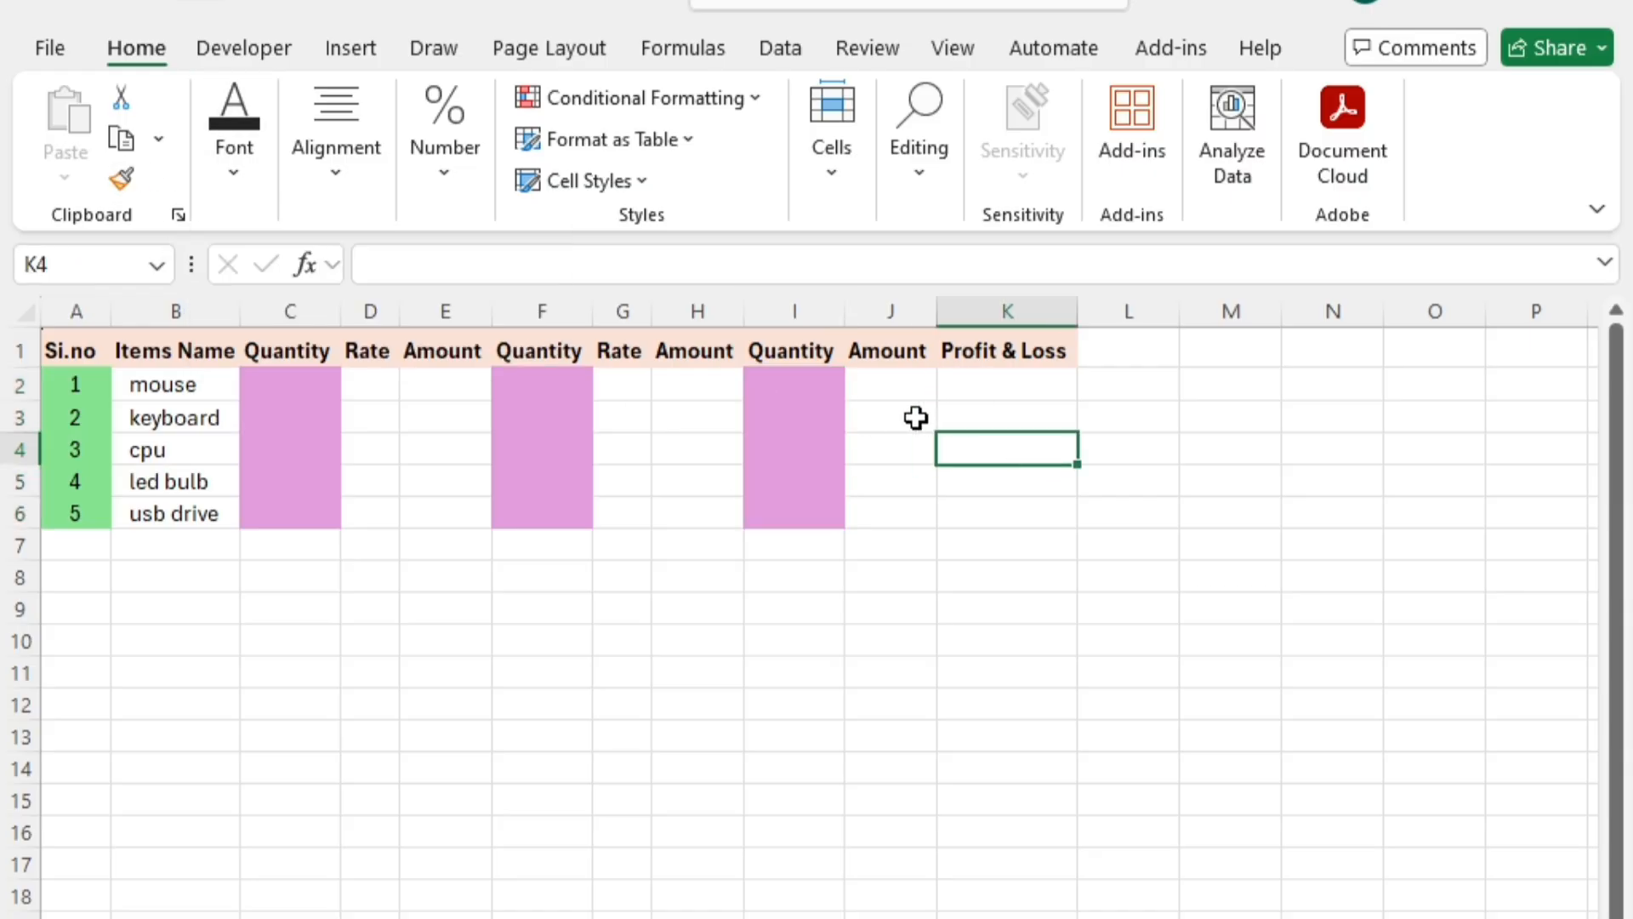
Fill the first Rate column's cells D2:D6 with the palest green theme color
{"action": "left_click_drag", "start_coordinate": [366, 385], "coordinate": [388, 516]}
{"action": "left_click", "coordinate": [254, 174]}
{"action": "left_click", "coordinate": [471, 311]}
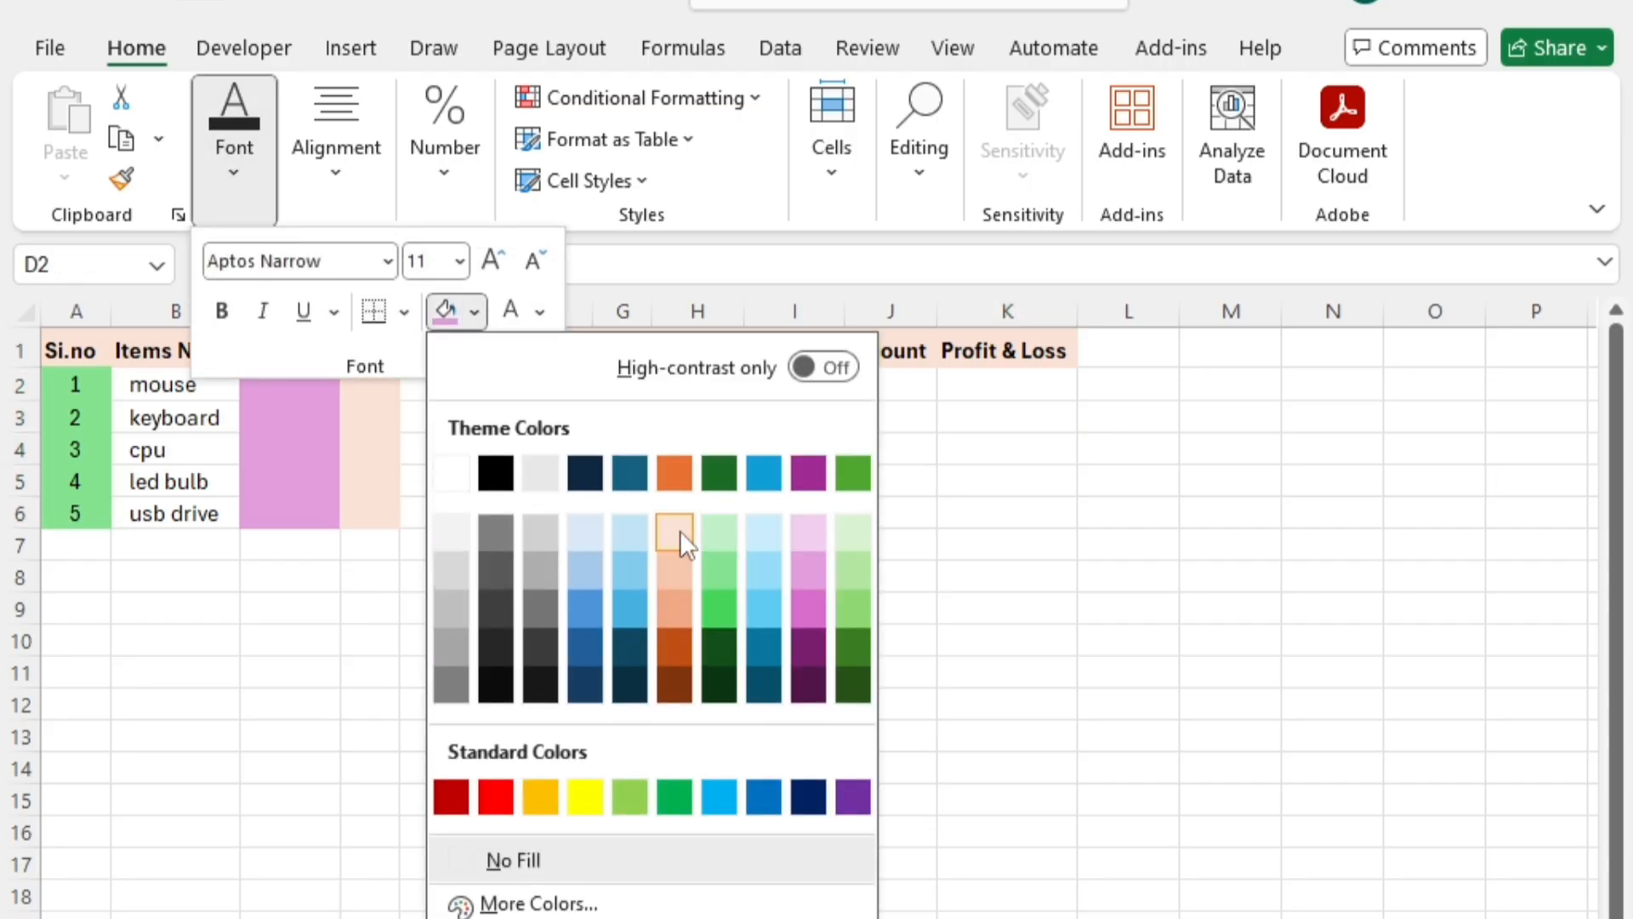
{"action": "left_click", "coordinate": [730, 533]}
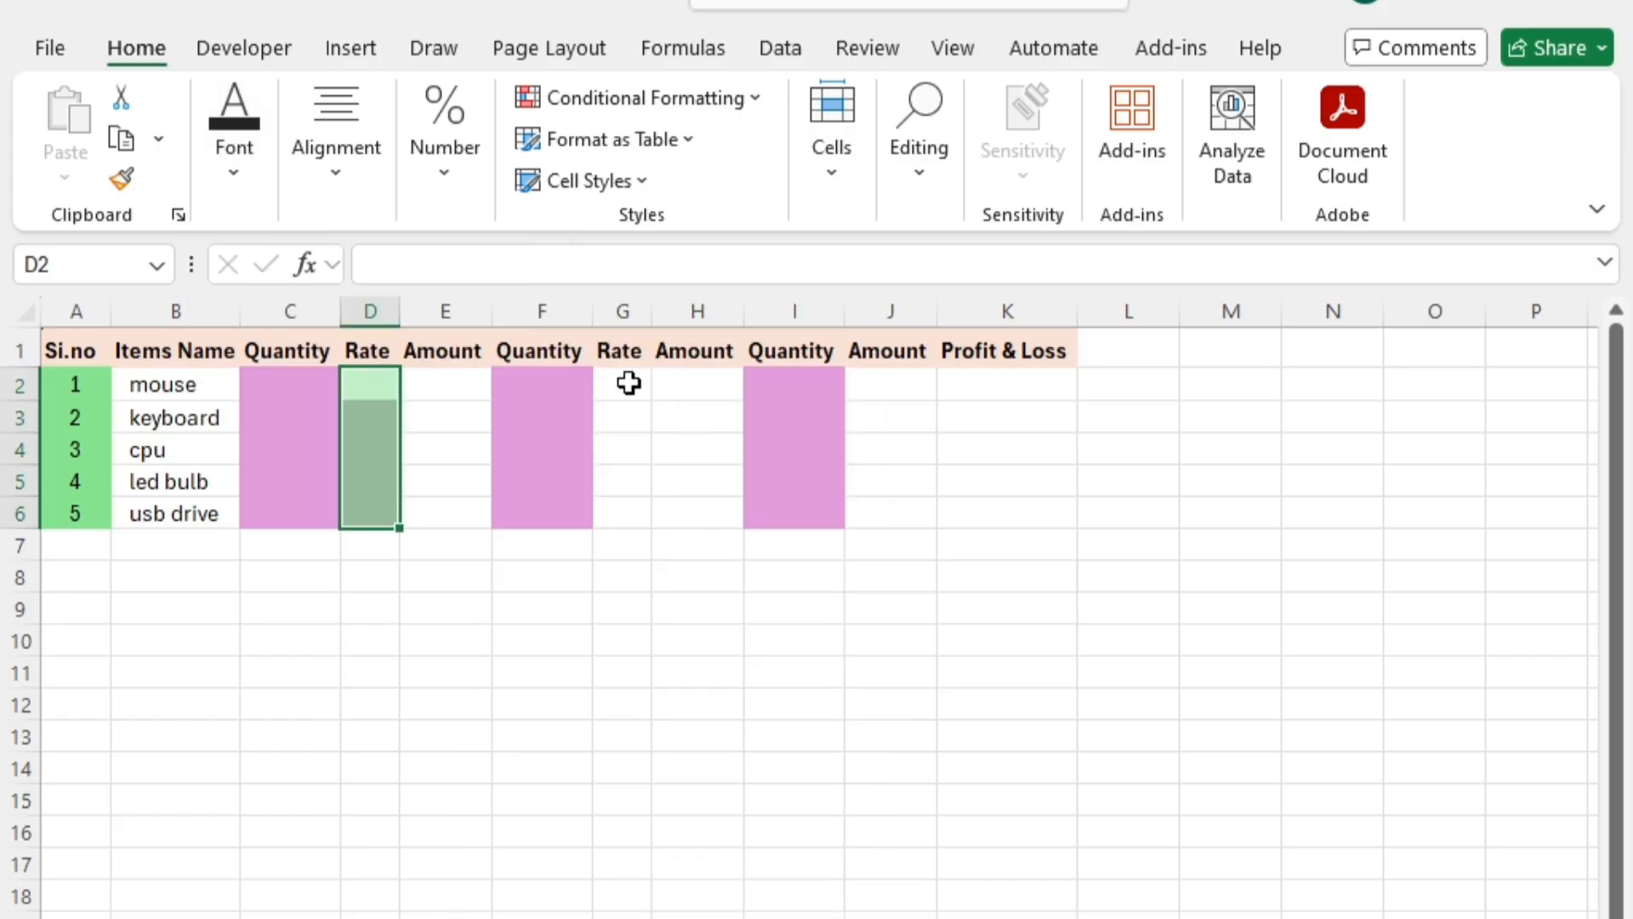
Apply the same pale green fill to the second Rate column's cells G2:G6
{"action": "left_click_drag", "start_coordinate": [628, 384], "coordinate": [630, 528]}
{"action": "left_click", "coordinate": [234, 128]}
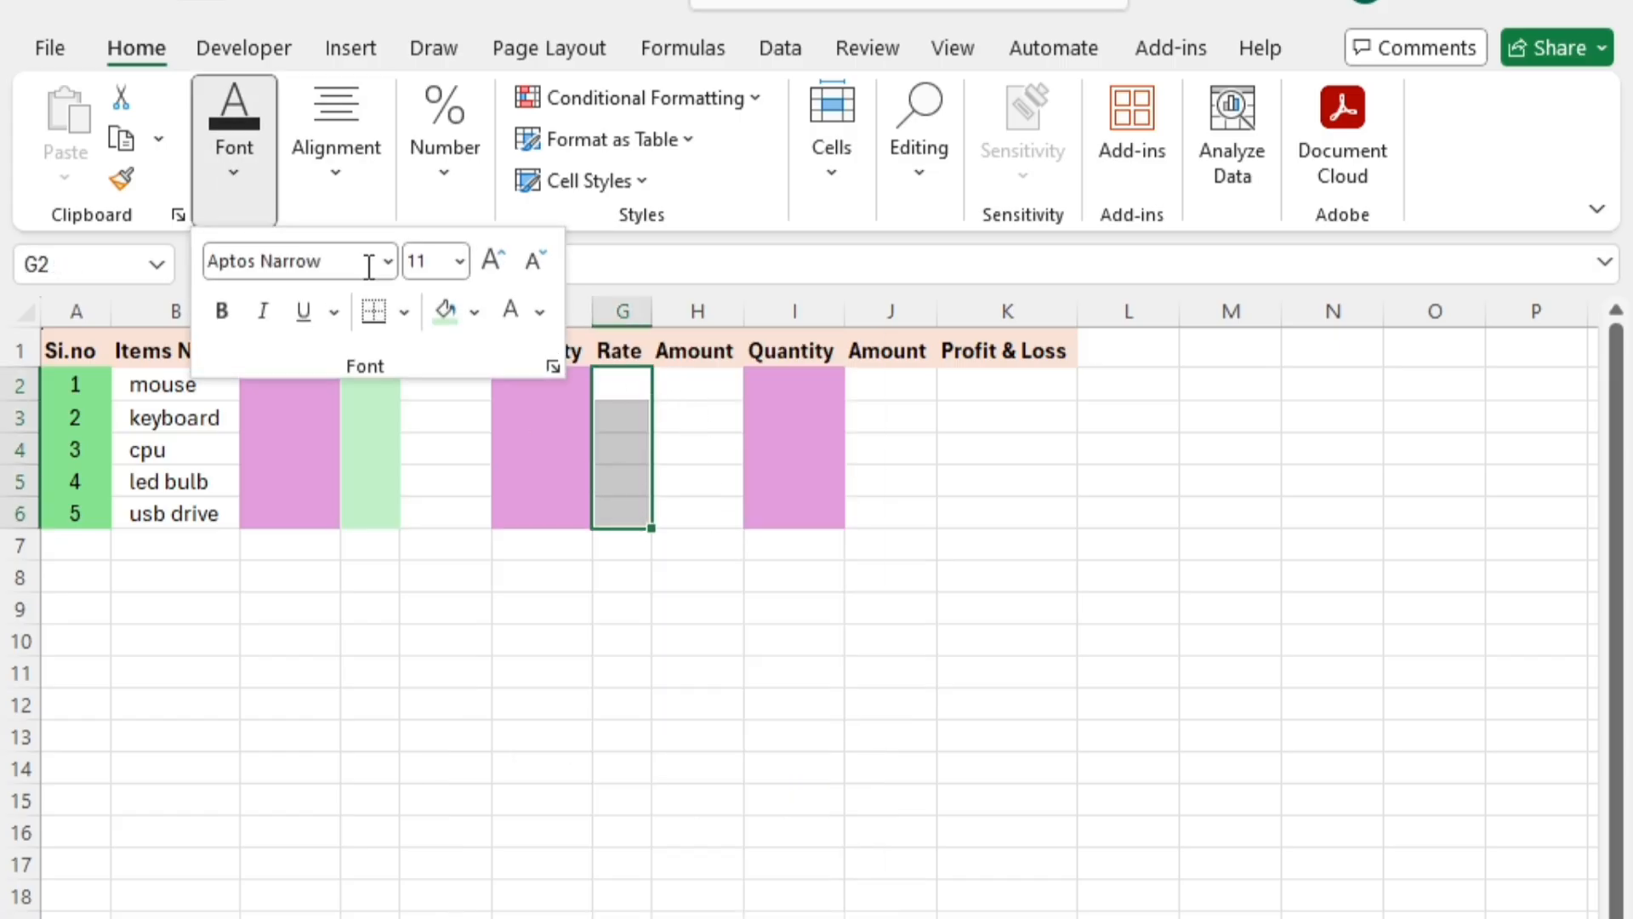
{"action": "left_click", "coordinate": [444, 315]}
{"action": "left_click_drag", "start_coordinate": [900, 394], "coordinate": [893, 515]}
{"action": "left_click", "coordinate": [893, 547]}
Fill the first Amount column's cells E2:E6 with a medium gray theme color
{"action": "left_click_drag", "start_coordinate": [435, 382], "coordinate": [445, 522]}
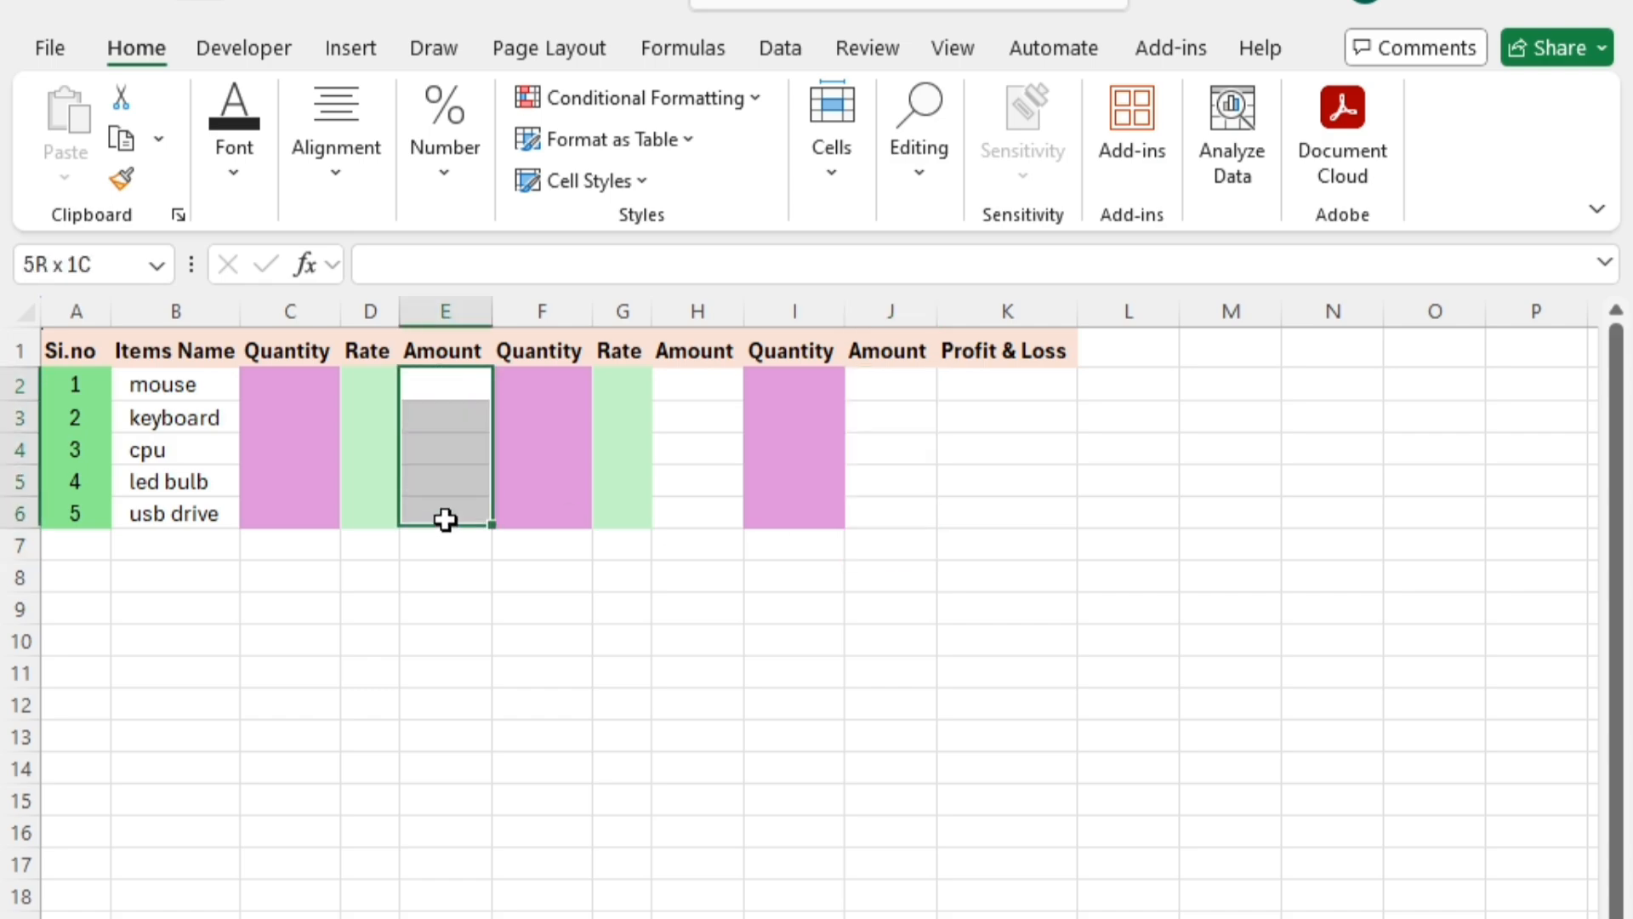
{"action": "left_click", "coordinate": [243, 200]}
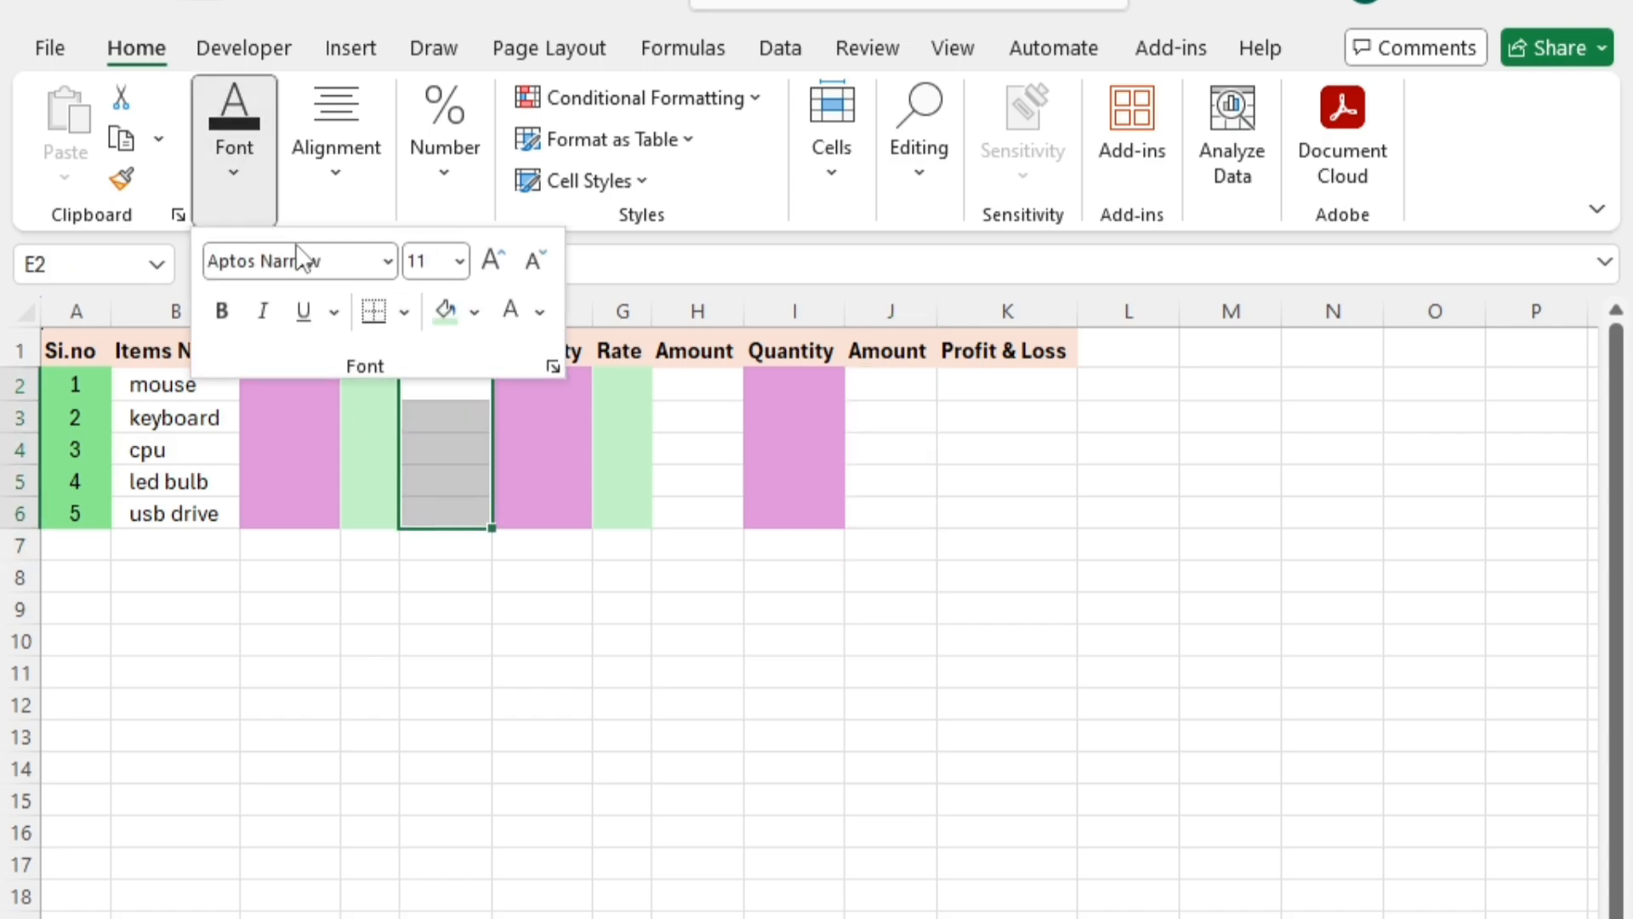
{"action": "left_click", "coordinate": [473, 312]}
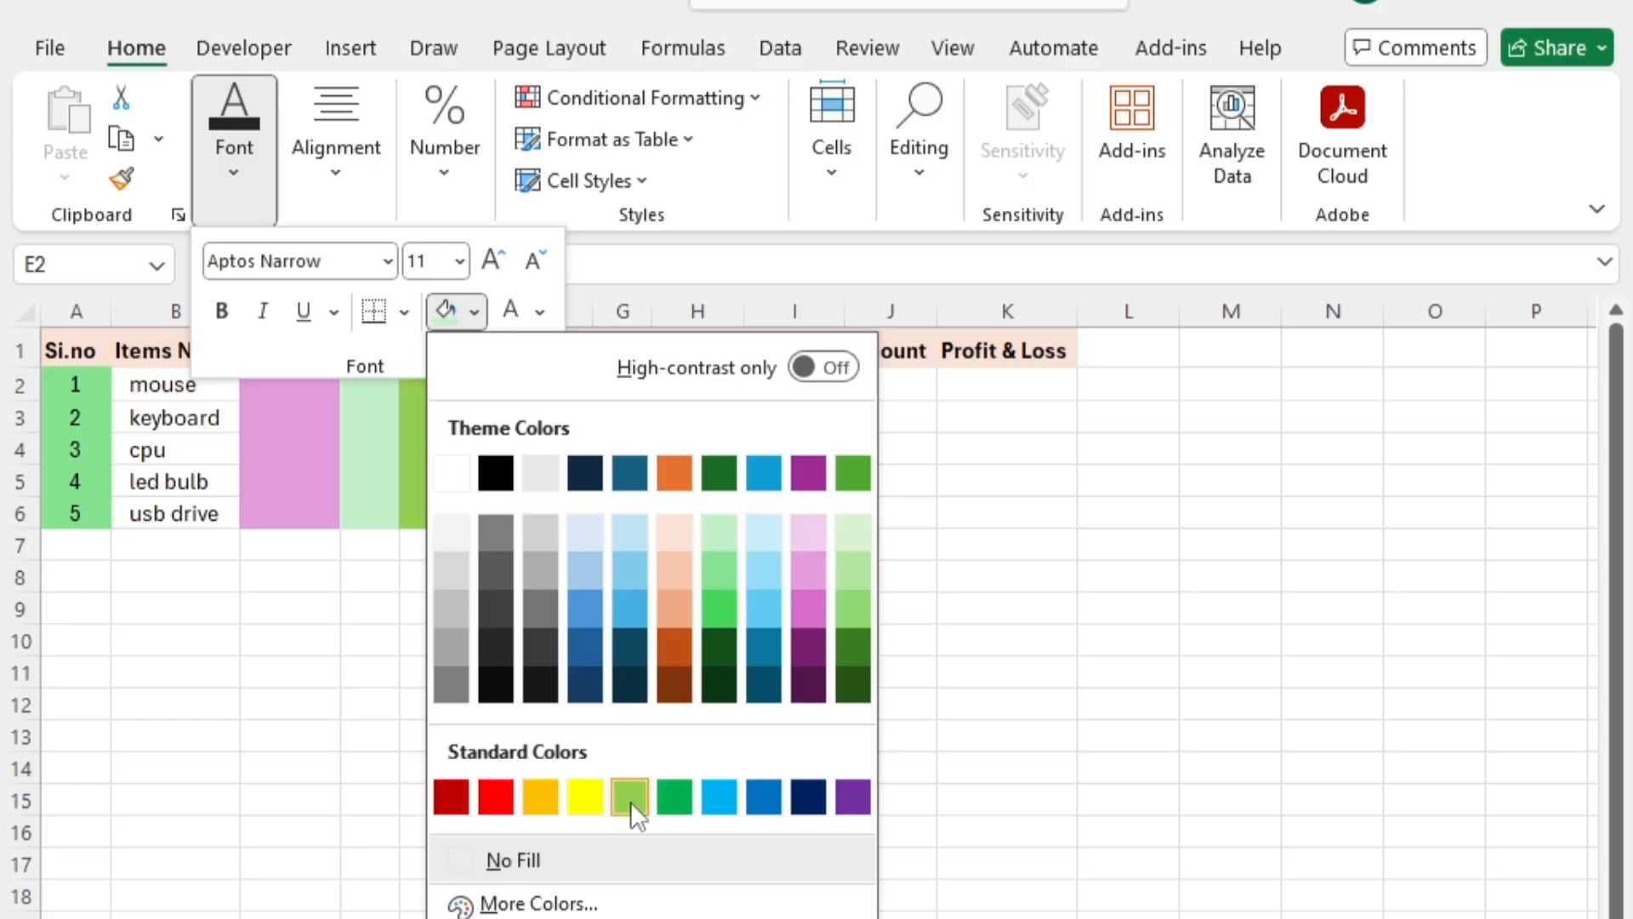
{"action": "left_click", "coordinate": [539, 583]}
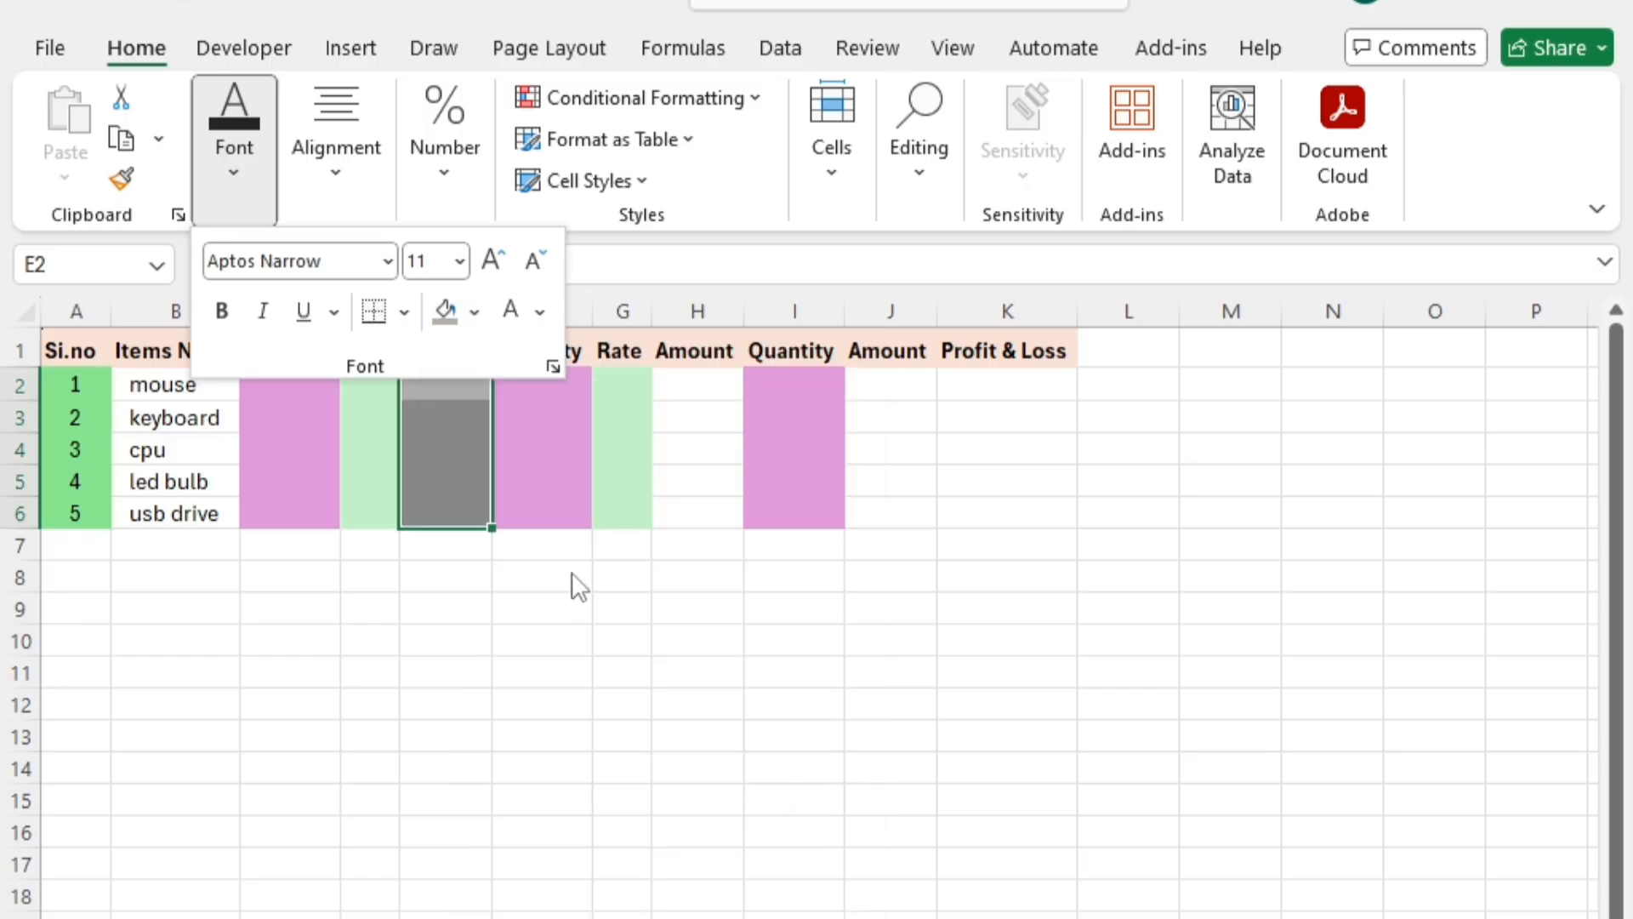
Apply the same gray fill to the remaining Amount cells, H2:H6 and J2:J6
{"action": "left_click_drag", "start_coordinate": [715, 384], "coordinate": [719, 529]}
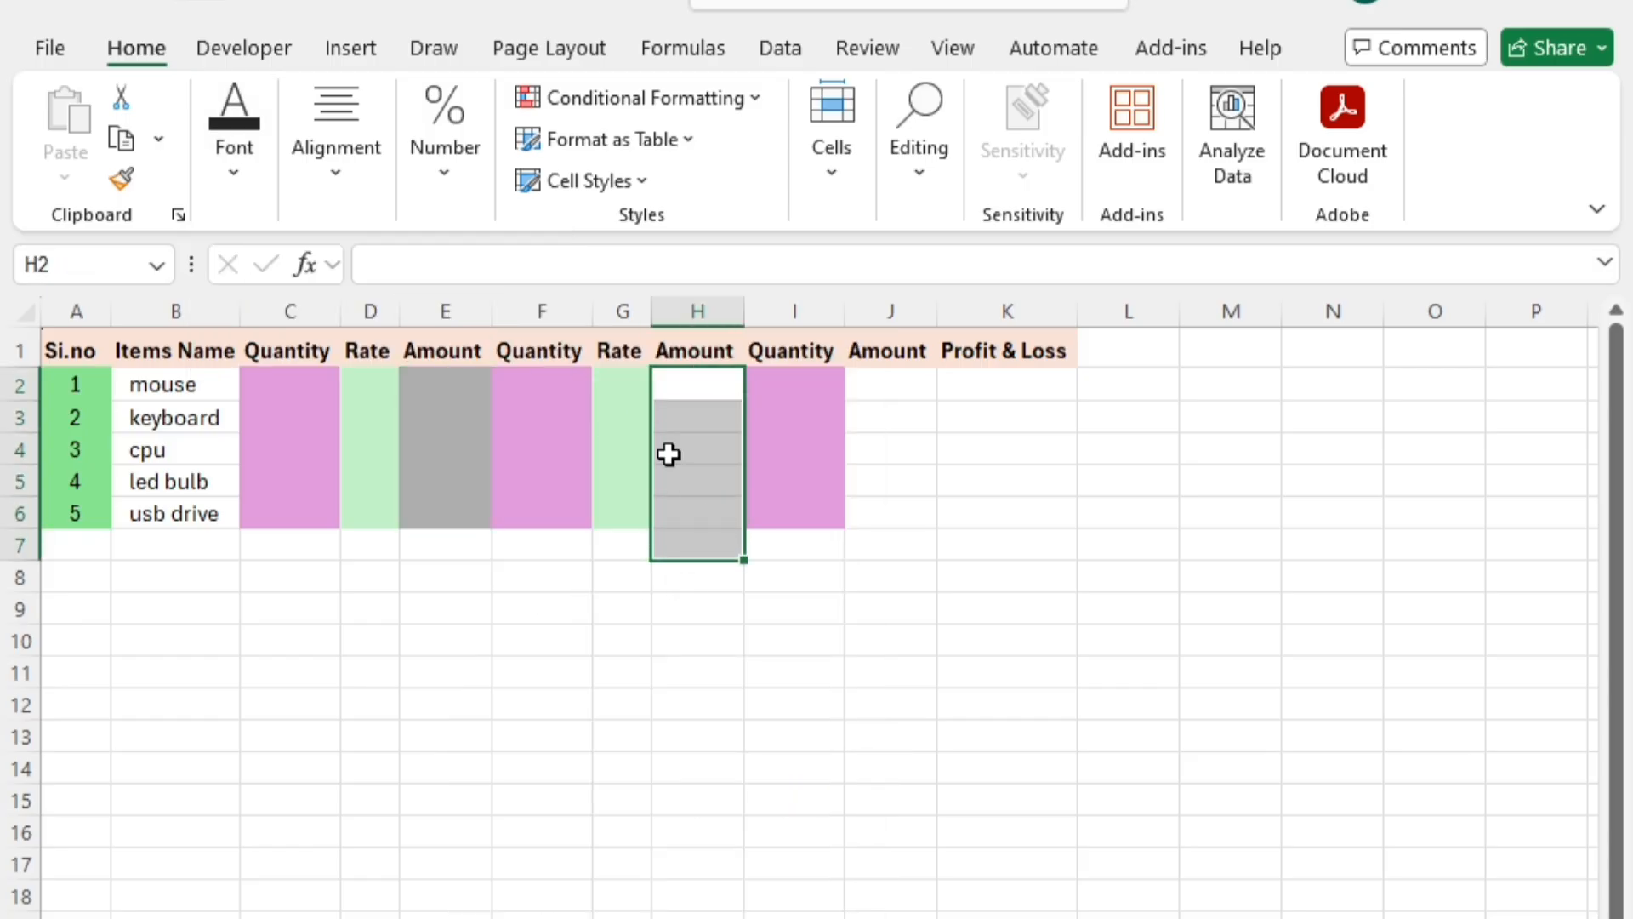
{"action": "left_click_drag", "start_coordinate": [705, 396], "coordinate": [712, 527]}
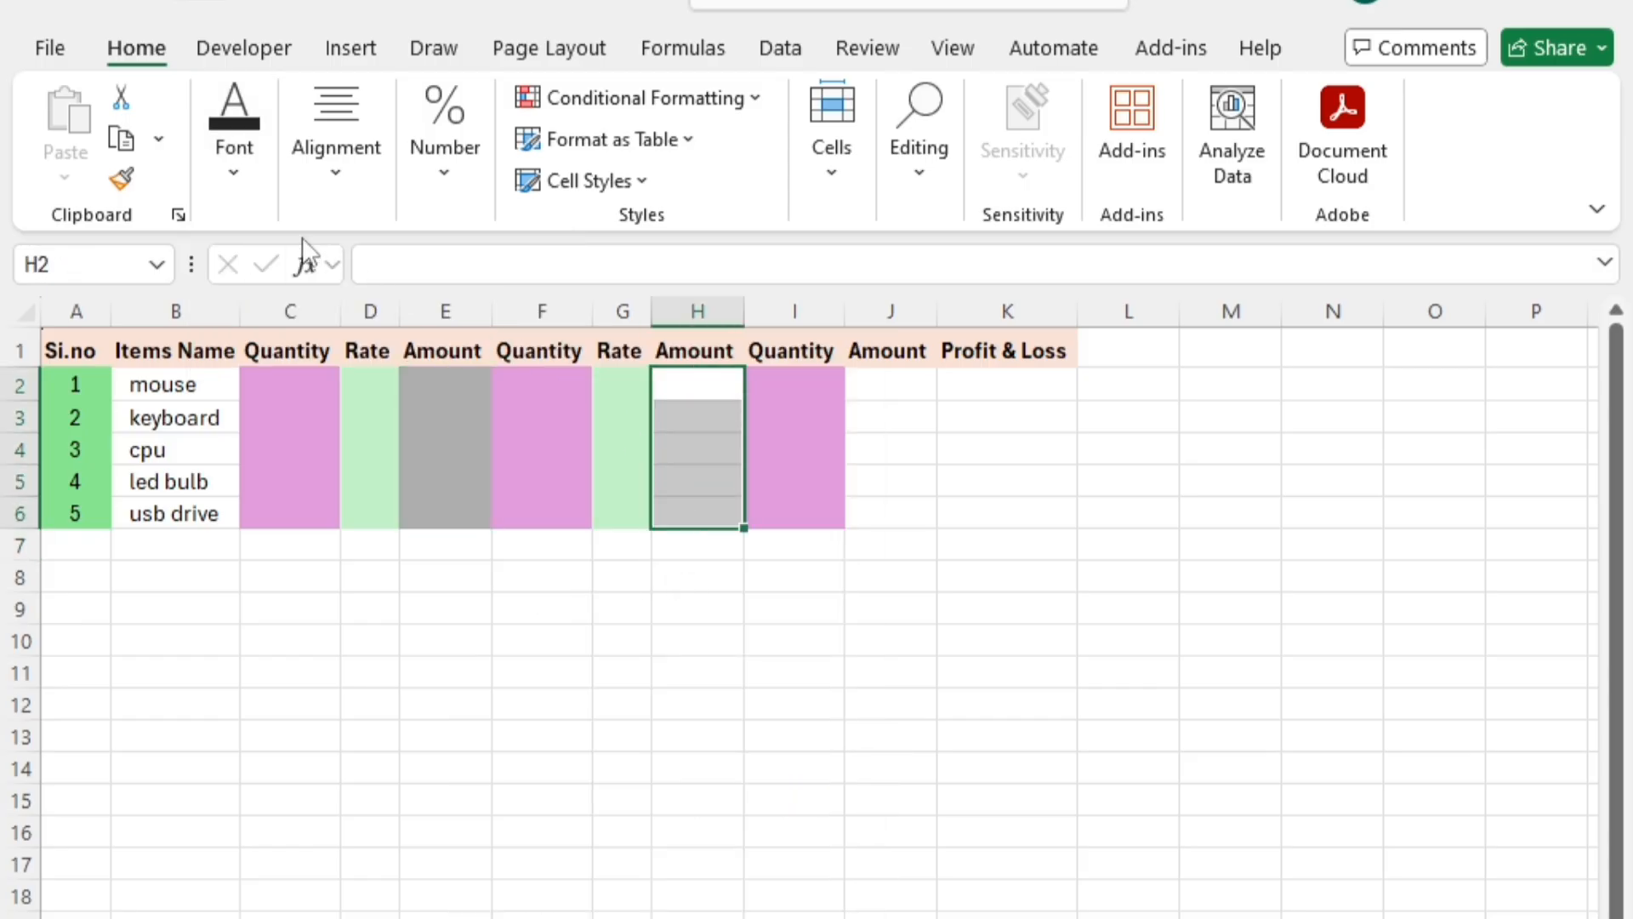
{"action": "left_click", "coordinate": [234, 128]}
{"action": "left_click", "coordinate": [446, 311]}
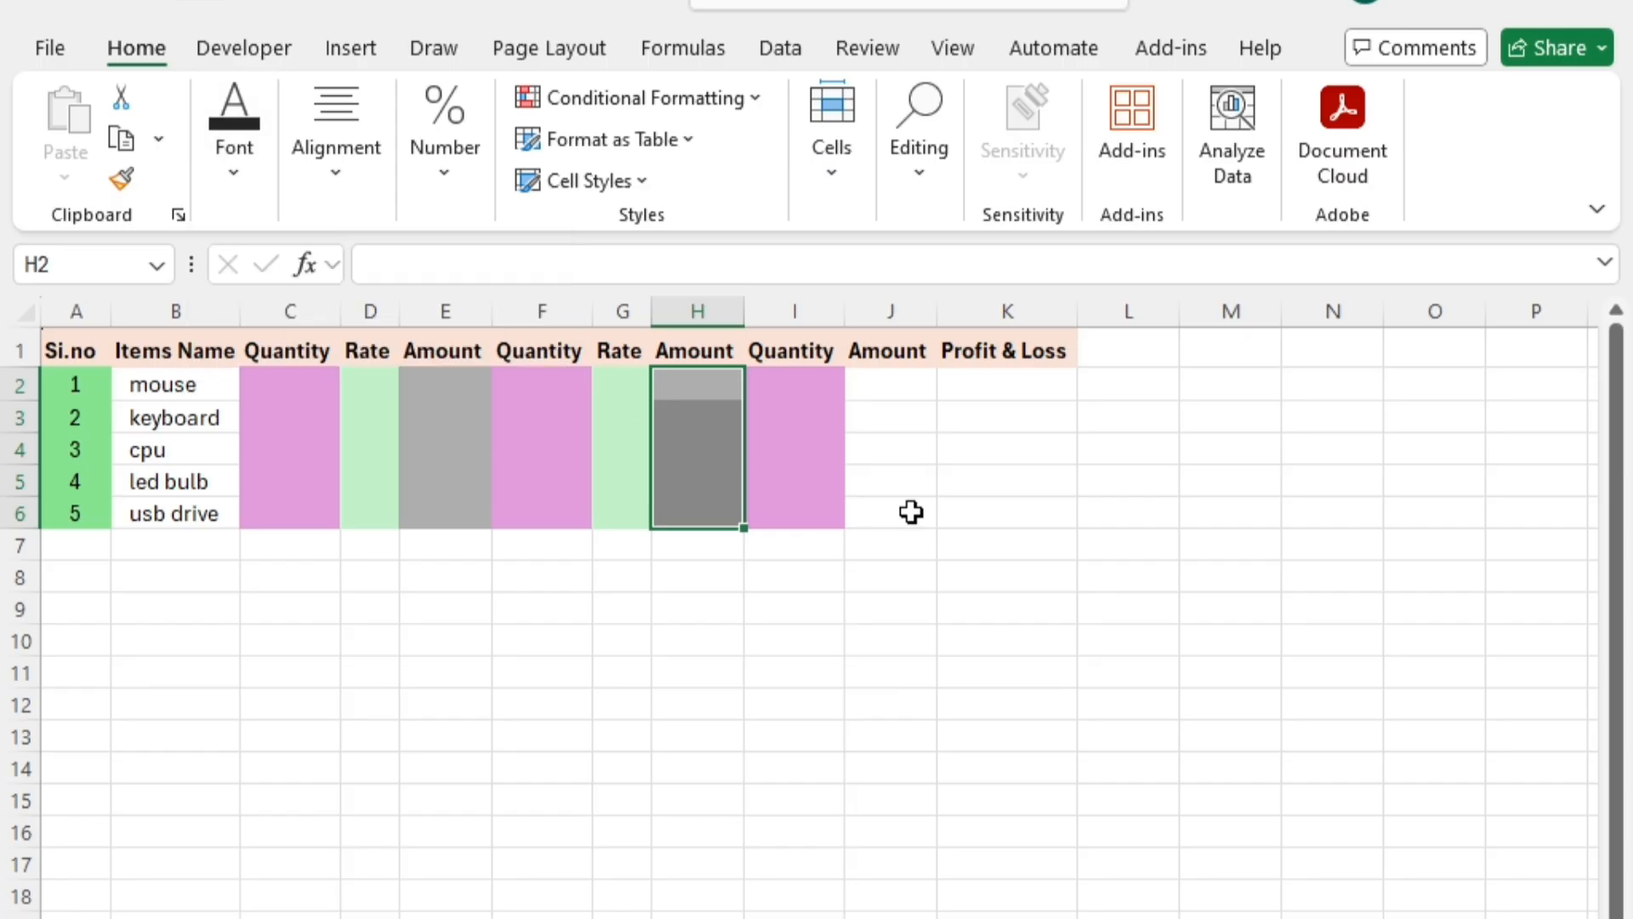
{"action": "left_click_drag", "start_coordinate": [889, 394], "coordinate": [892, 515]}
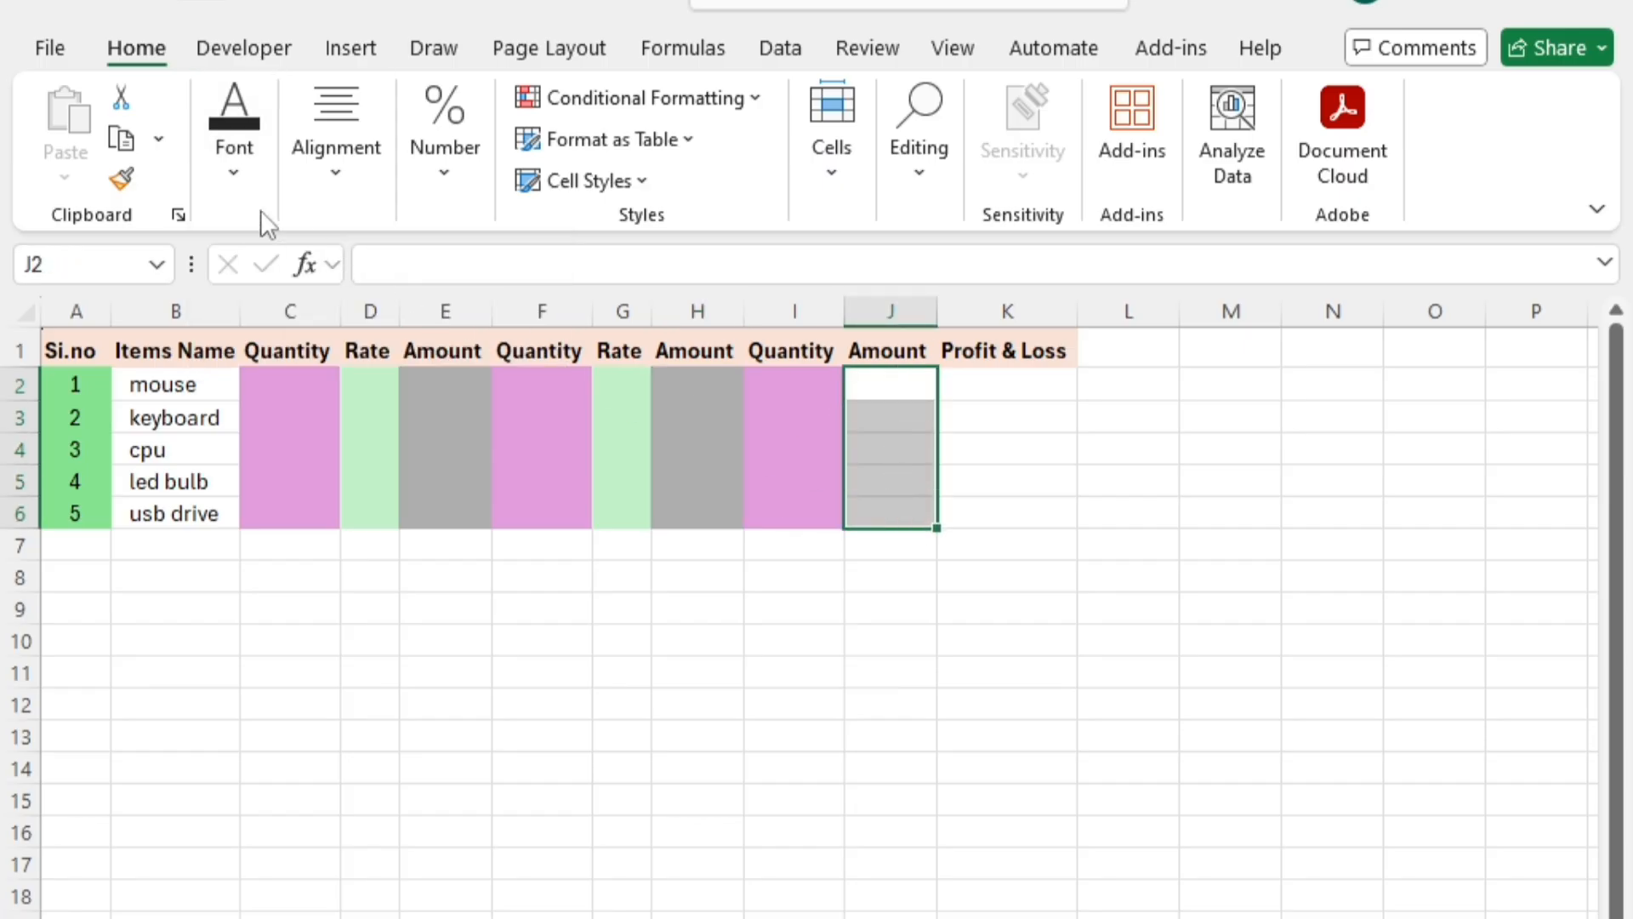
{"action": "left_click", "coordinate": [234, 127]}
{"action": "left_click", "coordinate": [440, 312]}
{"action": "left_click", "coordinate": [481, 519]}
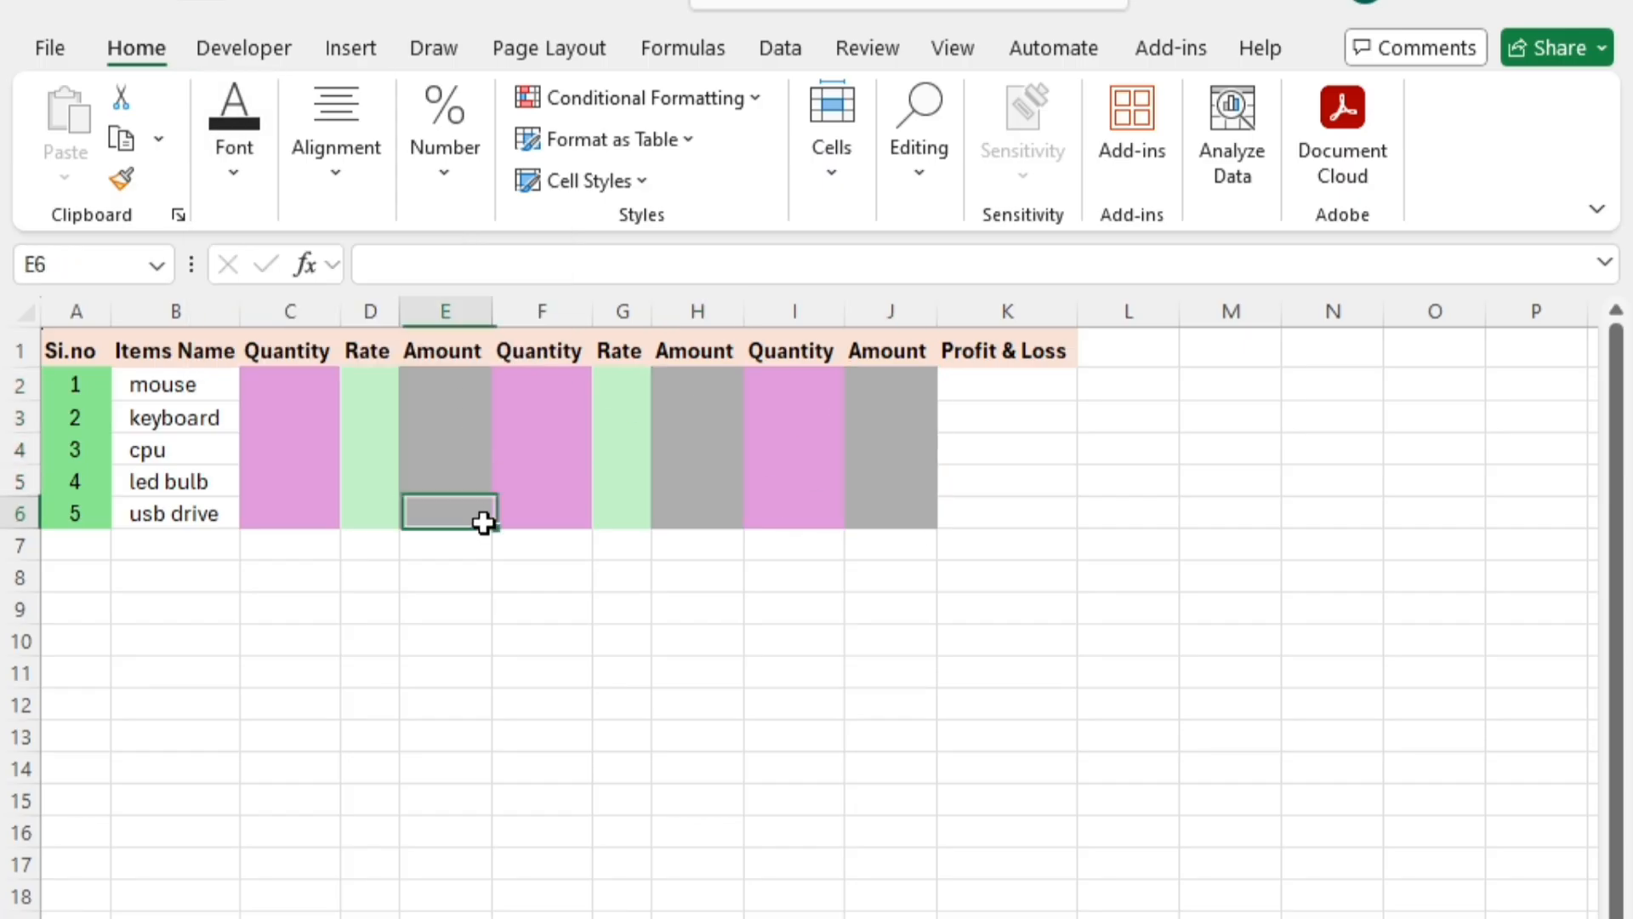
{"action": "left_click", "coordinate": [462, 699]}
{"action": "left_click", "coordinate": [434, 442]}
{"action": "left_click", "coordinate": [435, 385]}
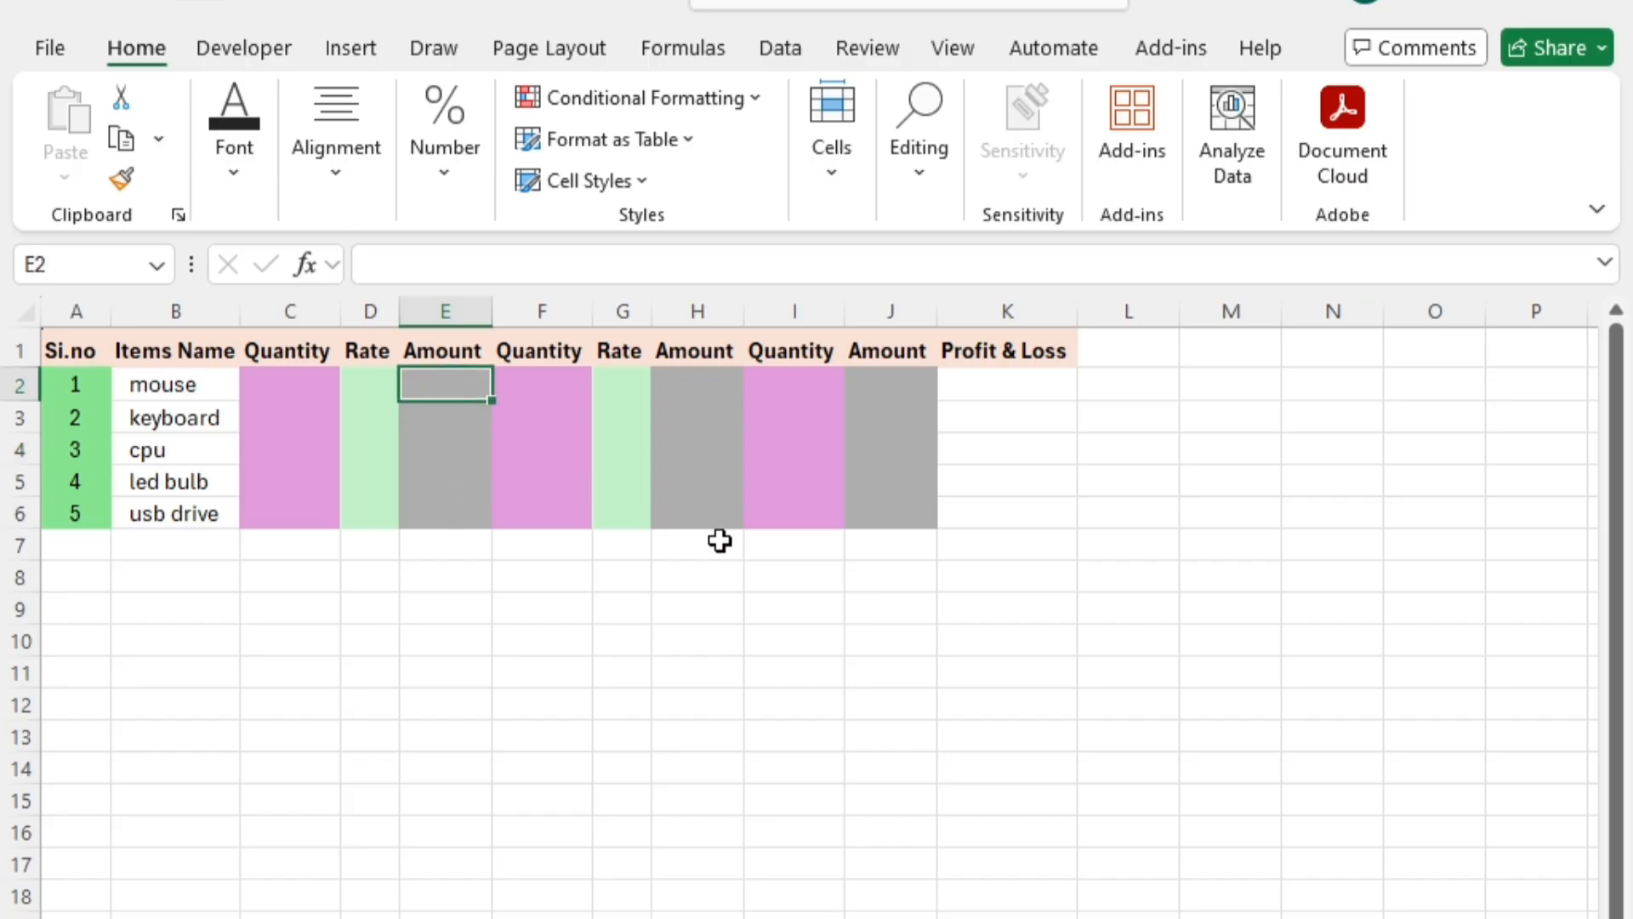
{"action": "left_click", "coordinate": [876, 627]}
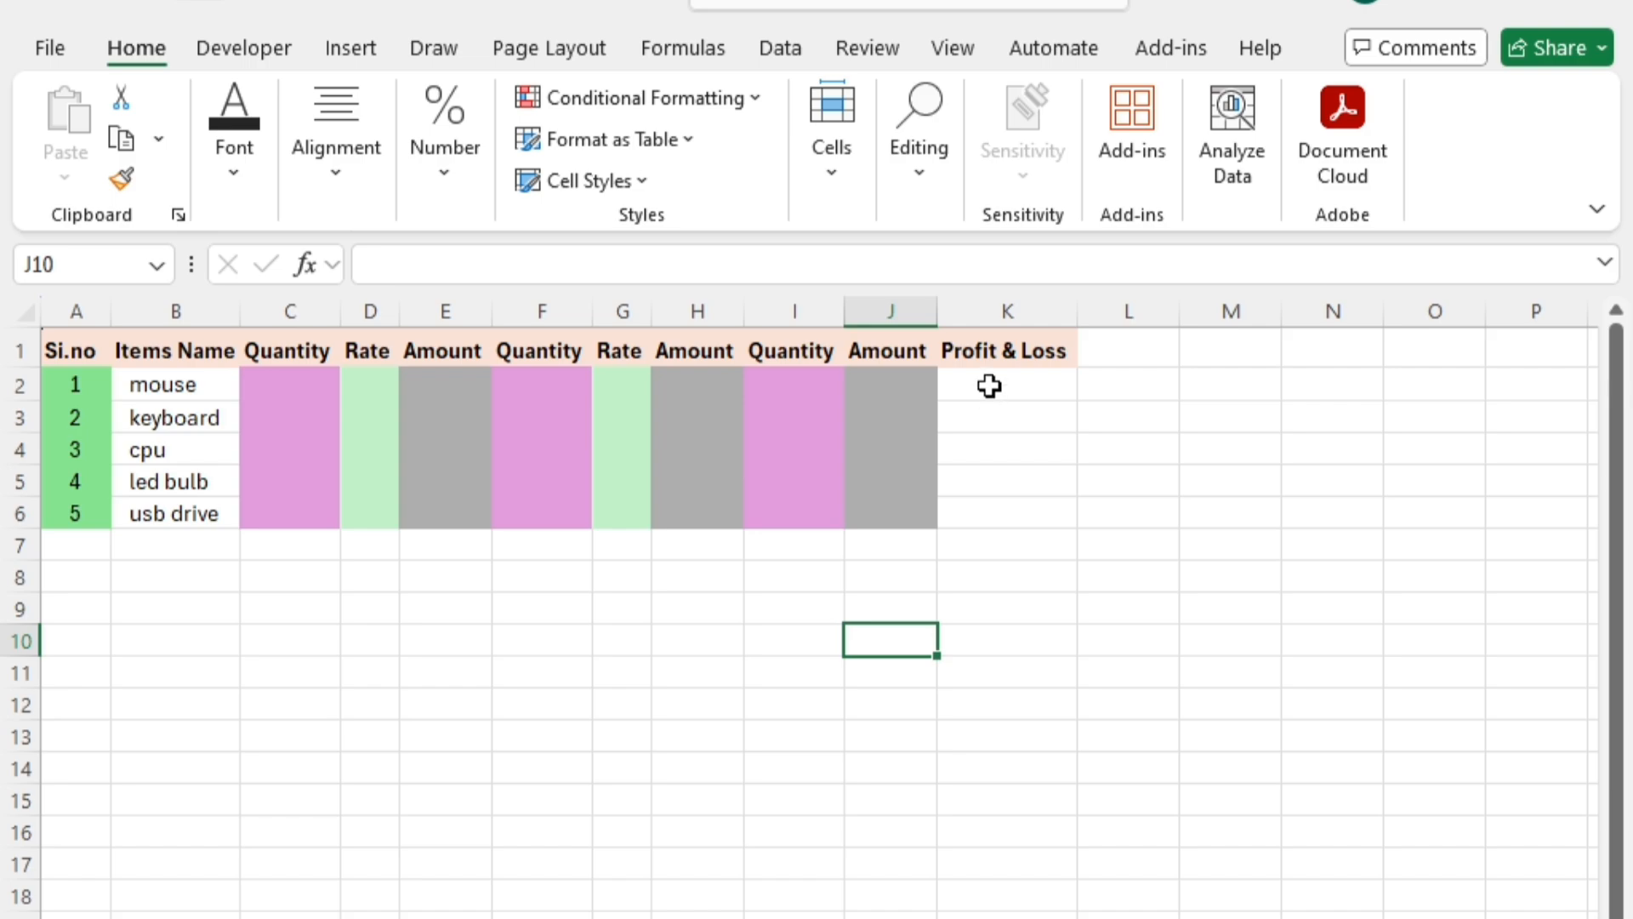
Fill the Profit & Loss cells K2:K6 with the standard dark blue color
{"action": "left_click_drag", "start_coordinate": [989, 385], "coordinate": [999, 528]}
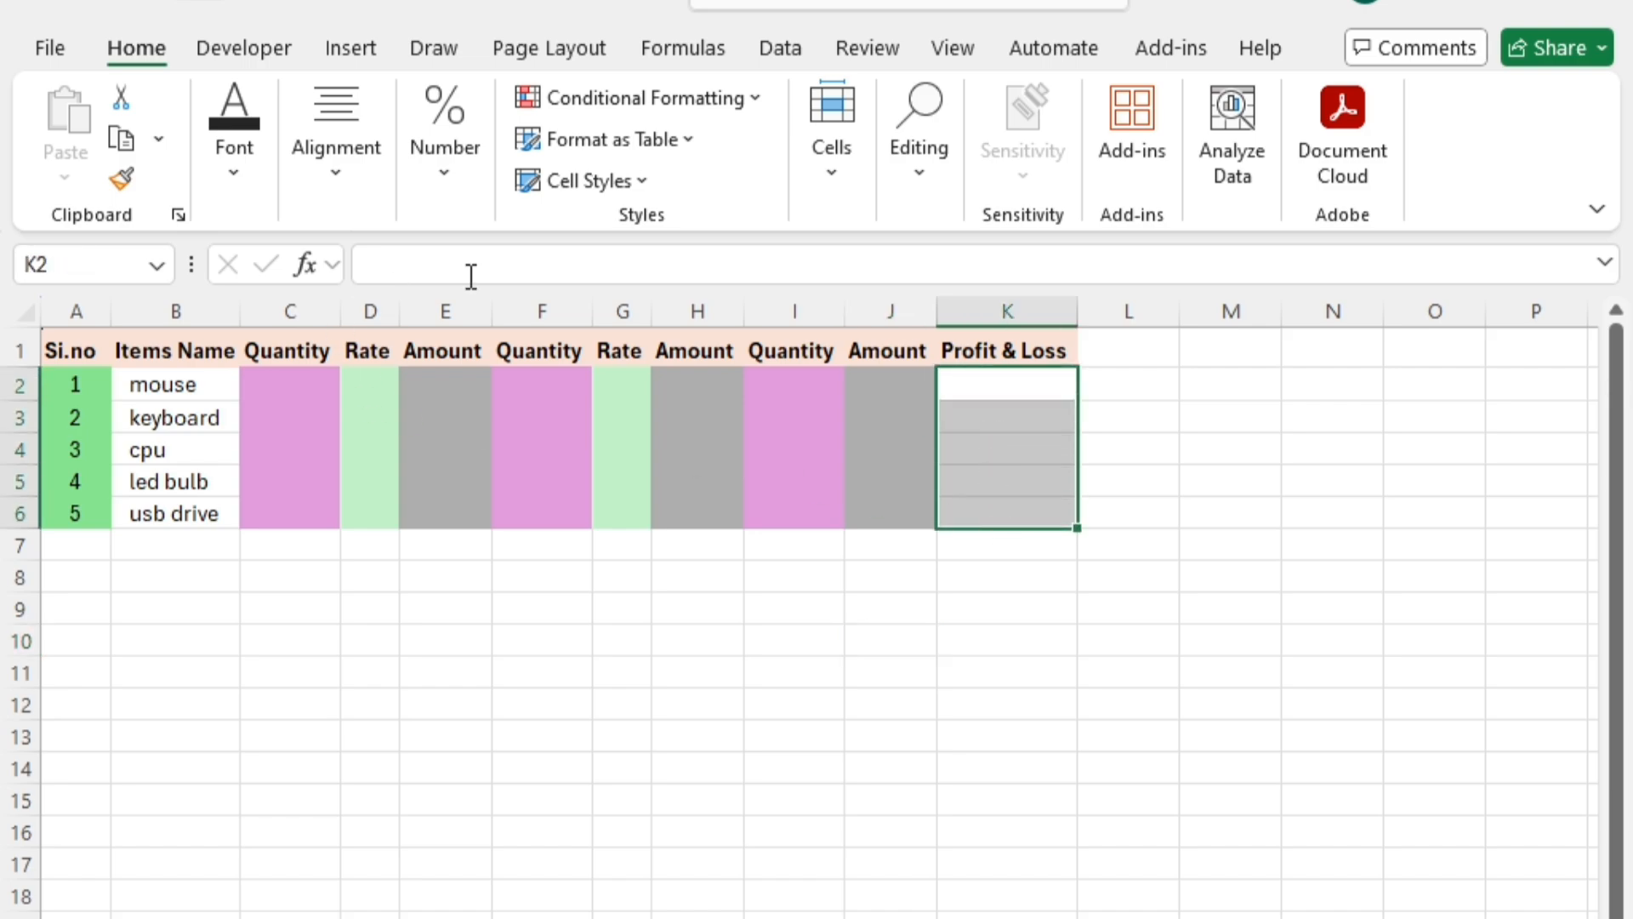
{"action": "left_click", "coordinate": [260, 197]}
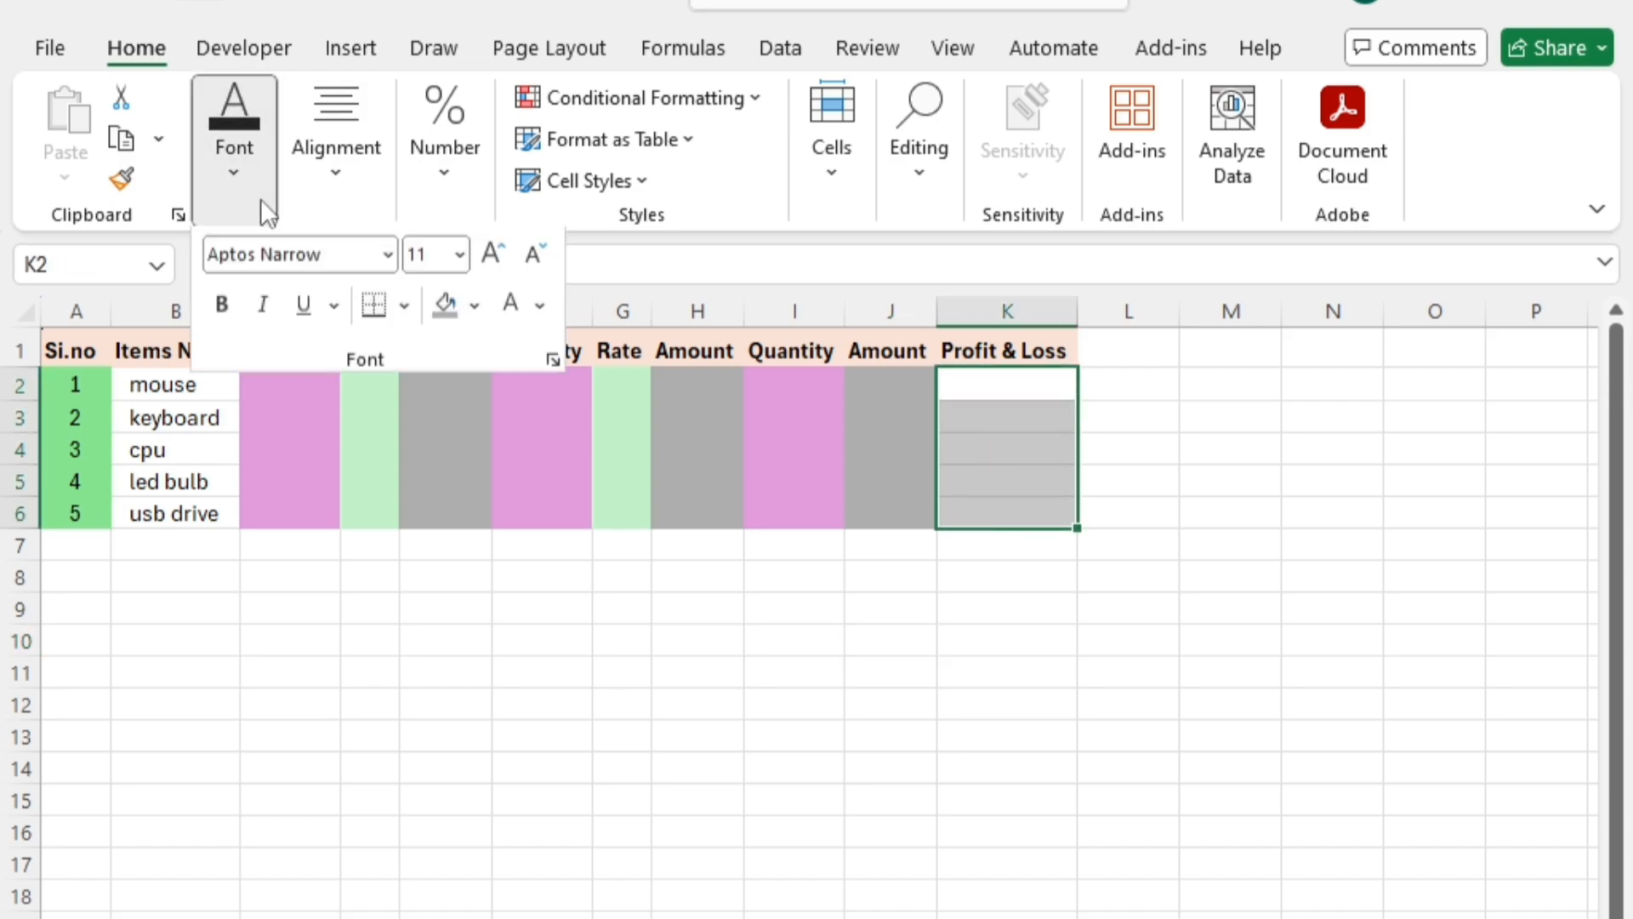
{"action": "left_click", "coordinate": [476, 314]}
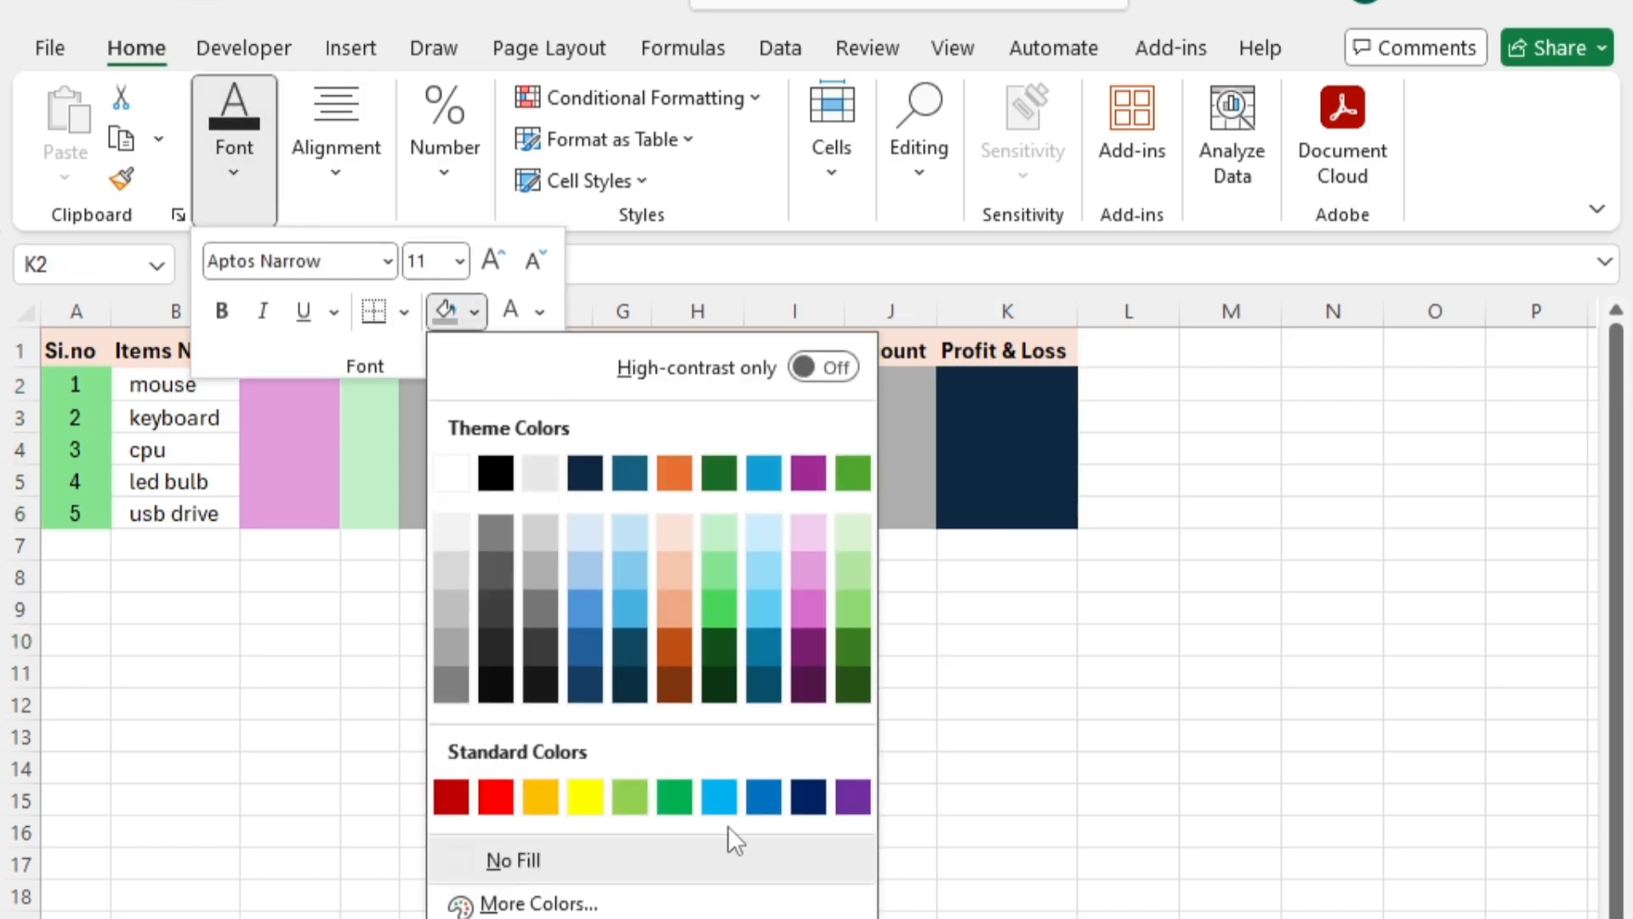
{"action": "left_click", "coordinate": [813, 799]}
{"action": "left_click", "coordinate": [1010, 355]}
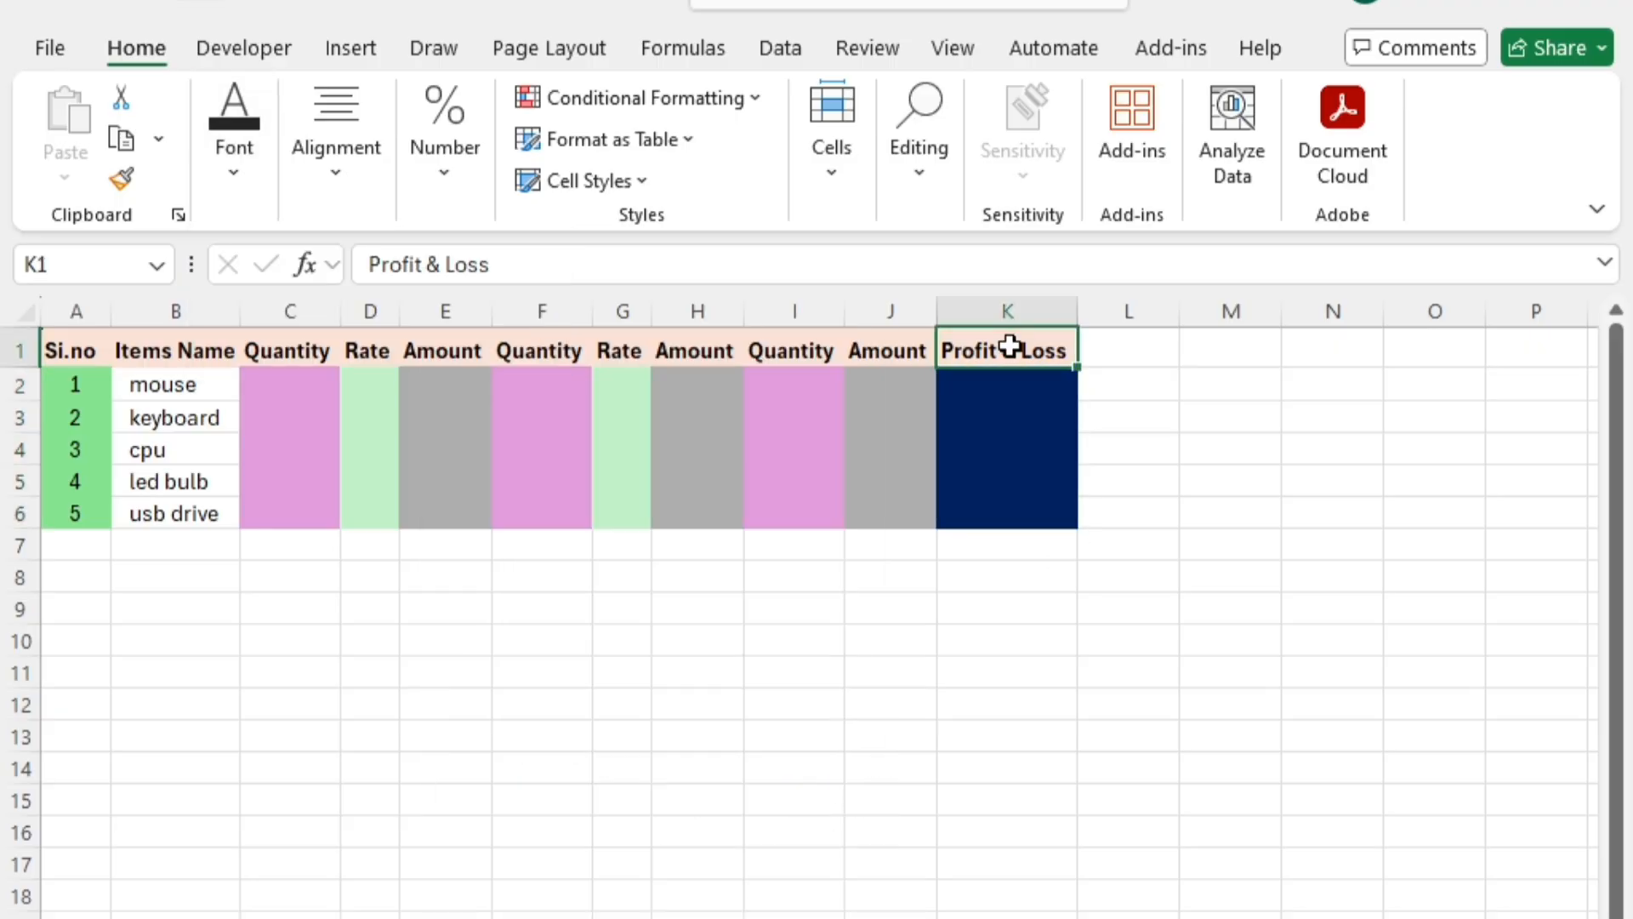
{"action": "left_click", "coordinate": [976, 422]}
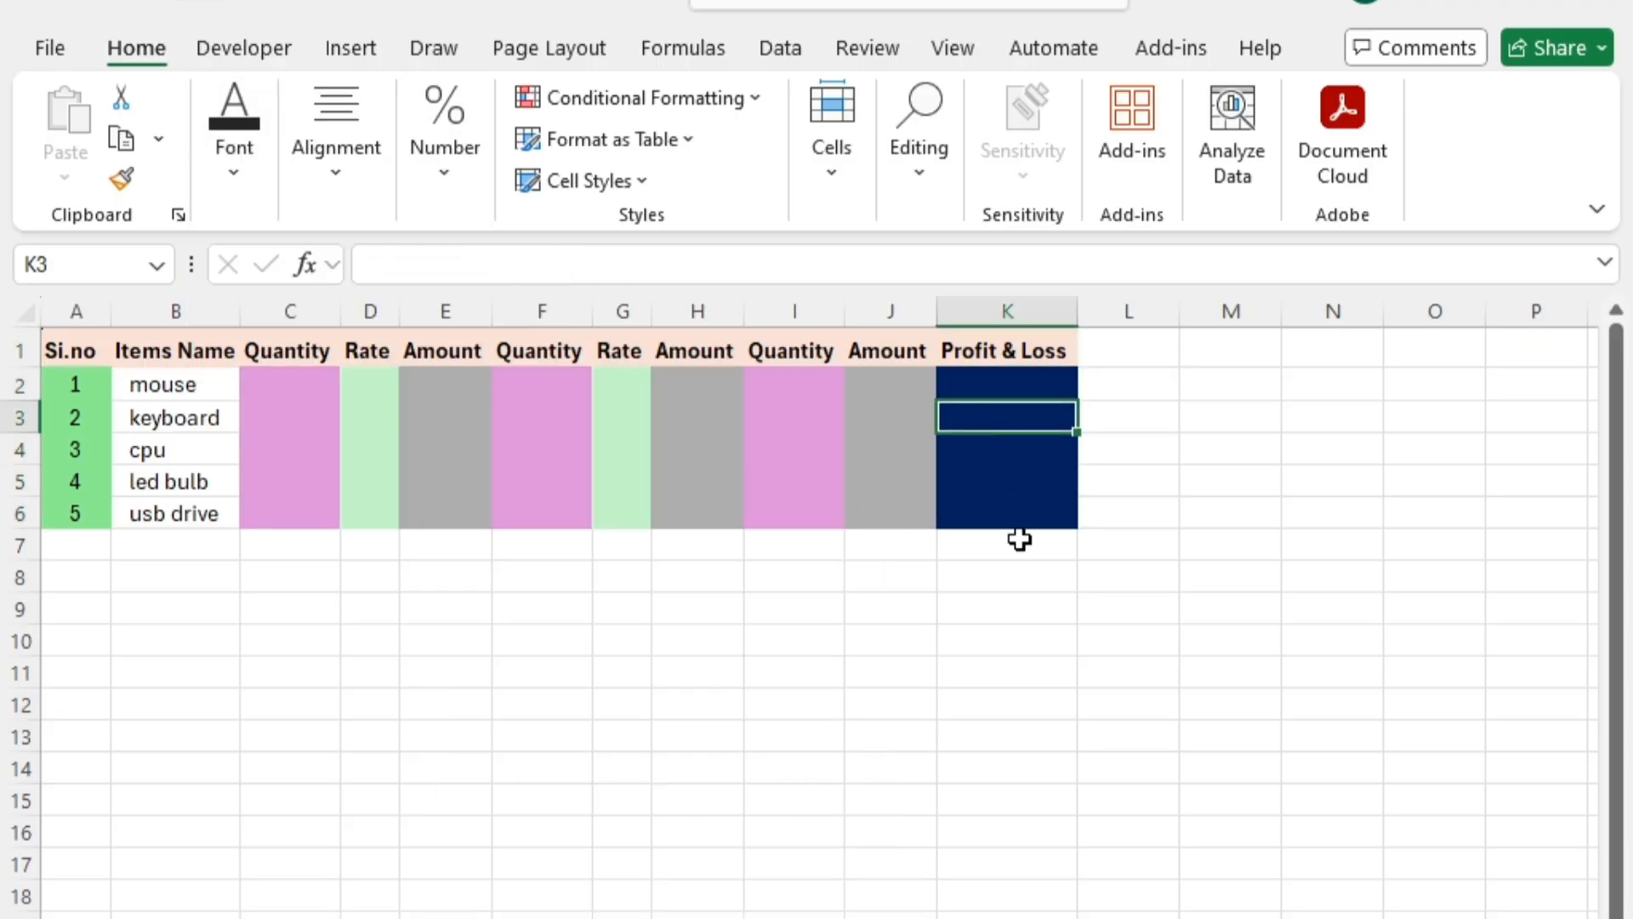
{"action": "left_click", "coordinate": [1021, 540]}
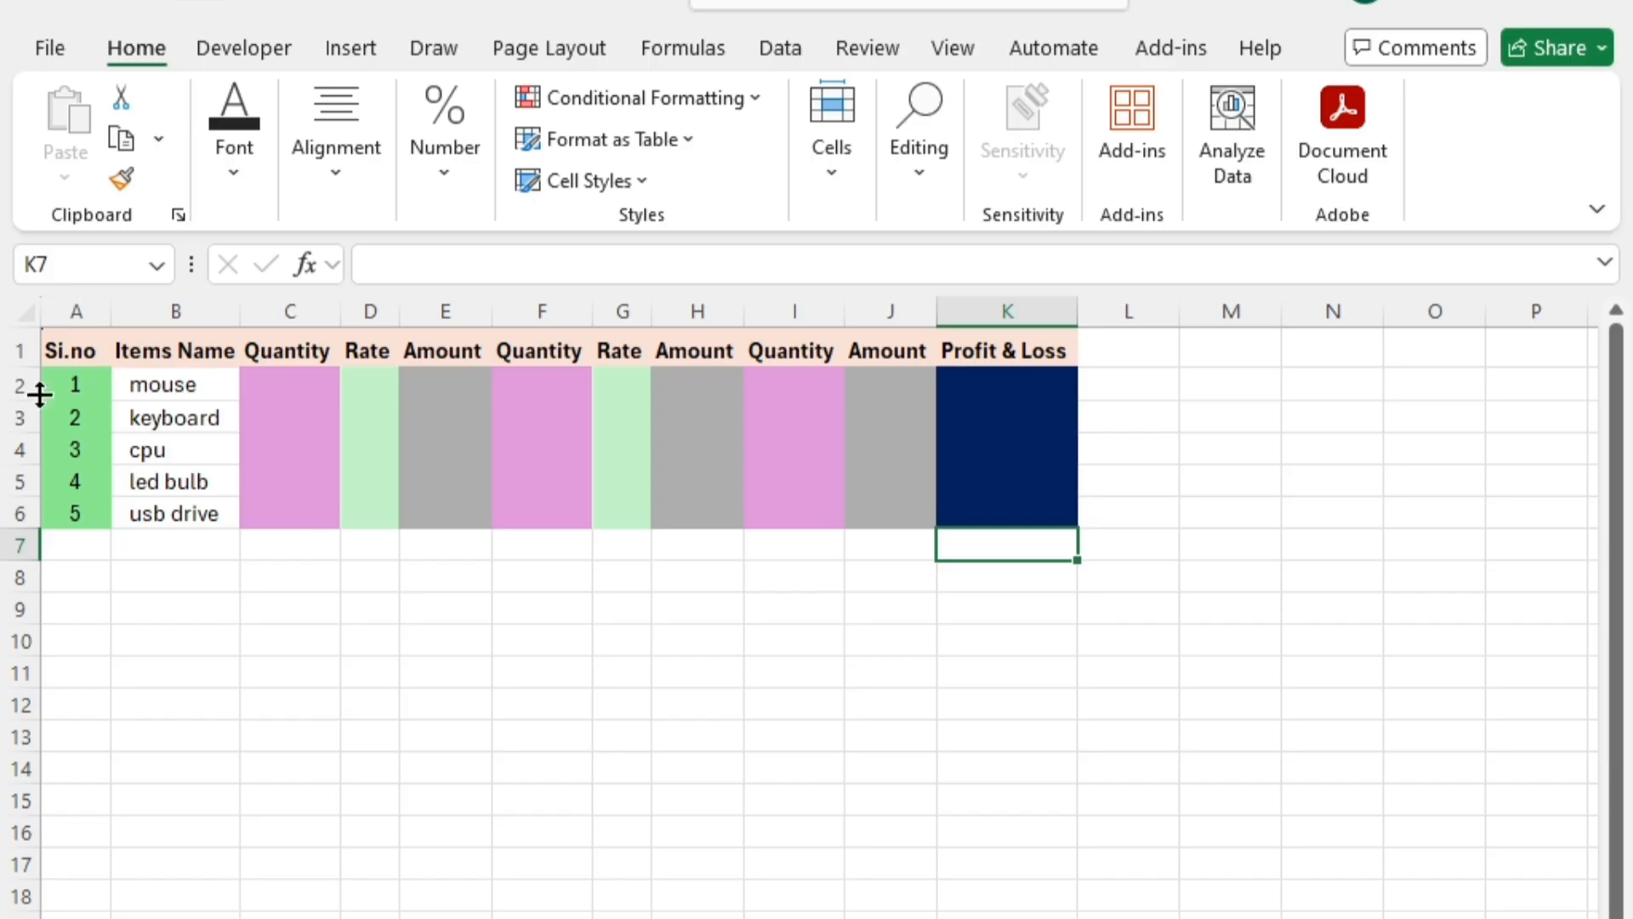
Insert a new sheet row above the header row
{"action": "left_click", "coordinate": [10, 356]}
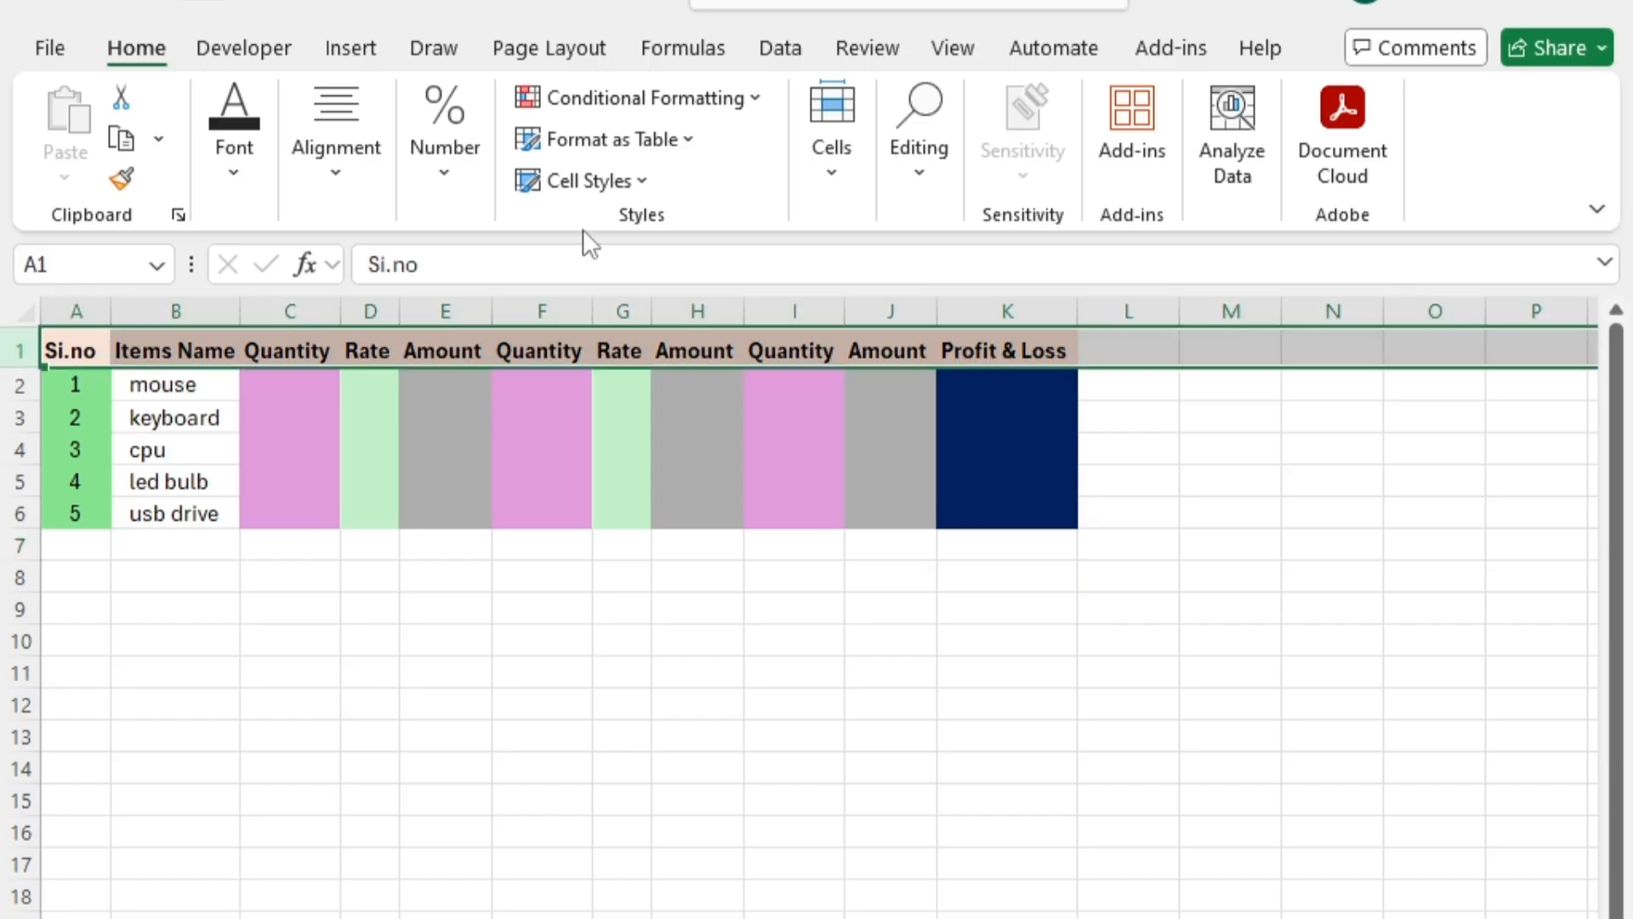
{"action": "left_click", "coordinate": [830, 172]}
{"action": "left_click", "coordinate": [833, 324]}
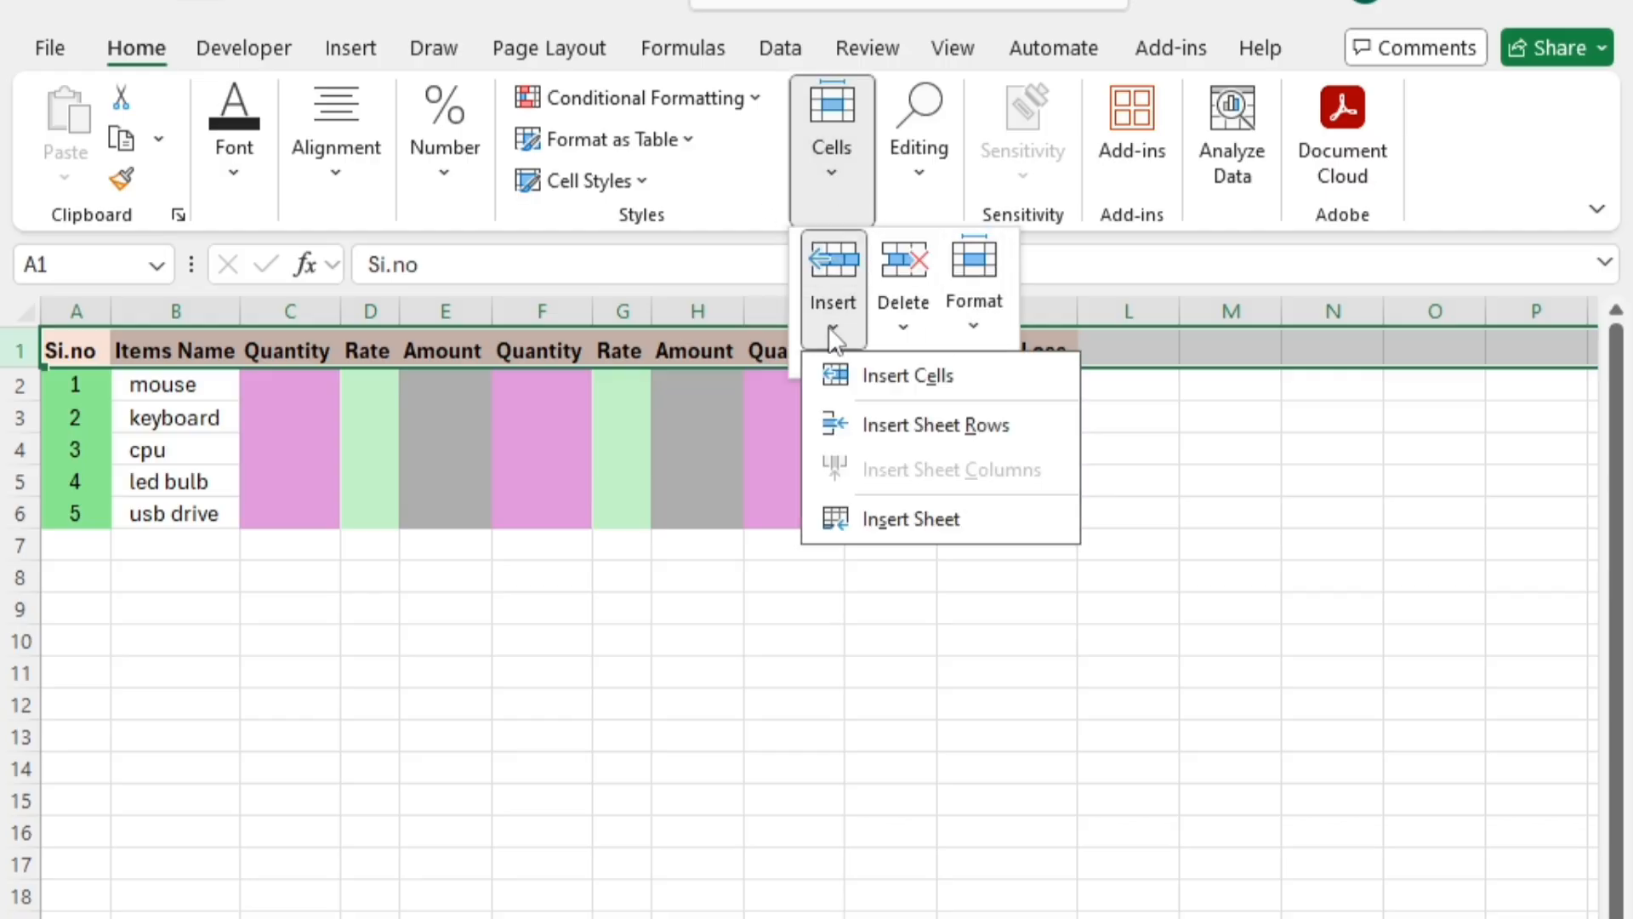
{"action": "left_click", "coordinate": [912, 426]}
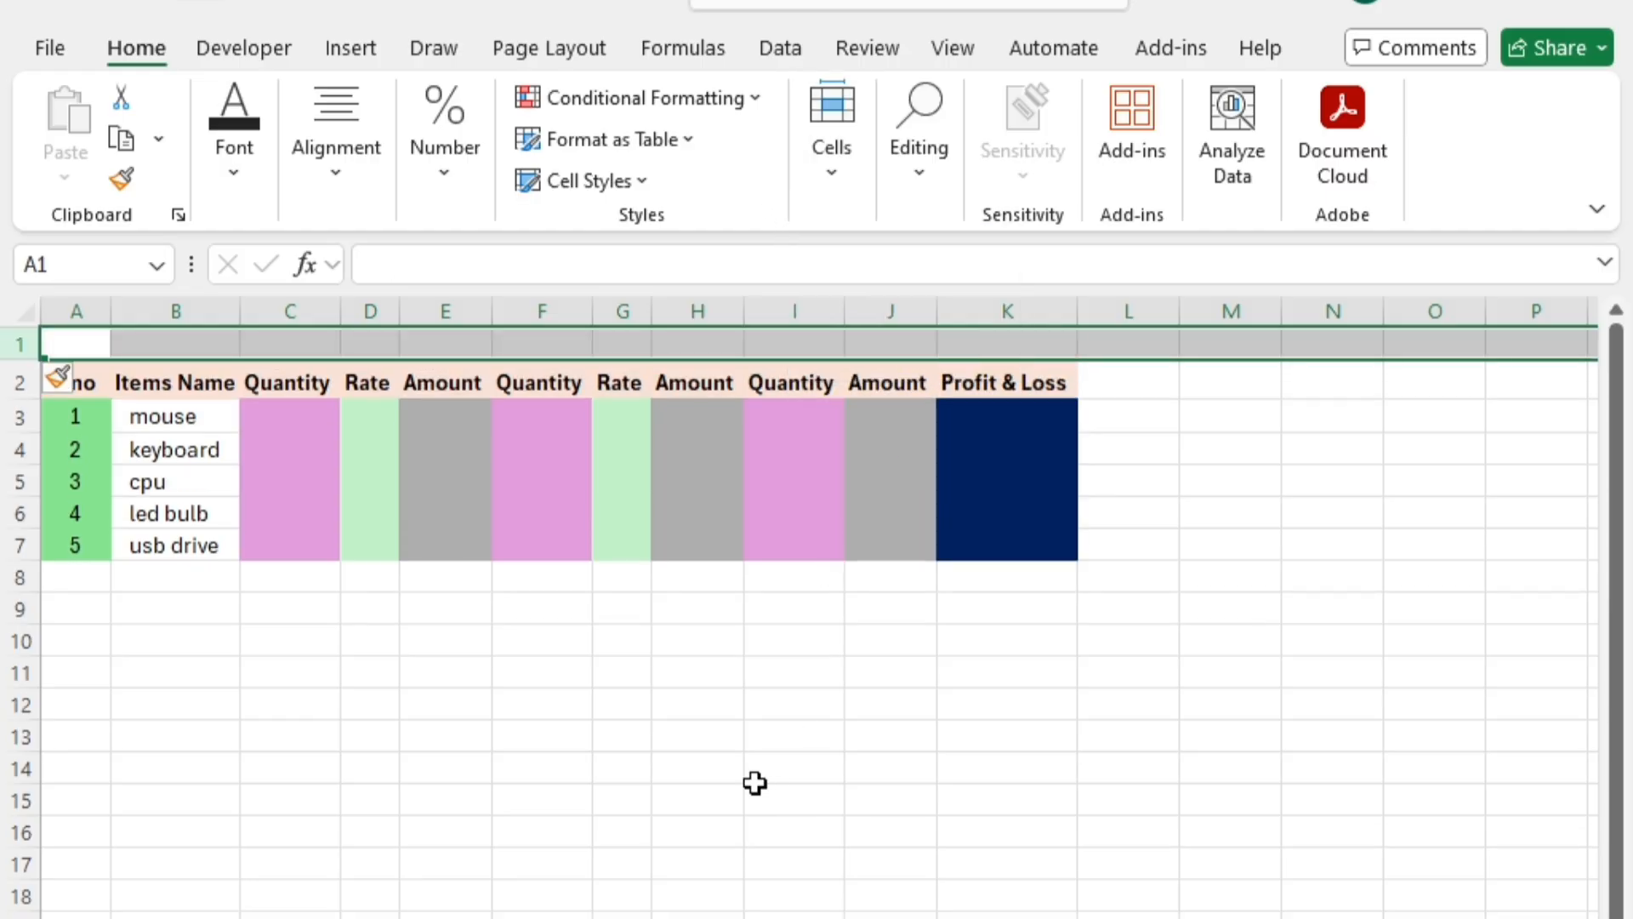
{"action": "left_click", "coordinate": [760, 776]}
Merge cells C1:E1 above the first Quantity, Rate and Amount headers into one cell
{"action": "left_click_drag", "start_coordinate": [294, 343], "coordinate": [426, 347]}
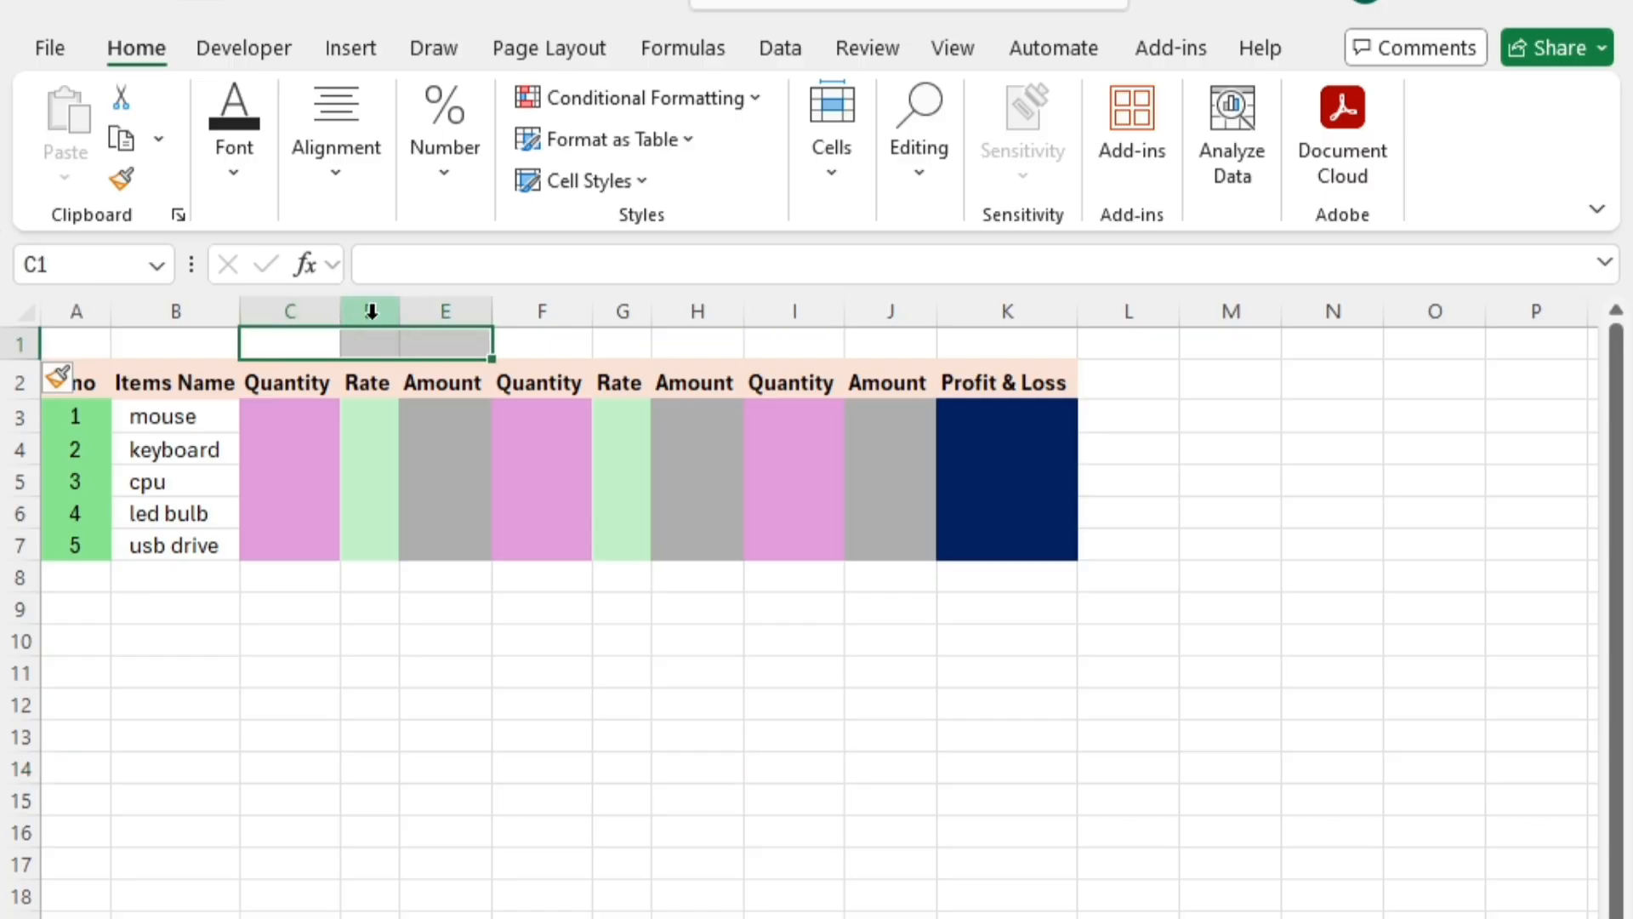
{"action": "left_click", "coordinate": [366, 189]}
{"action": "left_click", "coordinate": [624, 312]}
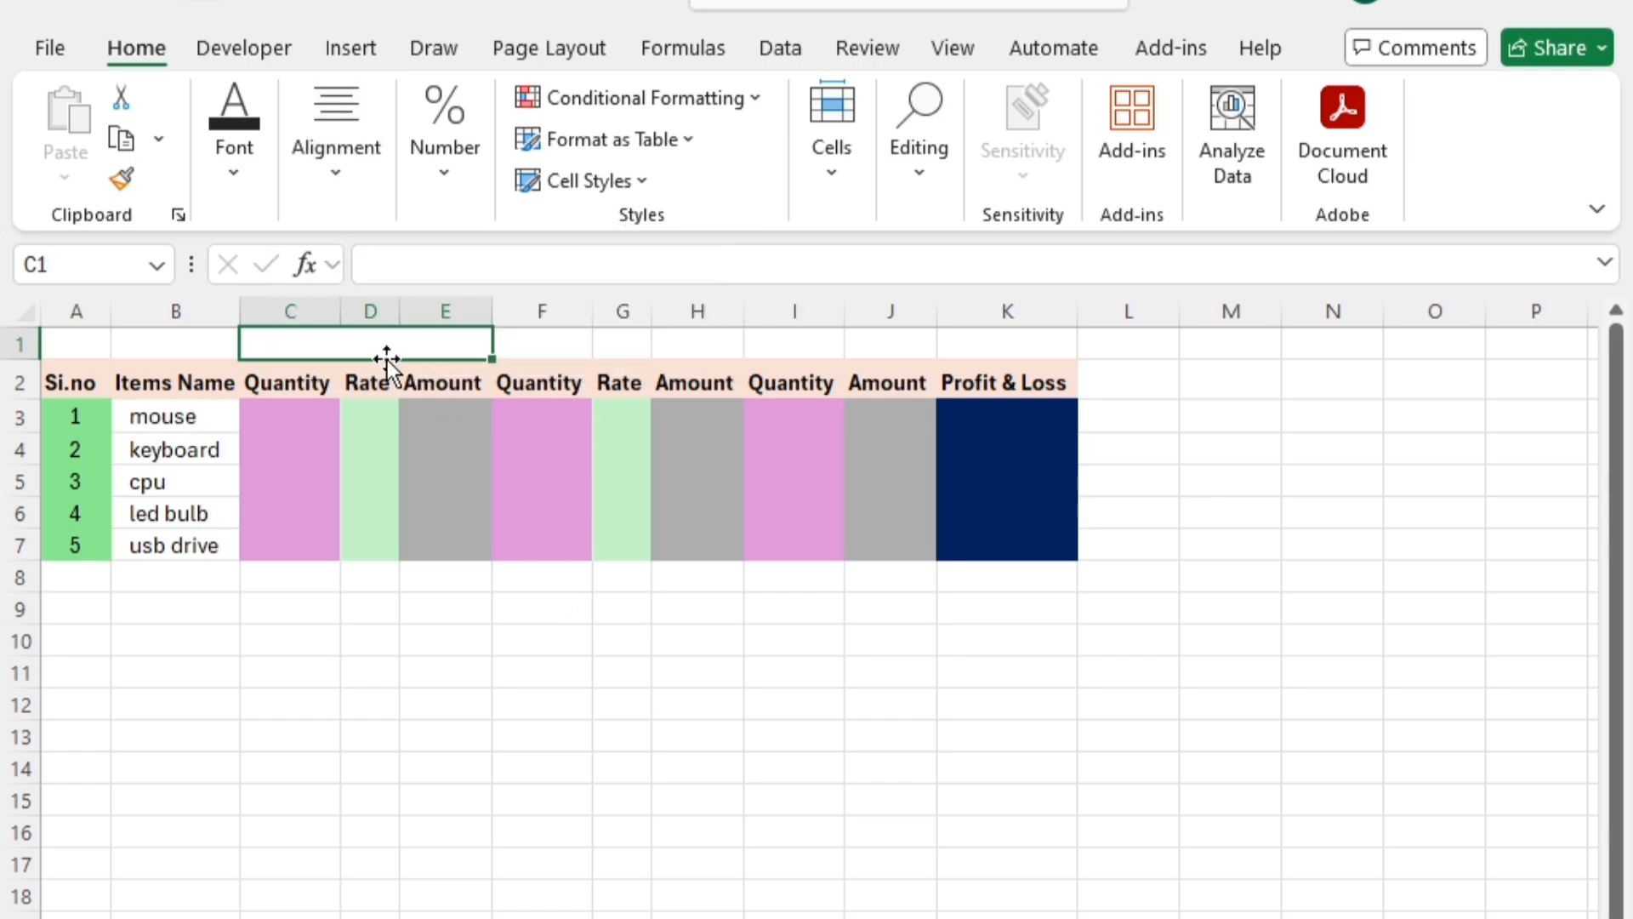
Enter the group heading "purchase" in the merged cell C1:E1
{"action": "type", "text": "pur"}
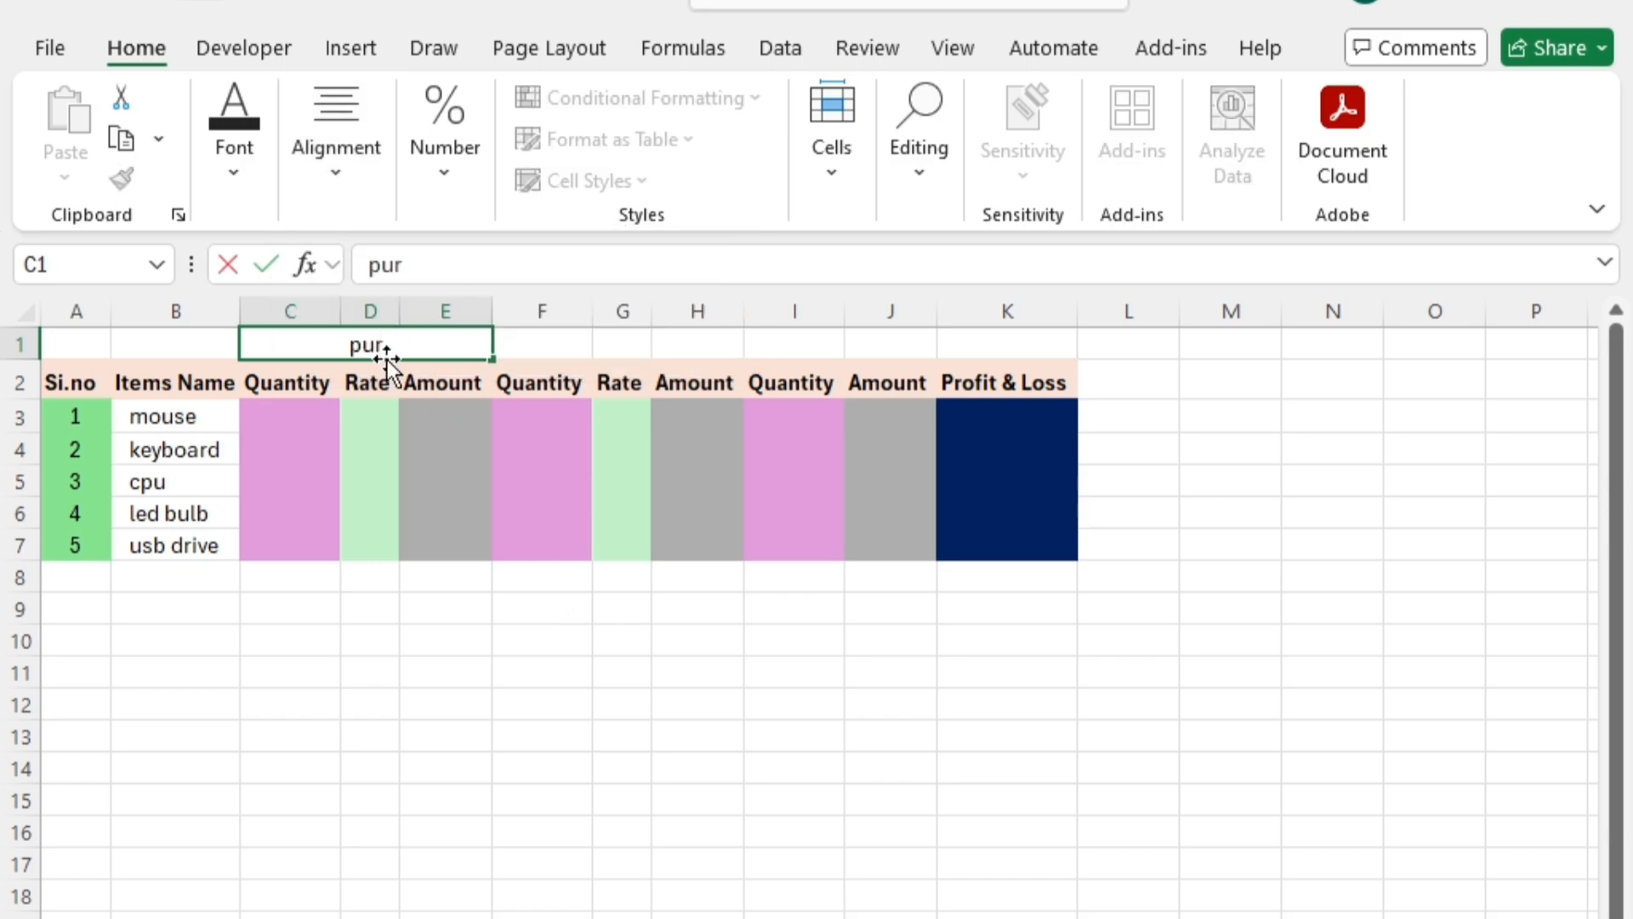
{"action": "type", "text": "chase"}
{"action": "left_click", "coordinate": [542, 914]}
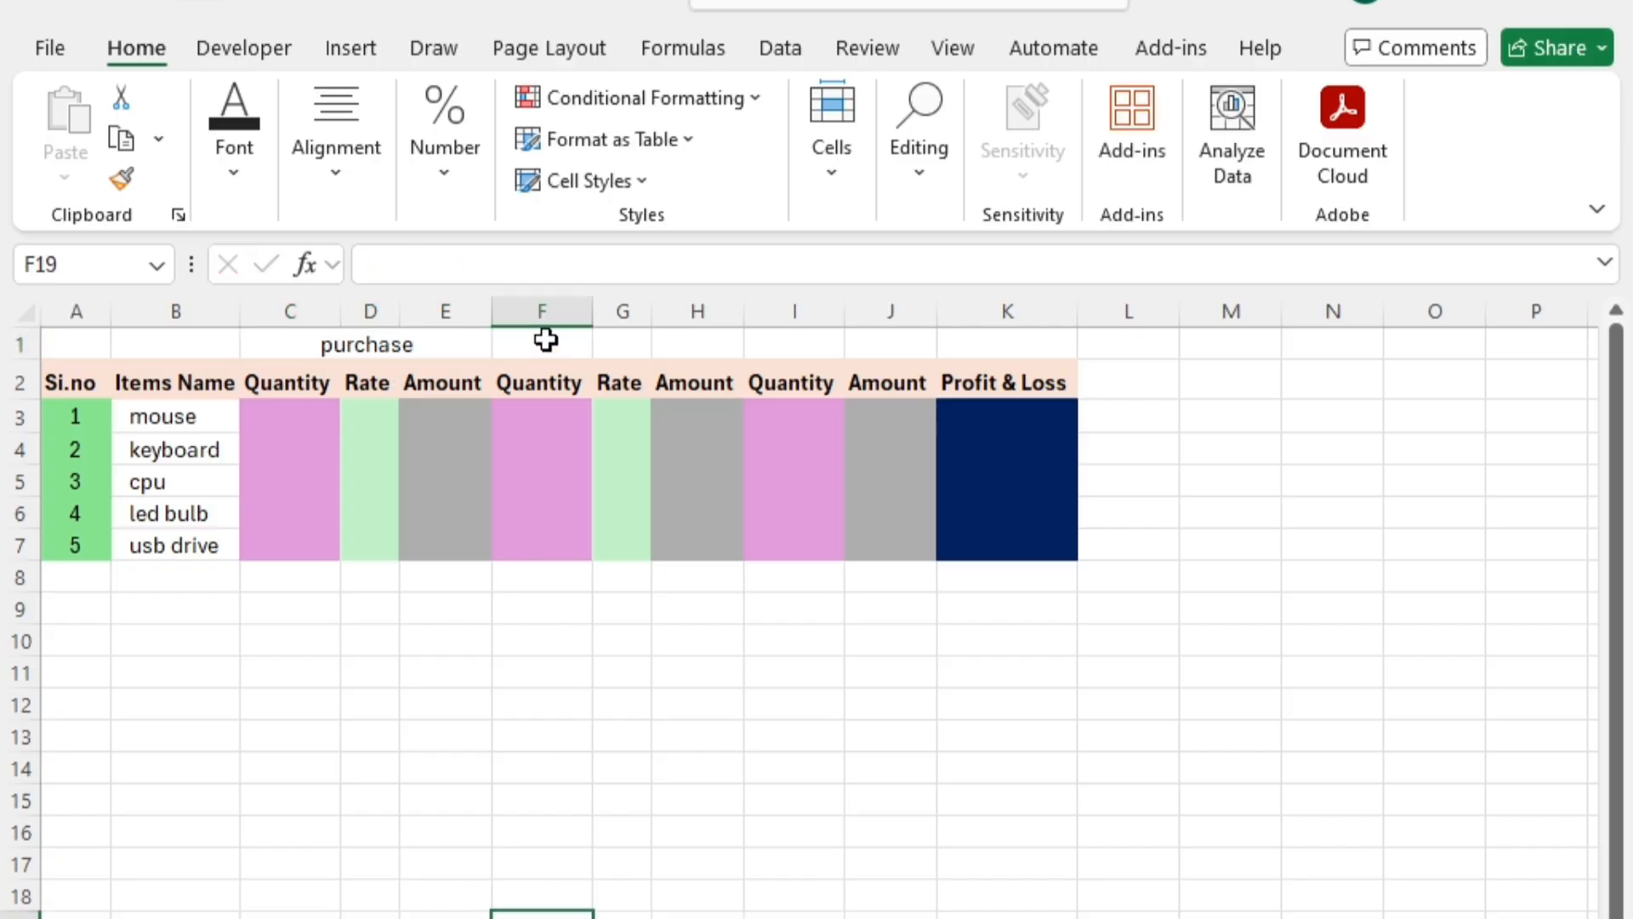
Merge and center cells F1:H1 and enter the group heading "sale" in them
{"action": "left_click_drag", "start_coordinate": [546, 339], "coordinate": [697, 344]}
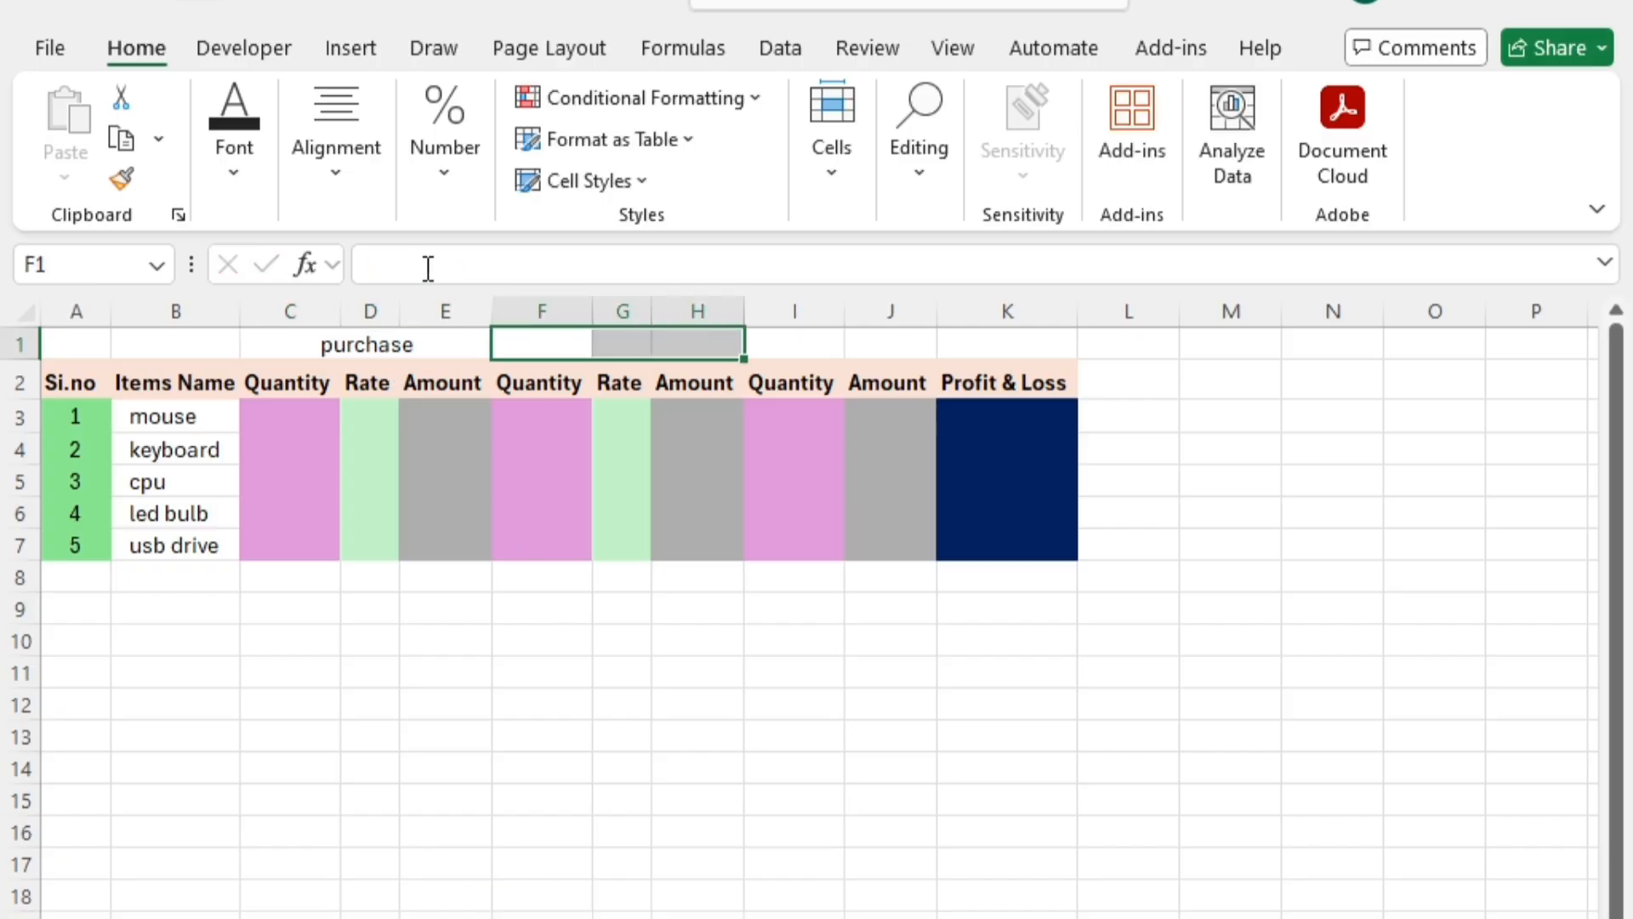
{"action": "left_click", "coordinate": [379, 169]}
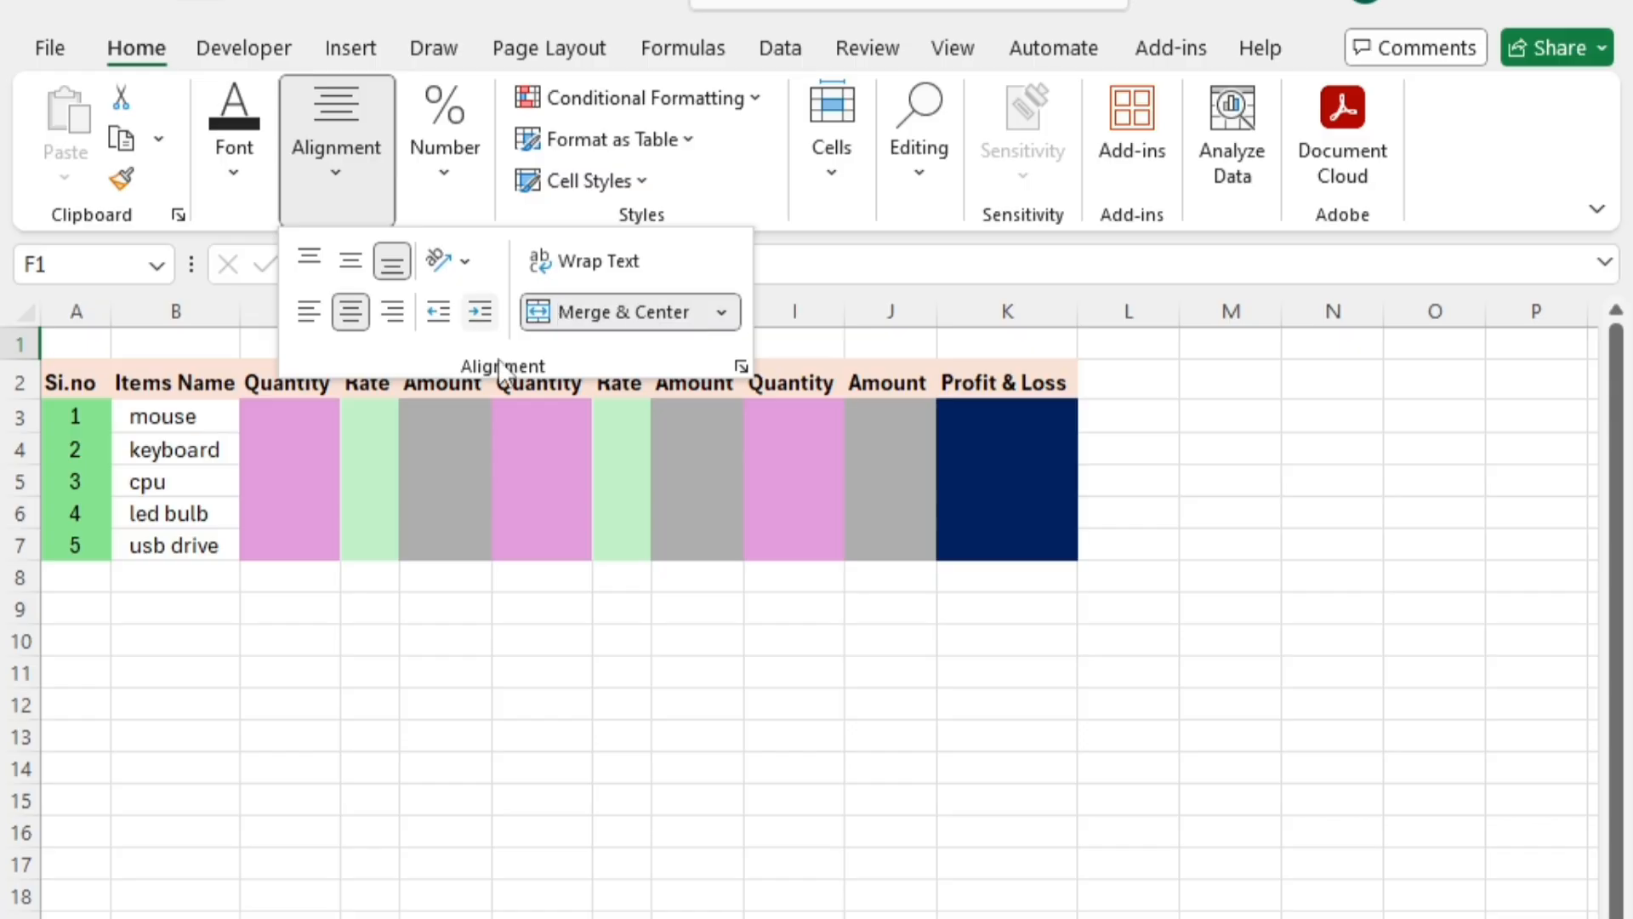
{"action": "double_click", "coordinate": [549, 338]}
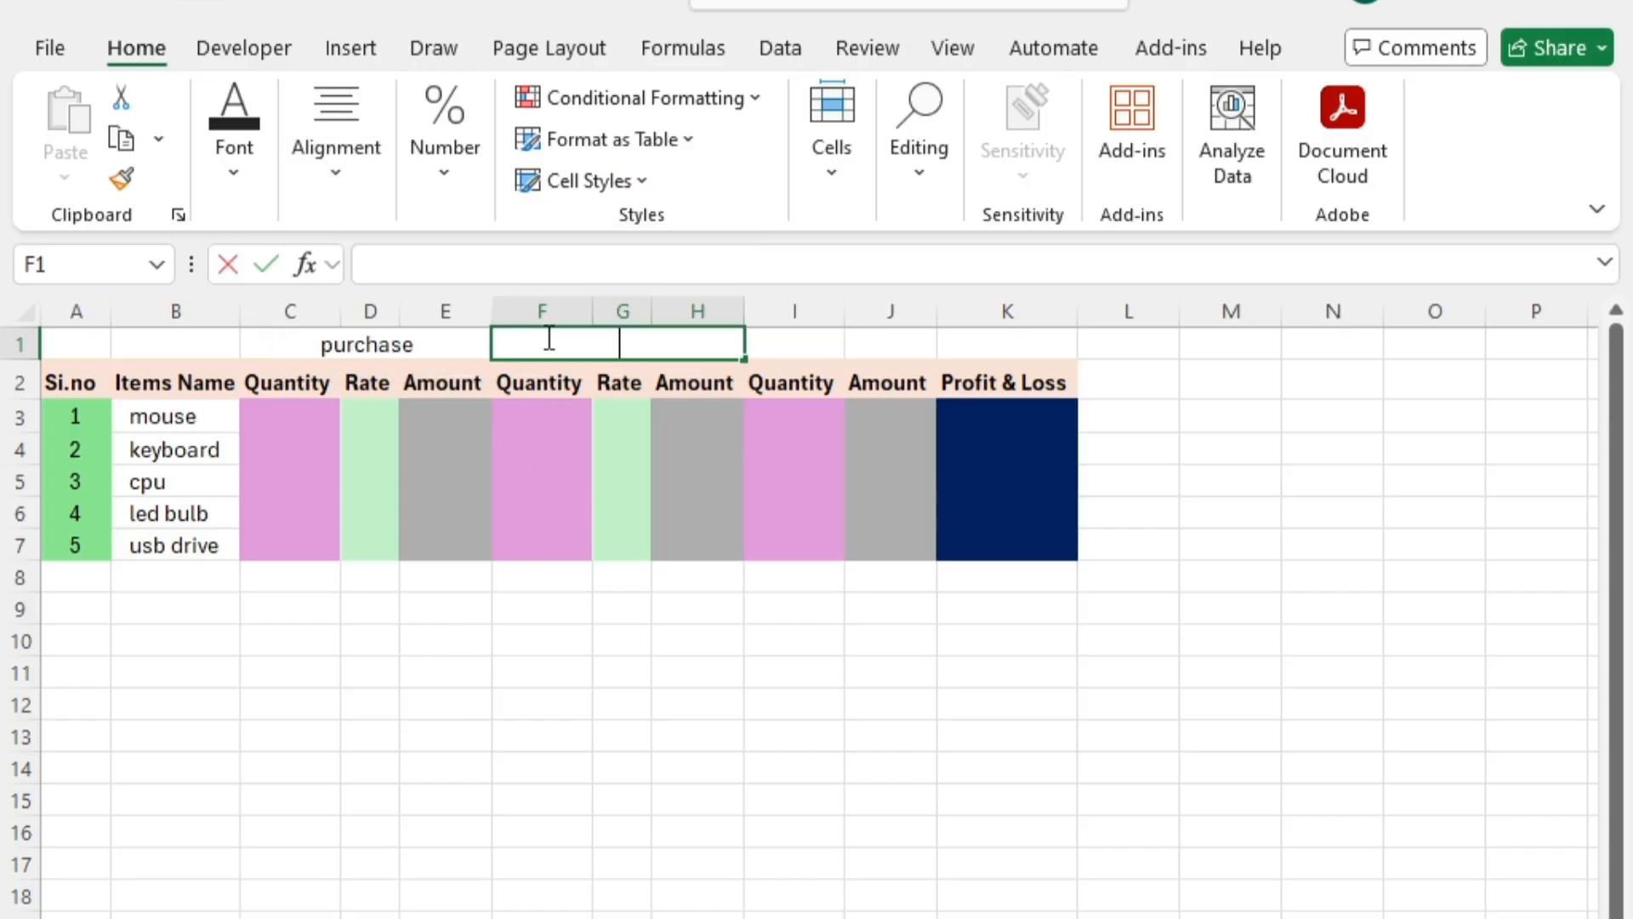
{"action": "type", "text": "sa"}
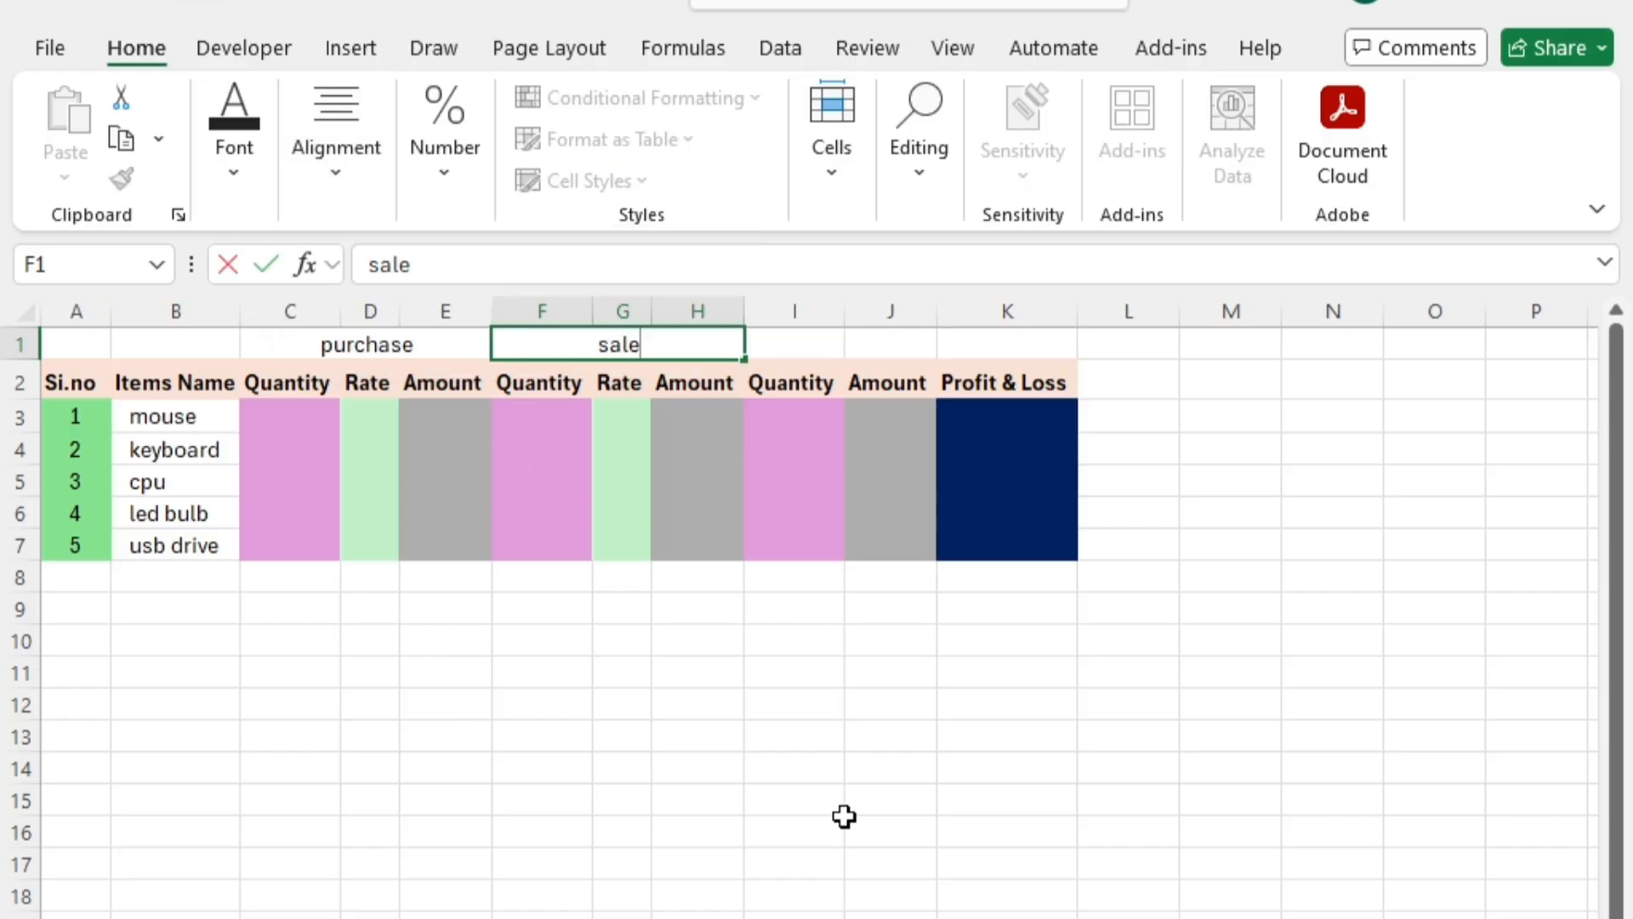
{"action": "type", "text": "le"}
{"action": "left_click", "coordinate": [845, 818]}
Merge and center cells I1:J1 above the last Quantity and Amount headers and enter the heading "closing stock"
{"action": "left_click_drag", "start_coordinate": [822, 335], "coordinate": [959, 343]}
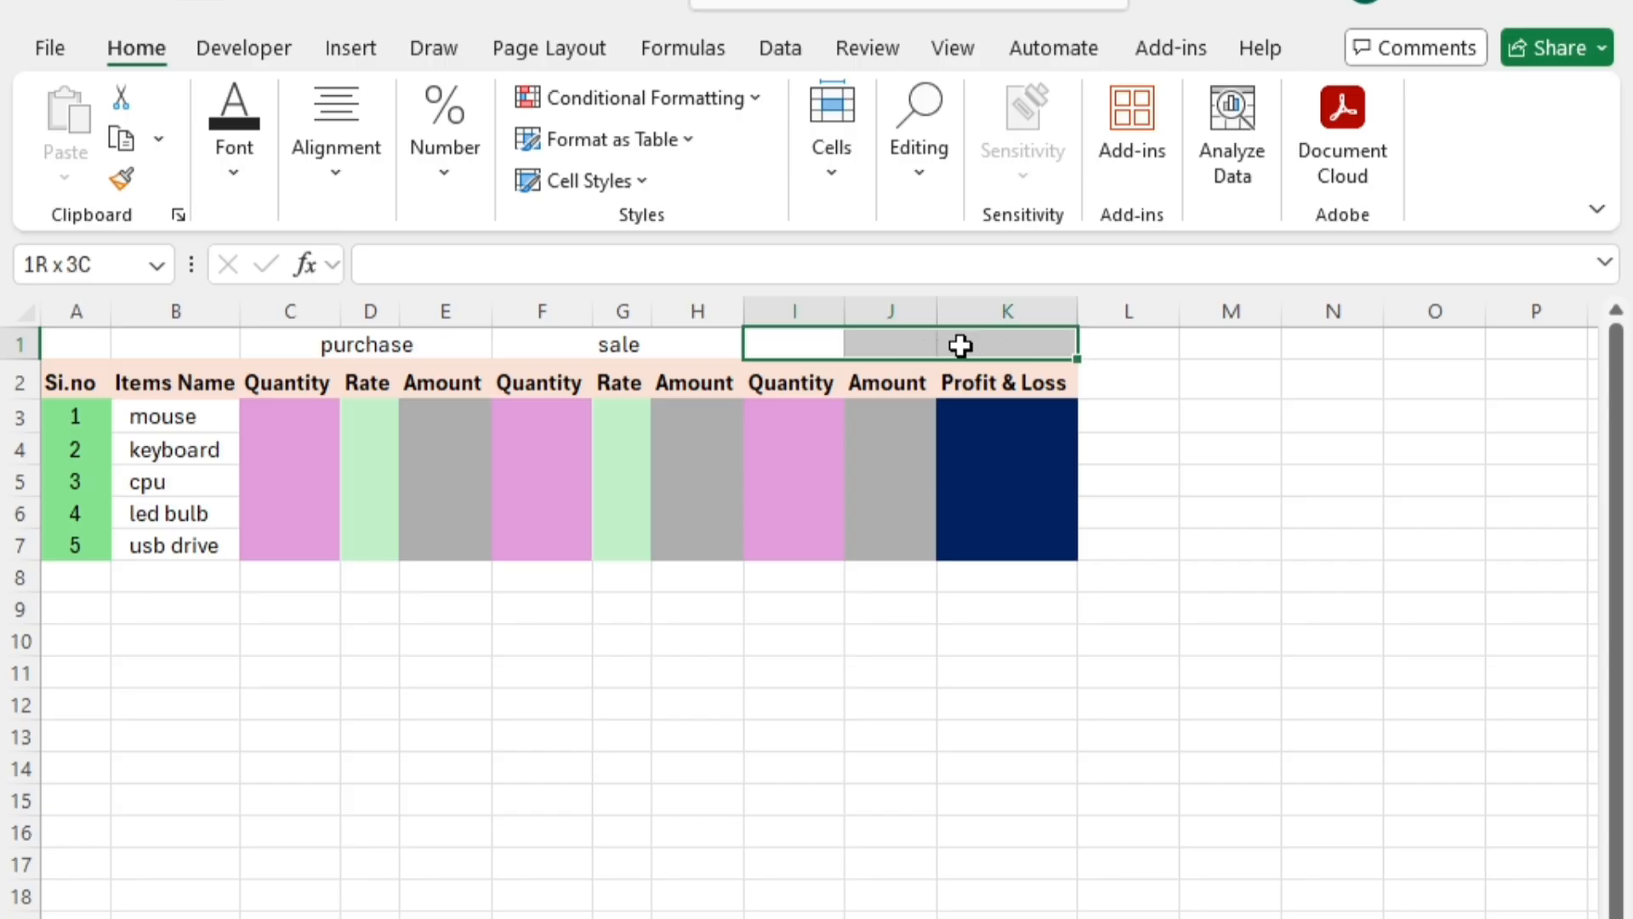
{"action": "left_click", "coordinate": [881, 344]}
{"action": "left_click", "coordinate": [799, 335]}
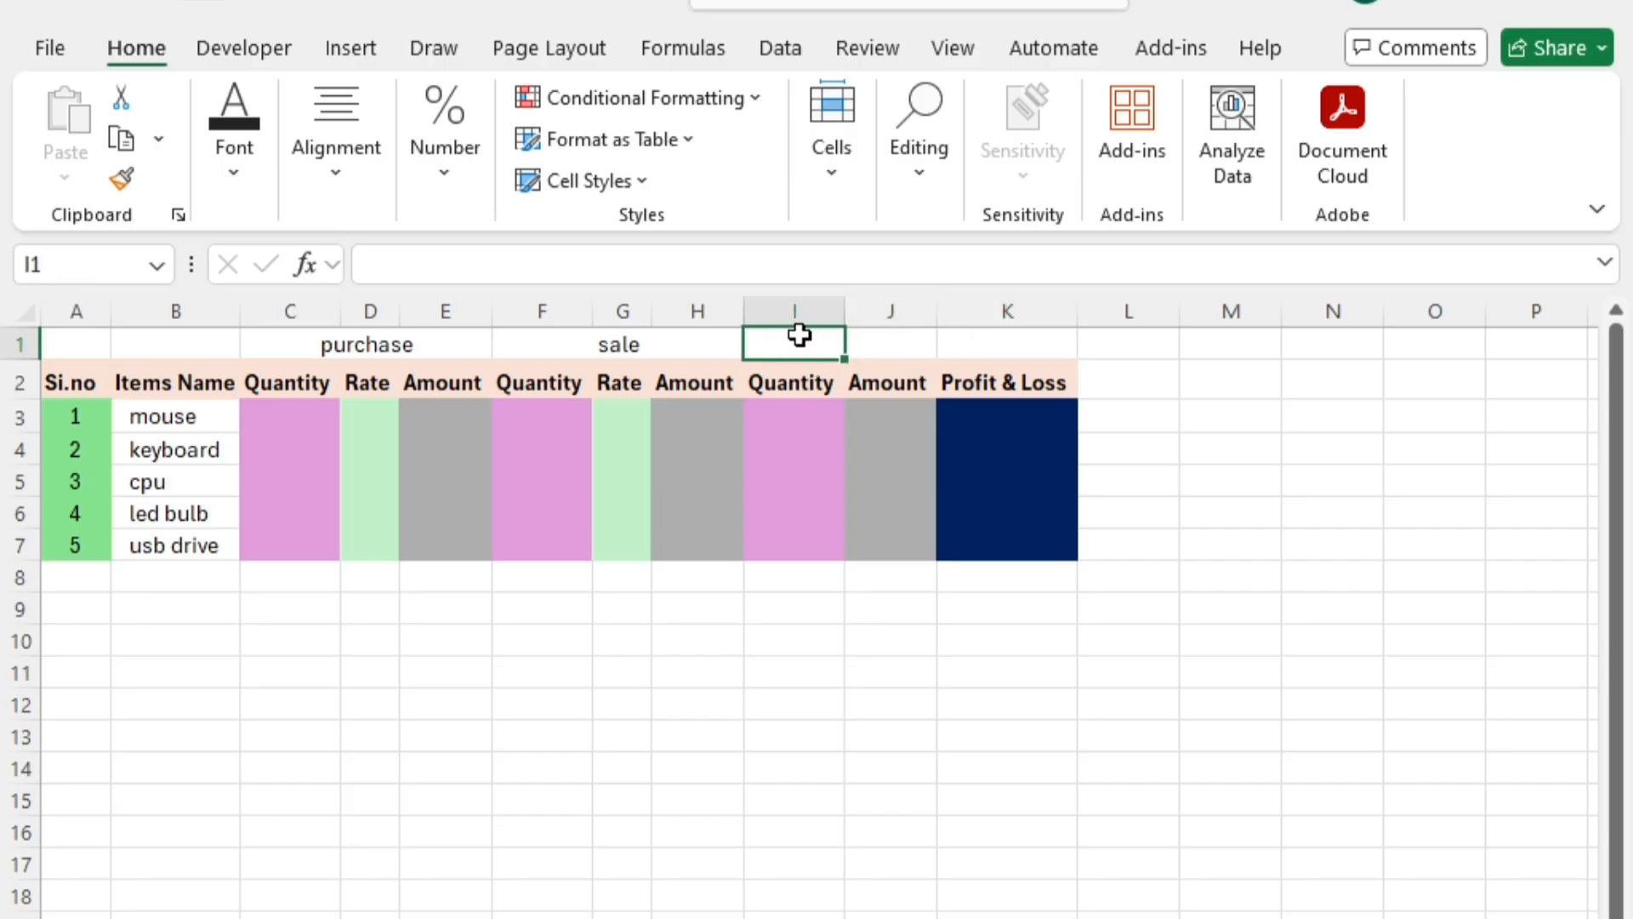
{"action": "left_click_drag", "start_coordinate": [819, 334], "coordinate": [880, 340]}
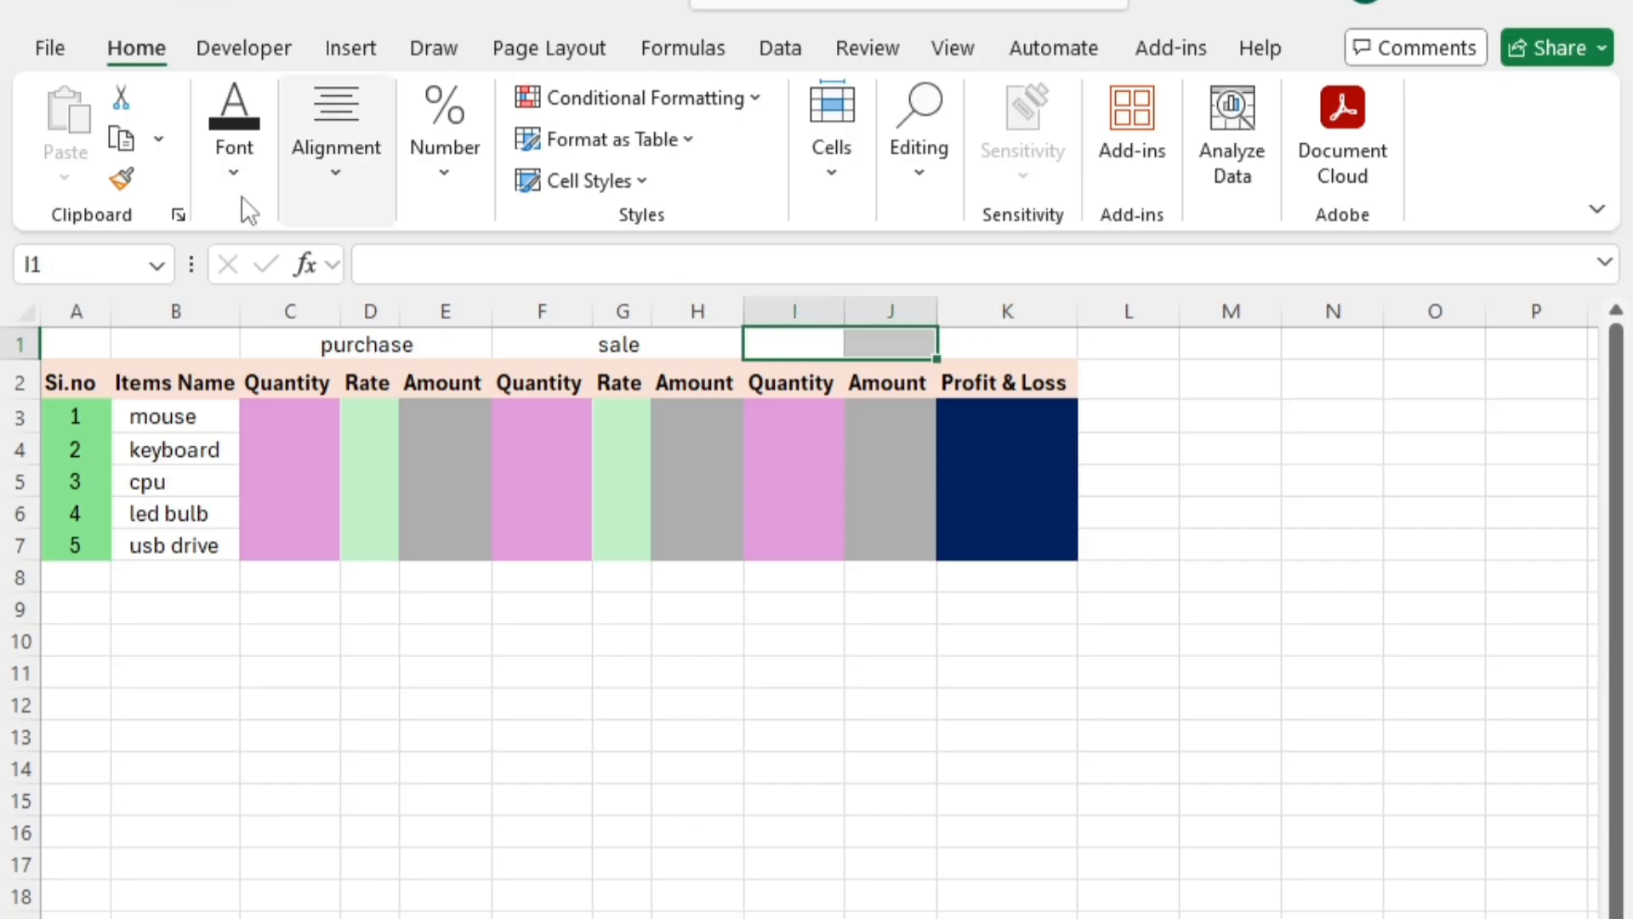
{"action": "left_click", "coordinate": [320, 179]}
{"action": "left_click", "coordinate": [541, 306]}
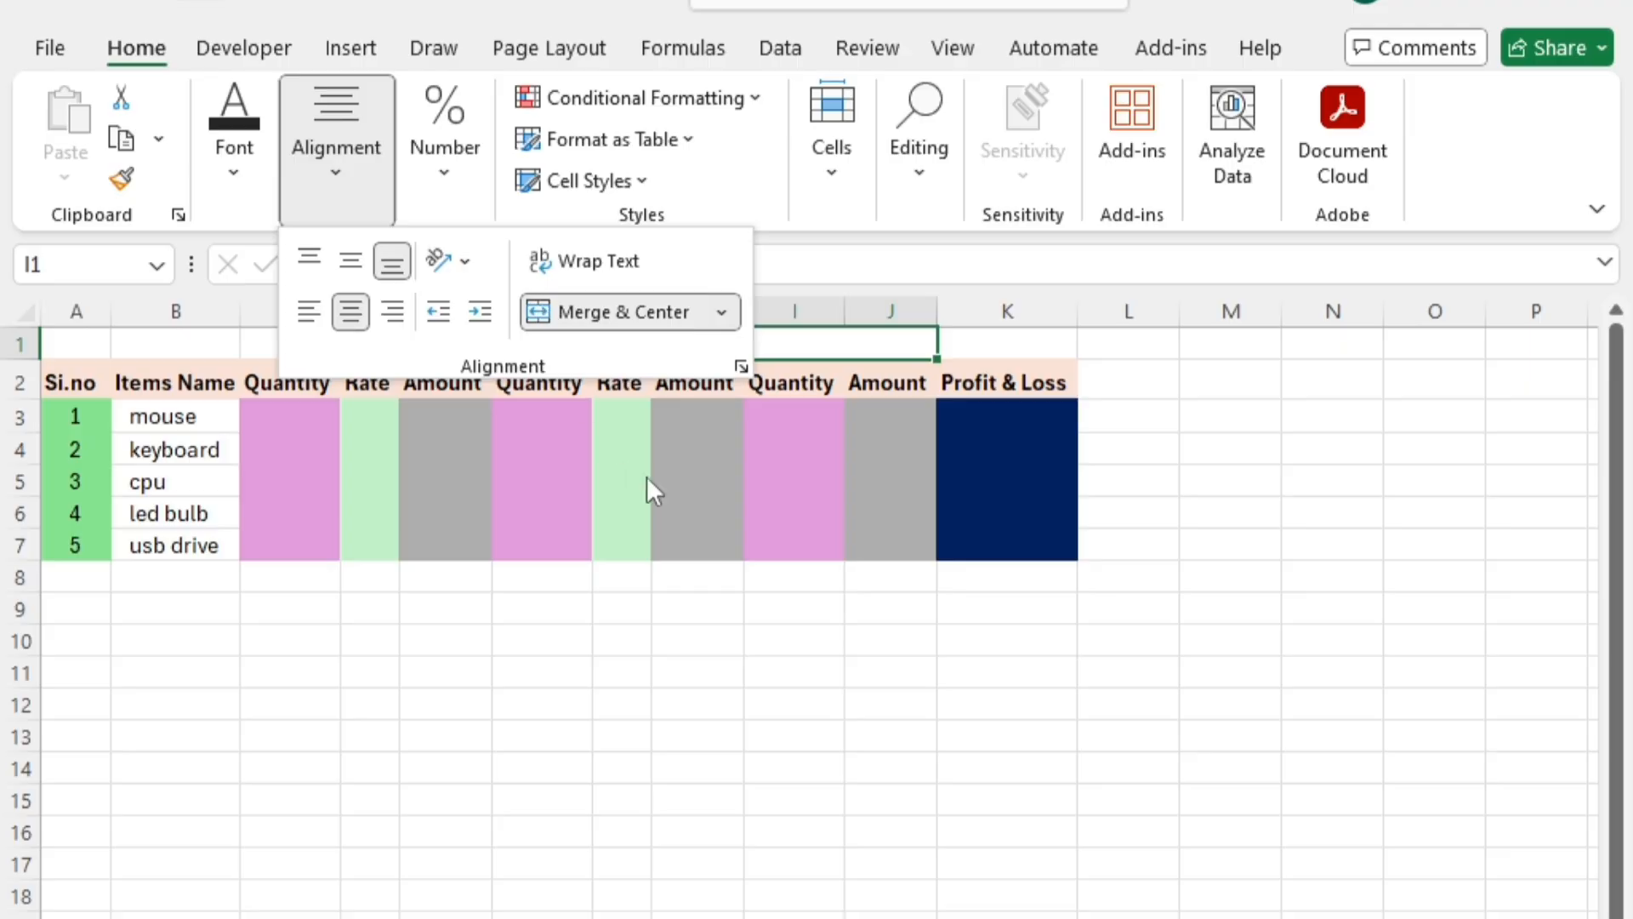
{"action": "left_click", "coordinate": [829, 345]}
{"action": "type", "text": "cl"}
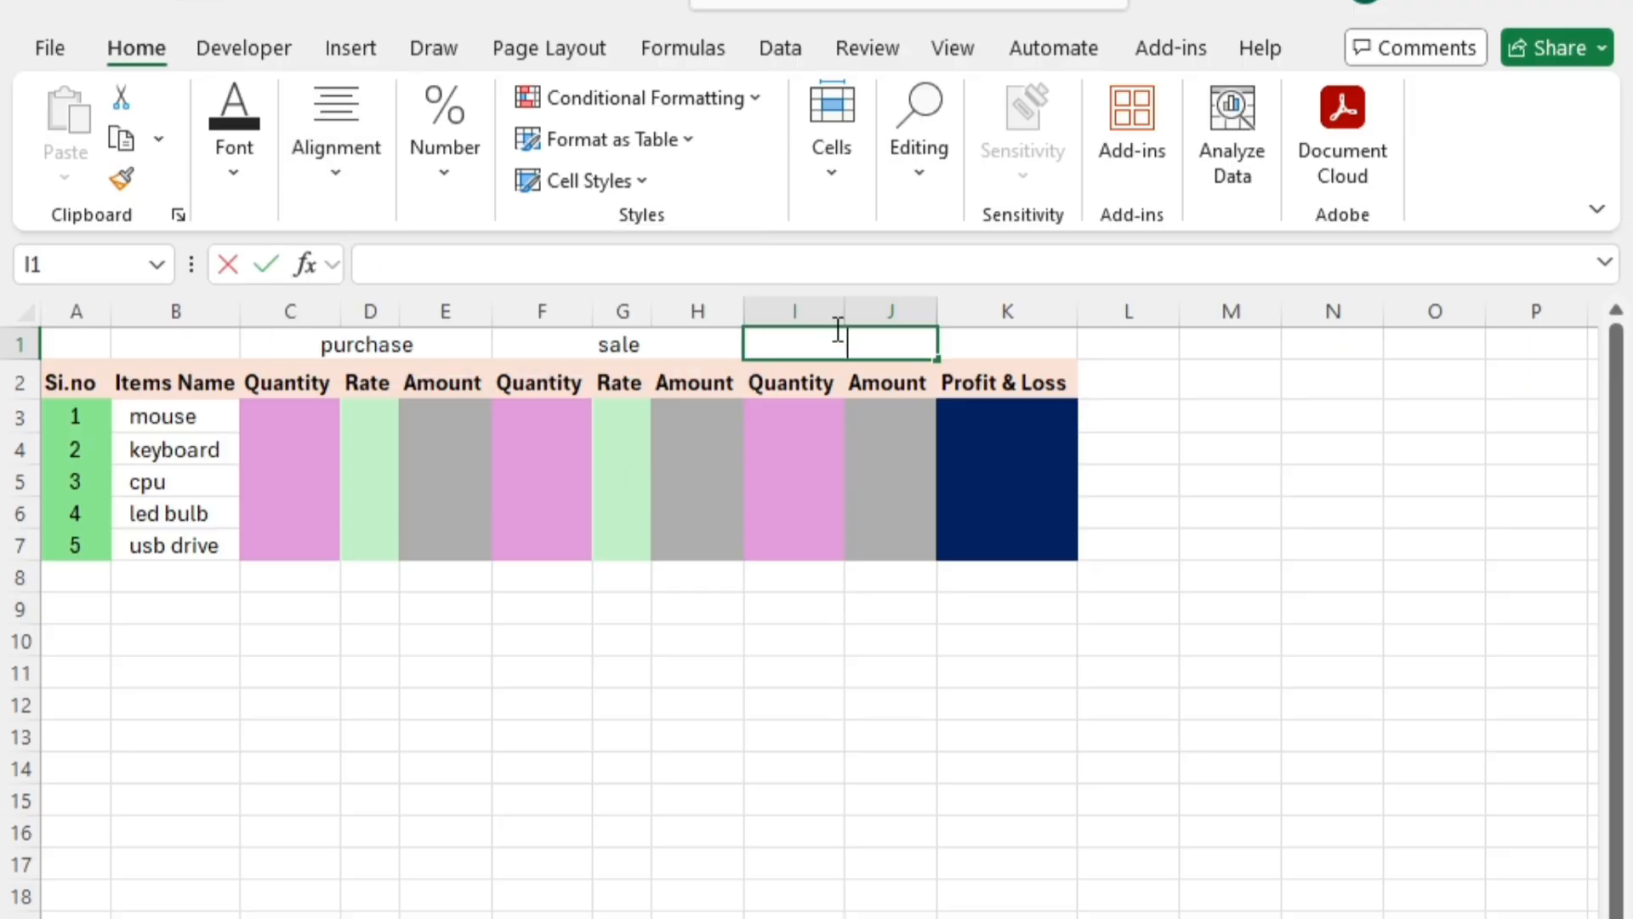
{"action": "type", "text": "osin"}
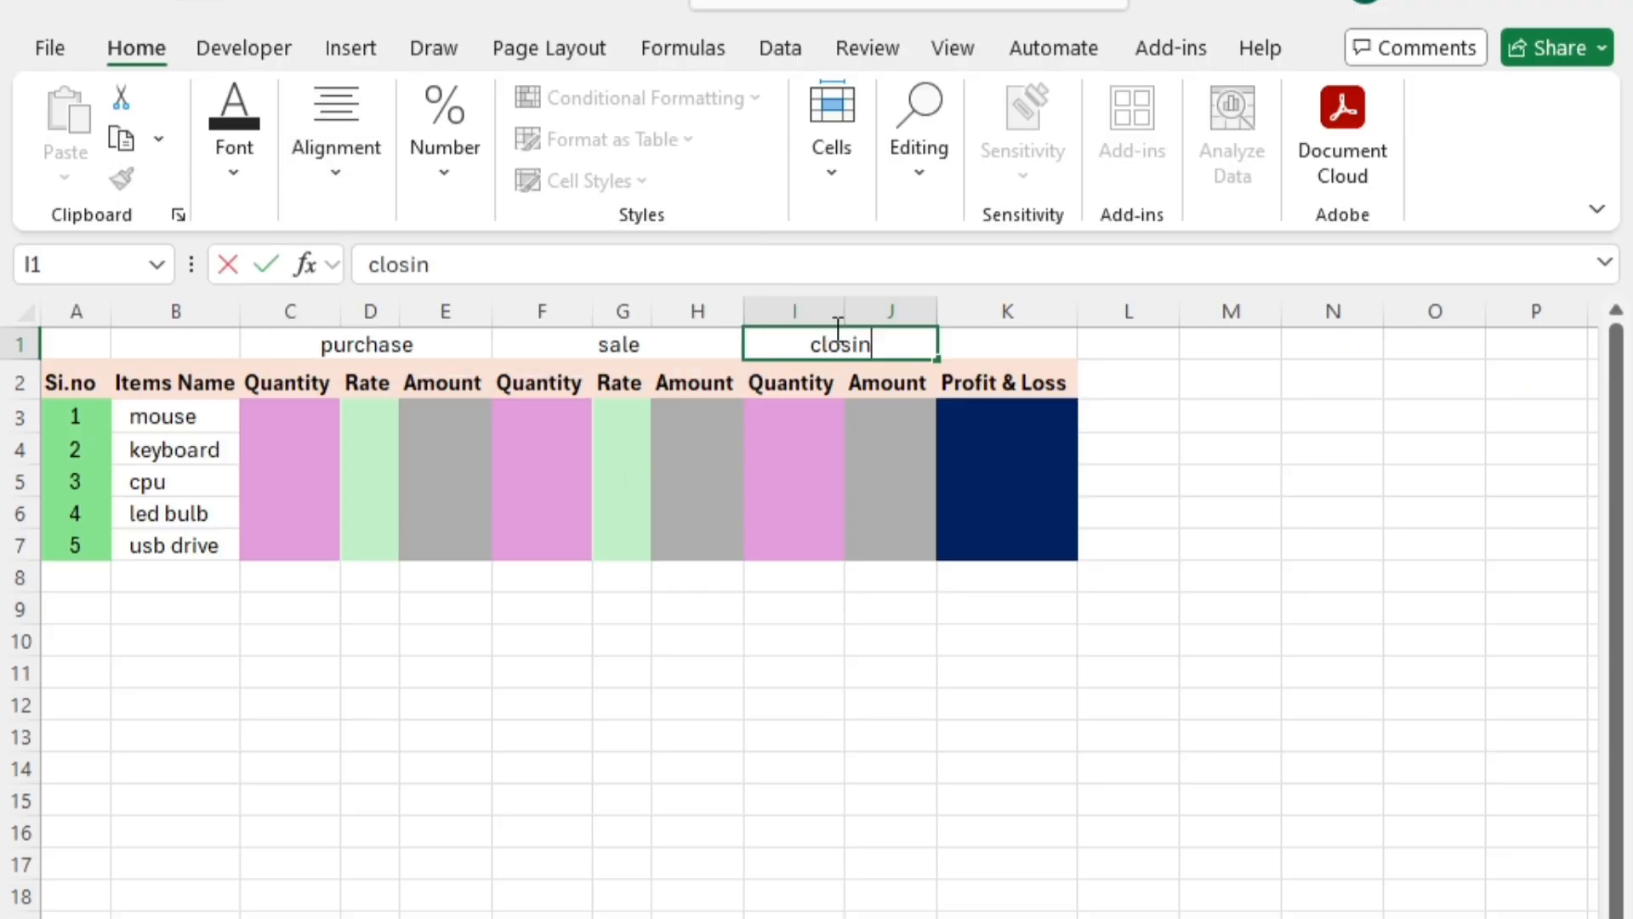
{"action": "type", "text": "g stock"}
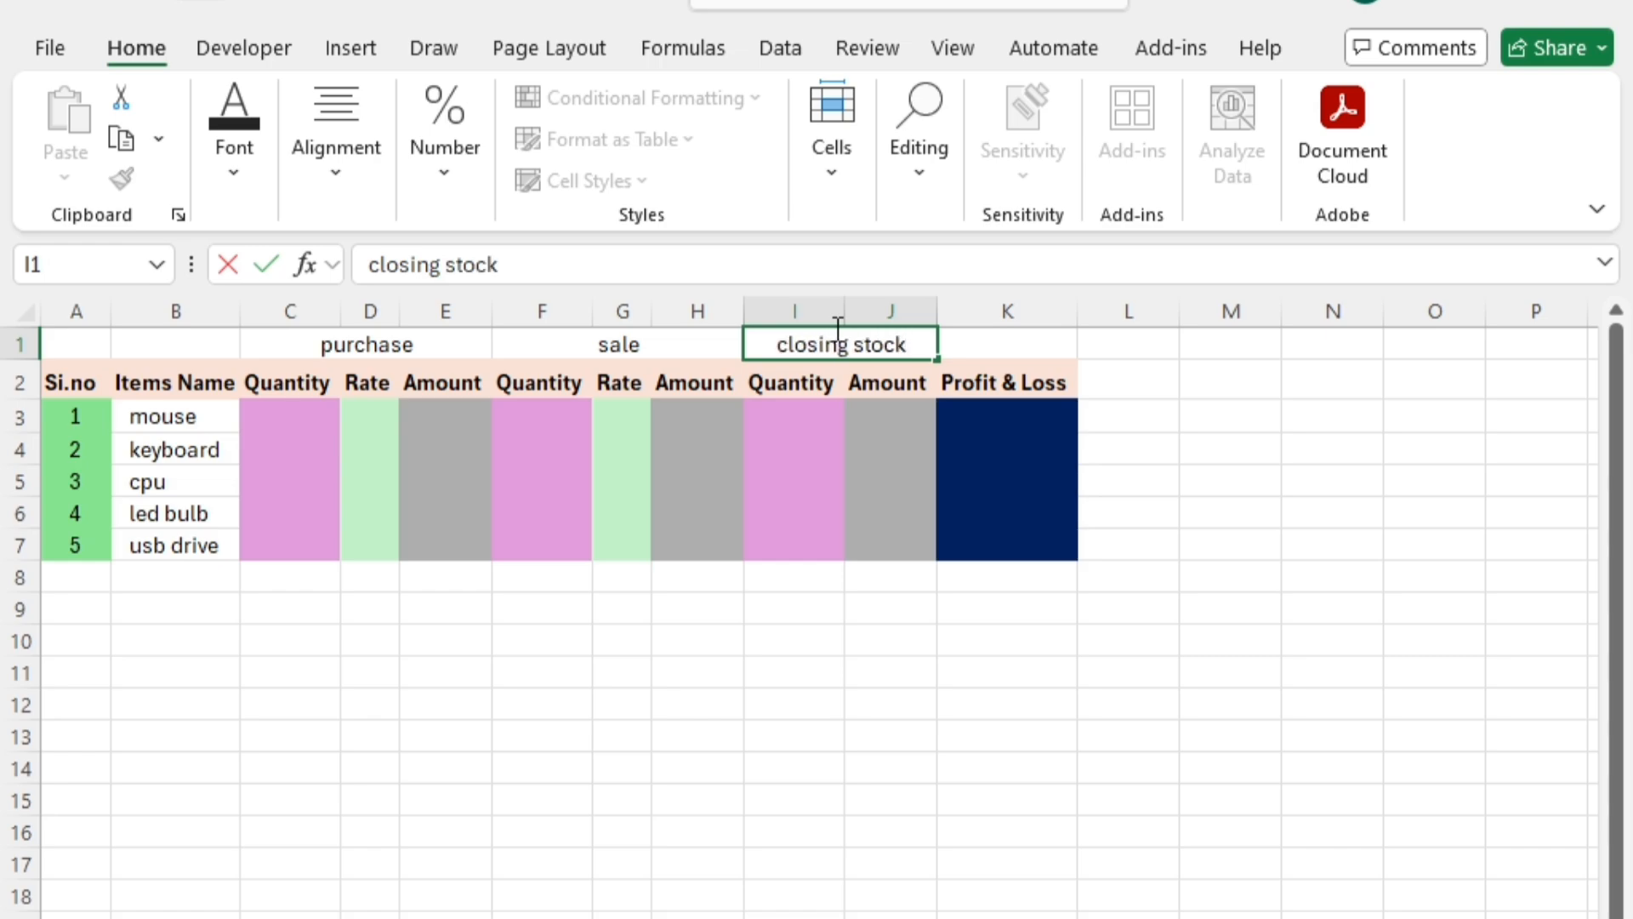
{"action": "left_click", "coordinate": [907, 705]}
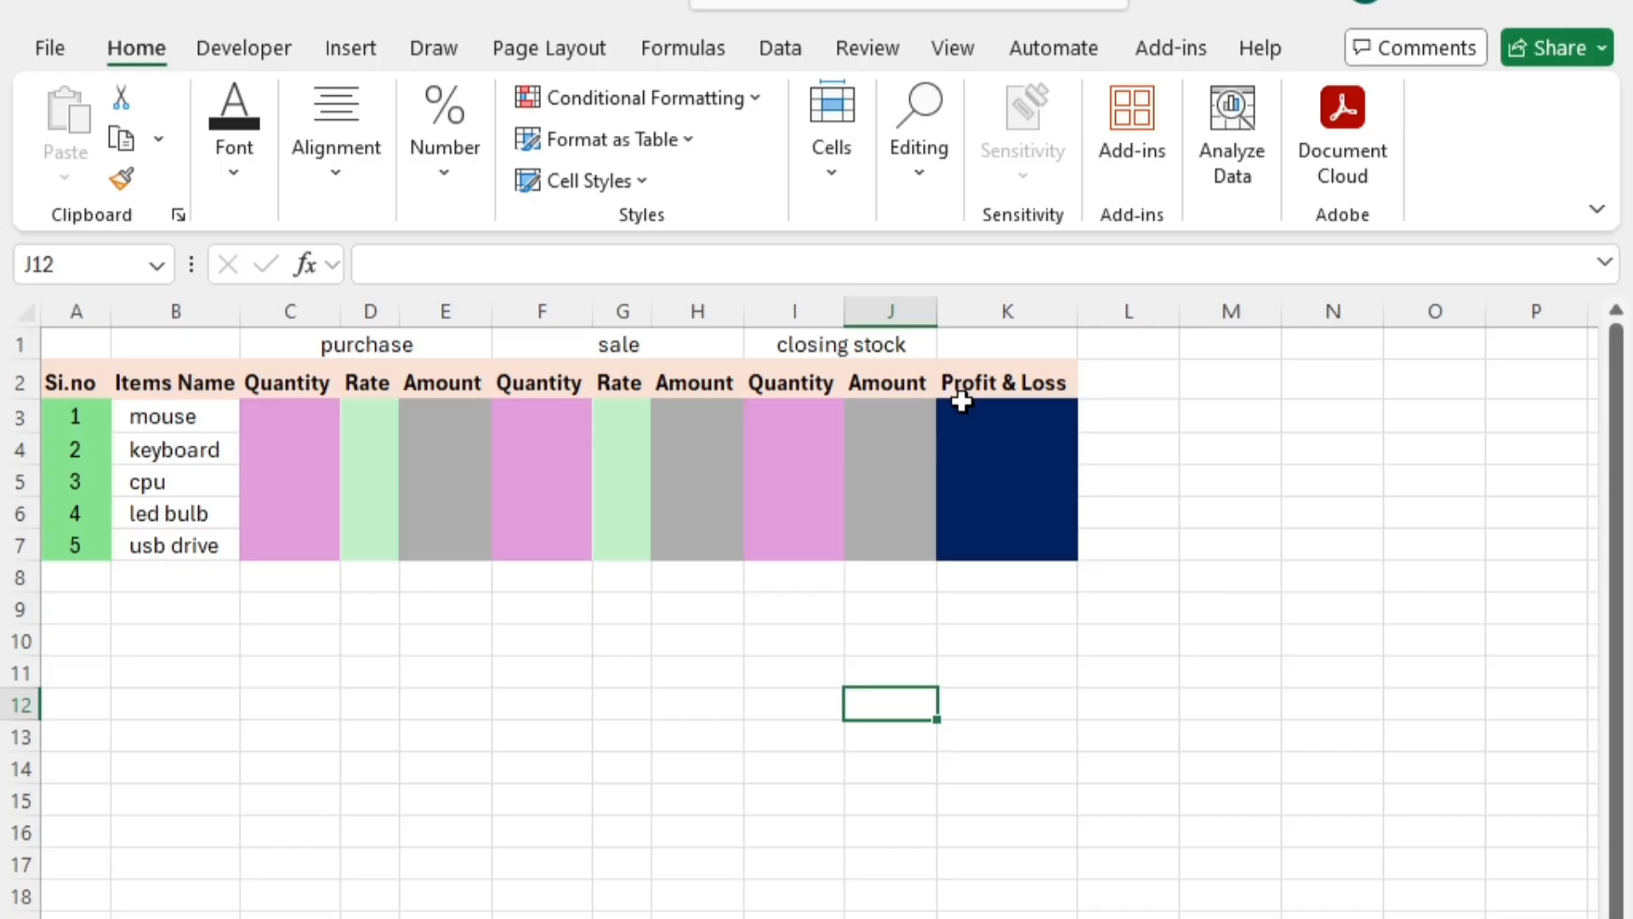
Merge and center the Profit & Loss header across K1:K2 and align its text to the vertical middle
{"action": "left_click_drag", "start_coordinate": [969, 348], "coordinate": [969, 383]}
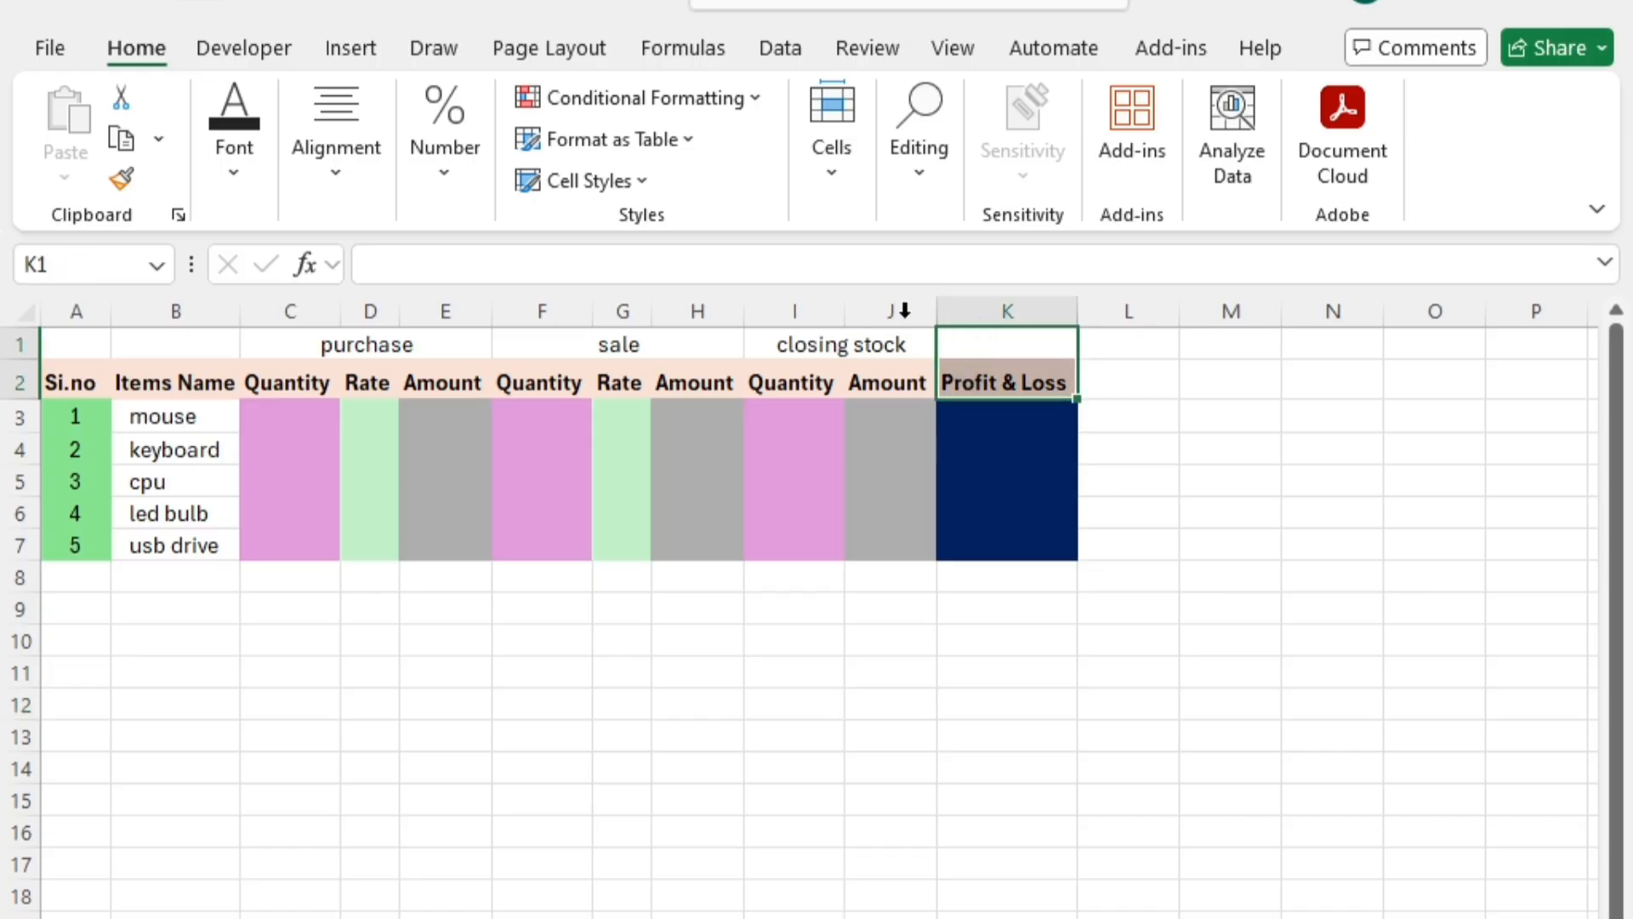
{"action": "left_click", "coordinate": [336, 149]}
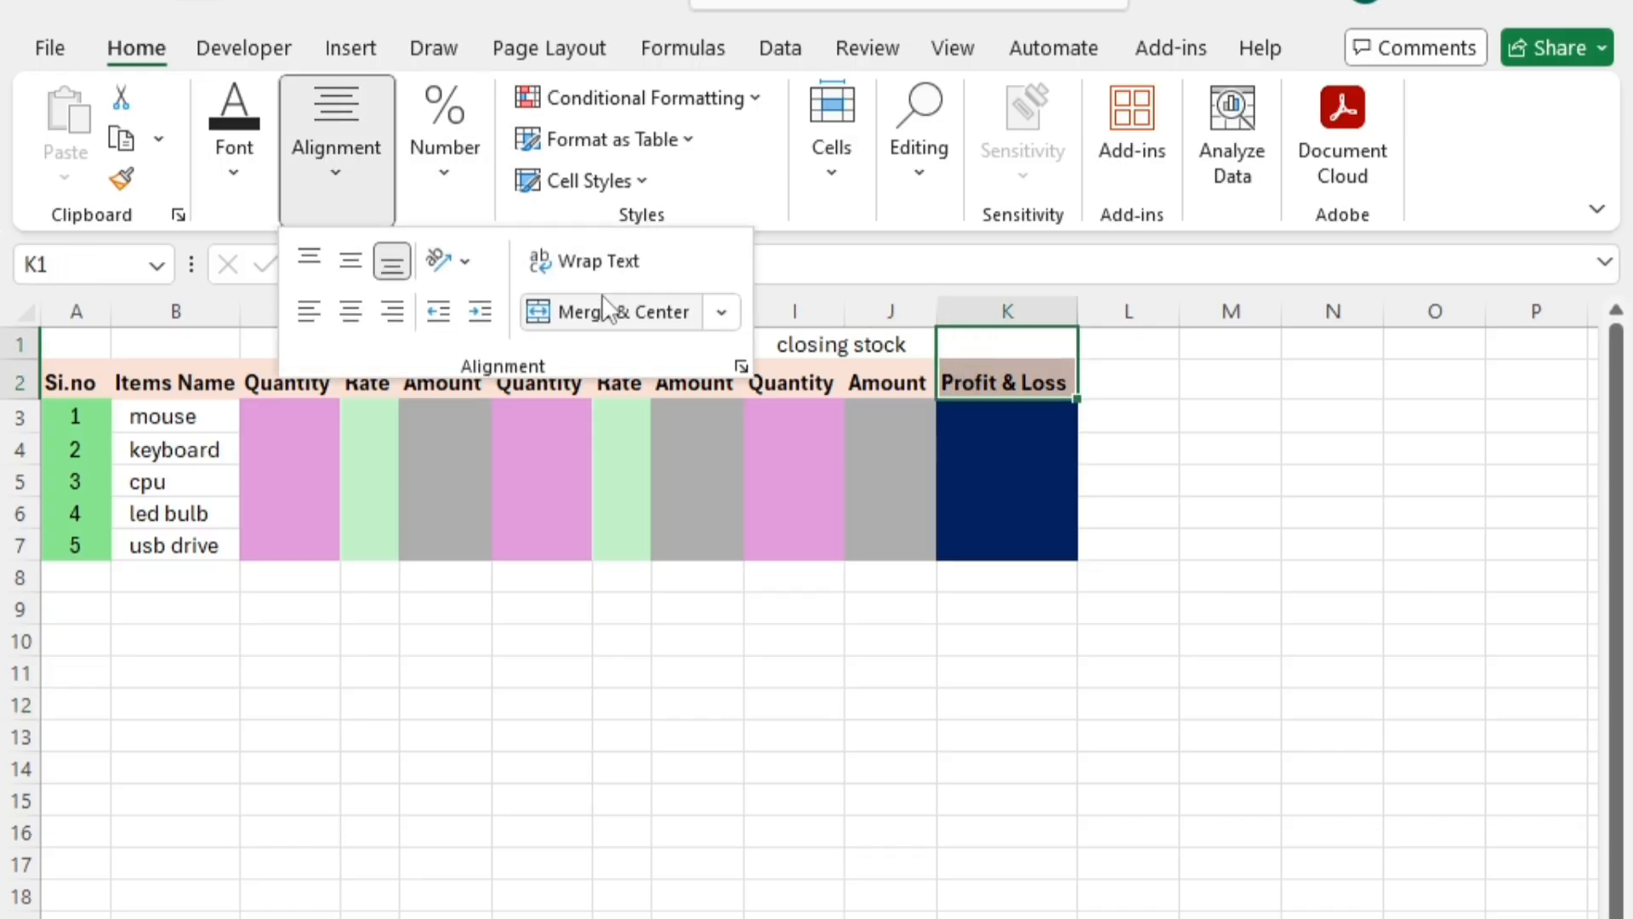
{"action": "left_click", "coordinate": [605, 318]}
{"action": "left_click", "coordinate": [606, 319]}
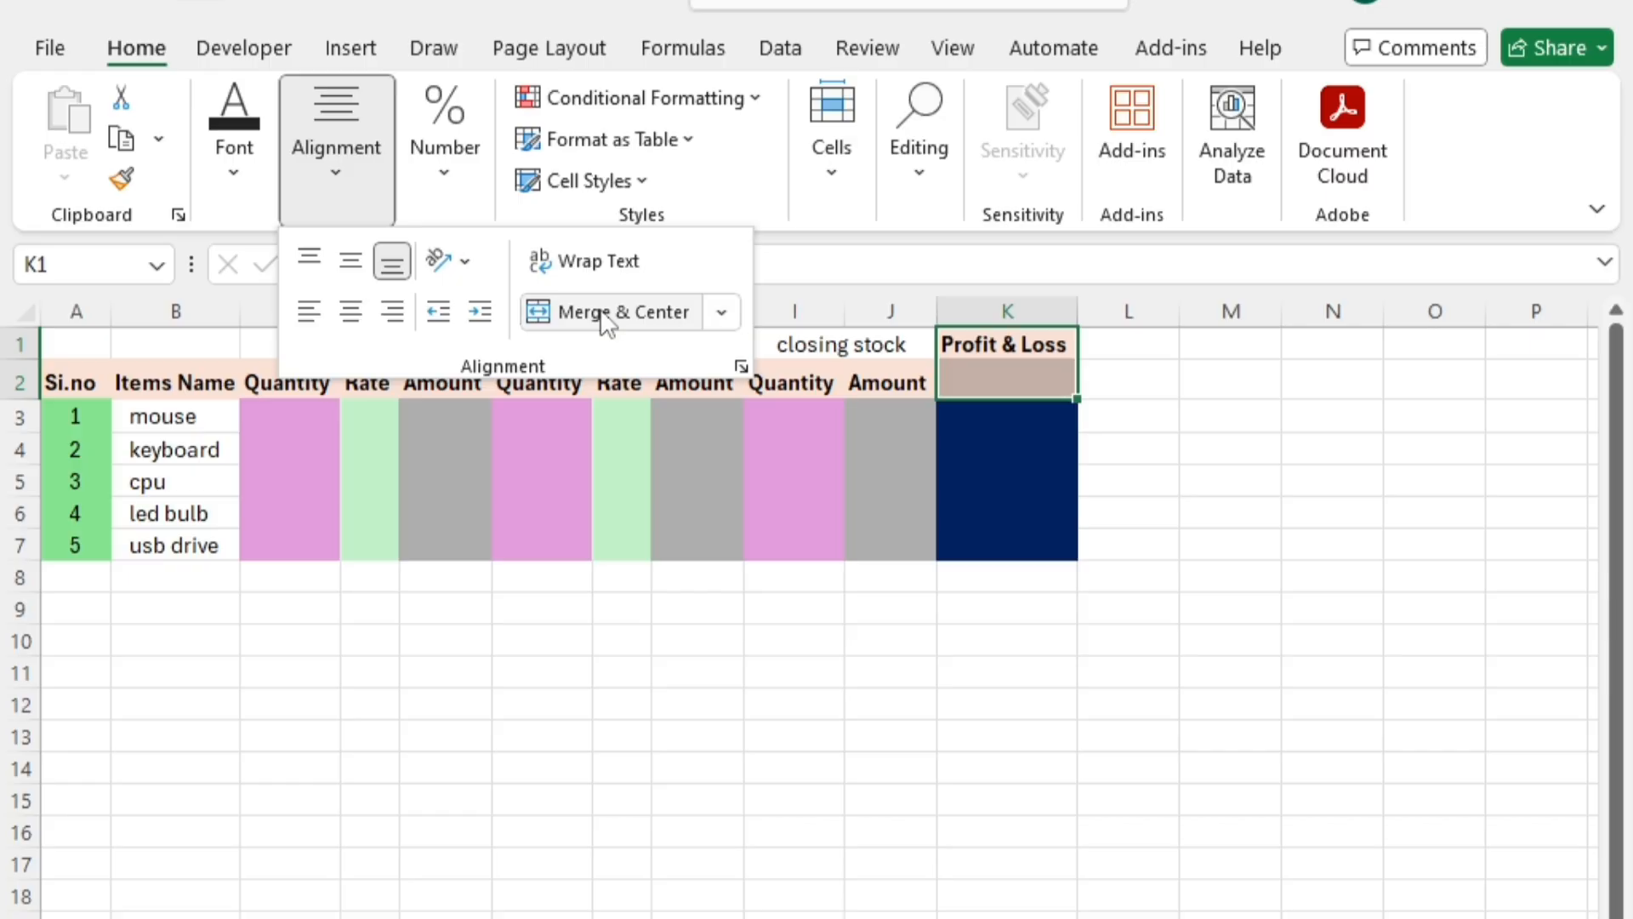
{"action": "left_click", "coordinate": [605, 318]}
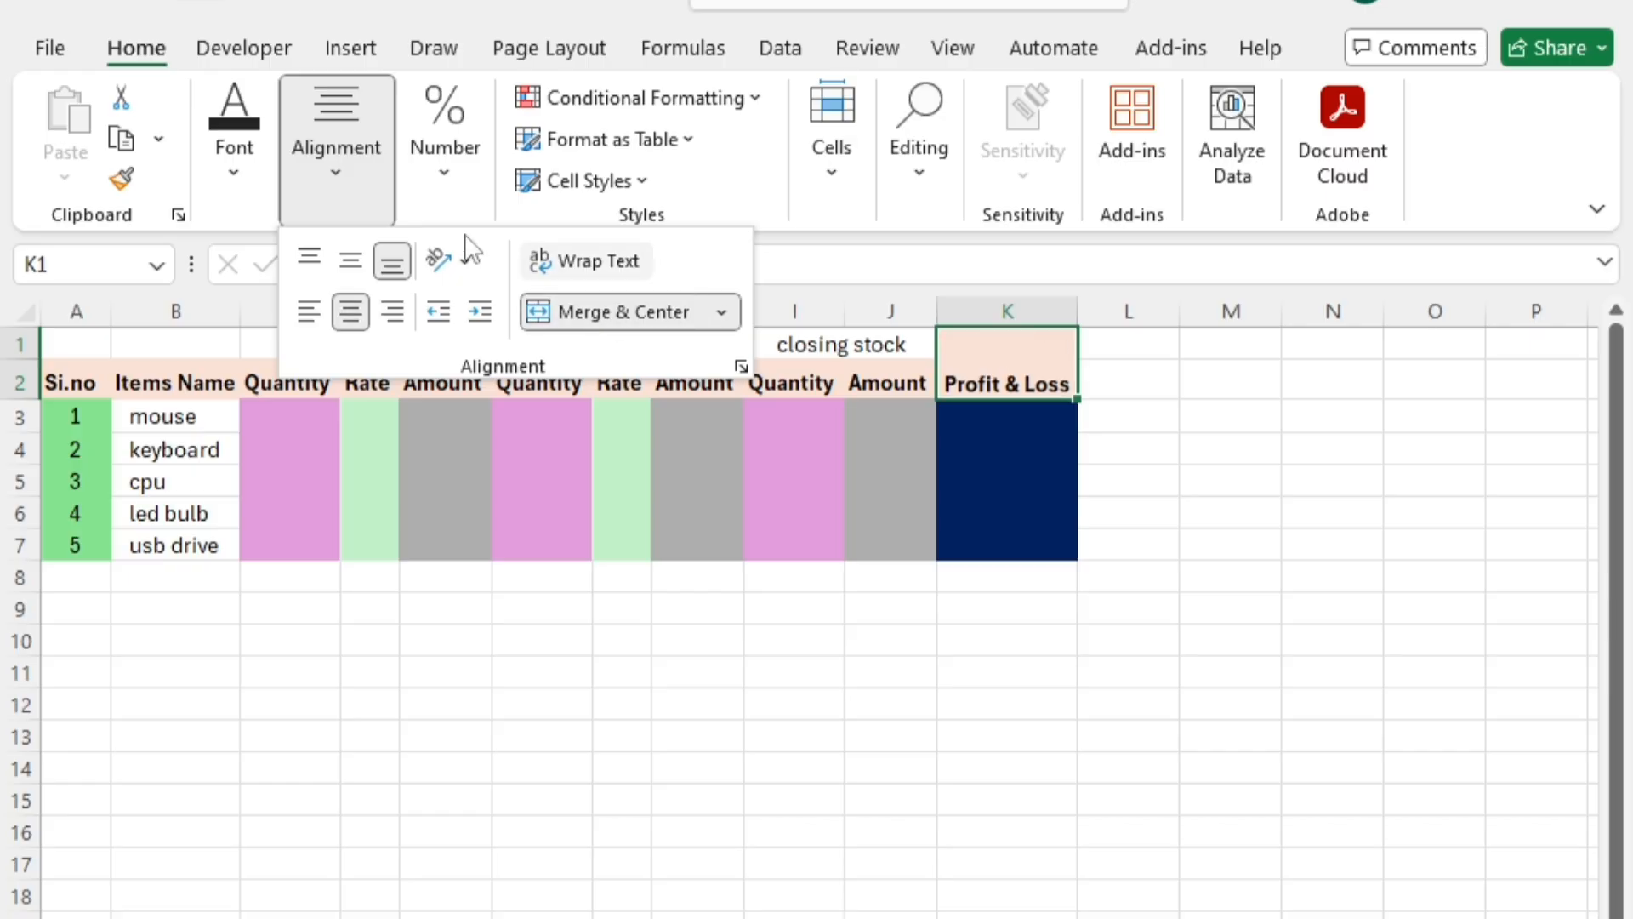
{"action": "left_click", "coordinate": [349, 260]}
{"action": "left_click", "coordinate": [1244, 453]}
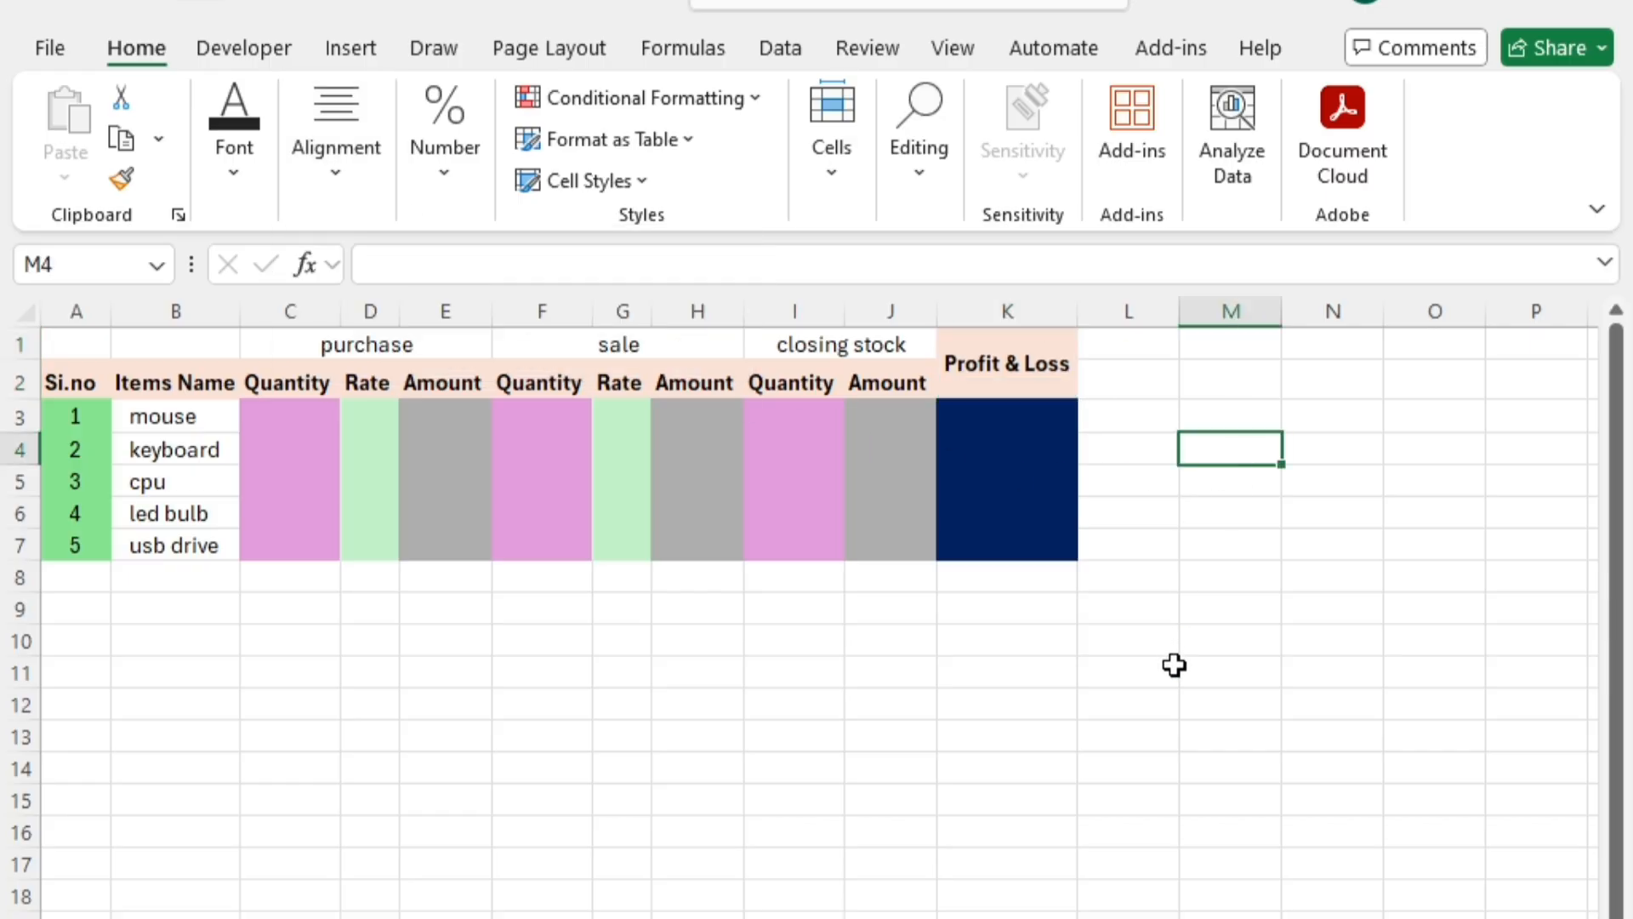
Fill the purchase heading cell with the standard golden orange color
{"action": "left_click", "coordinate": [342, 349]}
{"action": "left_click", "coordinate": [238, 191]}
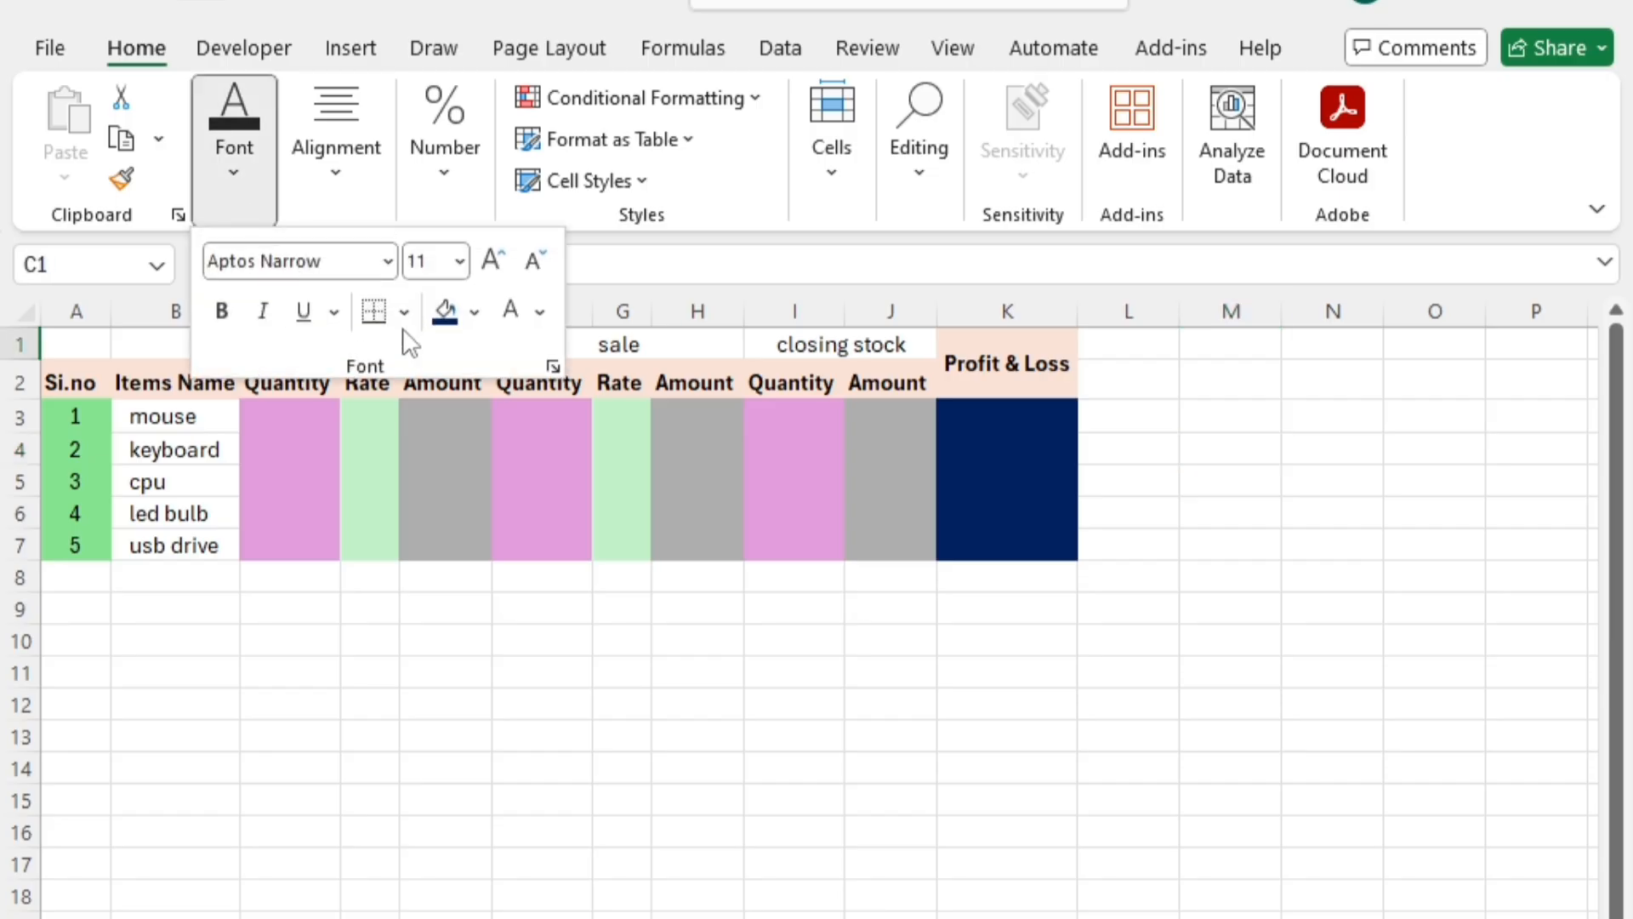
{"action": "left_click", "coordinate": [474, 312]}
{"action": "left_click", "coordinate": [545, 790]}
Fill the sale heading cell with the base orange theme color
{"action": "left_click", "coordinate": [643, 352]}
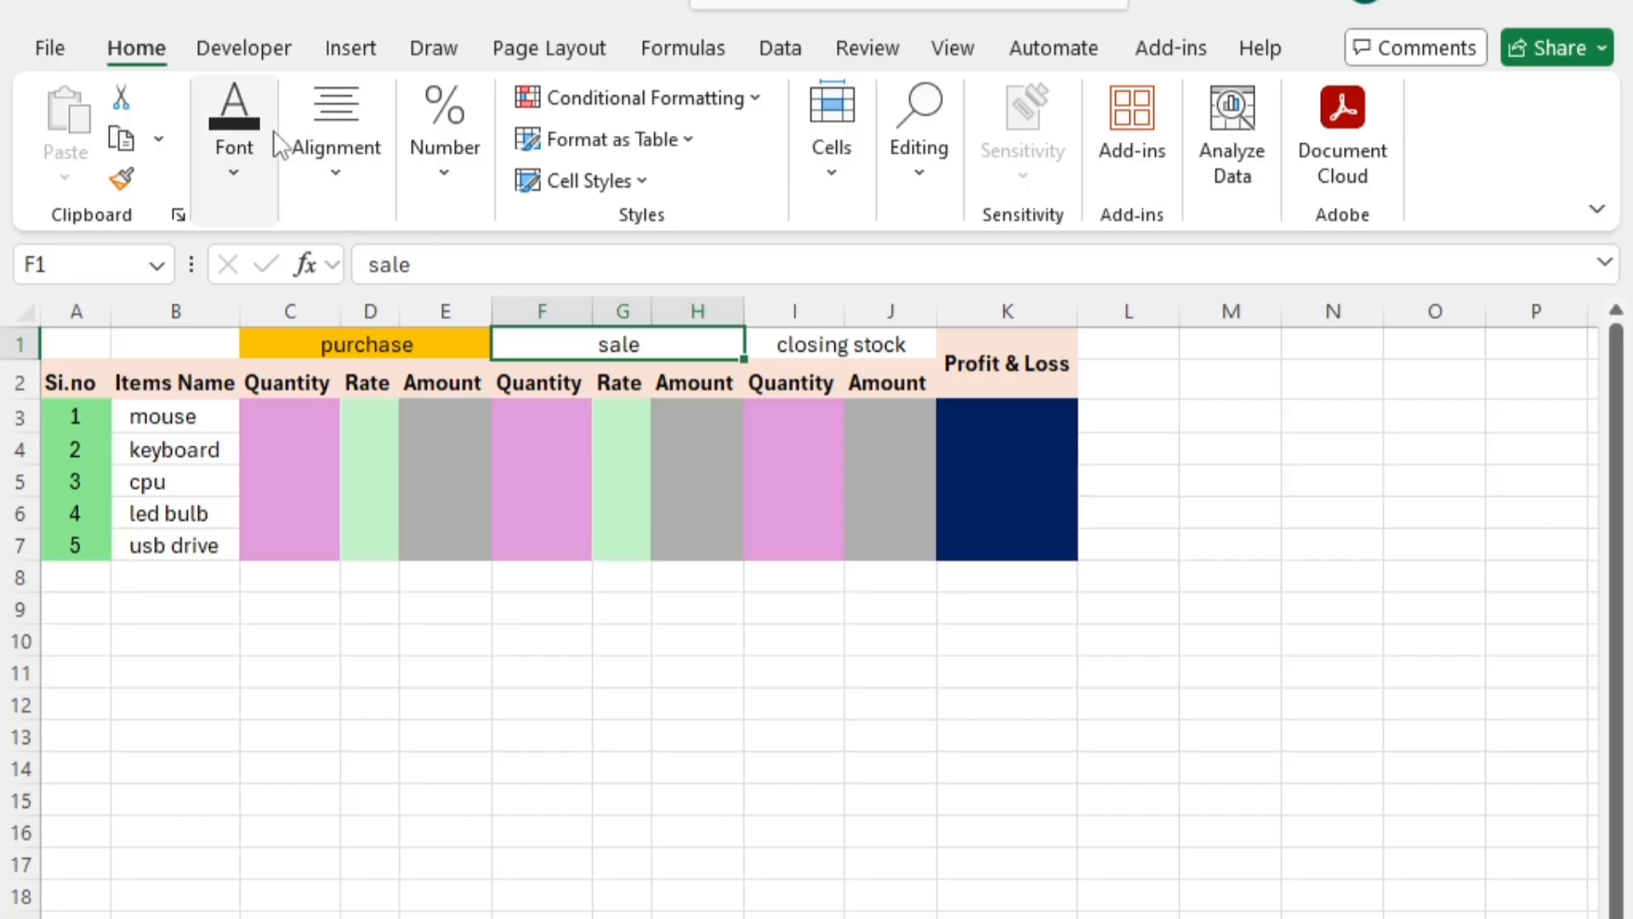
{"action": "left_click", "coordinate": [246, 145]}
{"action": "left_click", "coordinate": [473, 311]}
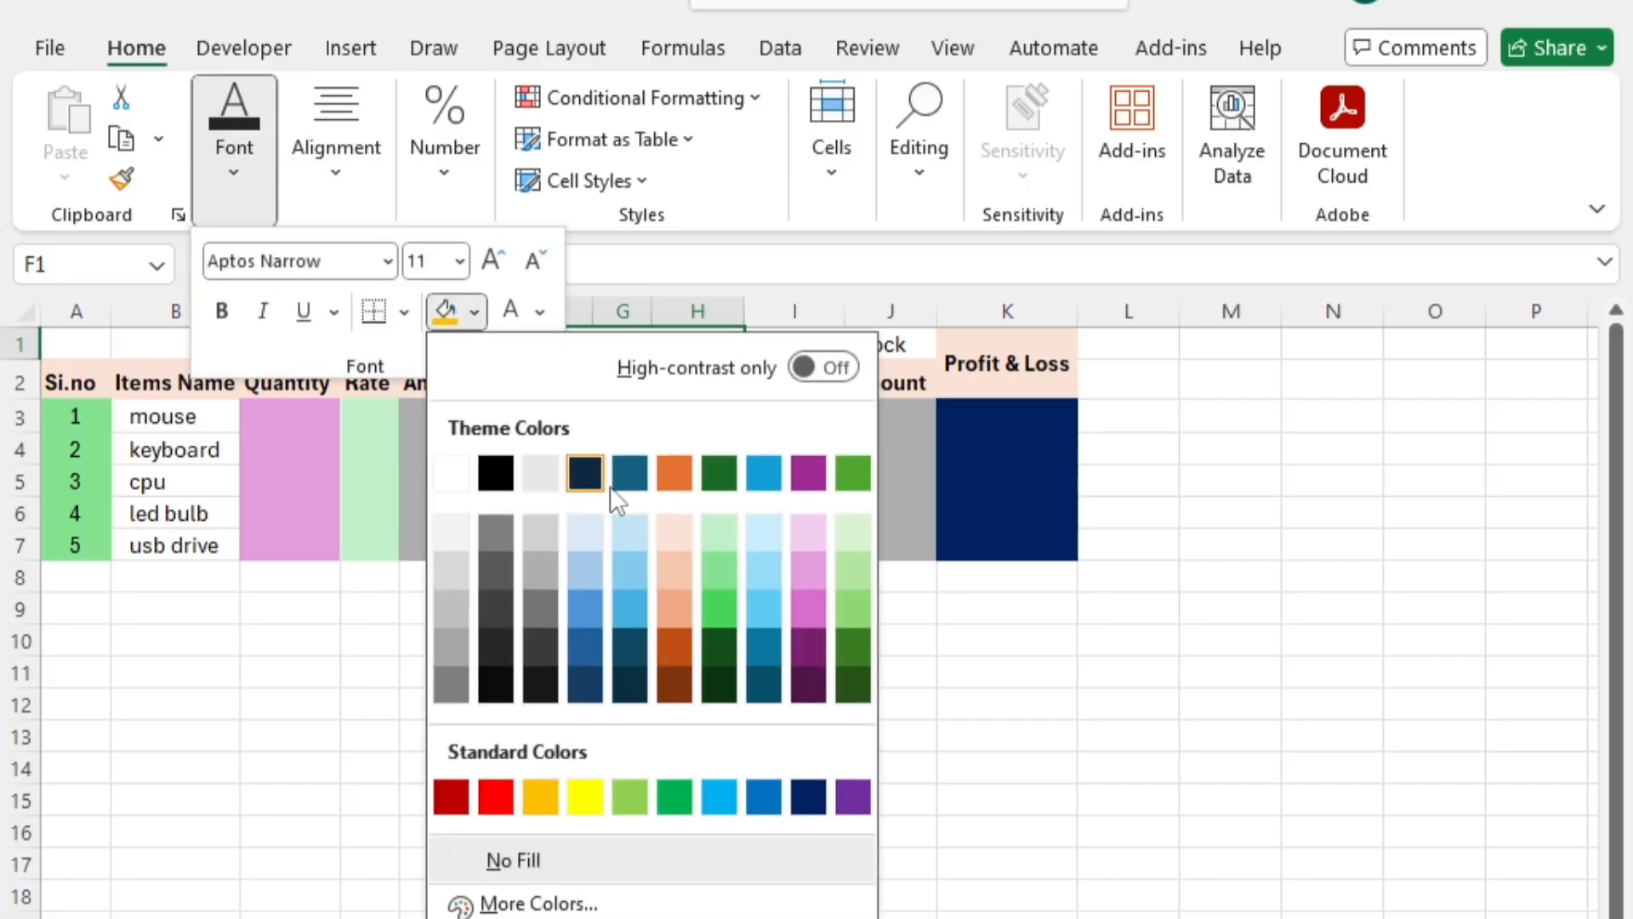
{"action": "left_click", "coordinate": [674, 477]}
Fill the closing stock heading cell with the base purple theme color
{"action": "left_click", "coordinate": [831, 345]}
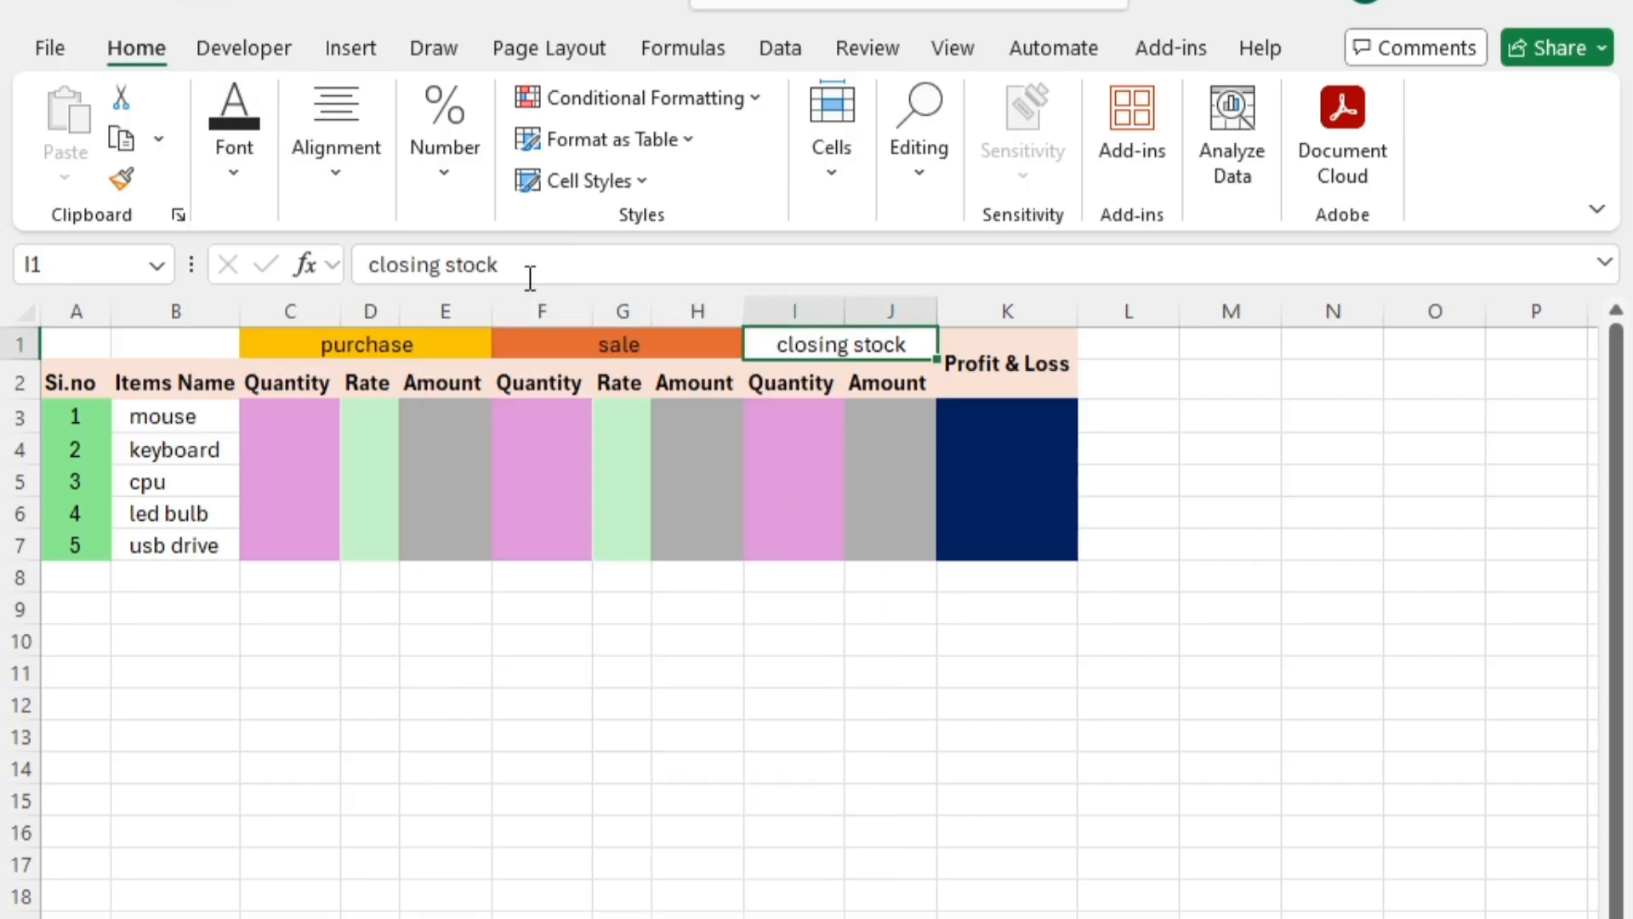
{"action": "left_click", "coordinate": [228, 190]}
{"action": "left_click", "coordinate": [473, 311]}
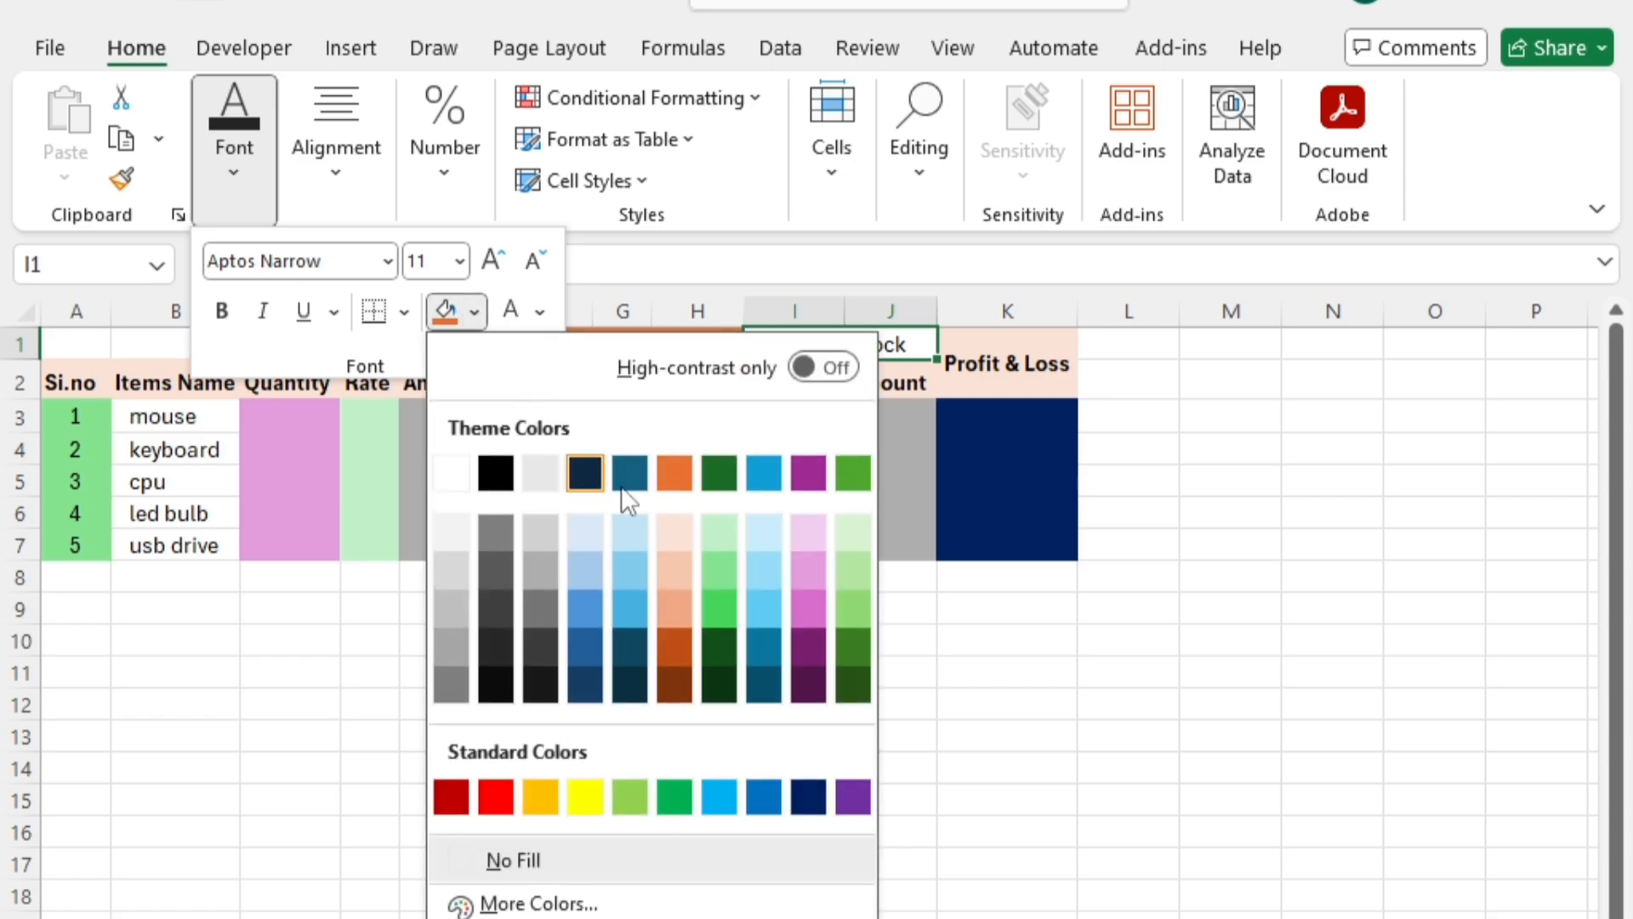
{"action": "left_click", "coordinate": [805, 473]}
{"action": "left_click", "coordinate": [841, 702]}
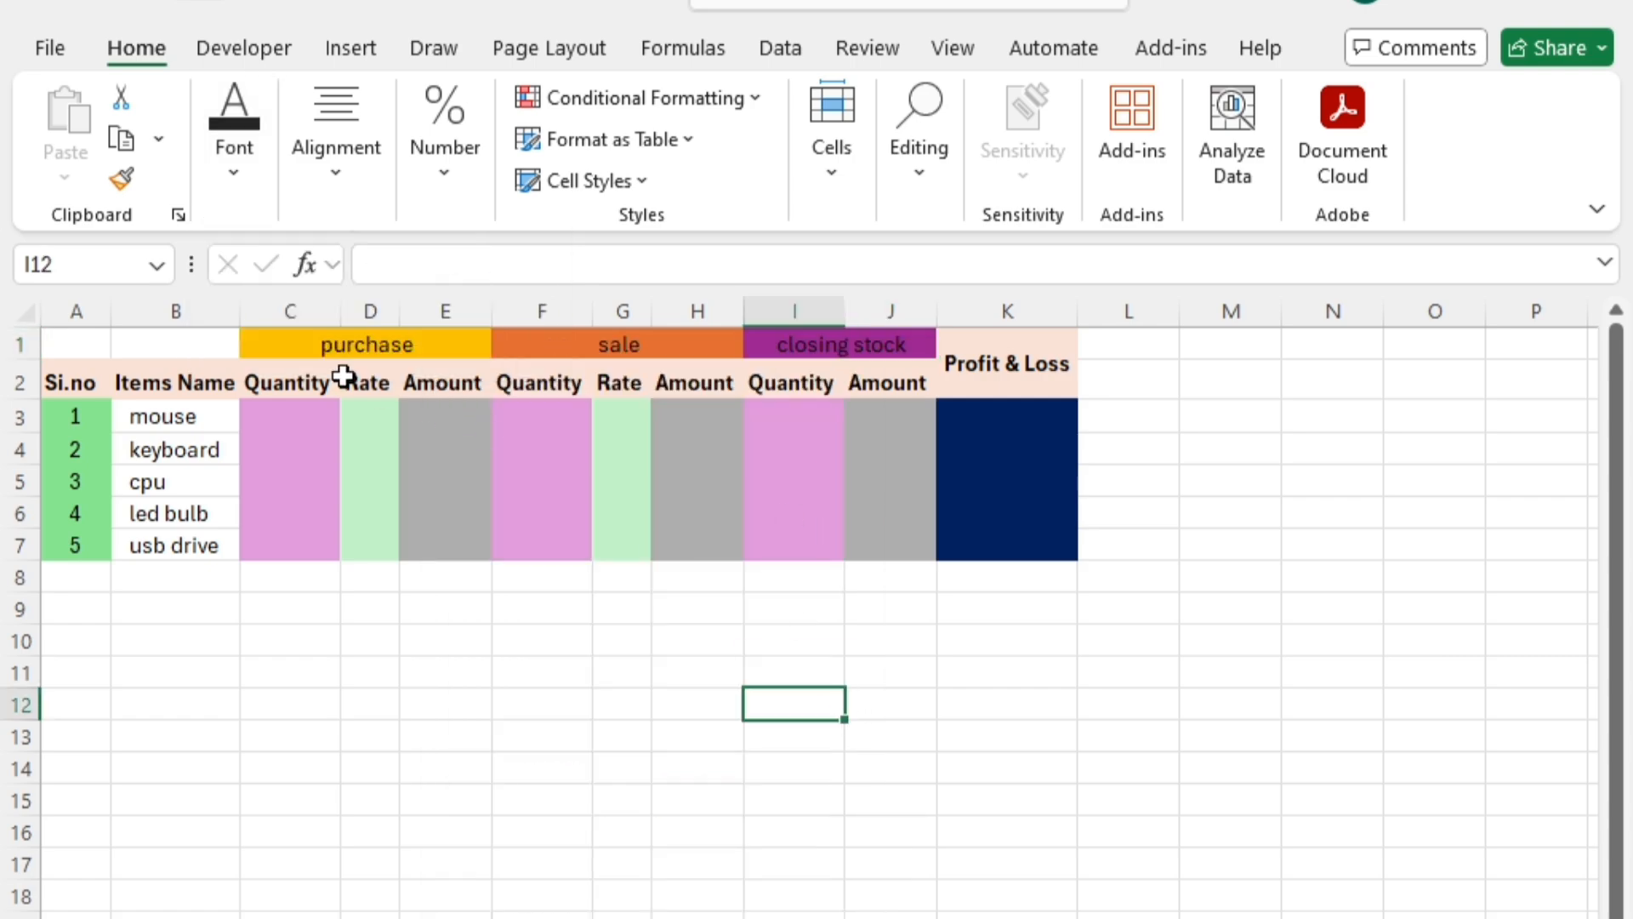
Enlarge the font of the whole group heading row 1 to size 14 and make it bold
{"action": "left_click", "coordinate": [19, 343]}
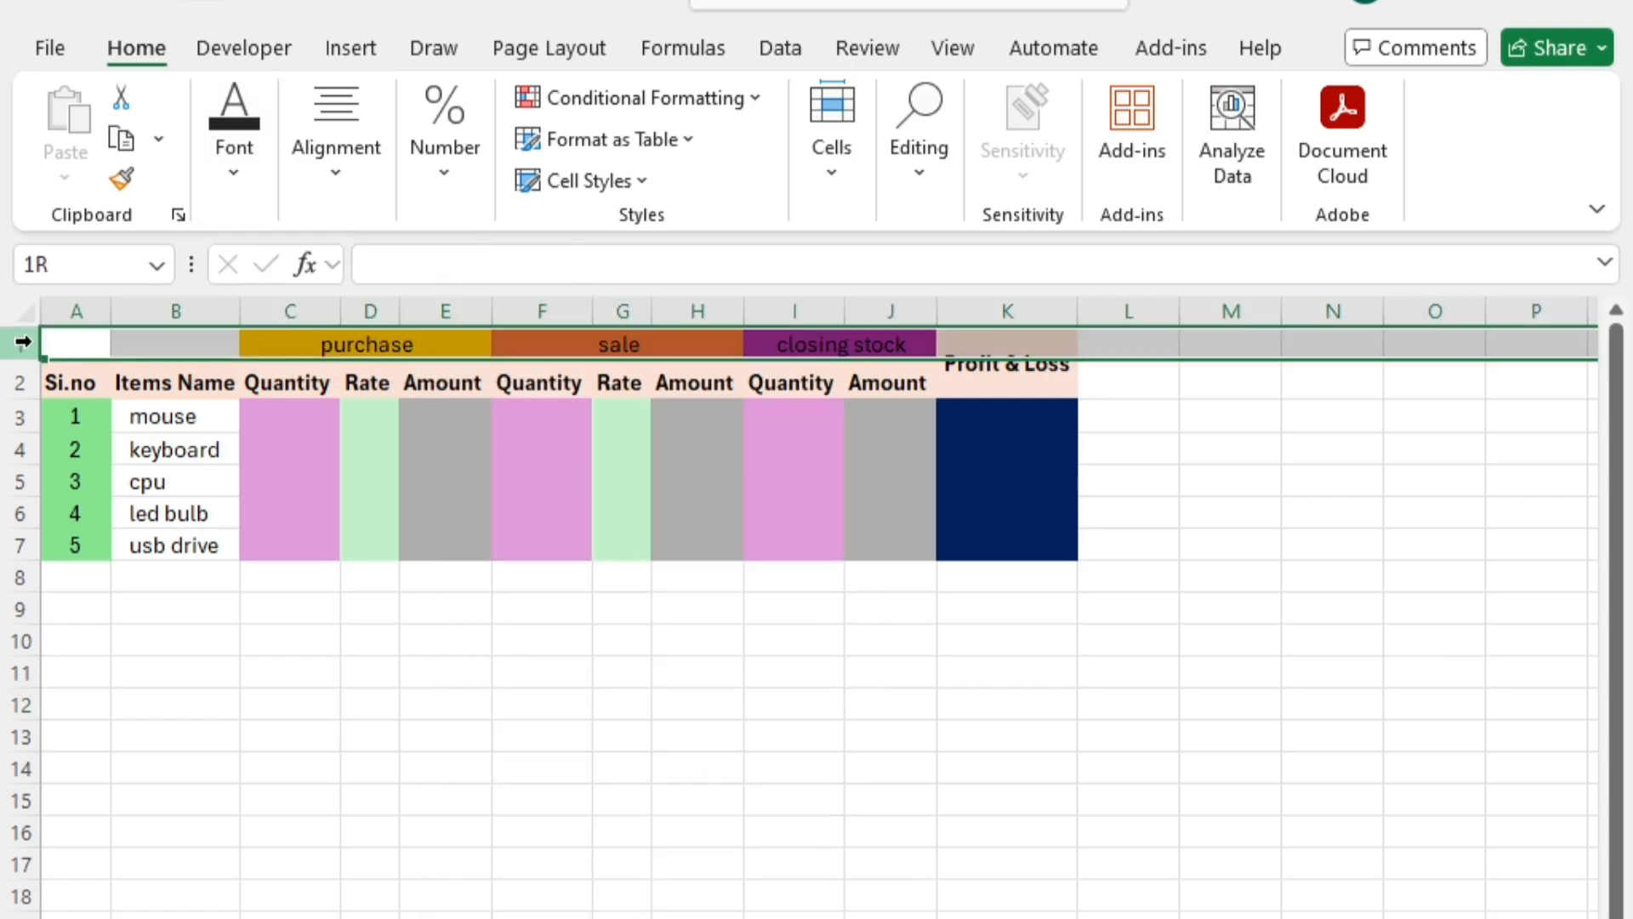
{"action": "left_click", "coordinate": [233, 145]}
{"action": "left_click", "coordinate": [489, 262]}
{"action": "left_click", "coordinate": [489, 262]}
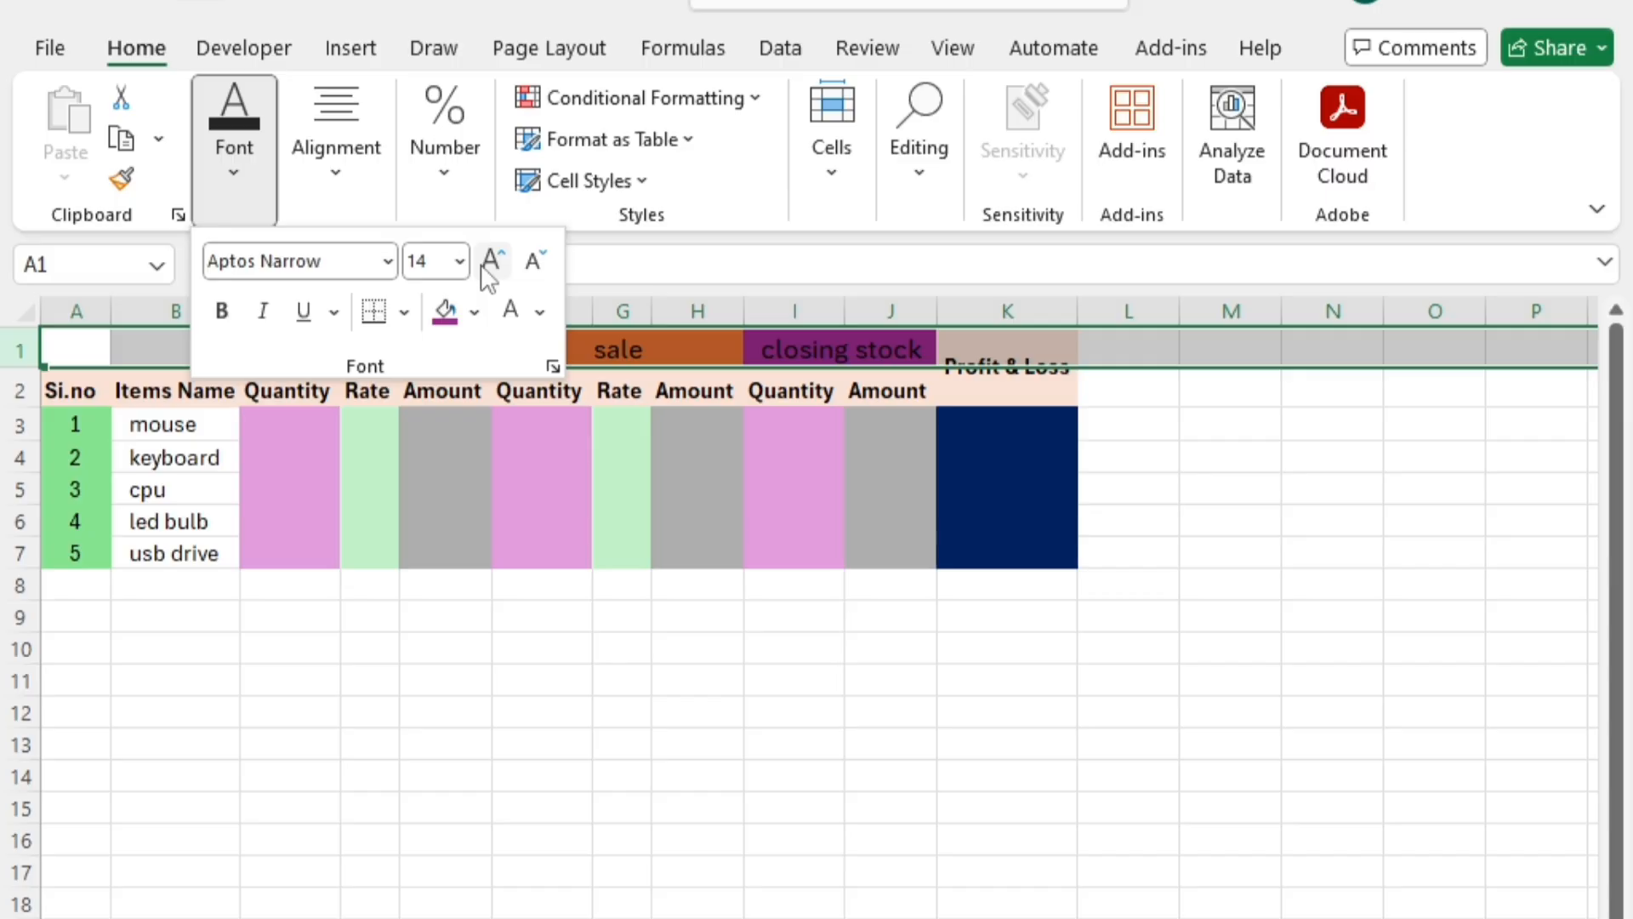
{"action": "left_click", "coordinate": [223, 313]}
{"action": "left_click", "coordinate": [362, 674]}
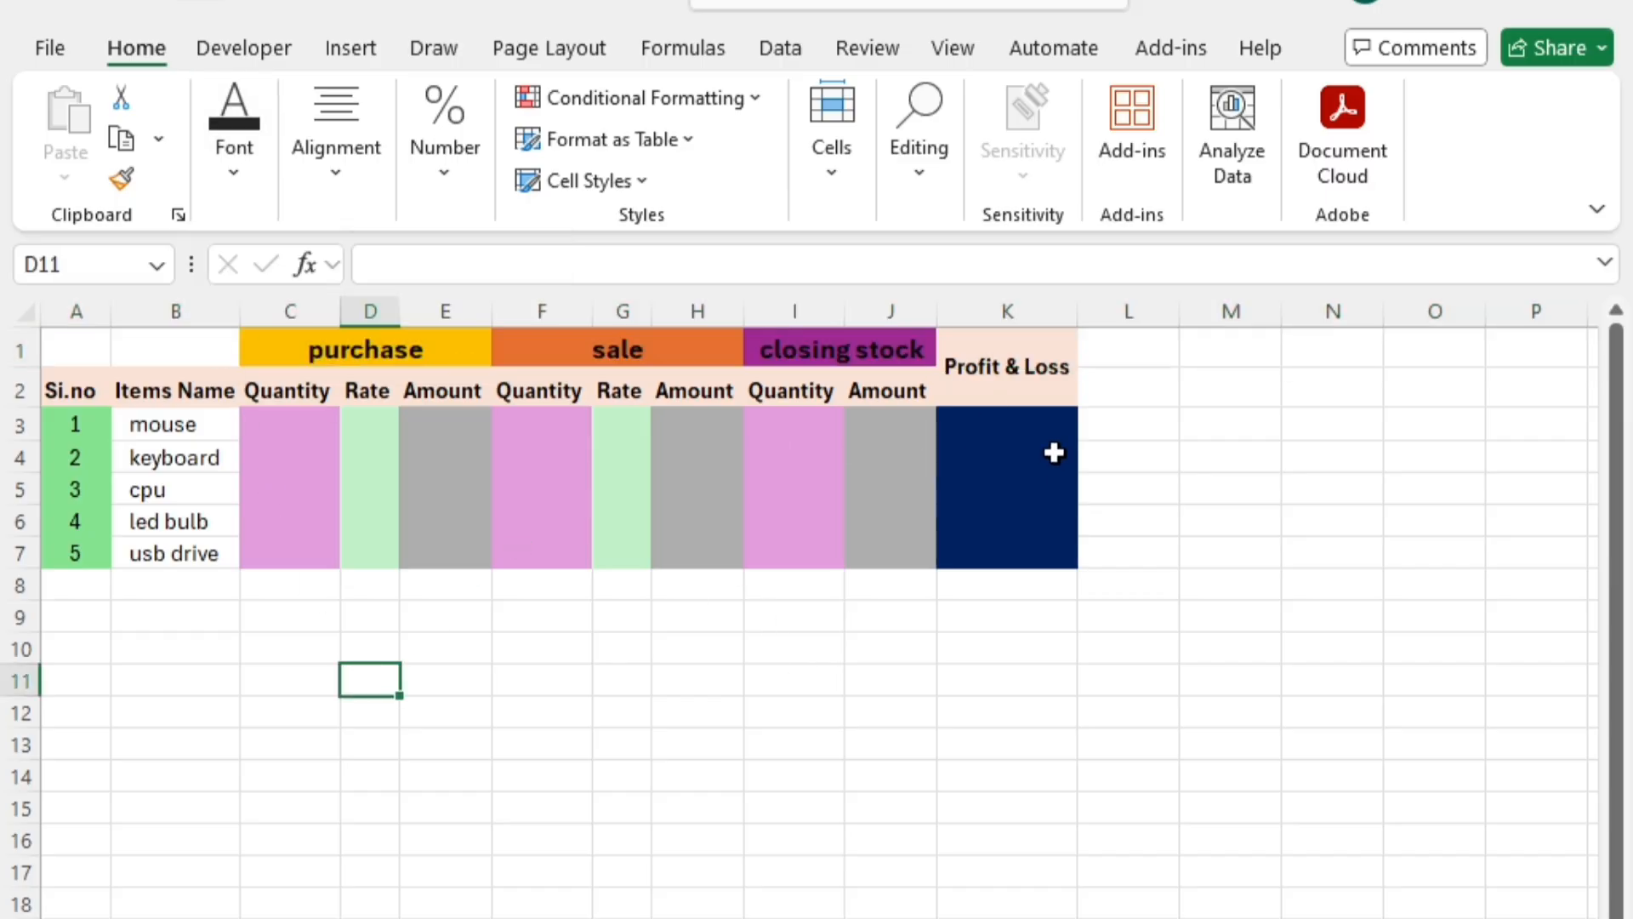
Fill the merged Profit & Loss header cell with the base dark green theme color
{"action": "left_click", "coordinate": [991, 384]}
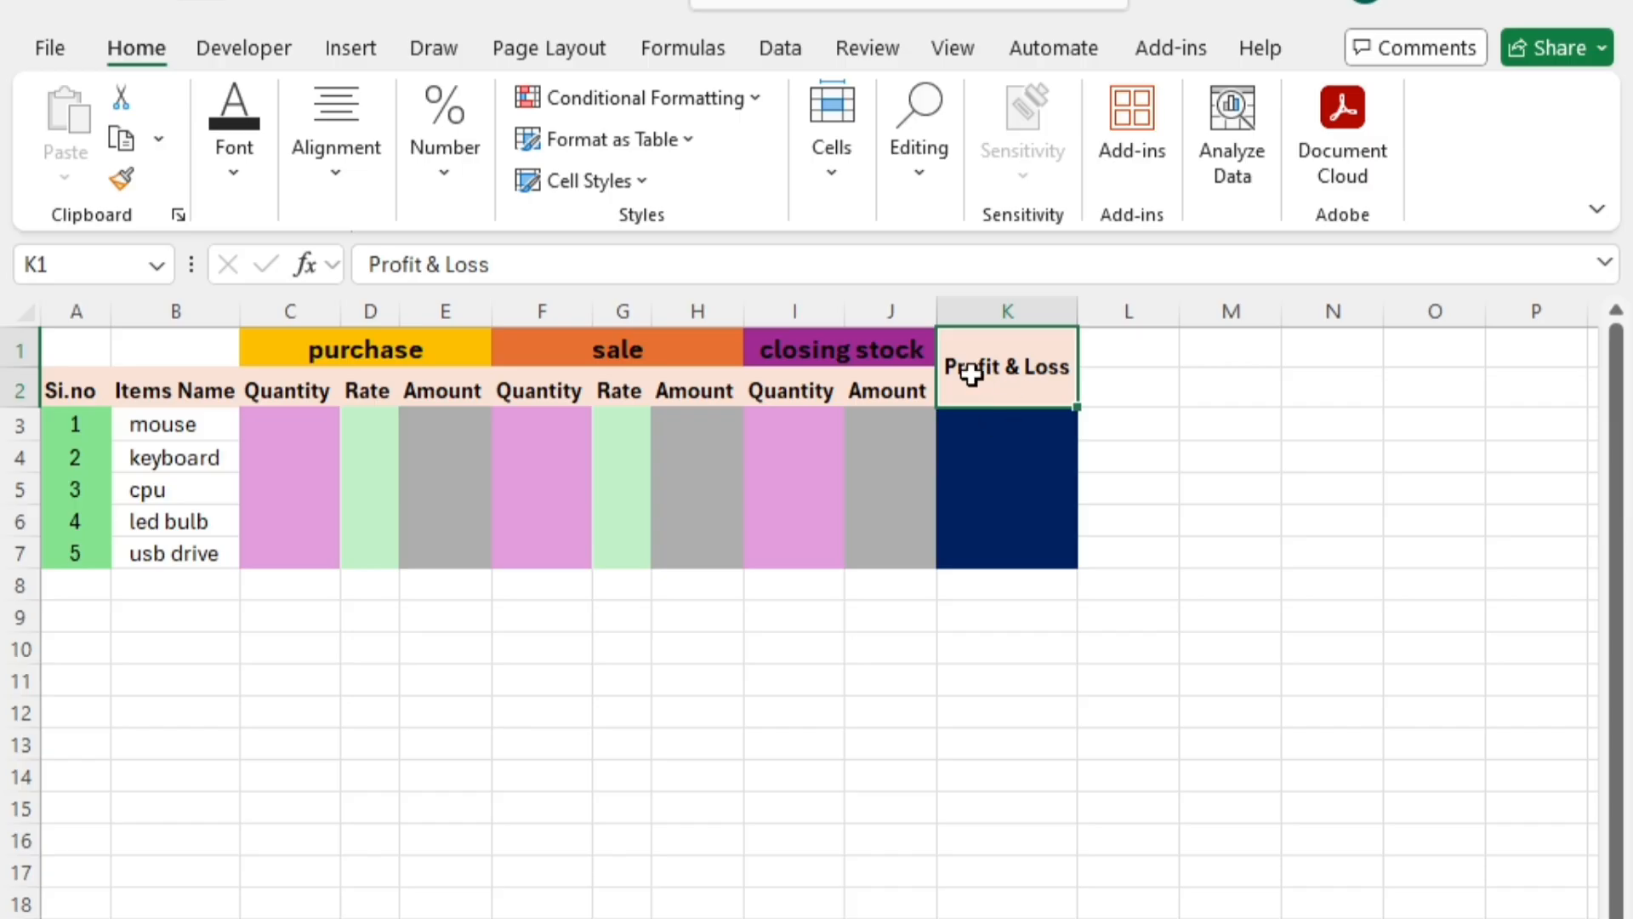
{"action": "left_click", "coordinate": [242, 170]}
{"action": "left_click", "coordinate": [474, 313]}
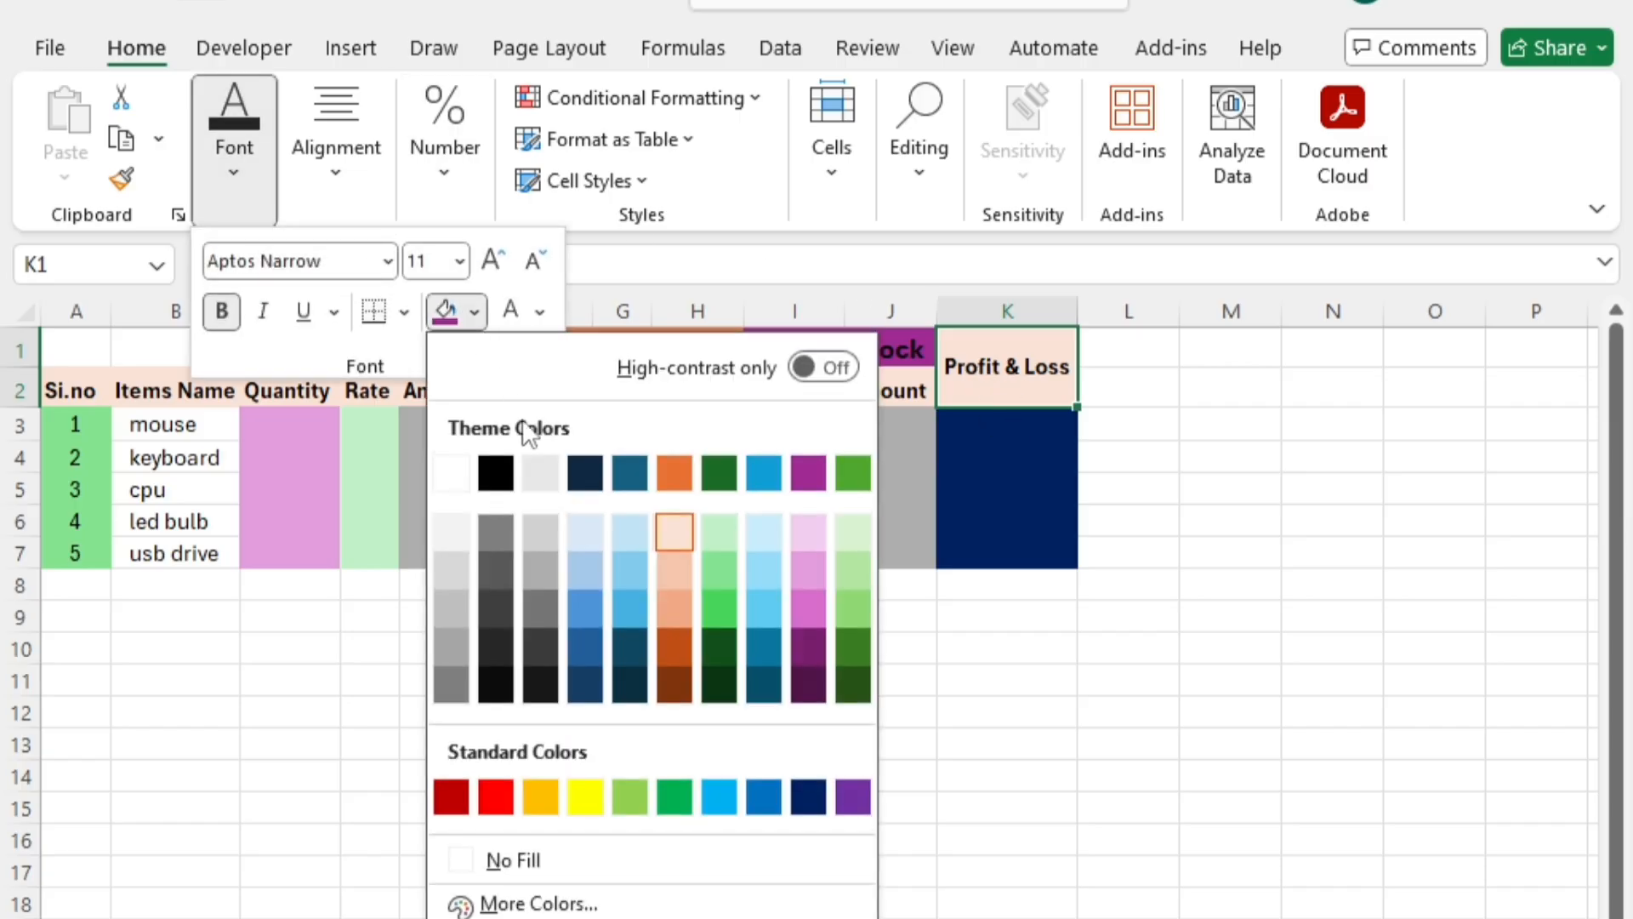
{"action": "left_click", "coordinate": [714, 476]}
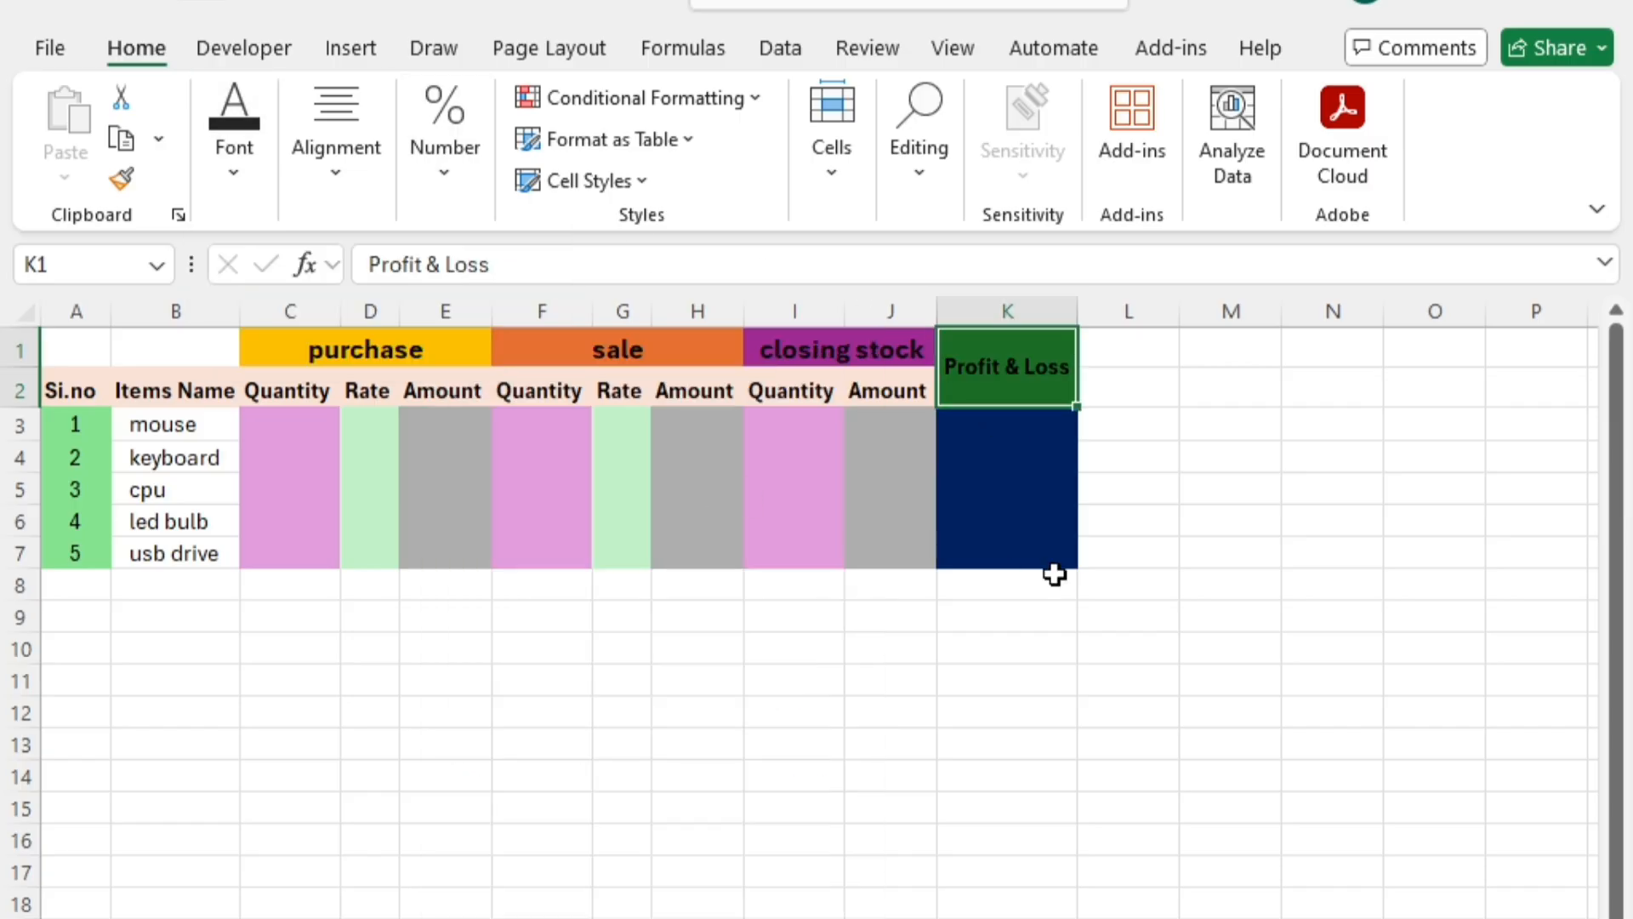
{"action": "left_click", "coordinate": [1053, 644]}
{"action": "left_click", "coordinate": [855, 701]}
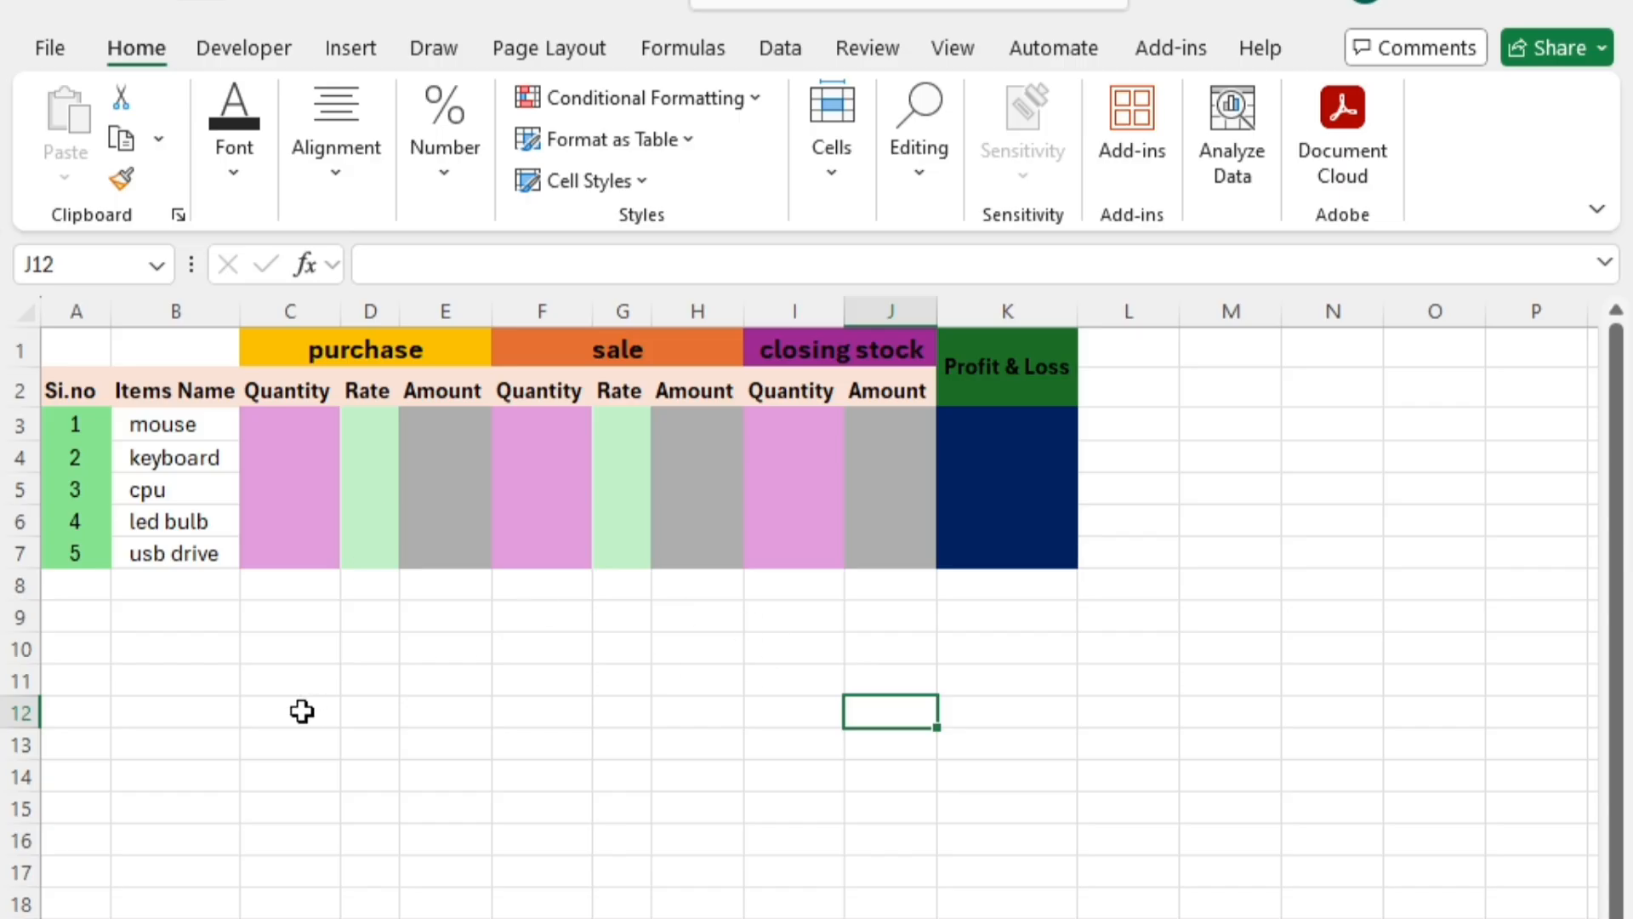
{"action": "left_click", "coordinate": [474, 772]}
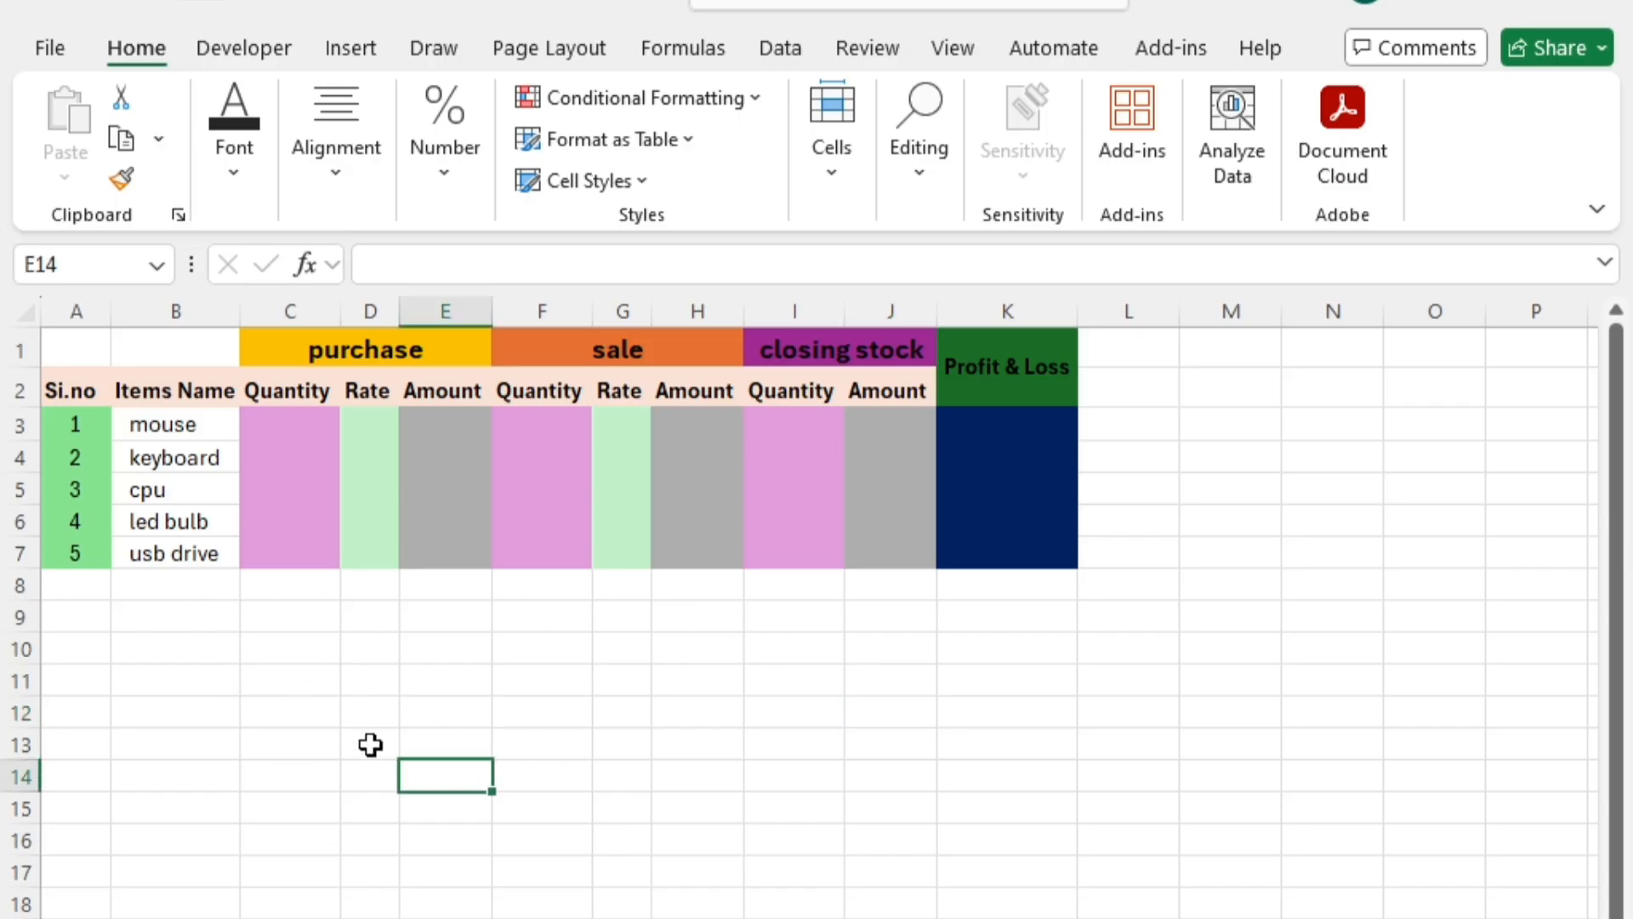
{"action": "left_click", "coordinate": [672, 805]}
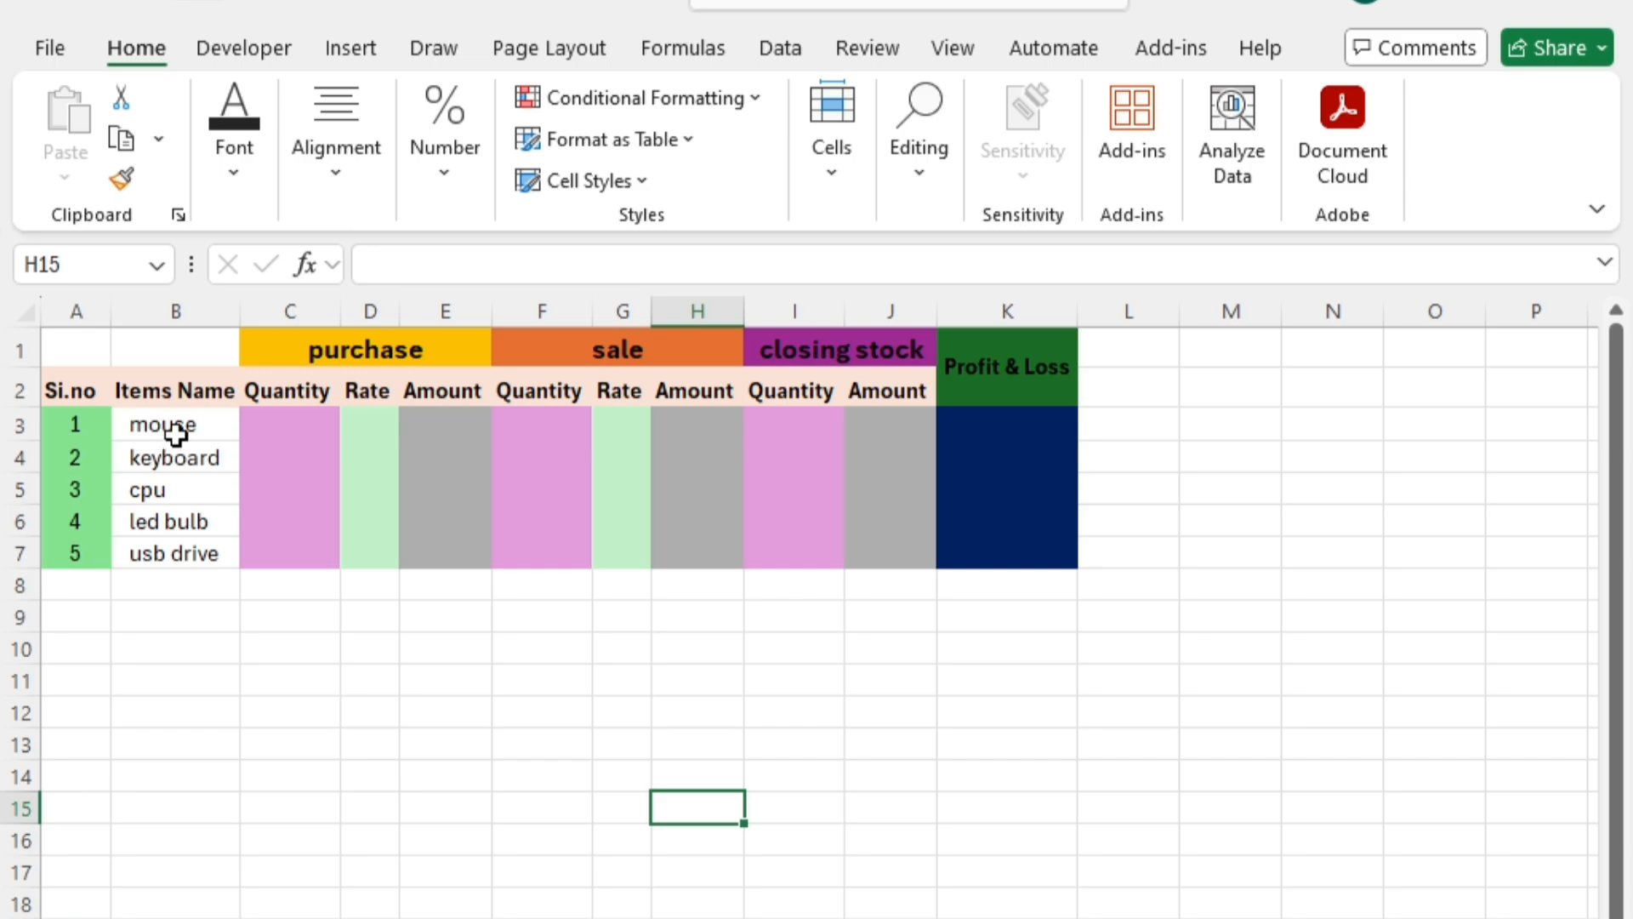
Enter the purchase quantities for mouse through usb drive in C3:C7: 100, 25, 10, 30 and 15
{"action": "left_click", "coordinate": [279, 423]}
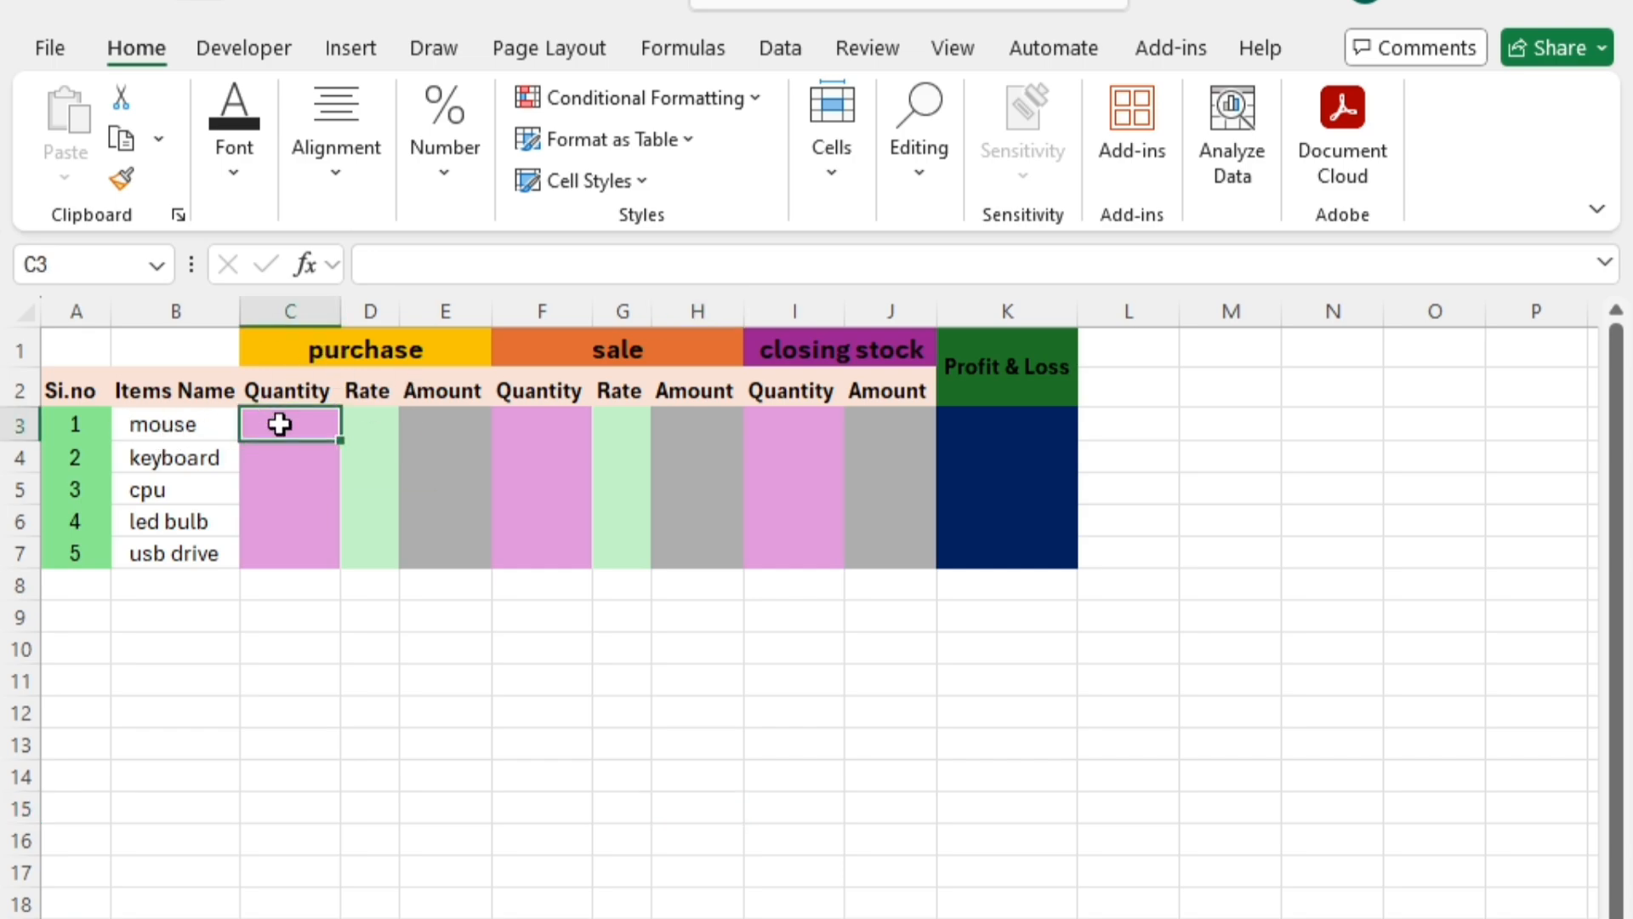
{"action": "type", "text": "100"}
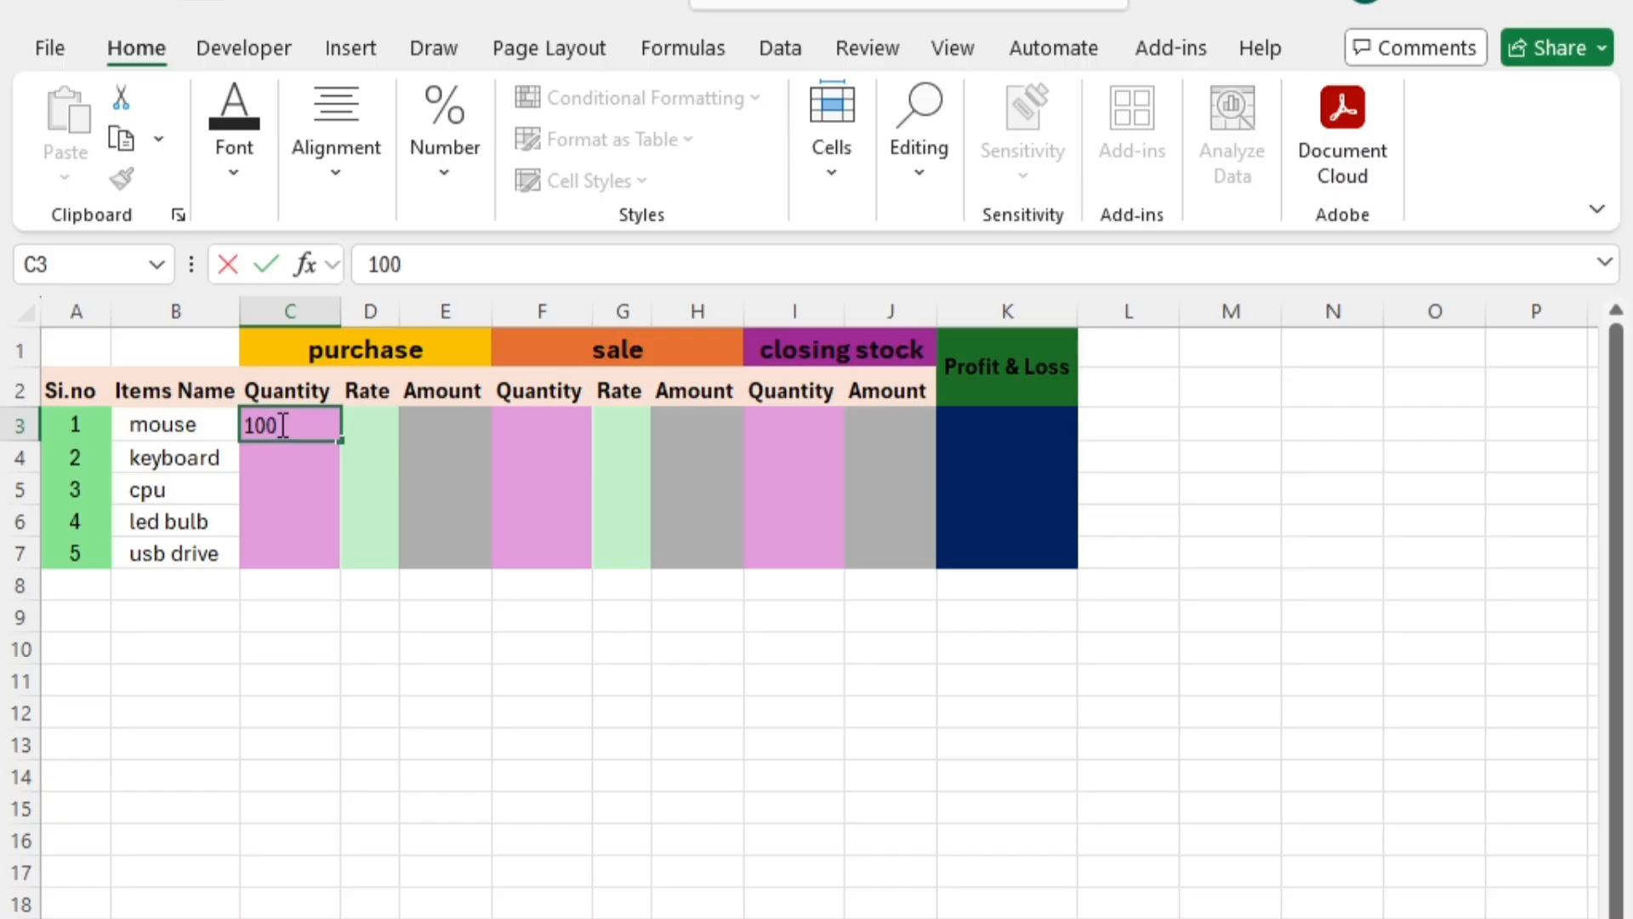
{"action": "key", "text": "Return"}
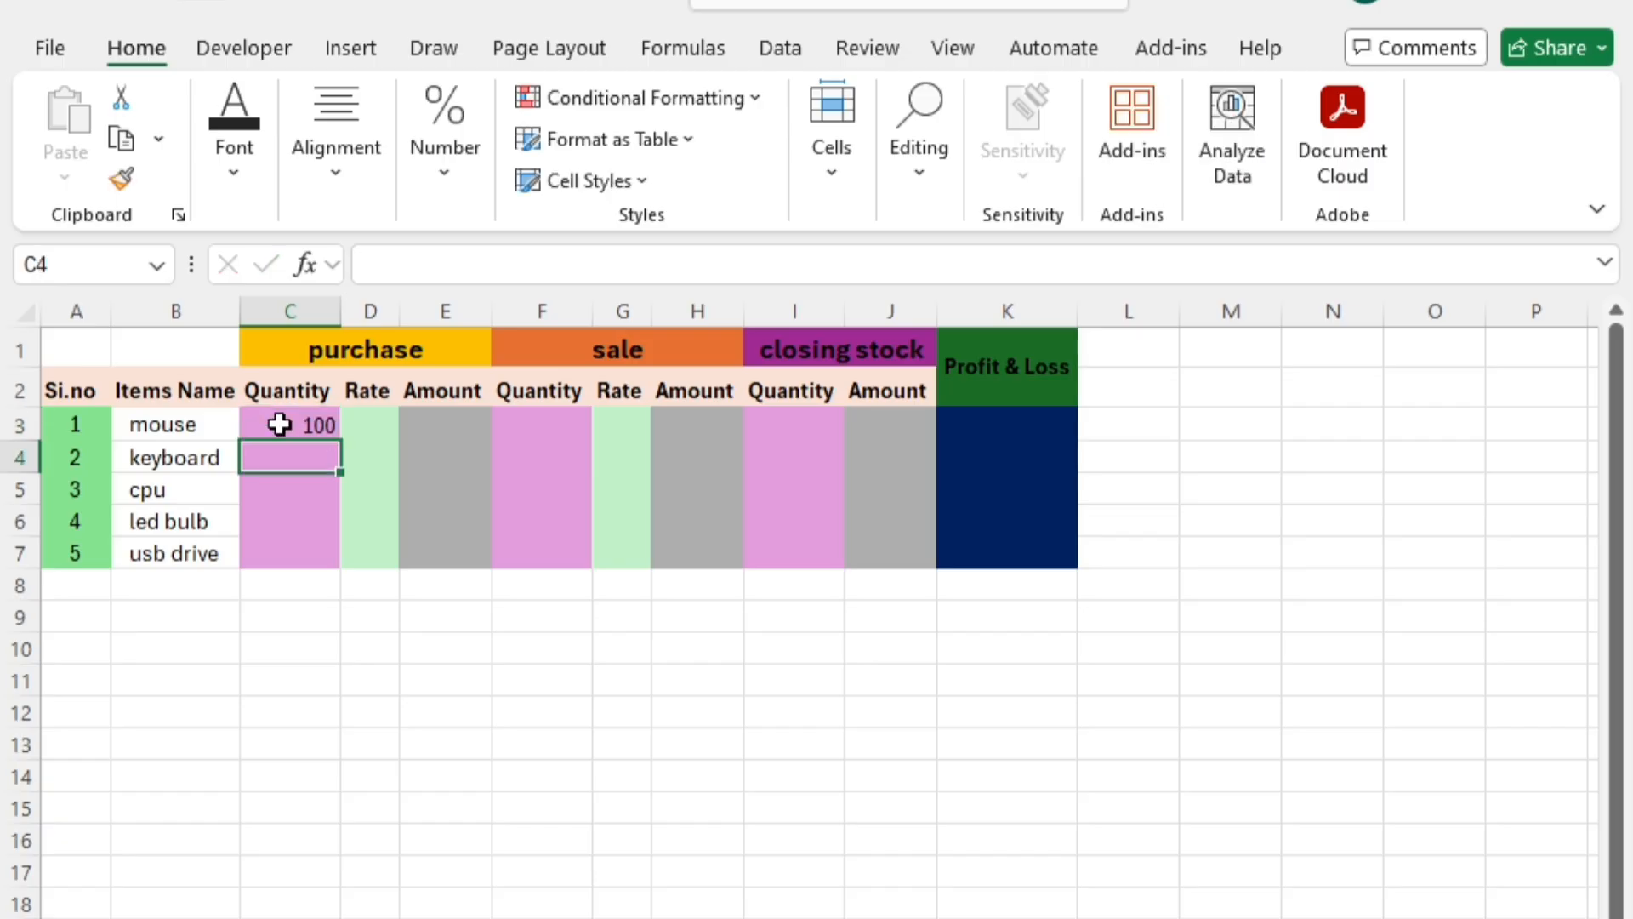
{"action": "type", "text": "25"}
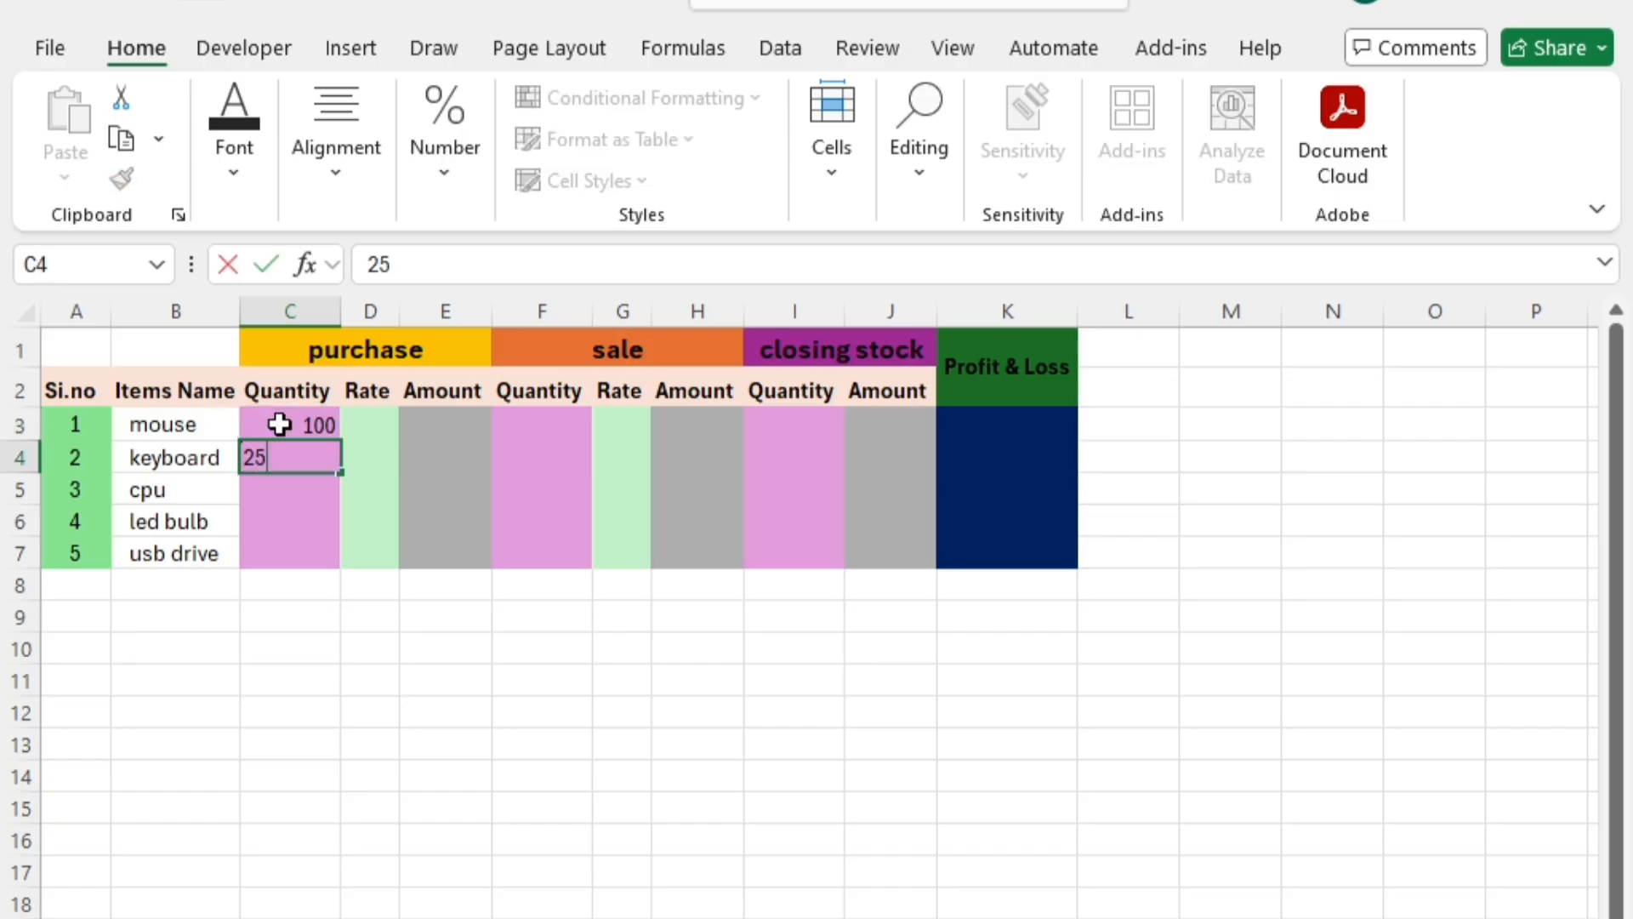
{"action": "key", "text": "Return"}
{"action": "type", "text": "10"}
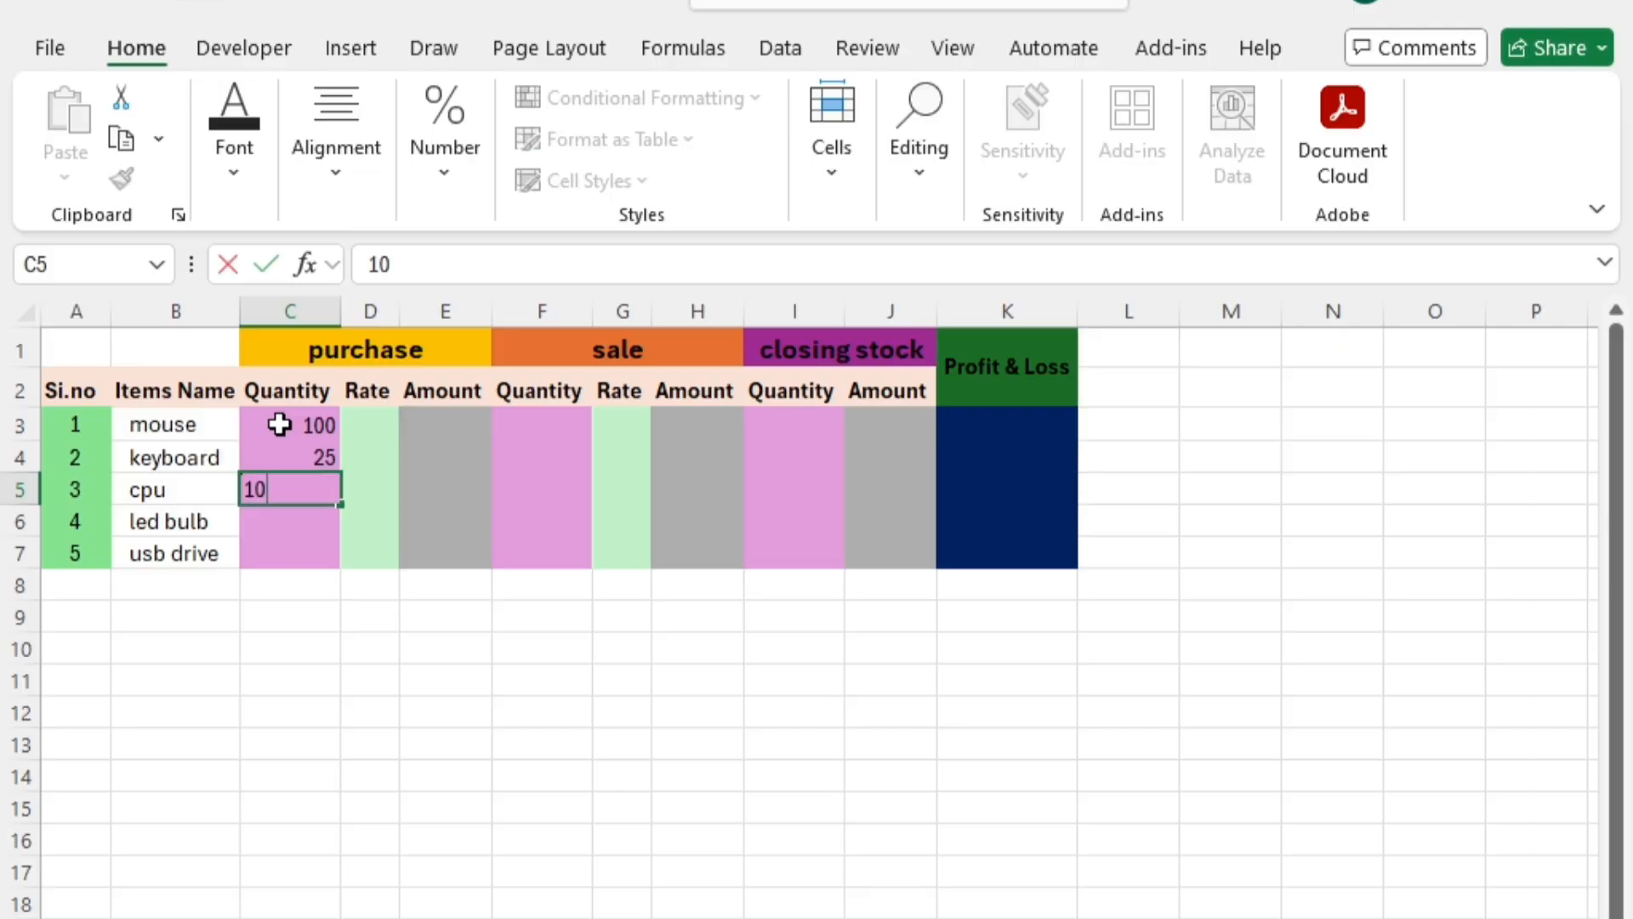
{"action": "key", "text": "Return"}
{"action": "type", "text": "30"}
{"action": "key", "text": "Return"}
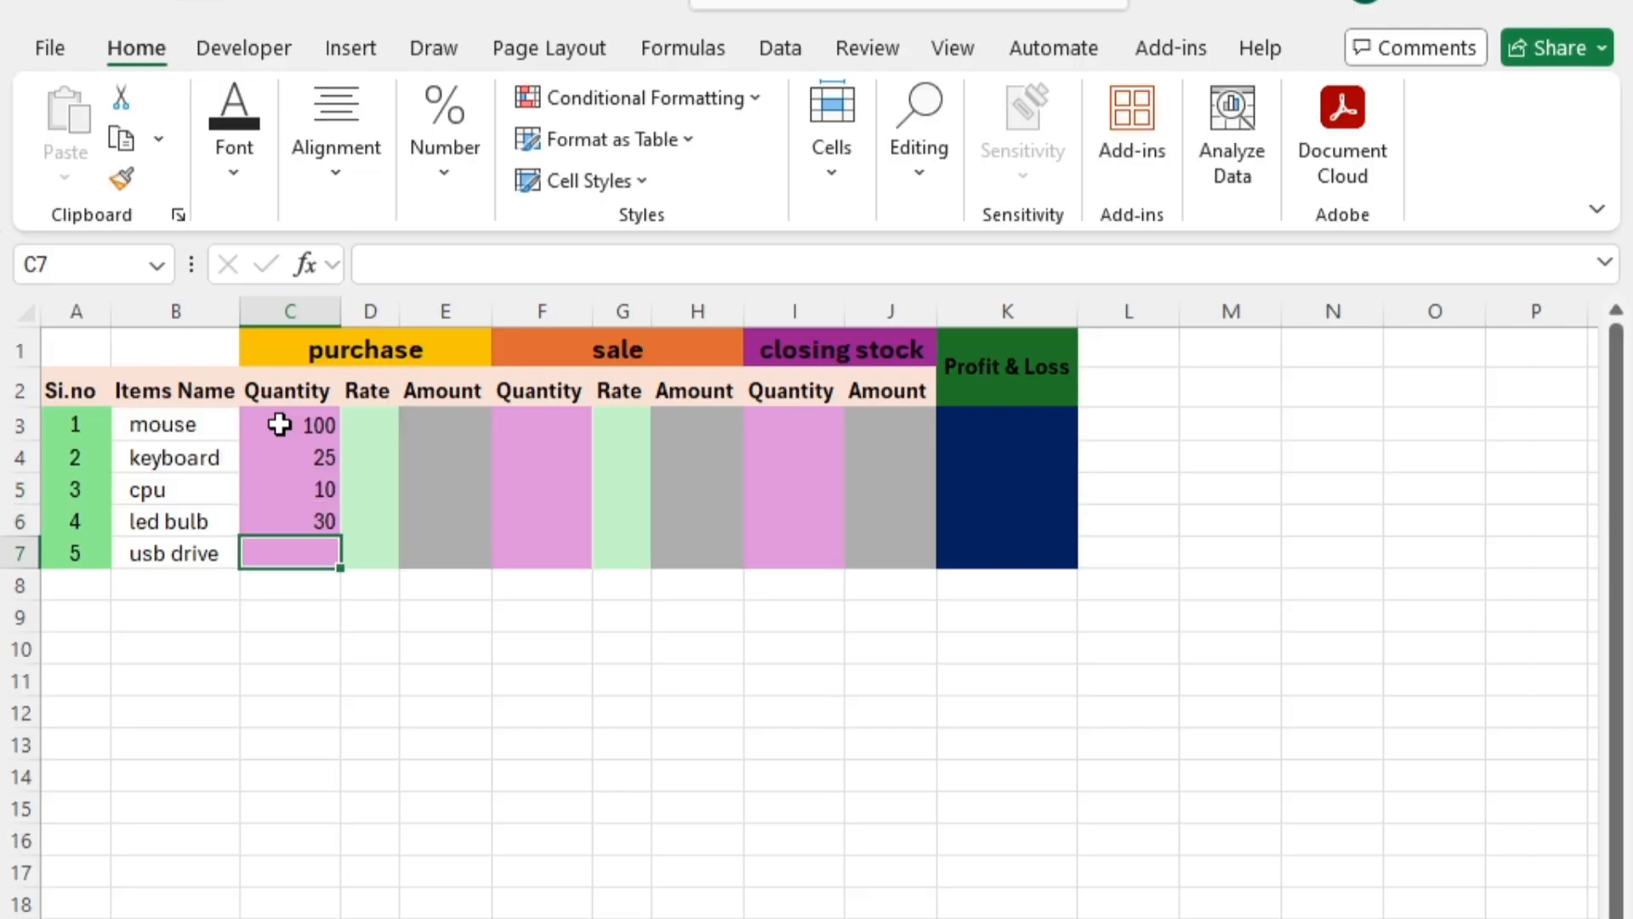
{"action": "type", "text": "15"}
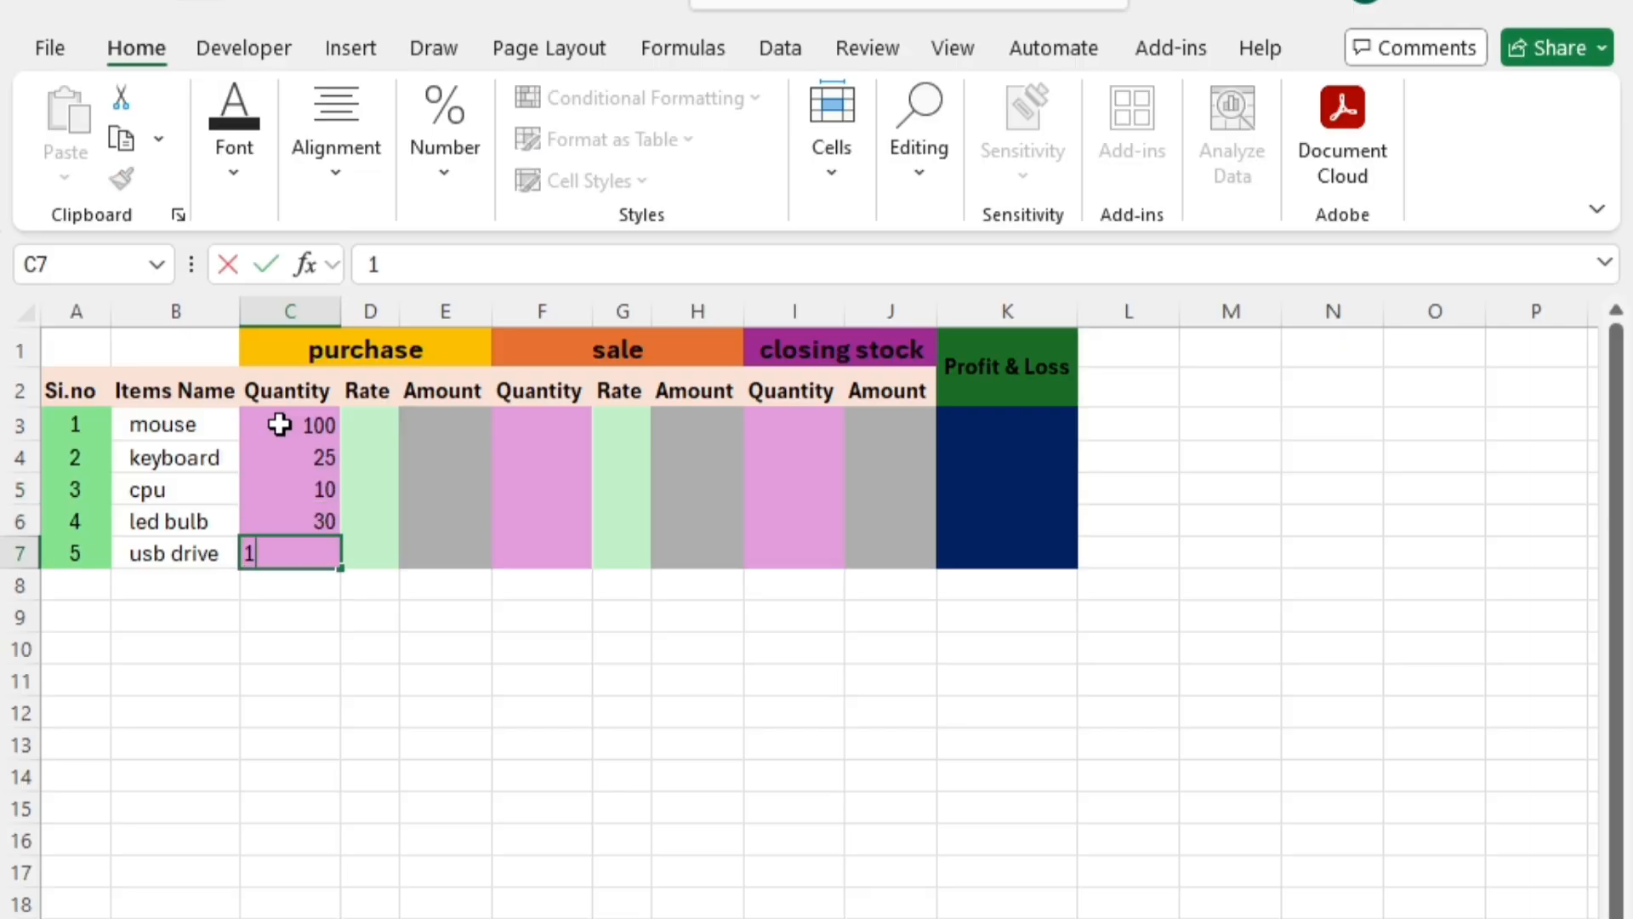
{"action": "key", "text": "Return"}
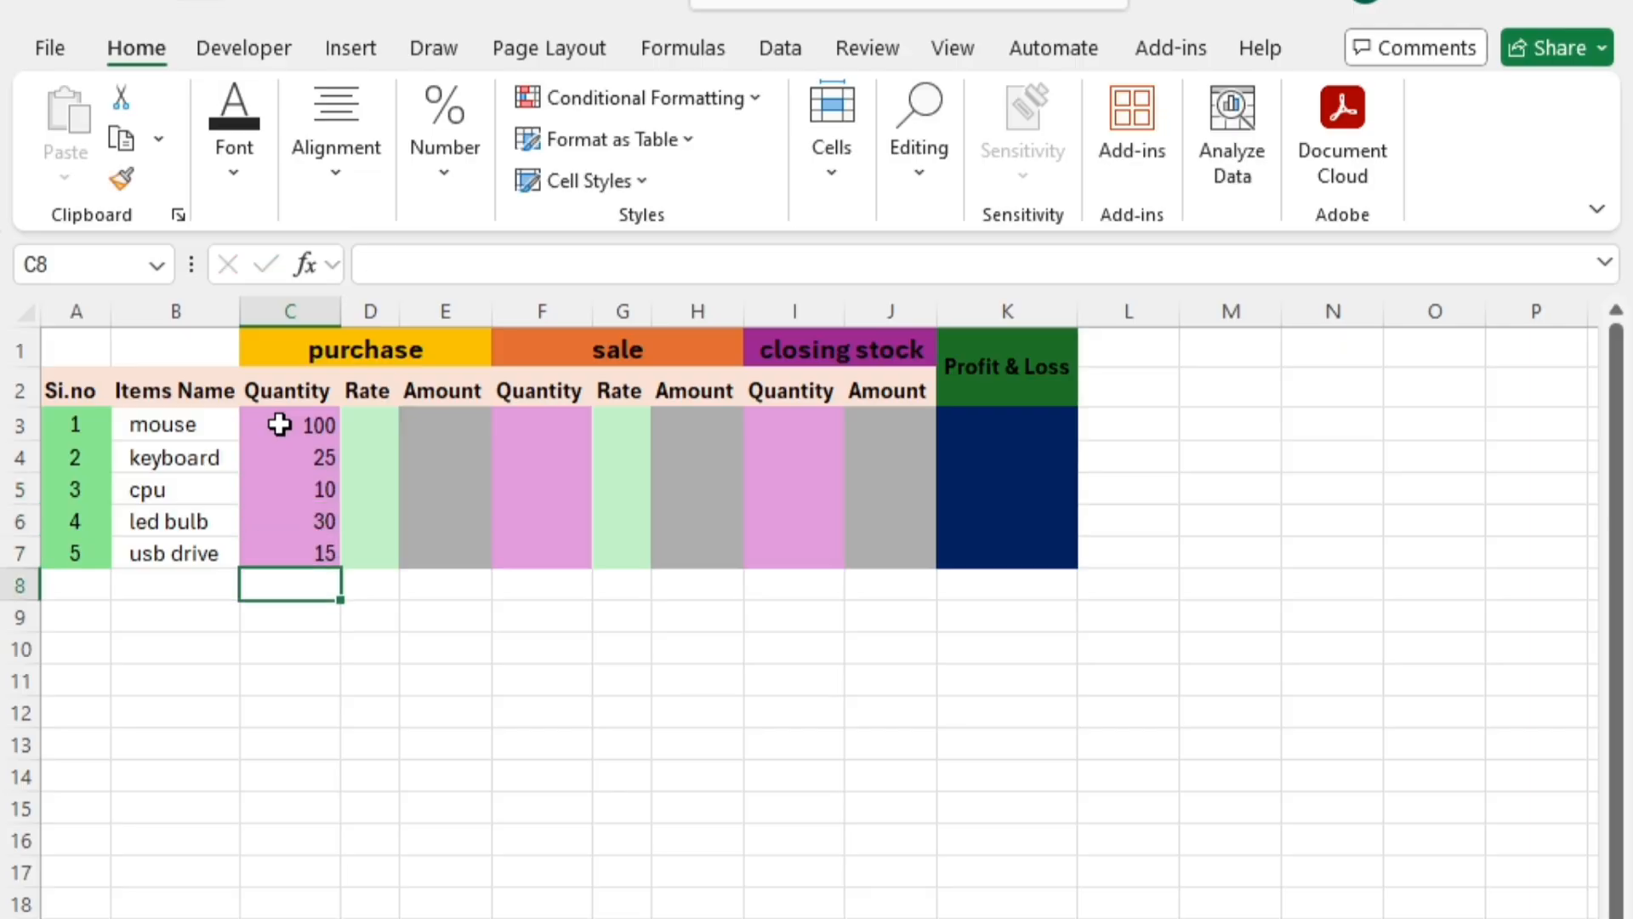
Enter the purchase rates for the five items in D3:D7: 150, 210, 7000, 50 and 750
{"action": "left_click", "coordinate": [357, 423]}
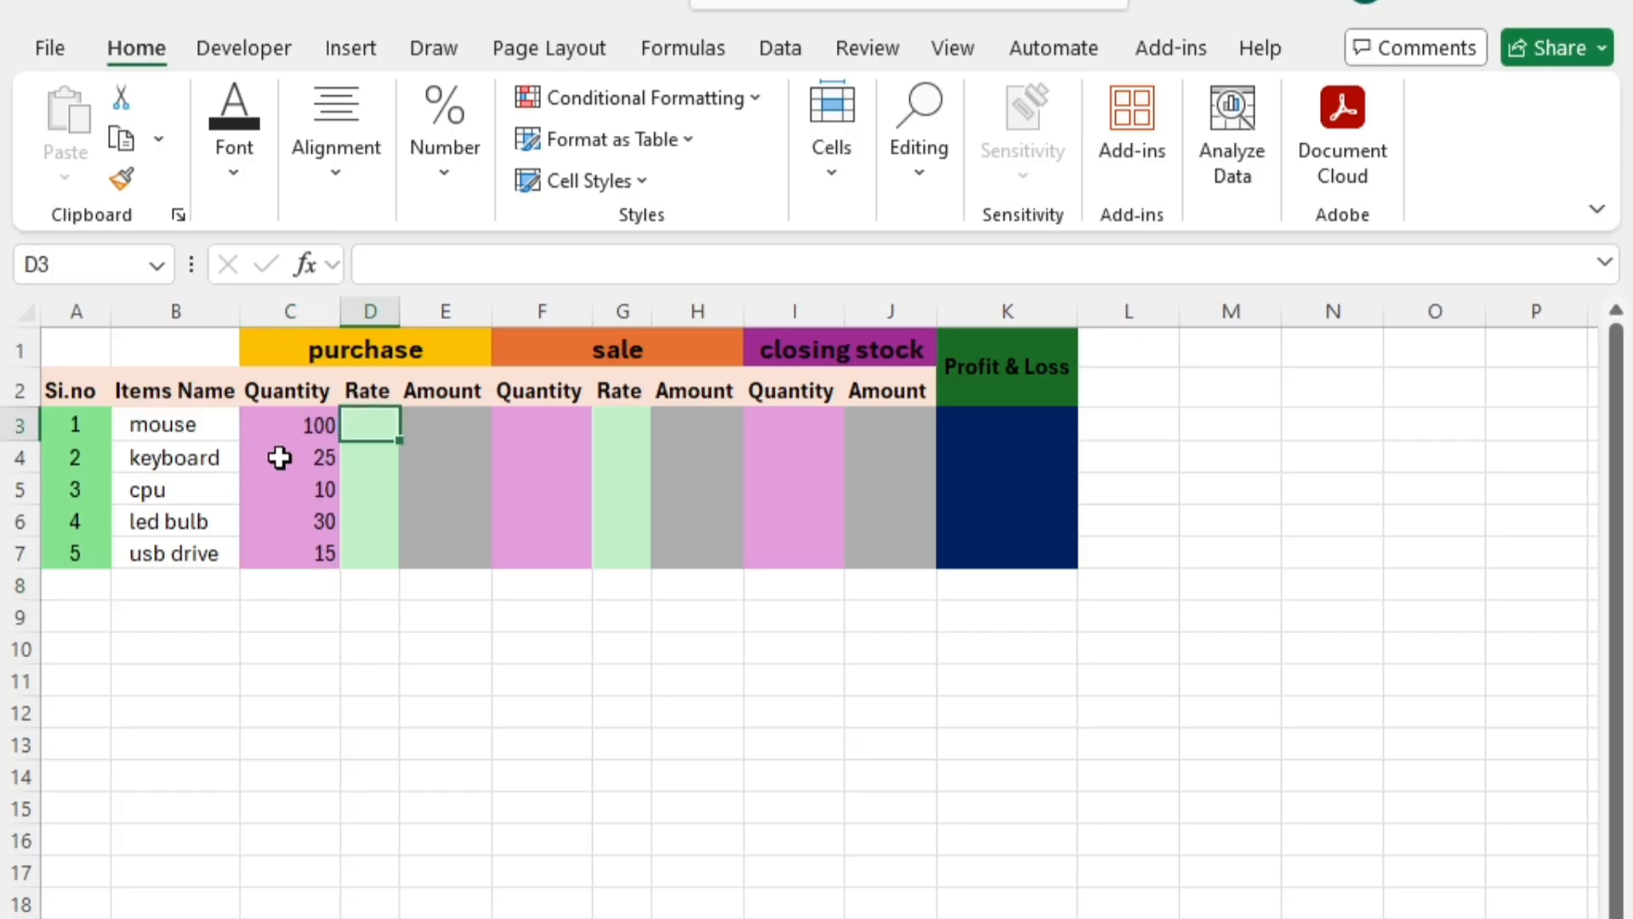
{"action": "type", "text": "150"}
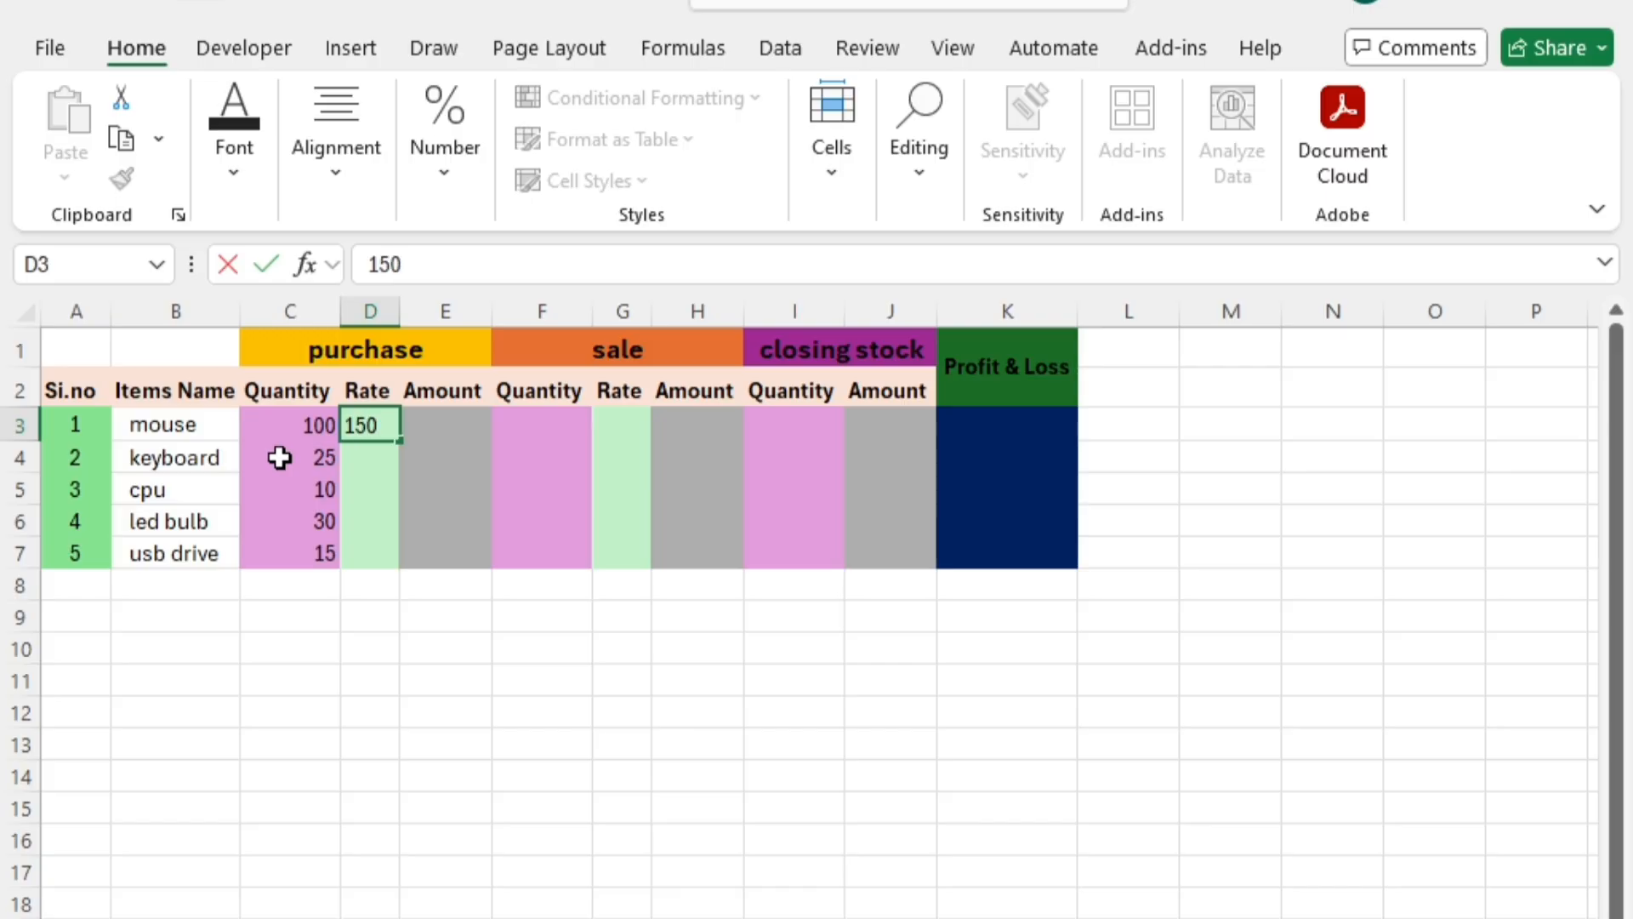
{"action": "key", "text": "Return"}
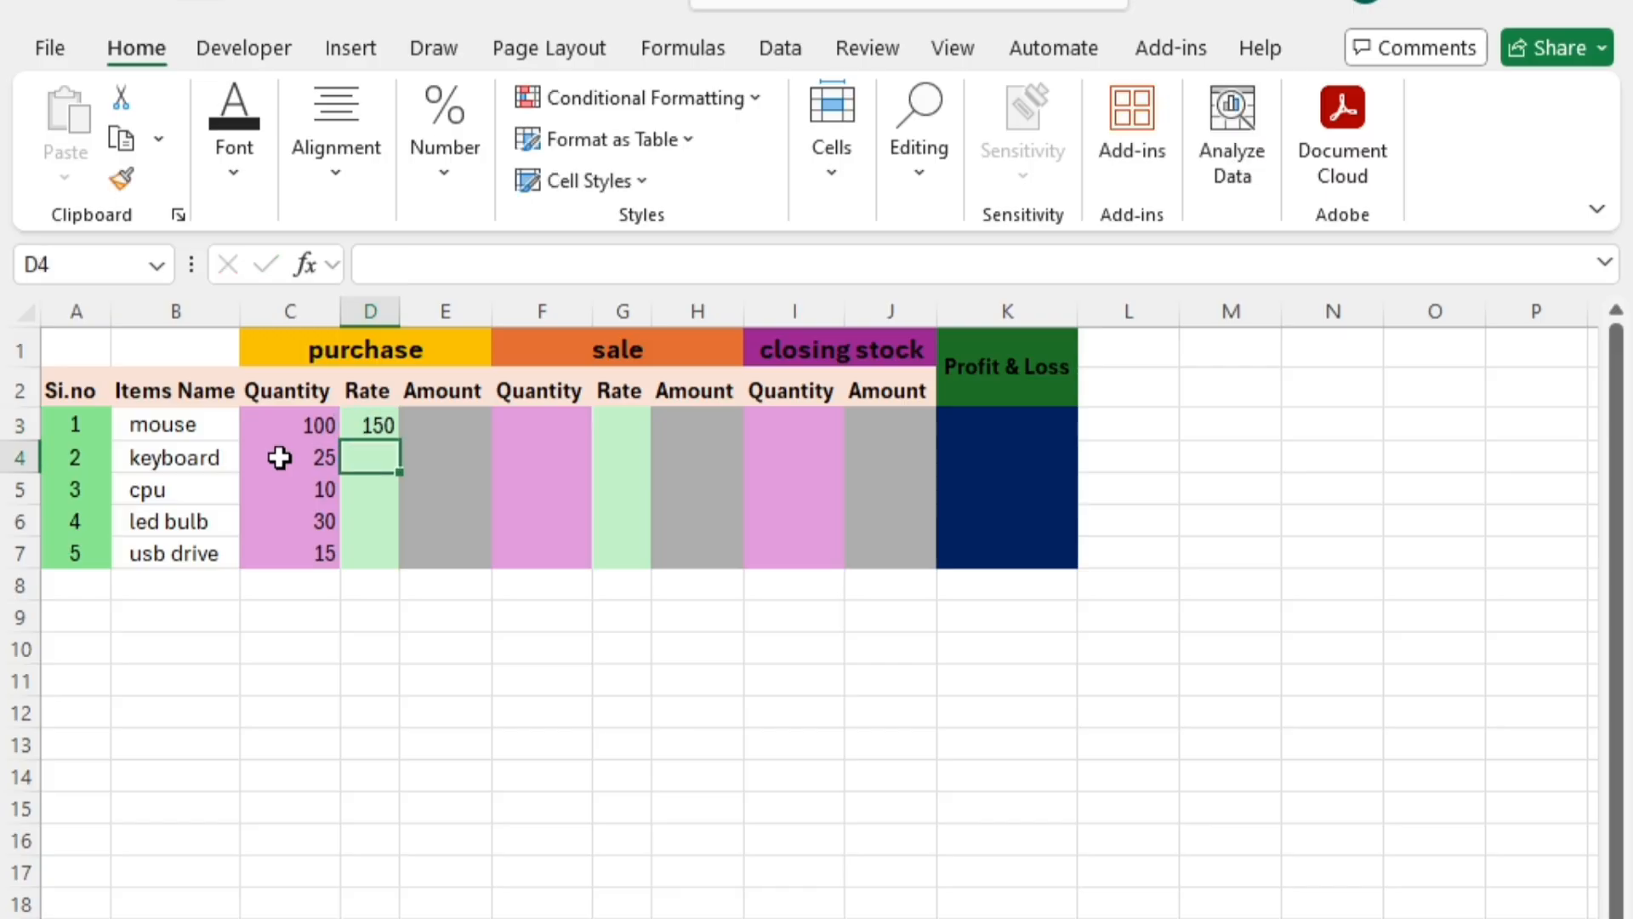
{"action": "type", "text": "210"}
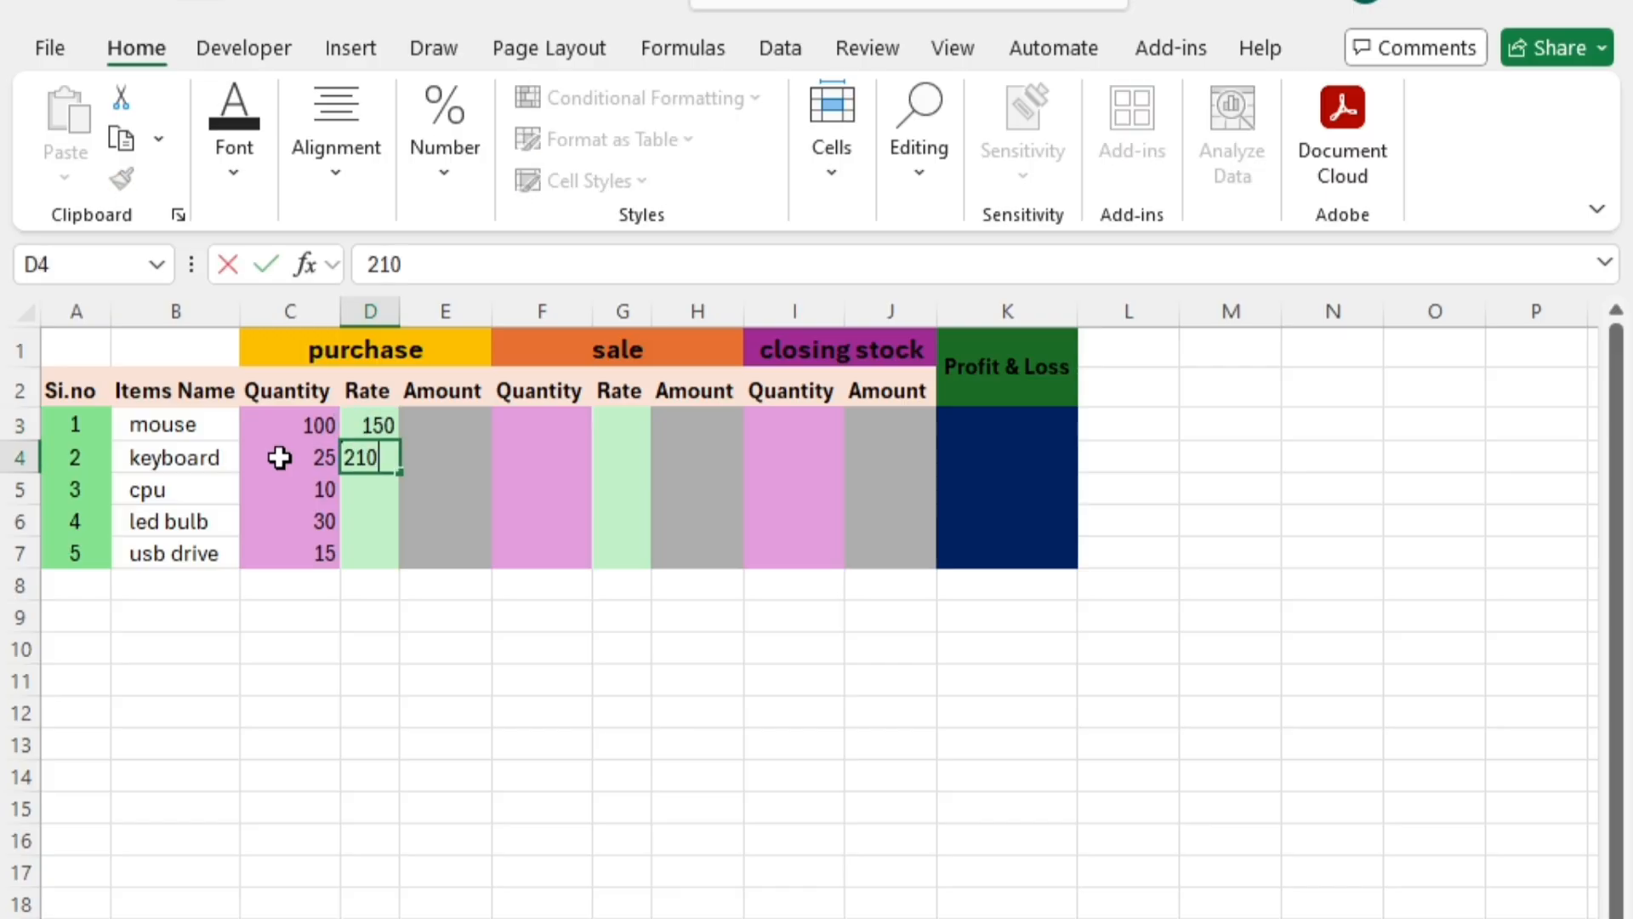
{"action": "key", "text": "Return"}
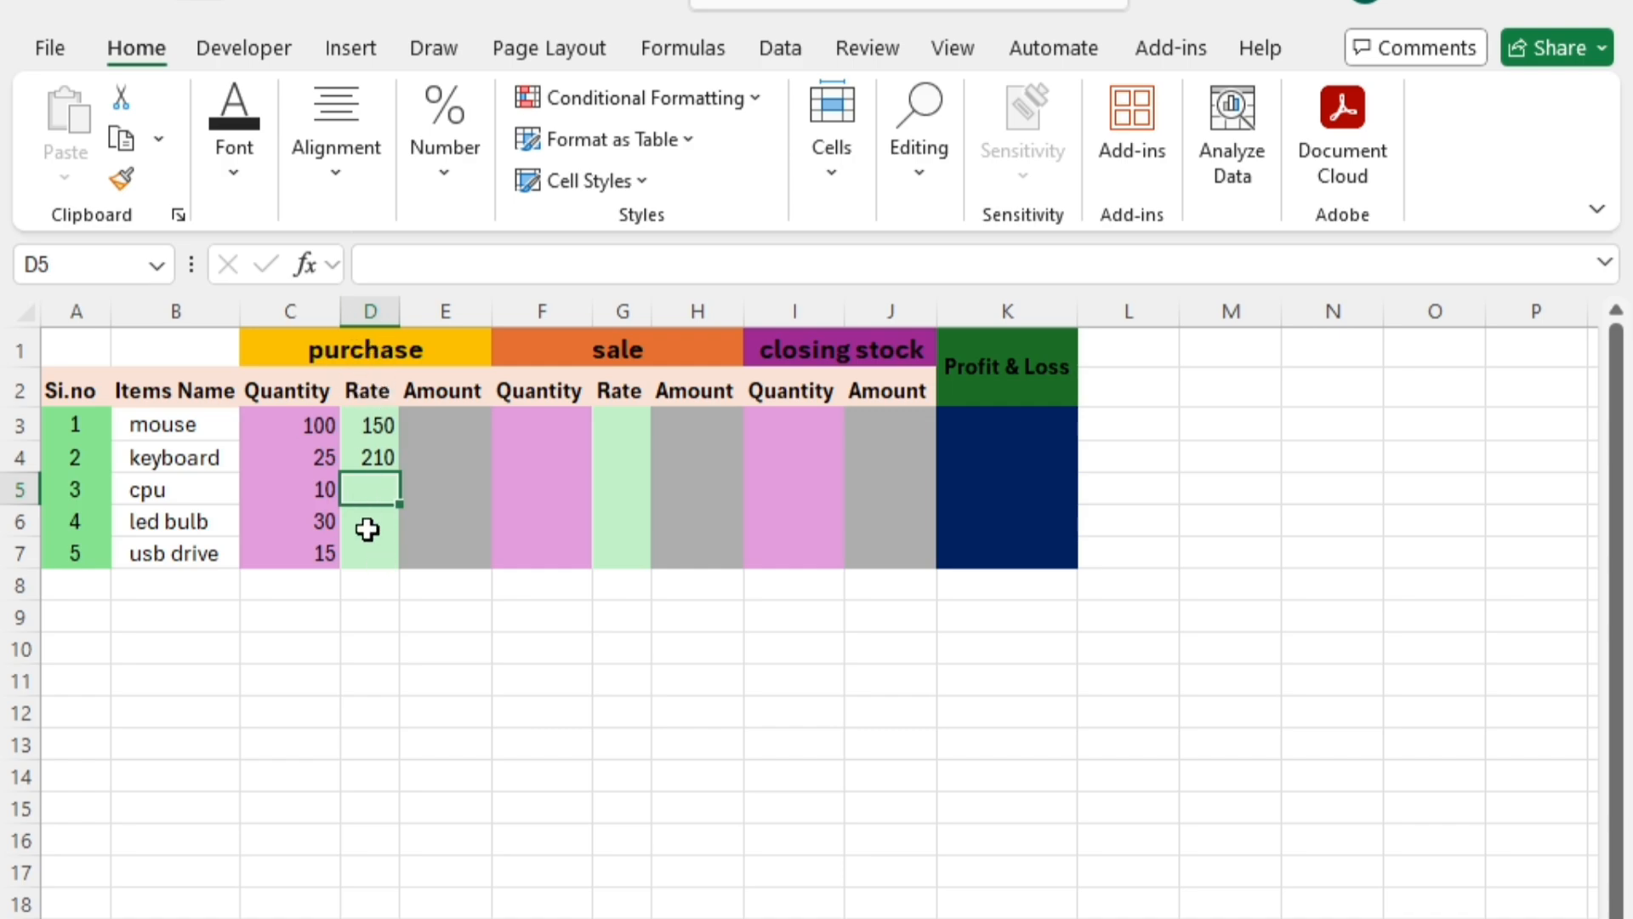
{"action": "type", "text": "7"}
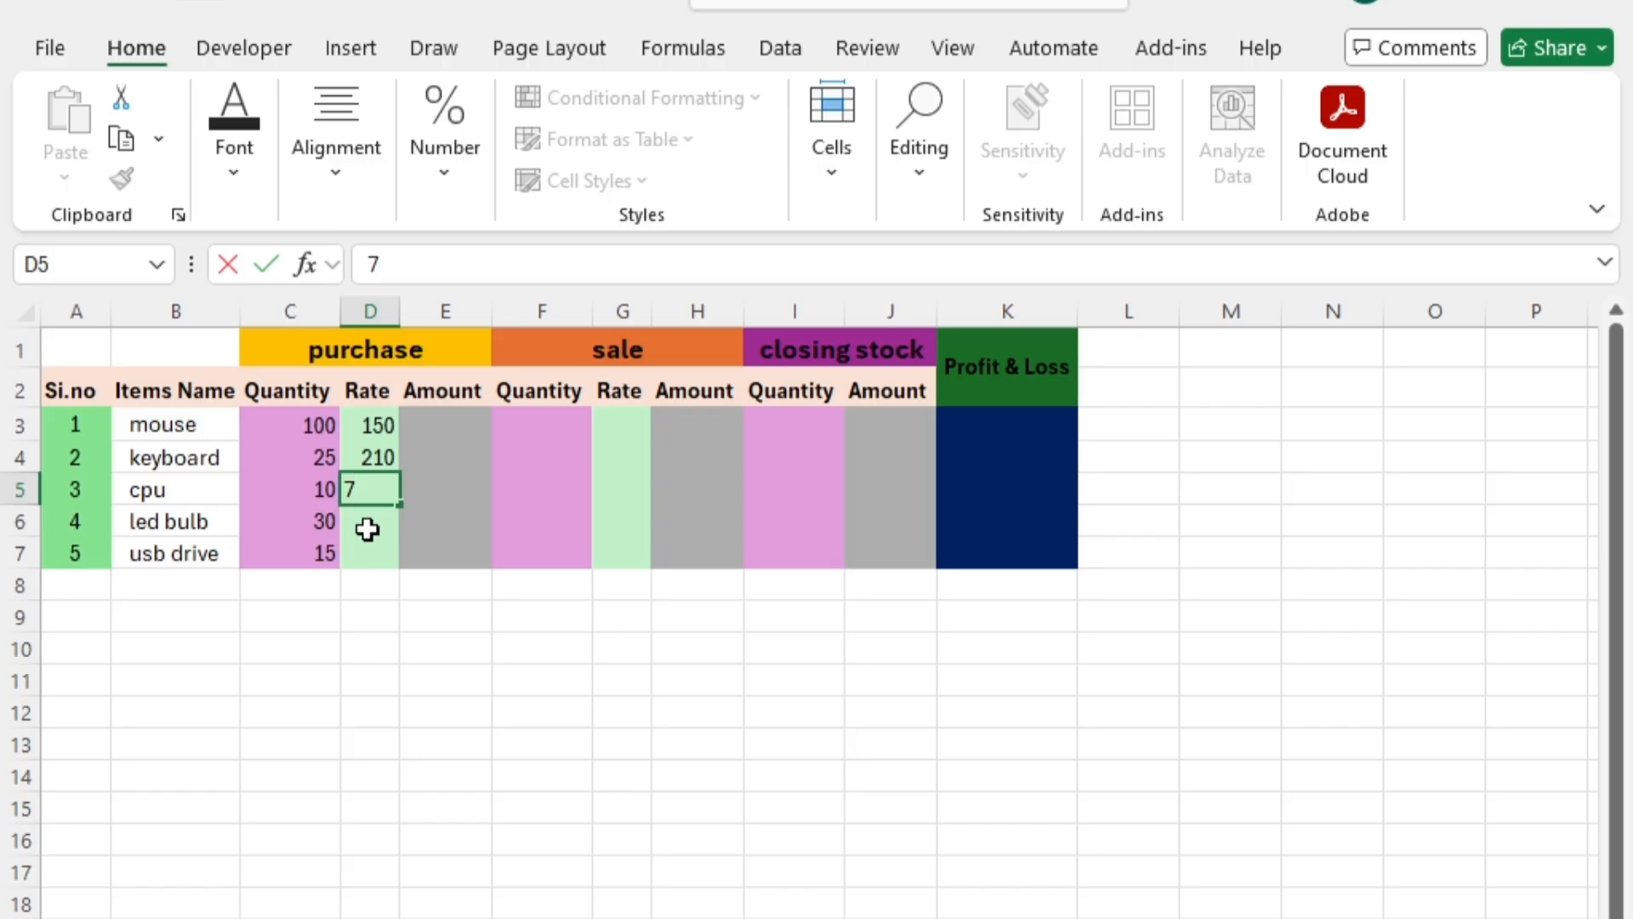
{"action": "type", "text": "000"}
{"action": "key", "text": "Return"}
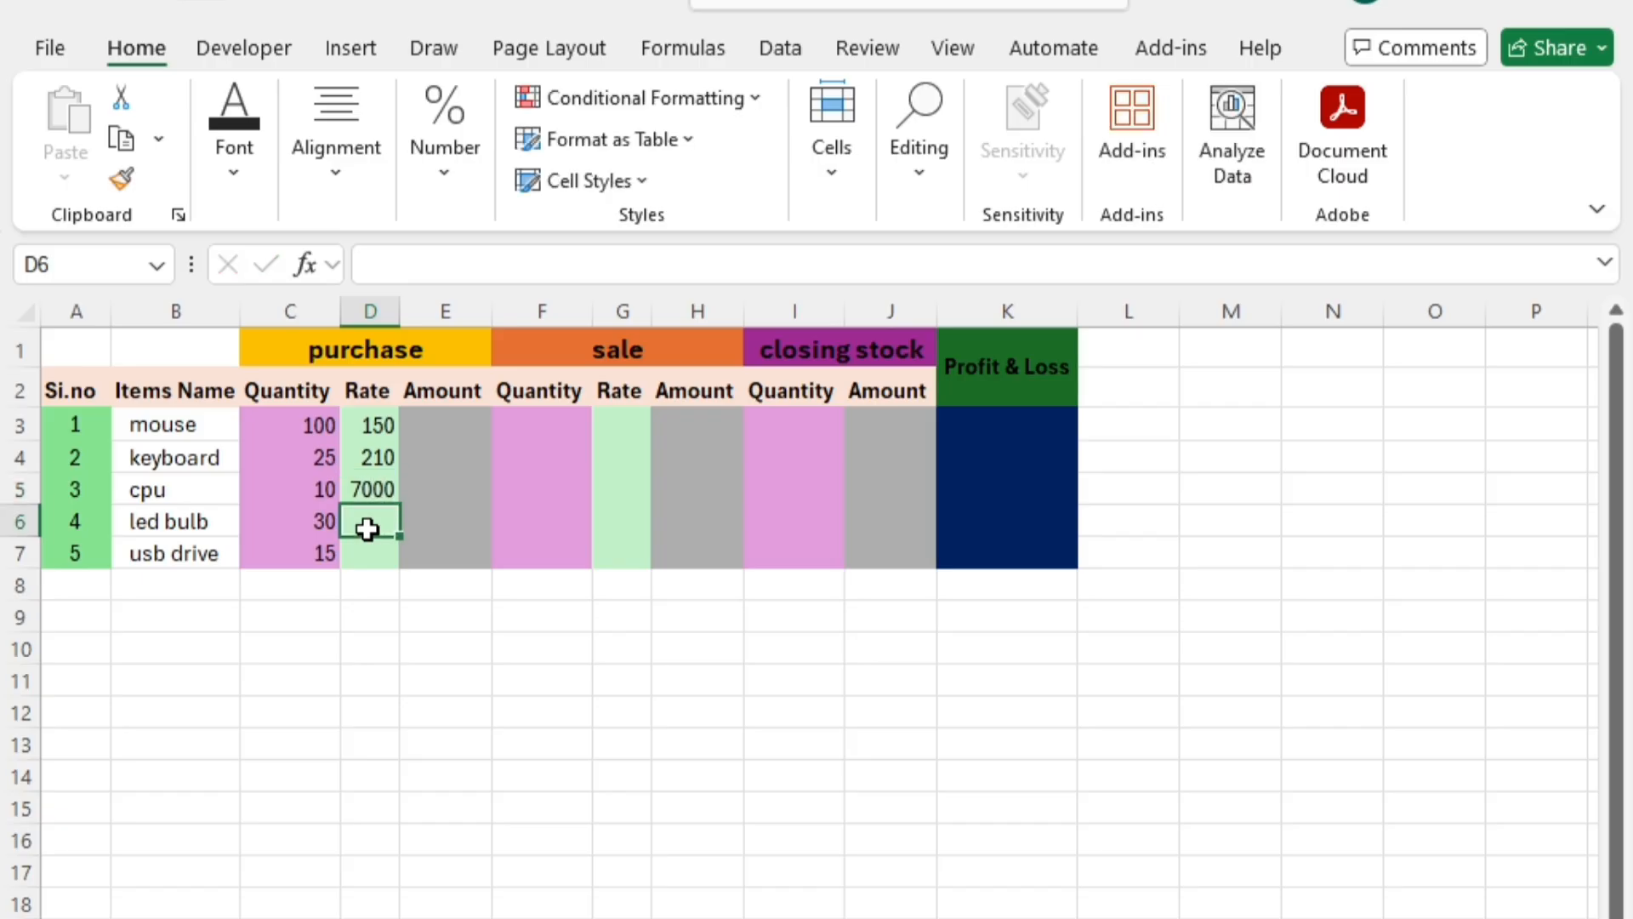
{"action": "type", "text": "50"}
{"action": "key", "text": "Return"}
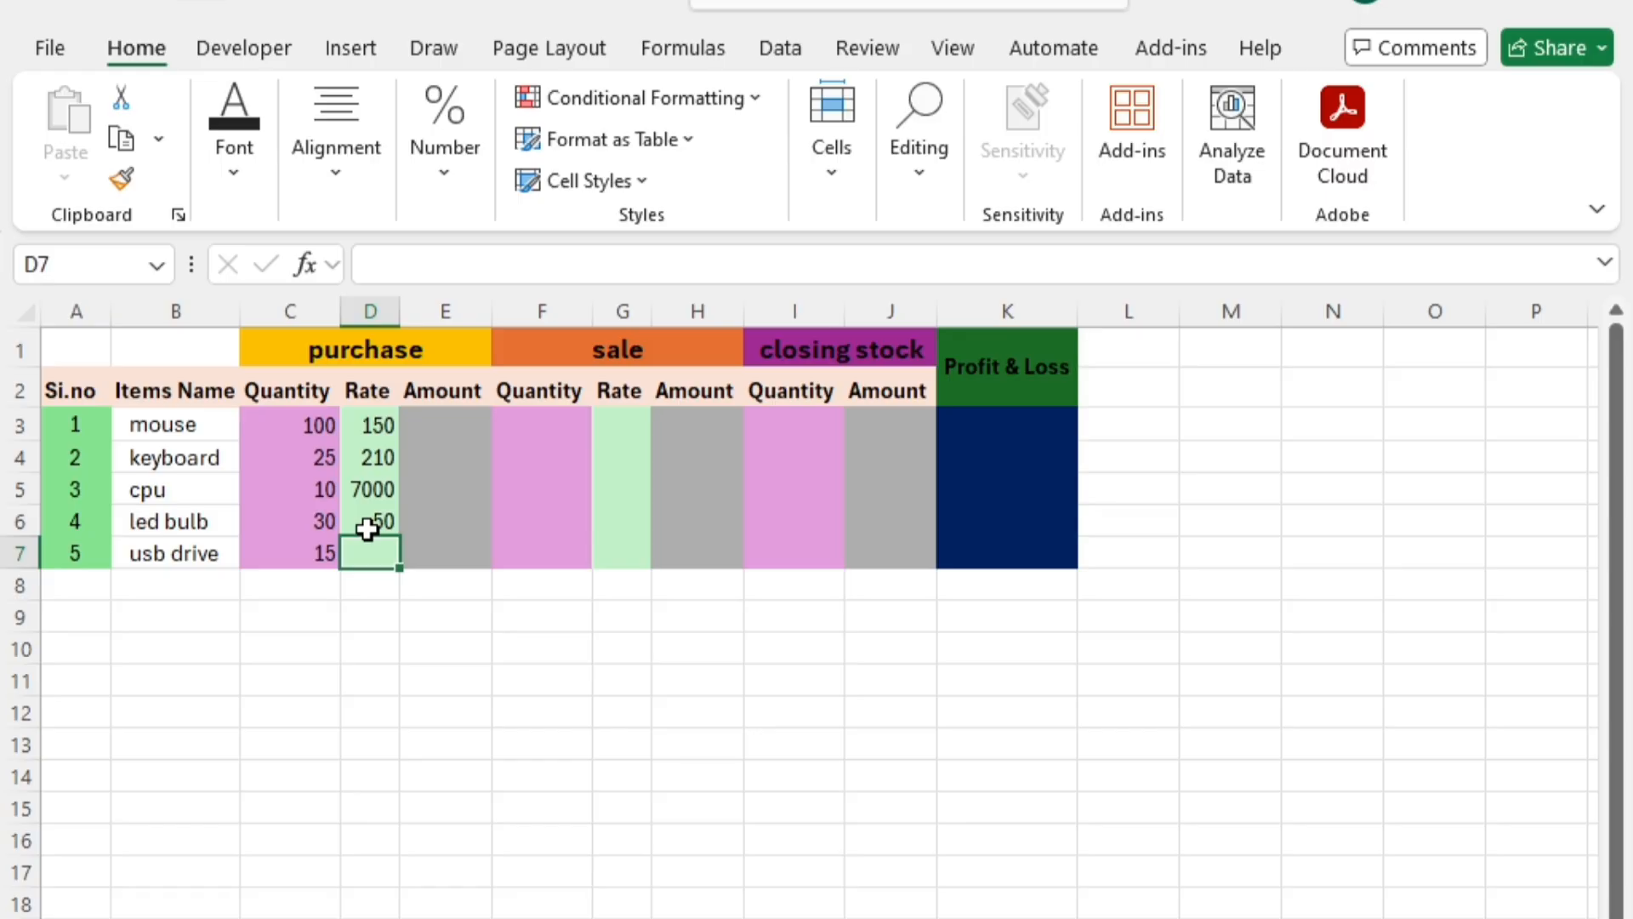
{"action": "type", "text": "750"}
{"action": "key", "text": "Return"}
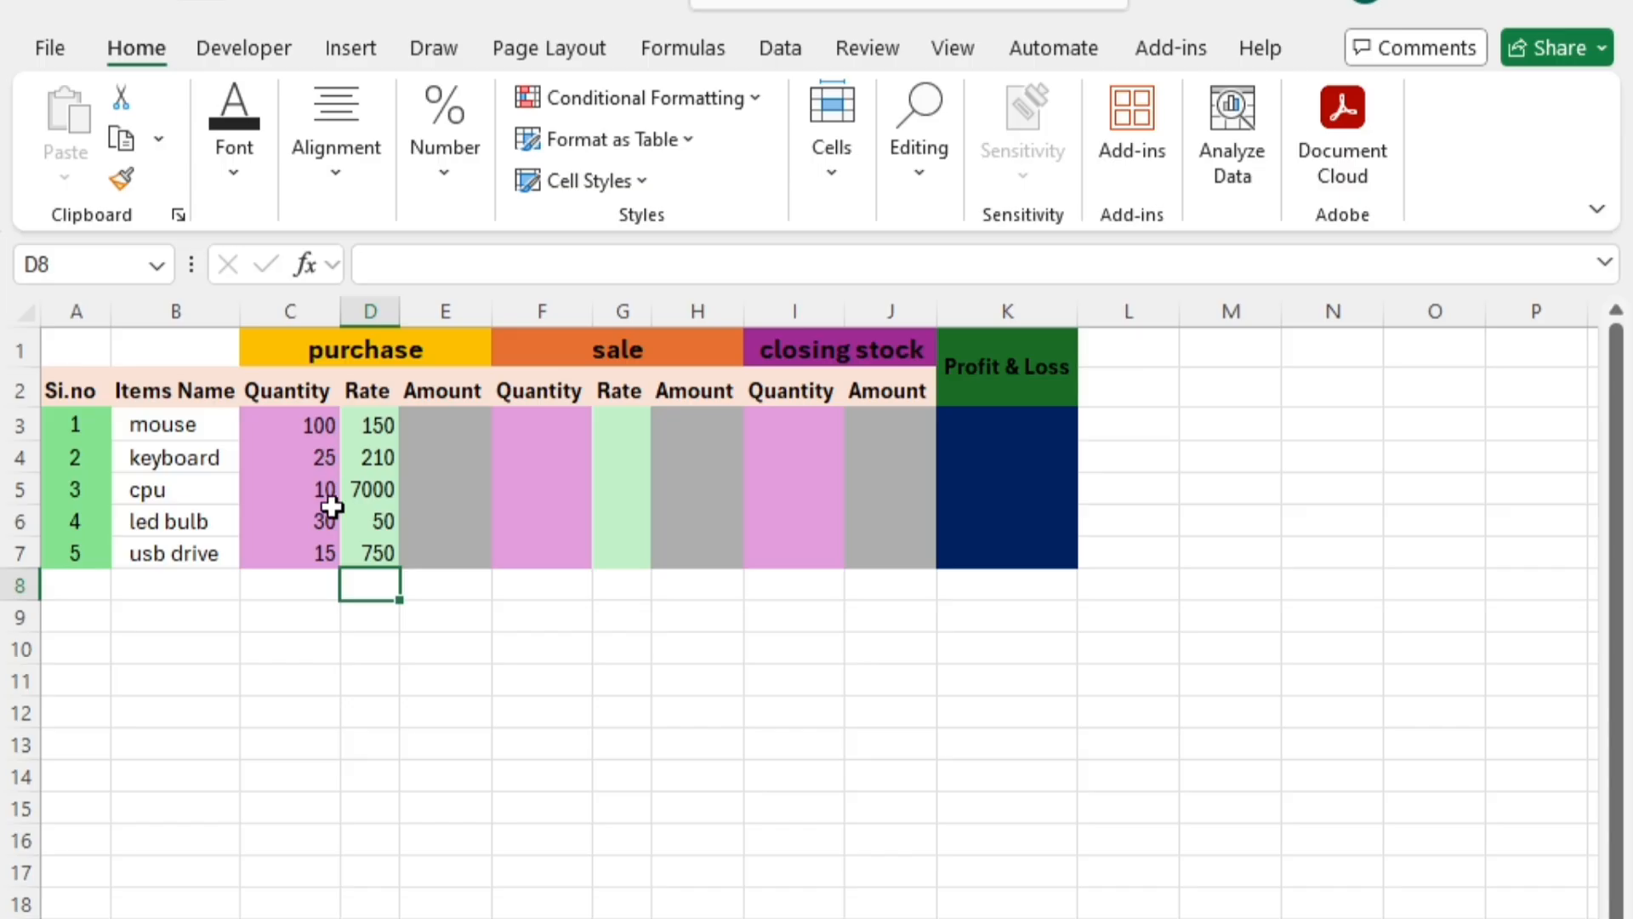
Calculate the mouse's purchase amount in E3 as quantity times rate with the formula =C3*D3
{"action": "left_click", "coordinate": [313, 426]}
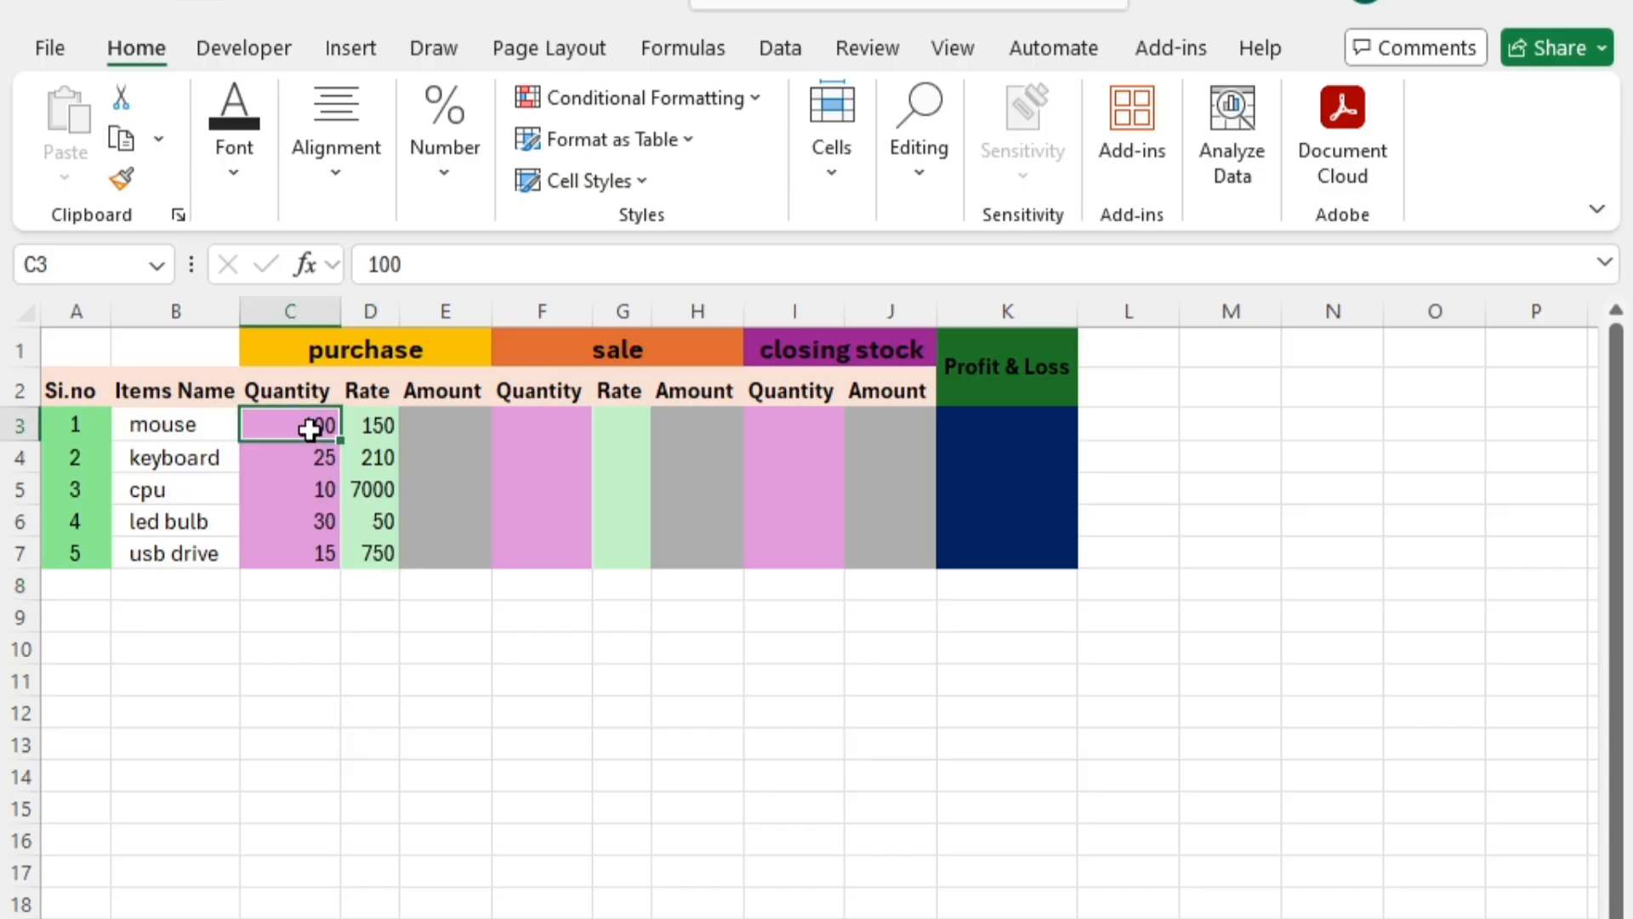
{"action": "left_click", "coordinate": [372, 426]}
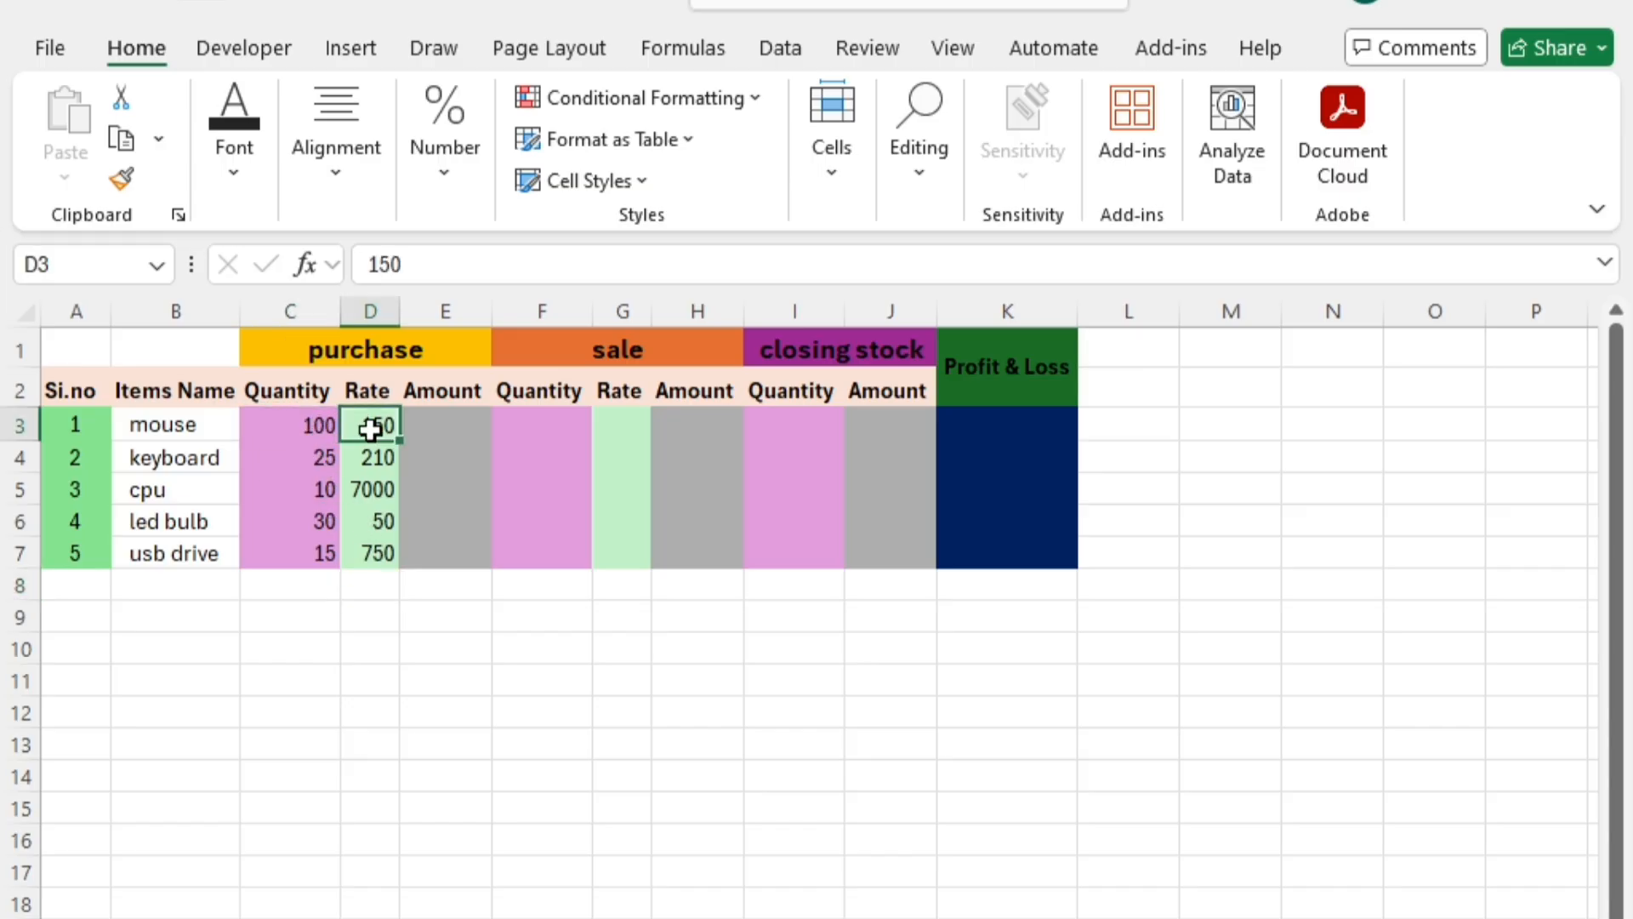
{"action": "left_click", "coordinate": [441, 424]}
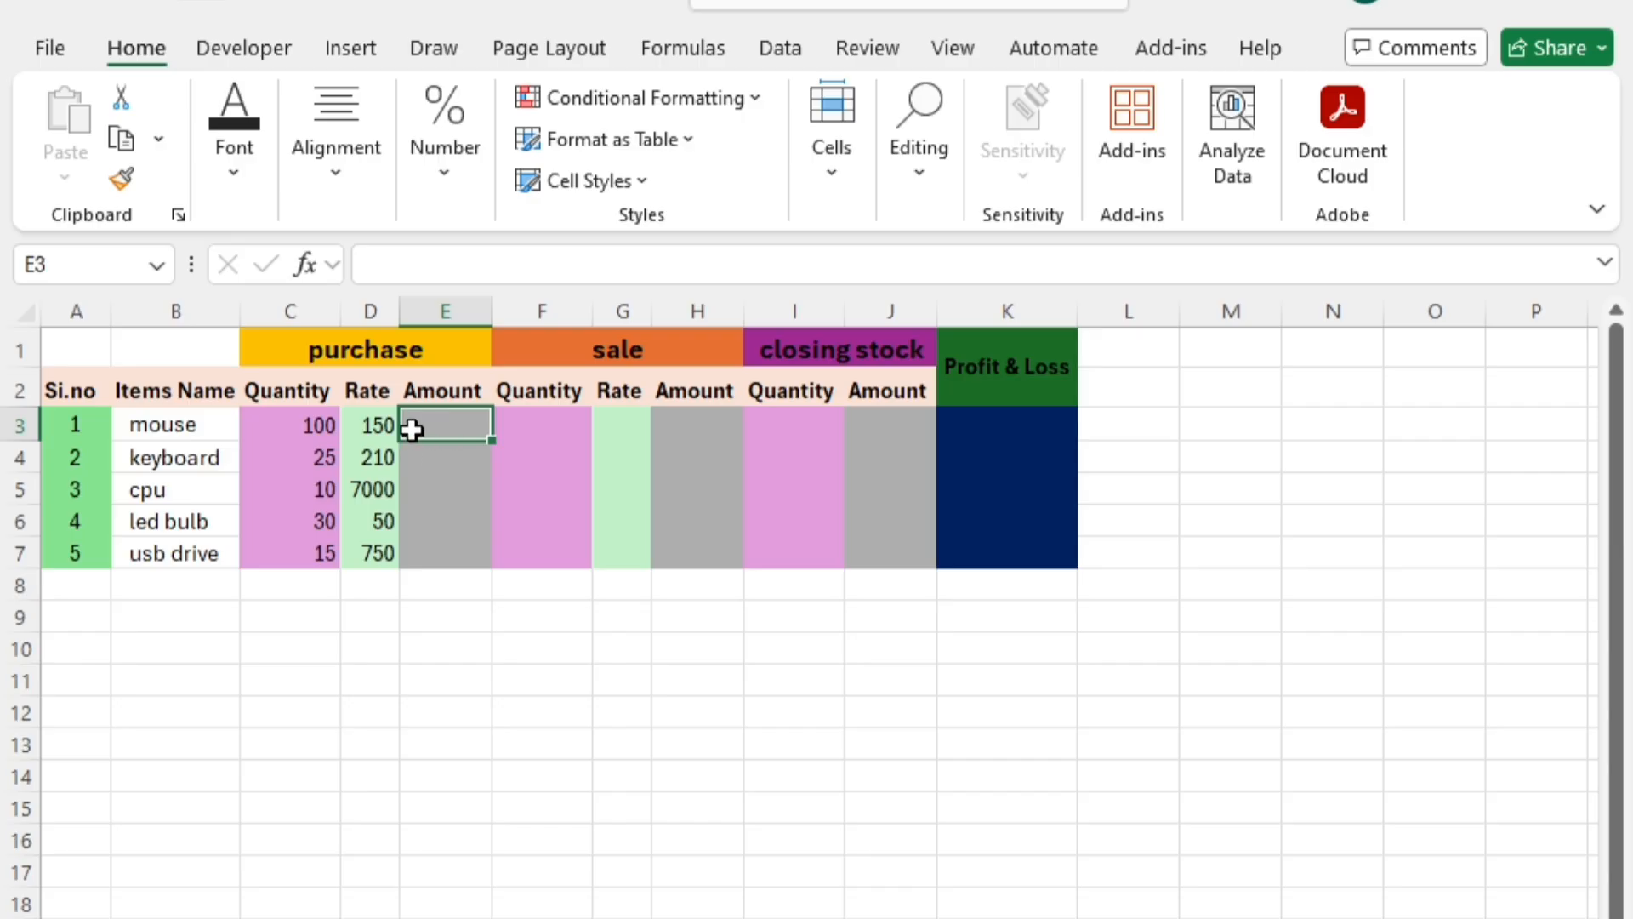
{"action": "type", "text": "="}
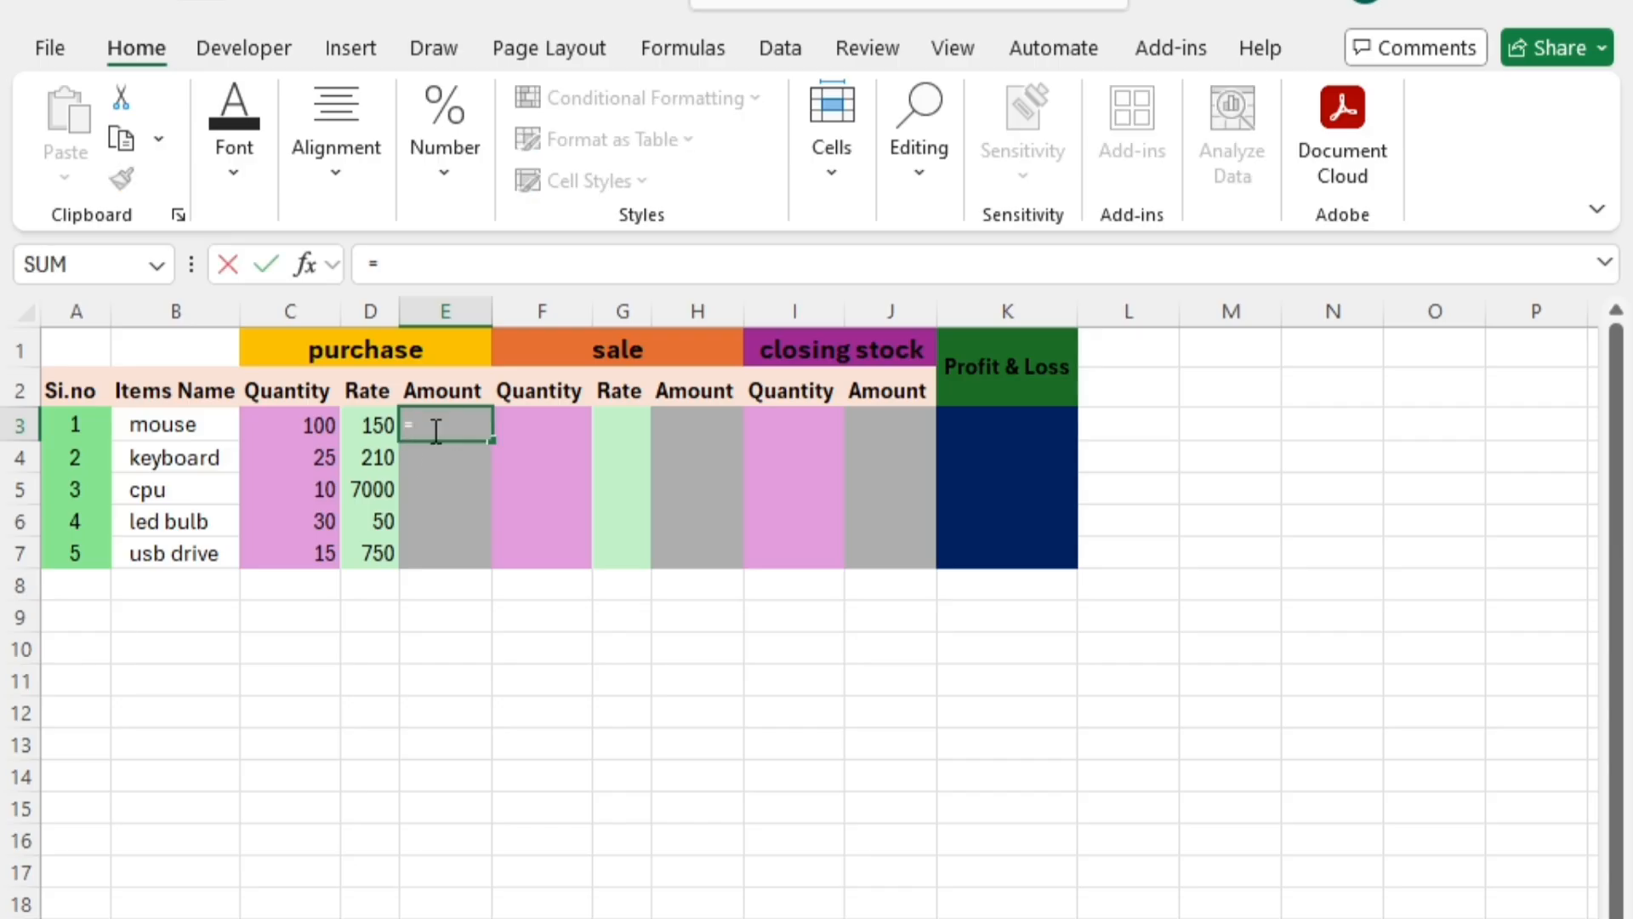
{"action": "left_click", "coordinate": [308, 425]}
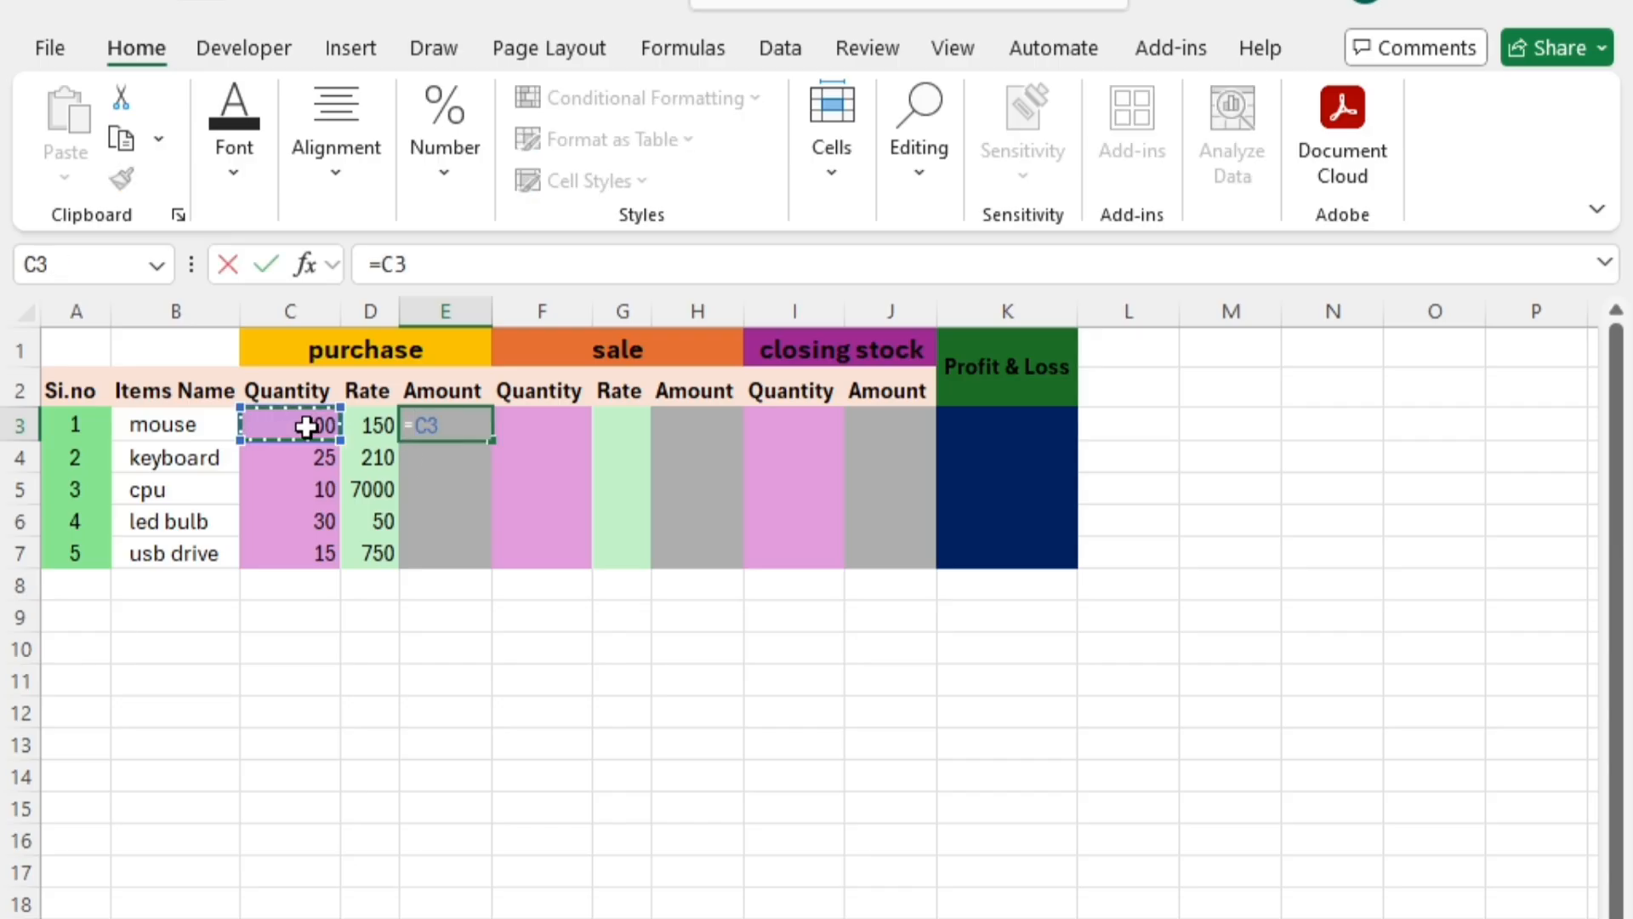
{"action": "type", "text": "*"}
{"action": "left_click", "coordinate": [377, 428]}
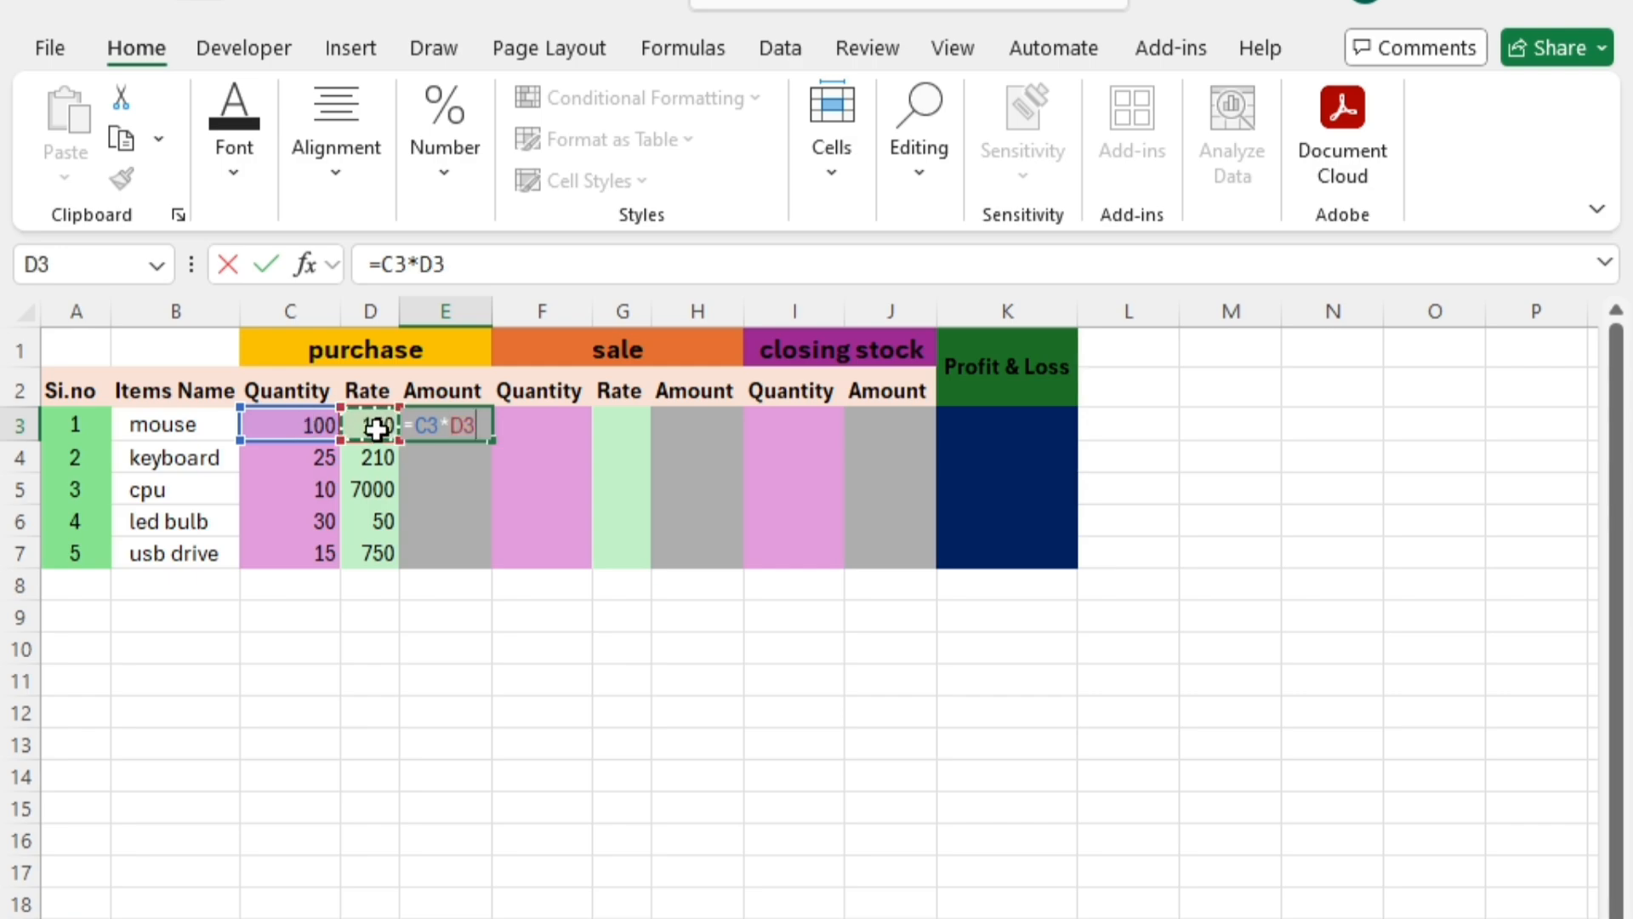
{"action": "key", "text": "Return"}
Copy the purchase amount formula from E3 down through E7 for the remaining items
{"action": "left_click", "coordinate": [431, 423]}
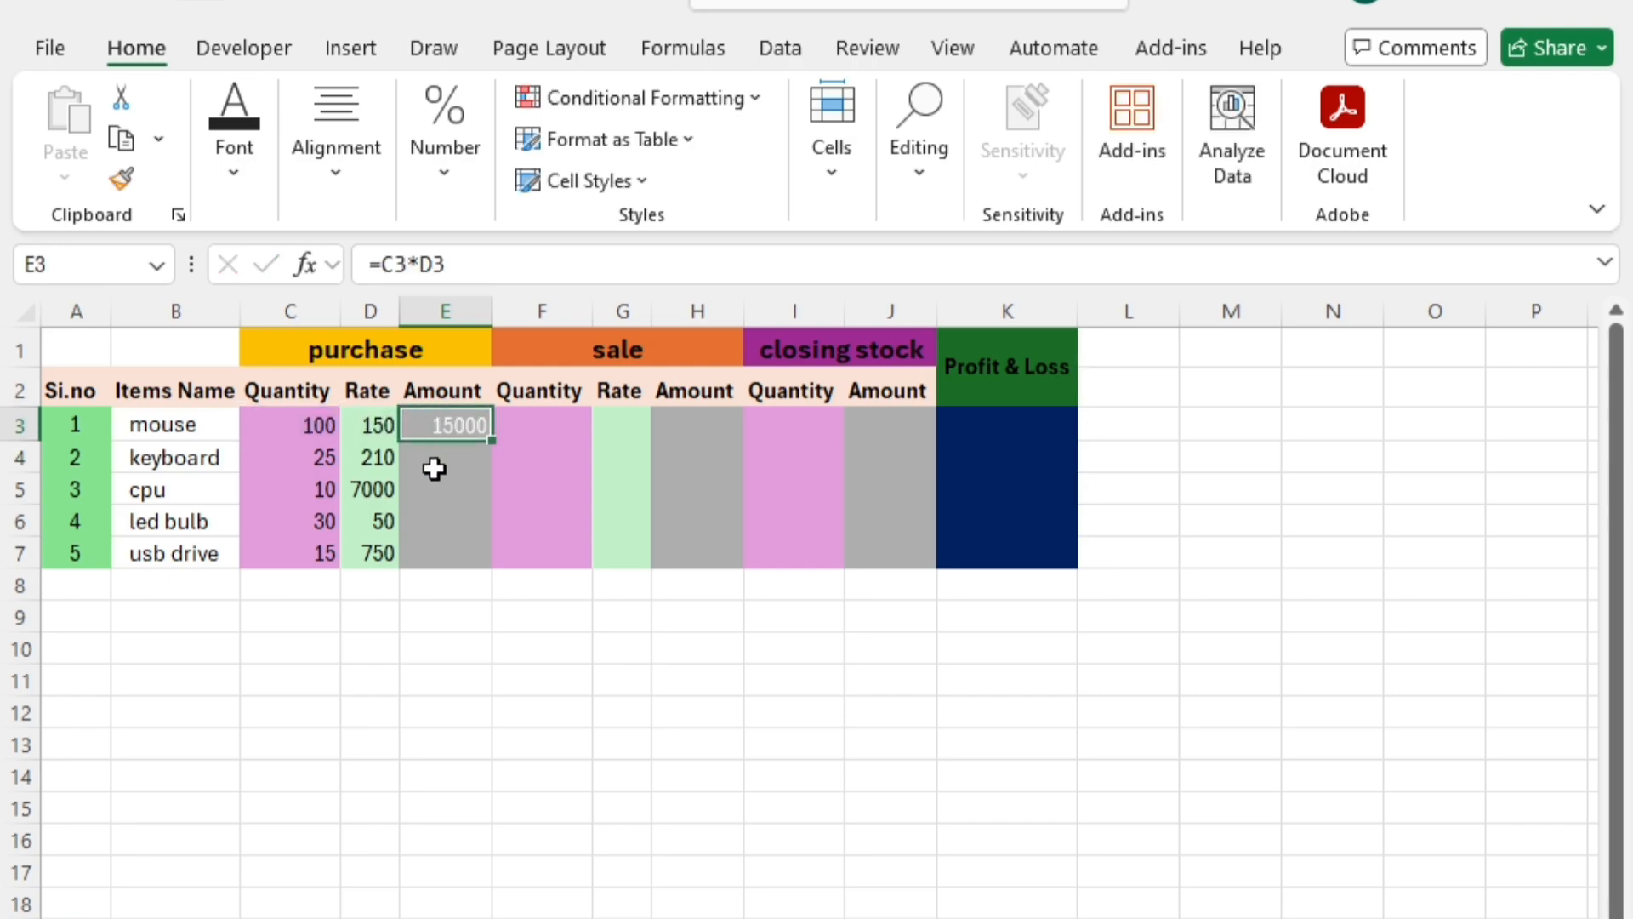
{"action": "left_click", "coordinate": [434, 469]}
{"action": "left_click", "coordinate": [477, 426]}
{"action": "left_click_drag", "start_coordinate": [490, 441], "coordinate": [499, 569]}
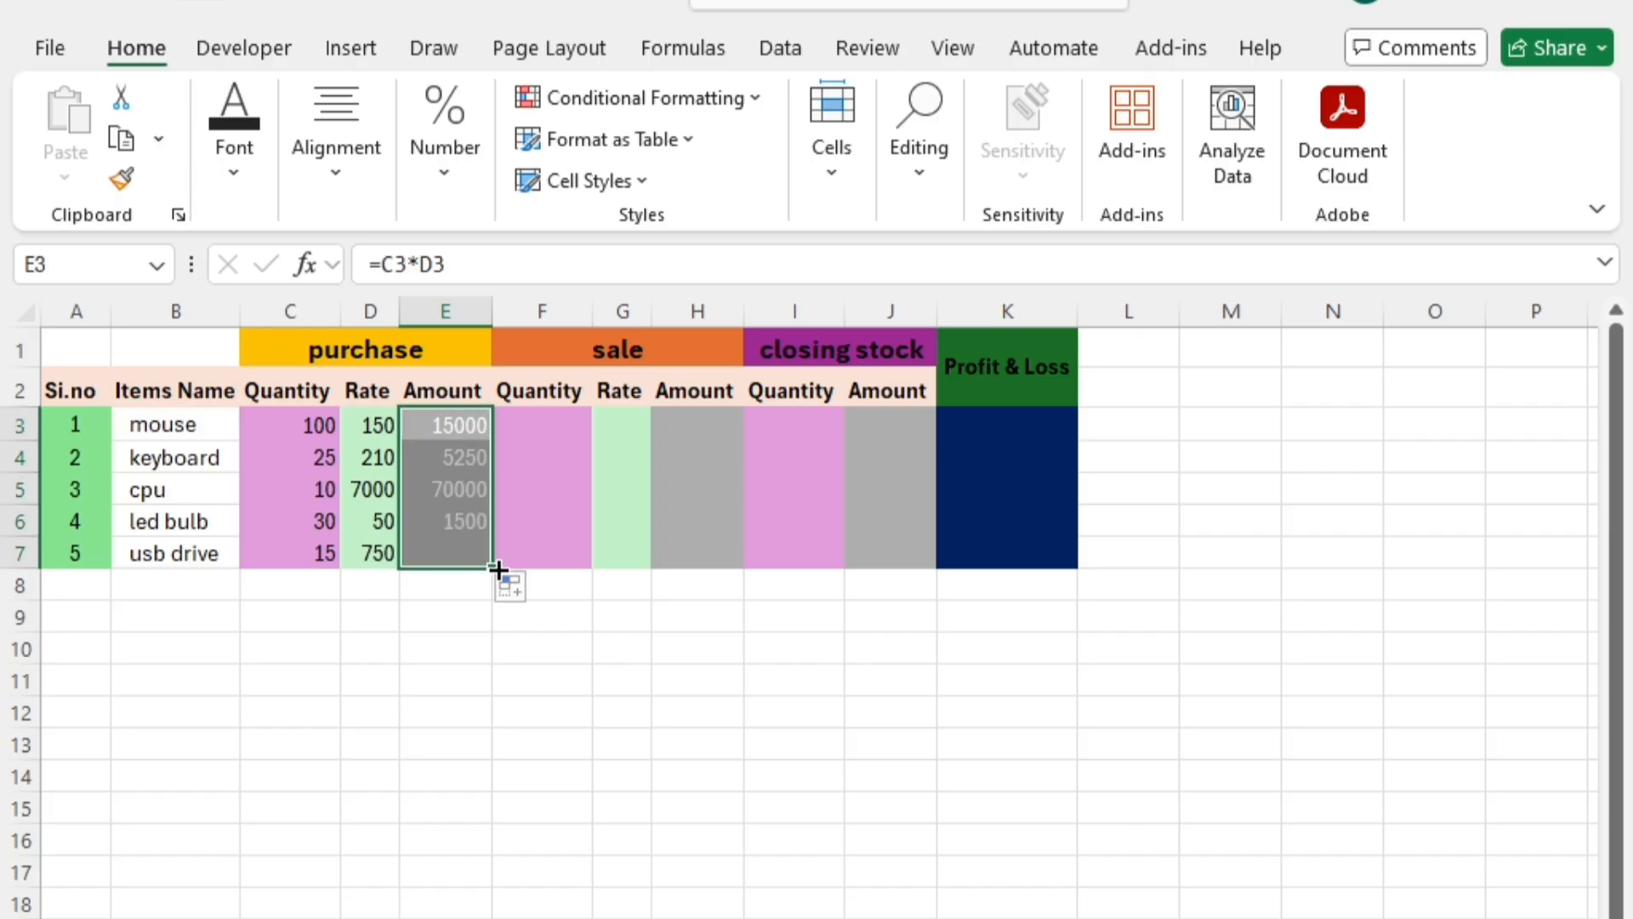
{"action": "left_click", "coordinate": [502, 558]}
Change the font color of the purchase amounts in E3:E7 to the black theme color
{"action": "left_click_drag", "start_coordinate": [448, 421], "coordinate": [448, 553]}
{"action": "left_click", "coordinate": [255, 192]}
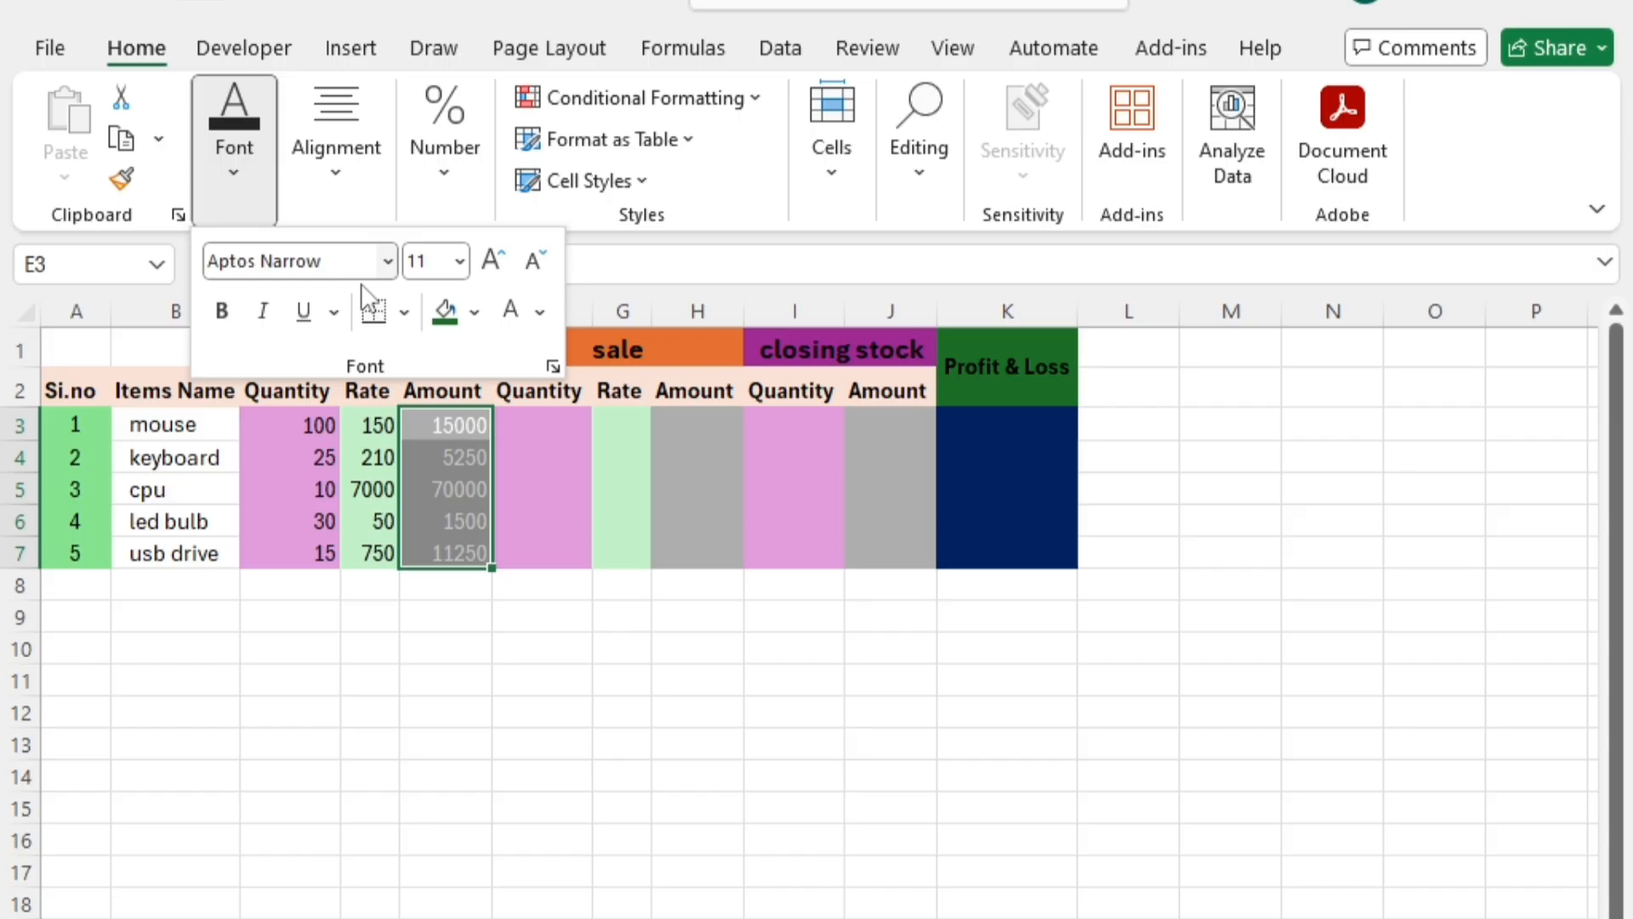
{"action": "left_click", "coordinate": [474, 312]}
{"action": "left_click", "coordinate": [540, 312]}
{"action": "left_click", "coordinate": [539, 312]}
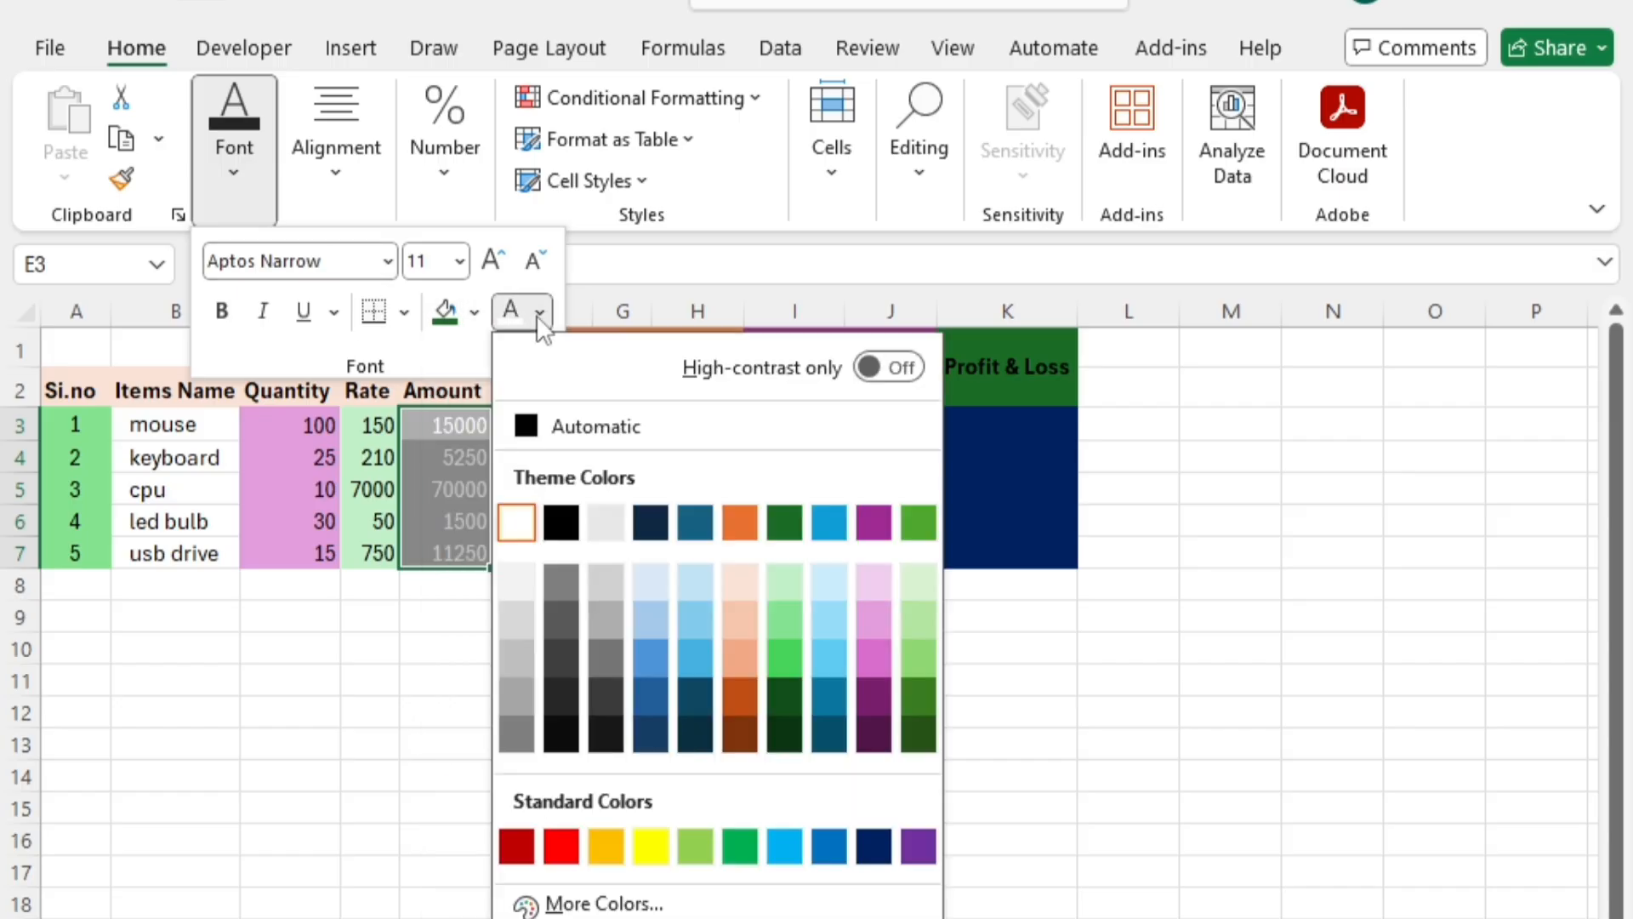
{"action": "left_click", "coordinate": [554, 514]}
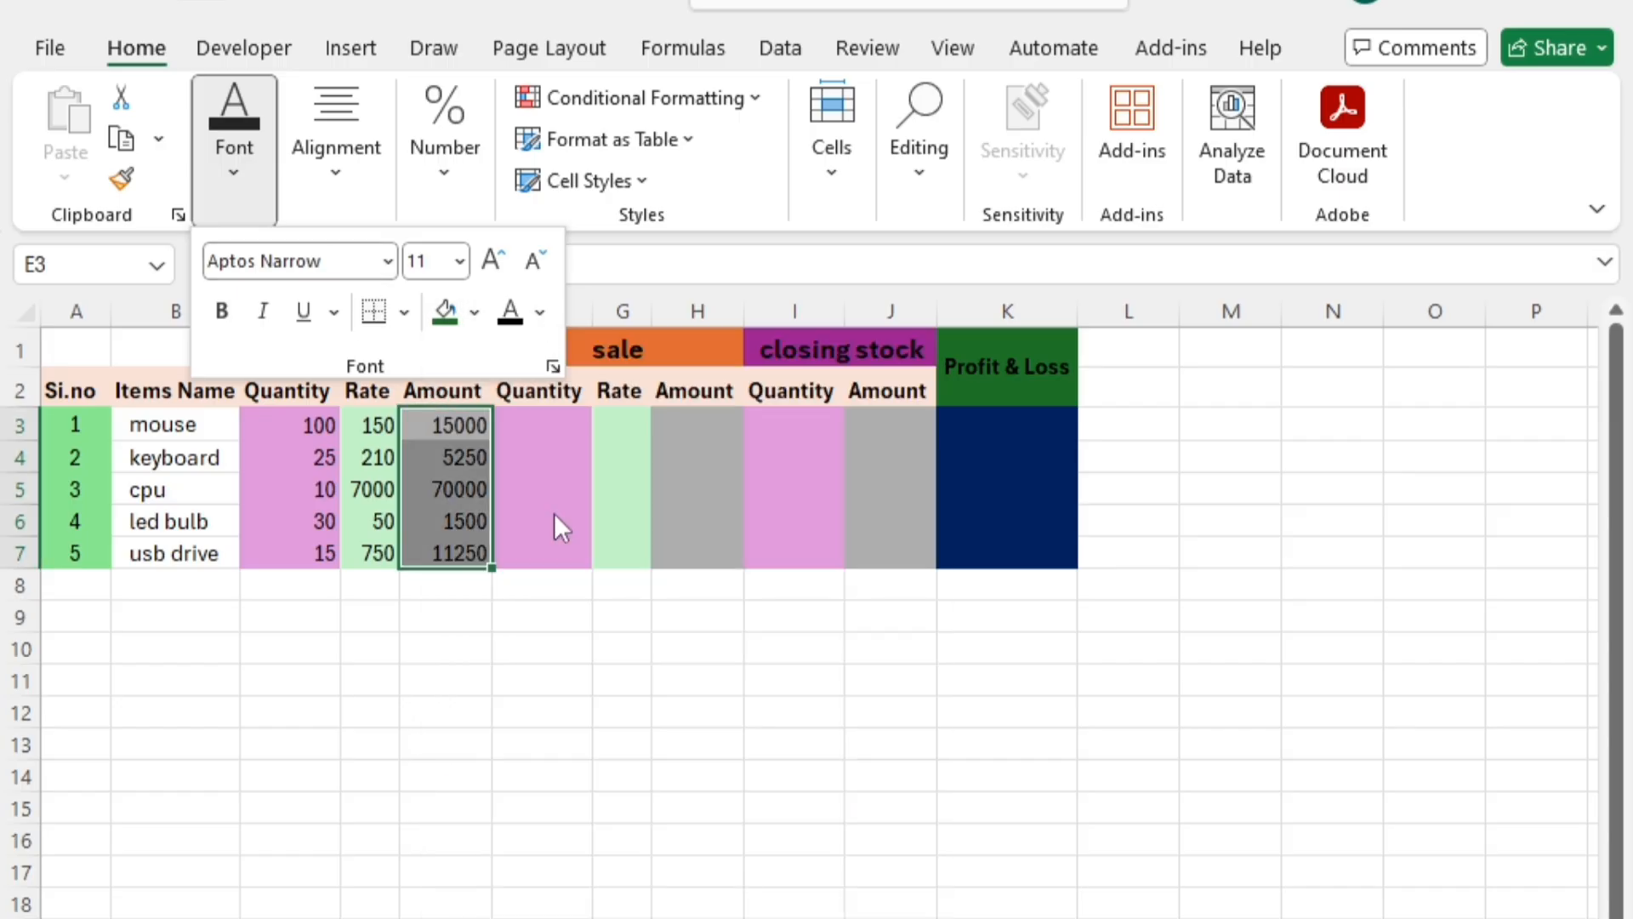
{"action": "left_click", "coordinate": [538, 629]}
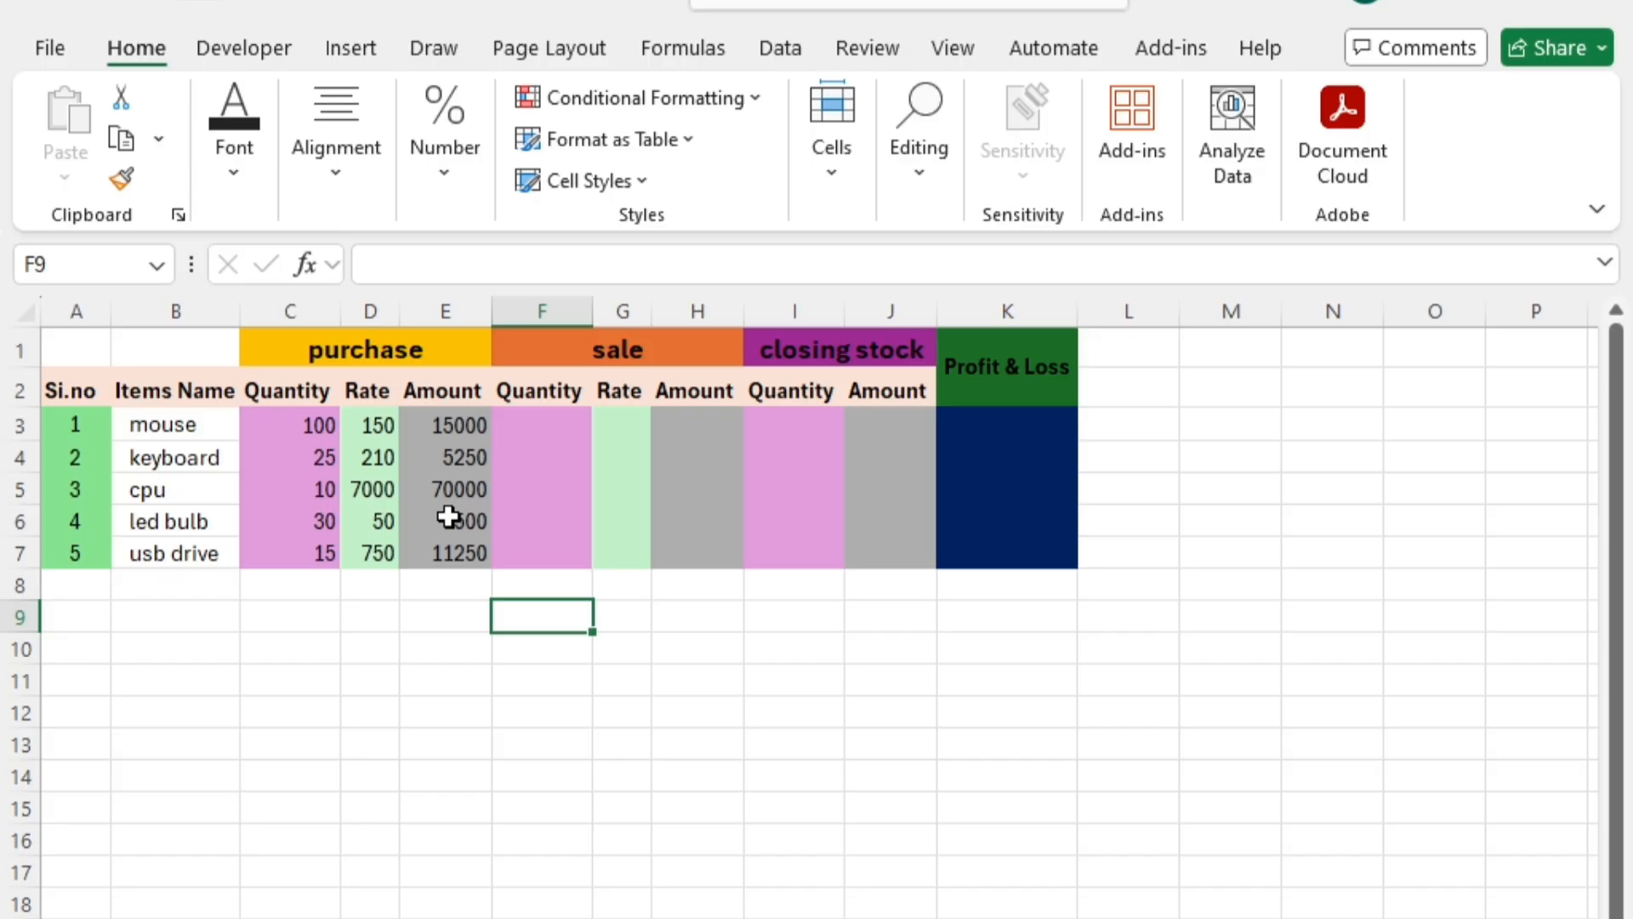
{"action": "left_click", "coordinate": [729, 657]}
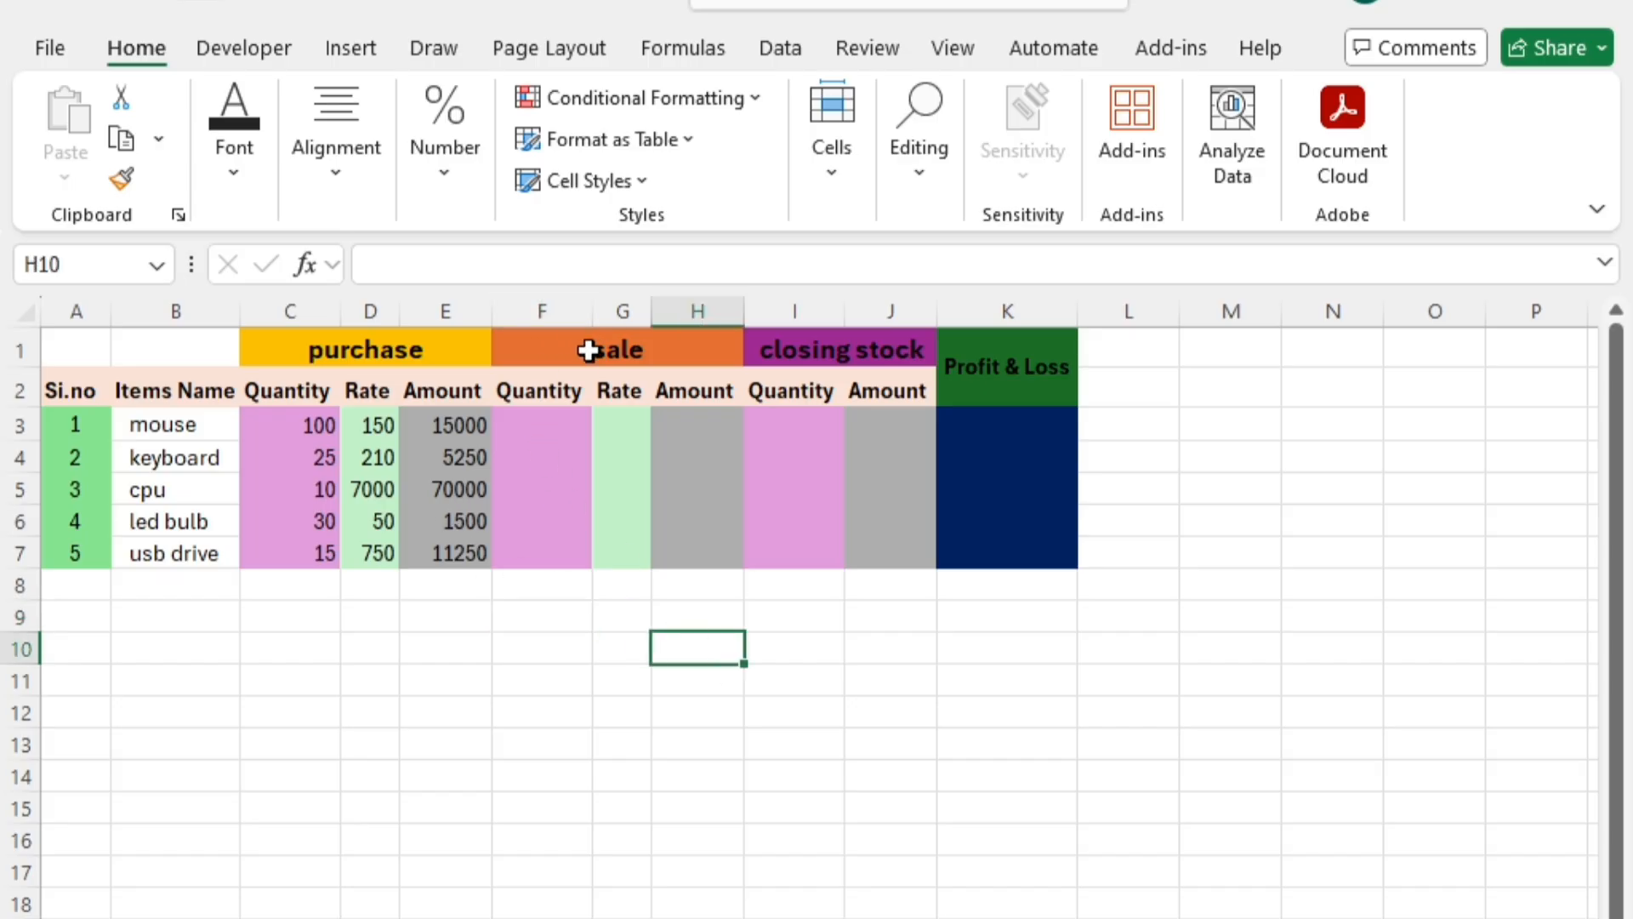
{"action": "left_click", "coordinate": [304, 428]}
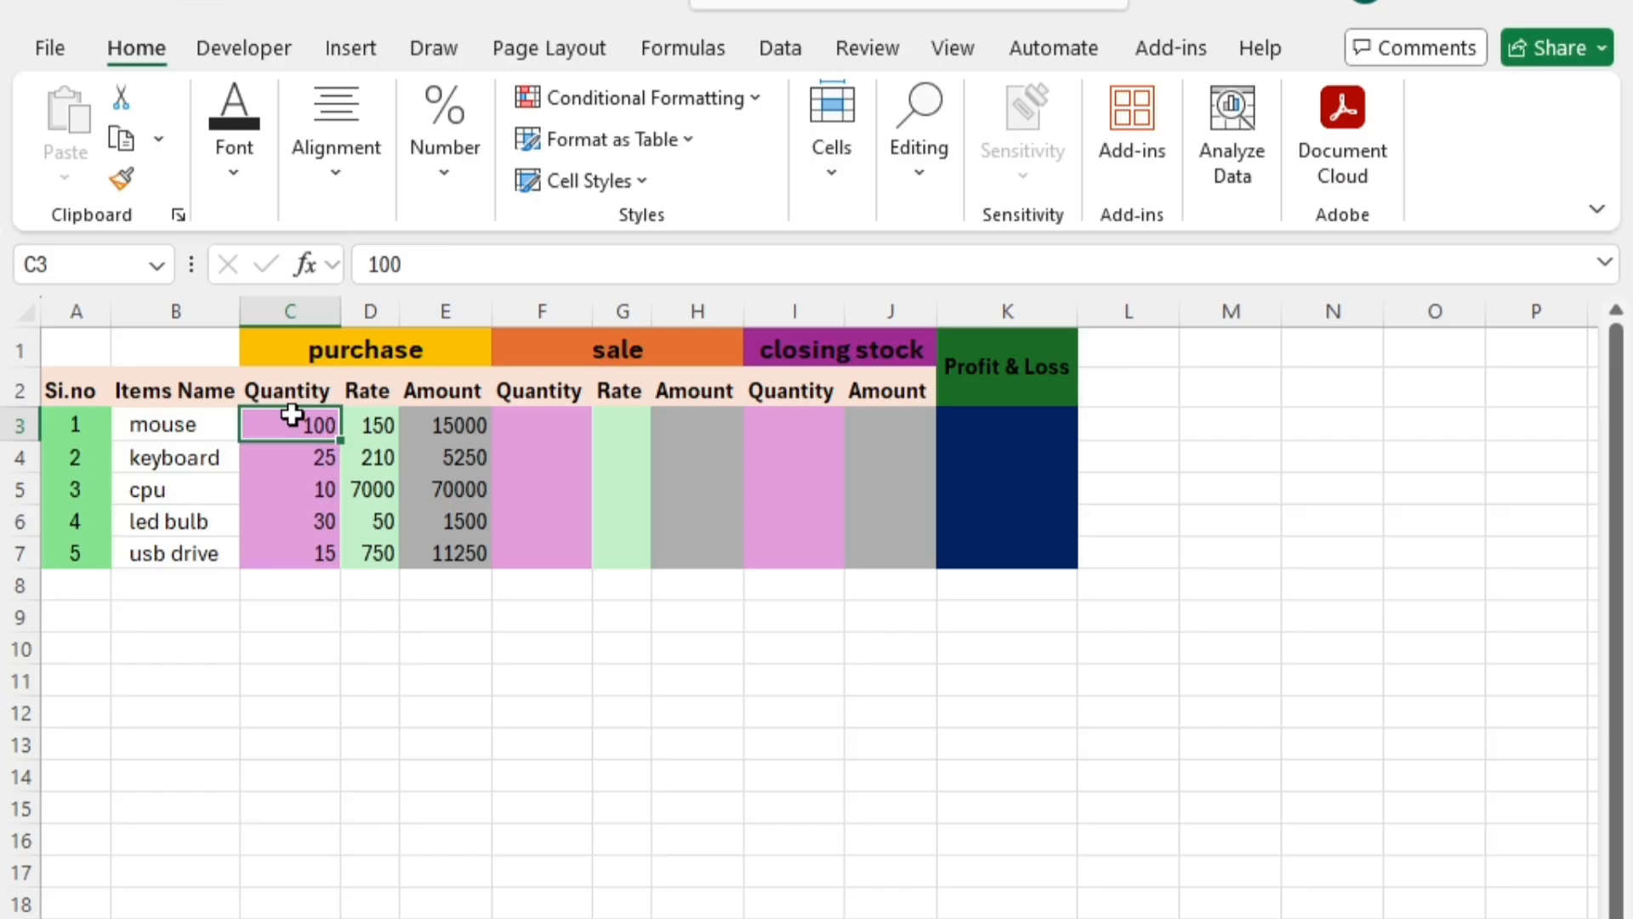
{"action": "left_click", "coordinate": [504, 426]}
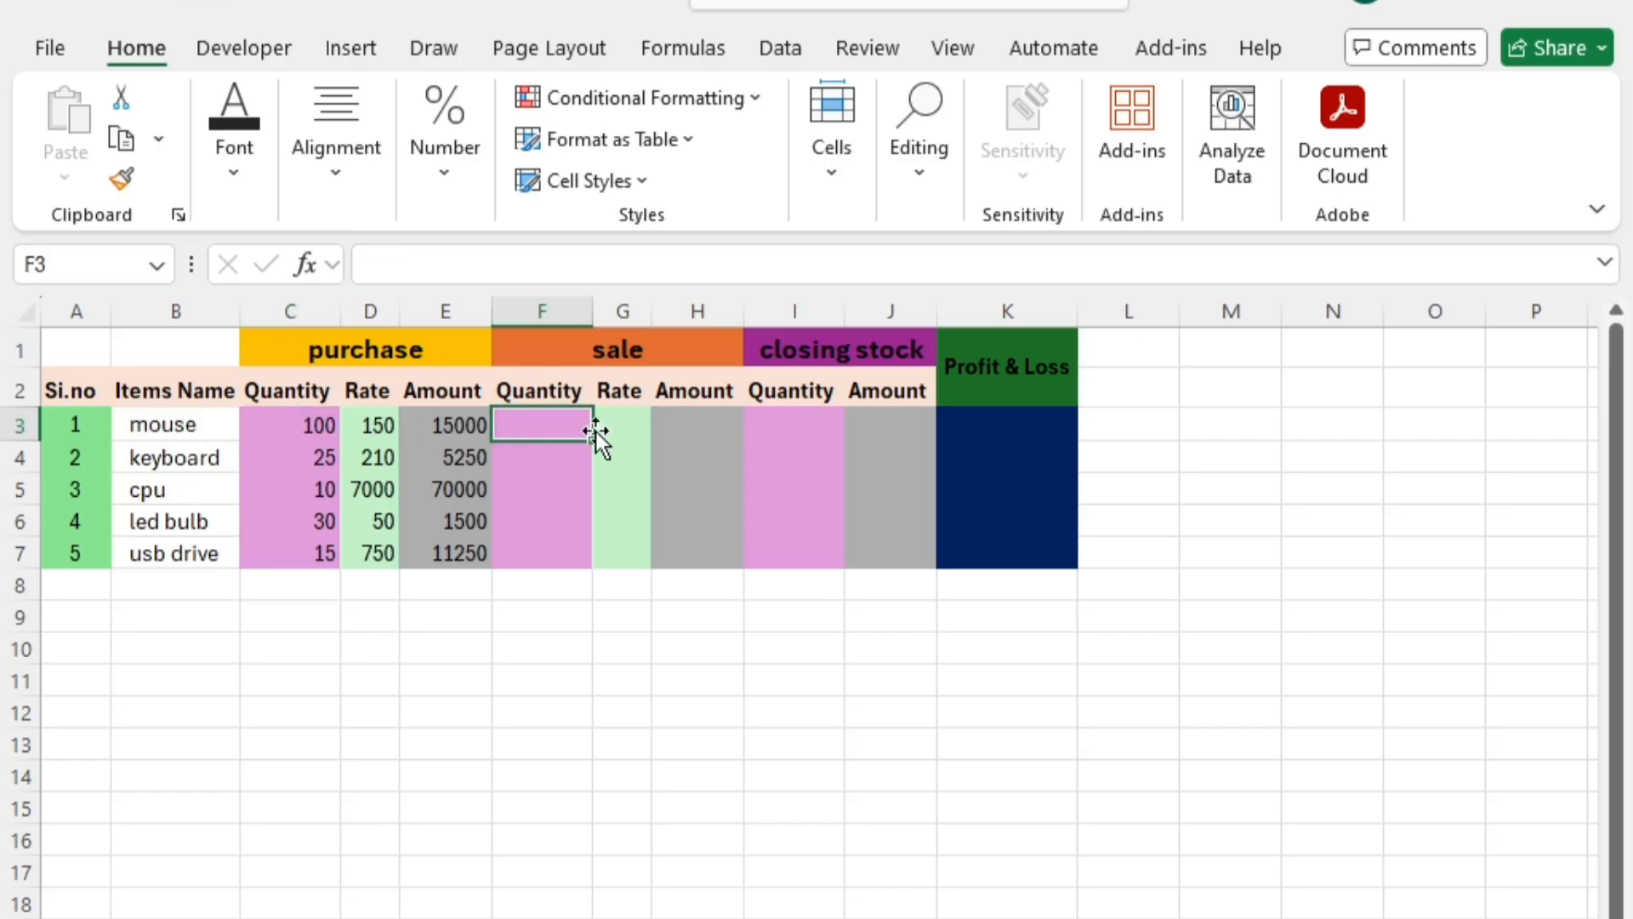
{"action": "left_click", "coordinate": [597, 510]}
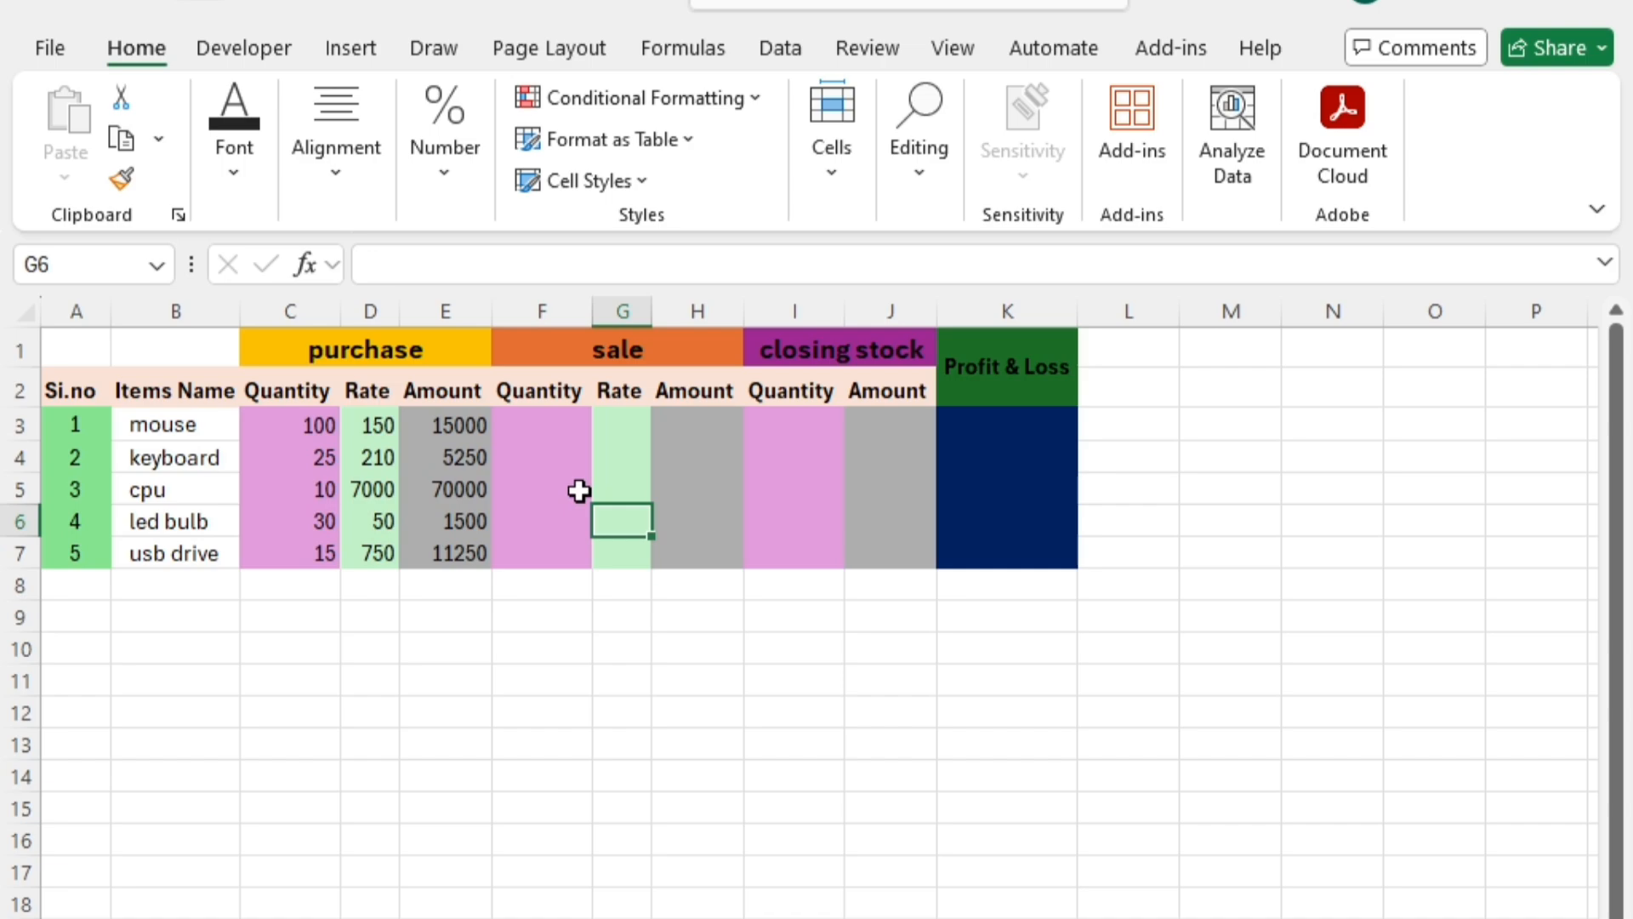
{"action": "left_click", "coordinate": [325, 424]}
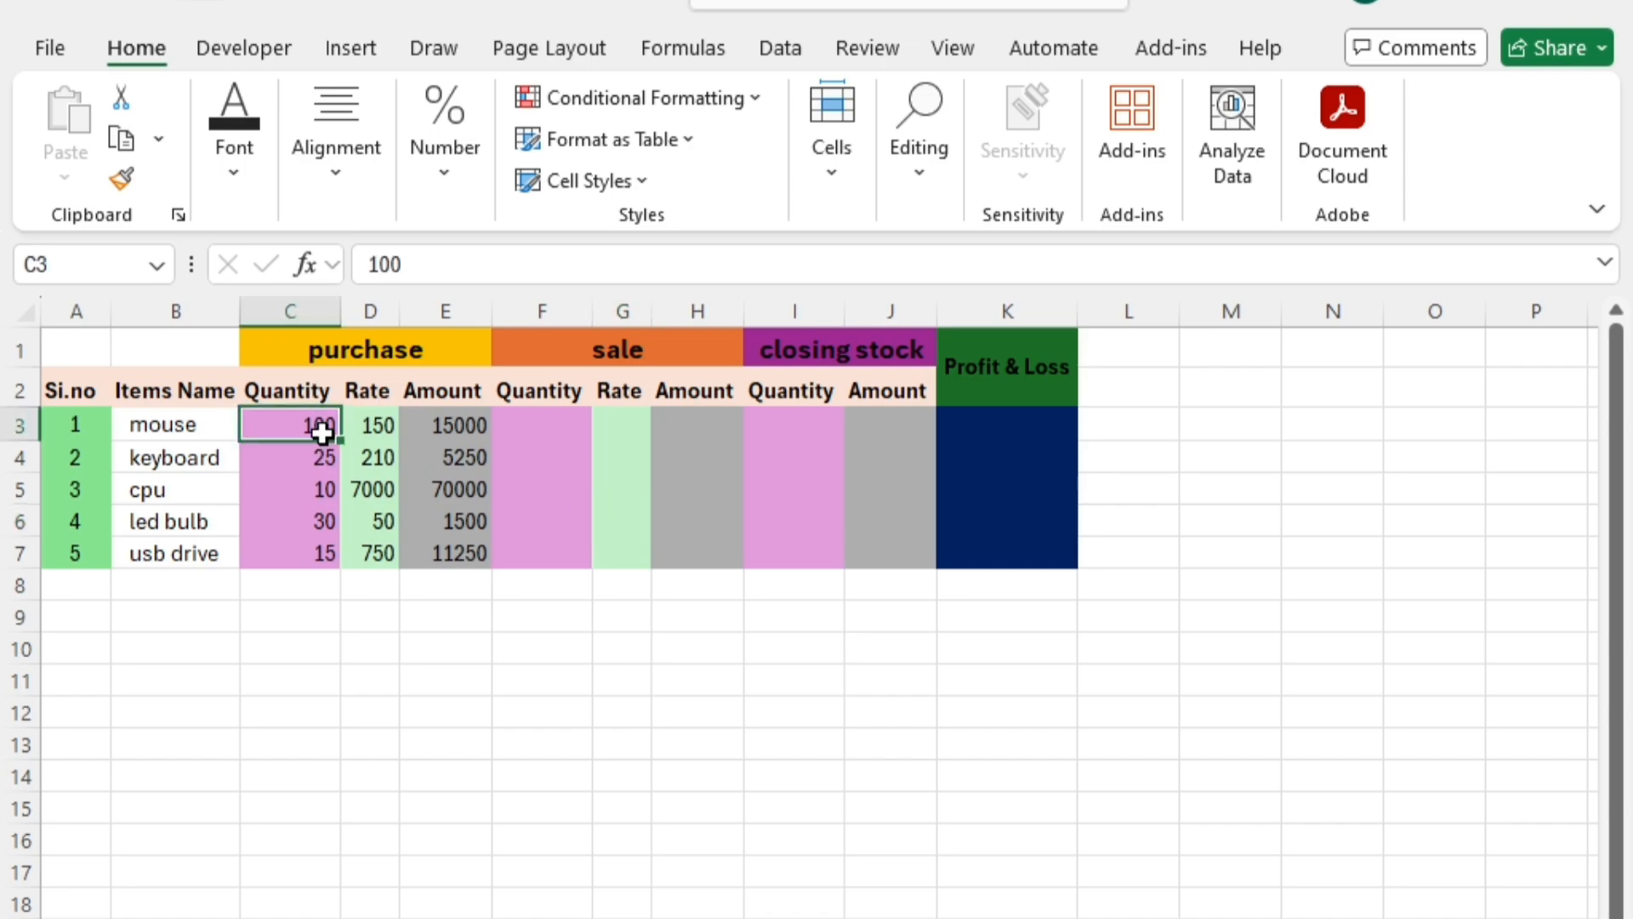
{"action": "left_click", "coordinate": [539, 426]}
{"action": "left_click", "coordinate": [541, 484]}
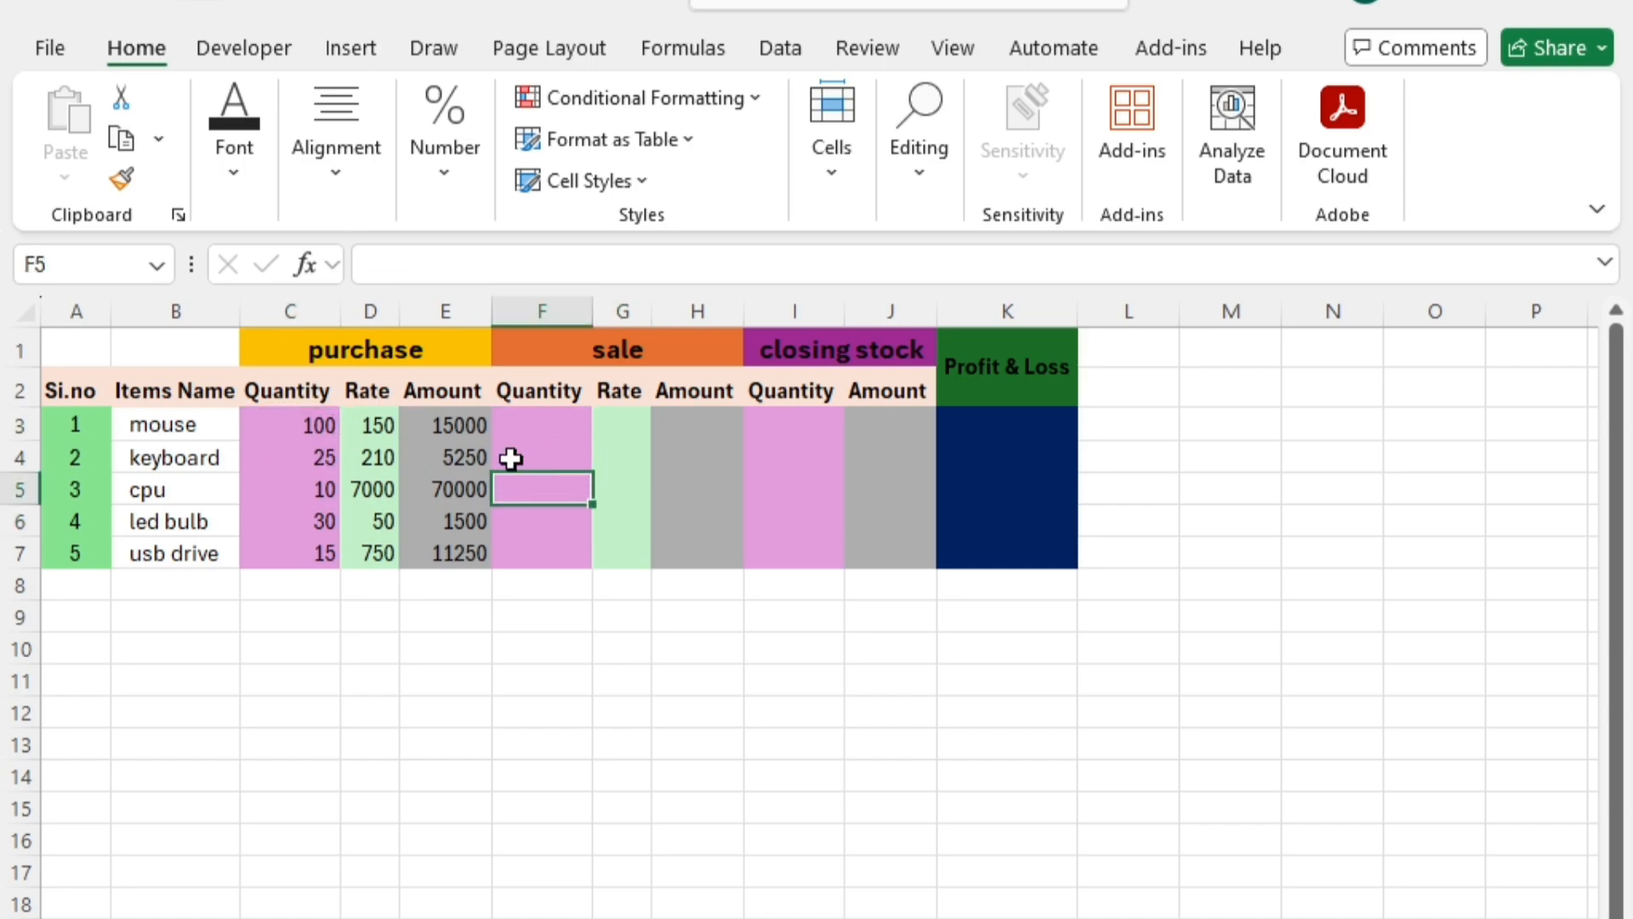
{"action": "left_click", "coordinate": [308, 427]}
{"action": "left_click", "coordinate": [540, 427]}
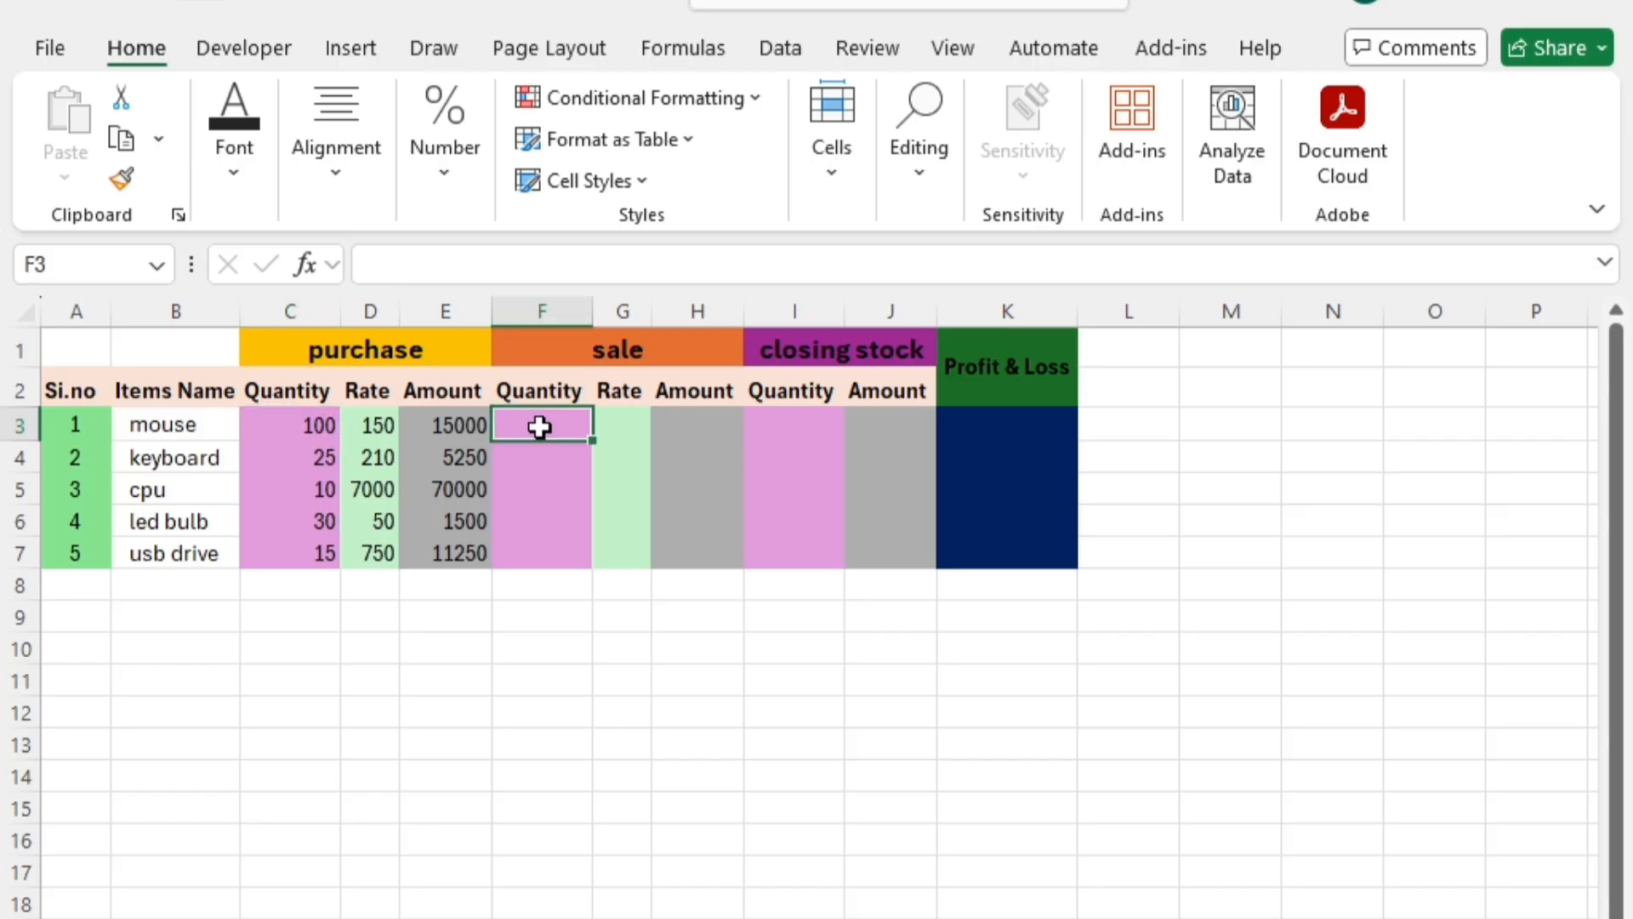
{"action": "left_click", "coordinate": [542, 479]}
{"action": "left_click", "coordinate": [531, 417]}
{"action": "left_click", "coordinate": [529, 511]}
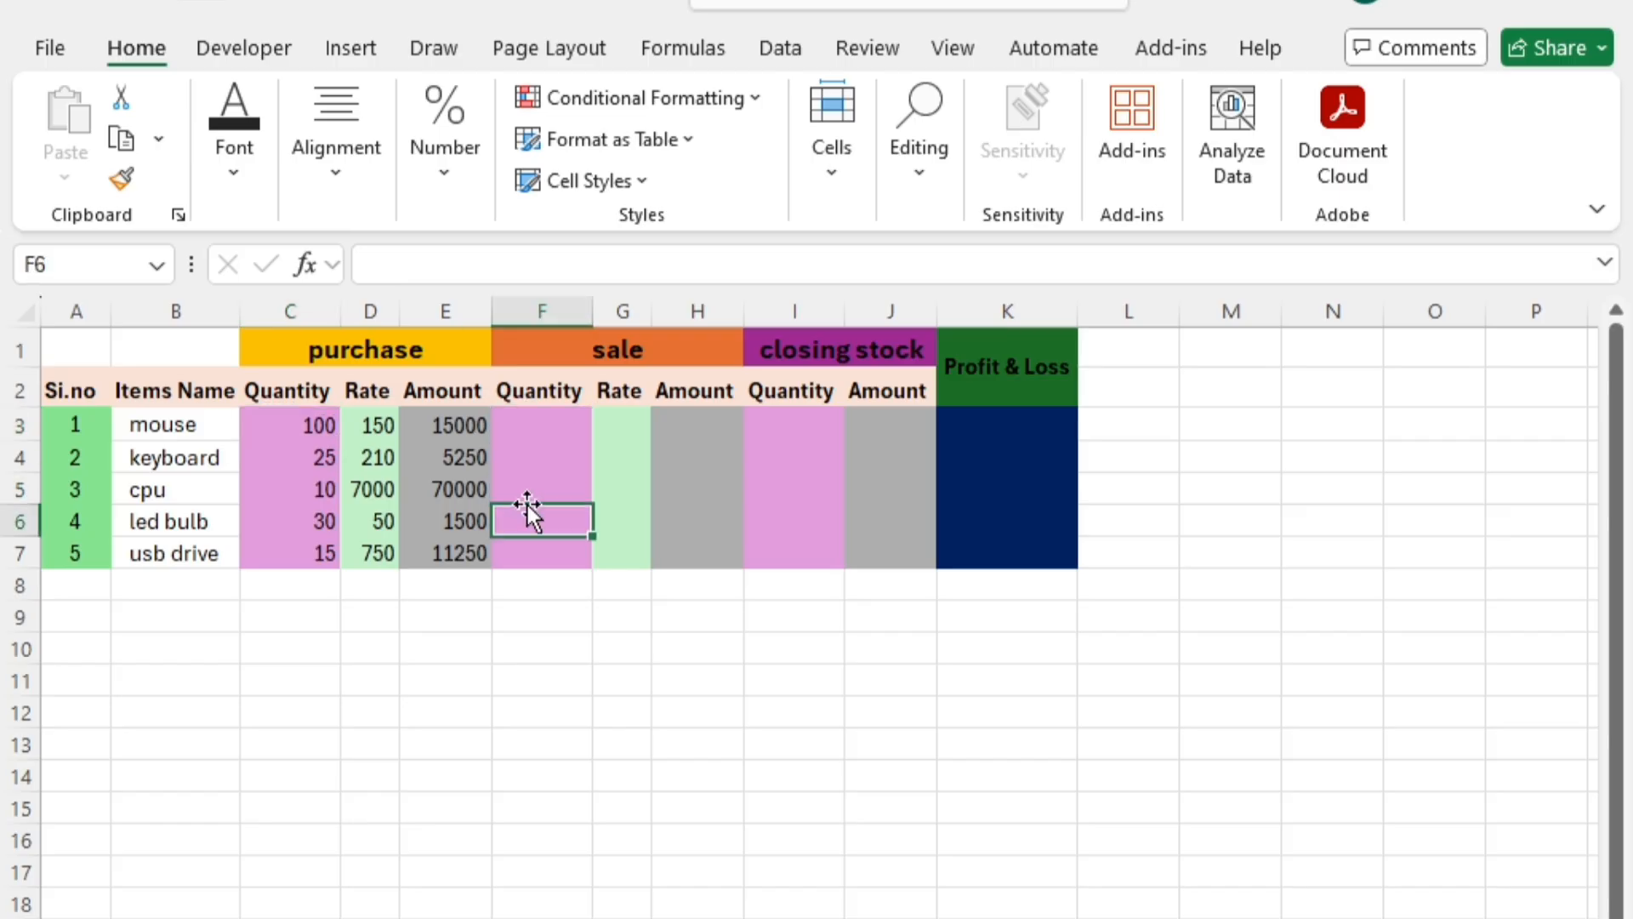
{"action": "left_click", "coordinate": [526, 418]}
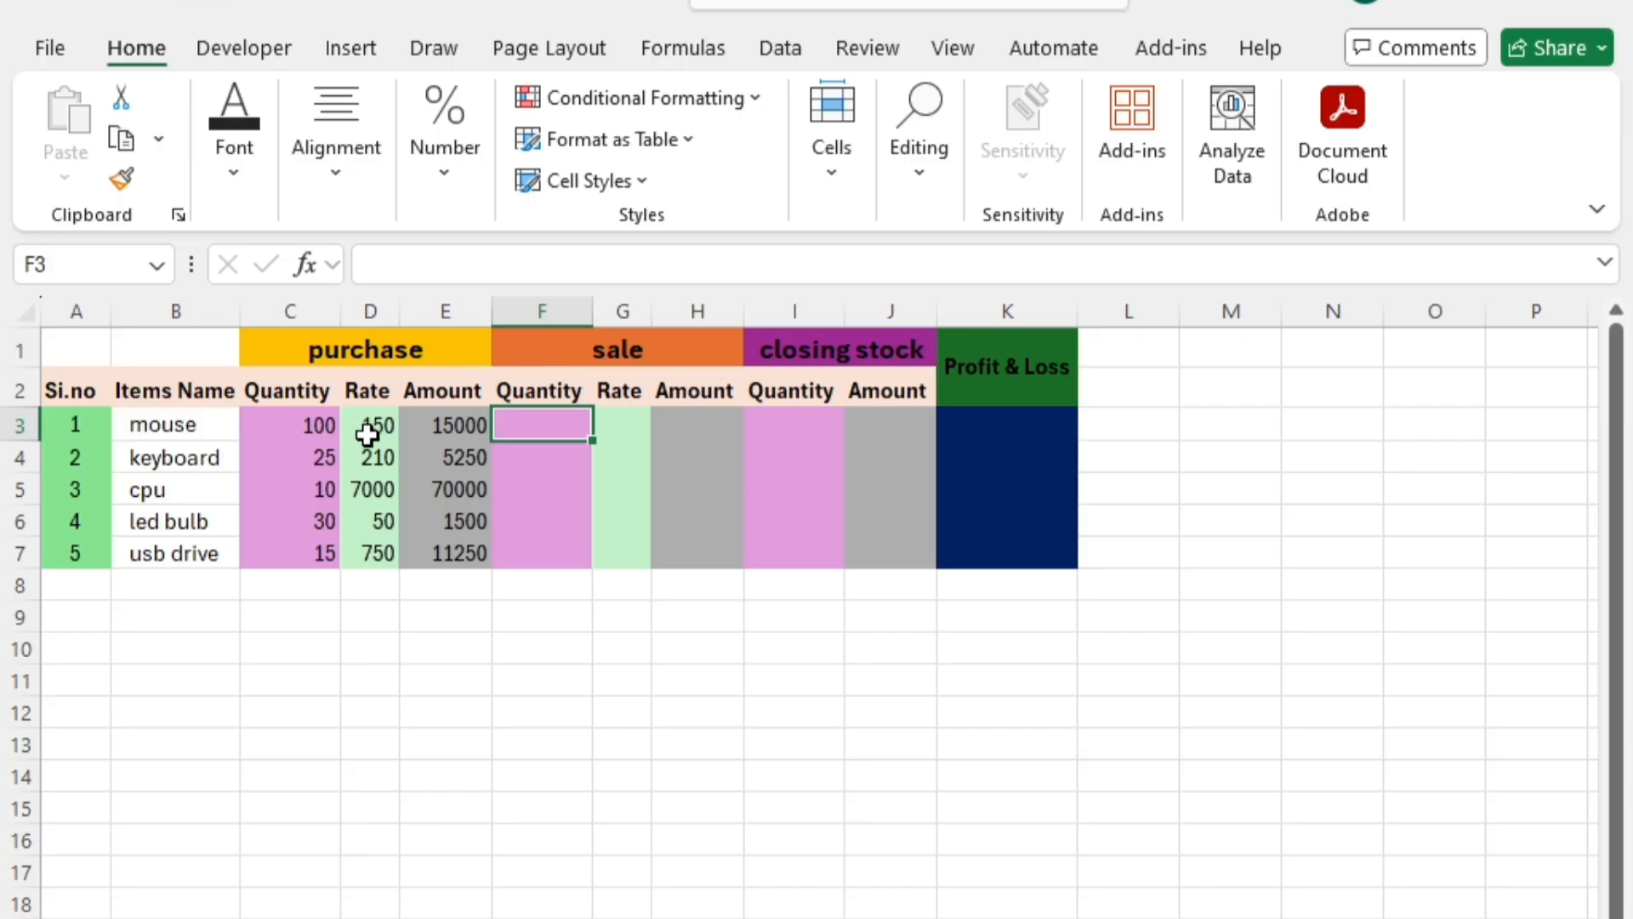
{"action": "left_click", "coordinate": [560, 485]}
{"action": "left_click", "coordinate": [543, 402]}
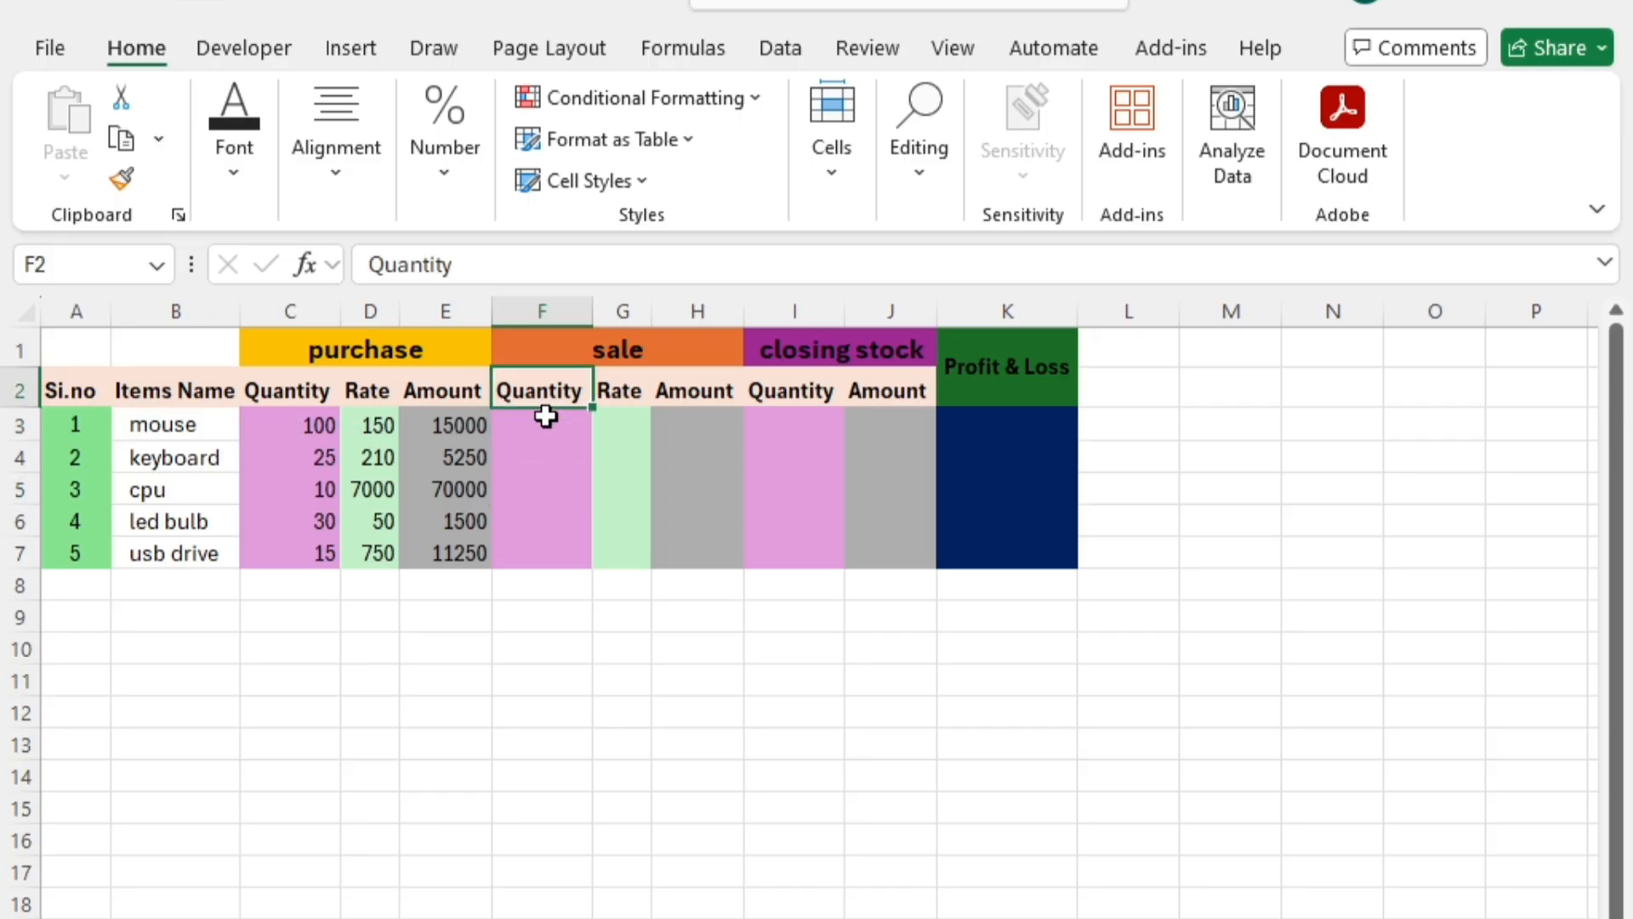
Enter the sale quantities for the five items in F3:F7: 80, 10, 5, 10 and 6
{"action": "left_click", "coordinate": [545, 429]}
{"action": "type", "text": "80"}
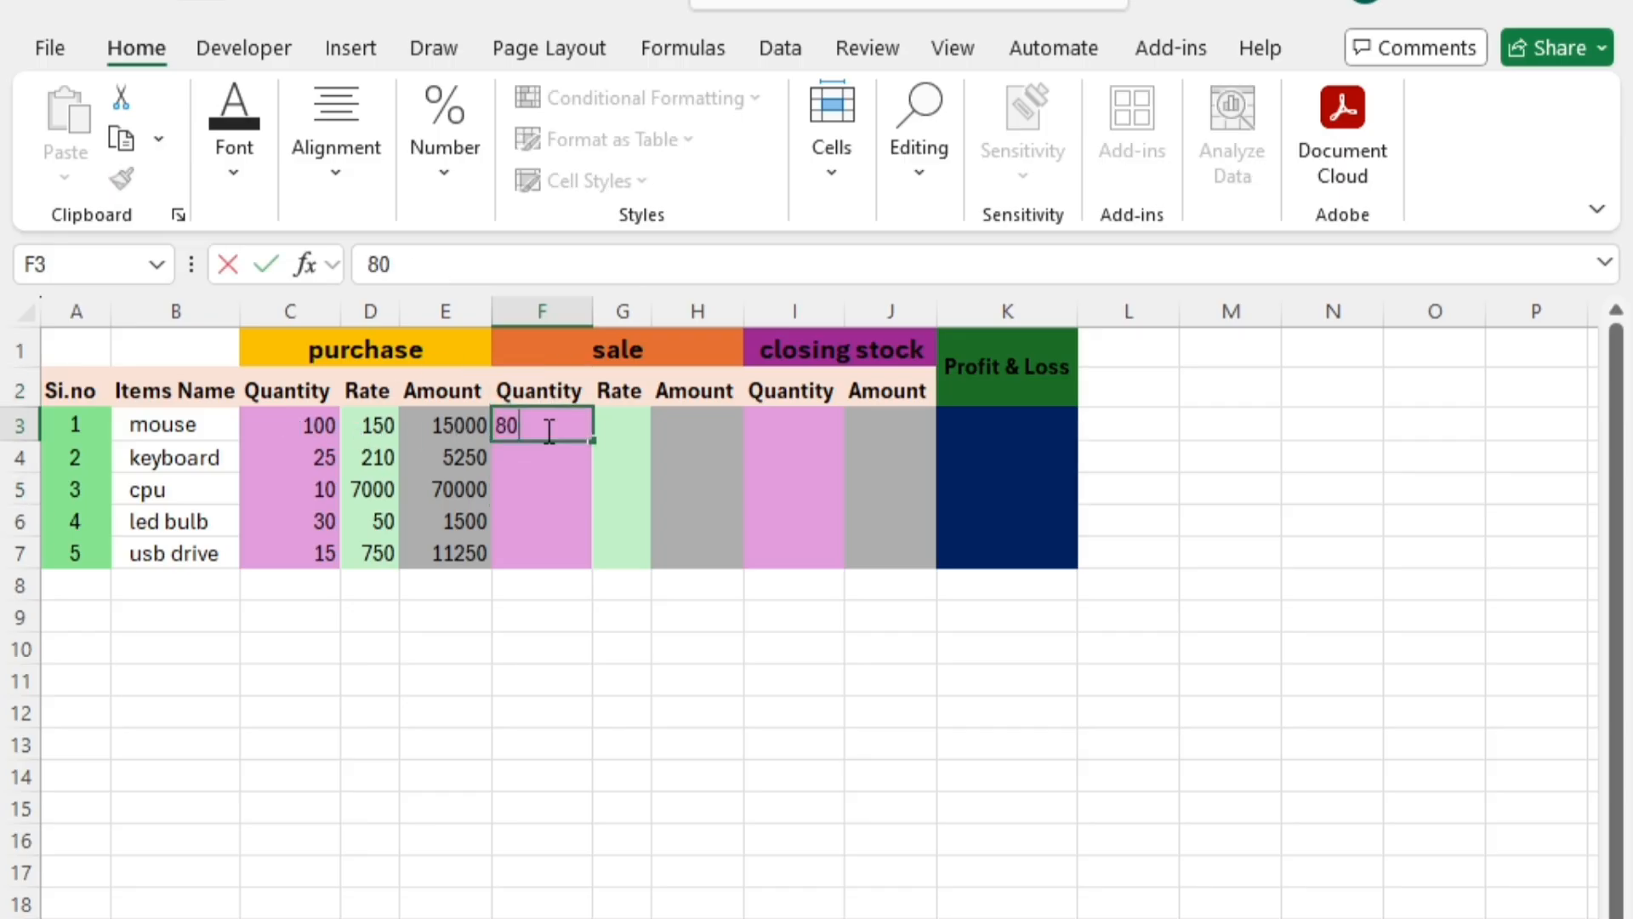
{"action": "key", "text": "Return"}
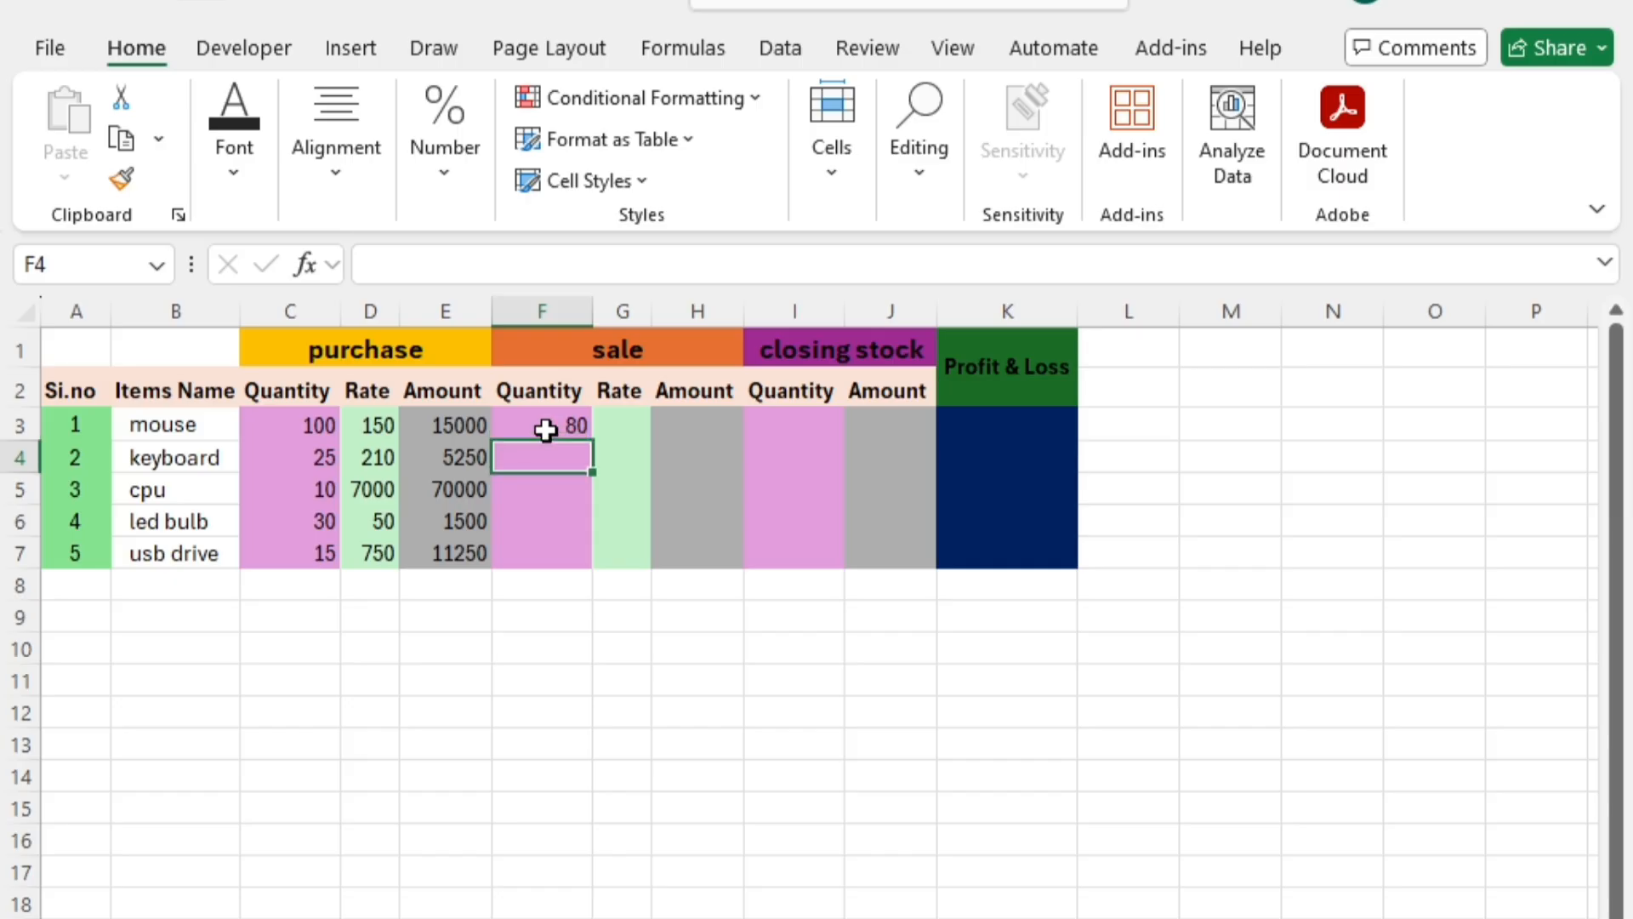
{"action": "type", "text": "10"}
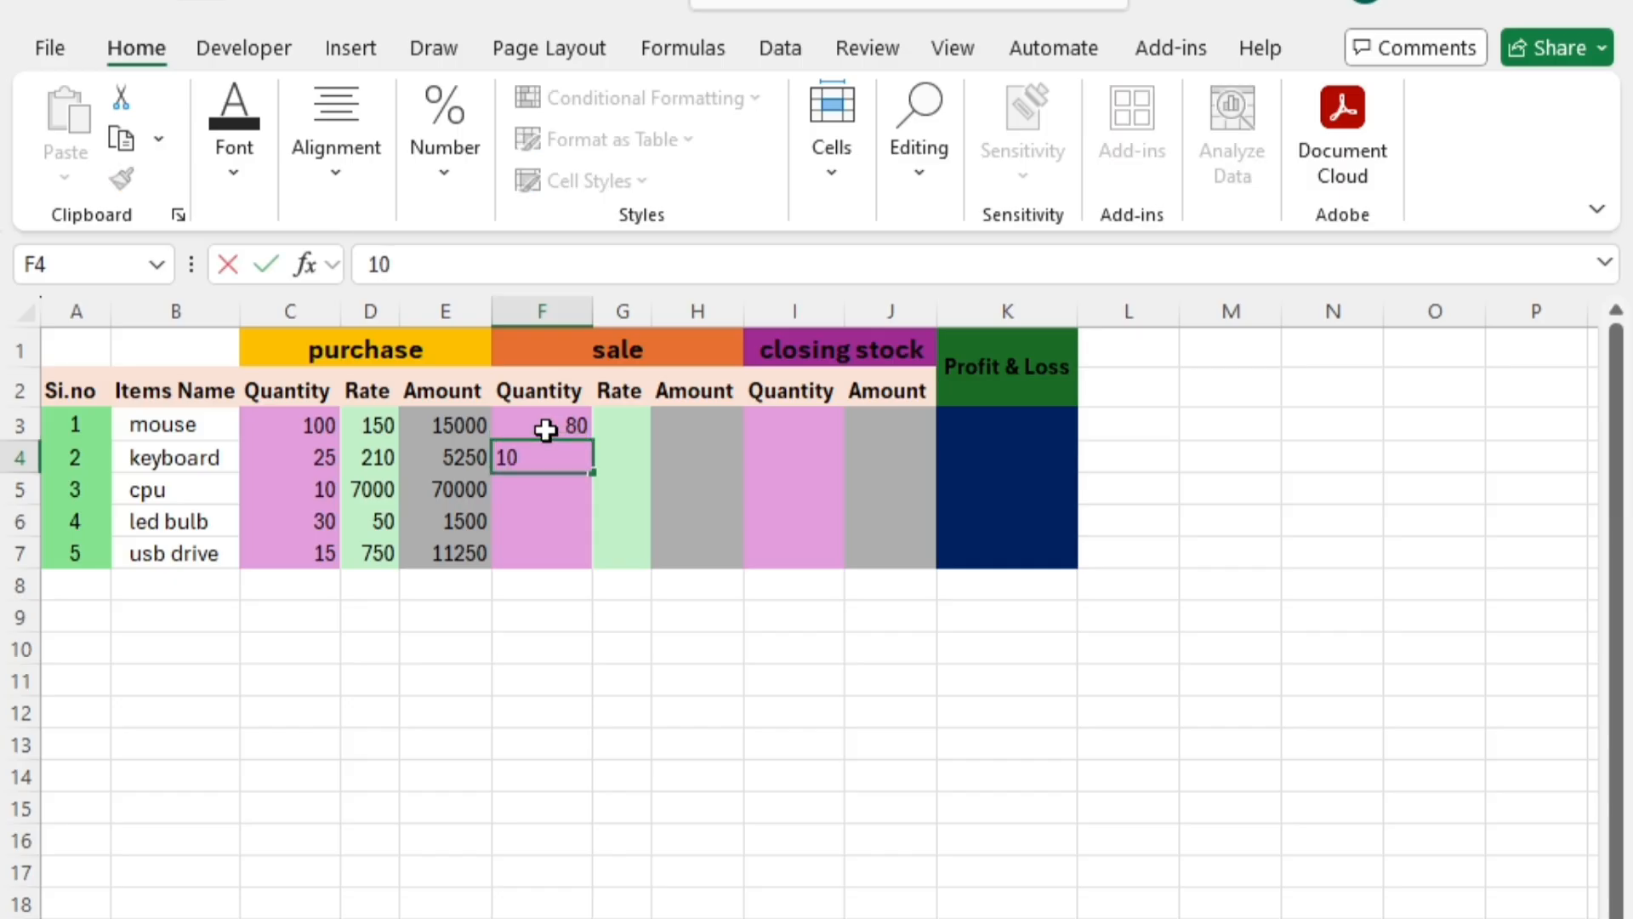
{"action": "key", "text": "Return"}
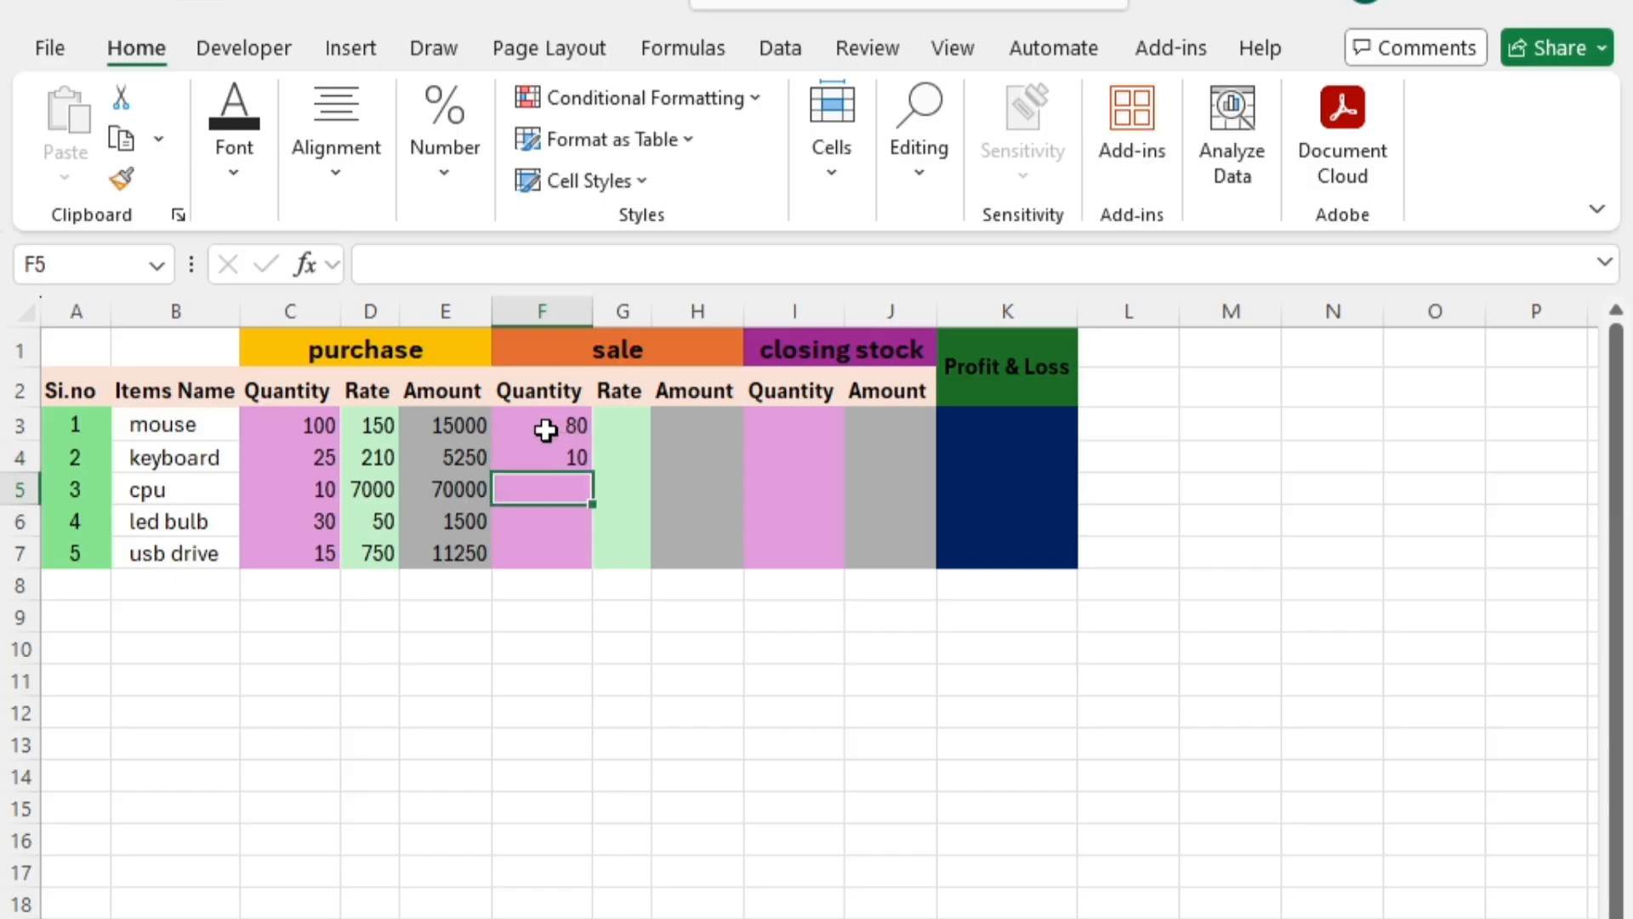
{"action": "type", "text": "5"}
{"action": "key", "text": "Return"}
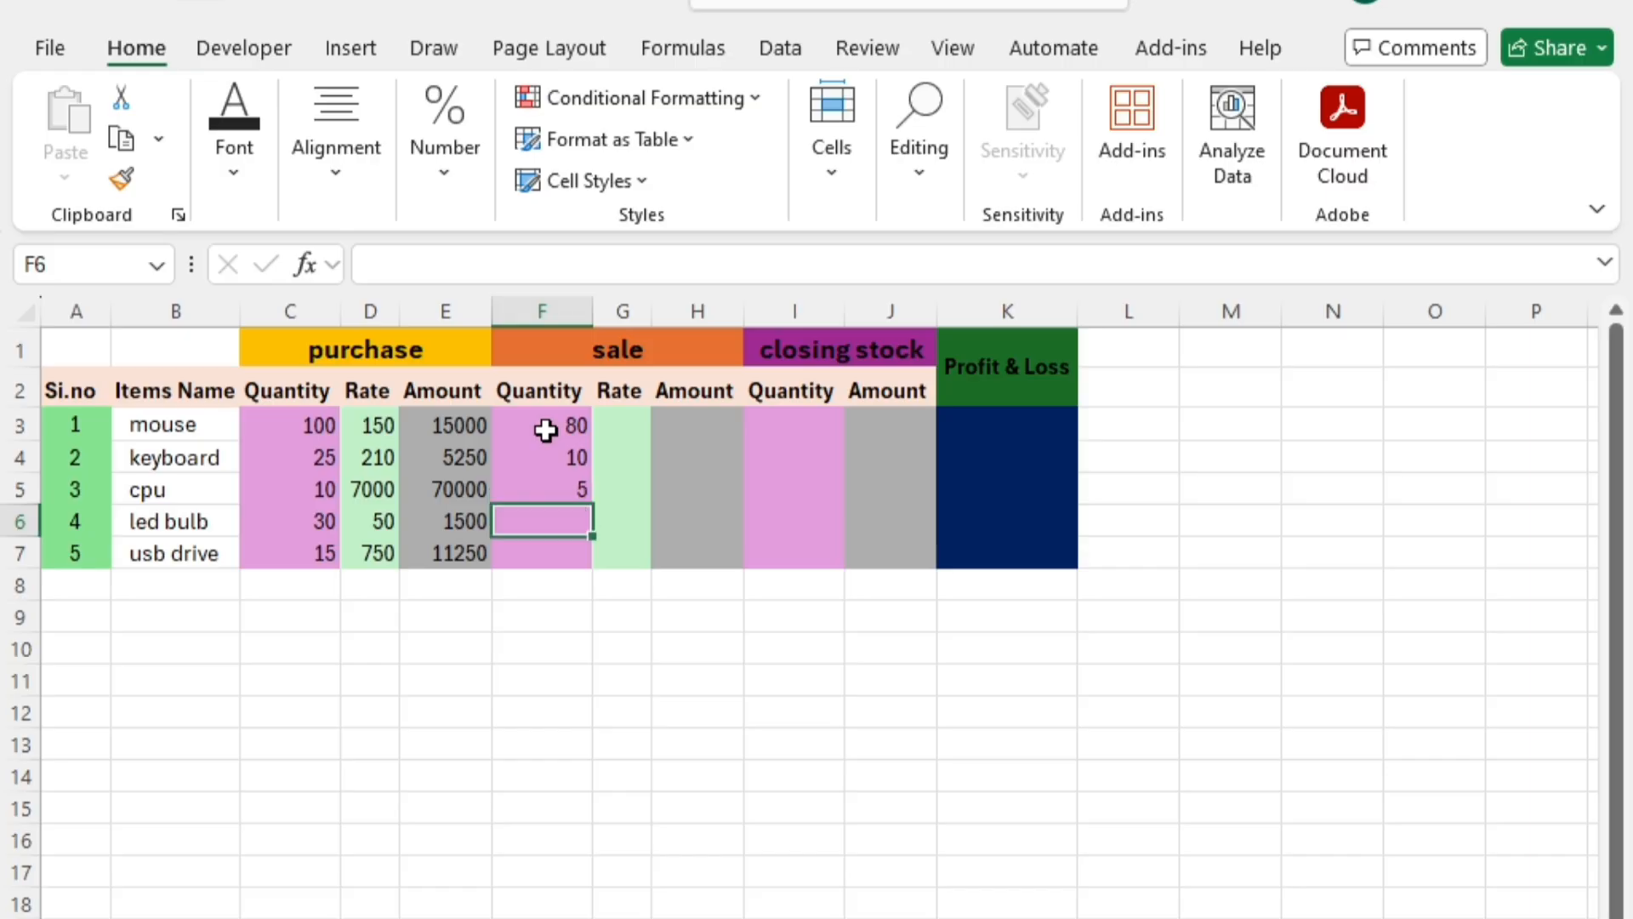
{"action": "type", "text": "10"}
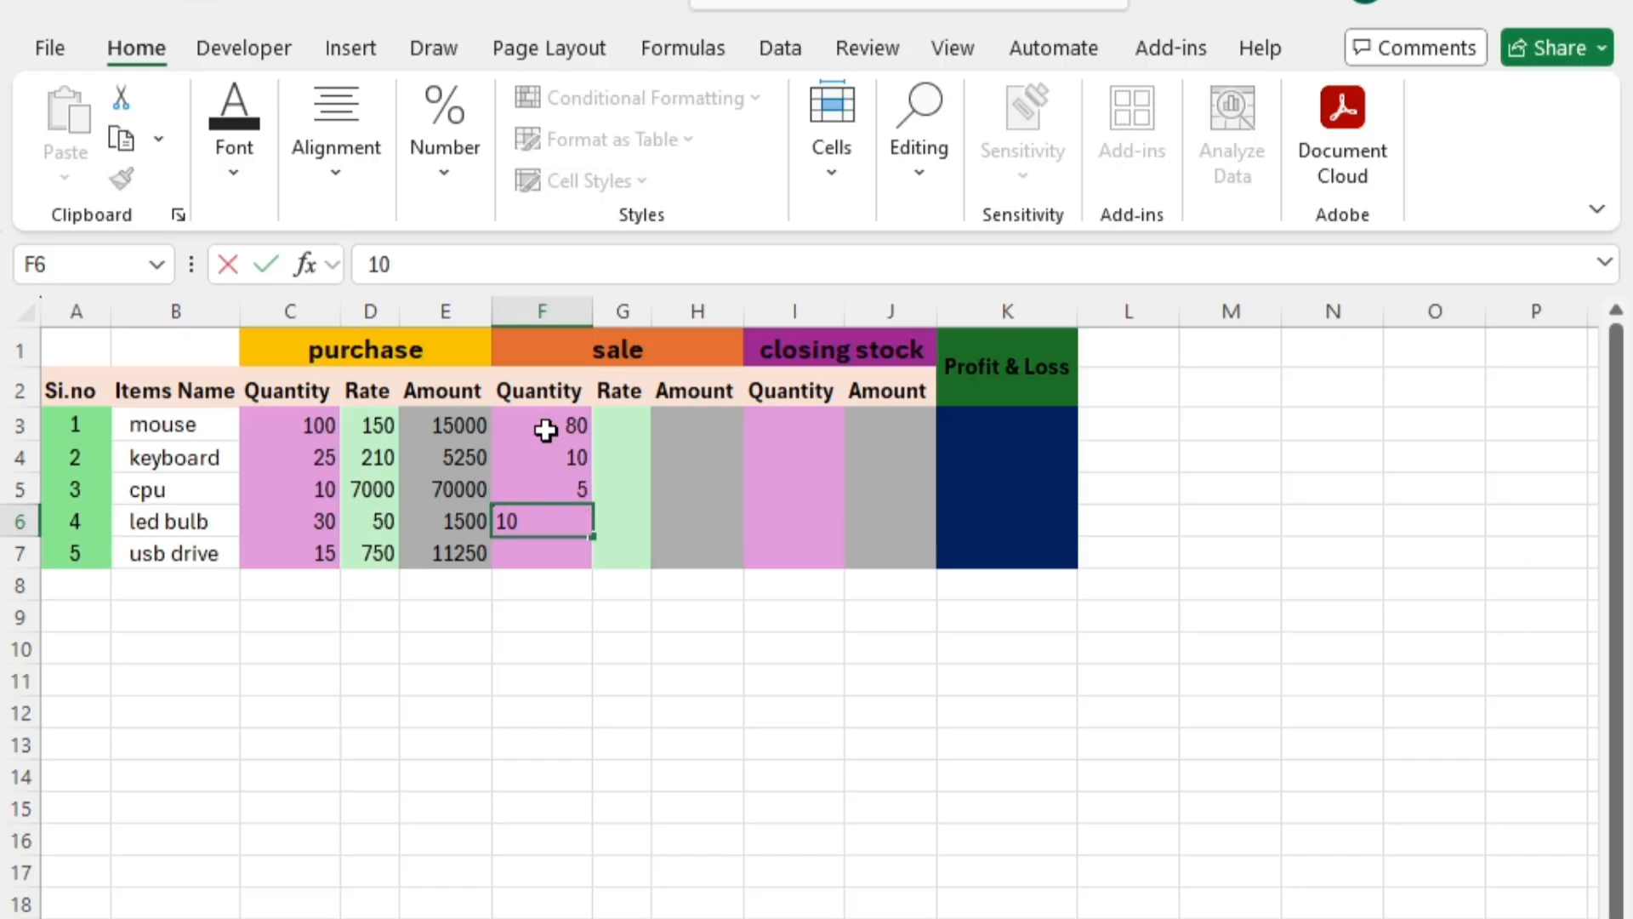
{"action": "key", "text": "Return"}
{"action": "type", "text": "6"}
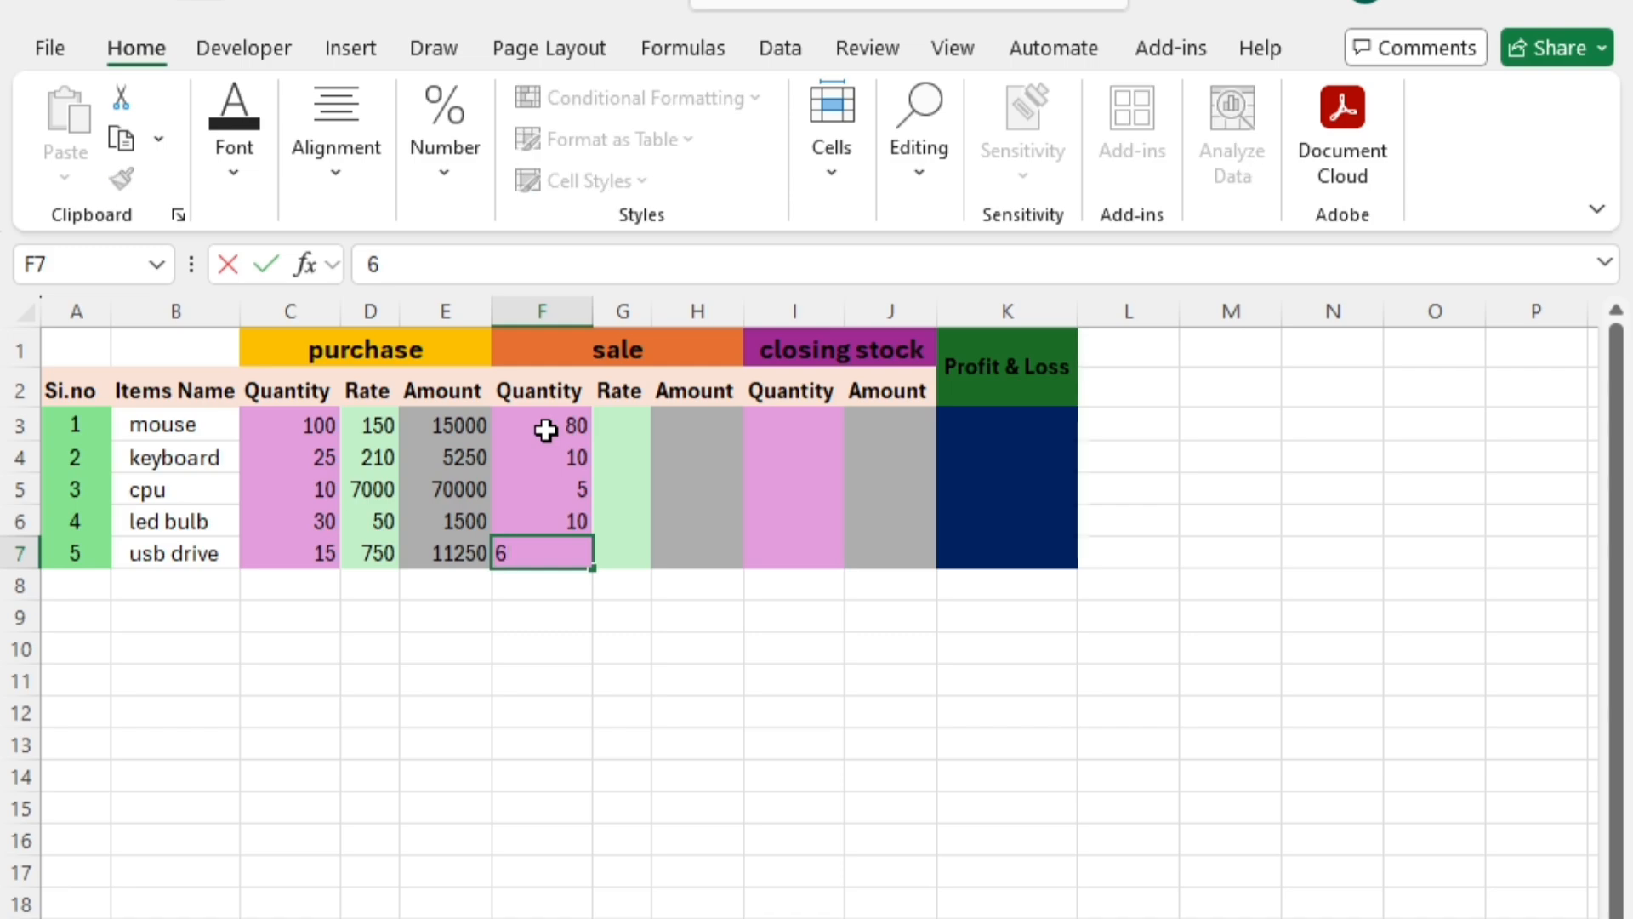
{"action": "key", "text": "Return"}
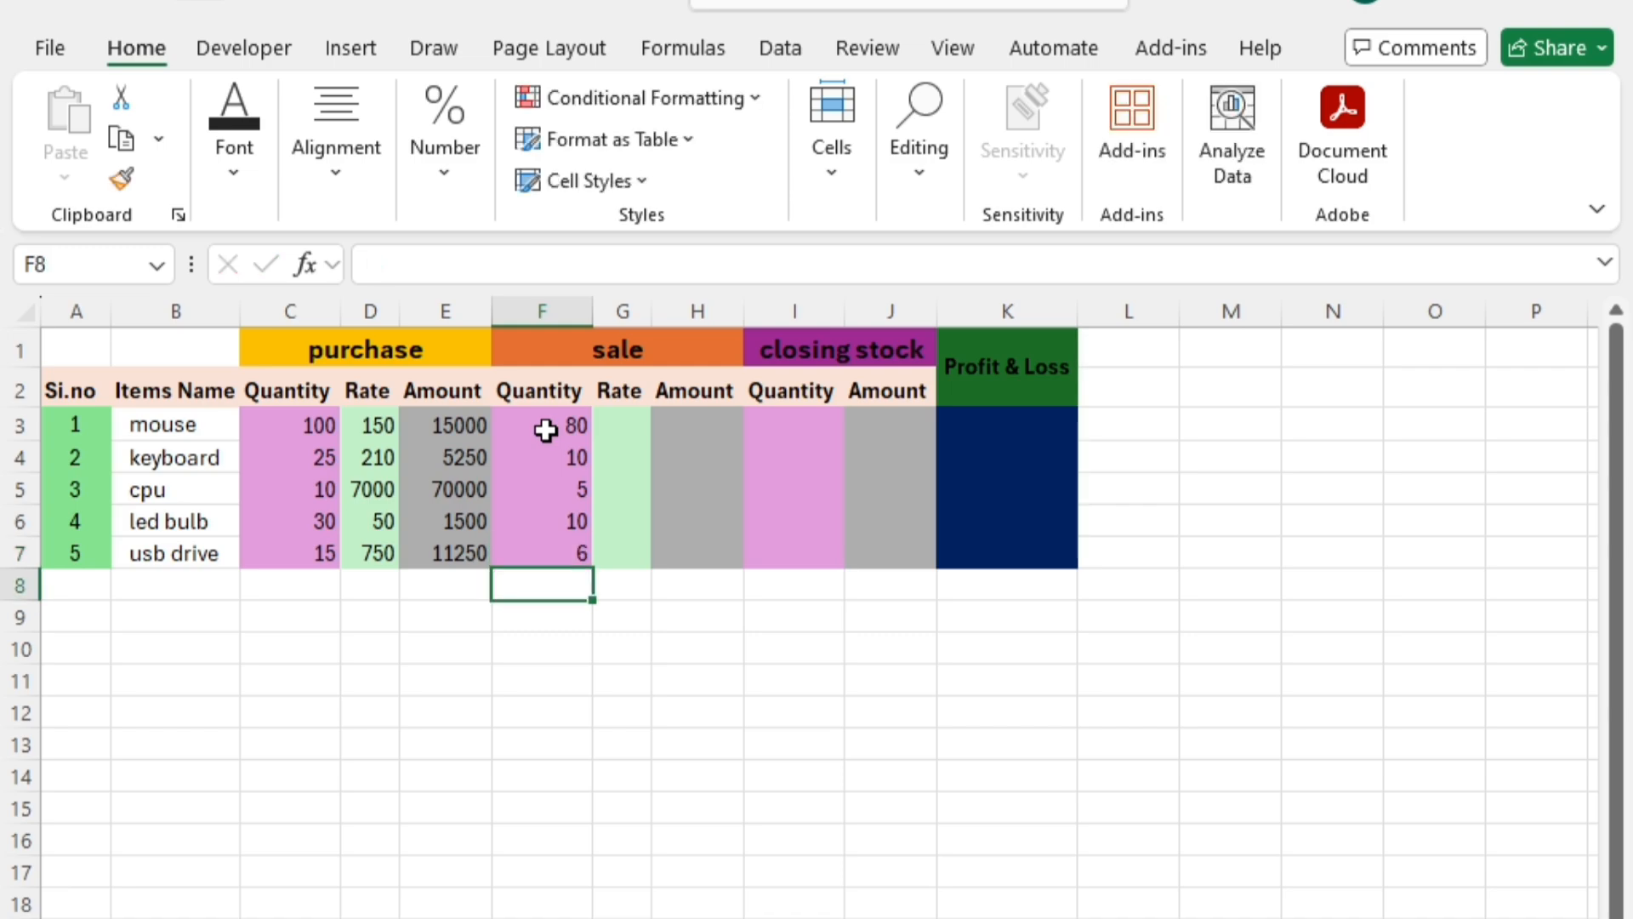
Enter the sale rates for the mouse and keyboard in G3:G4: 155 and 220
{"action": "left_click", "coordinate": [618, 500]}
{"action": "left_click", "coordinate": [618, 425]}
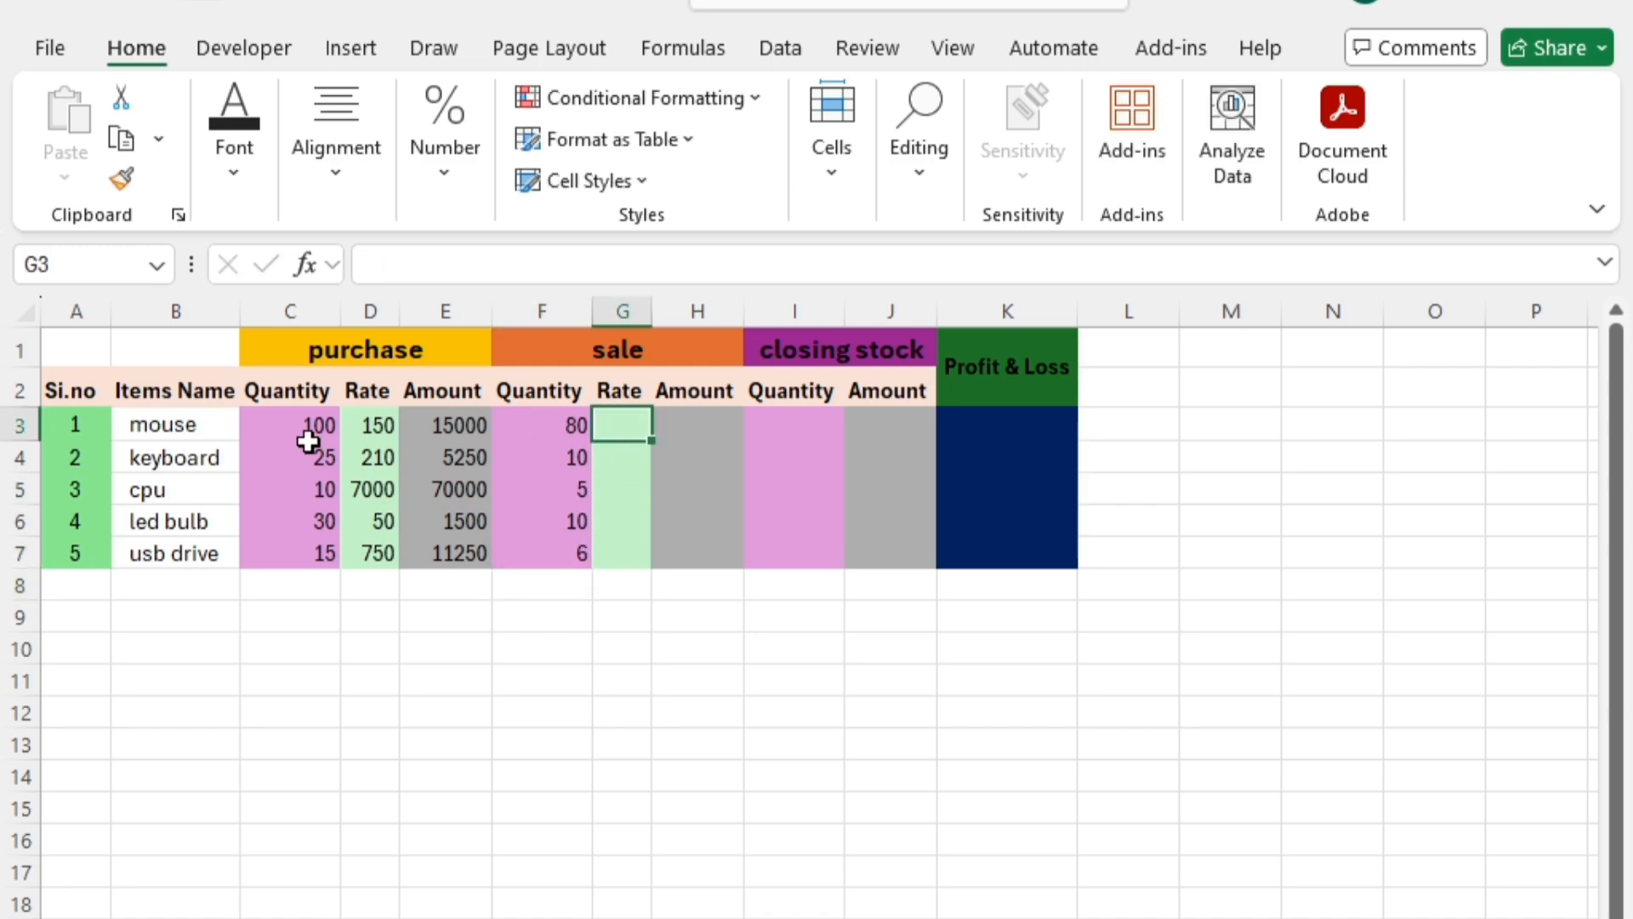
{"action": "left_click", "coordinate": [351, 428]}
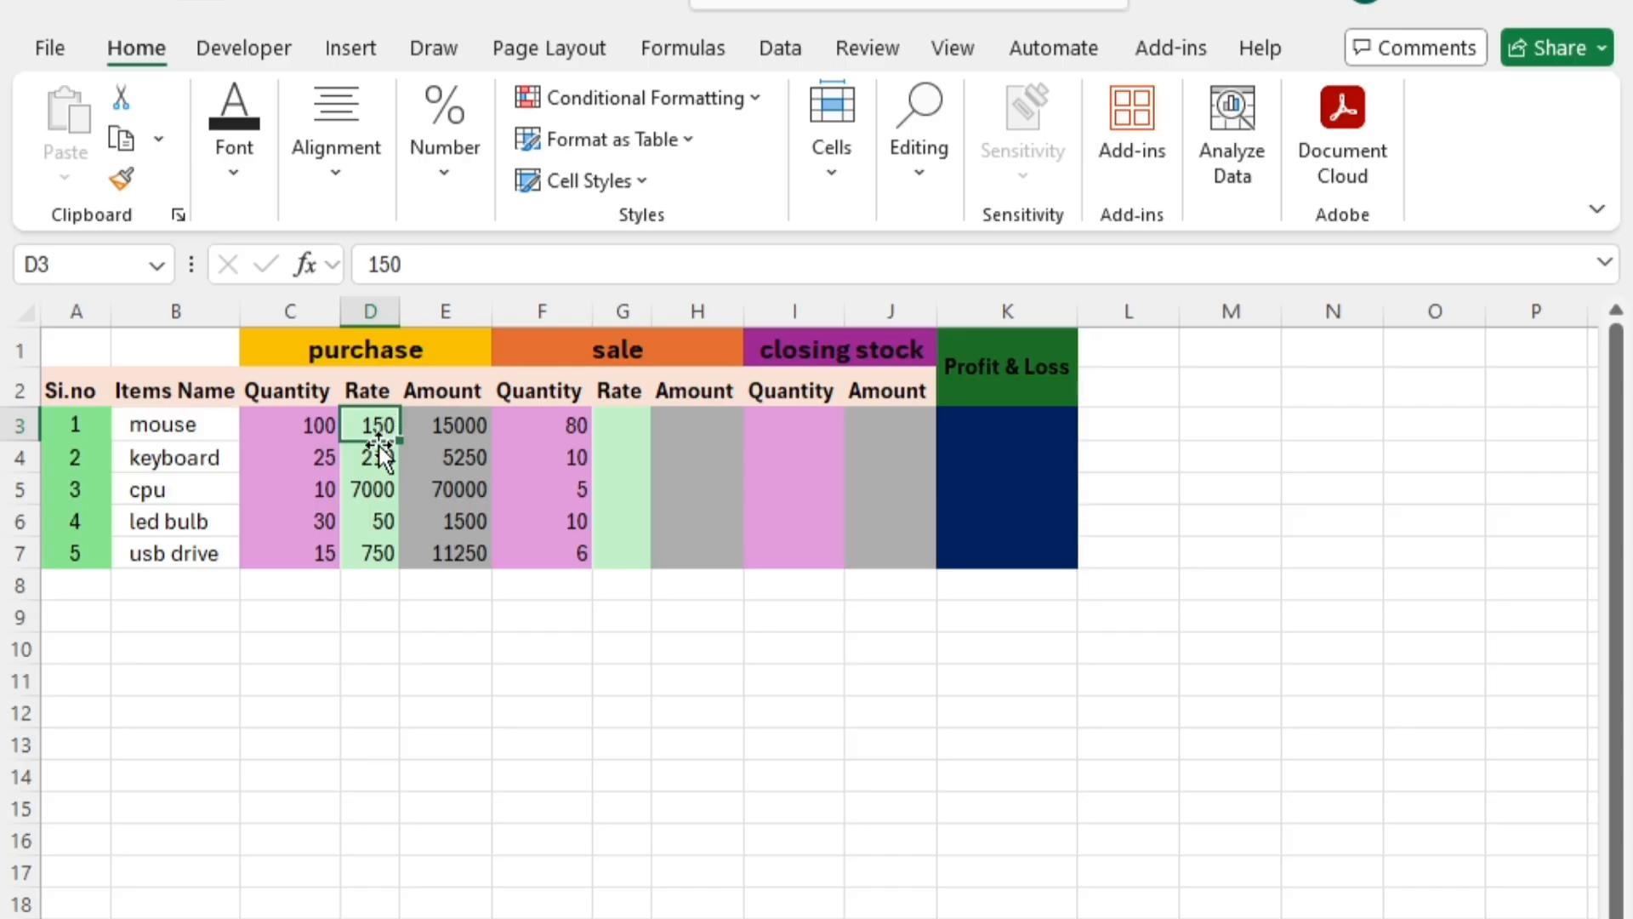
{"action": "left_click", "coordinate": [626, 430]}
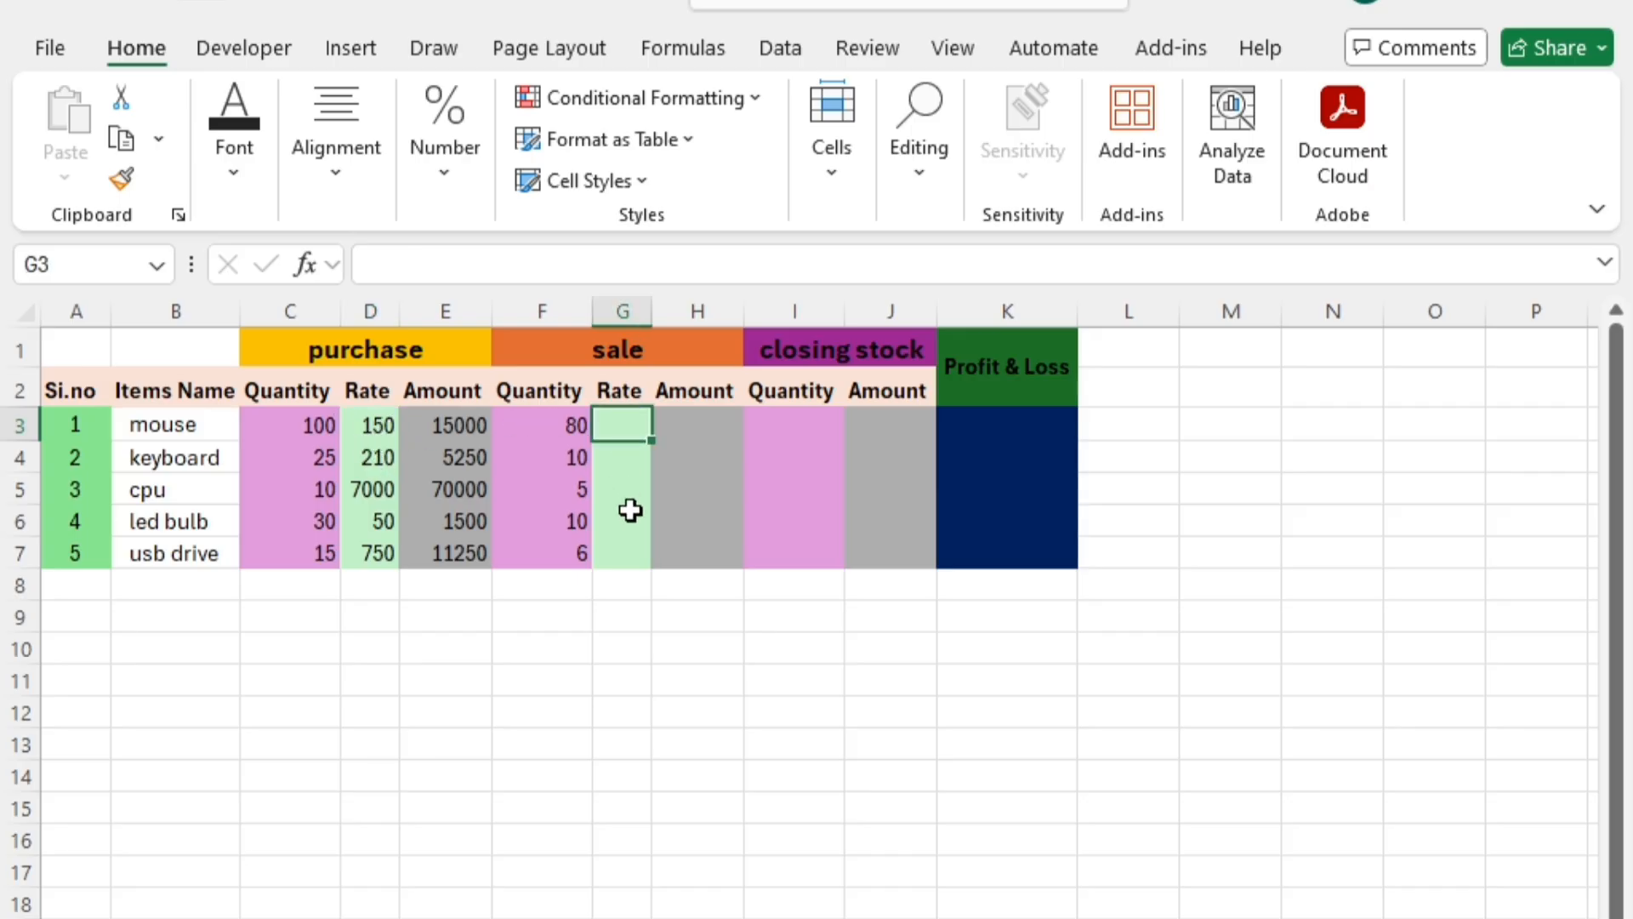
{"action": "type", "text": "155"}
{"action": "key", "text": "Return"}
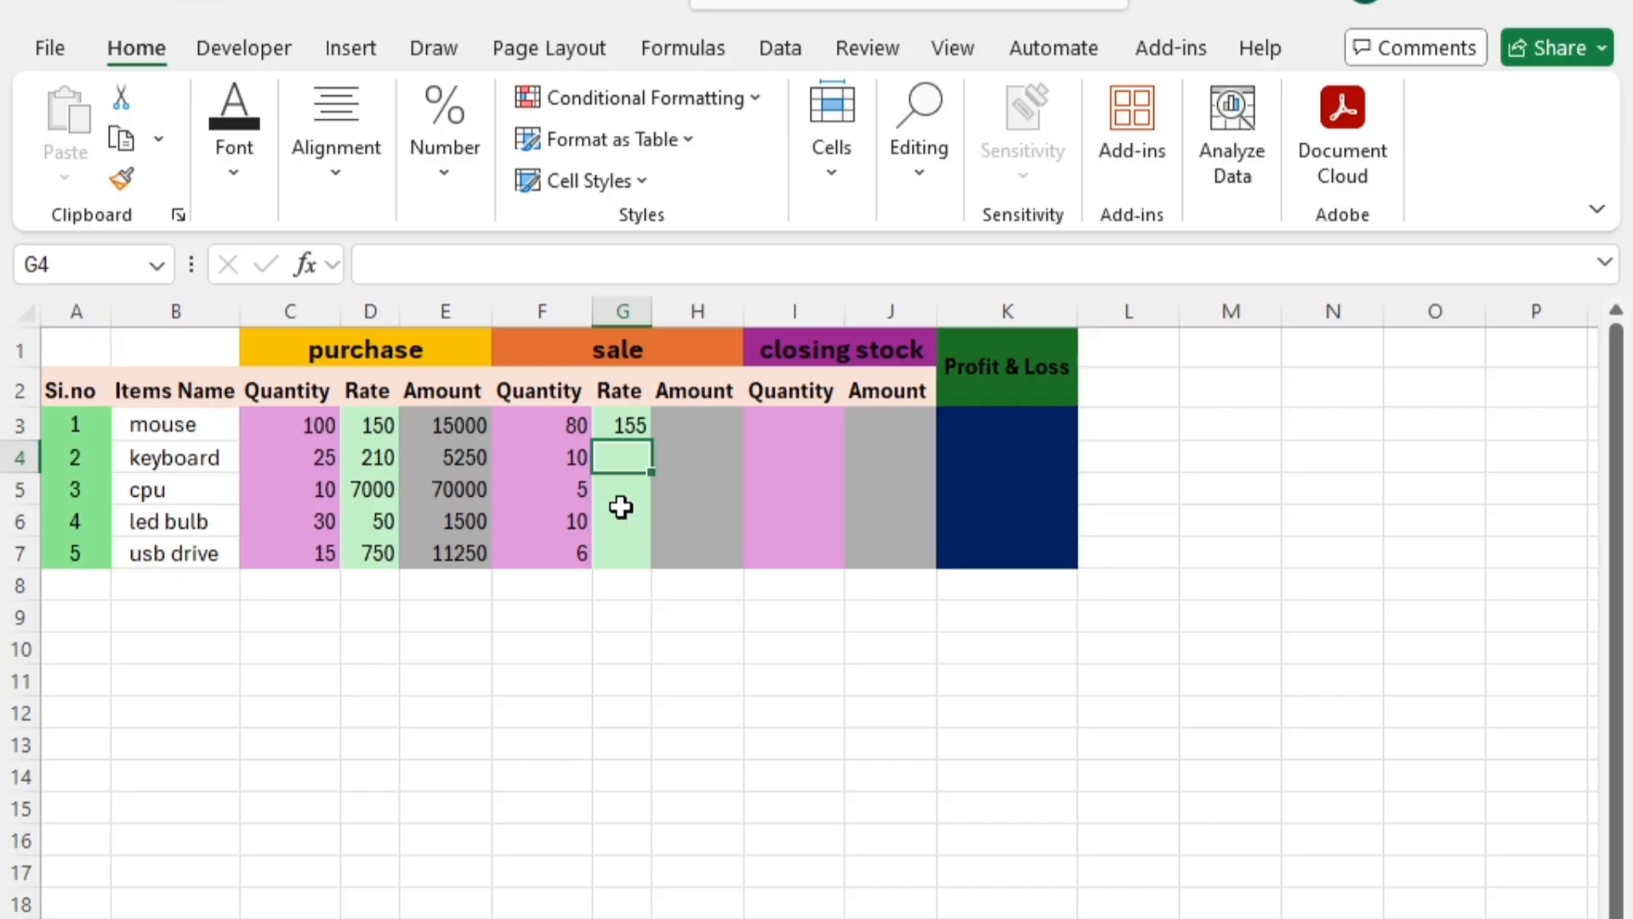
{"action": "left_click", "coordinate": [375, 459]}
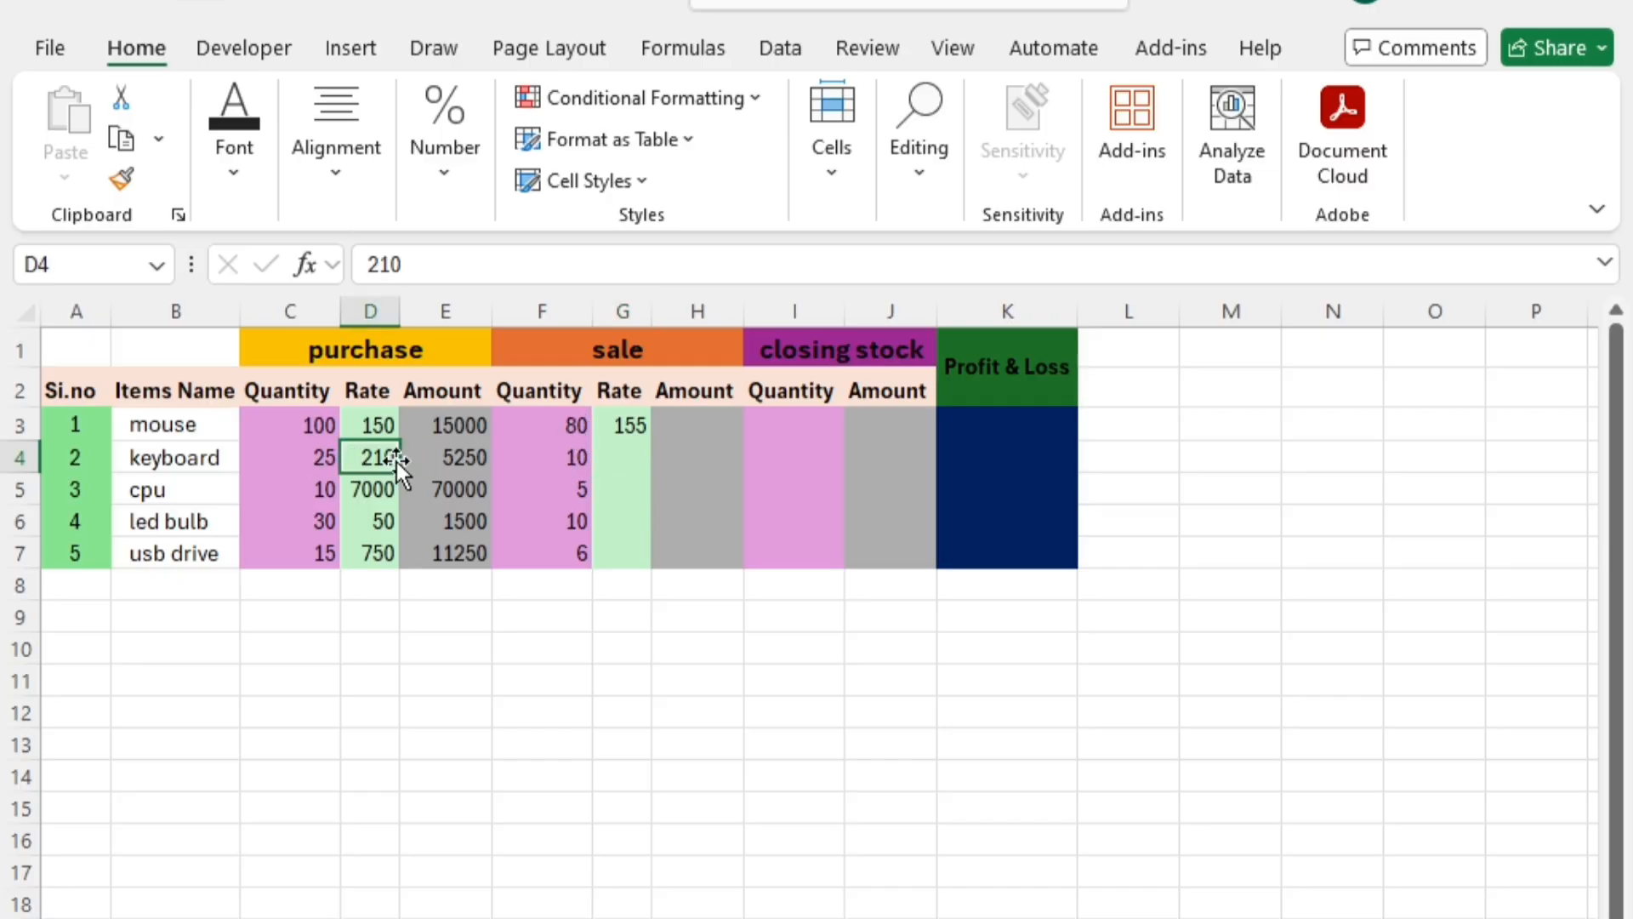
{"action": "left_click", "coordinate": [623, 455]}
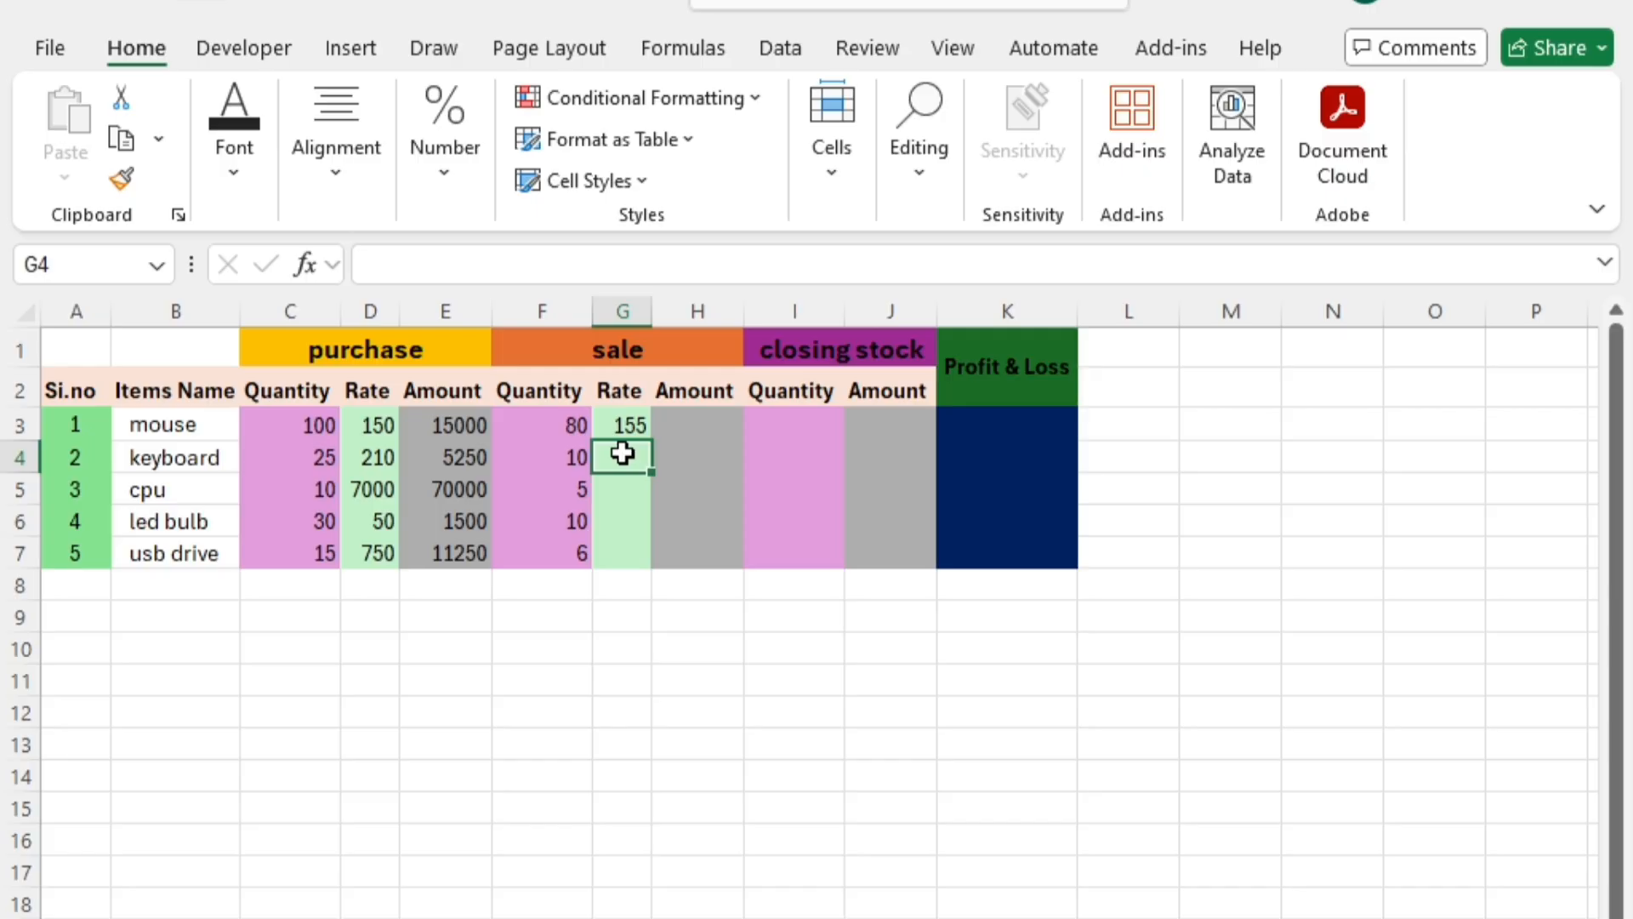
{"action": "type", "text": "220"}
{"action": "key", "text": "Return"}
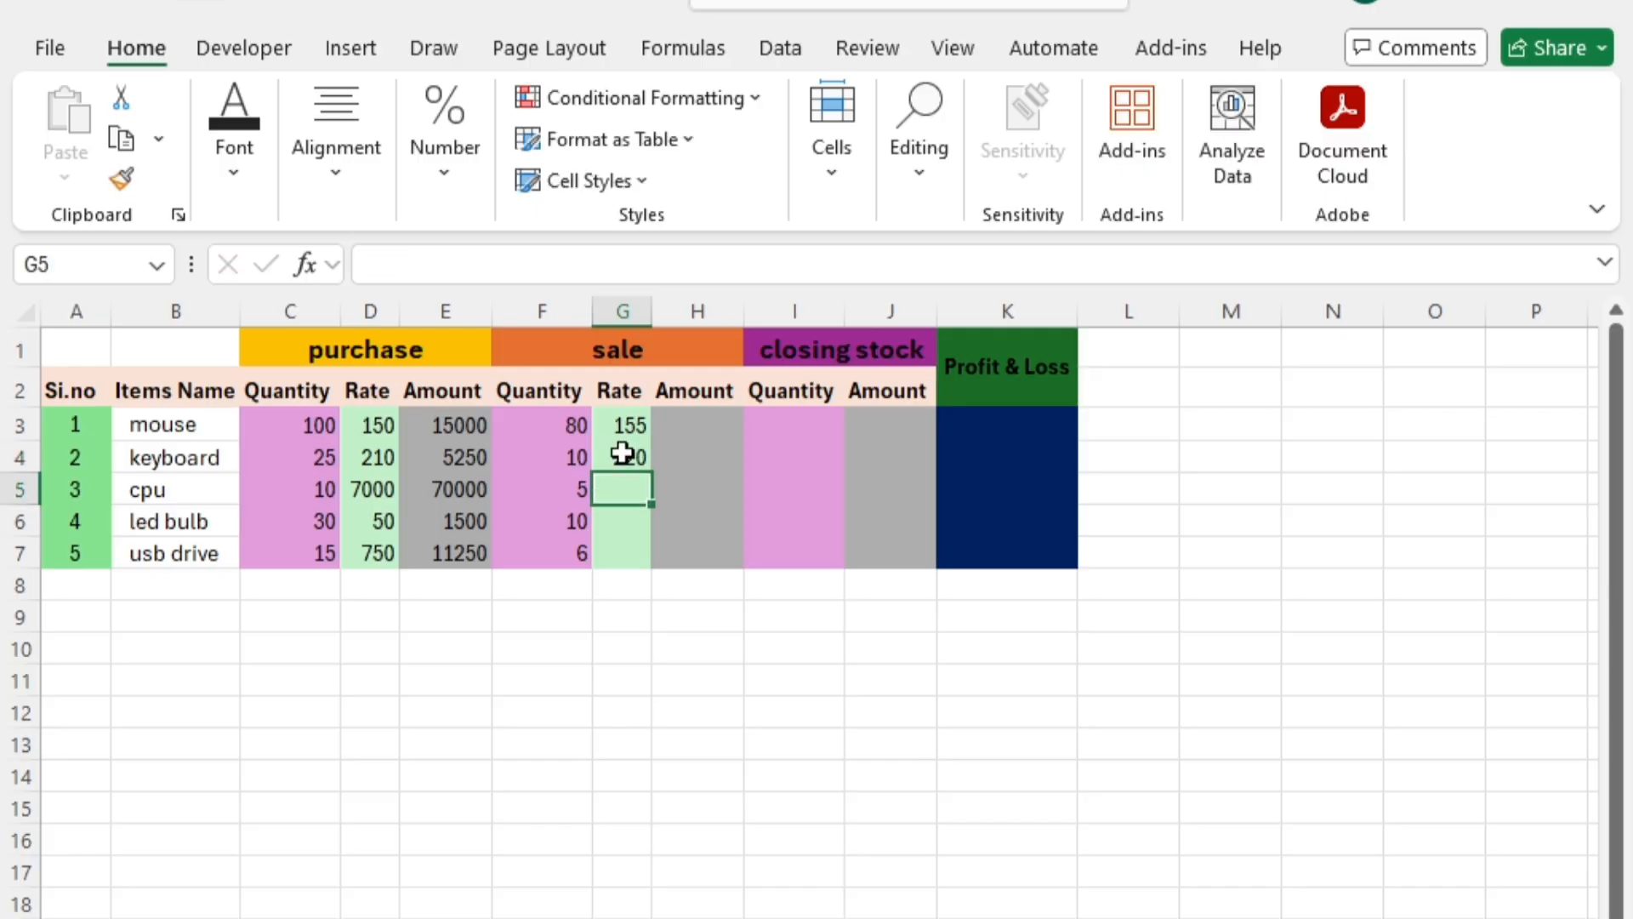
Enter the sale rates for the cpu and led bulb in G5:G6: 7500 and 50
{"action": "type", "text": "7"}
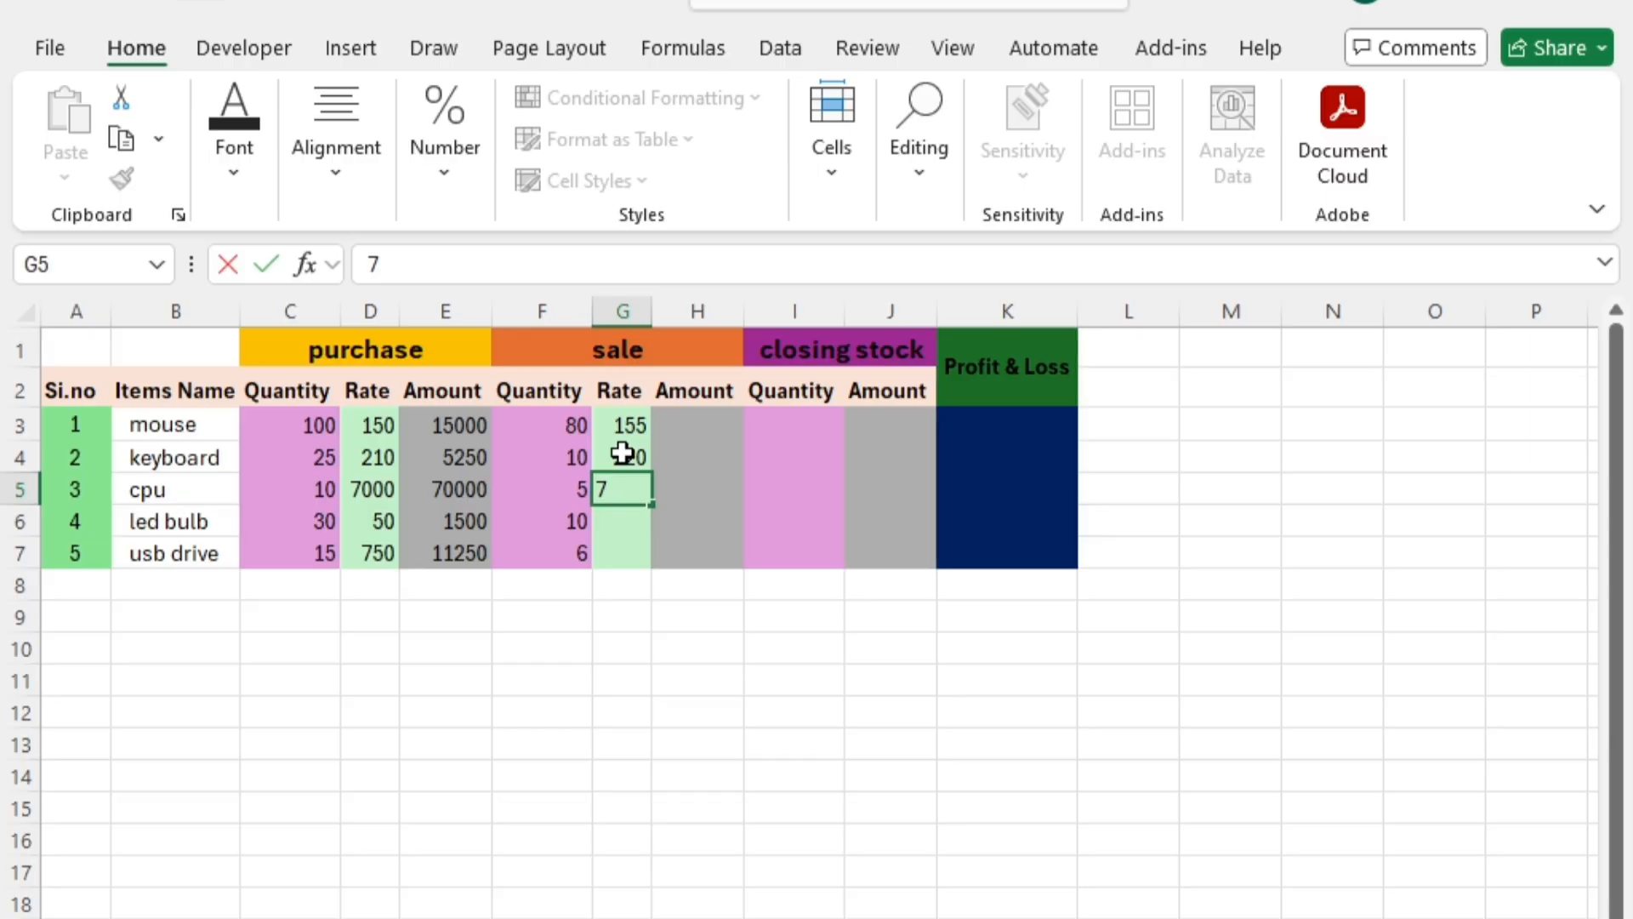
{"action": "left_click", "coordinate": [393, 498]}
{"action": "left_click", "coordinate": [653, 504]}
{"action": "left_click", "coordinate": [623, 492]}
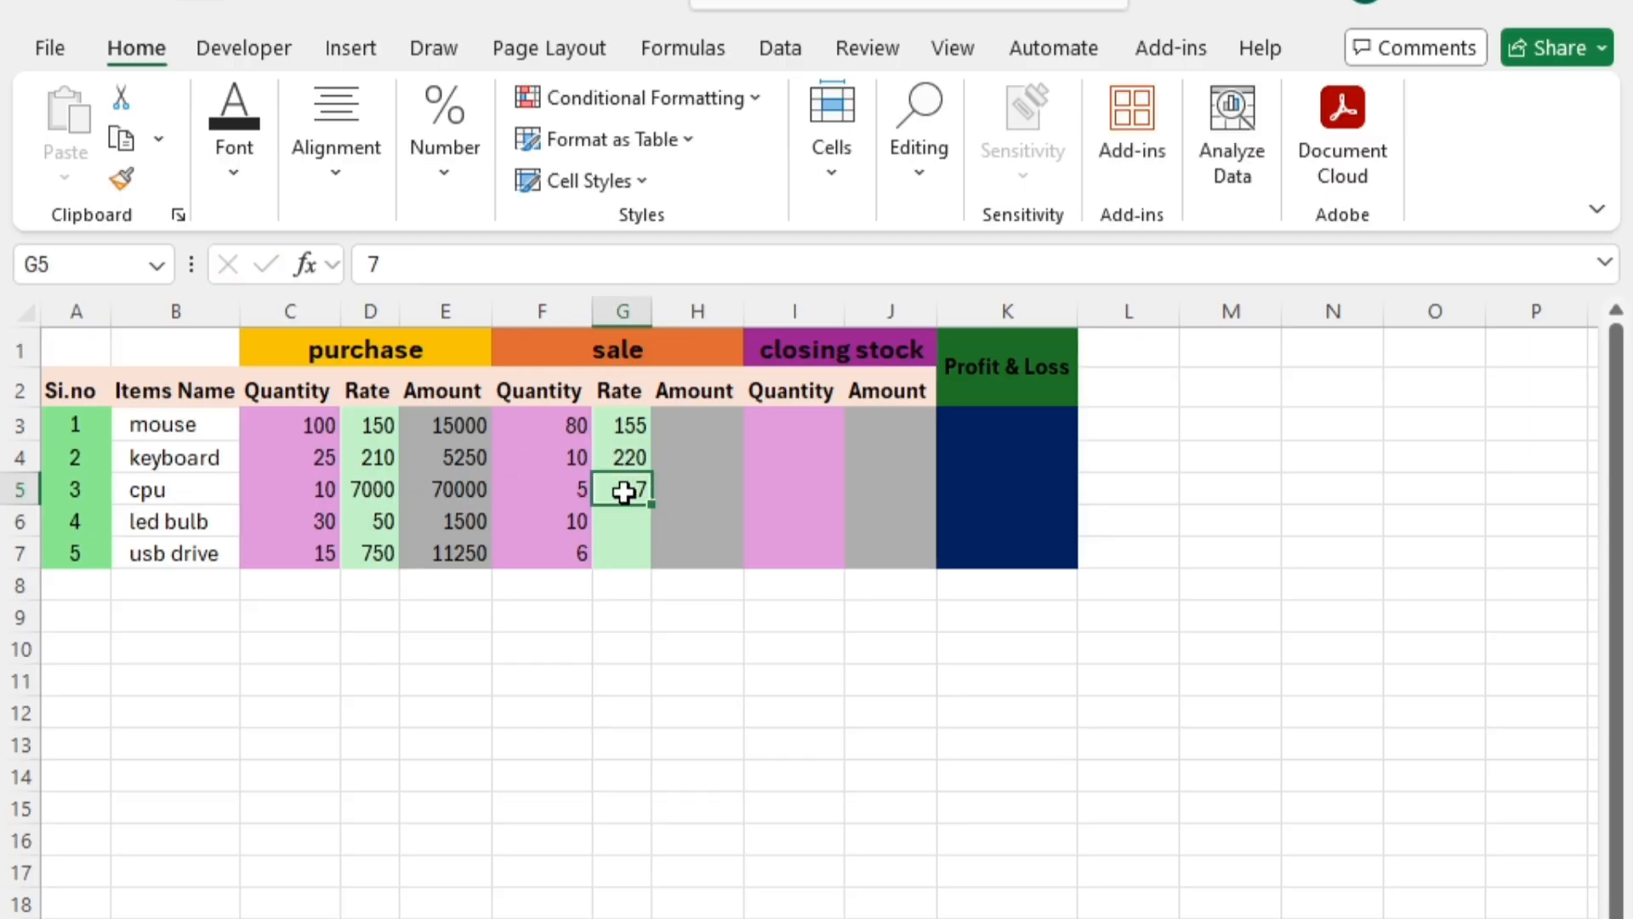
{"action": "type", "text": "7500"}
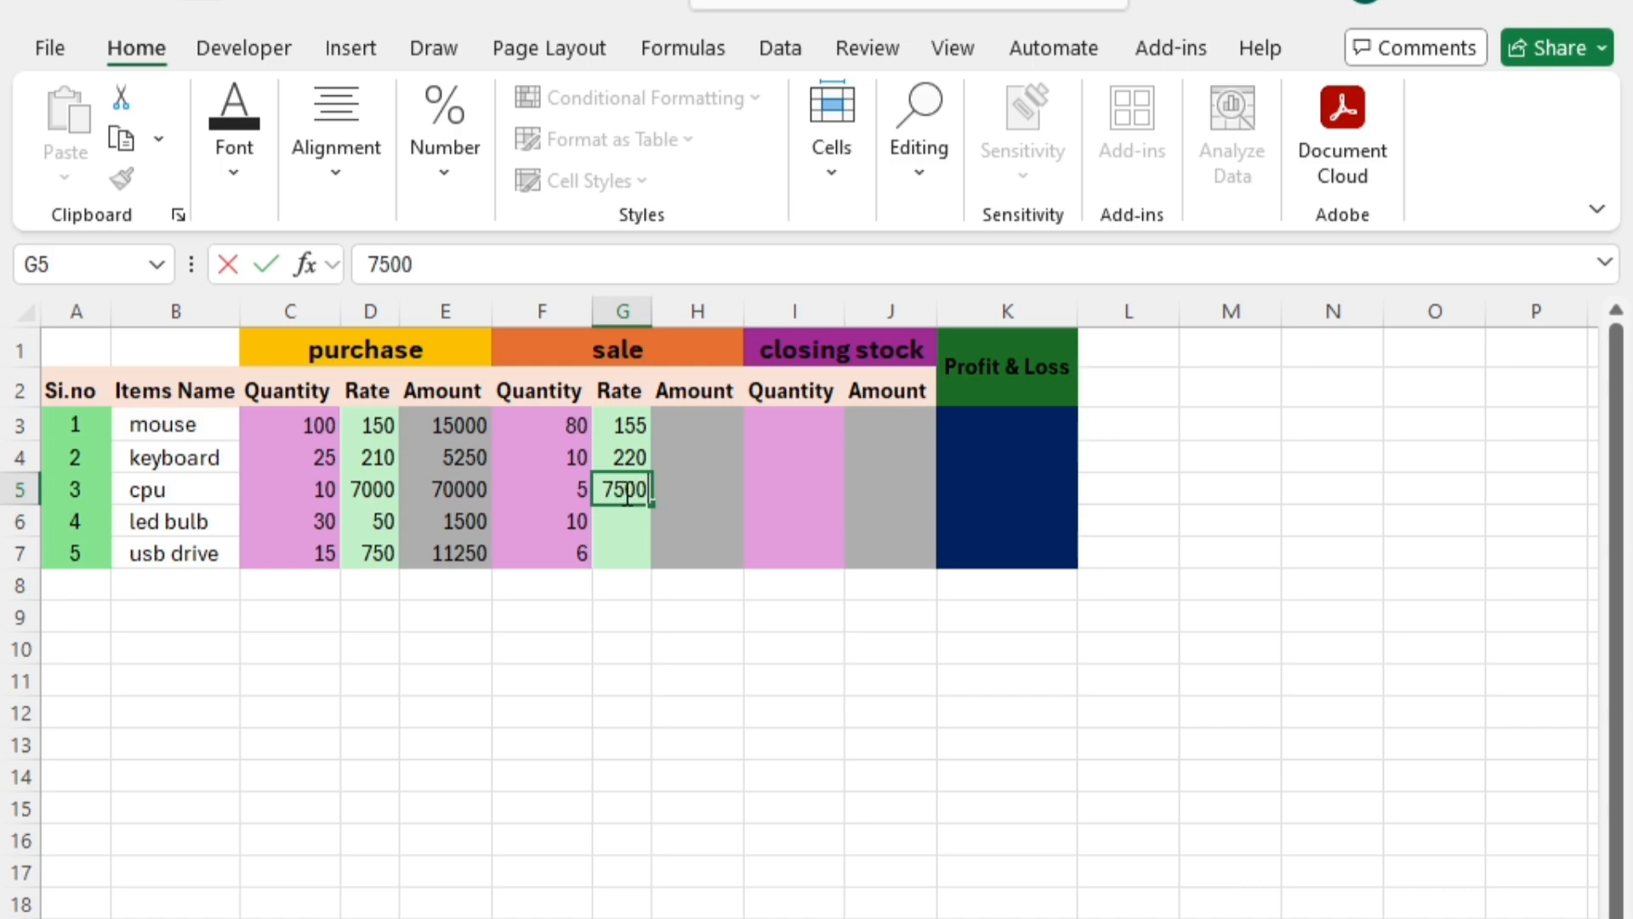
{"action": "key", "text": "Return"}
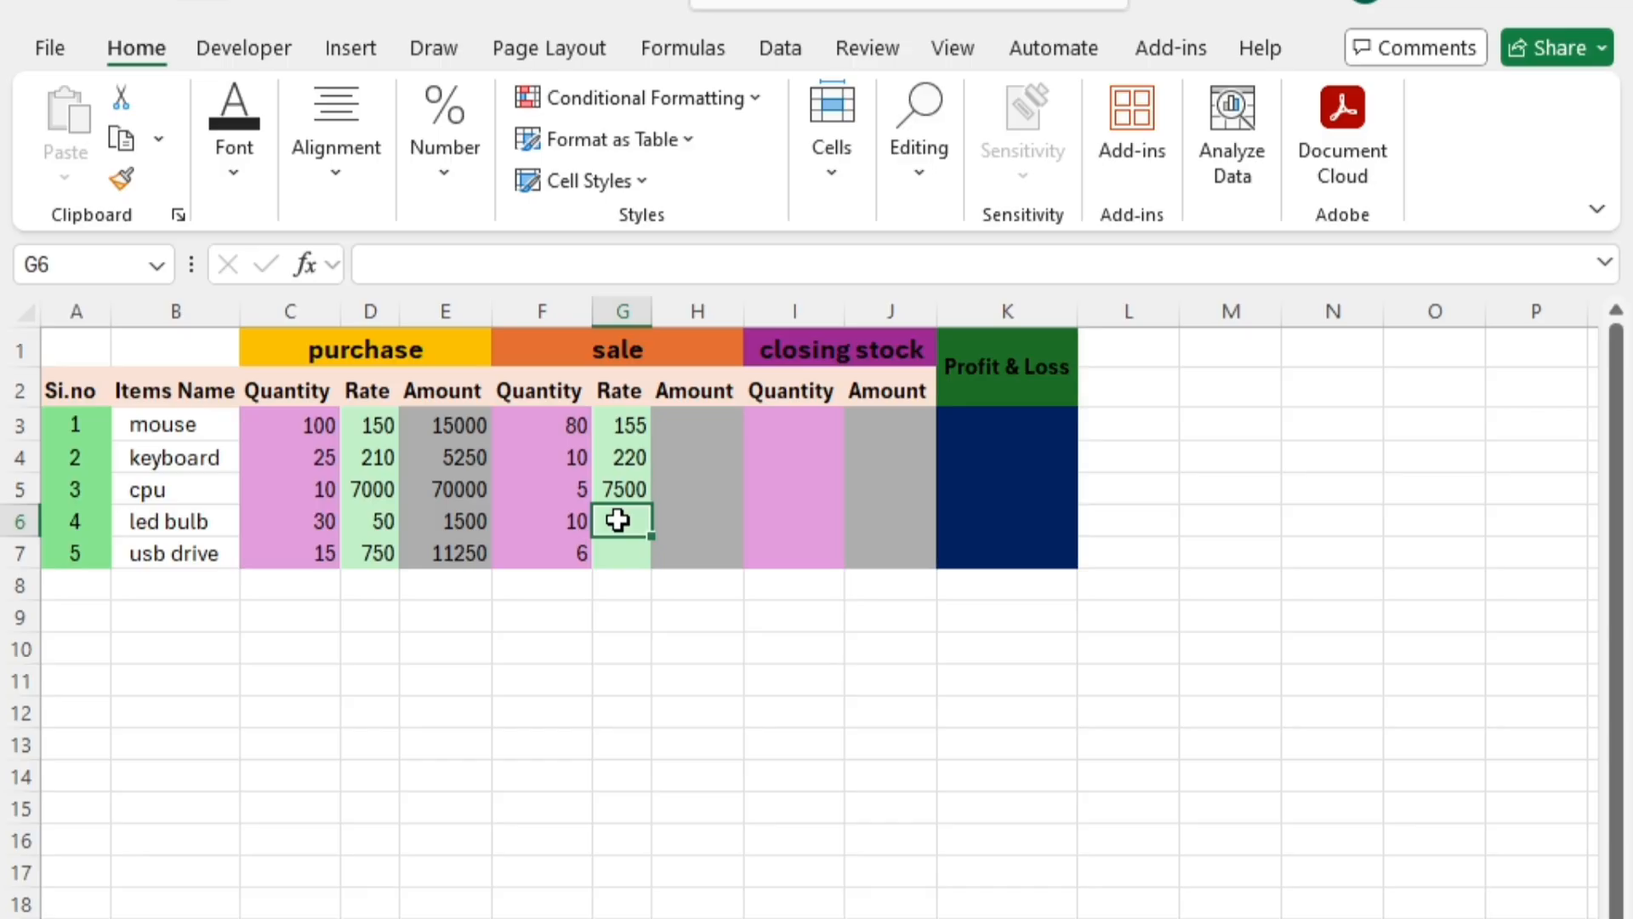
{"action": "type", "text": "50"}
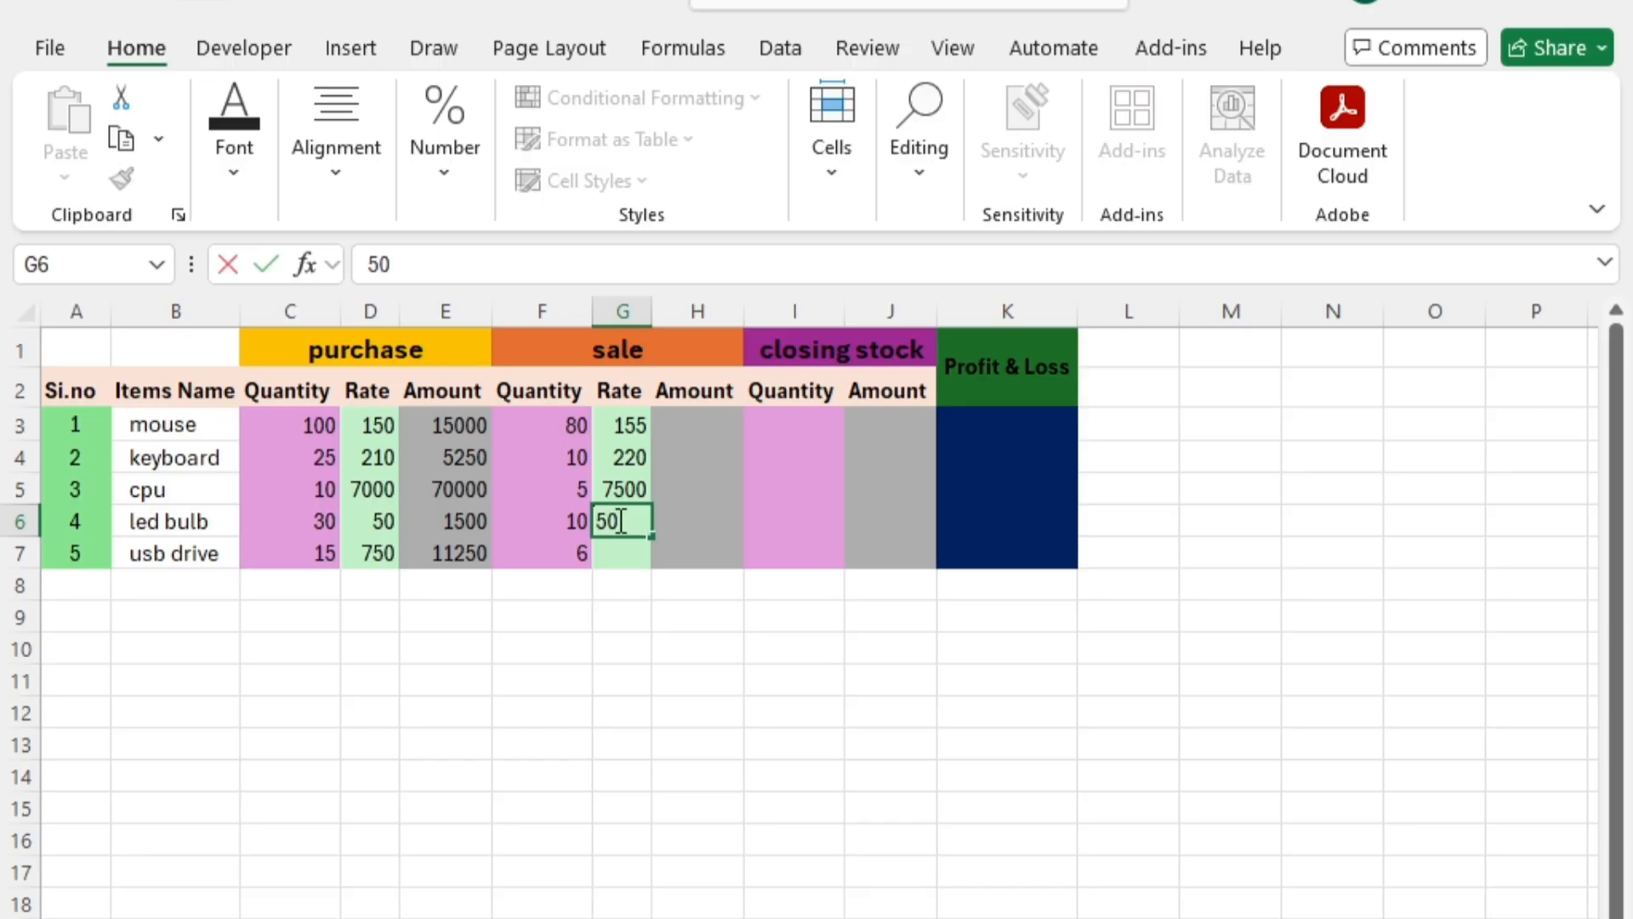
{"action": "key", "text": "Return"}
Enter 800 as the usb drive's sale rate in G7
{"action": "left_click", "coordinate": [400, 526]}
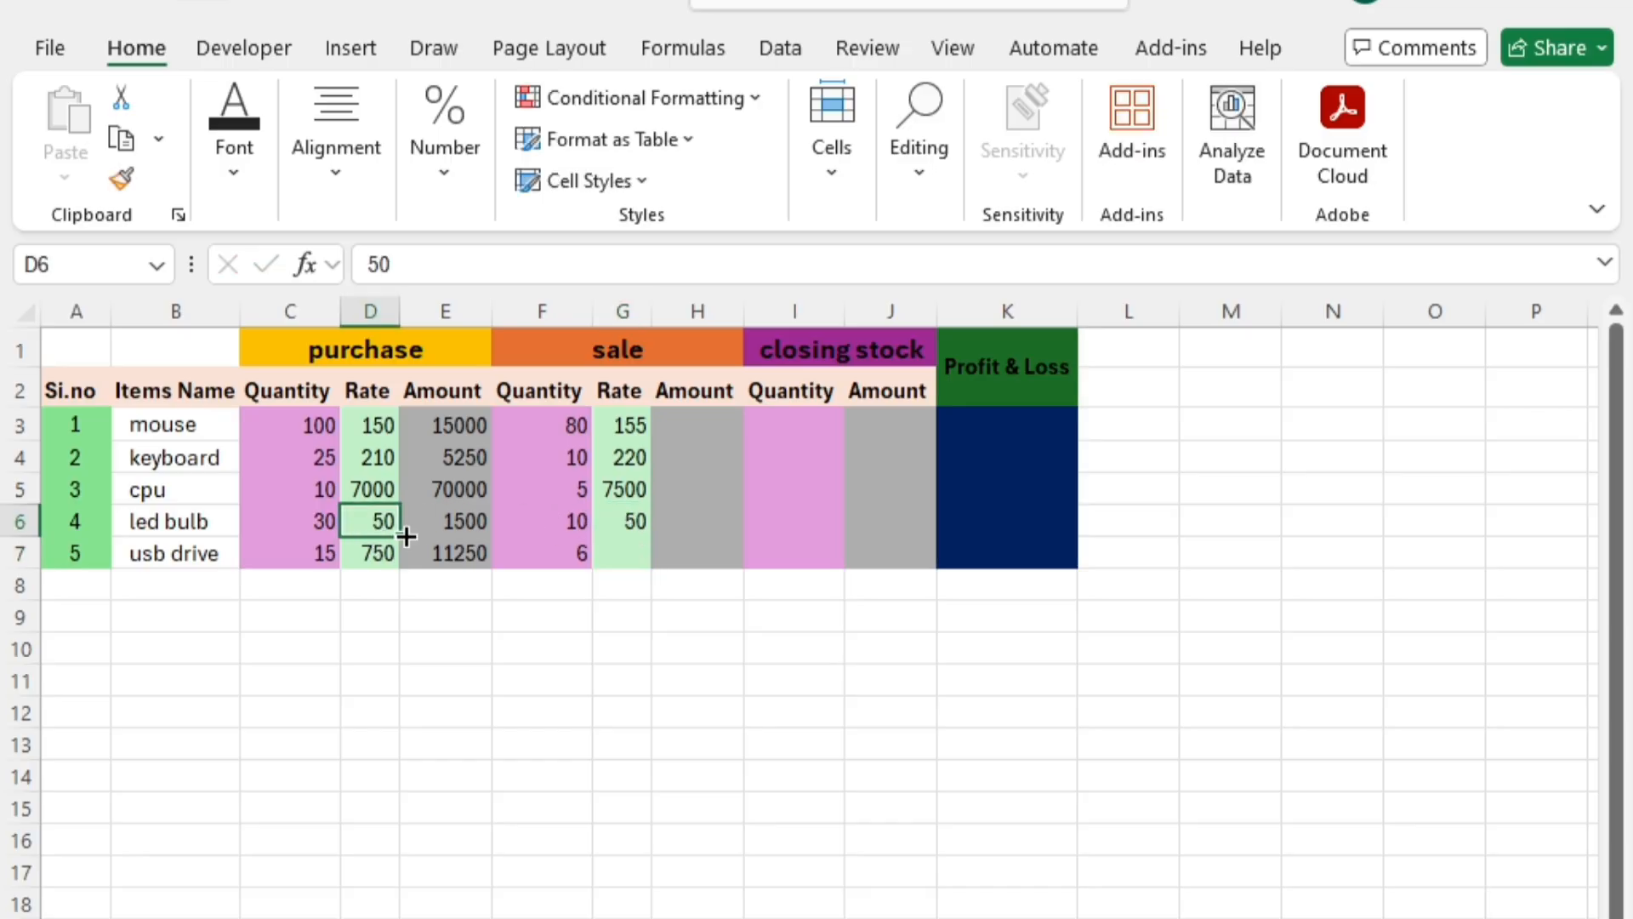
{"action": "left_click", "coordinate": [642, 525]}
{"action": "left_click", "coordinate": [644, 542]}
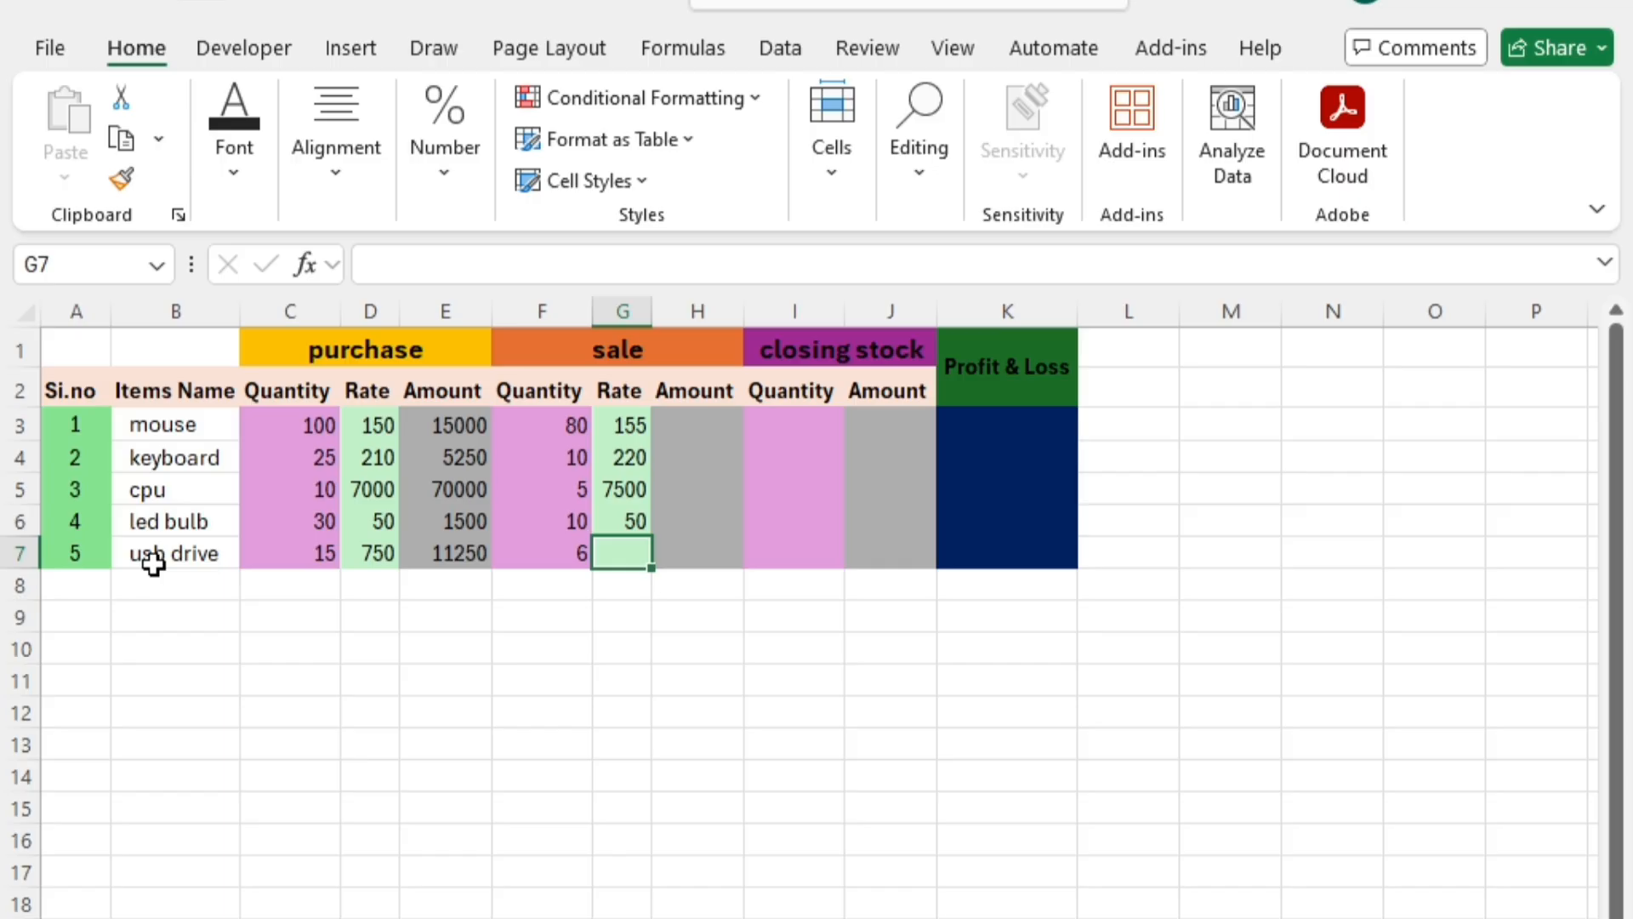
{"action": "key", "text": "Down"}
{"action": "key", "text": "Down"}
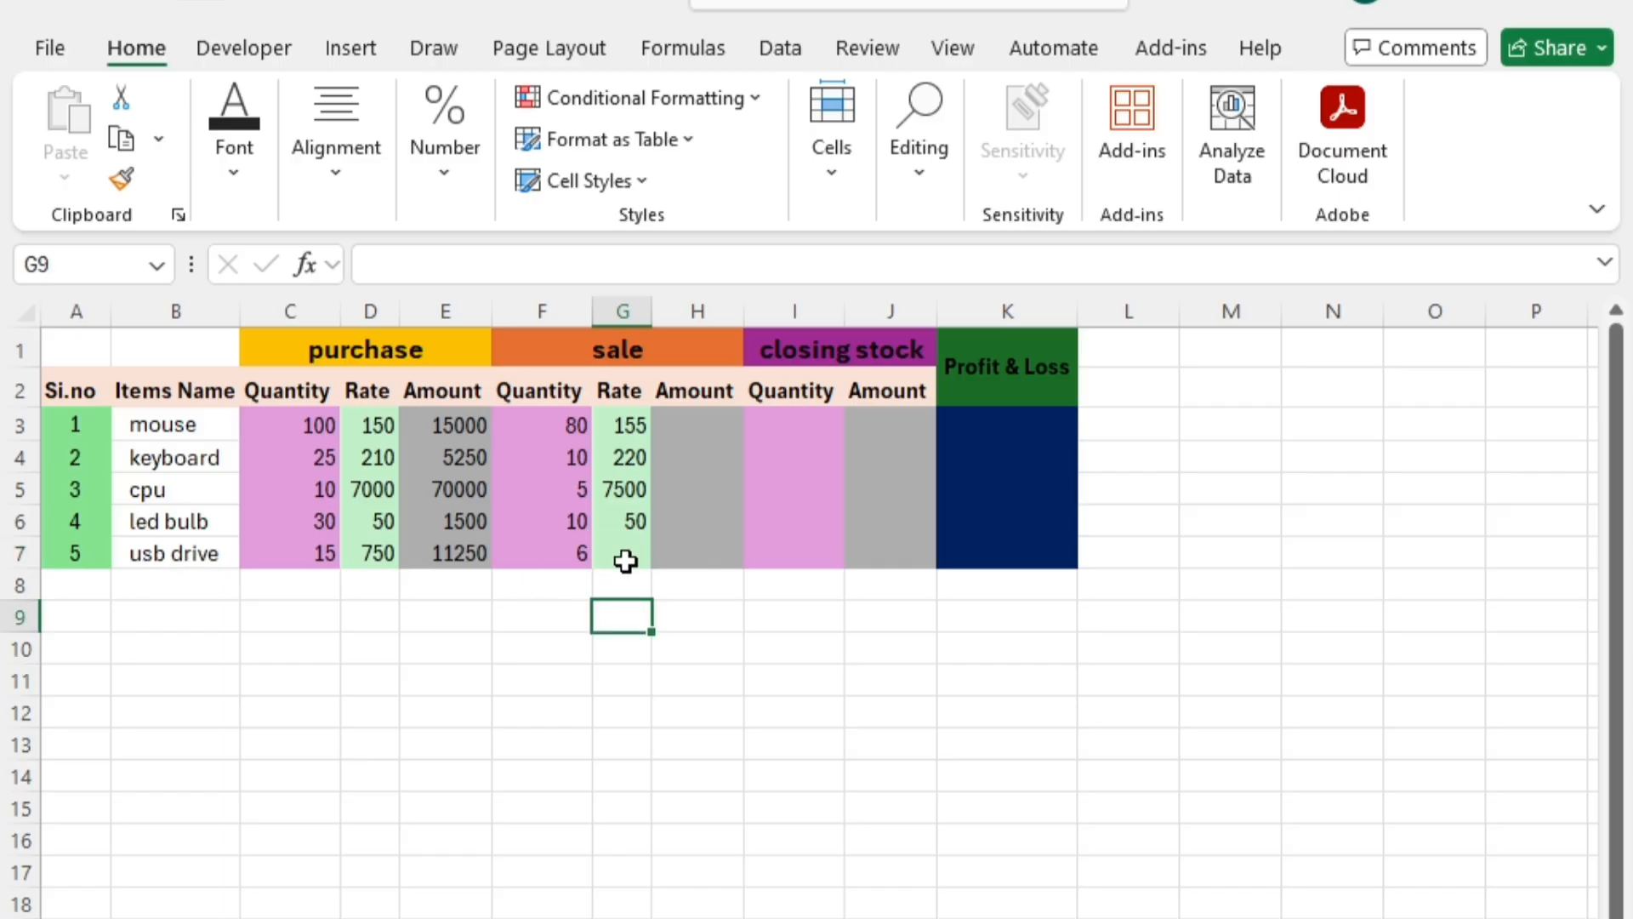
{"action": "left_click", "coordinate": [626, 561]}
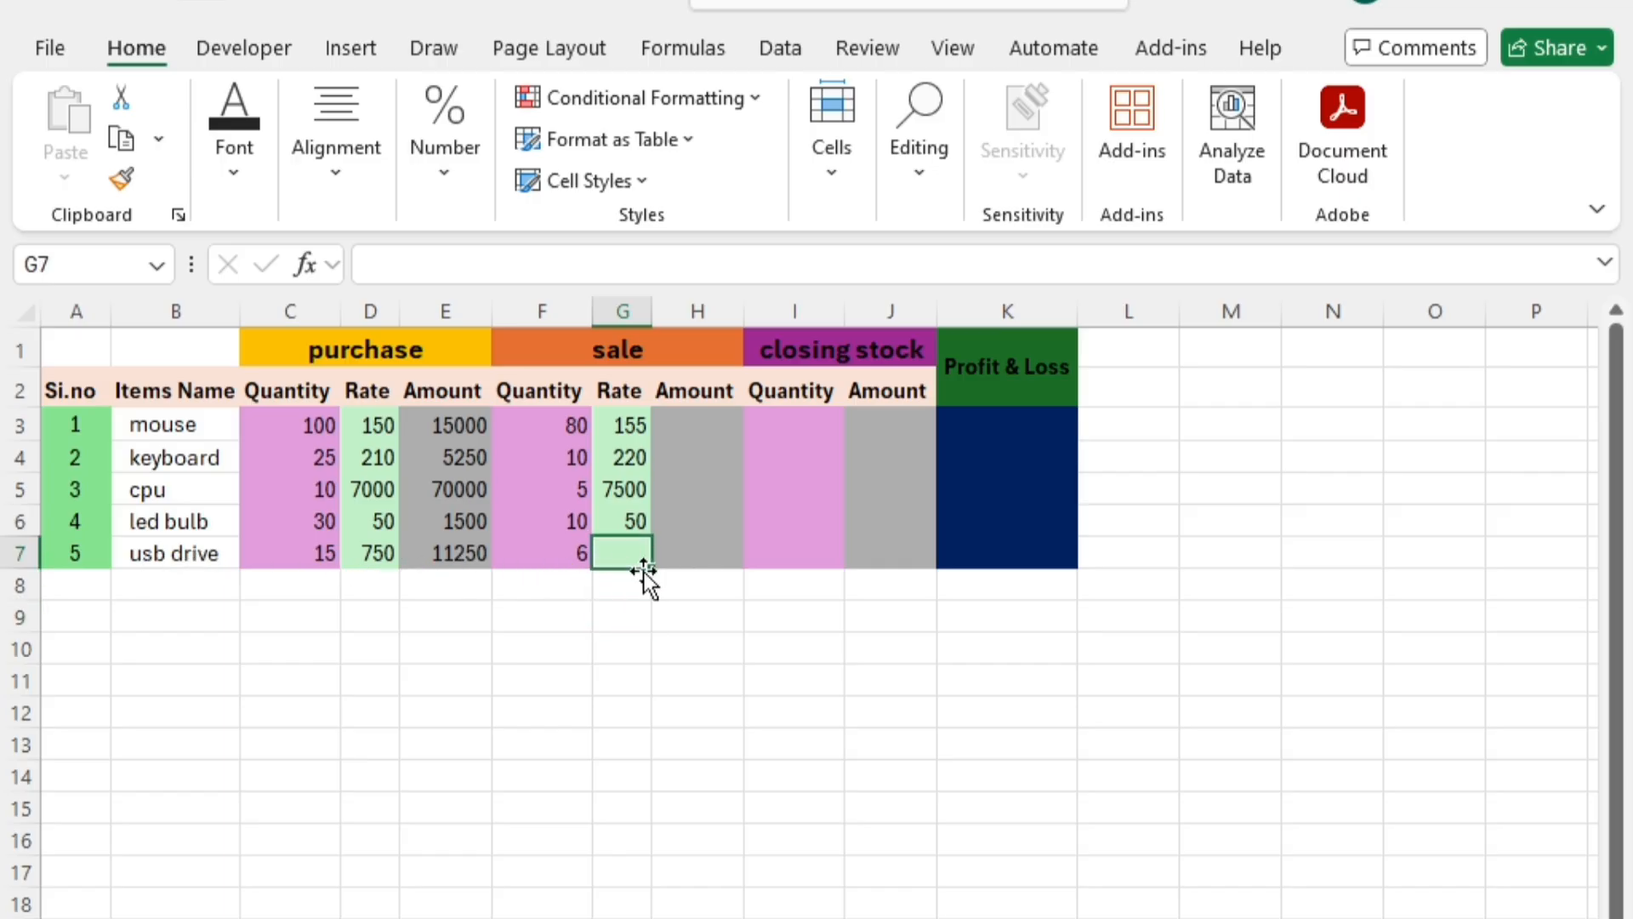
{"action": "type", "text": "800"}
{"action": "key", "text": "Return"}
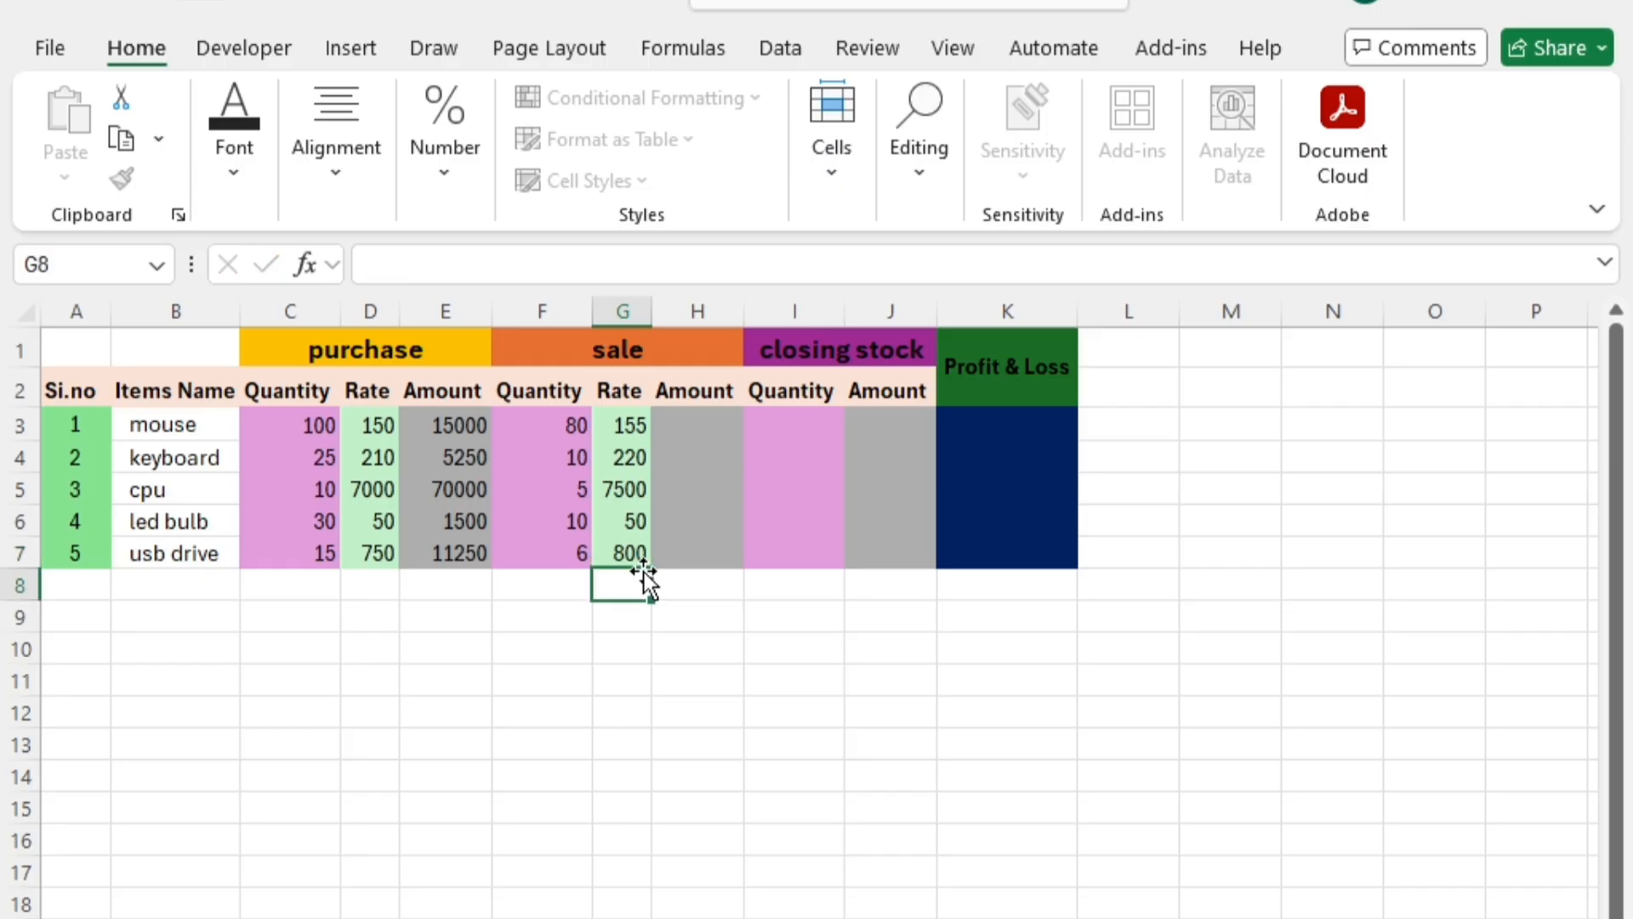
{"action": "left_click", "coordinate": [759, 387]}
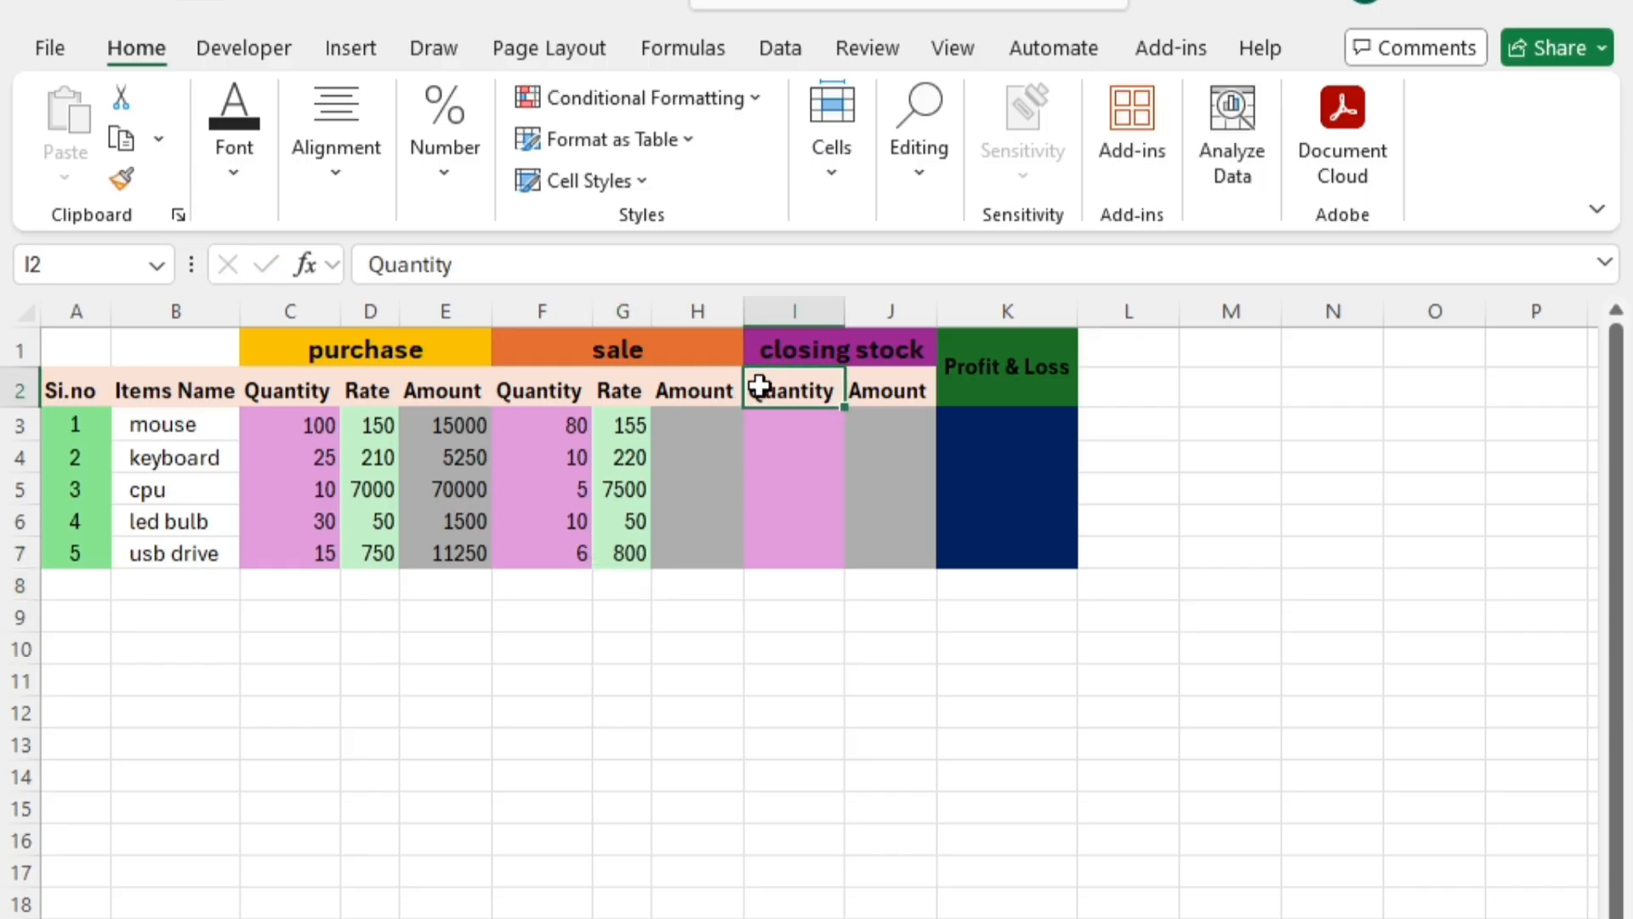
{"action": "left_click", "coordinate": [684, 350]}
{"action": "left_click", "coordinate": [575, 428]}
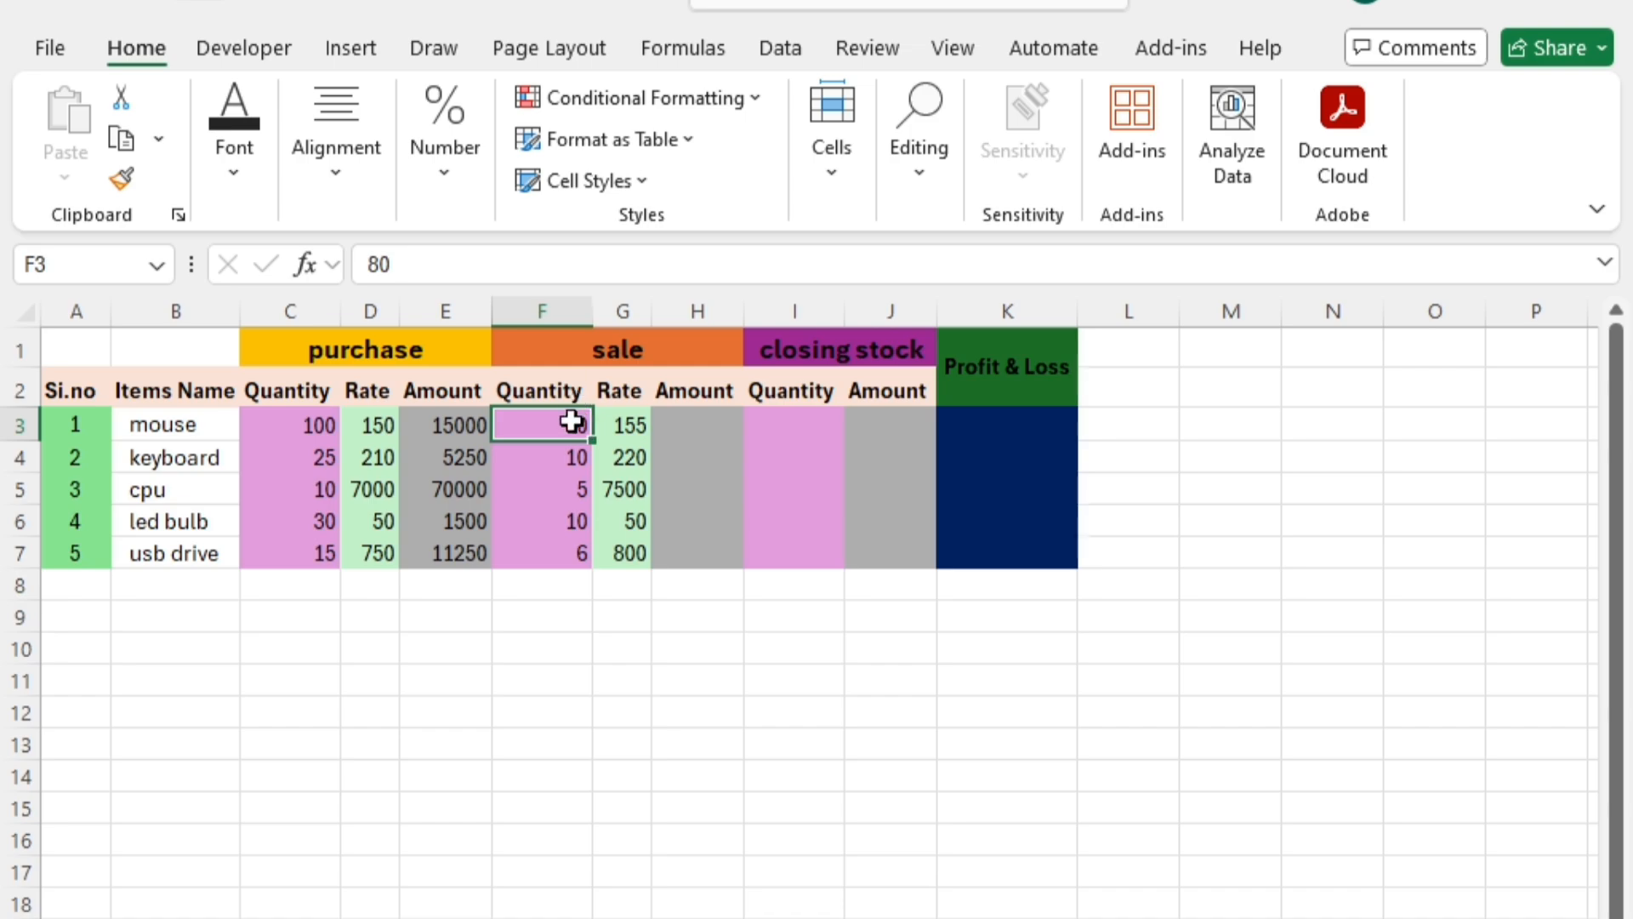
{"action": "left_click", "coordinate": [604, 483]}
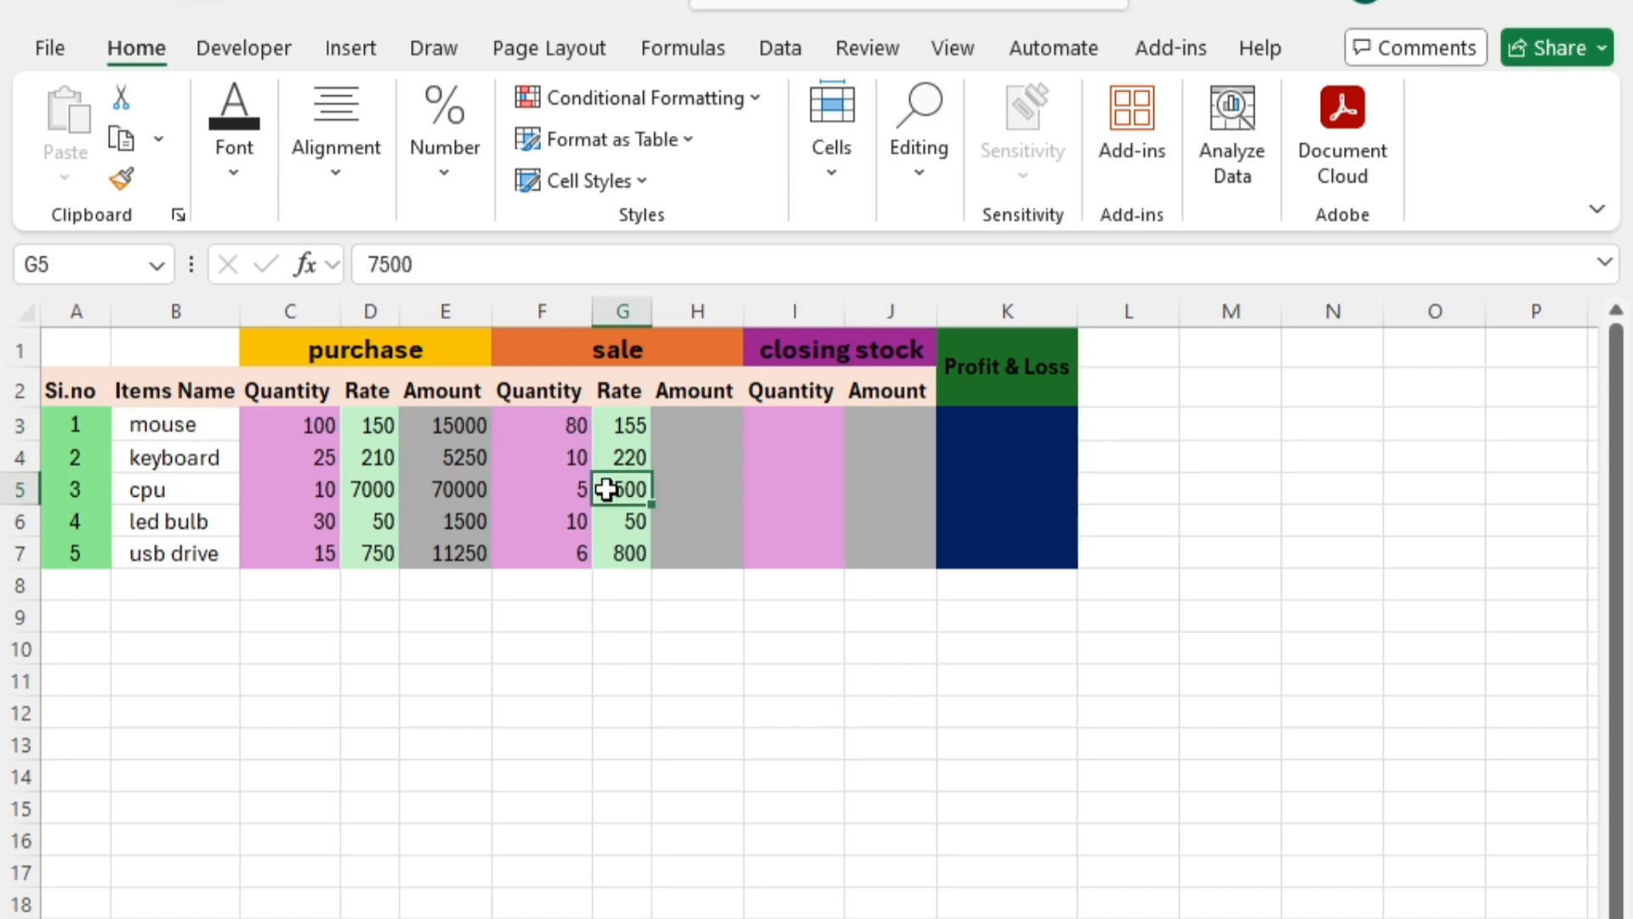
{"action": "left_click", "coordinate": [605, 393]}
{"action": "left_click", "coordinate": [629, 432]}
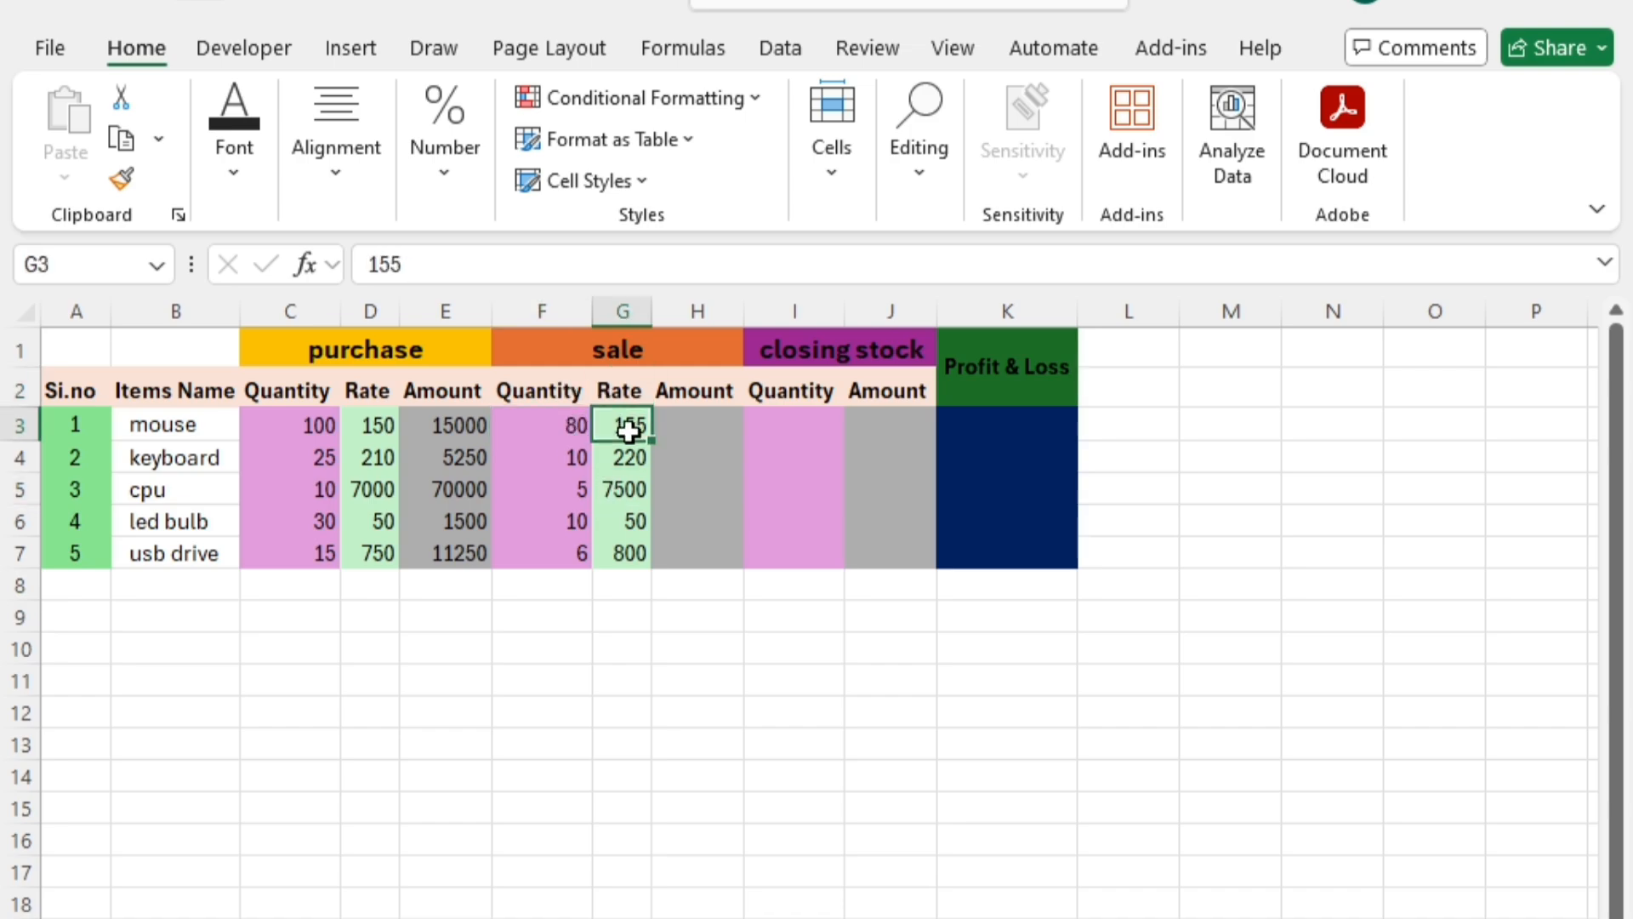
Calculate the mouse's sale amount in H3 by multiplying sale quantity by sale rate with =F3*G3
{"action": "left_click", "coordinate": [693, 425]}
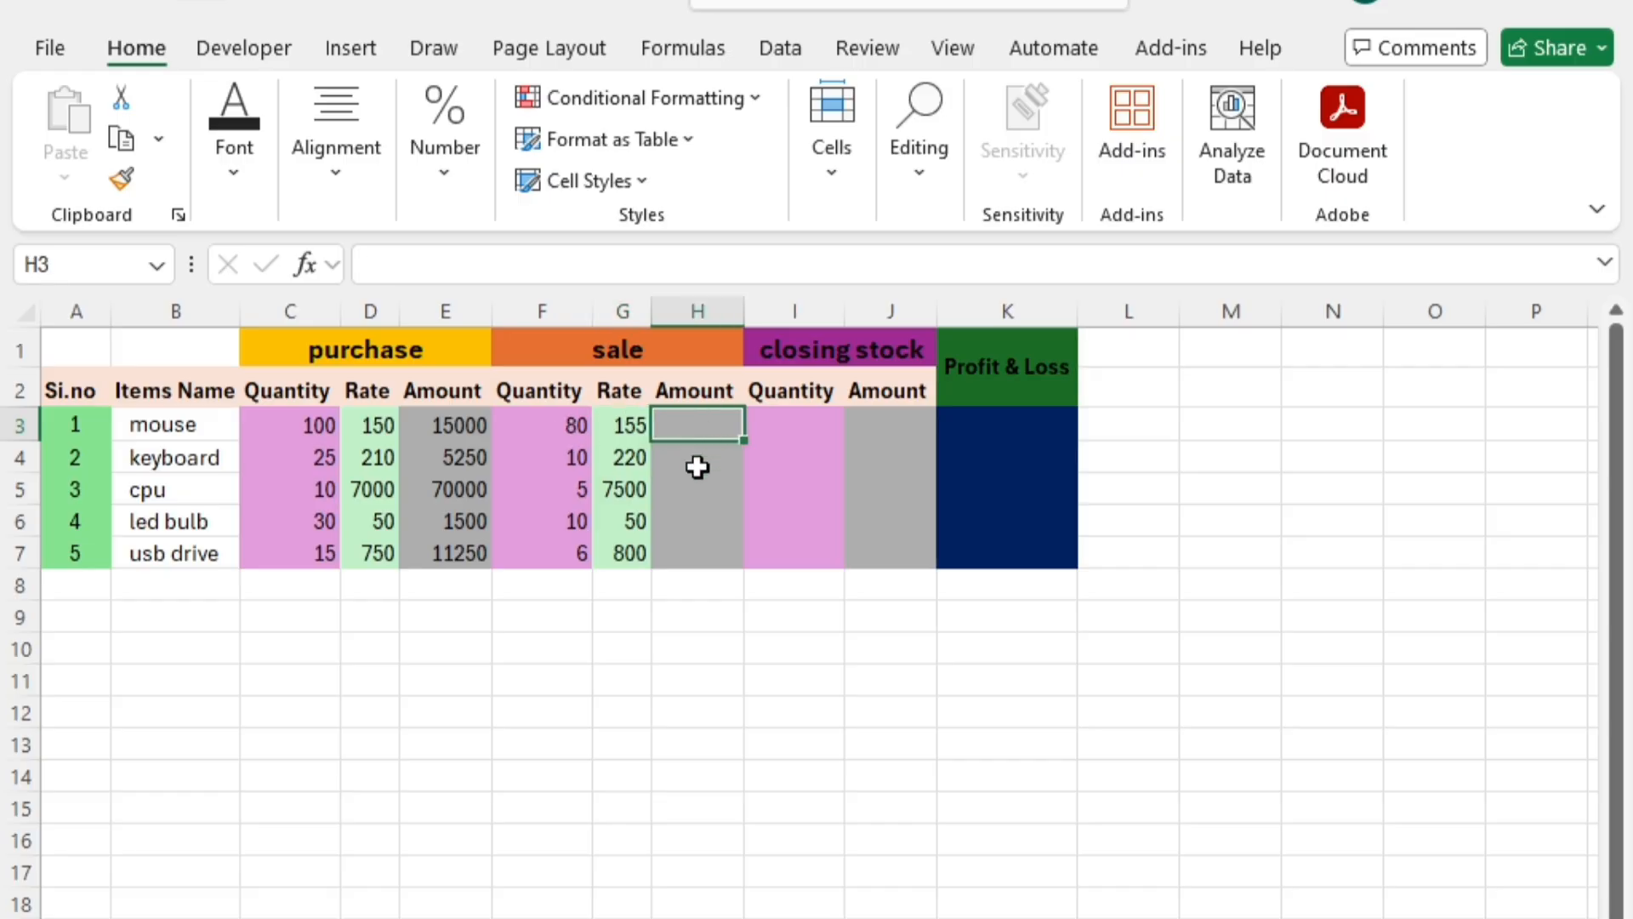
{"action": "left_click", "coordinate": [691, 486]}
{"action": "left_click", "coordinate": [680, 421]}
{"action": "type", "text": "="}
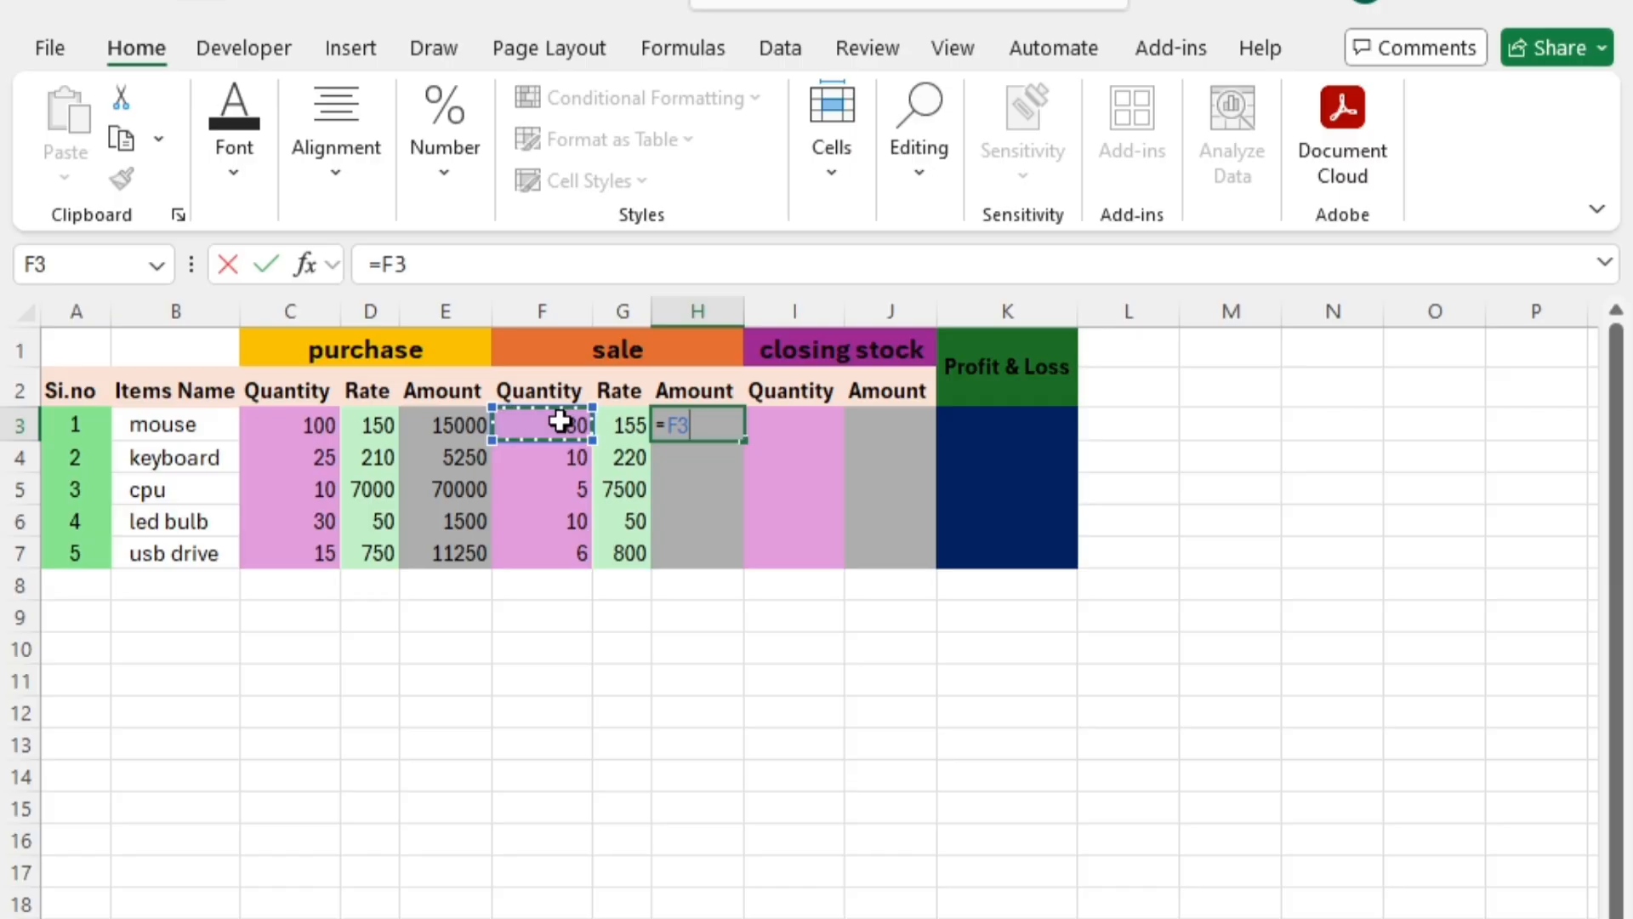
{"action": "type", "text": "*"}
{"action": "left_click", "coordinate": [635, 424]}
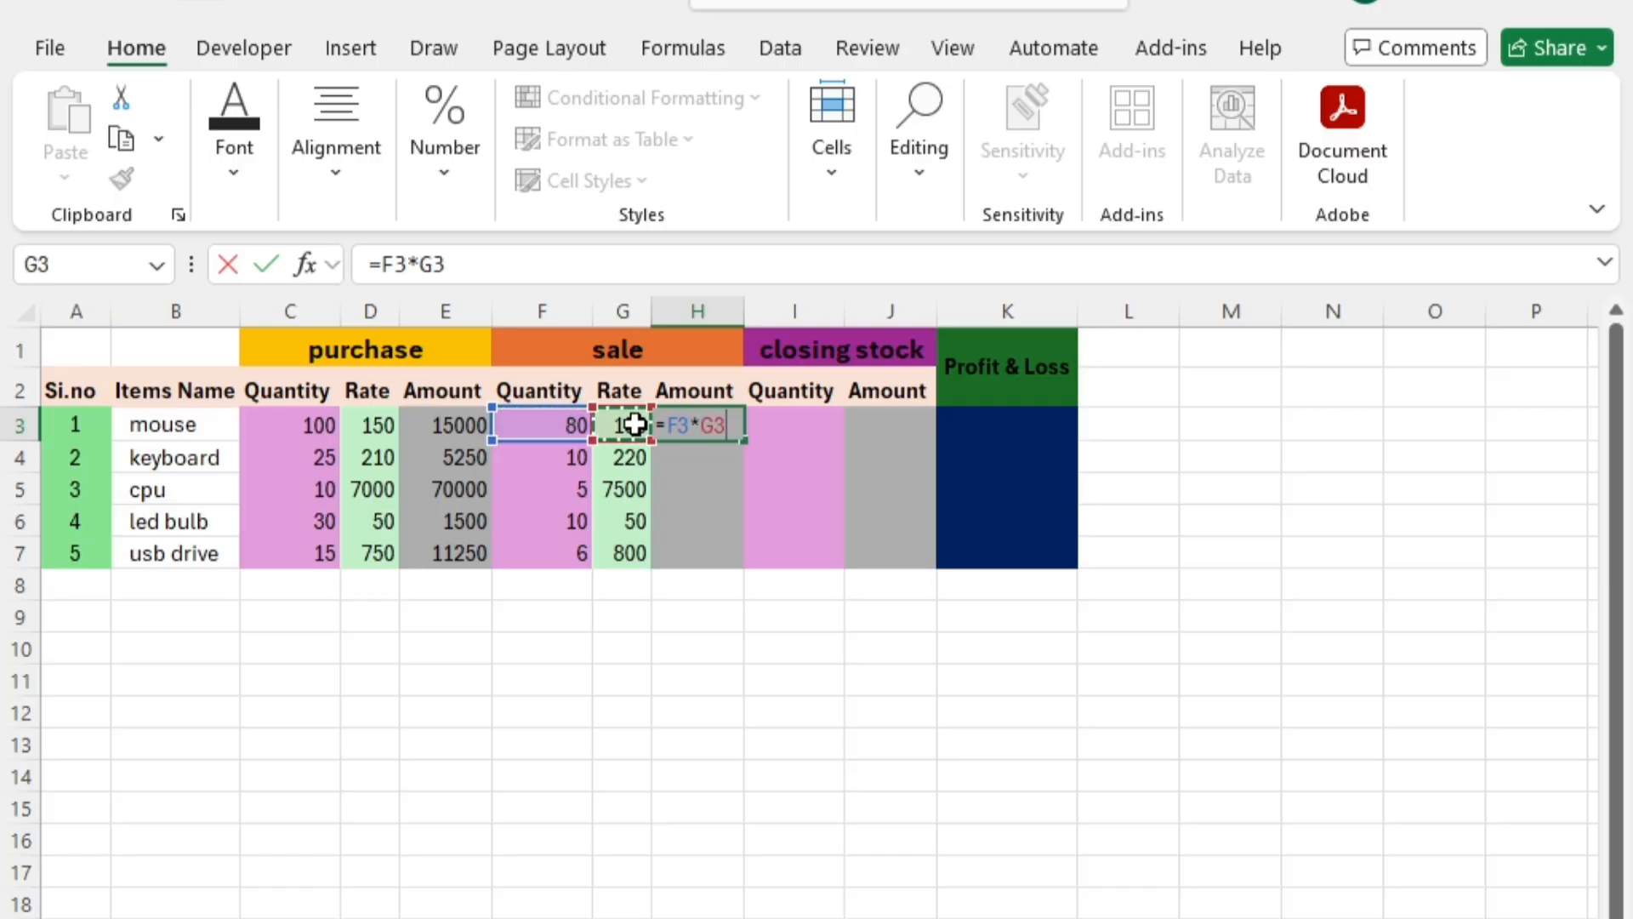
{"action": "key", "text": "Return"}
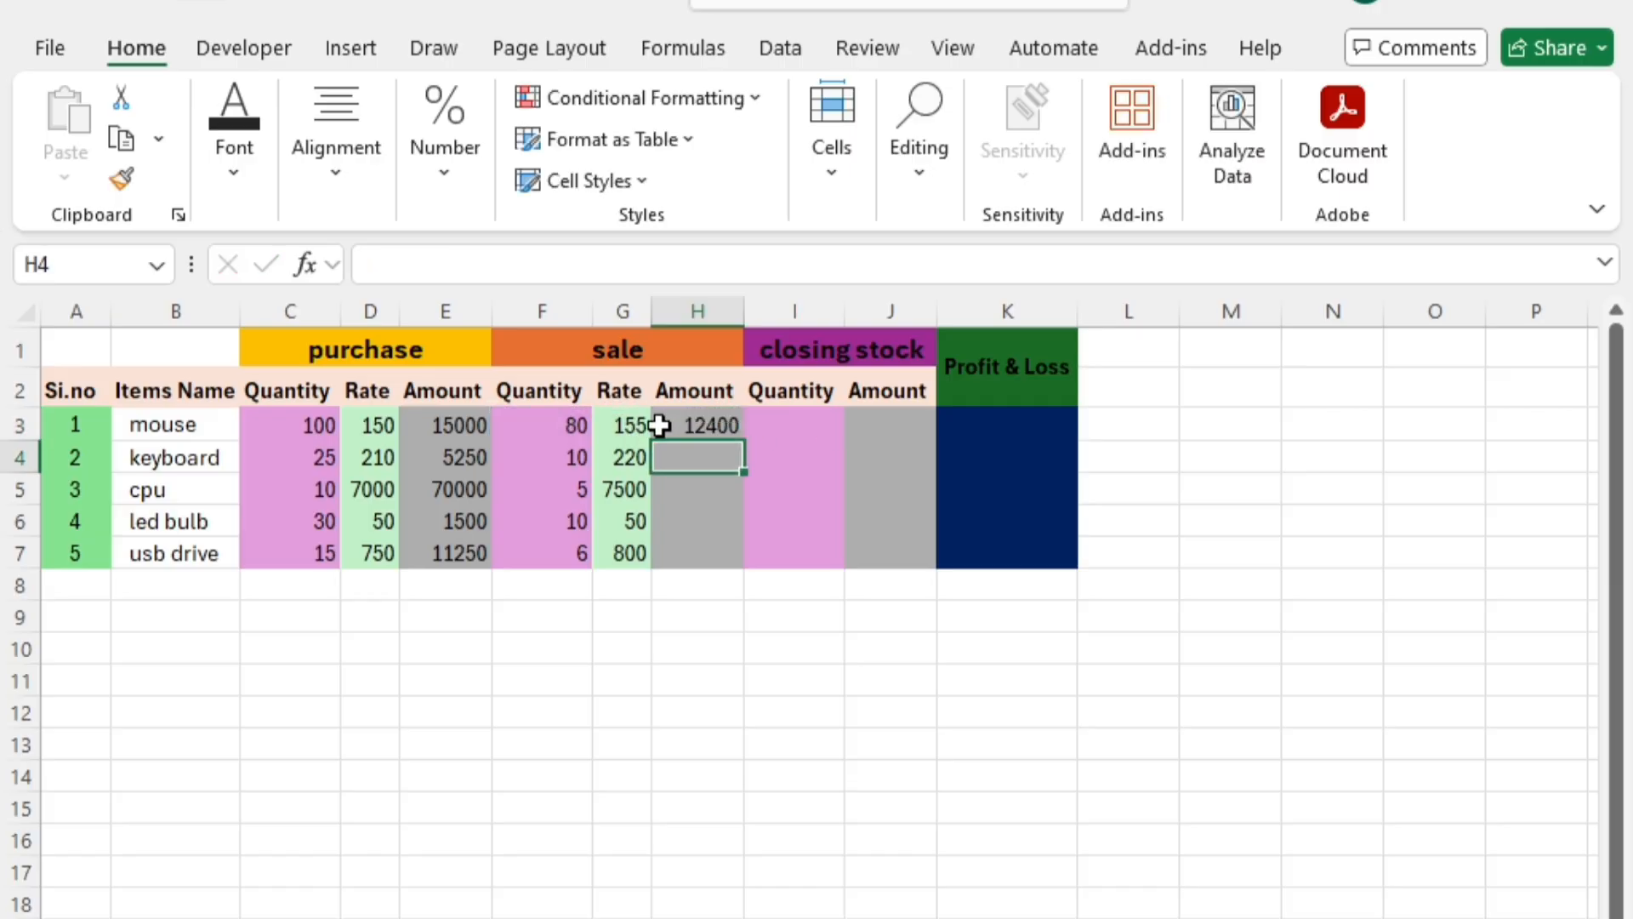
Fill the sale amount formula from H3 down to H7 for the remaining items
{"action": "left_click", "coordinate": [694, 425]}
{"action": "left_click_drag", "start_coordinate": [742, 439], "coordinate": [730, 575]}
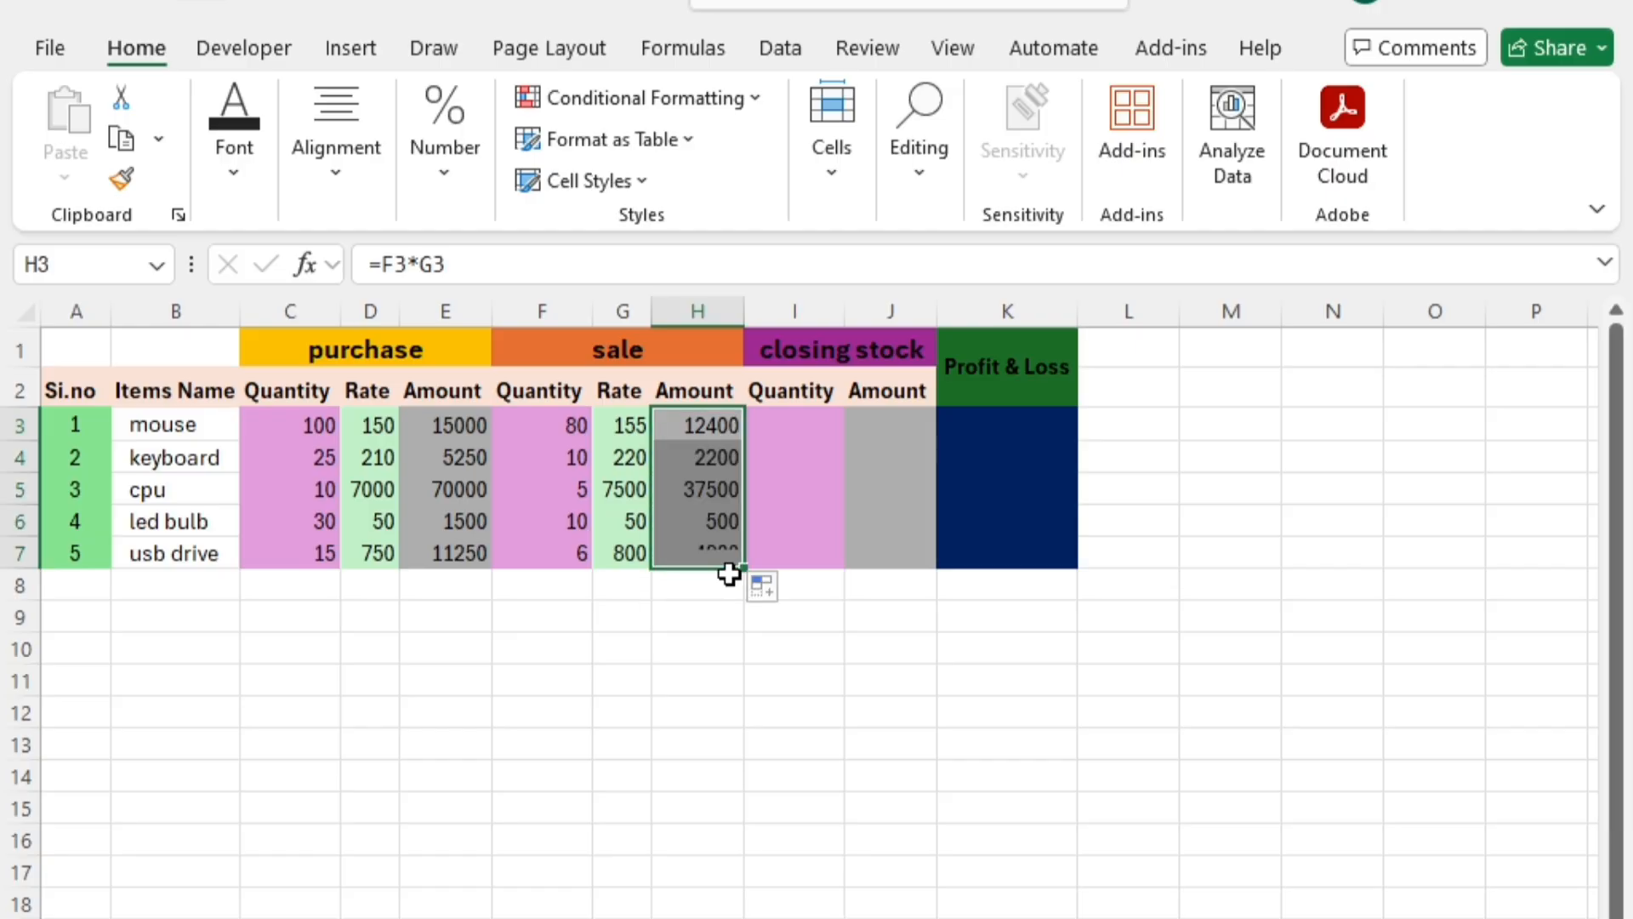
{"action": "left_click", "coordinate": [772, 528]}
{"action": "left_click", "coordinate": [724, 609]}
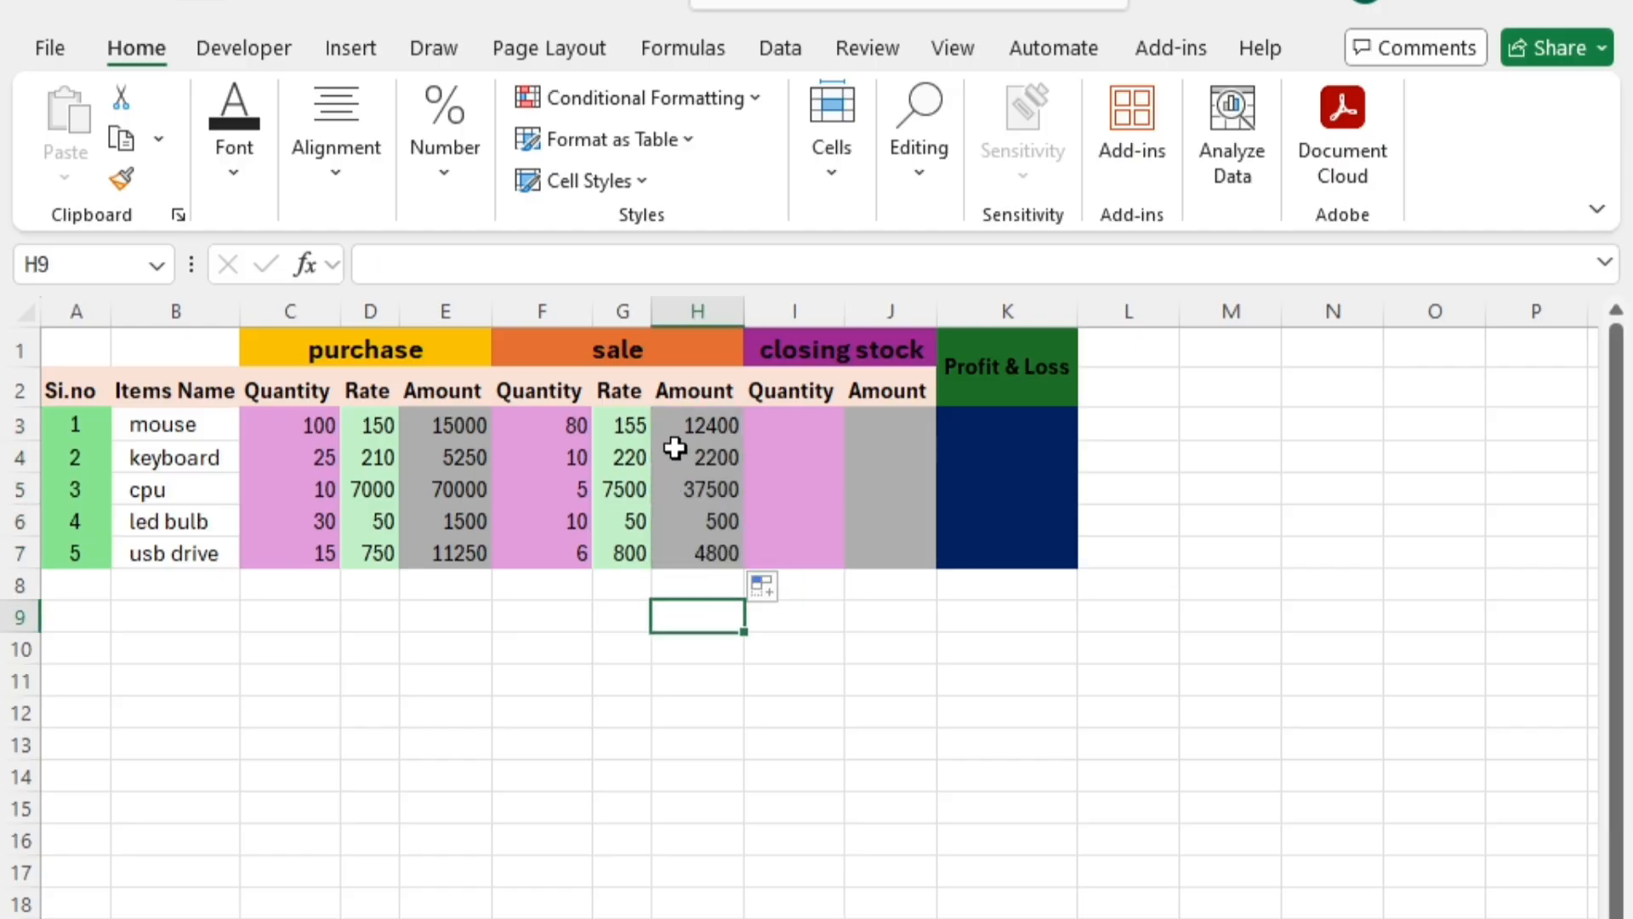
{"action": "left_click", "coordinate": [680, 455]}
{"action": "left_click", "coordinate": [786, 357]}
{"action": "left_click", "coordinate": [792, 455]}
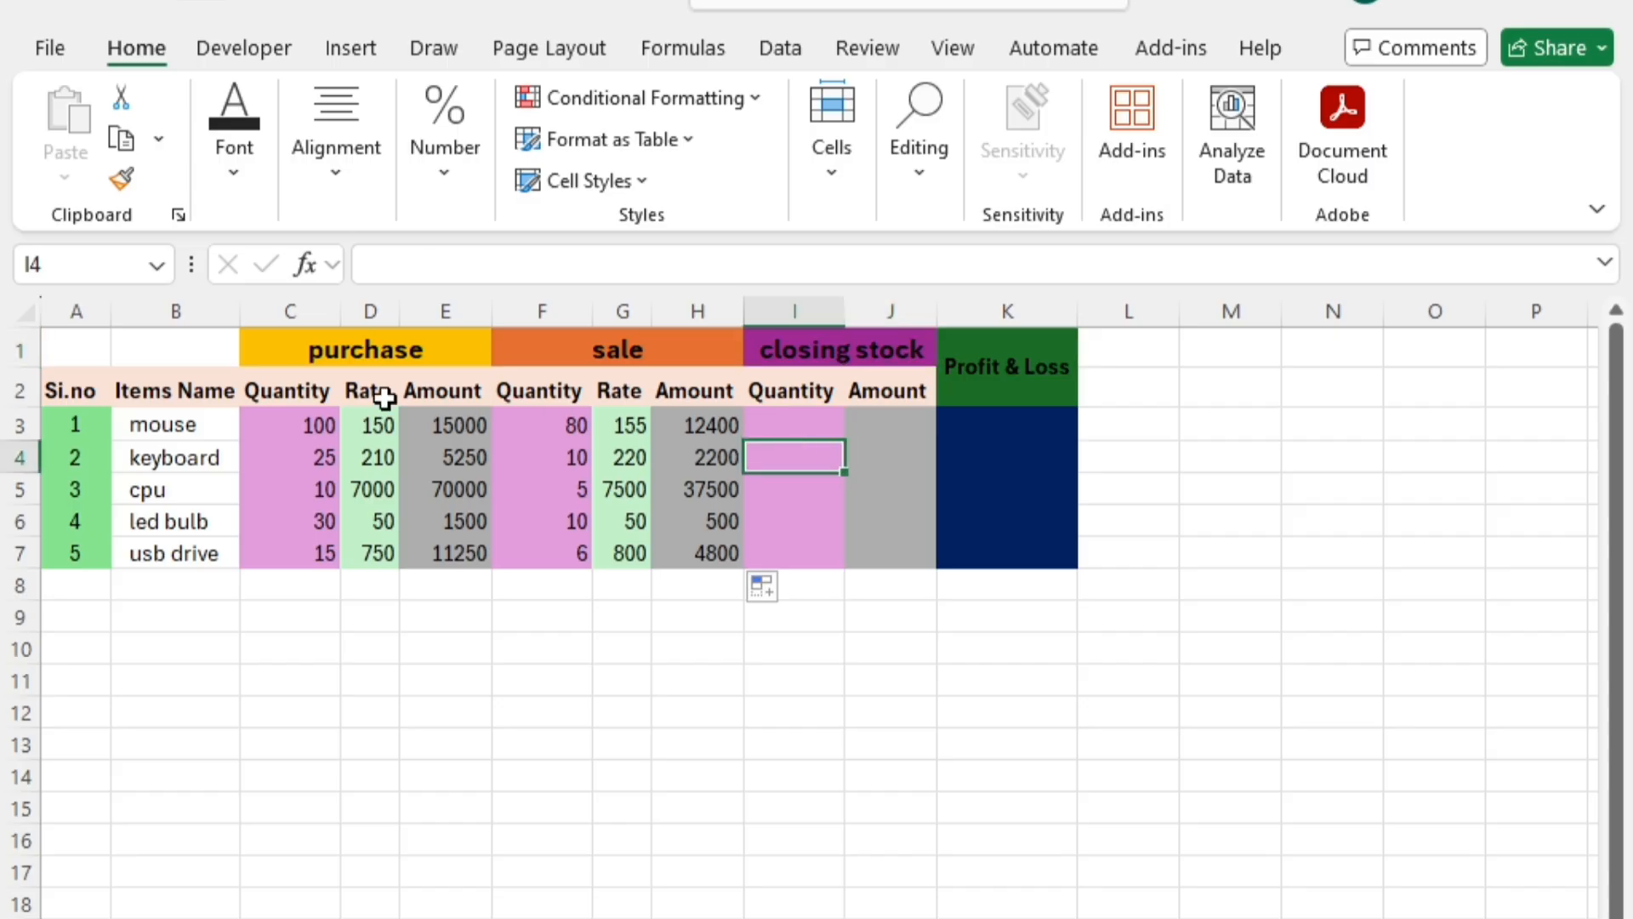
{"action": "left_click", "coordinate": [329, 353]}
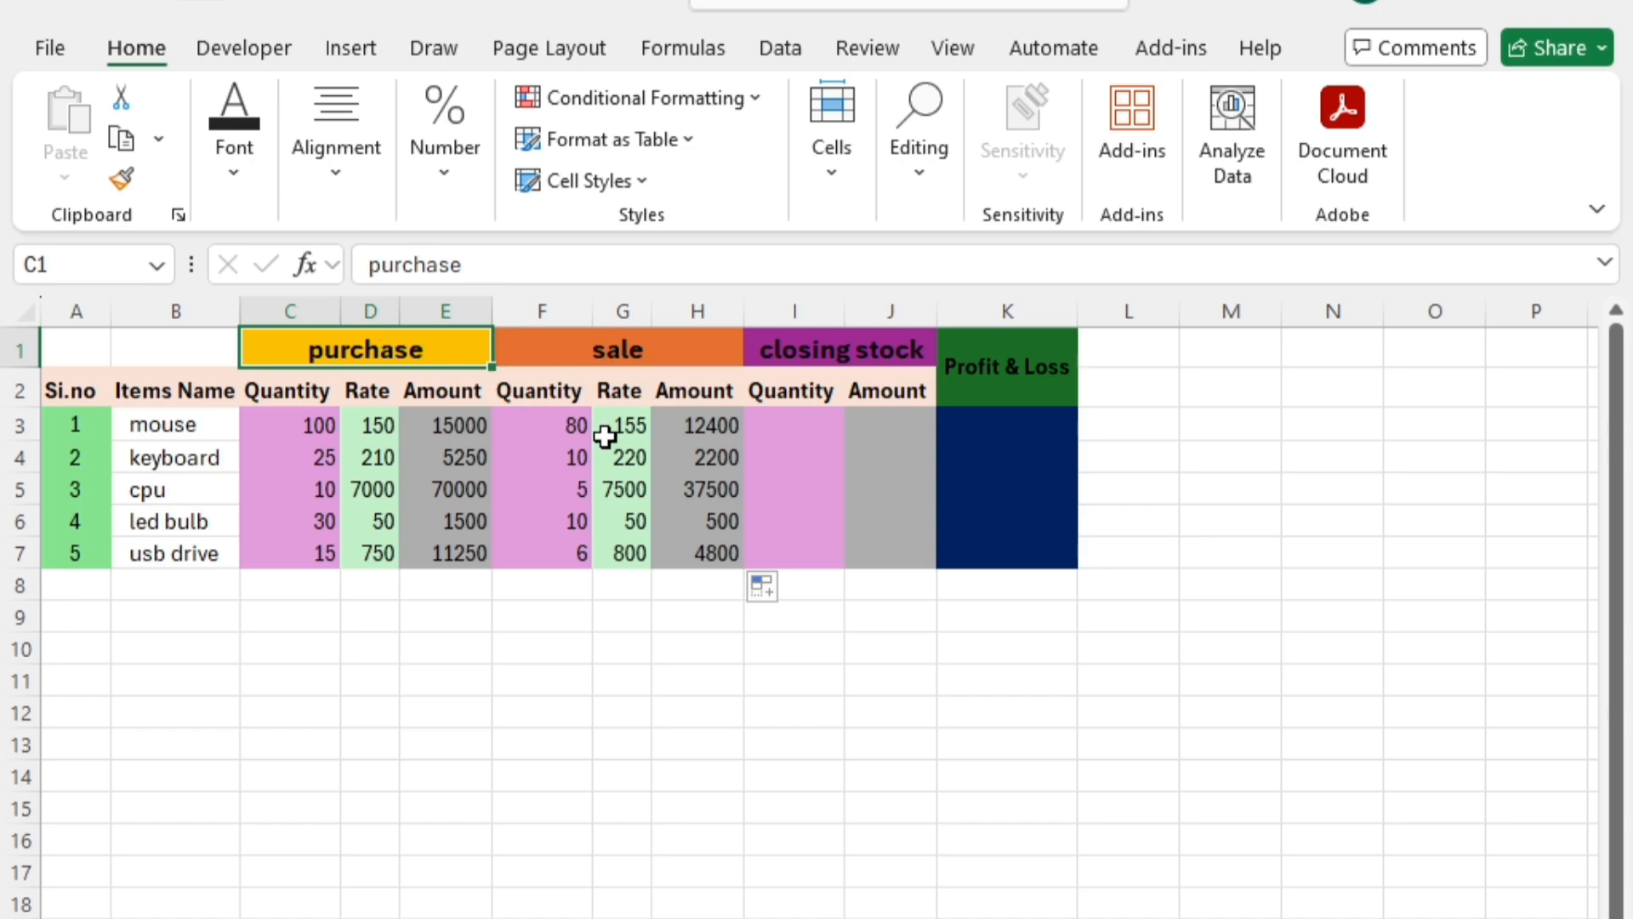
{"action": "left_click", "coordinate": [837, 422]}
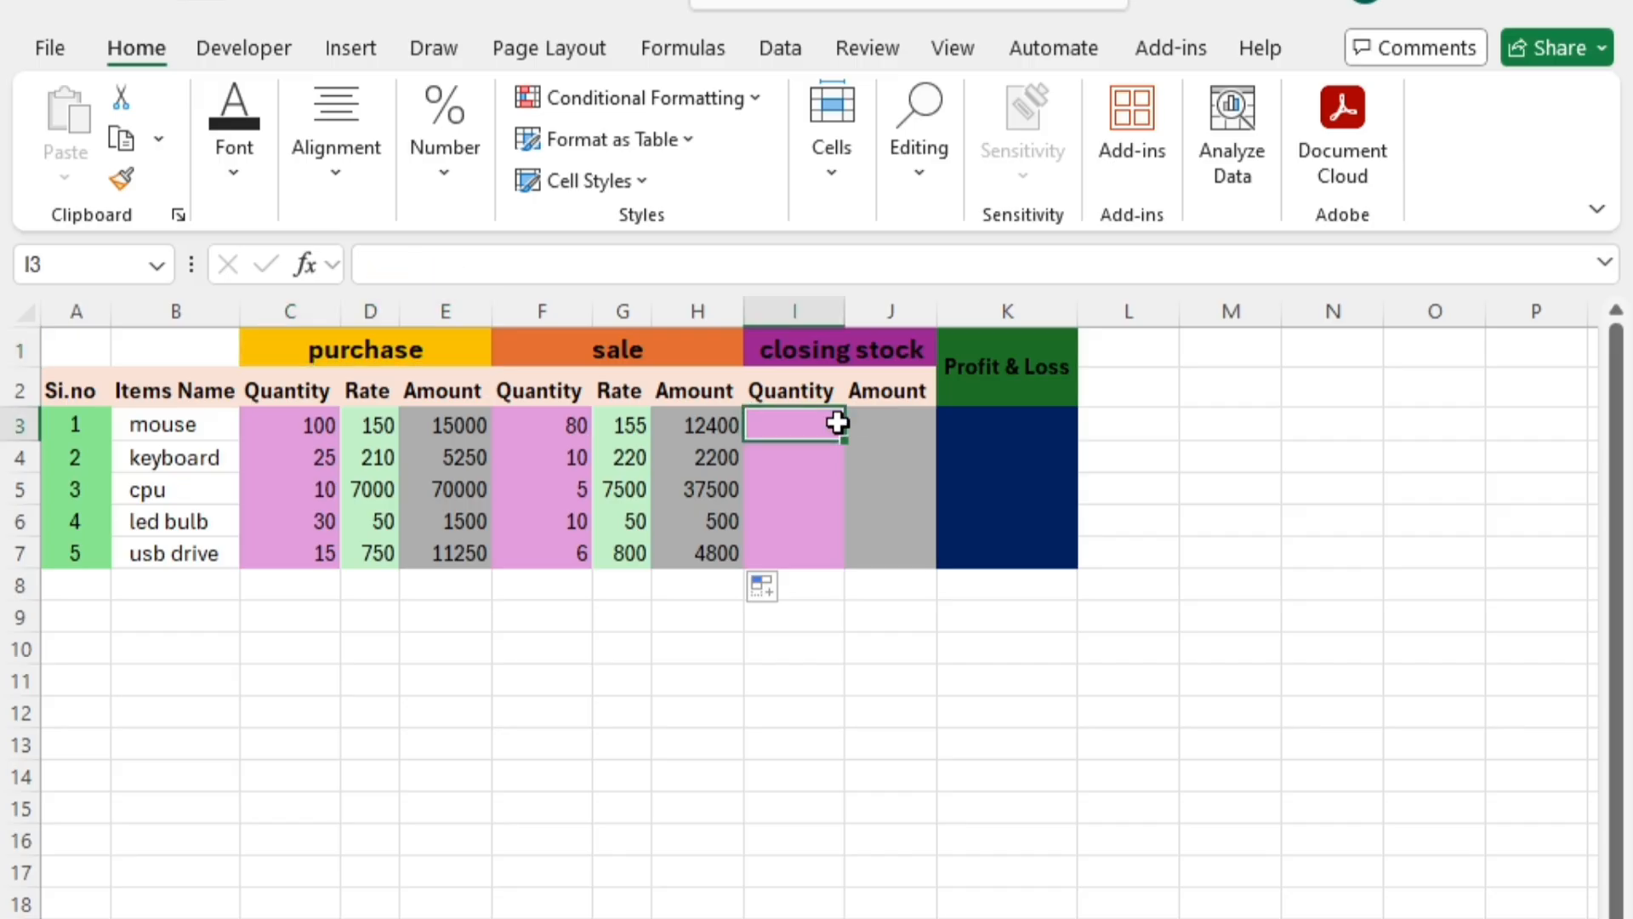
{"action": "left_click", "coordinate": [828, 494]}
{"action": "left_click", "coordinate": [860, 452]}
{"action": "left_click", "coordinate": [812, 396]}
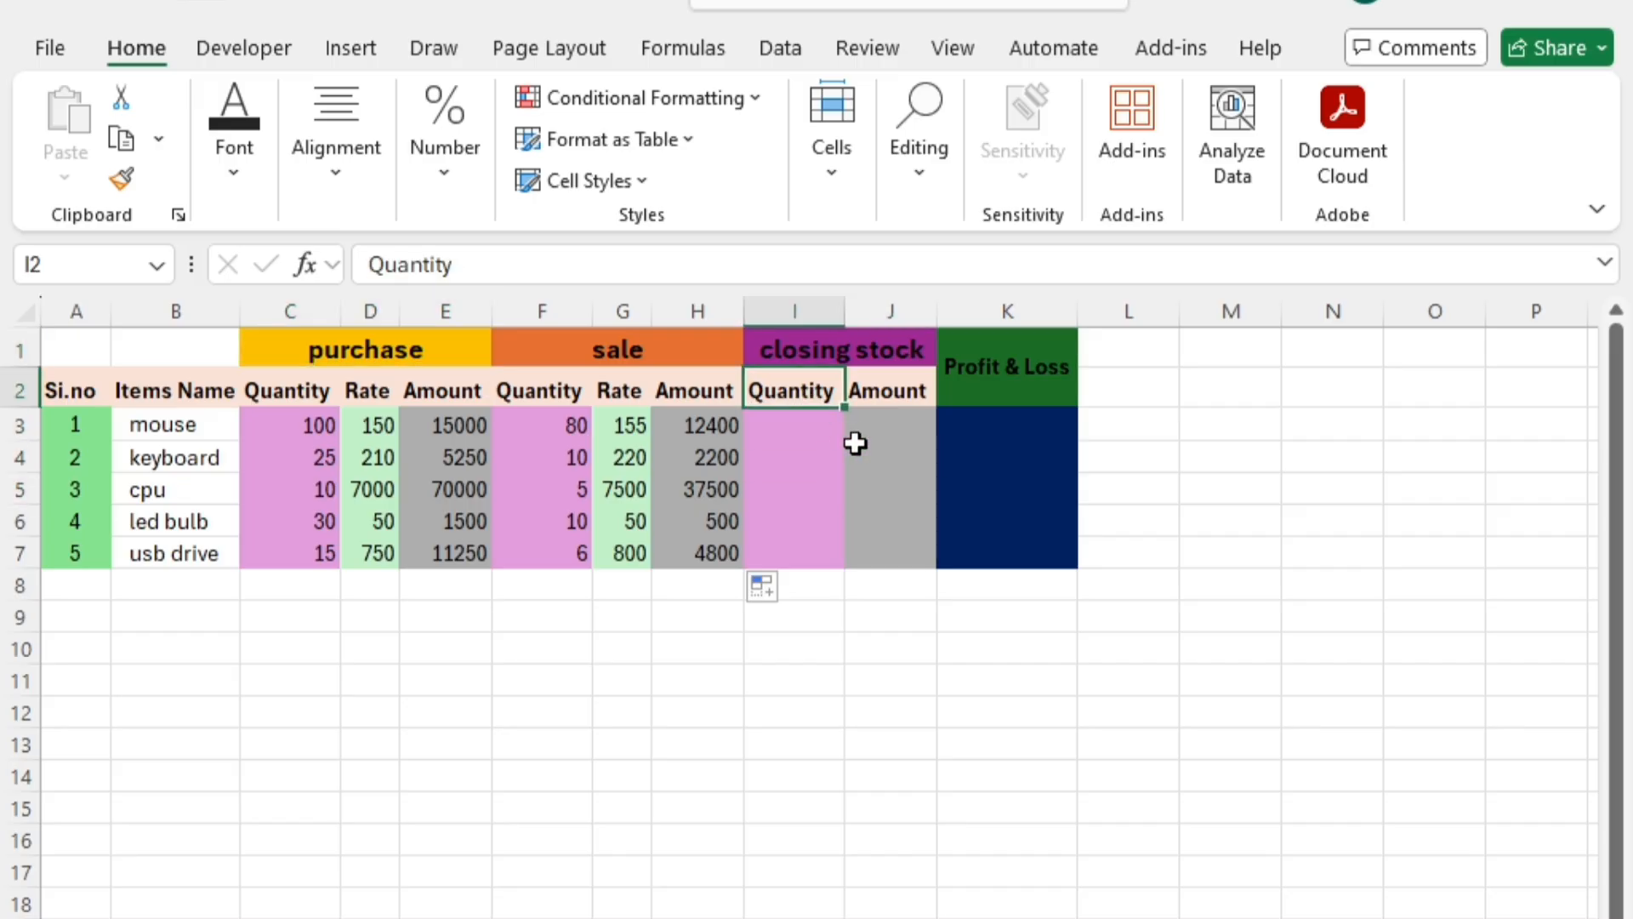
{"action": "left_click", "coordinate": [855, 446]}
{"action": "left_click", "coordinate": [805, 424]}
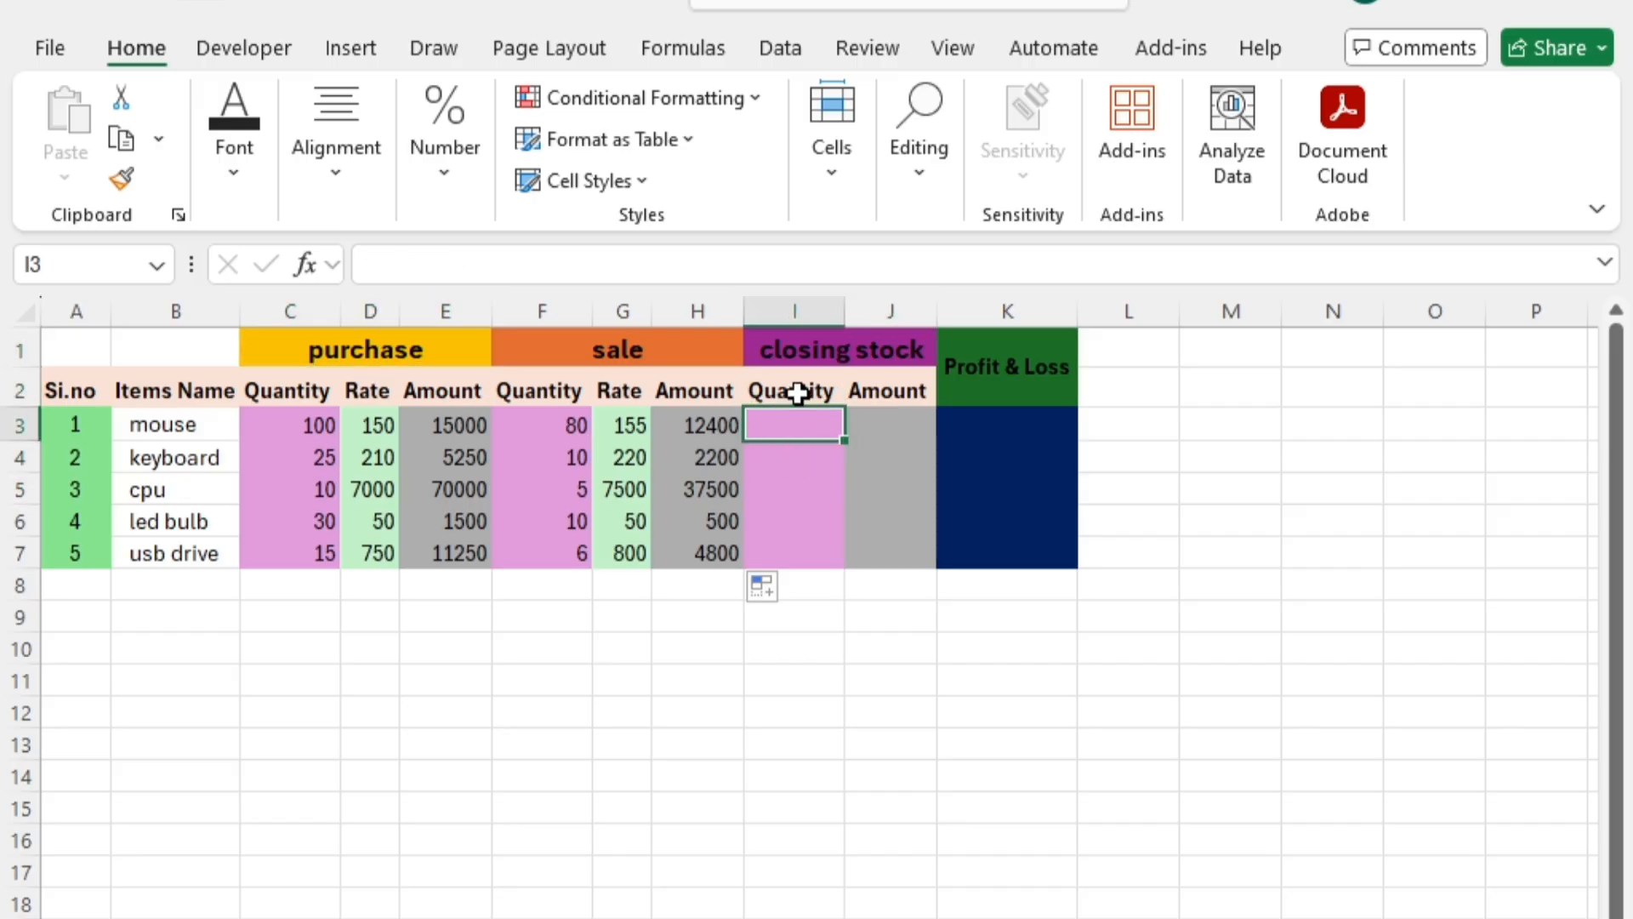
{"action": "left_click", "coordinate": [812, 480]}
{"action": "left_click", "coordinate": [798, 427]}
{"action": "left_click", "coordinate": [800, 457]}
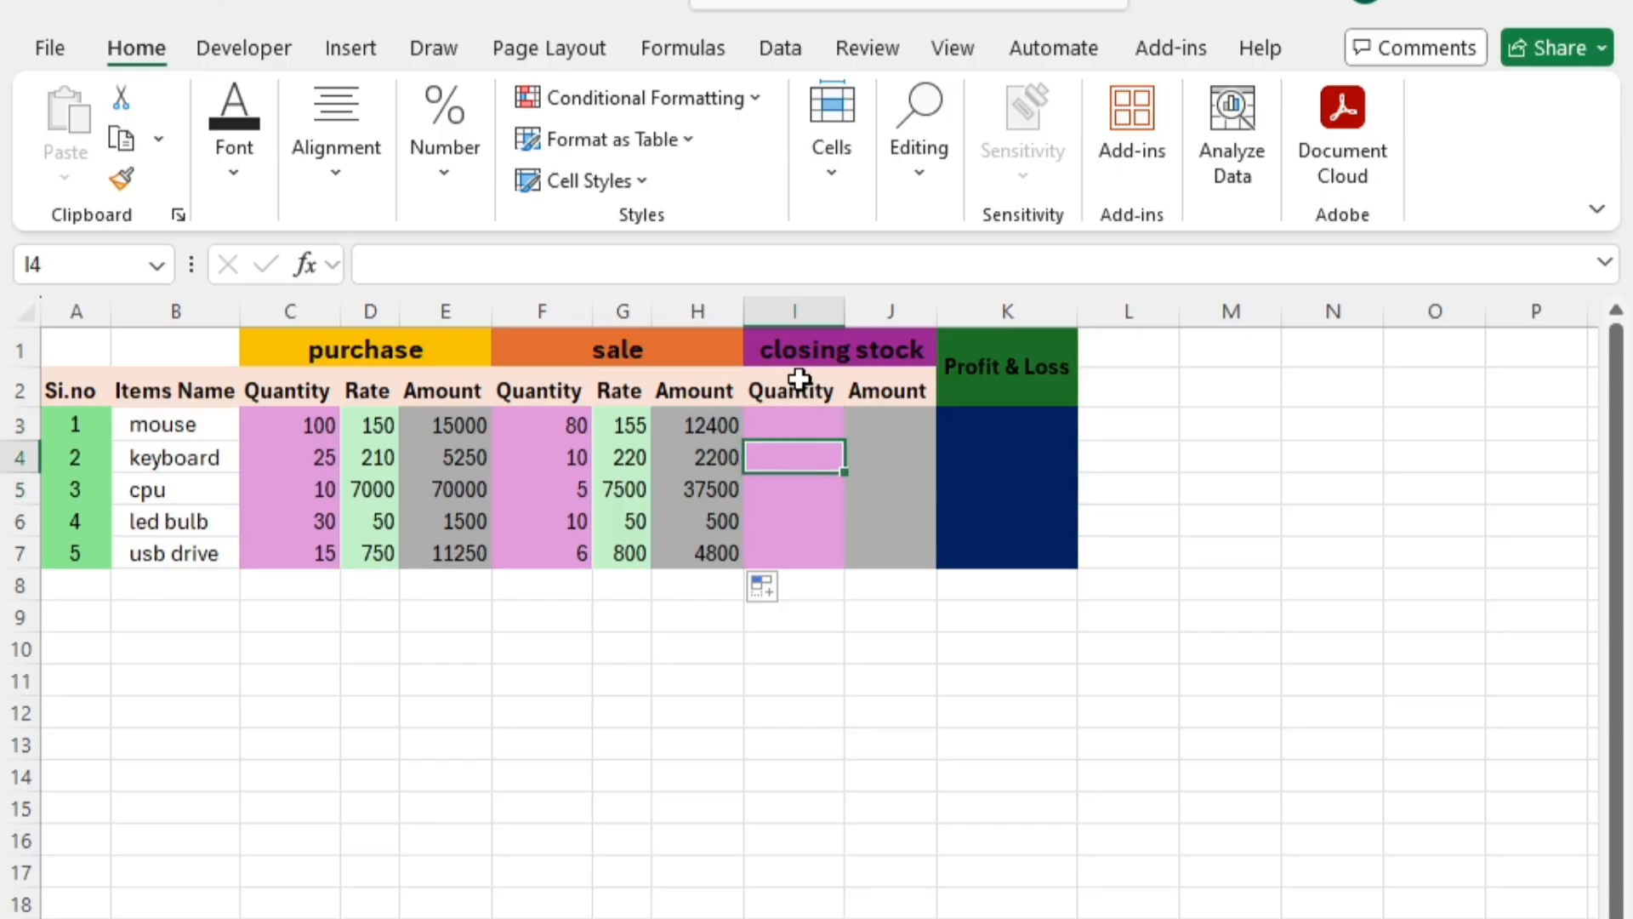
Calculate the mouse's closing stock quantity in I3 by subtracting sale quantity from purchase quantity with =C3-F3
{"action": "left_click", "coordinate": [802, 420]}
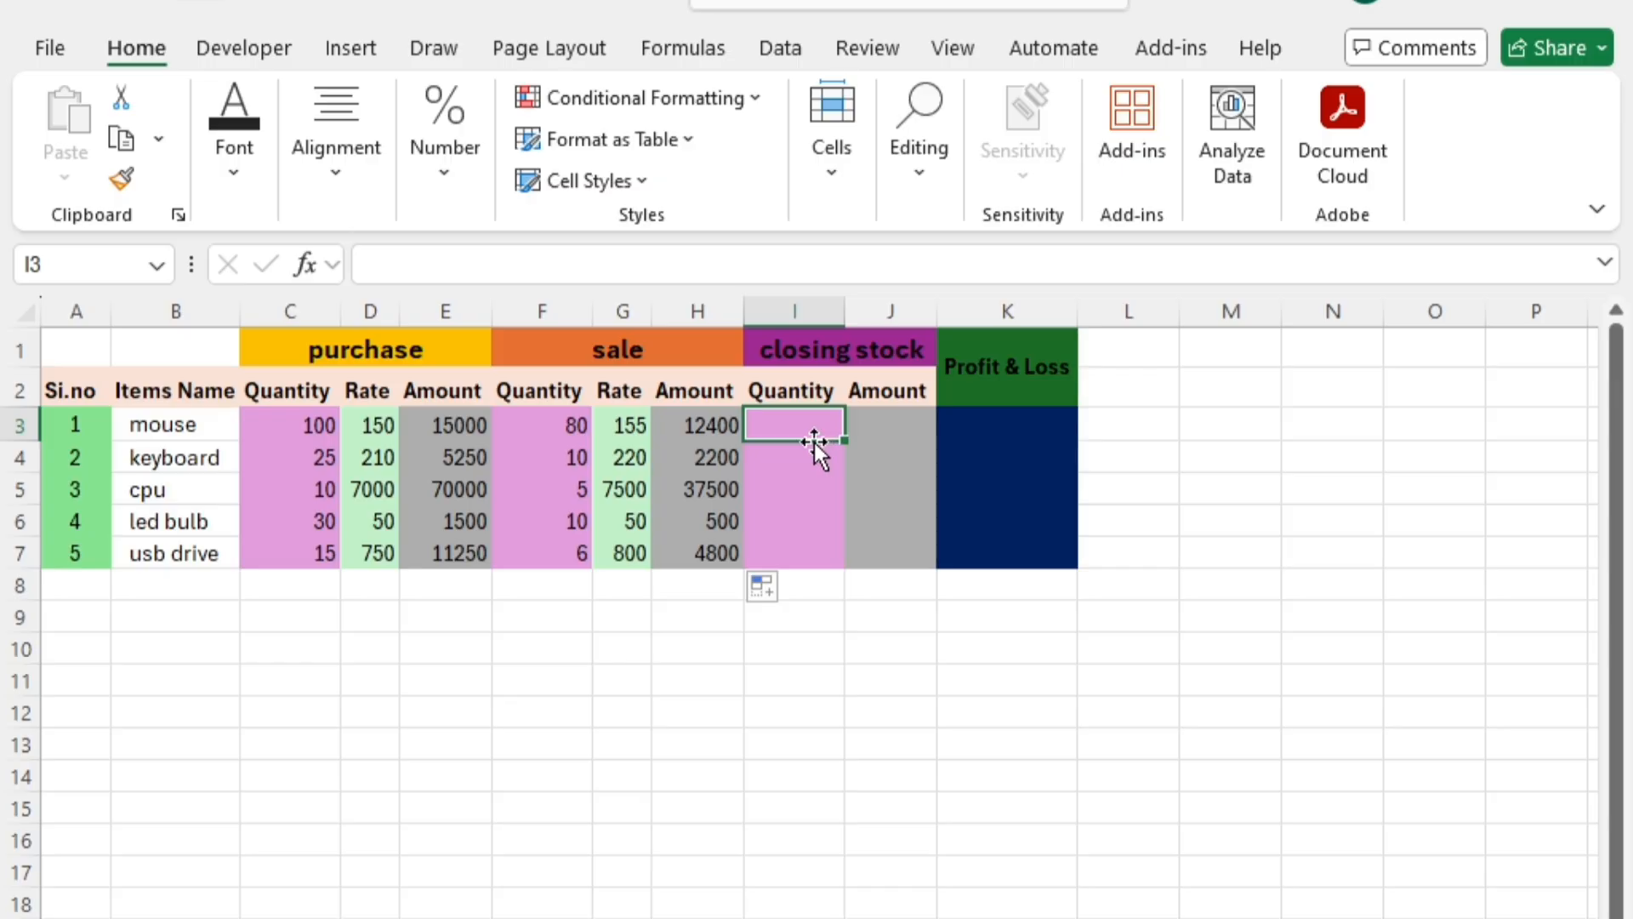
{"action": "type", "text": "="}
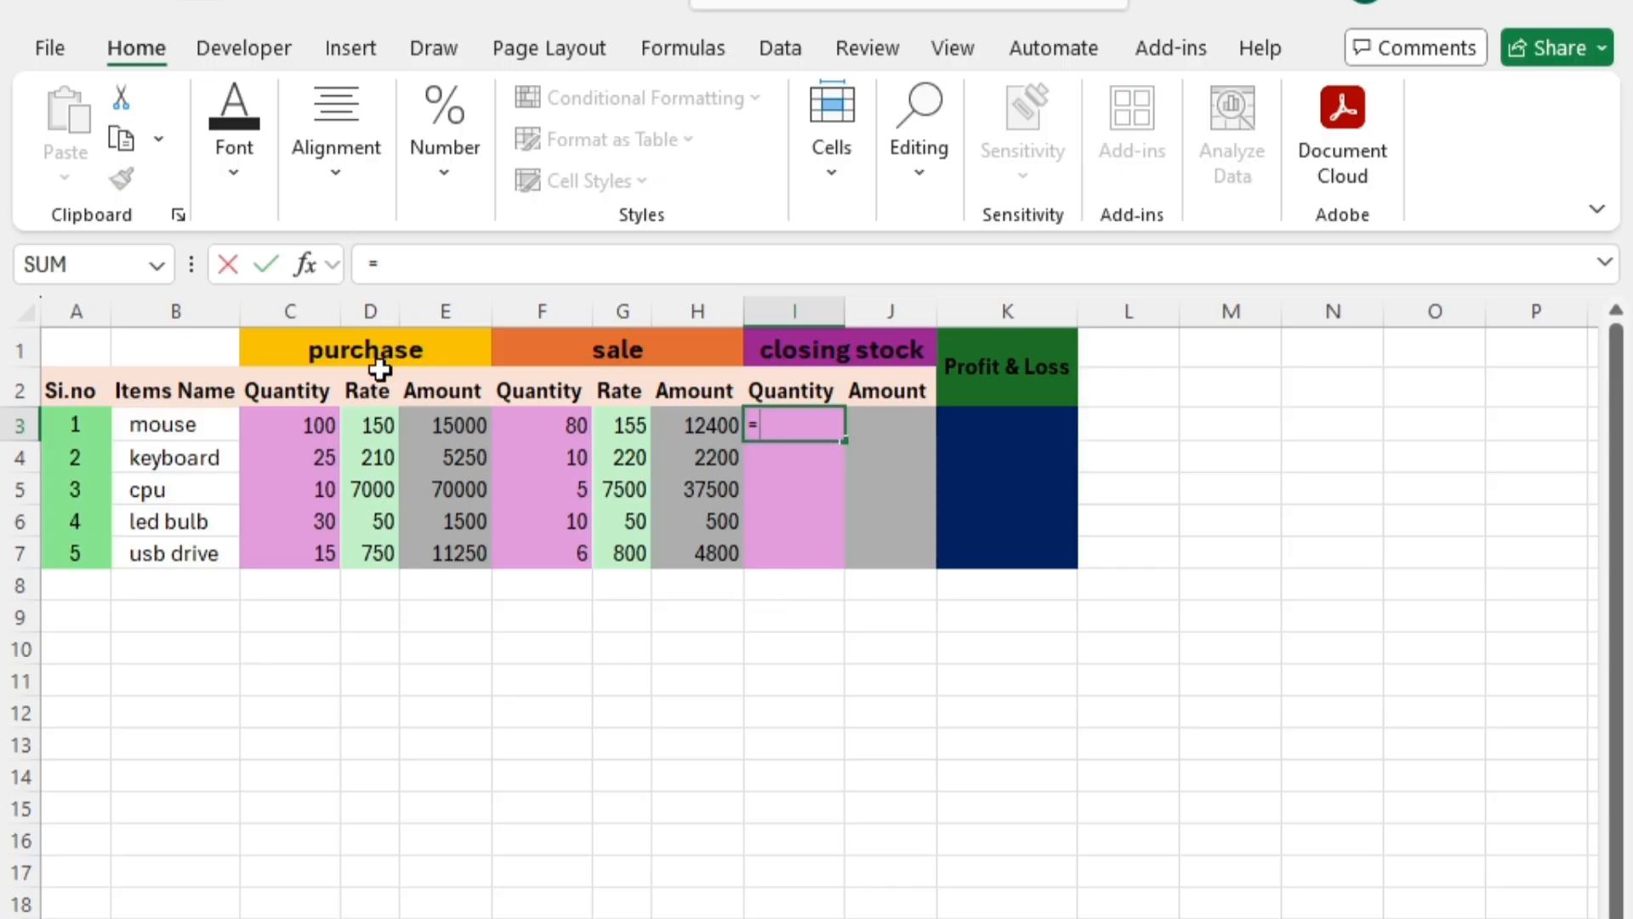
{"action": "left_click", "coordinate": [311, 431]}
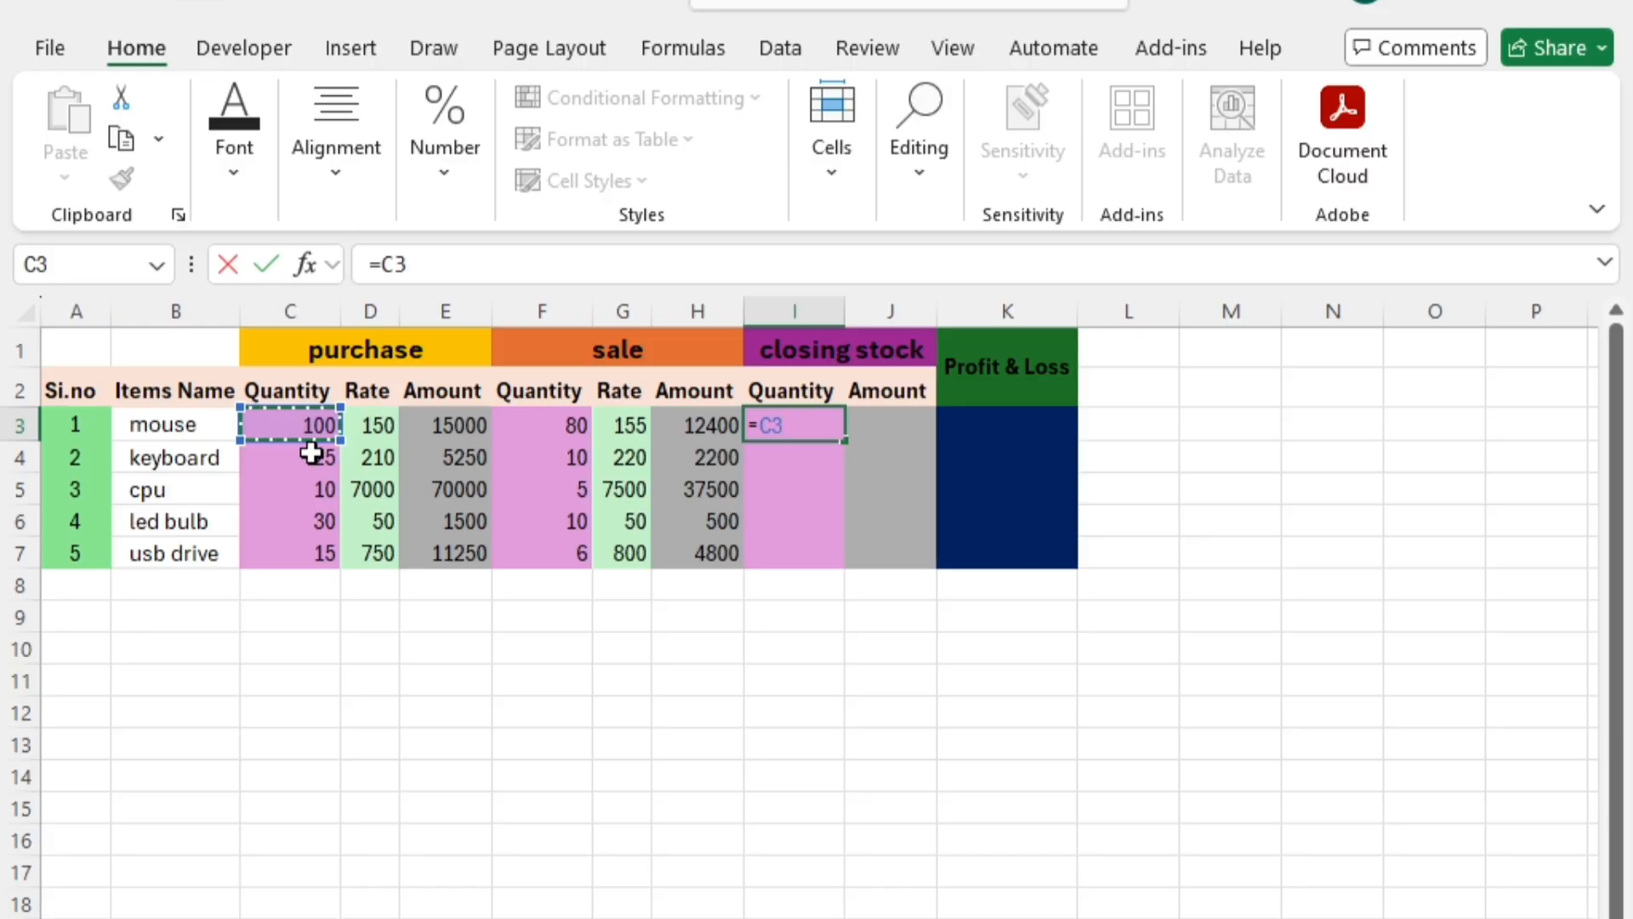
{"action": "type", "text": "-"}
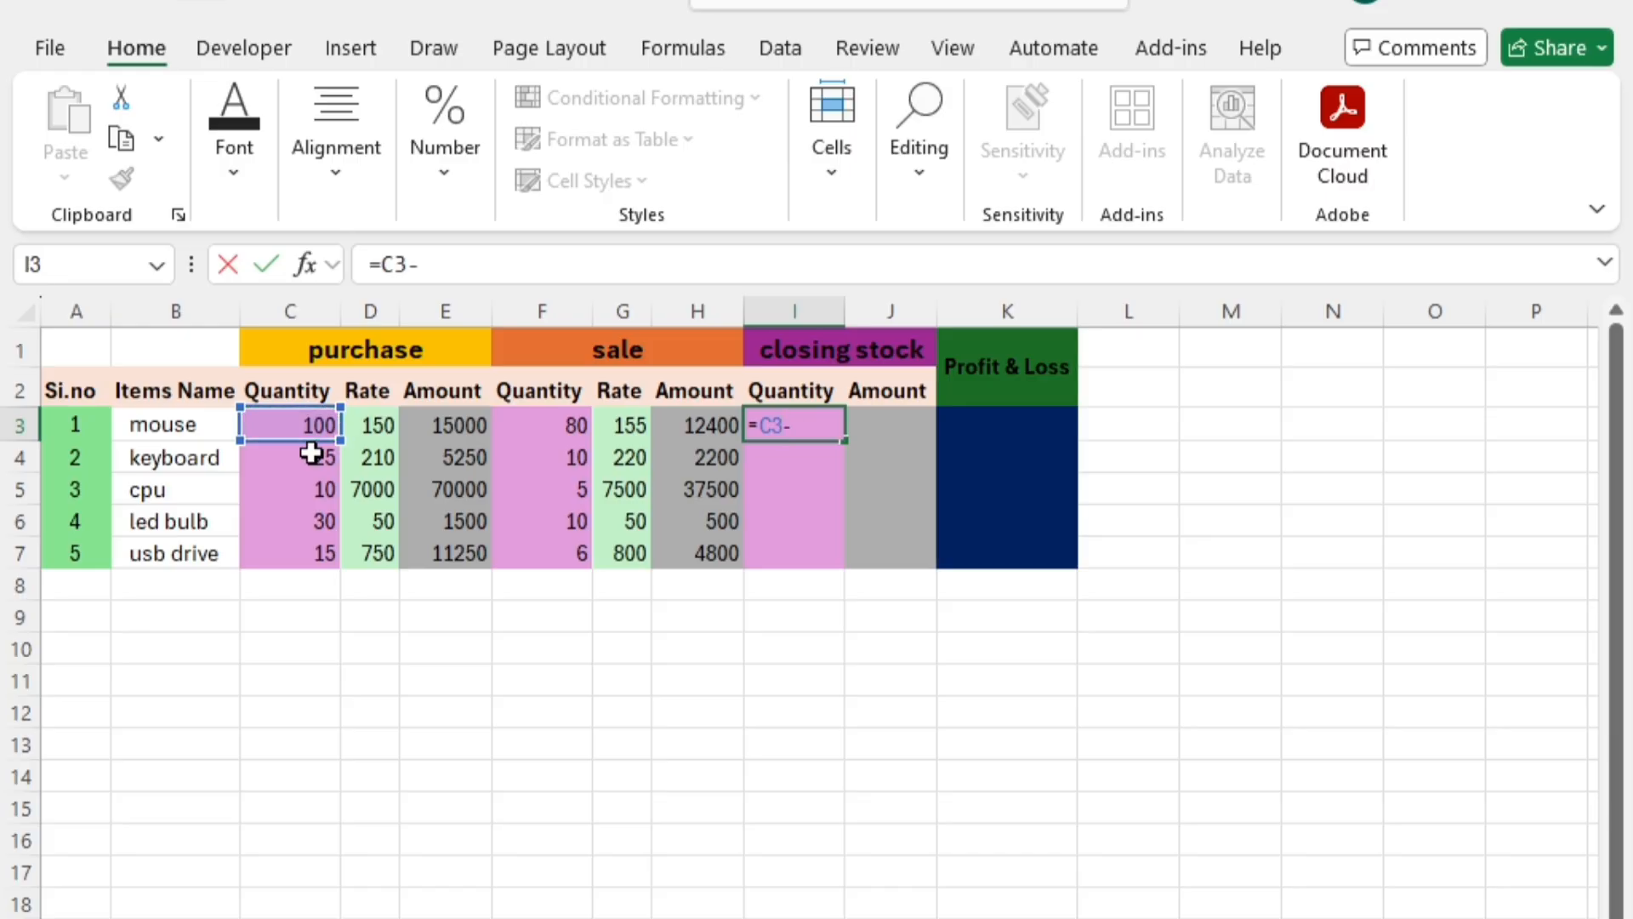
{"action": "left_click", "coordinate": [514, 427]}
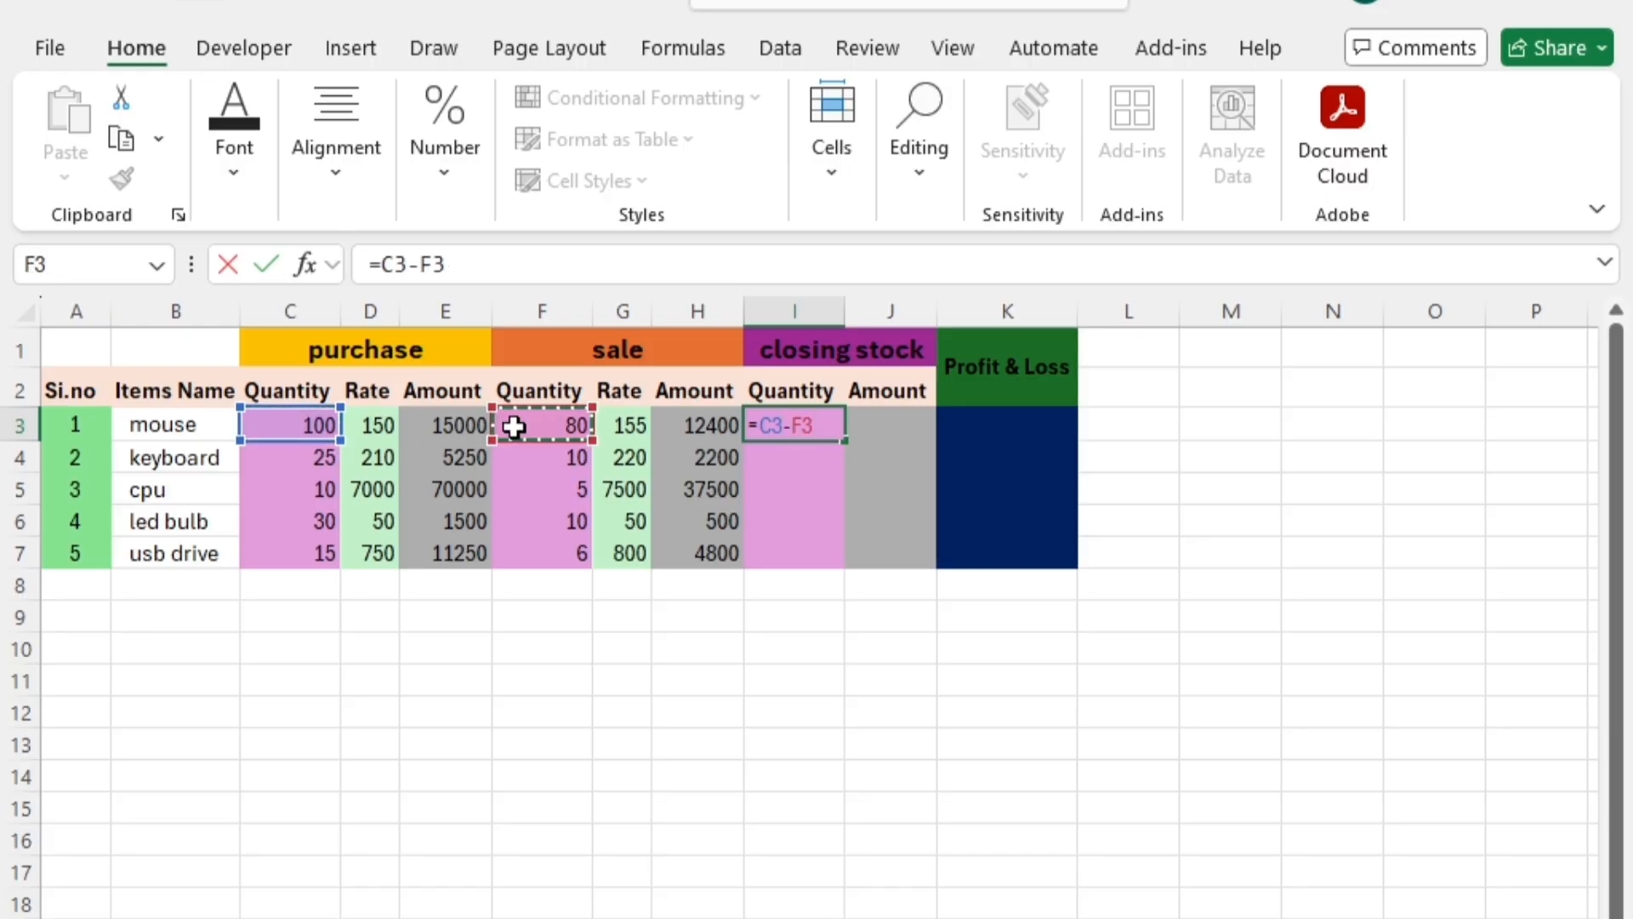
{"action": "key", "text": "Return"}
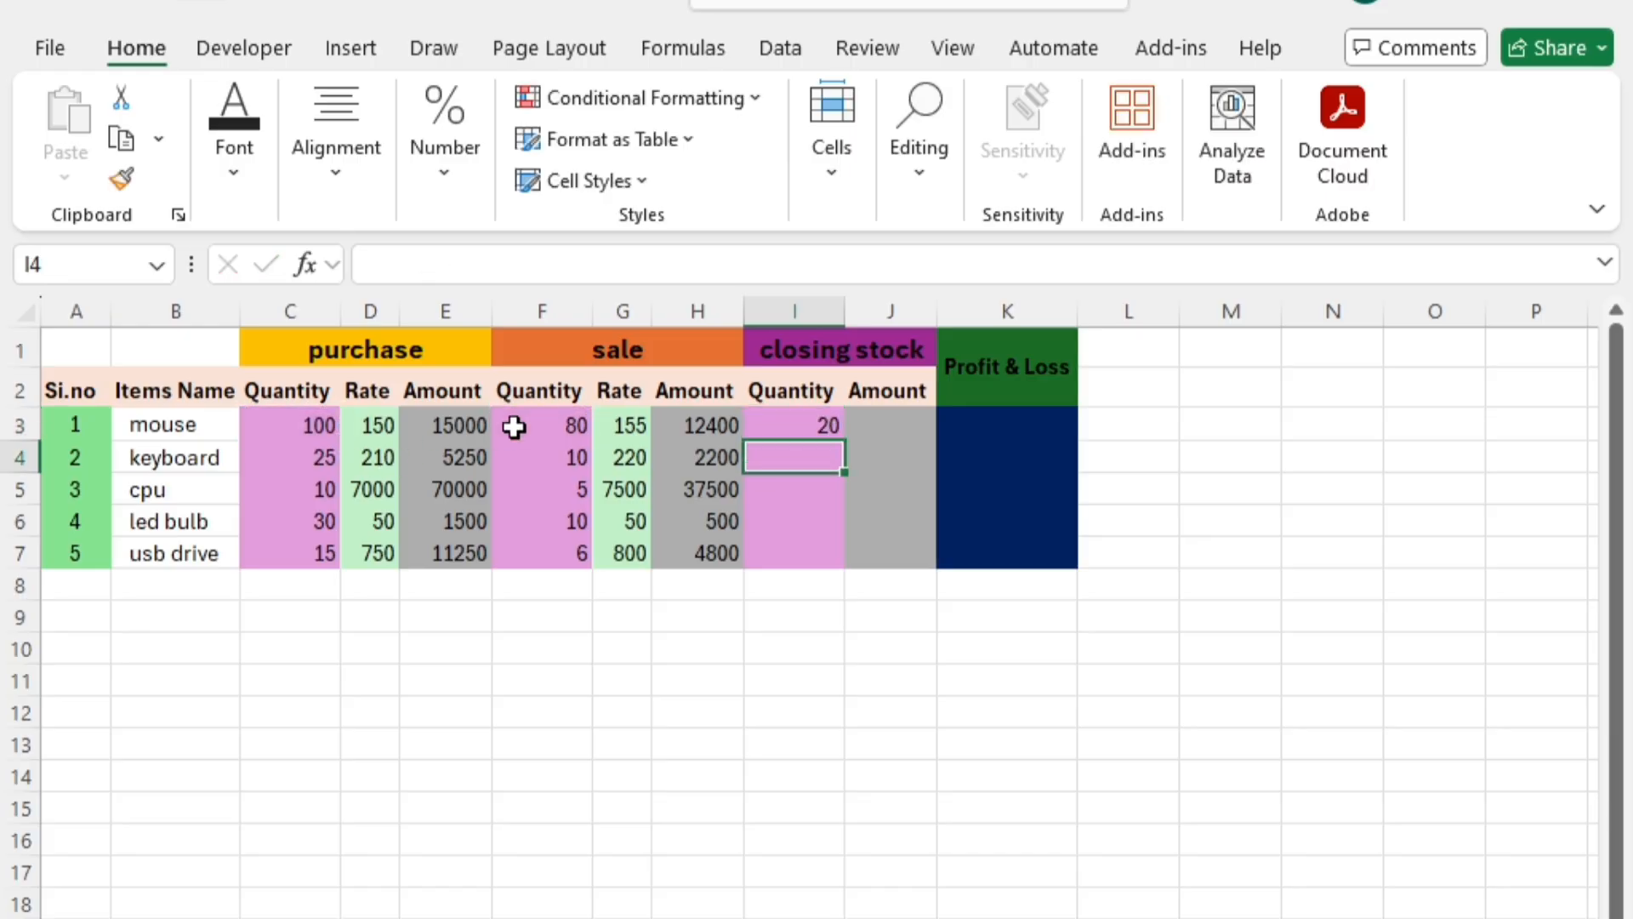
Enter =C4-F4 in I4 to calculate the keyboard's closing stock quantity
{"action": "left_click", "coordinate": [814, 427]}
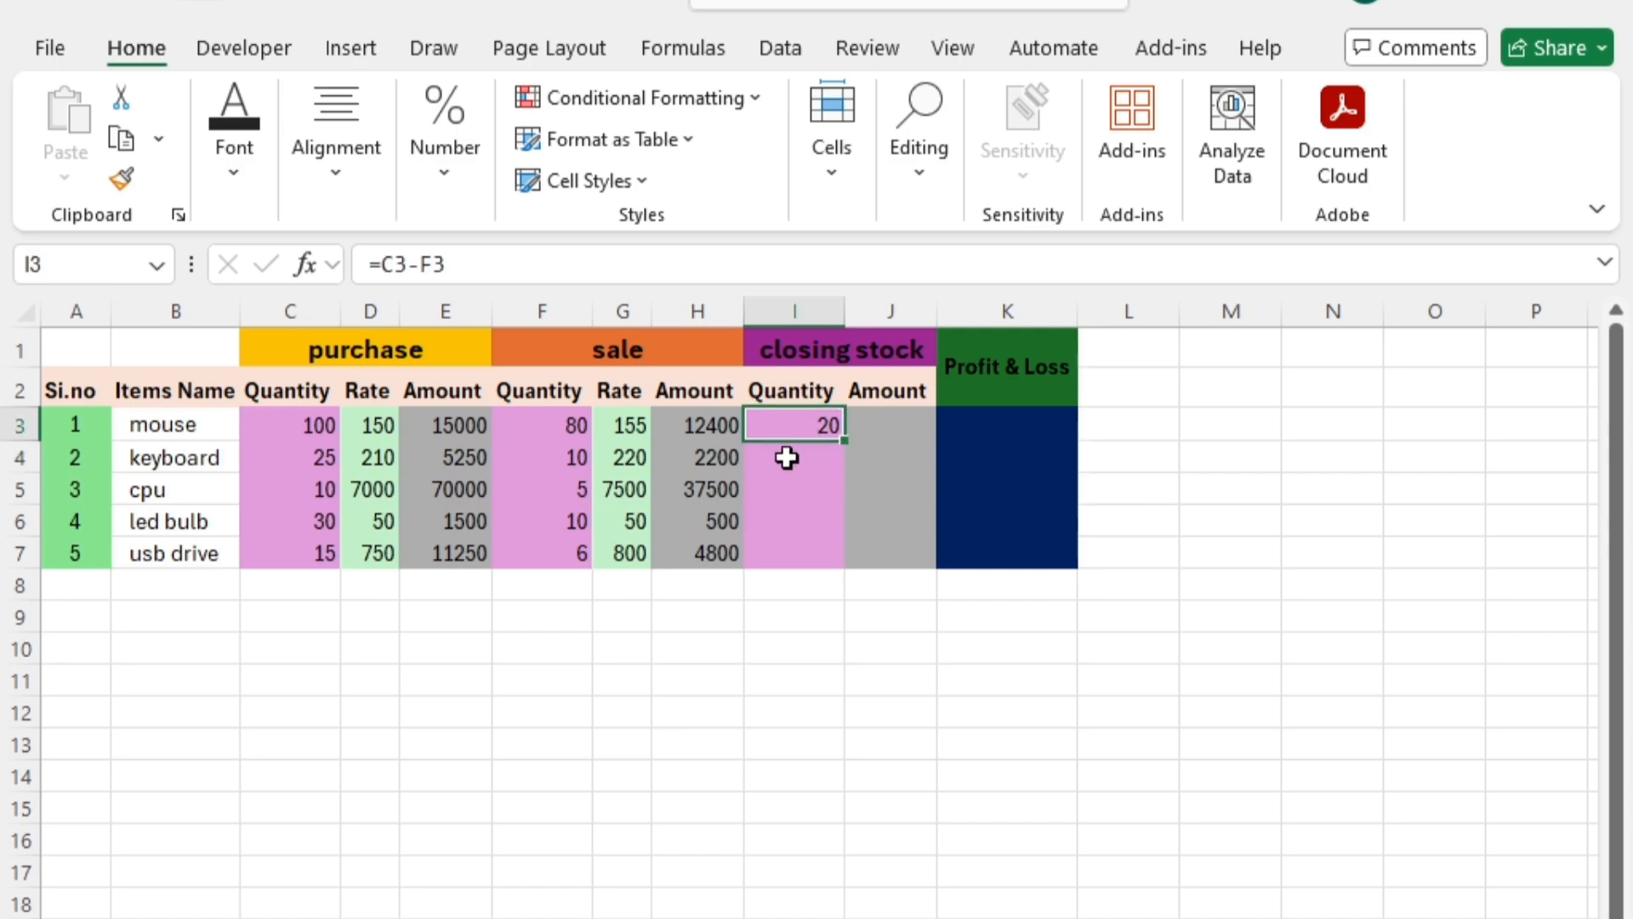
{"action": "left_click", "coordinate": [778, 457]}
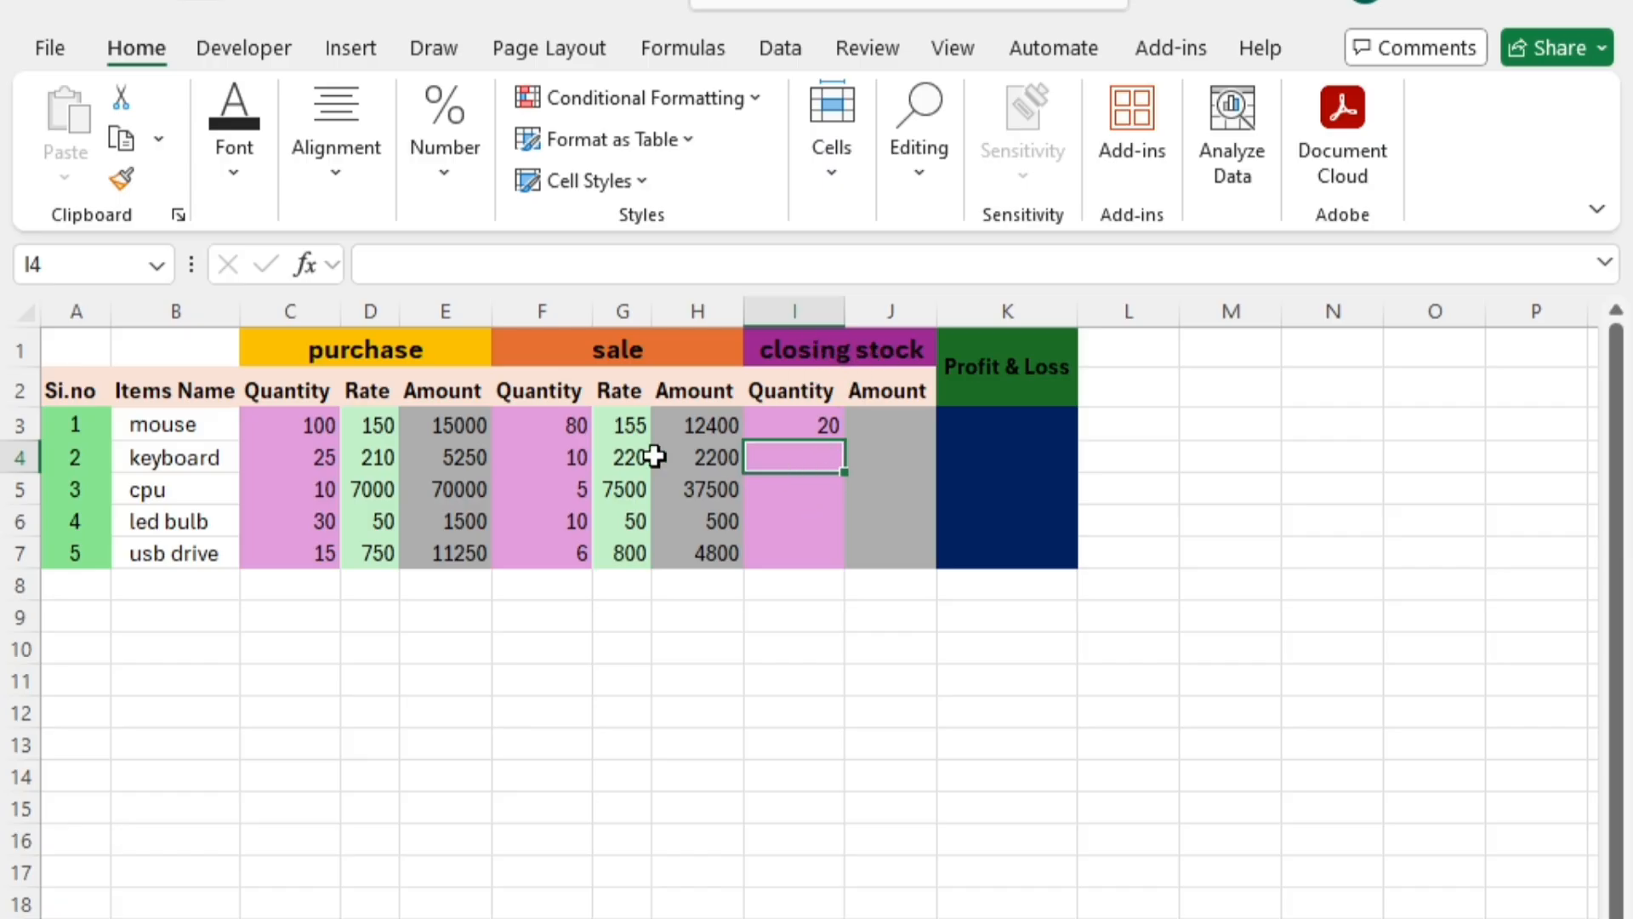
{"action": "left_click", "coordinate": [763, 491]}
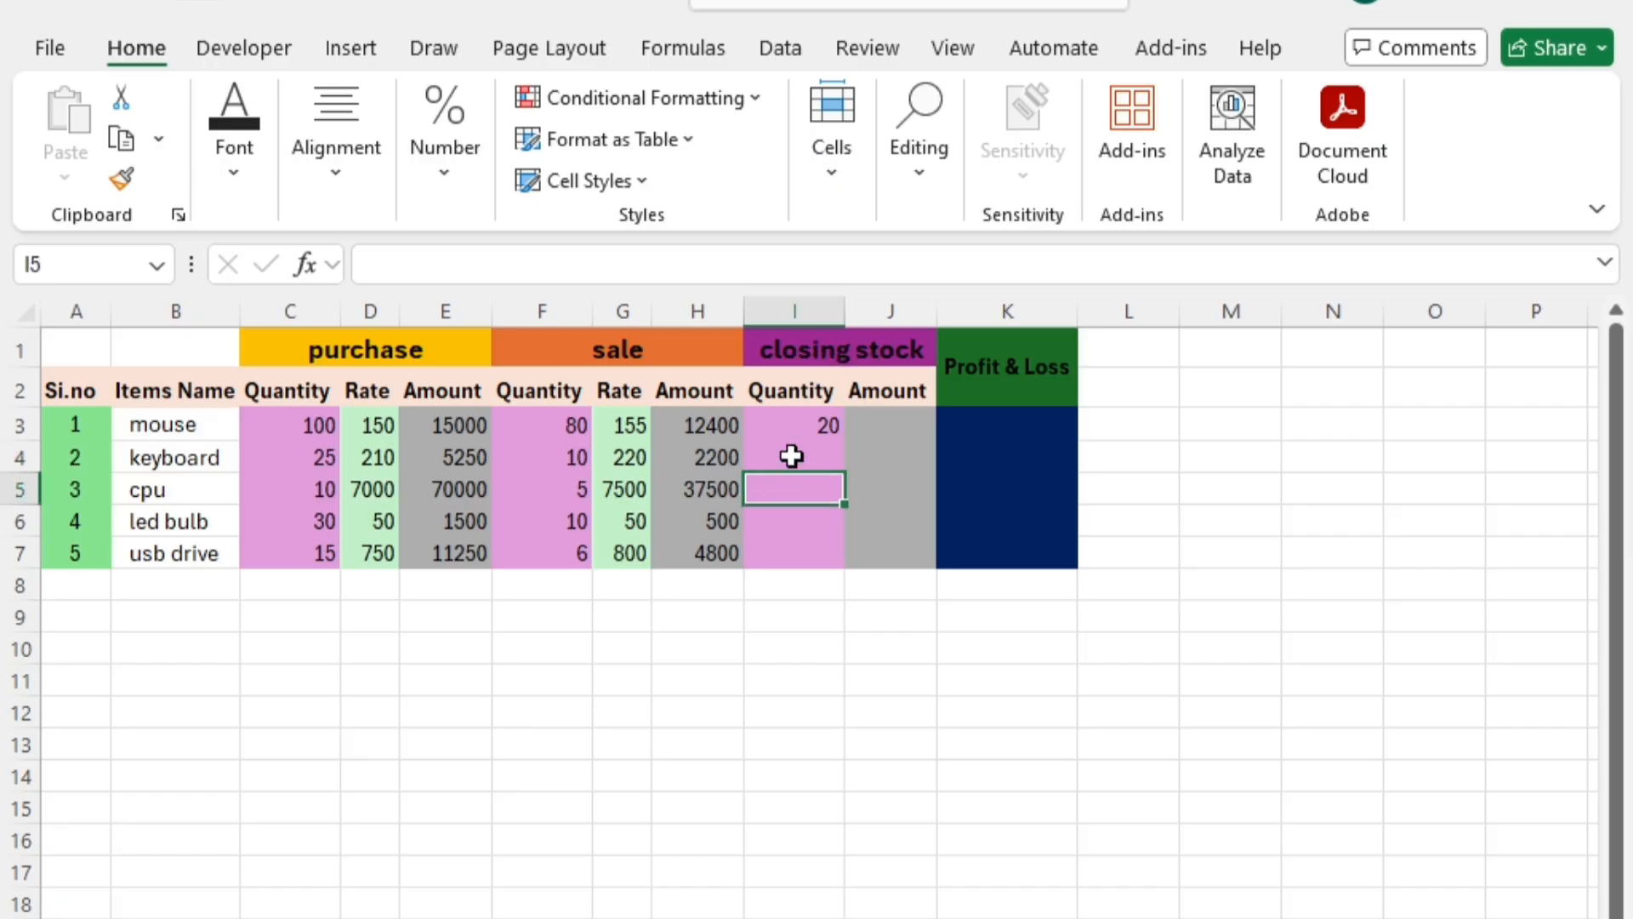
{"action": "left_click", "coordinate": [792, 456]}
{"action": "type", "text": "="}
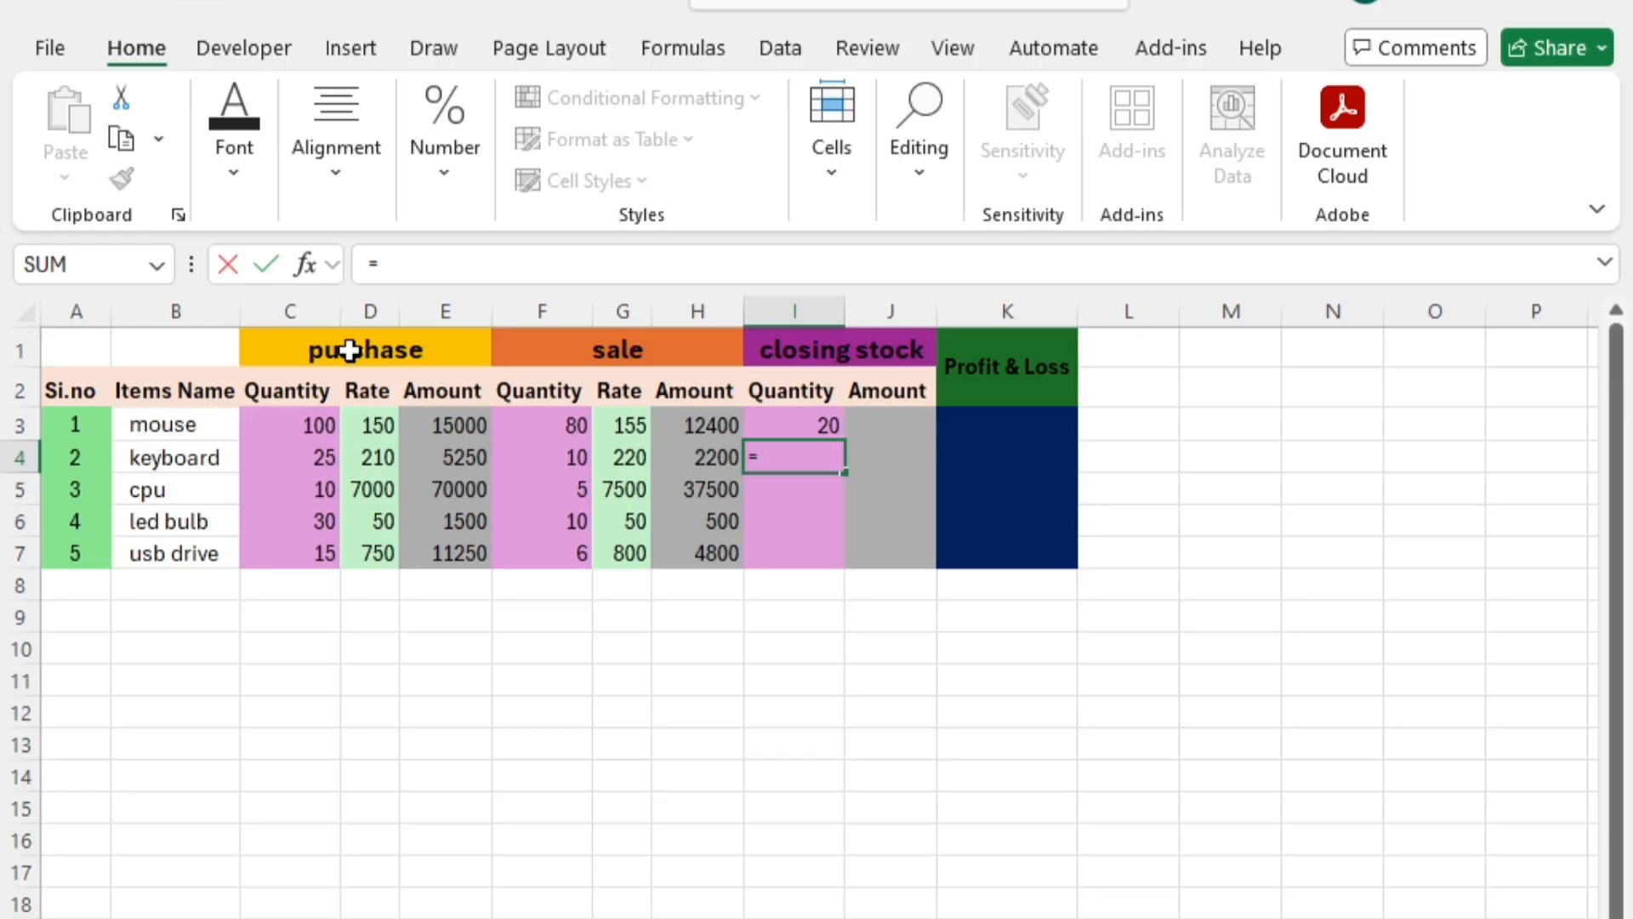
{"action": "left_click", "coordinate": [321, 459]}
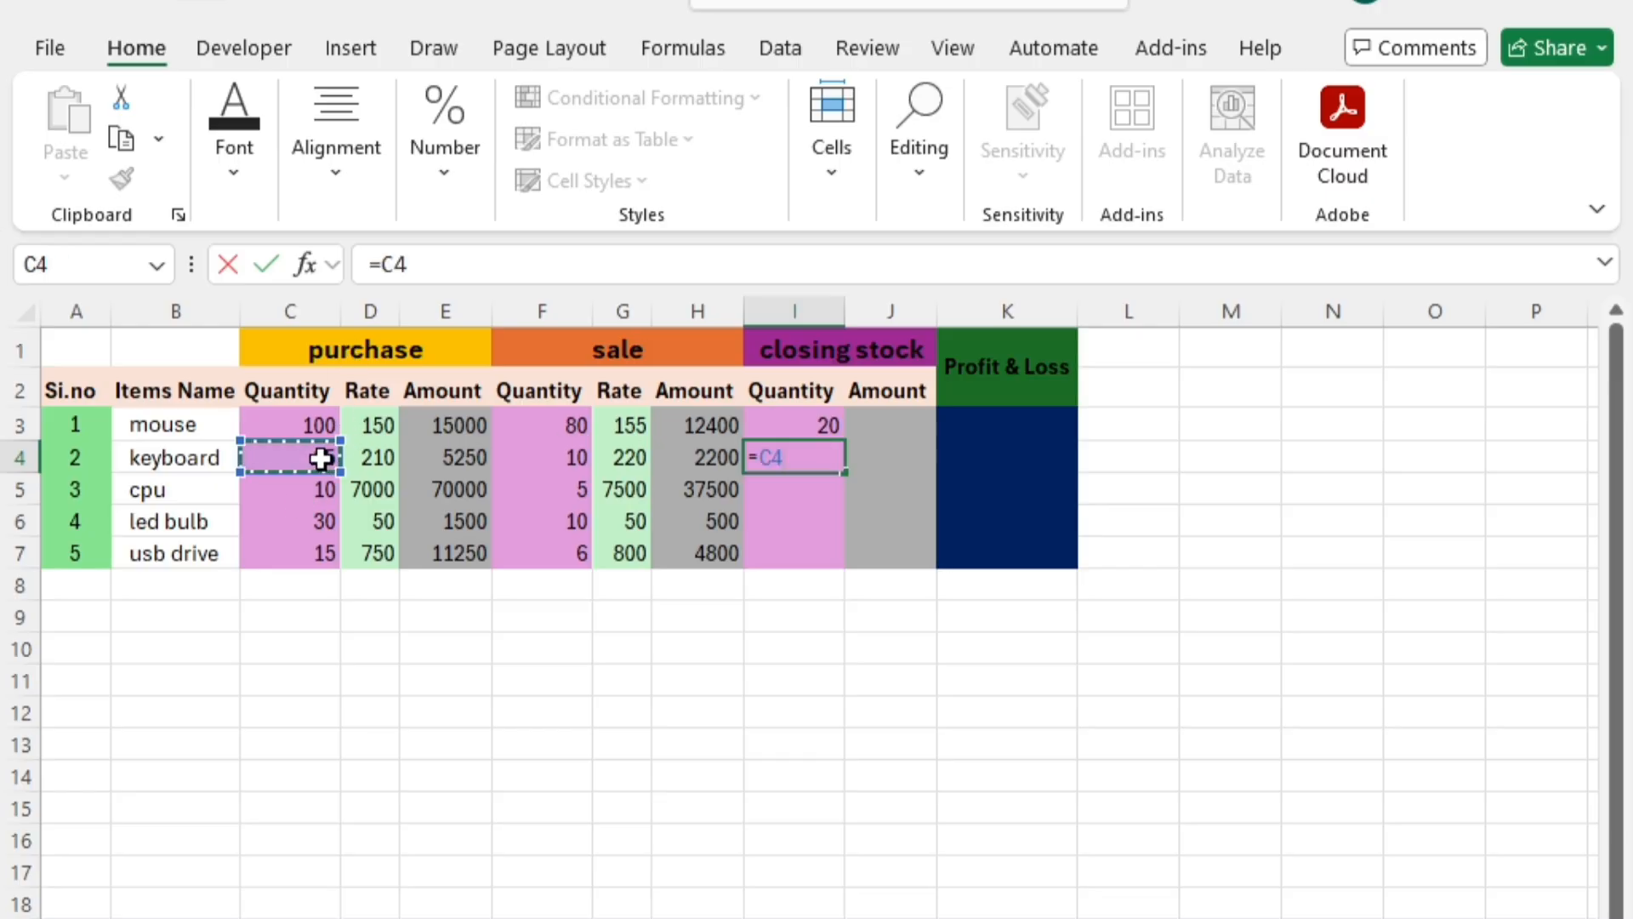
{"action": "type", "text": "-"}
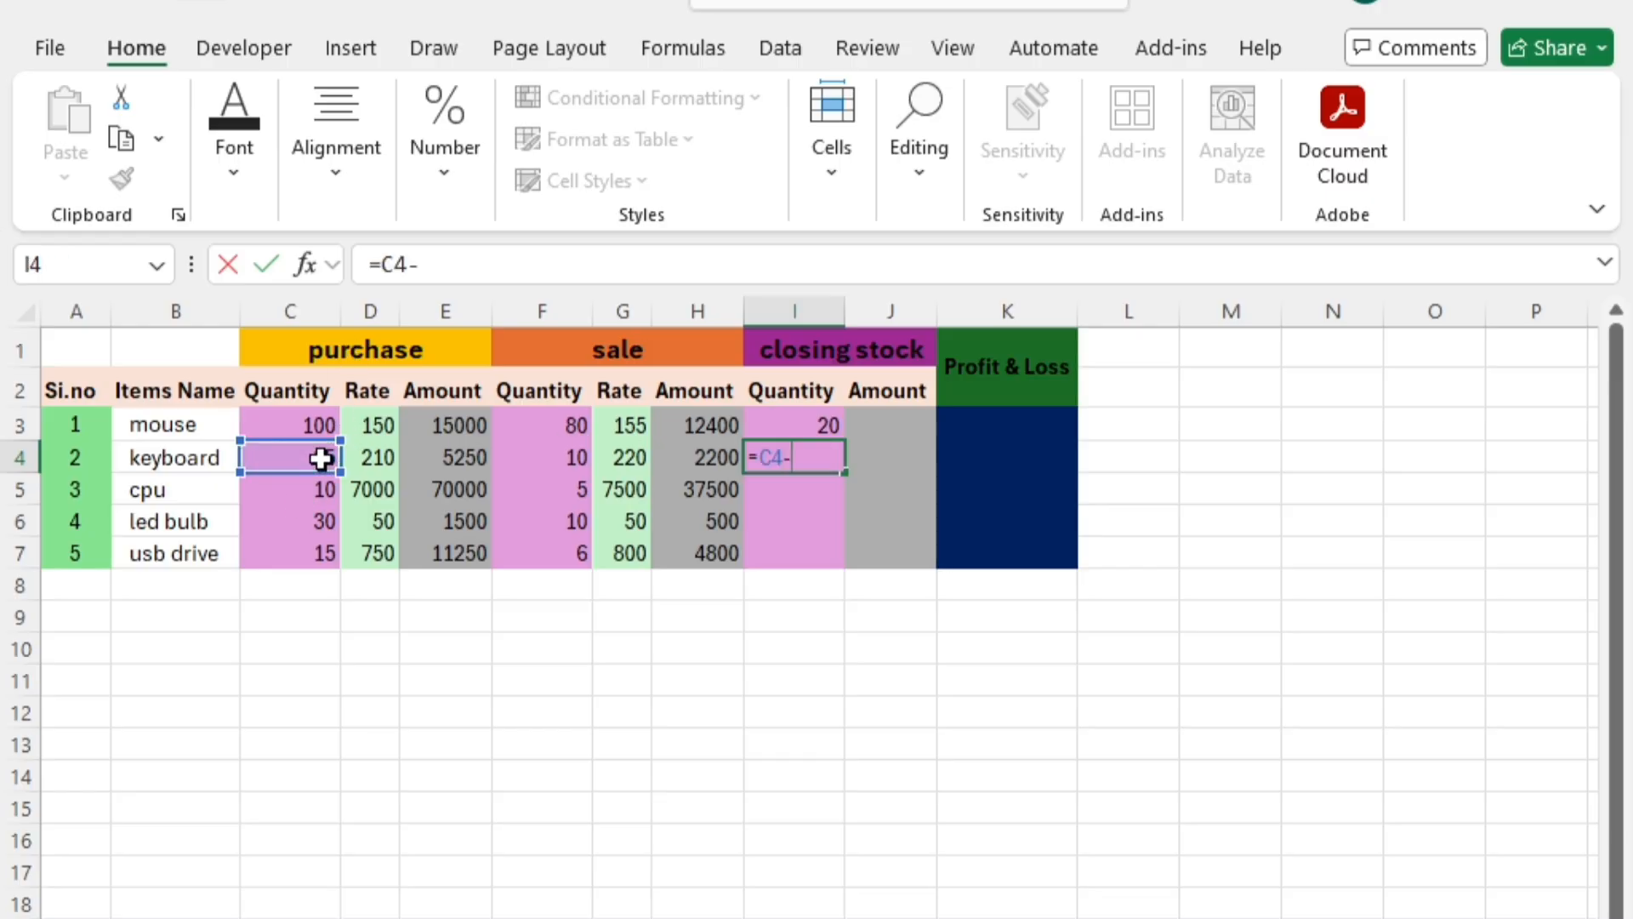
{"action": "left_click", "coordinate": [579, 453]}
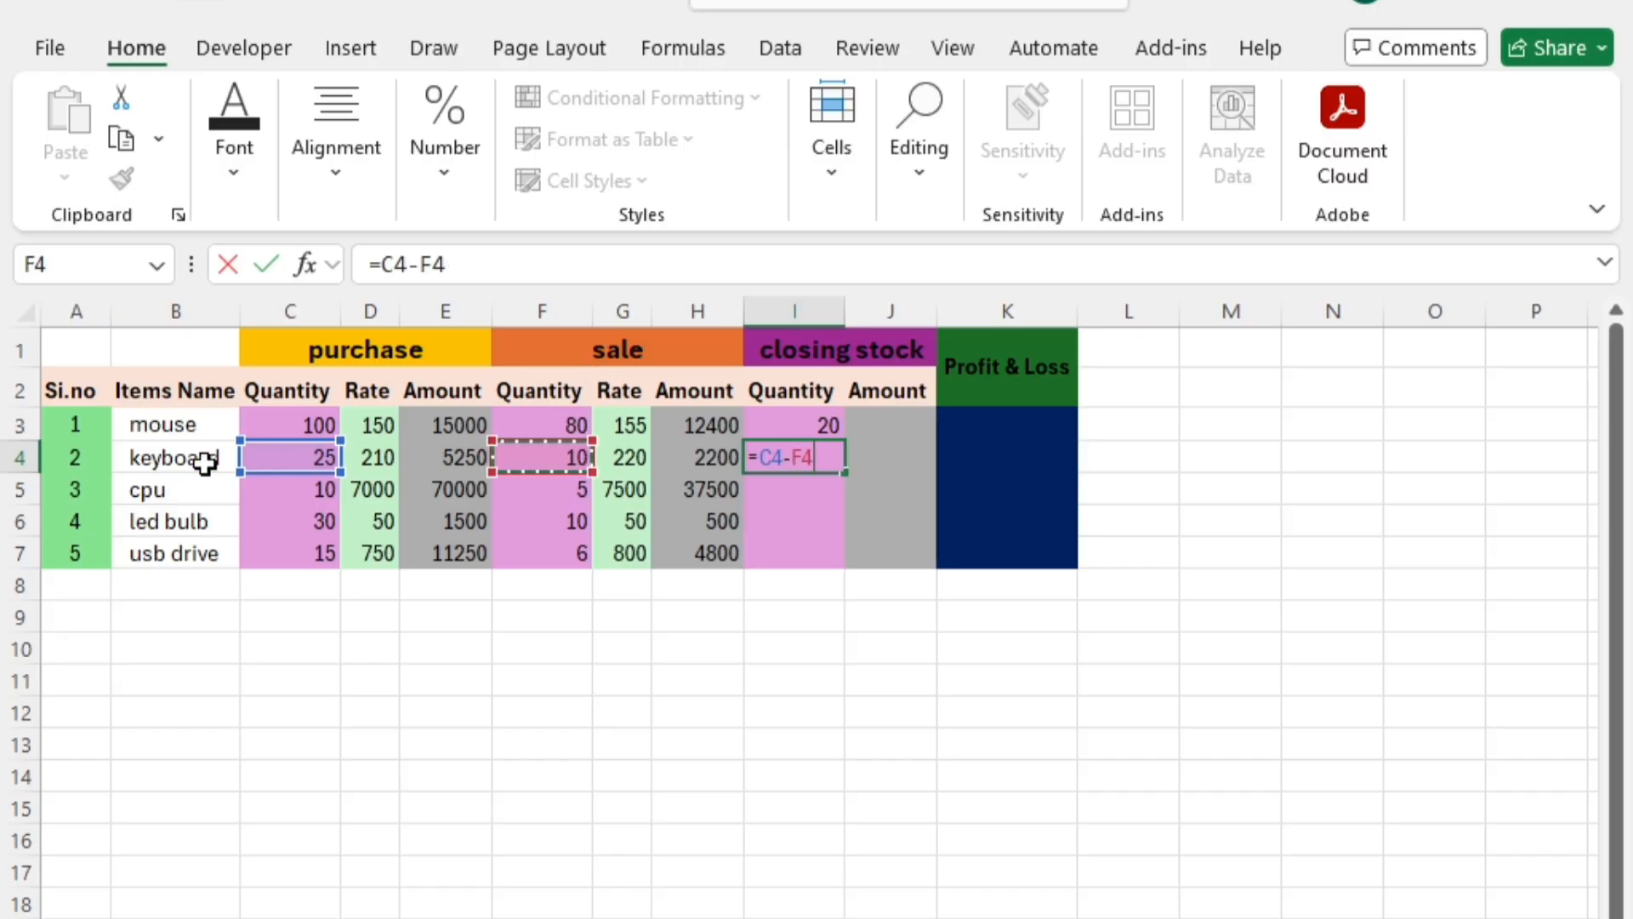
{"action": "key", "text": "Return"}
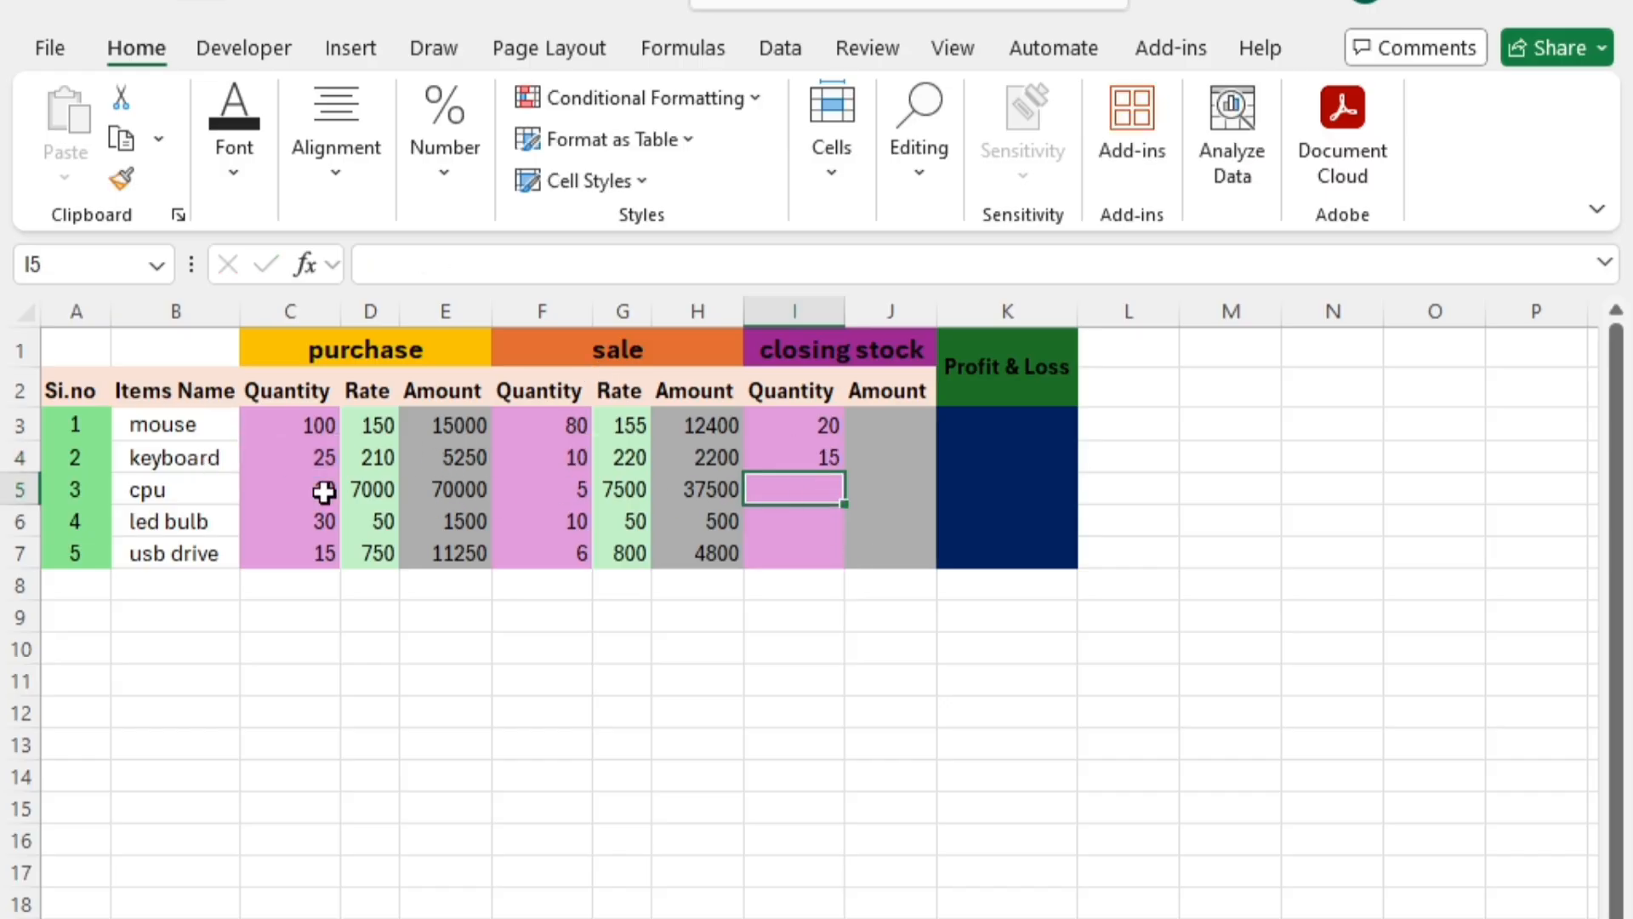
{"action": "left_click", "coordinate": [299, 455]}
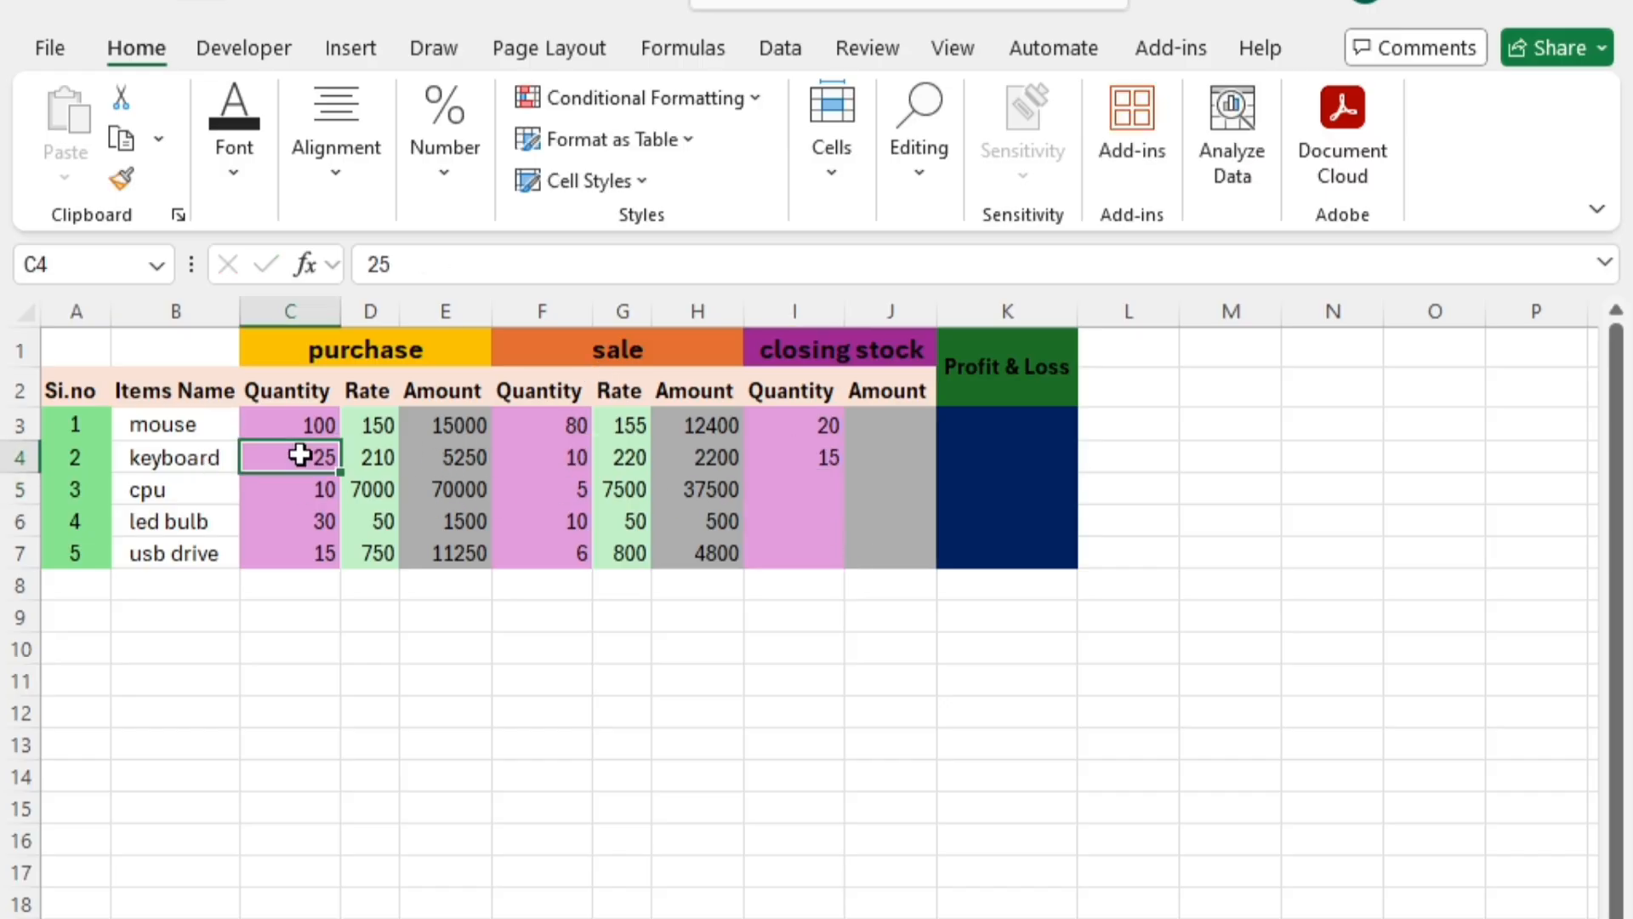
{"action": "left_click", "coordinate": [533, 459]}
{"action": "left_click", "coordinate": [833, 463]}
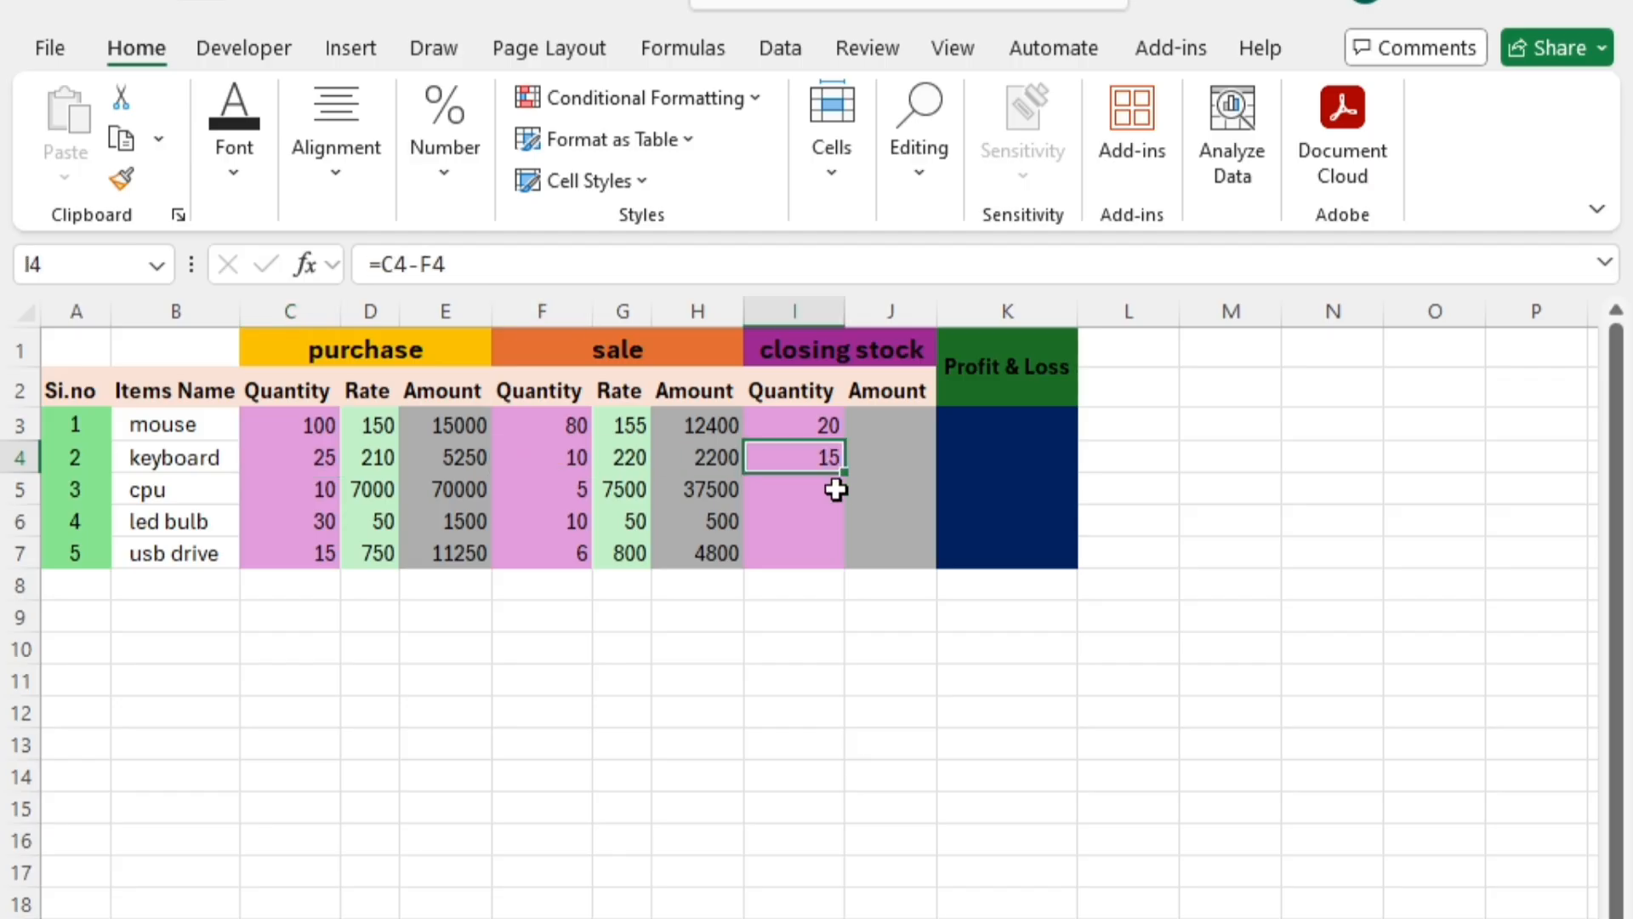
Fill the closing stock quantity formula from I3 down to I7 for the remaining items
{"action": "left_click", "coordinate": [830, 426]}
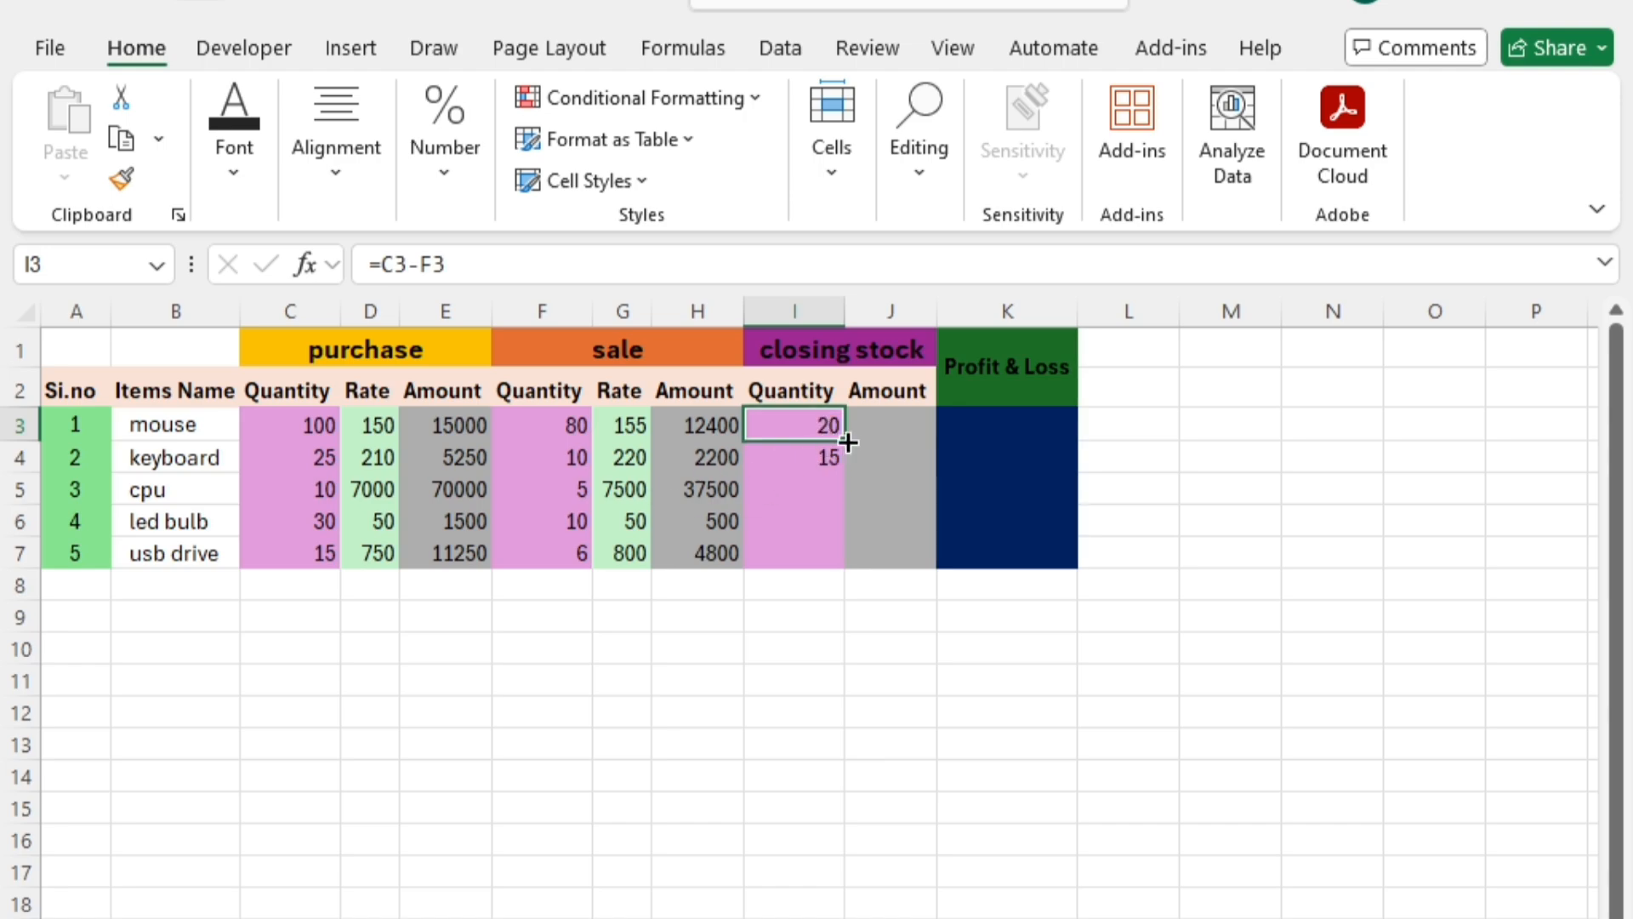
{"action": "left_click_drag", "start_coordinate": [849, 442], "coordinate": [831, 576]}
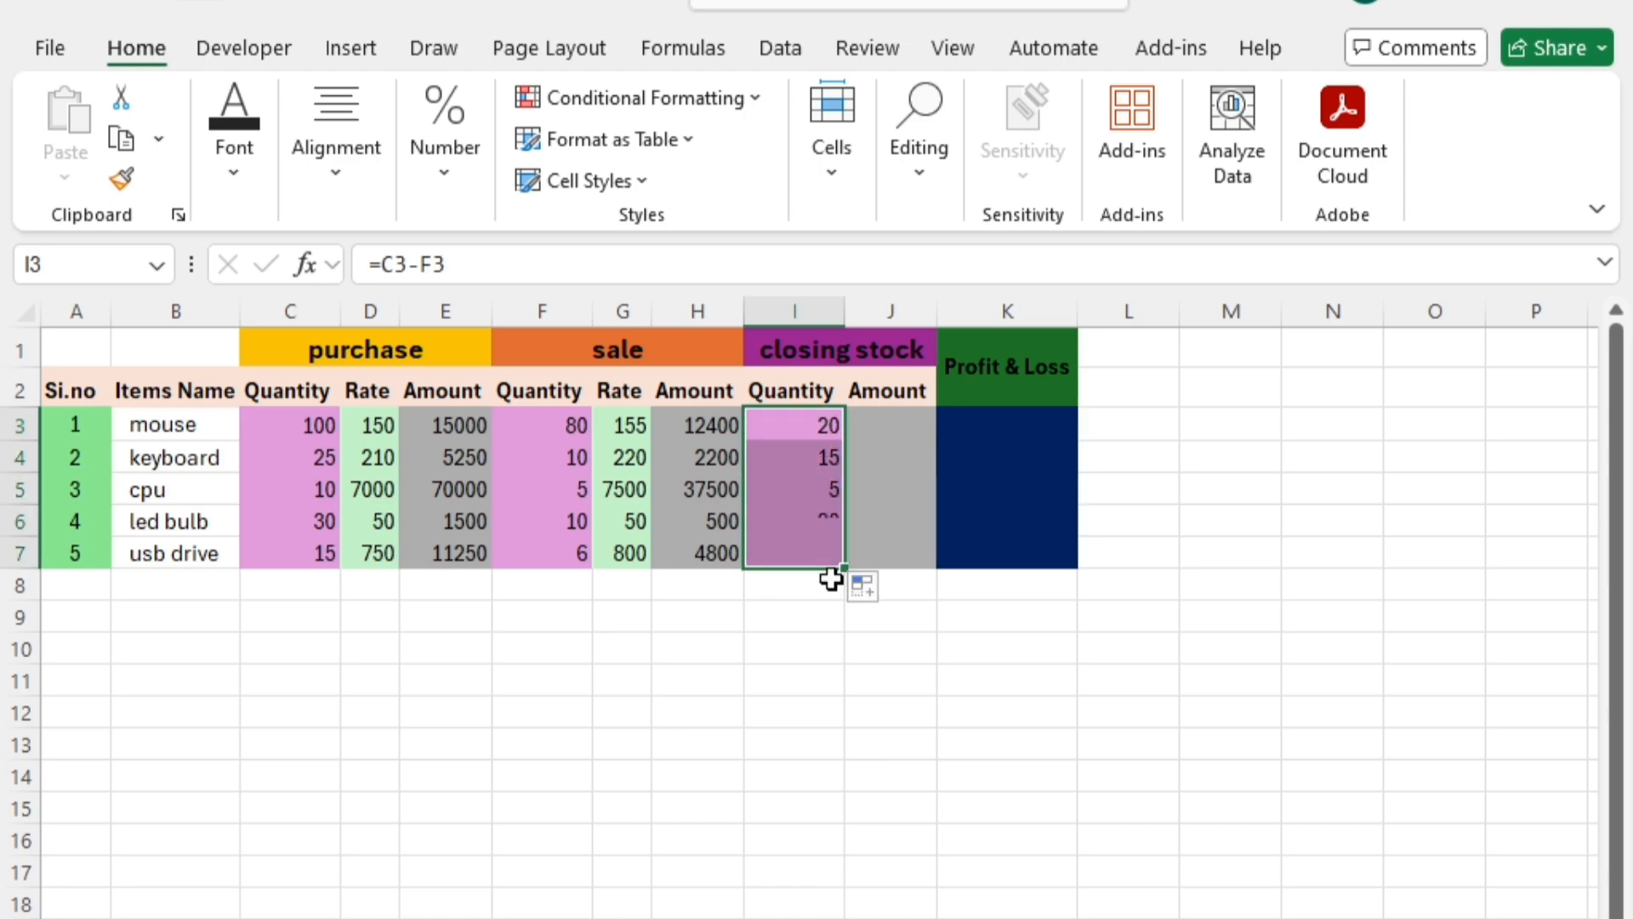
{"action": "left_click", "coordinate": [887, 566]}
{"action": "left_click", "coordinate": [866, 487]}
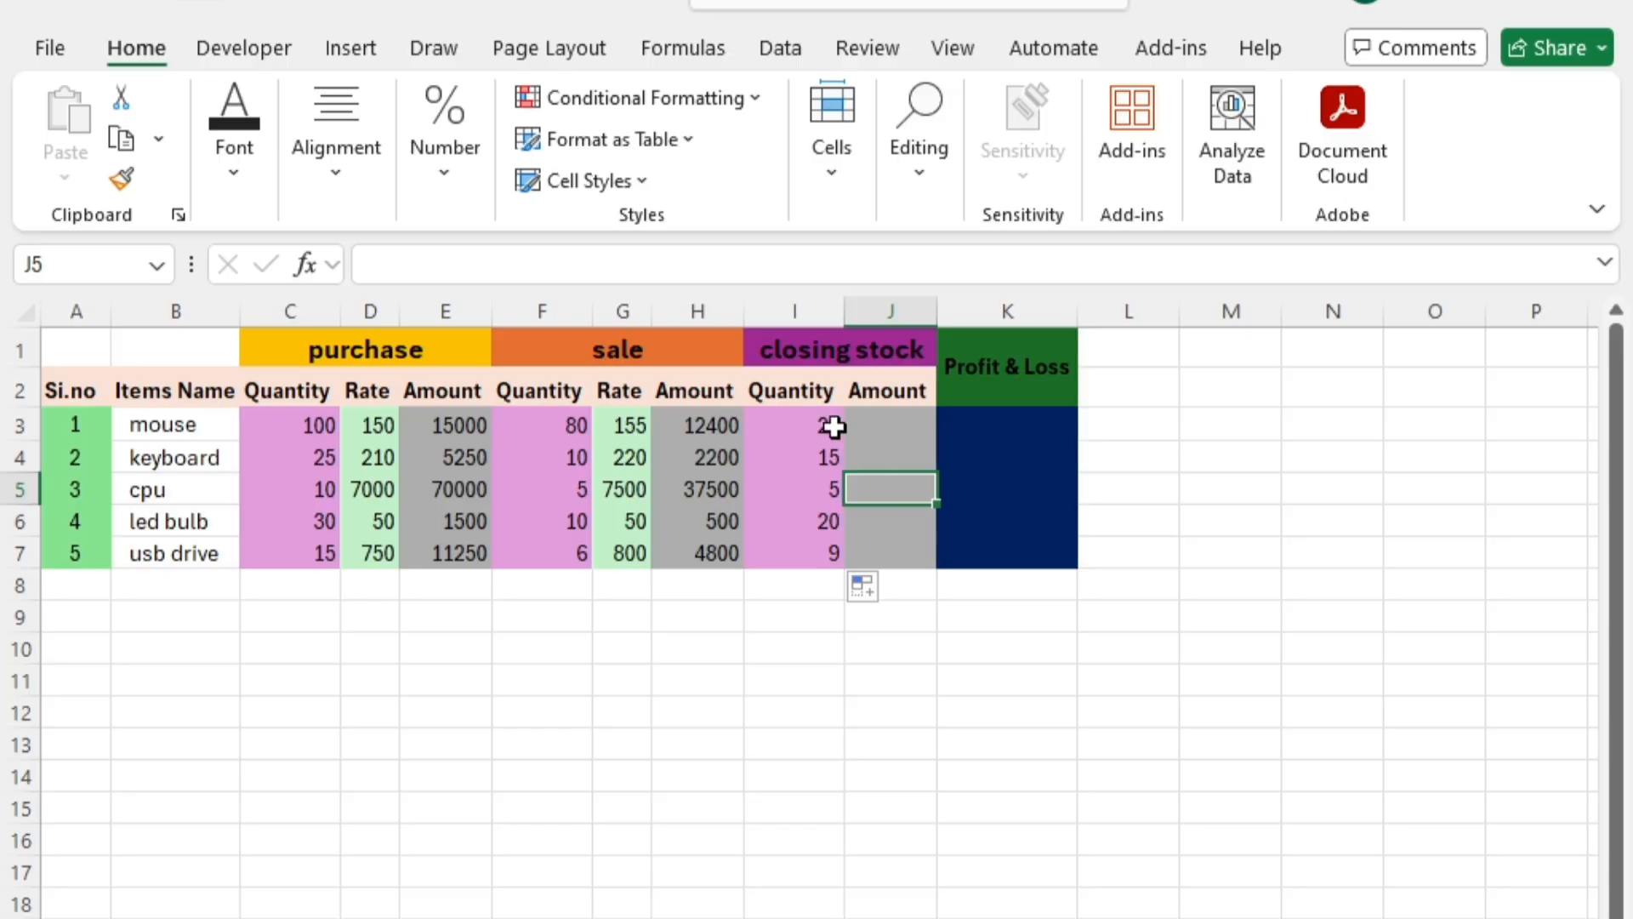
{"action": "left_click", "coordinate": [834, 427]}
{"action": "left_click", "coordinate": [838, 455]}
{"action": "left_click", "coordinate": [826, 427]}
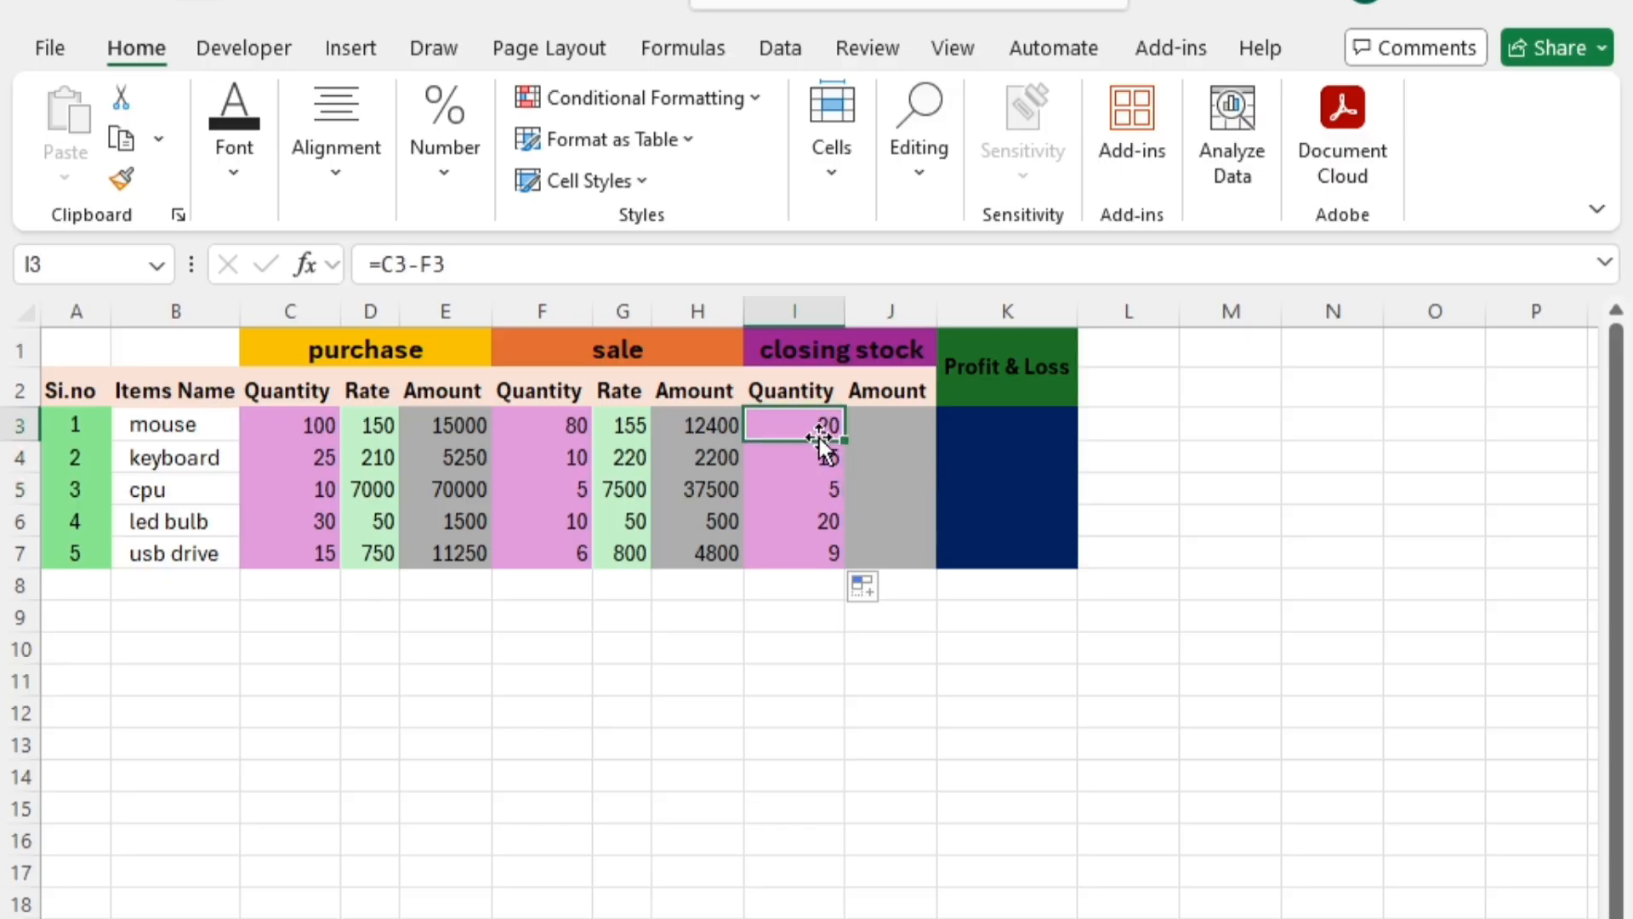
{"action": "left_click", "coordinate": [871, 456]}
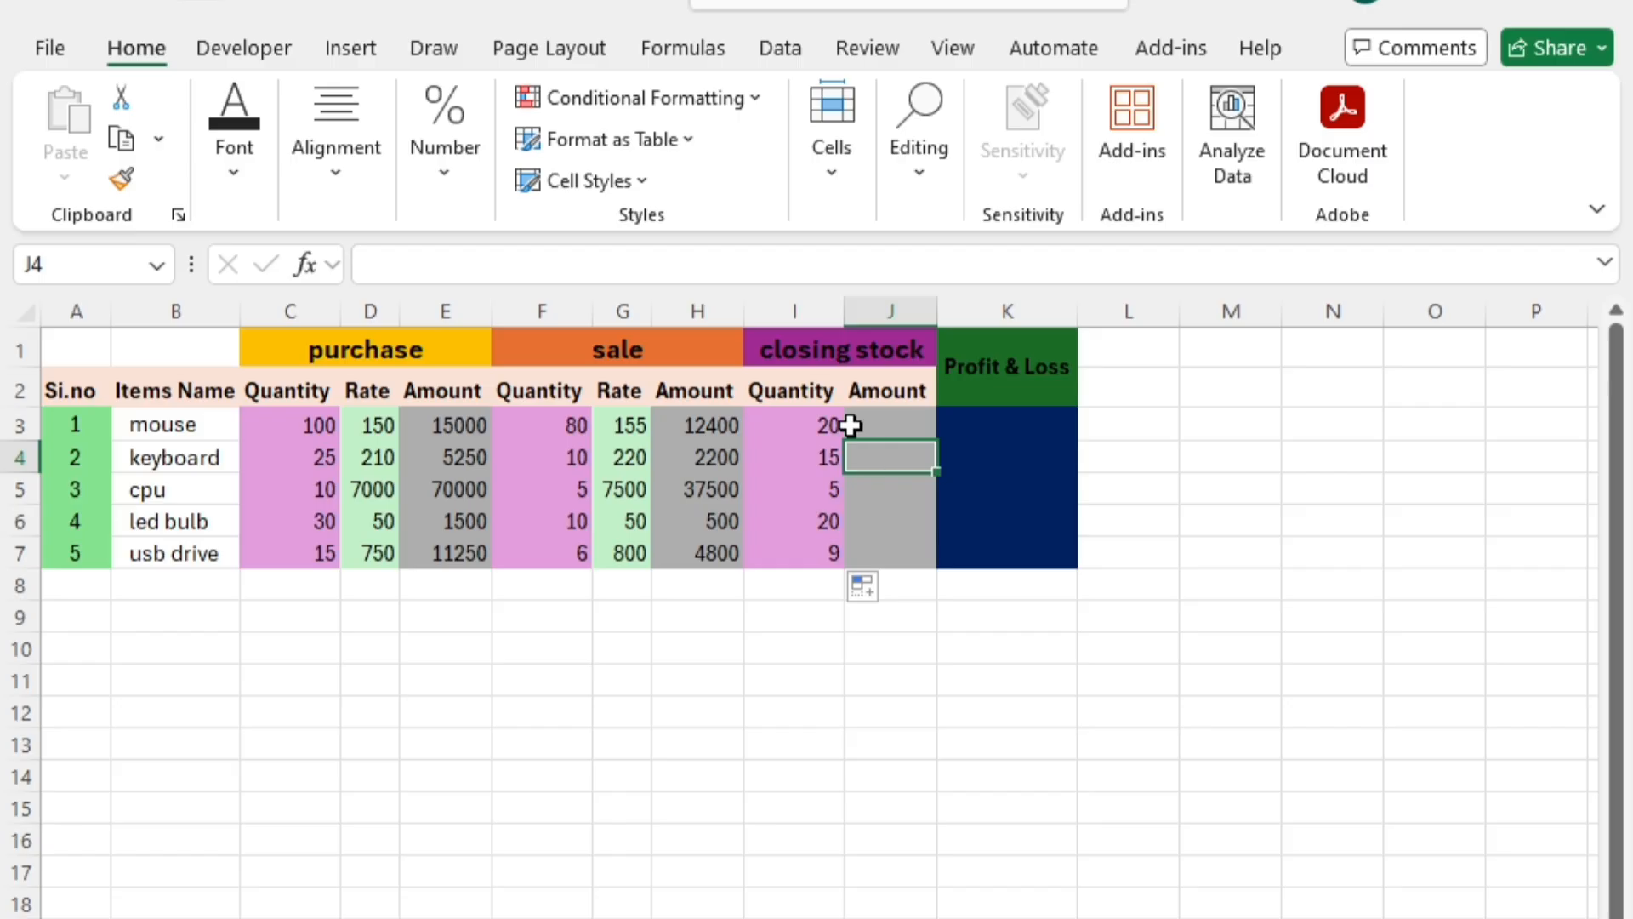
{"action": "left_click", "coordinate": [860, 423]}
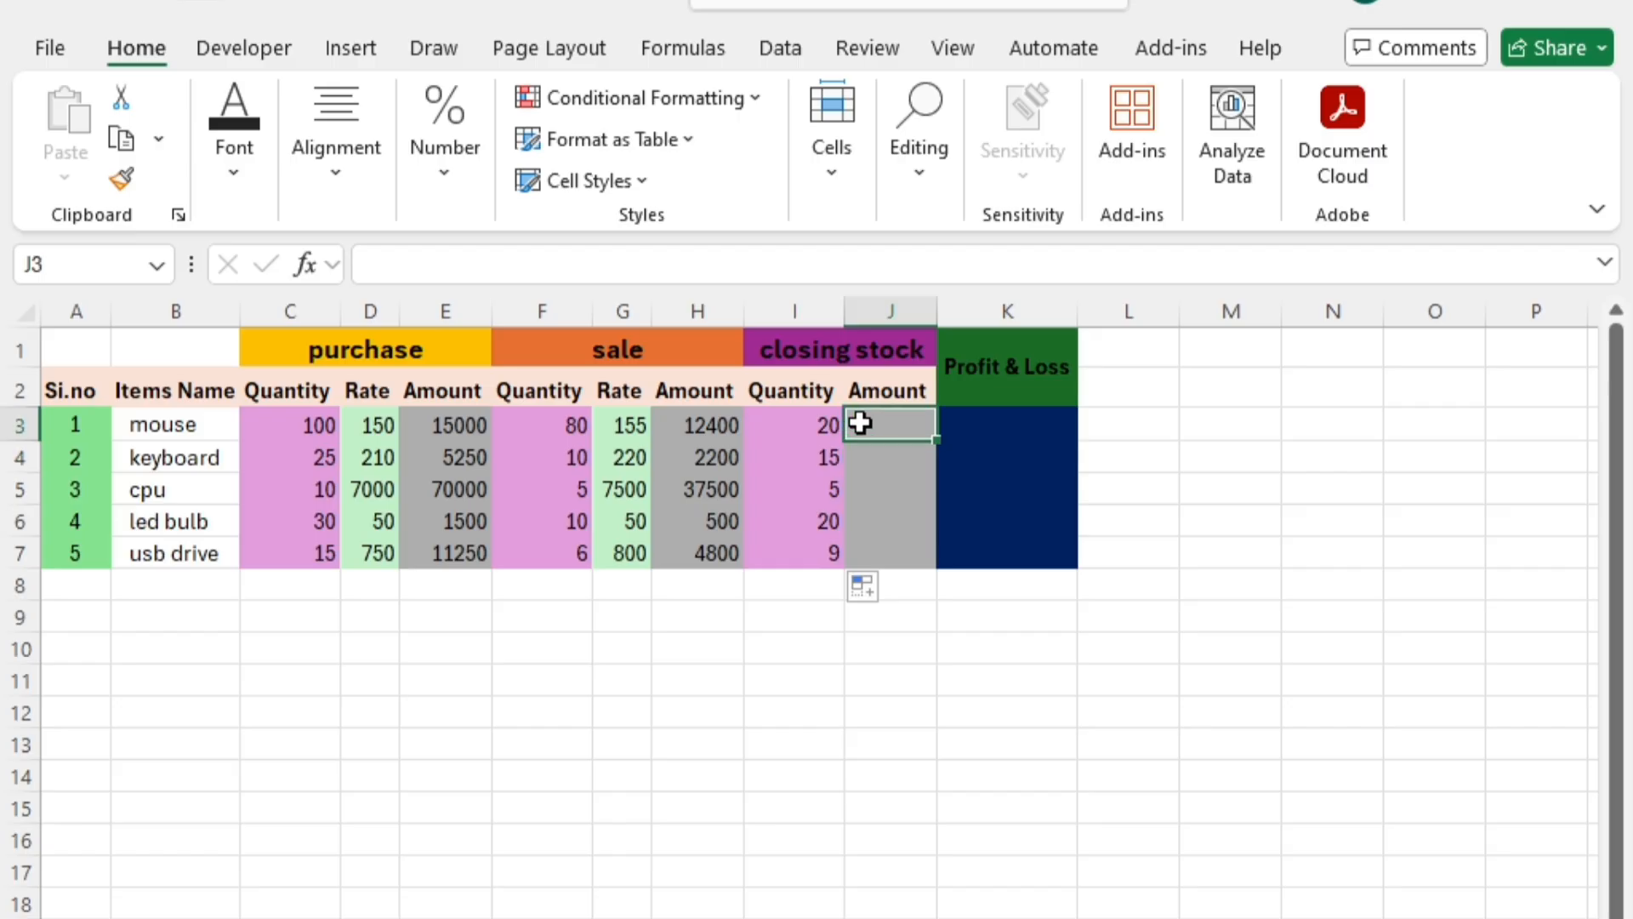
{"action": "left_click", "coordinate": [865, 470]}
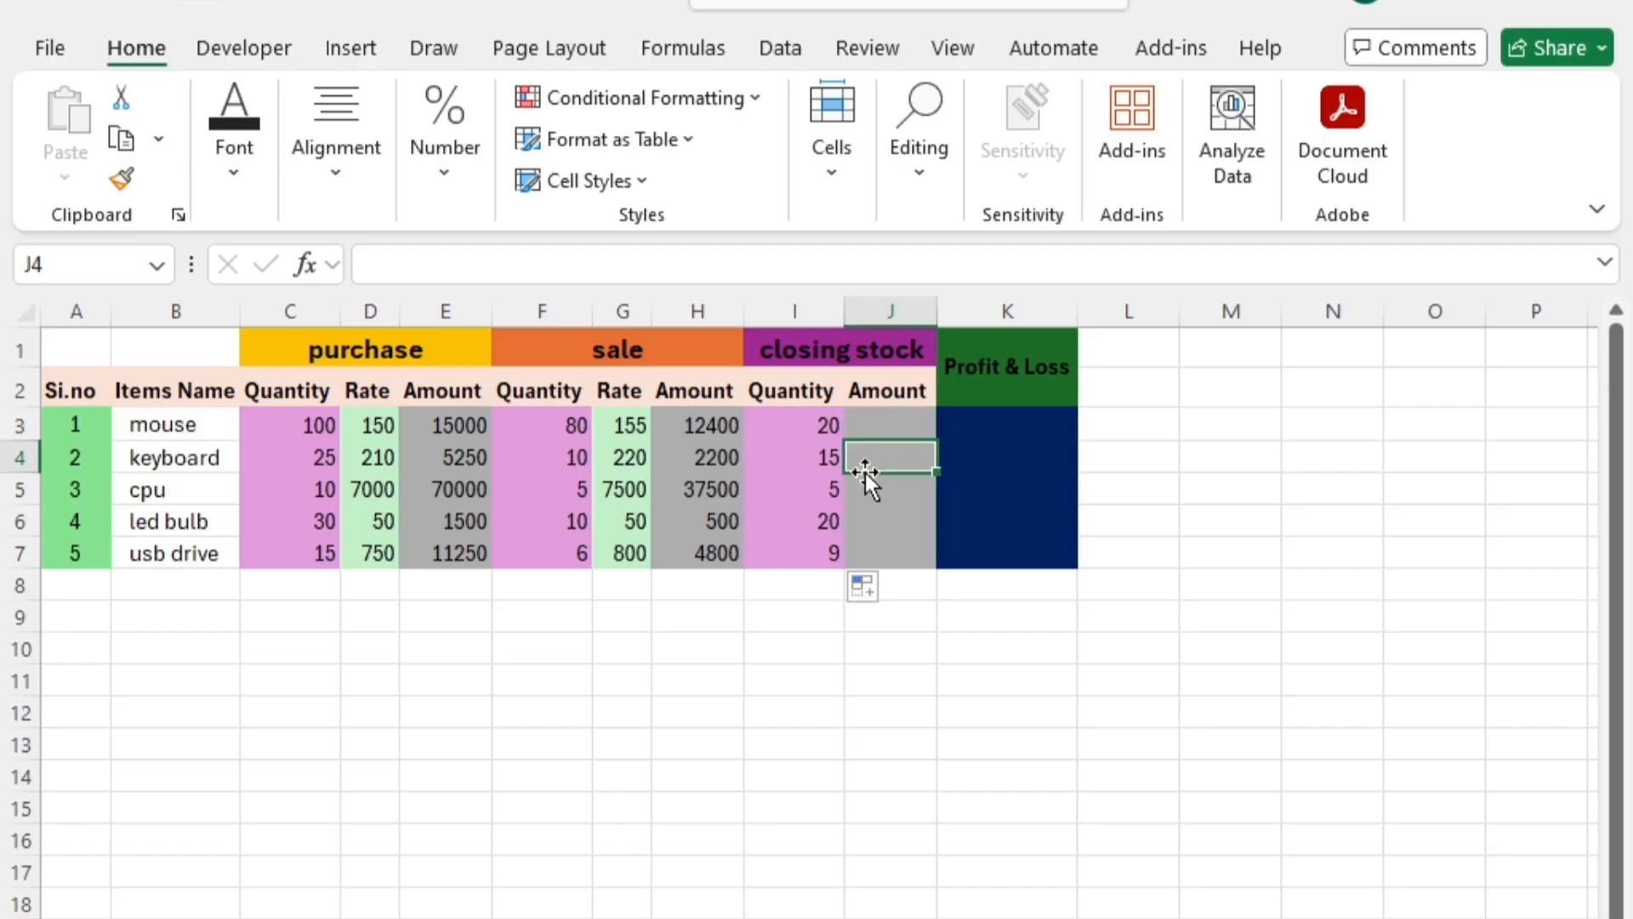
Calculate the mouse's closing stock amount in J3 by multiplying closing quantity by purchase rate with =I3*D3
{"action": "left_click", "coordinate": [868, 428]}
{"action": "left_click", "coordinate": [878, 501]}
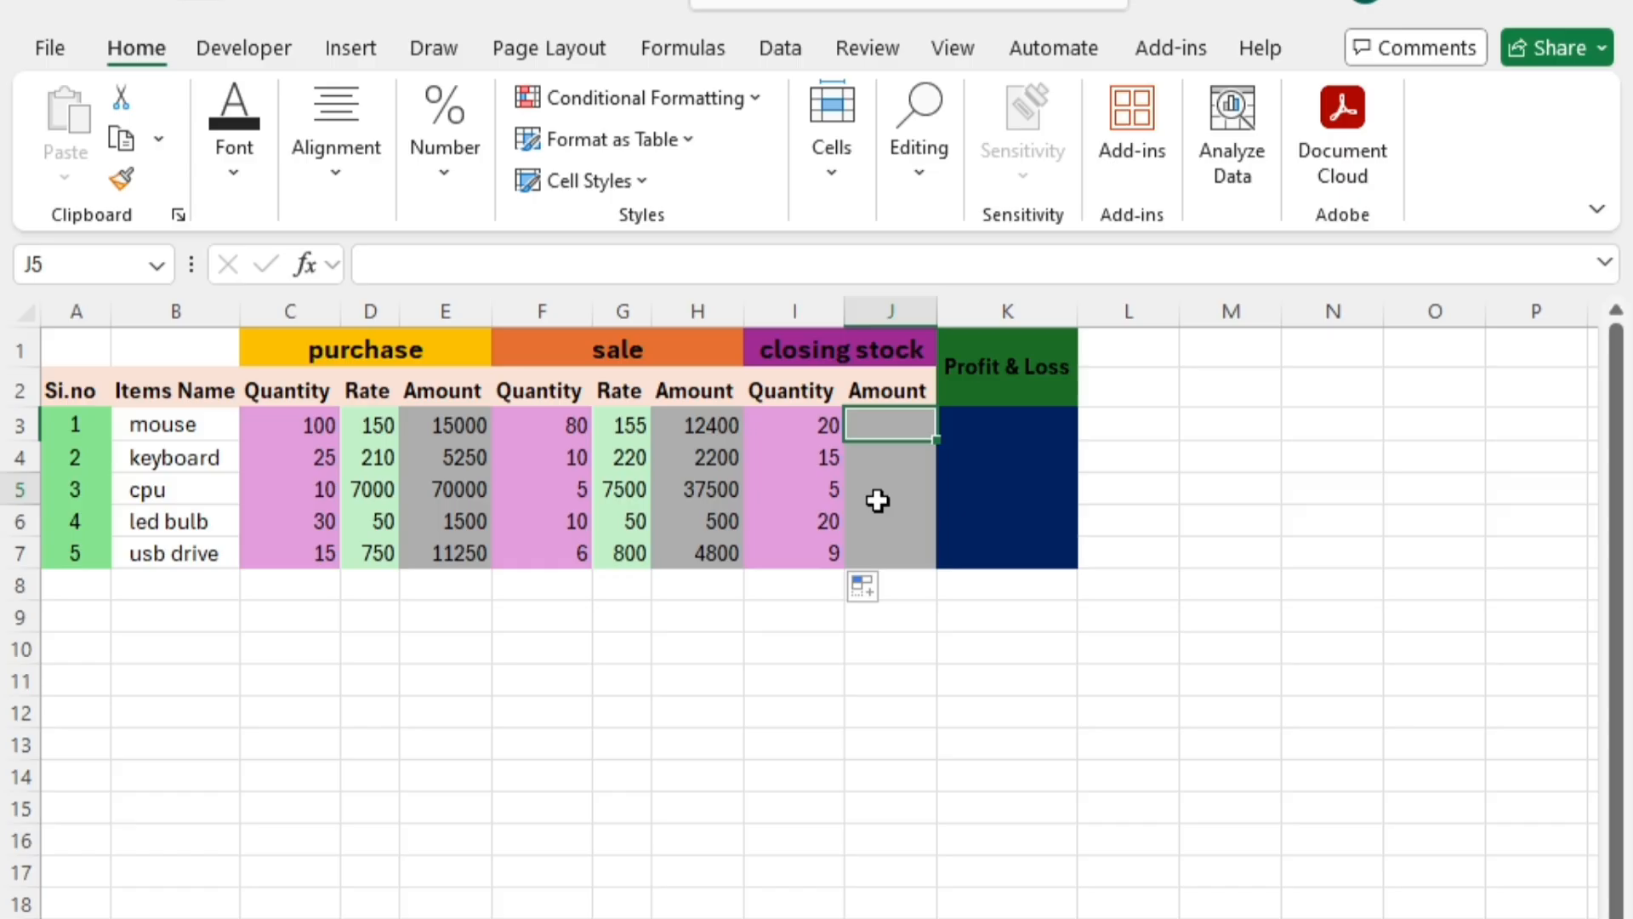
{"action": "left_click", "coordinate": [869, 421]}
{"action": "type", "text": "="}
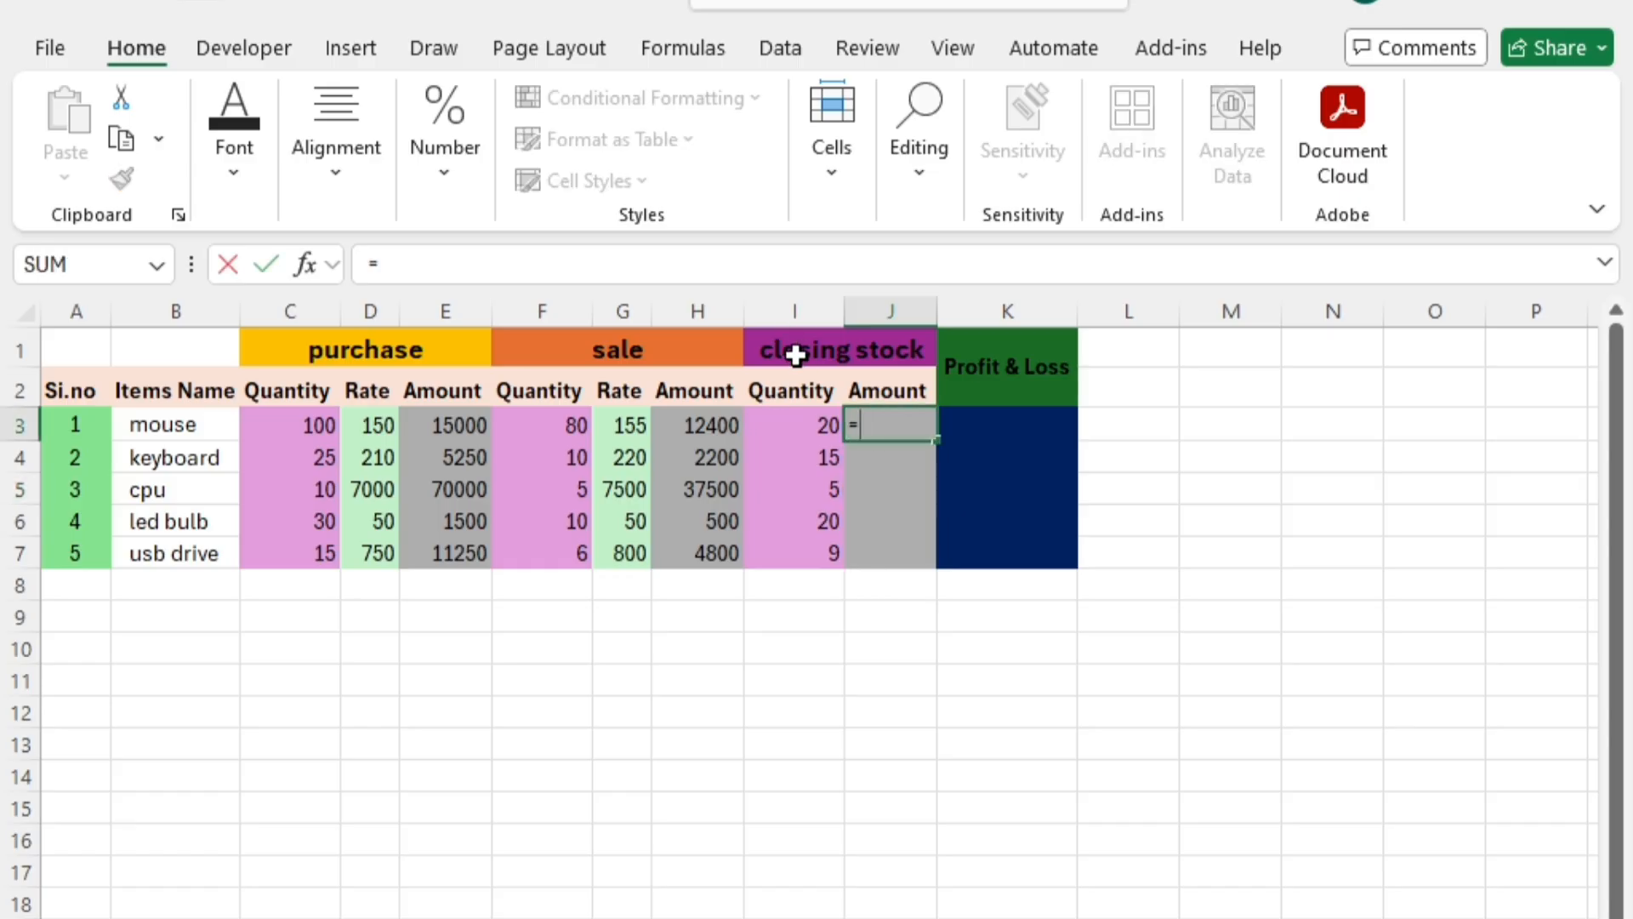
{"action": "left_click", "coordinate": [820, 420]}
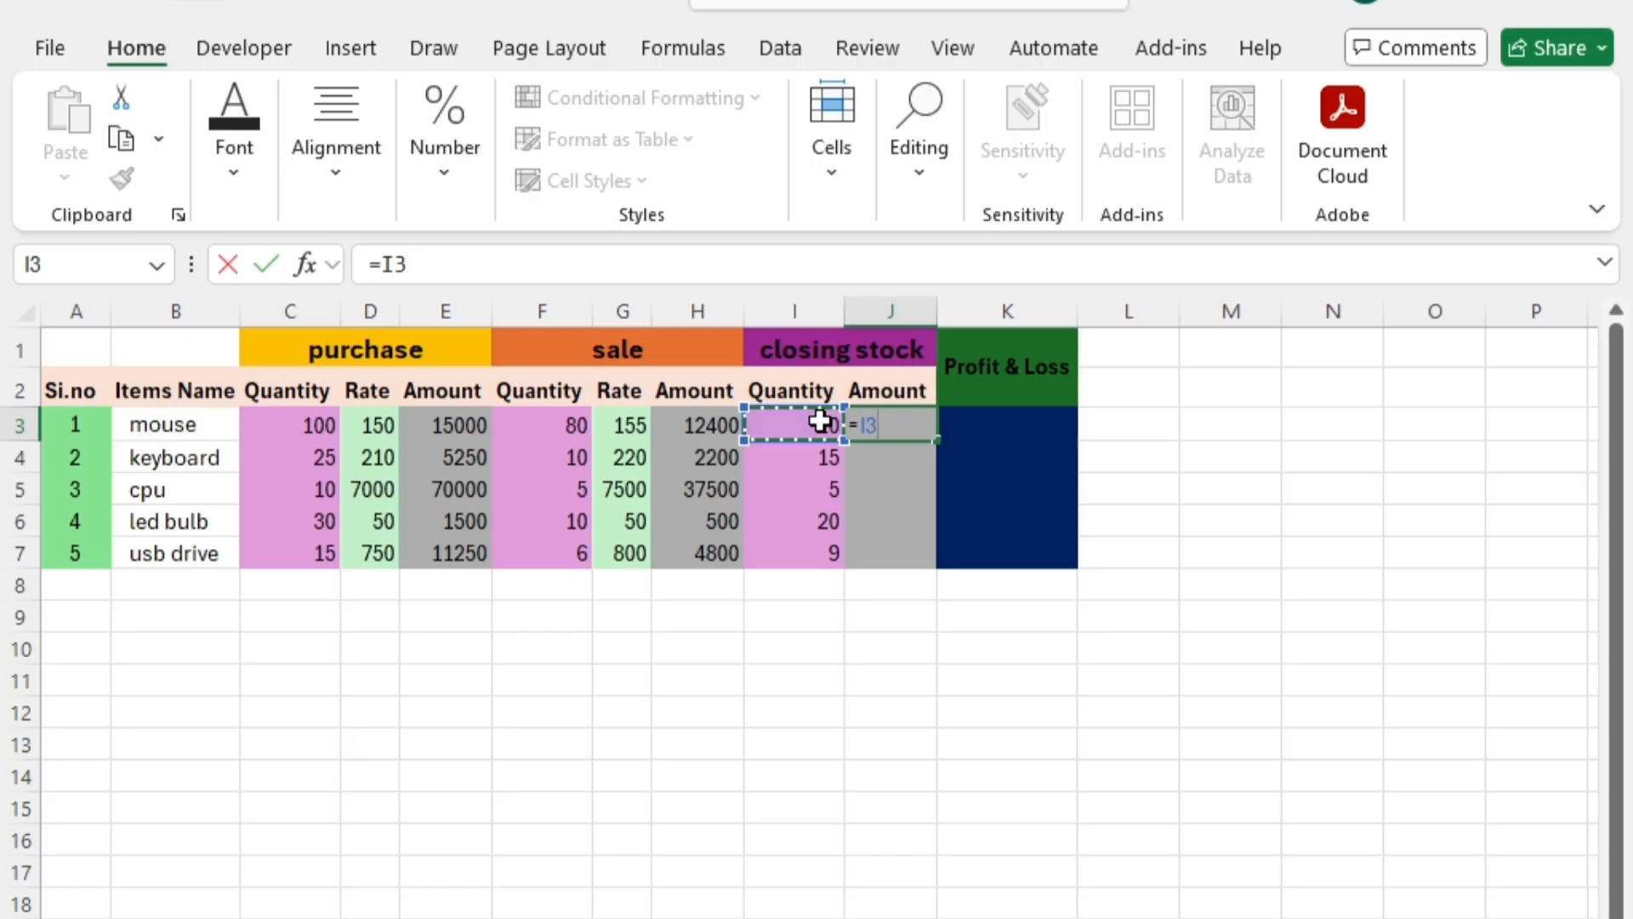
{"action": "type", "text": "*"}
{"action": "left_click", "coordinate": [370, 430]}
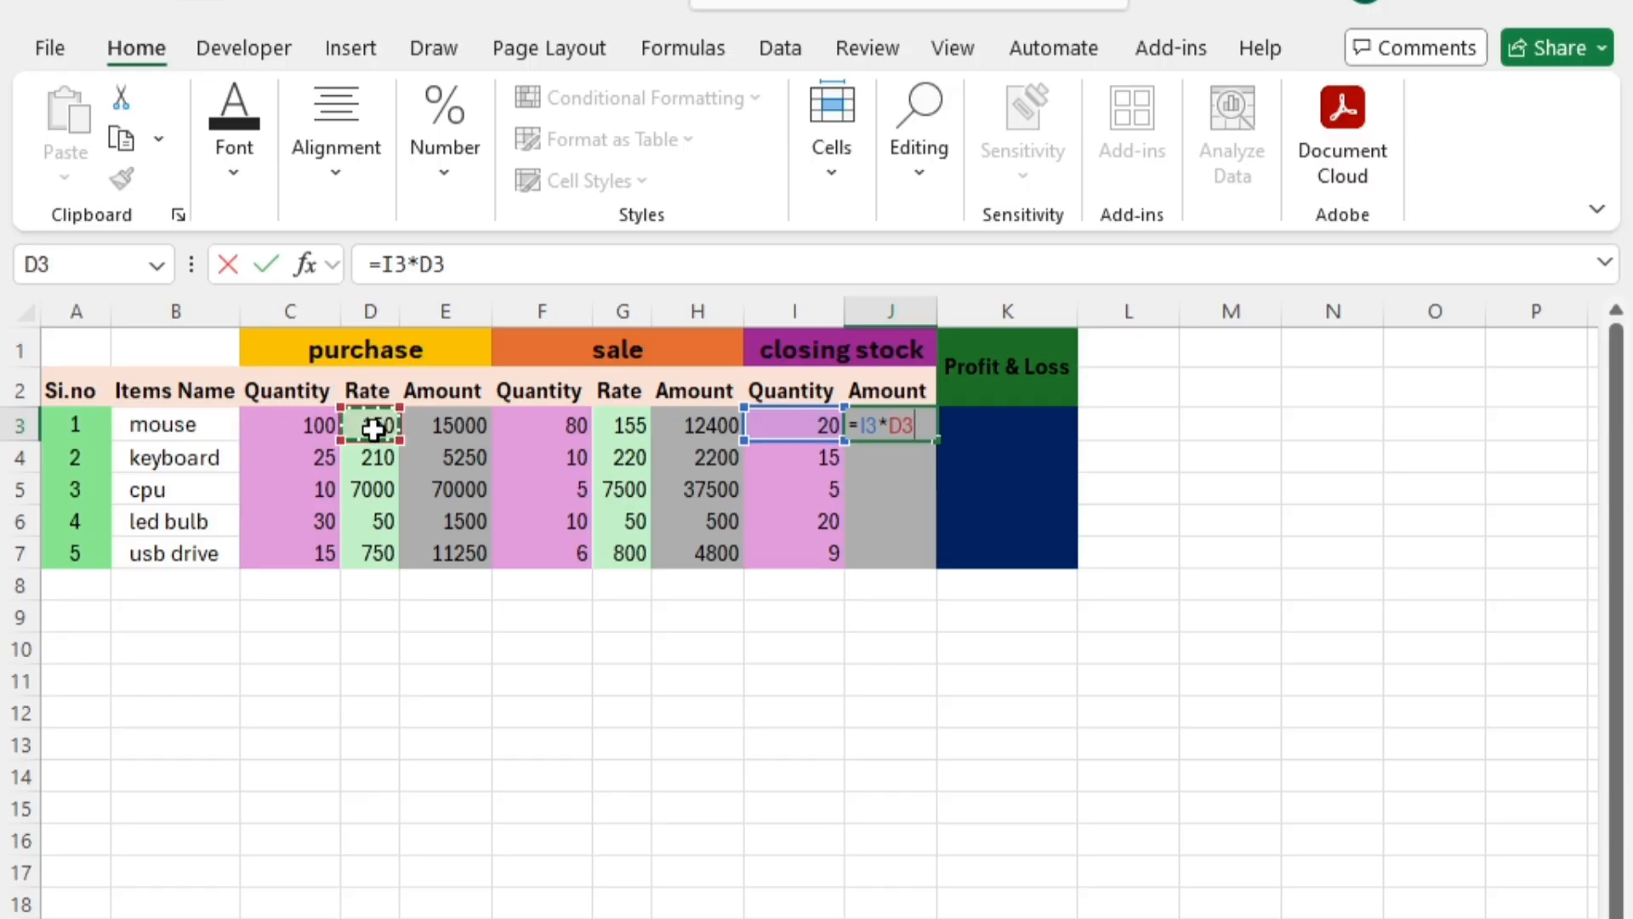
{"action": "key", "text": "Return"}
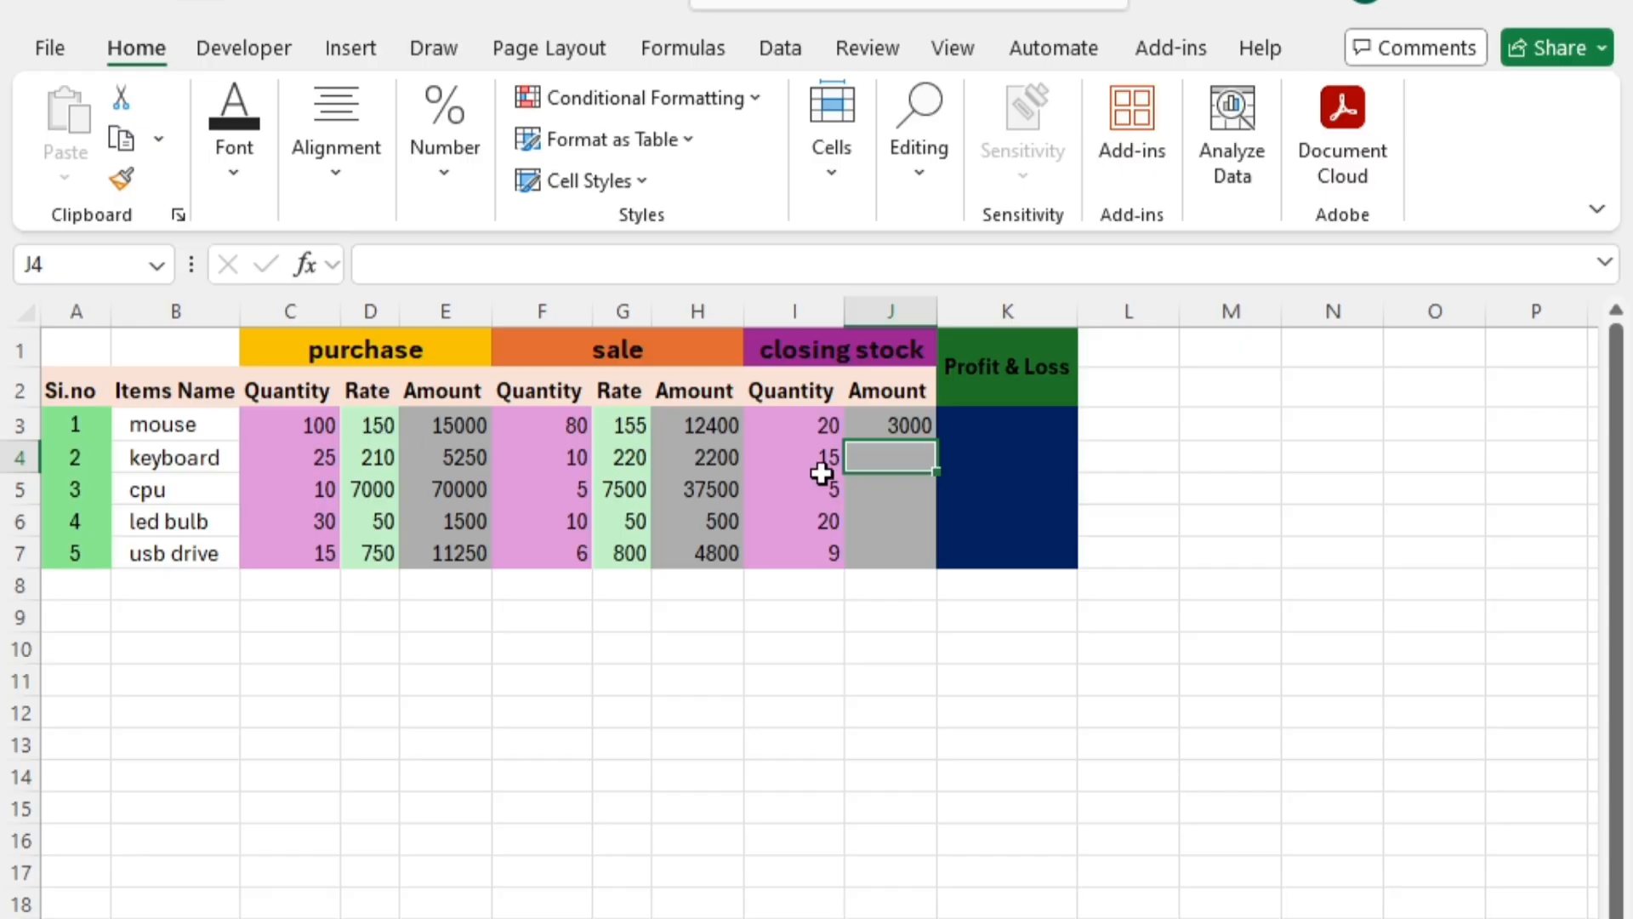
{"action": "left_click", "coordinate": [864, 423]}
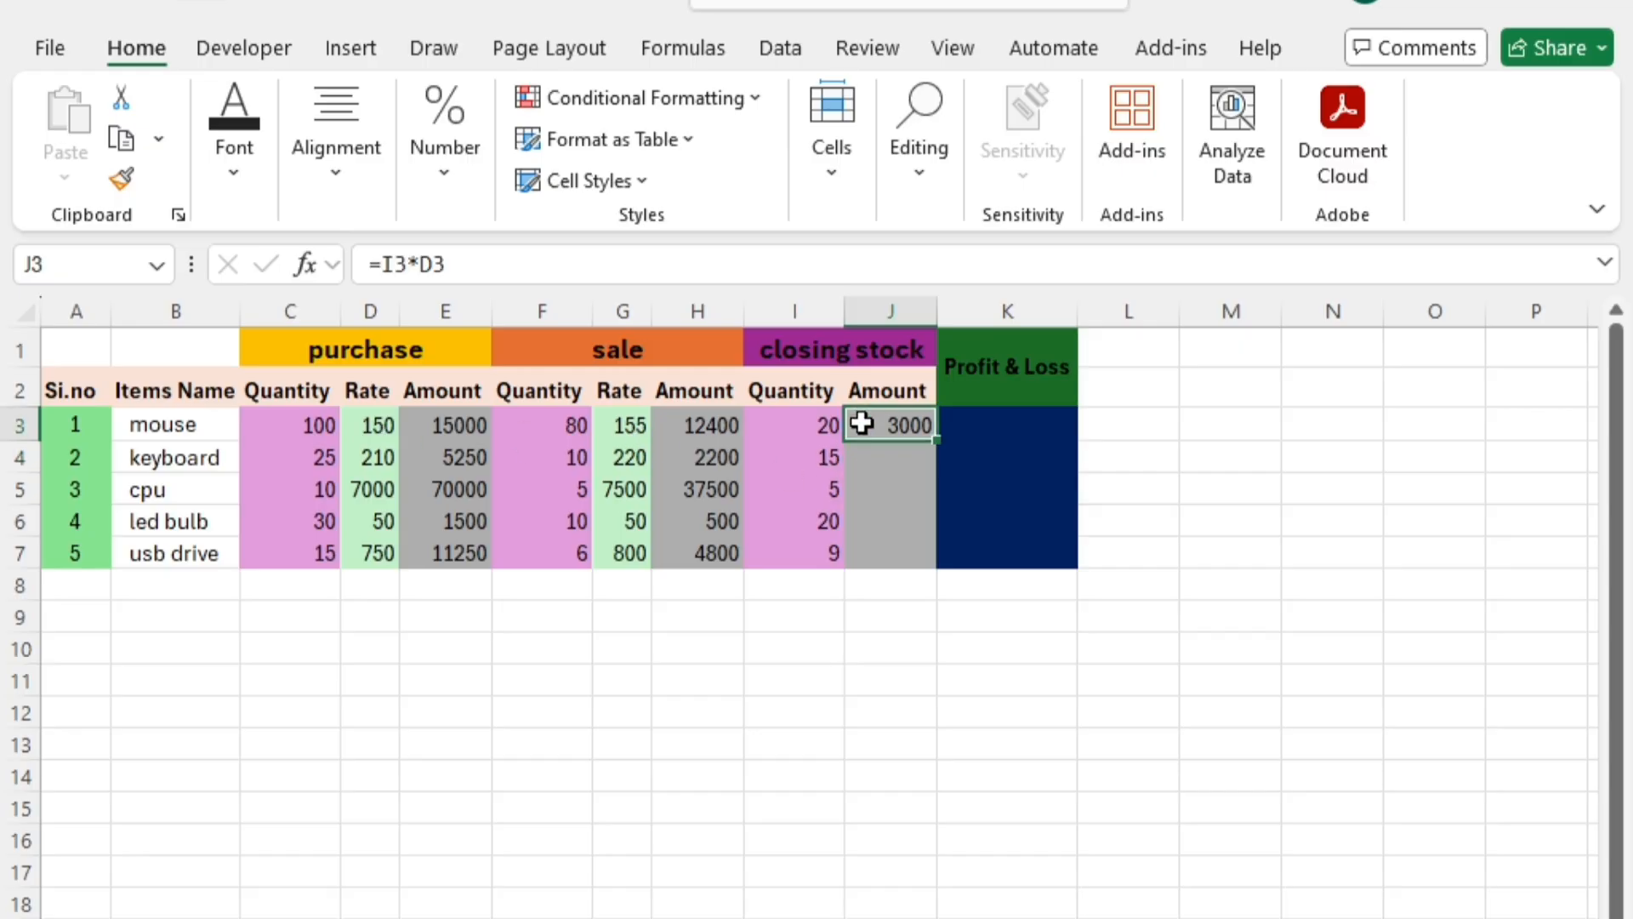
{"action": "left_click", "coordinate": [866, 483]}
{"action": "left_click", "coordinate": [794, 478]}
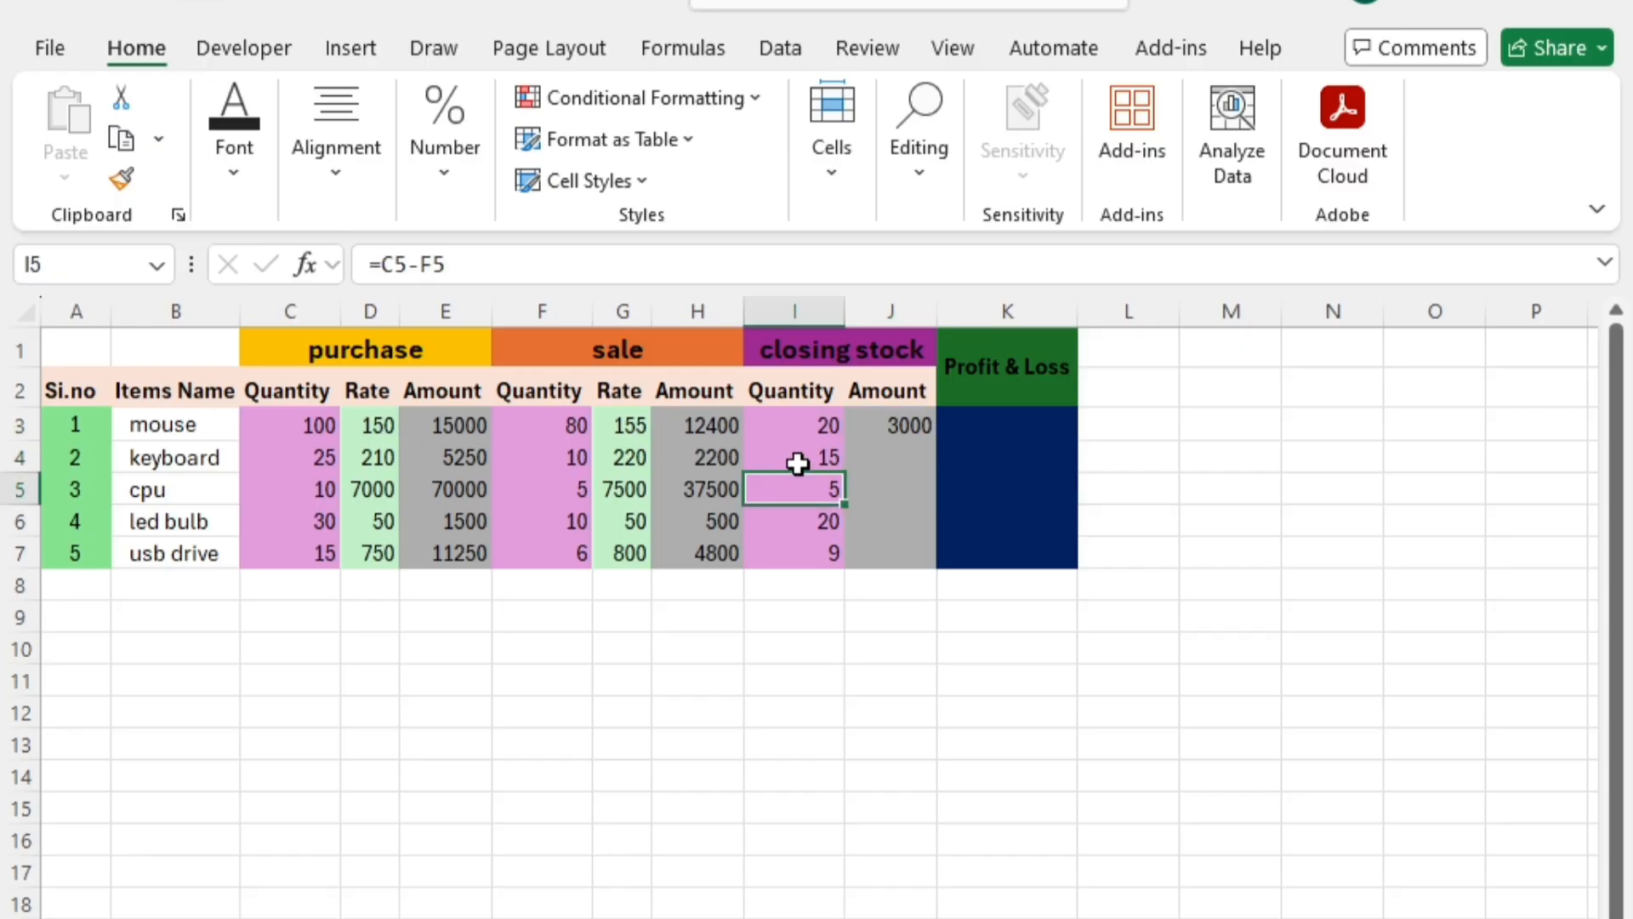
{"action": "left_click", "coordinate": [796, 453]}
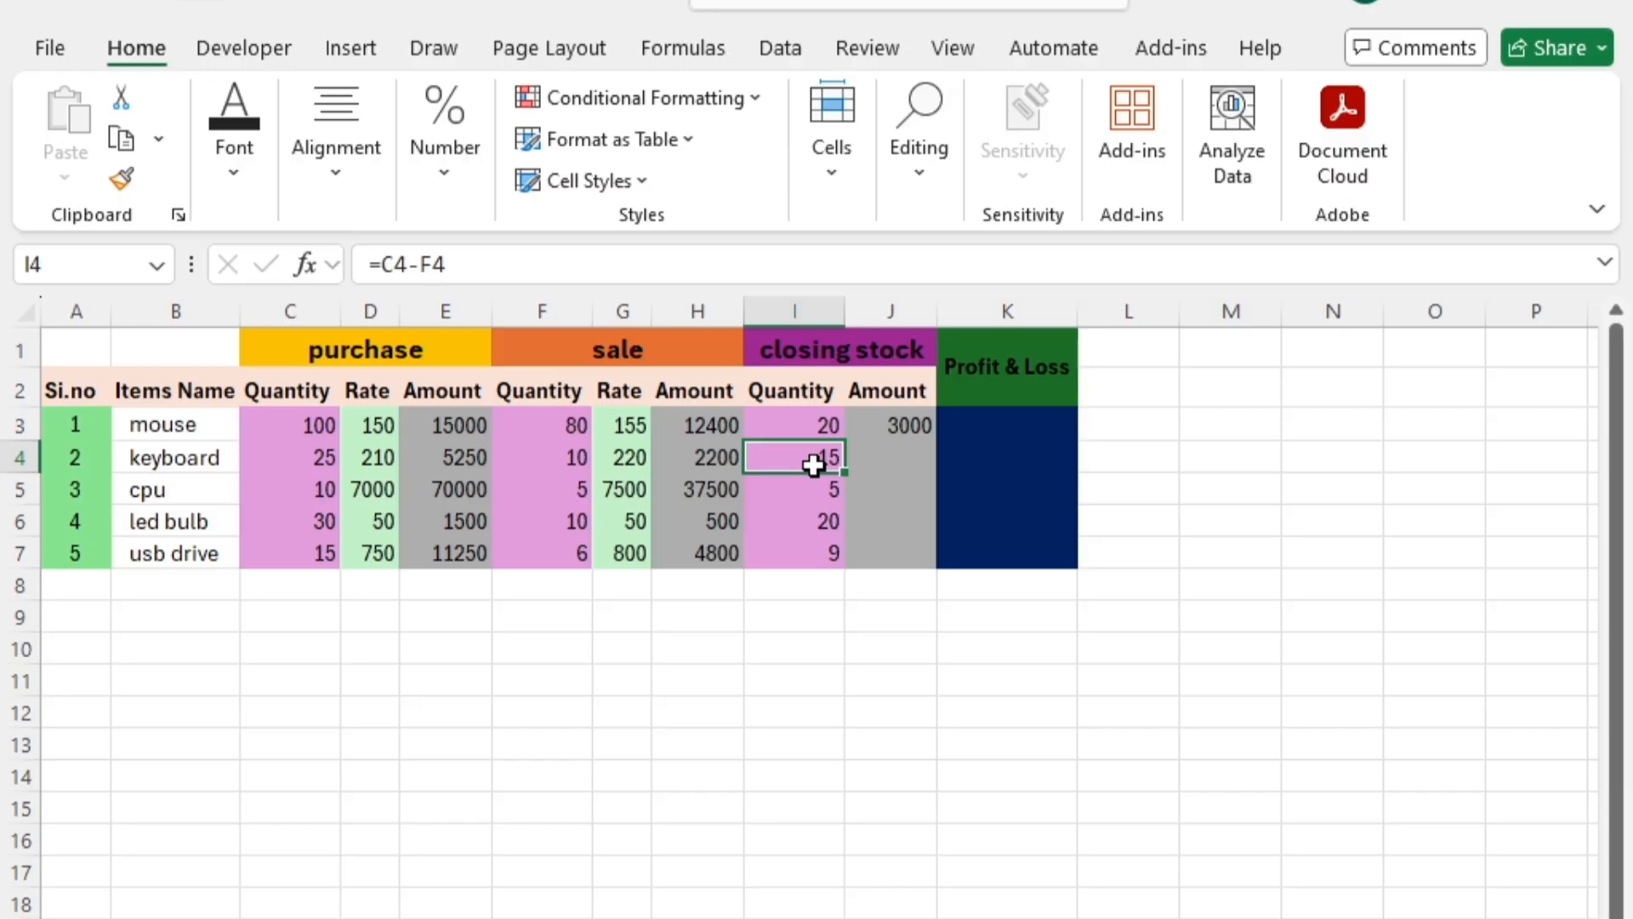
{"action": "left_click", "coordinate": [868, 467]}
{"action": "left_click", "coordinate": [824, 464]}
{"action": "left_click", "coordinate": [871, 476]}
{"action": "left_click", "coordinate": [877, 435]}
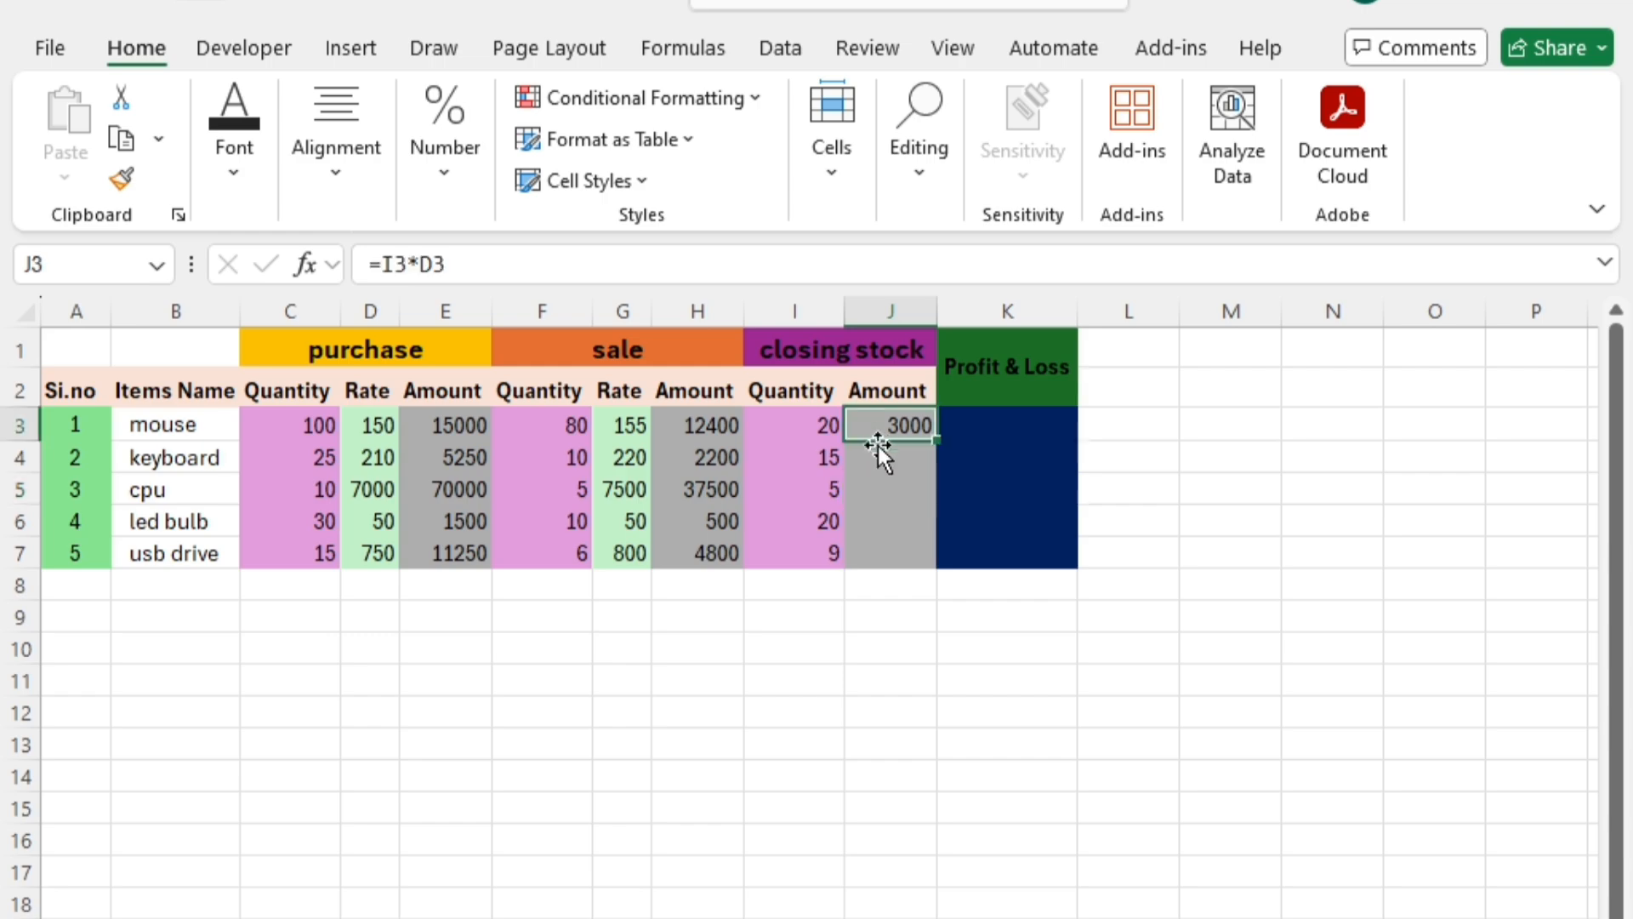
{"action": "left_click", "coordinate": [831, 457]}
{"action": "left_click", "coordinate": [876, 460]}
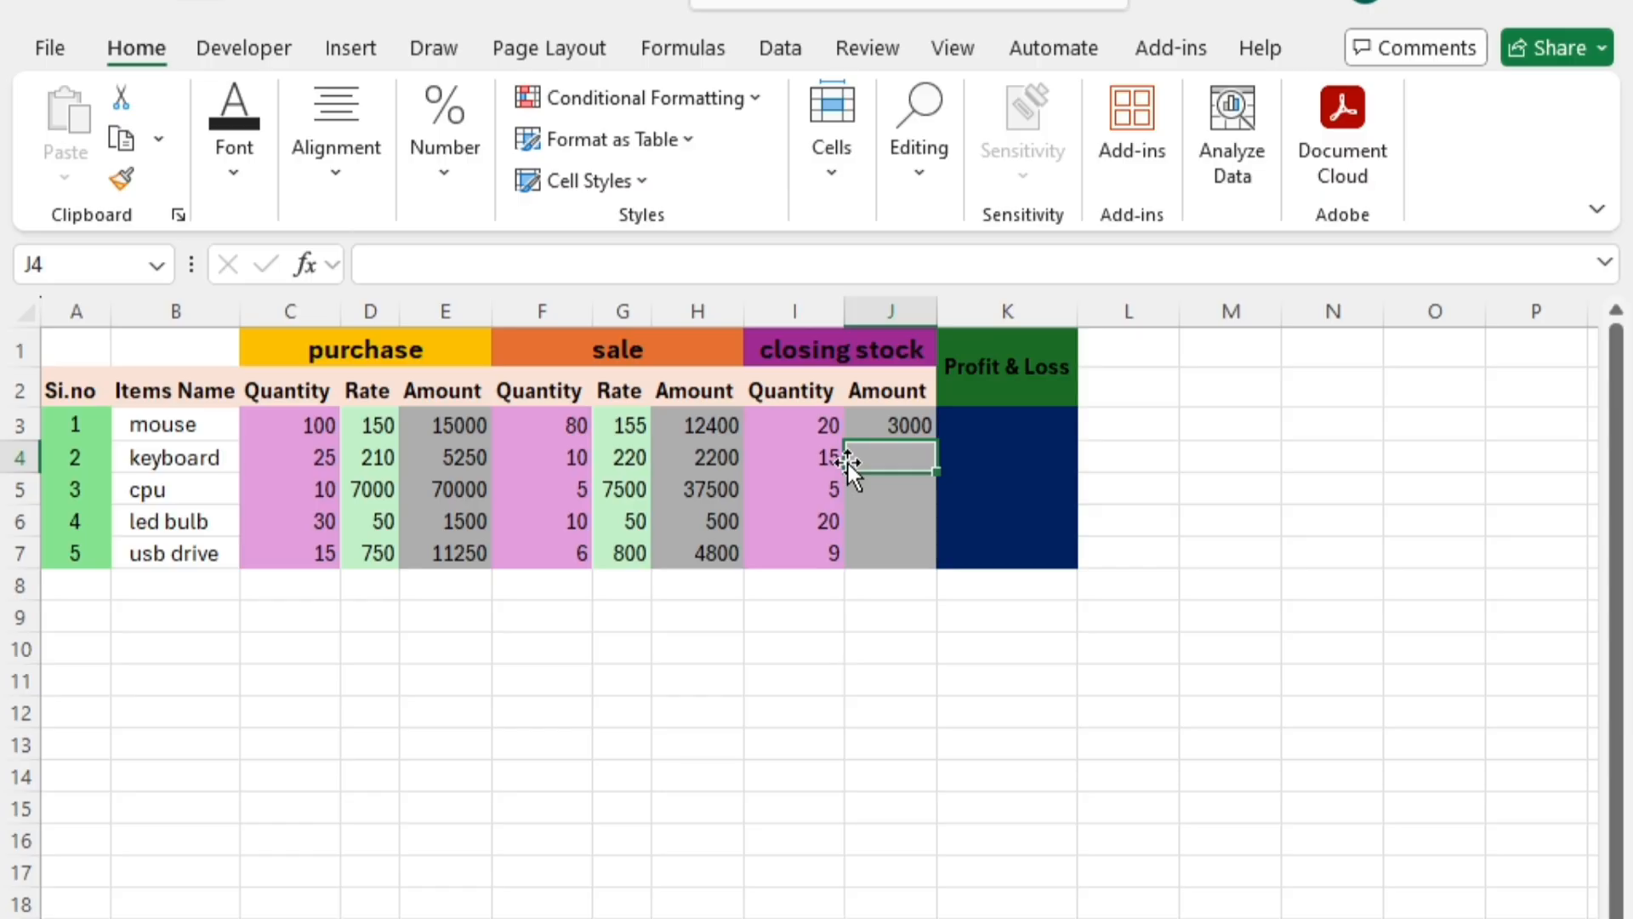
{"action": "left_click", "coordinate": [890, 513]}
Enter =I4*D4 in J4 to calculate the keyboard's closing stock amount
{"action": "left_click", "coordinate": [885, 460]}
{"action": "type", "text": "="}
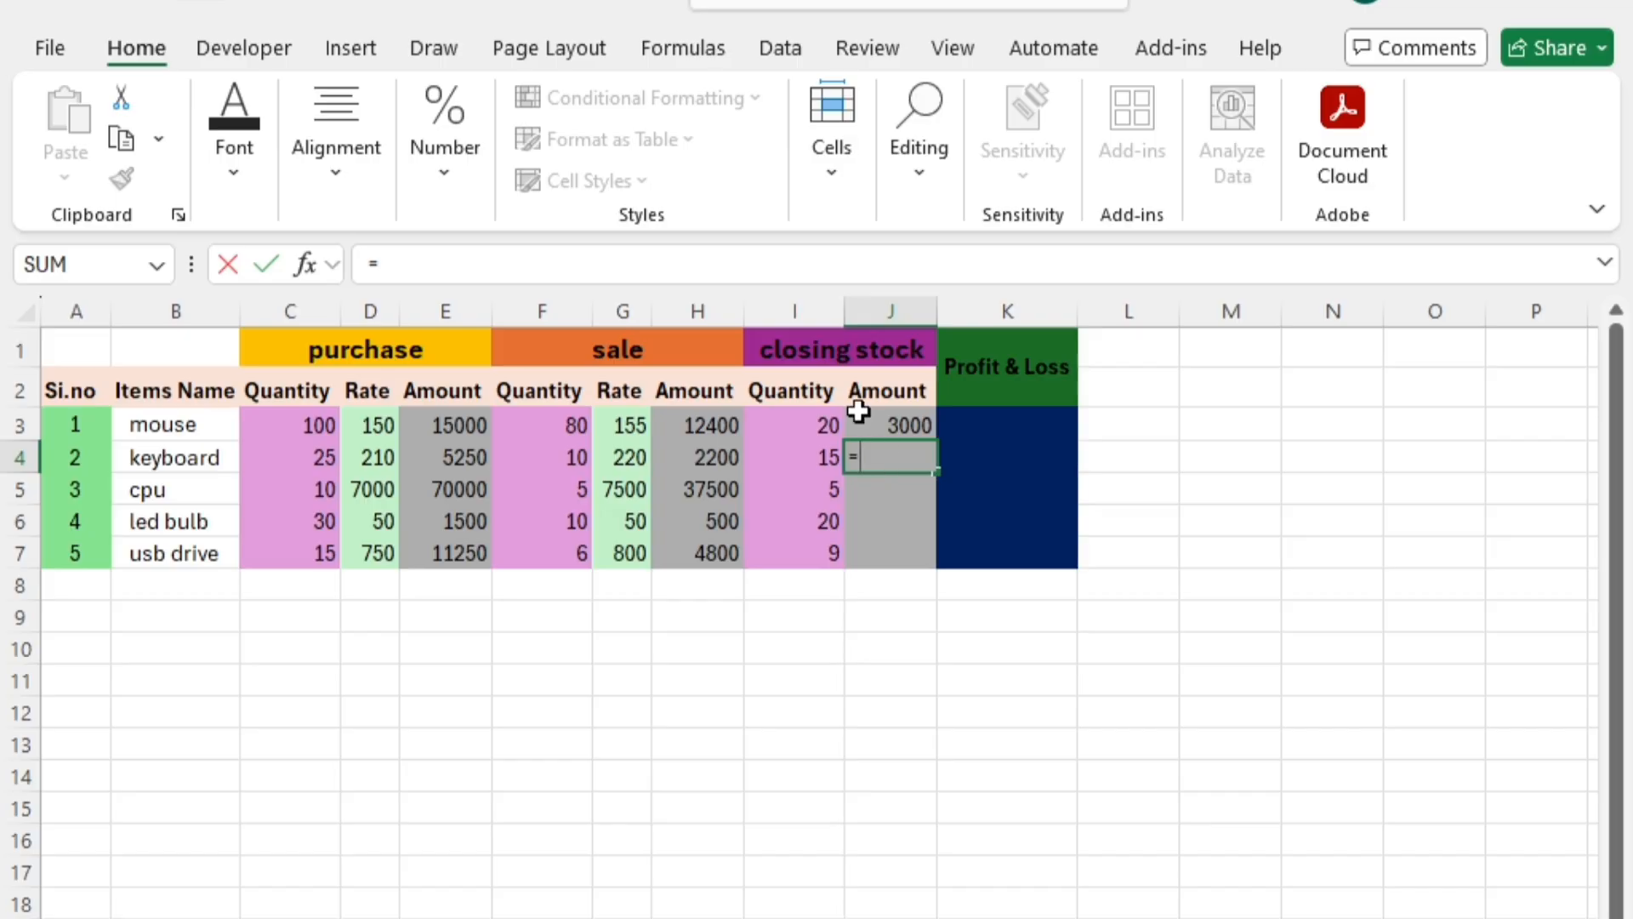
{"action": "left_click", "coordinate": [806, 467]}
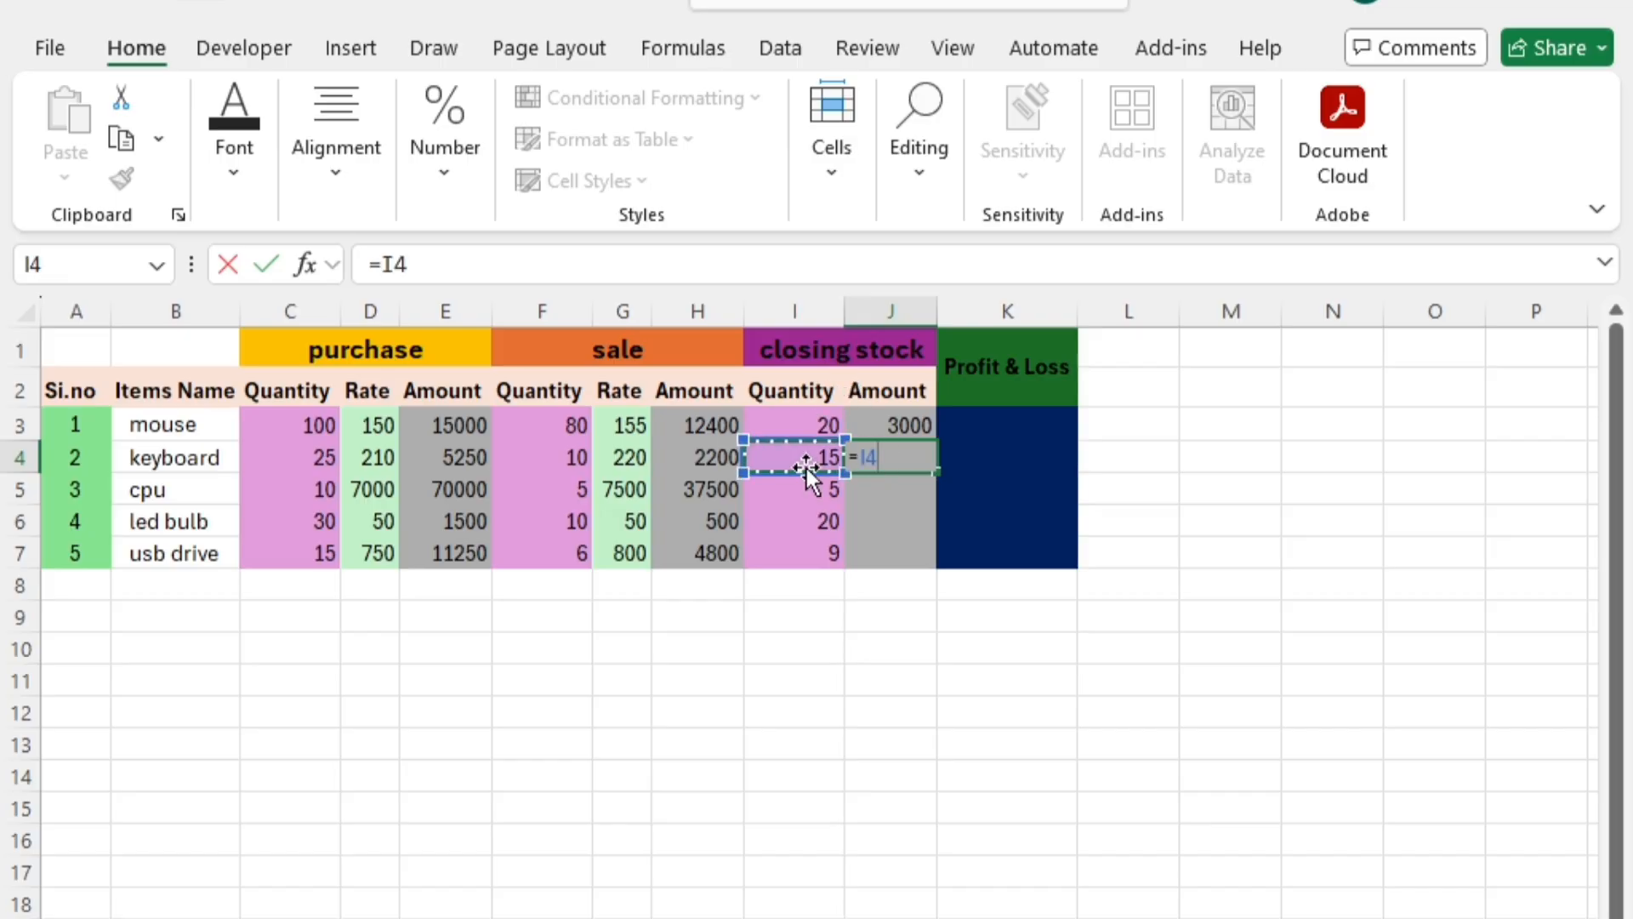
{"action": "type", "text": "*"}
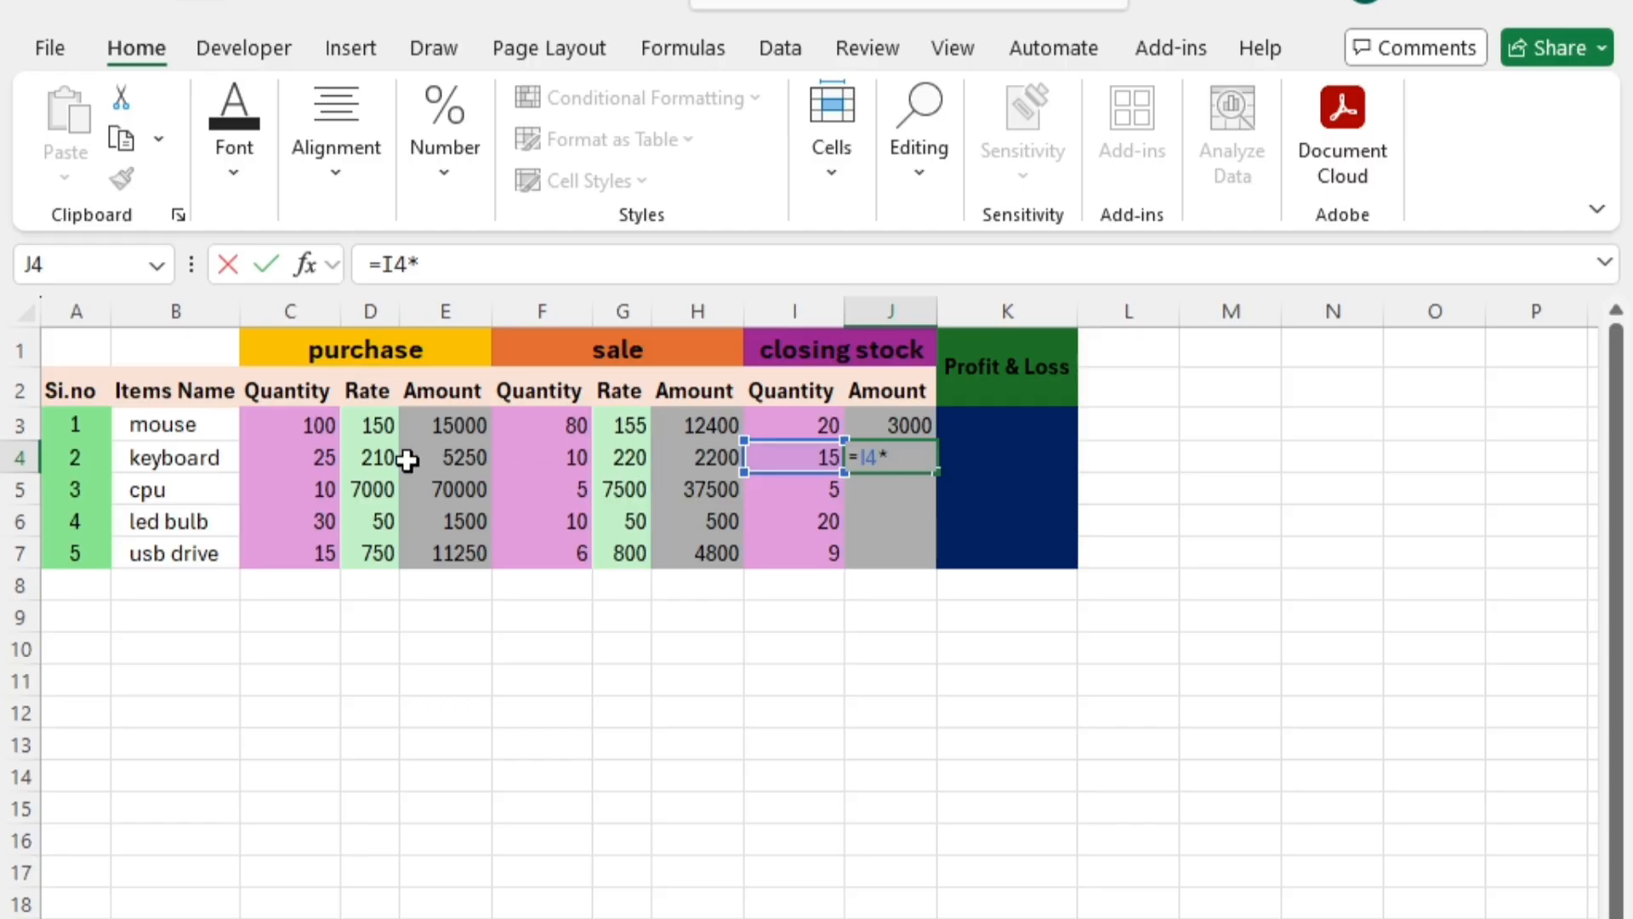
{"action": "left_click", "coordinate": [364, 459]}
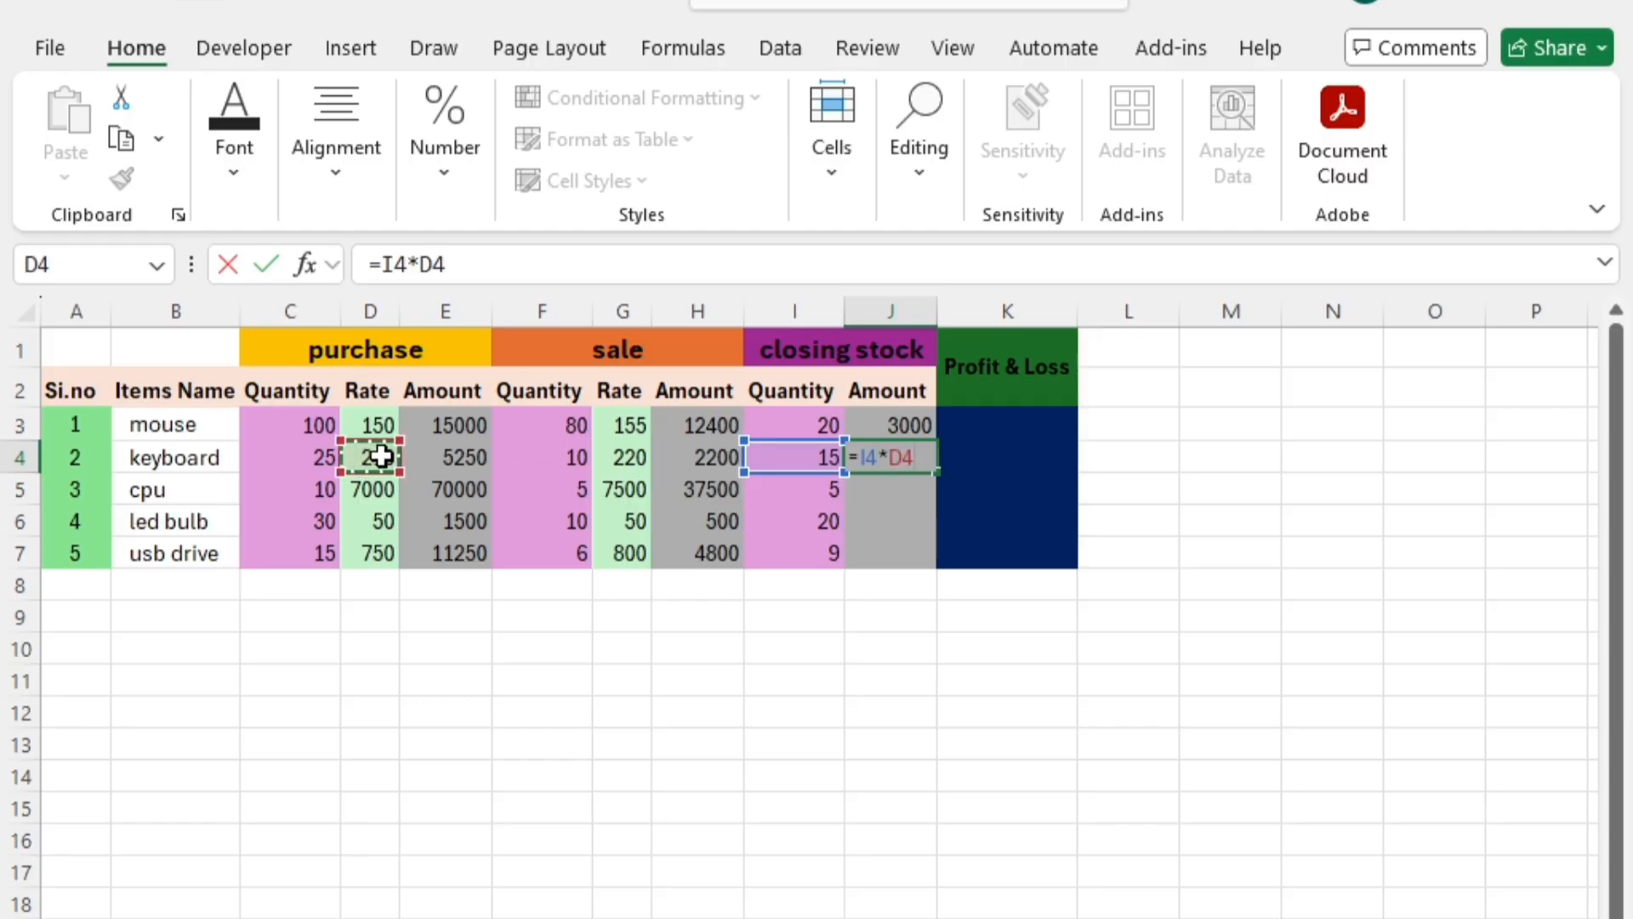
{"action": "key", "text": "Return"}
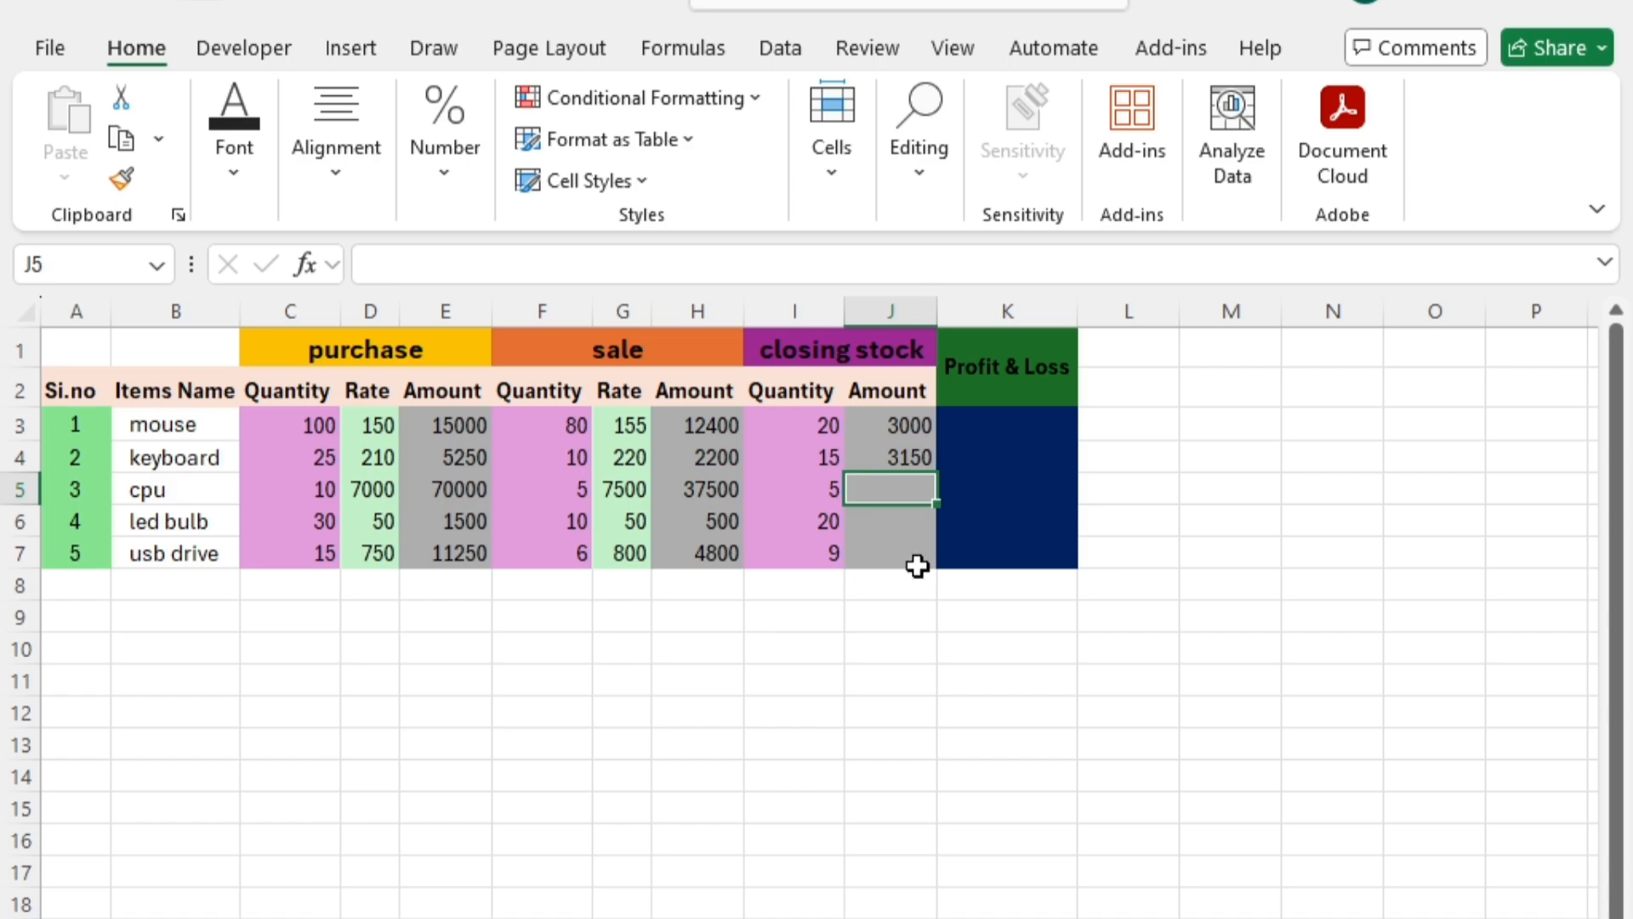
Fill the closing stock amount formula from J3 down to J7 for the remaining items
{"action": "left_click", "coordinate": [902, 425]}
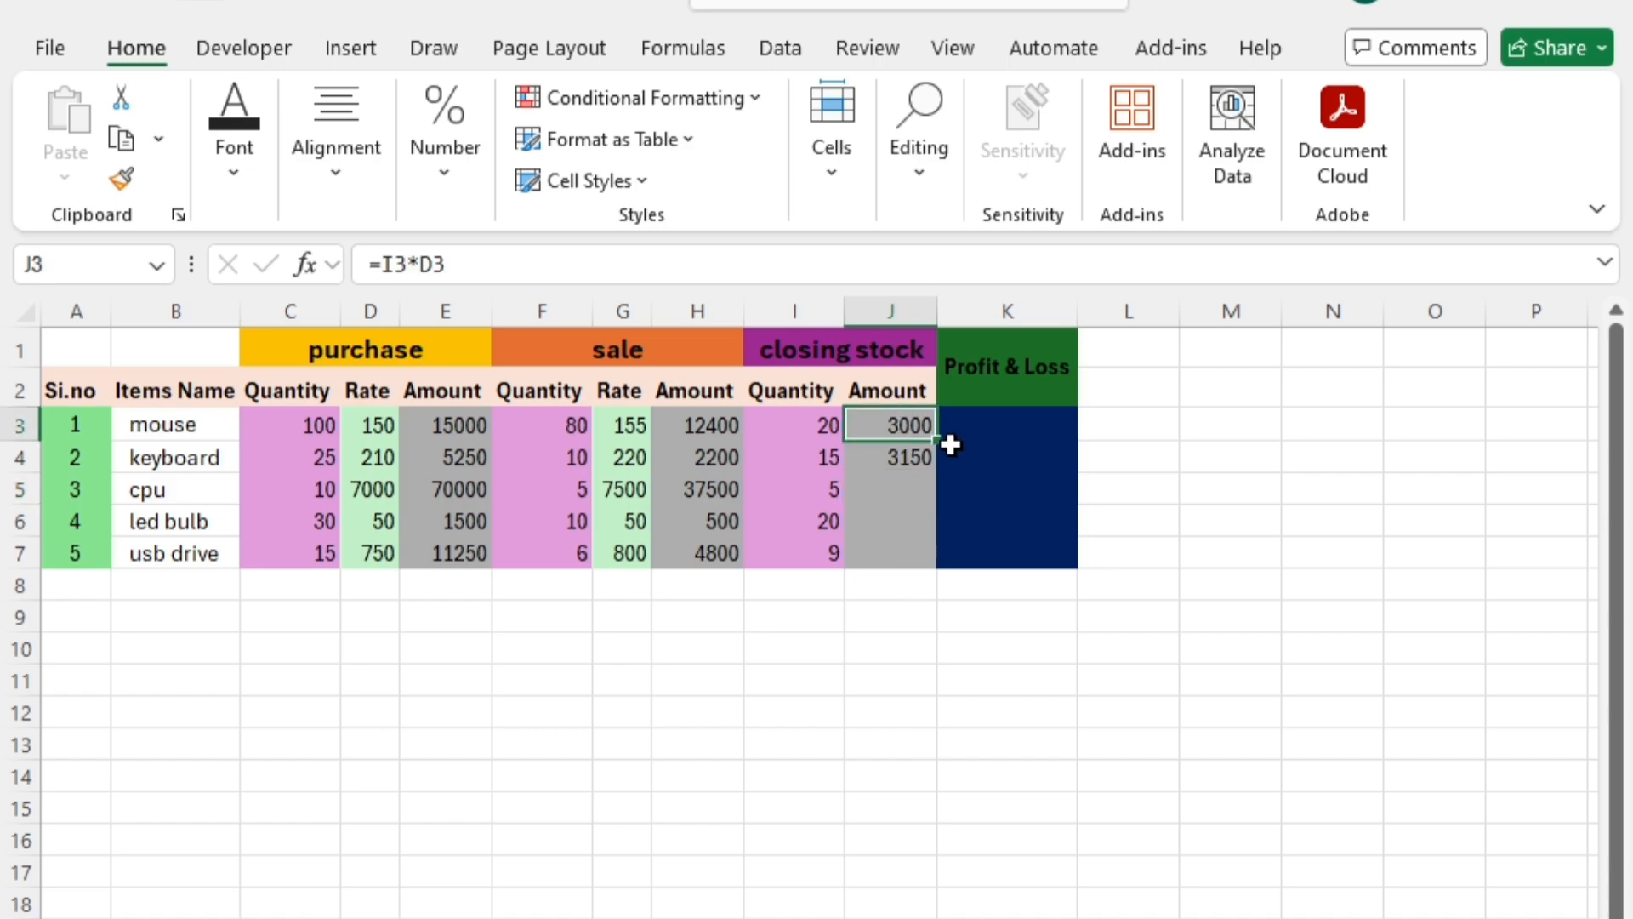
{"action": "left_click_drag", "start_coordinate": [945, 446], "coordinate": [940, 564]}
{"action": "left_click", "coordinate": [959, 559]}
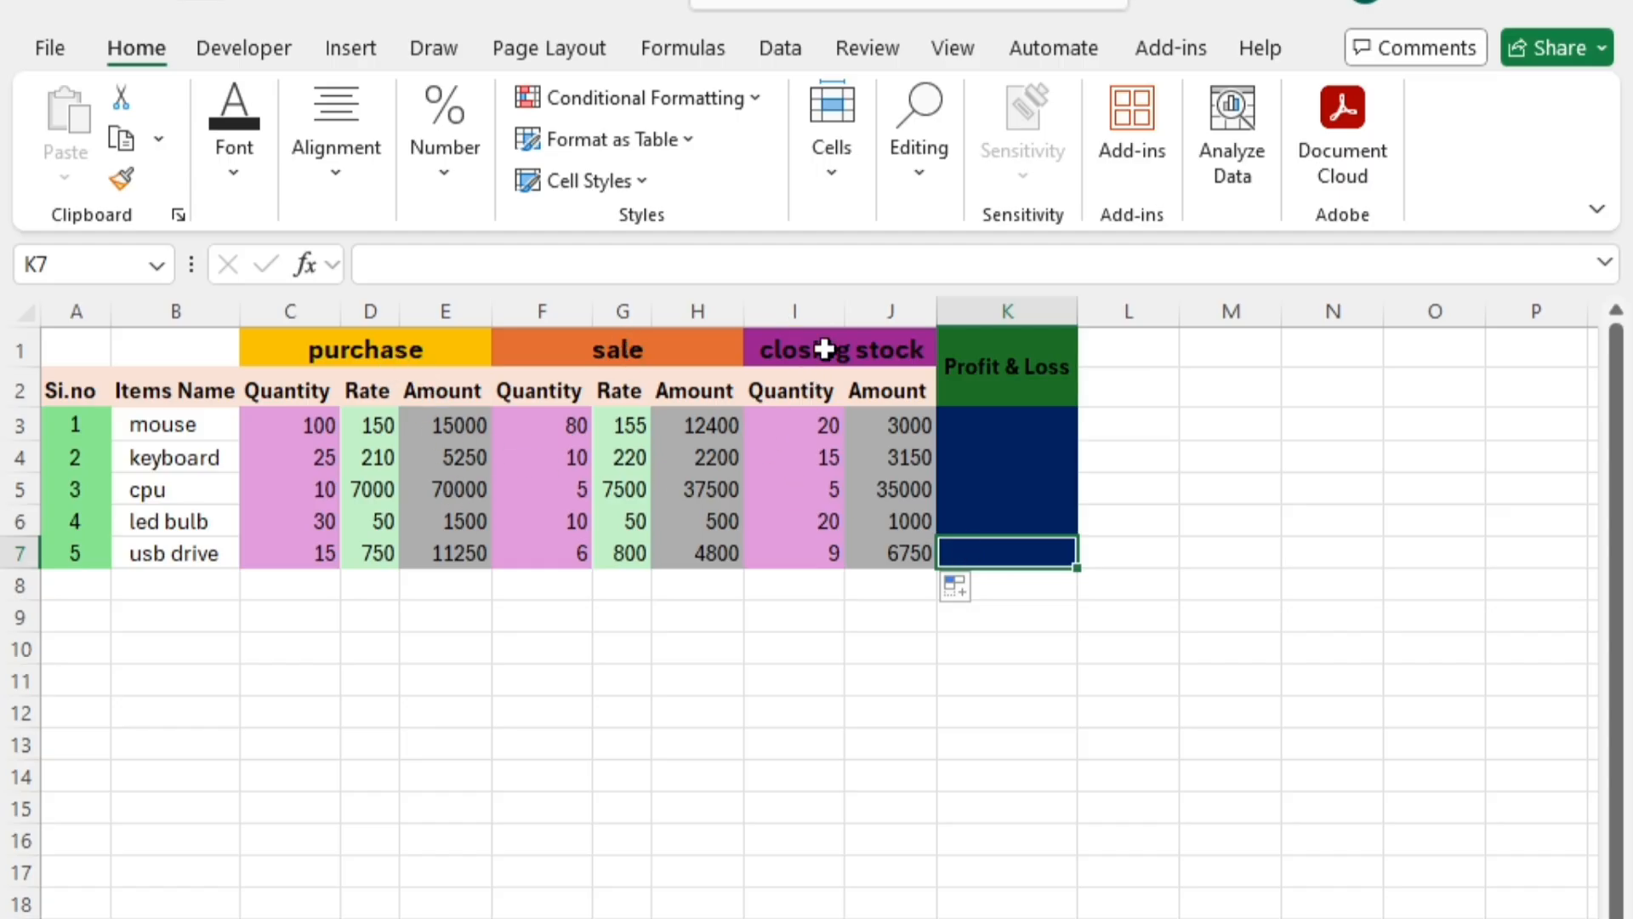
{"action": "left_click", "coordinate": [1039, 452]}
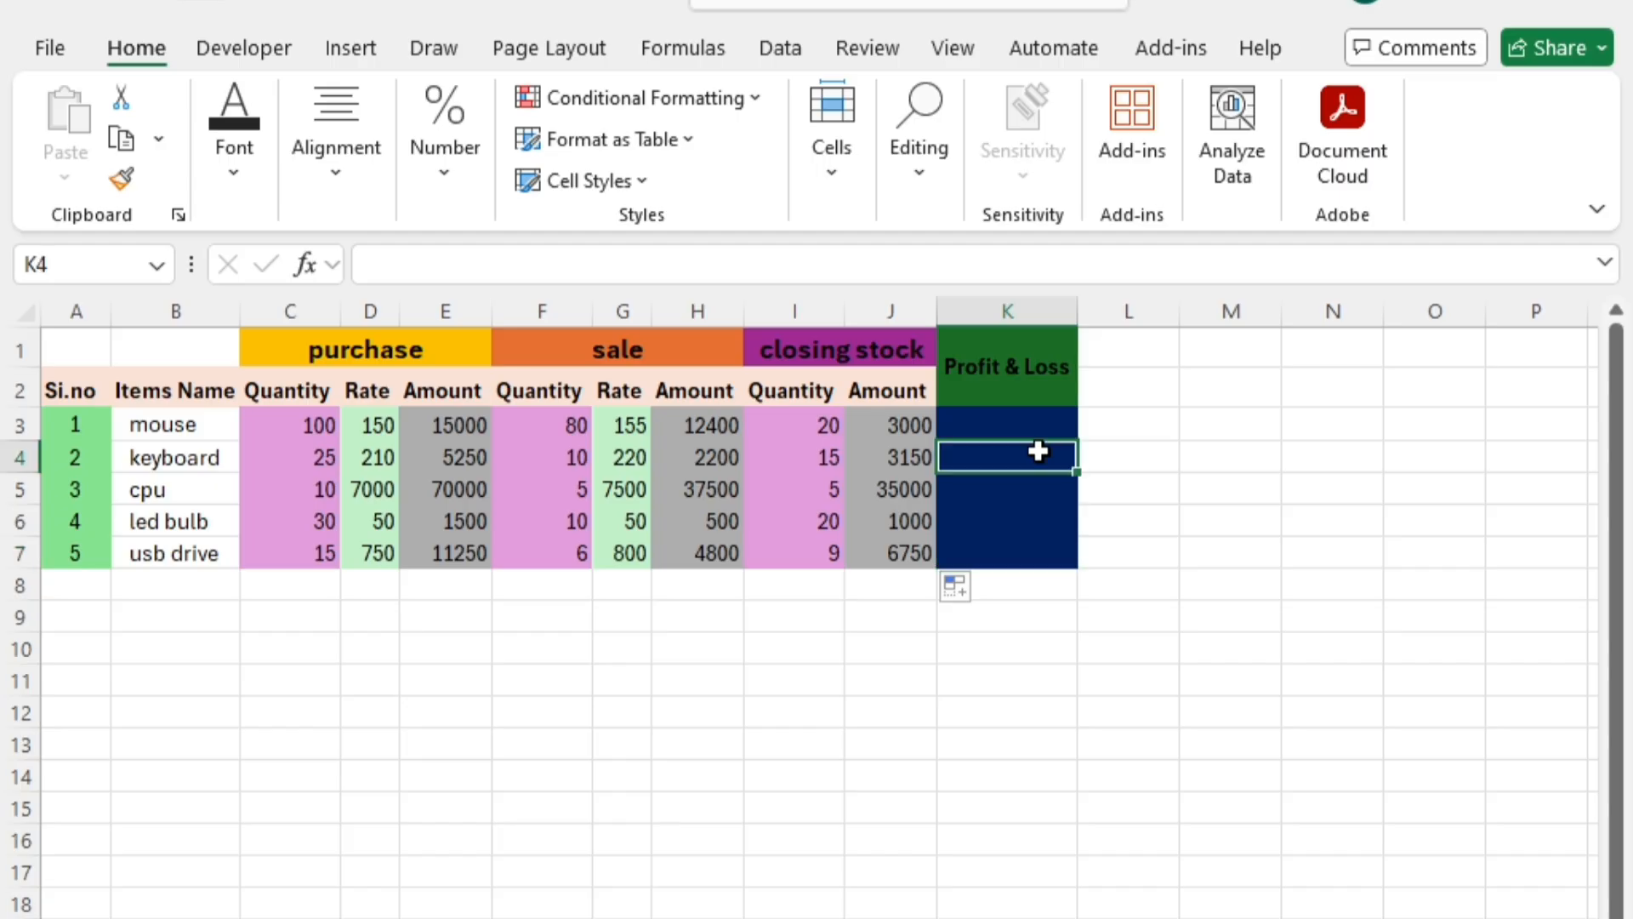
{"action": "left_click", "coordinate": [1044, 515]}
{"action": "left_click", "coordinate": [984, 430]}
{"action": "left_click", "coordinate": [997, 483]}
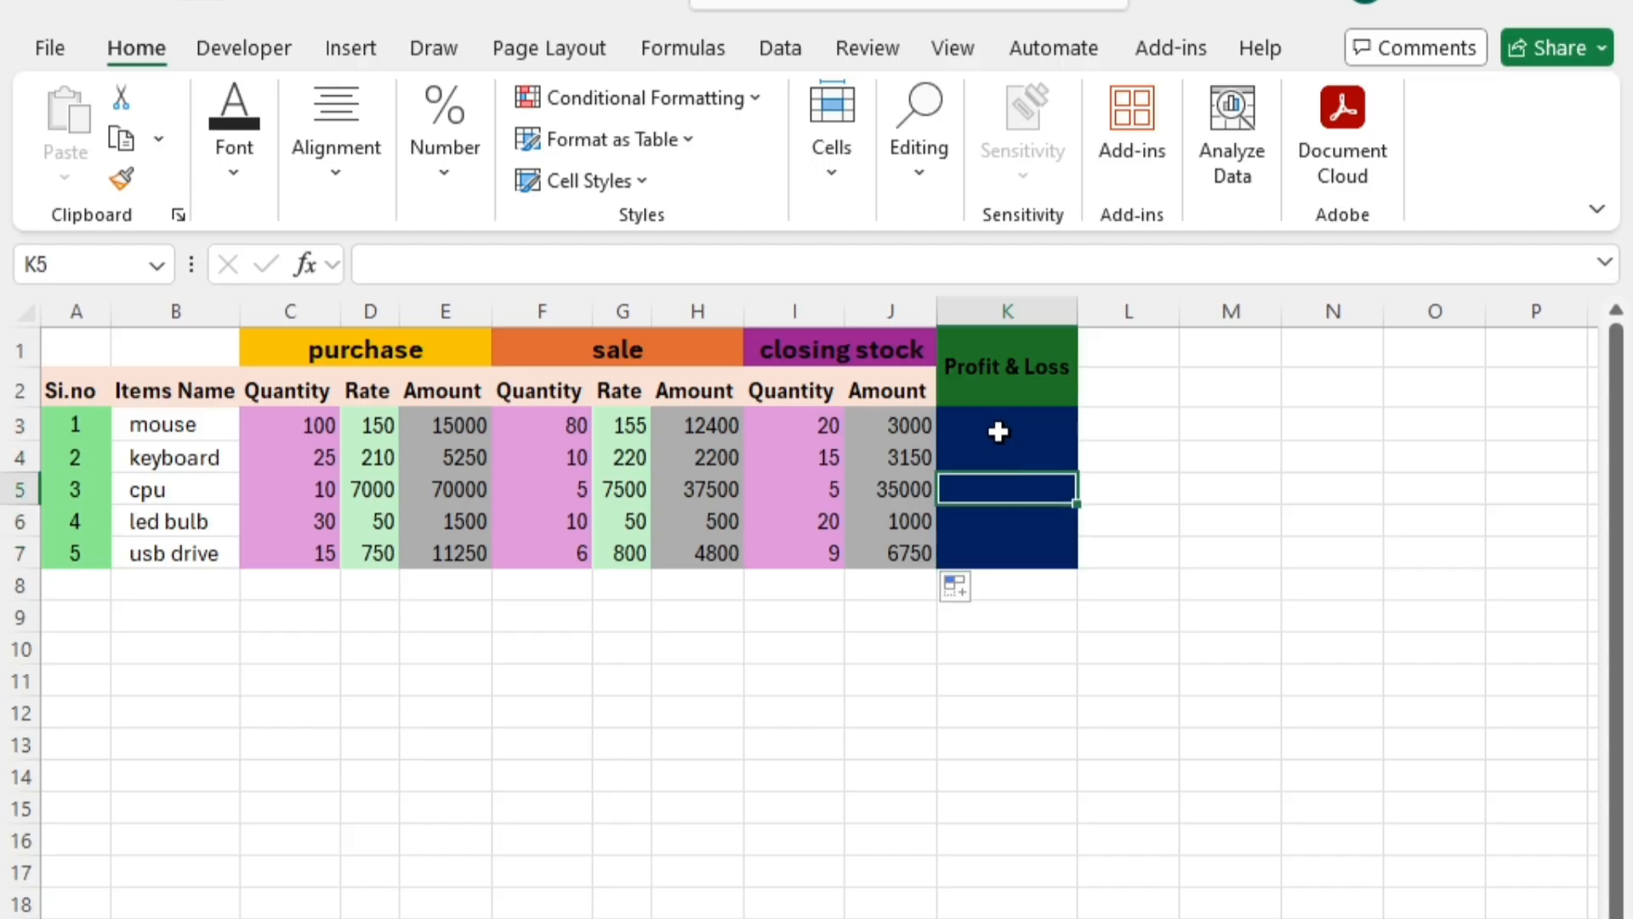
{"action": "left_click", "coordinate": [995, 425]}
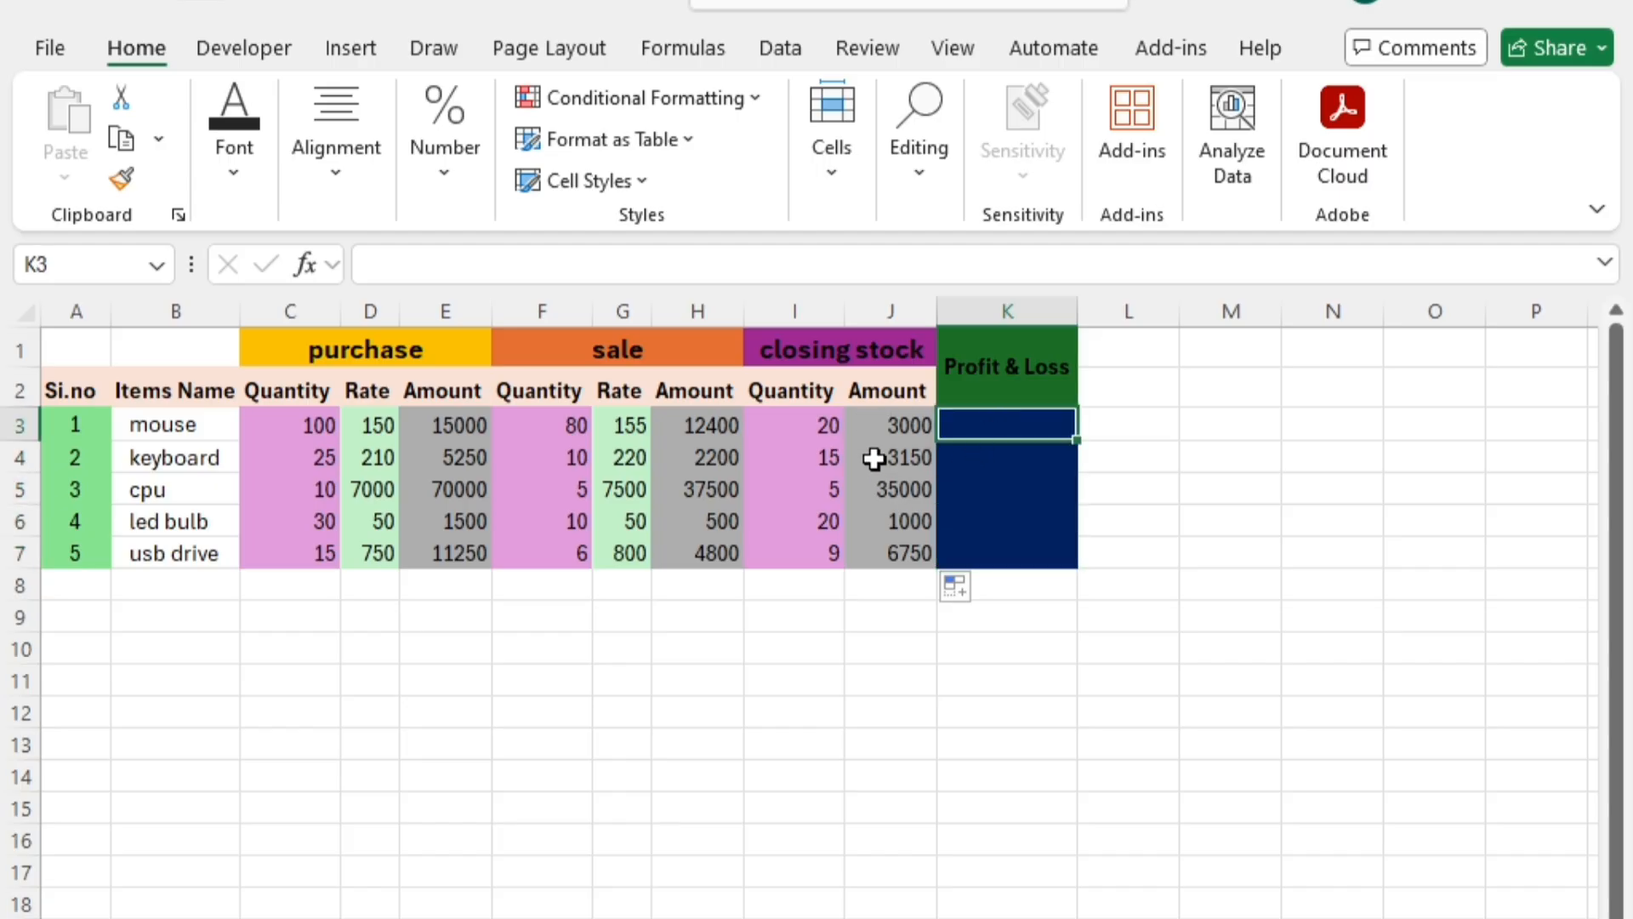
{"action": "left_click", "coordinate": [1008, 510]}
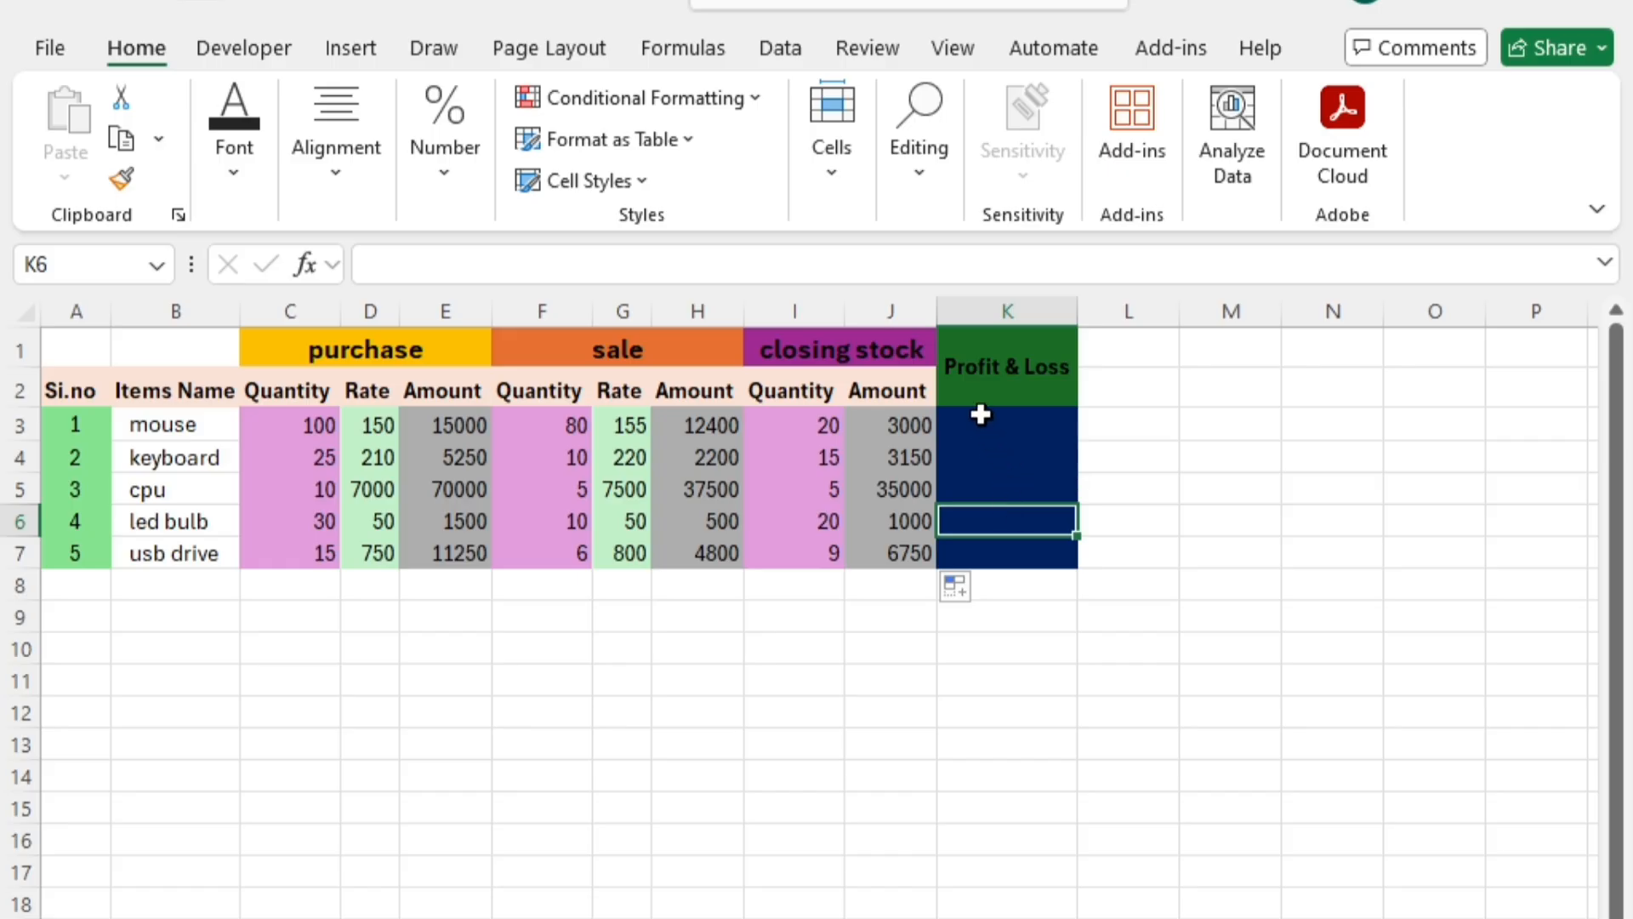
{"action": "left_click", "coordinate": [980, 414]}
{"action": "left_click", "coordinate": [1032, 554]}
{"action": "left_click", "coordinate": [992, 438]}
{"action": "left_click", "coordinate": [994, 494]}
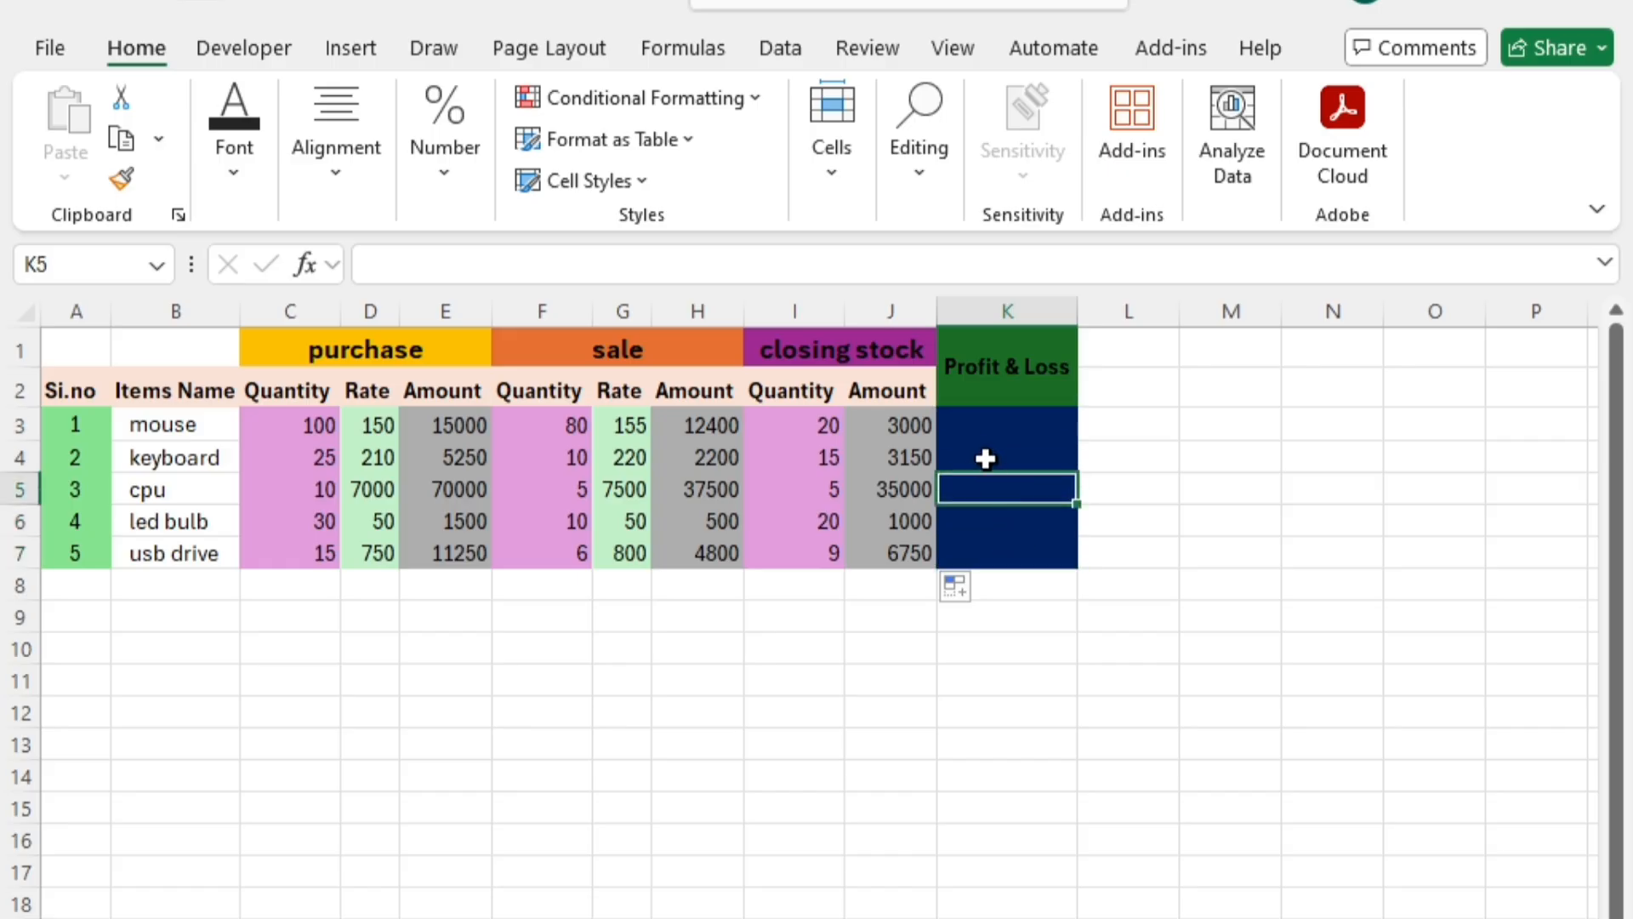
{"action": "left_click", "coordinate": [975, 431]}
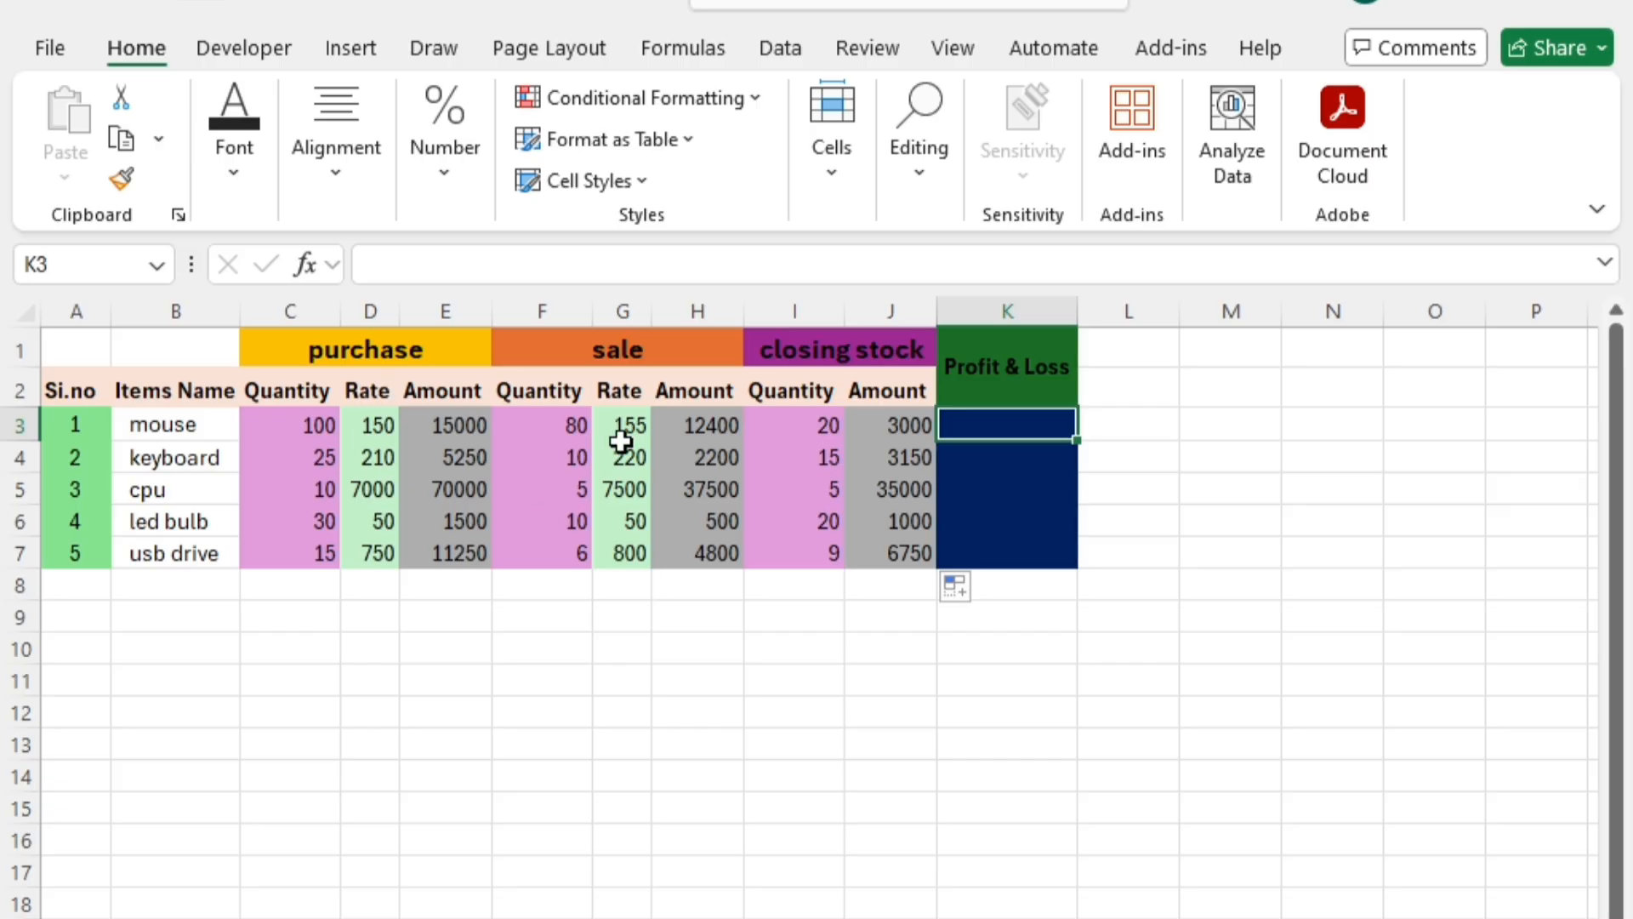
{"action": "left_click", "coordinate": [1025, 481]}
{"action": "left_click", "coordinate": [1012, 432]}
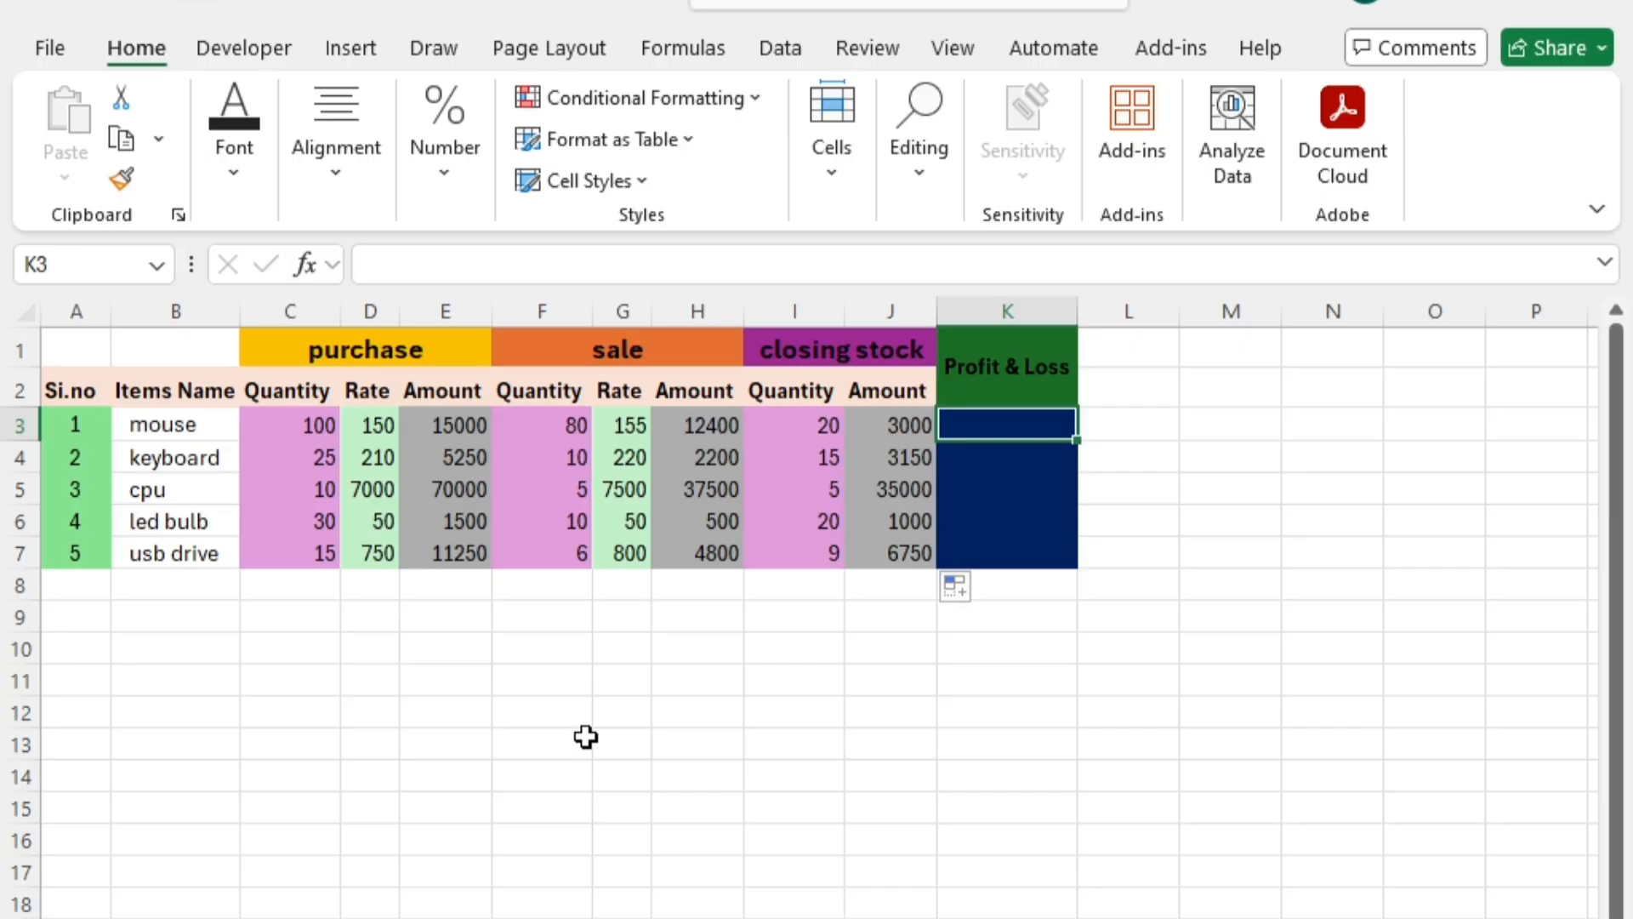
{"action": "left_click", "coordinate": [536, 748]}
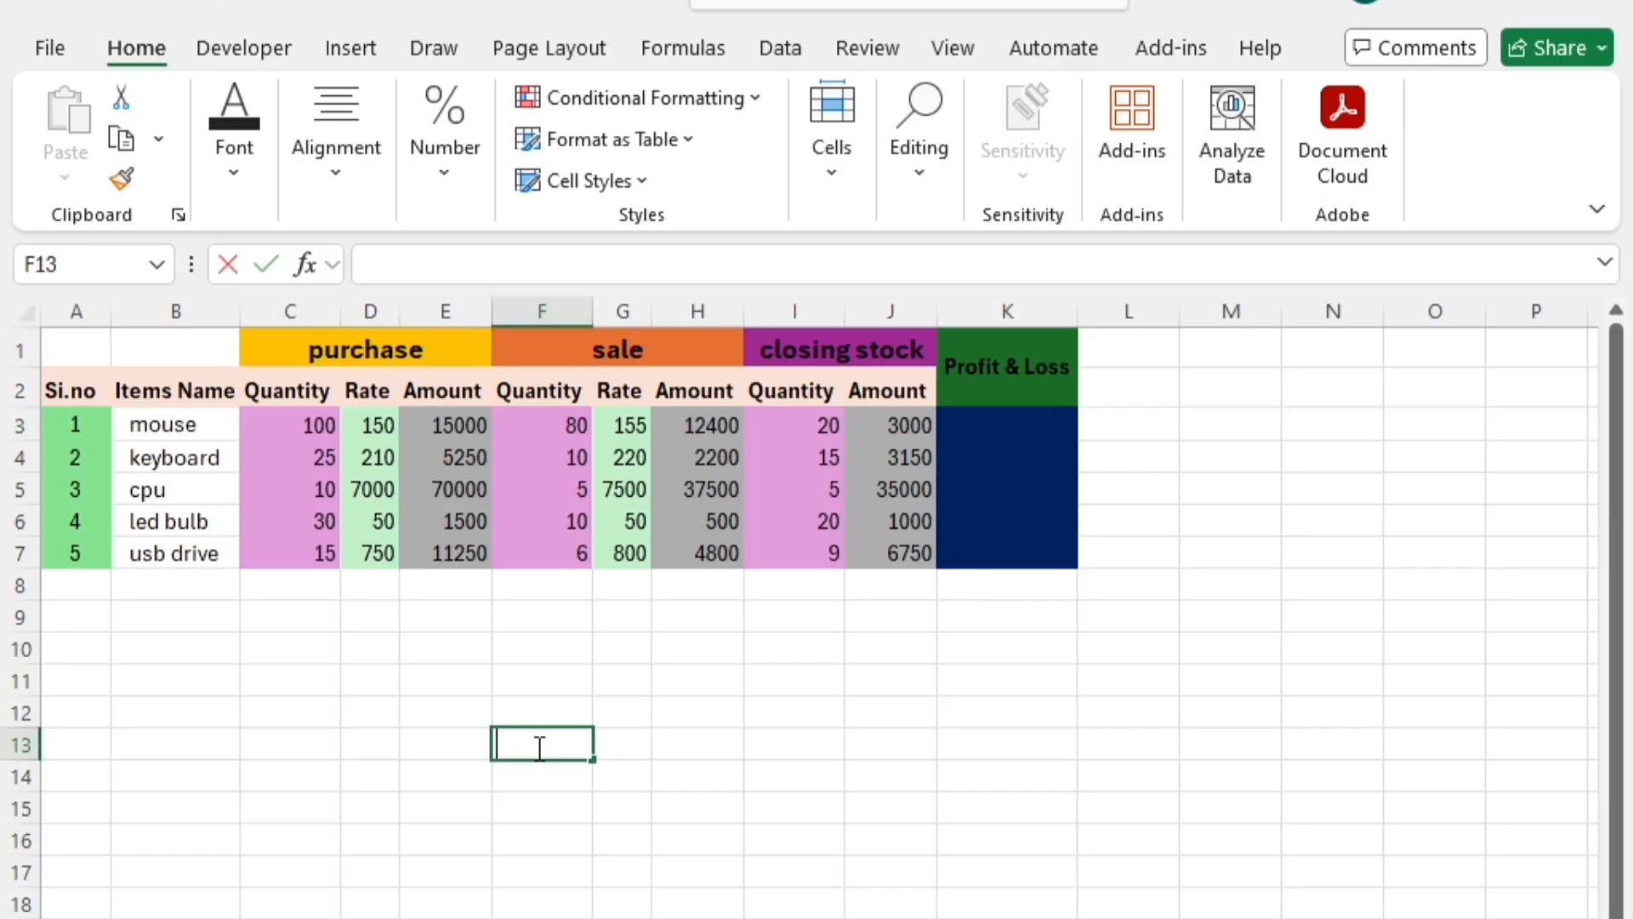
{"action": "type", "text": "="}
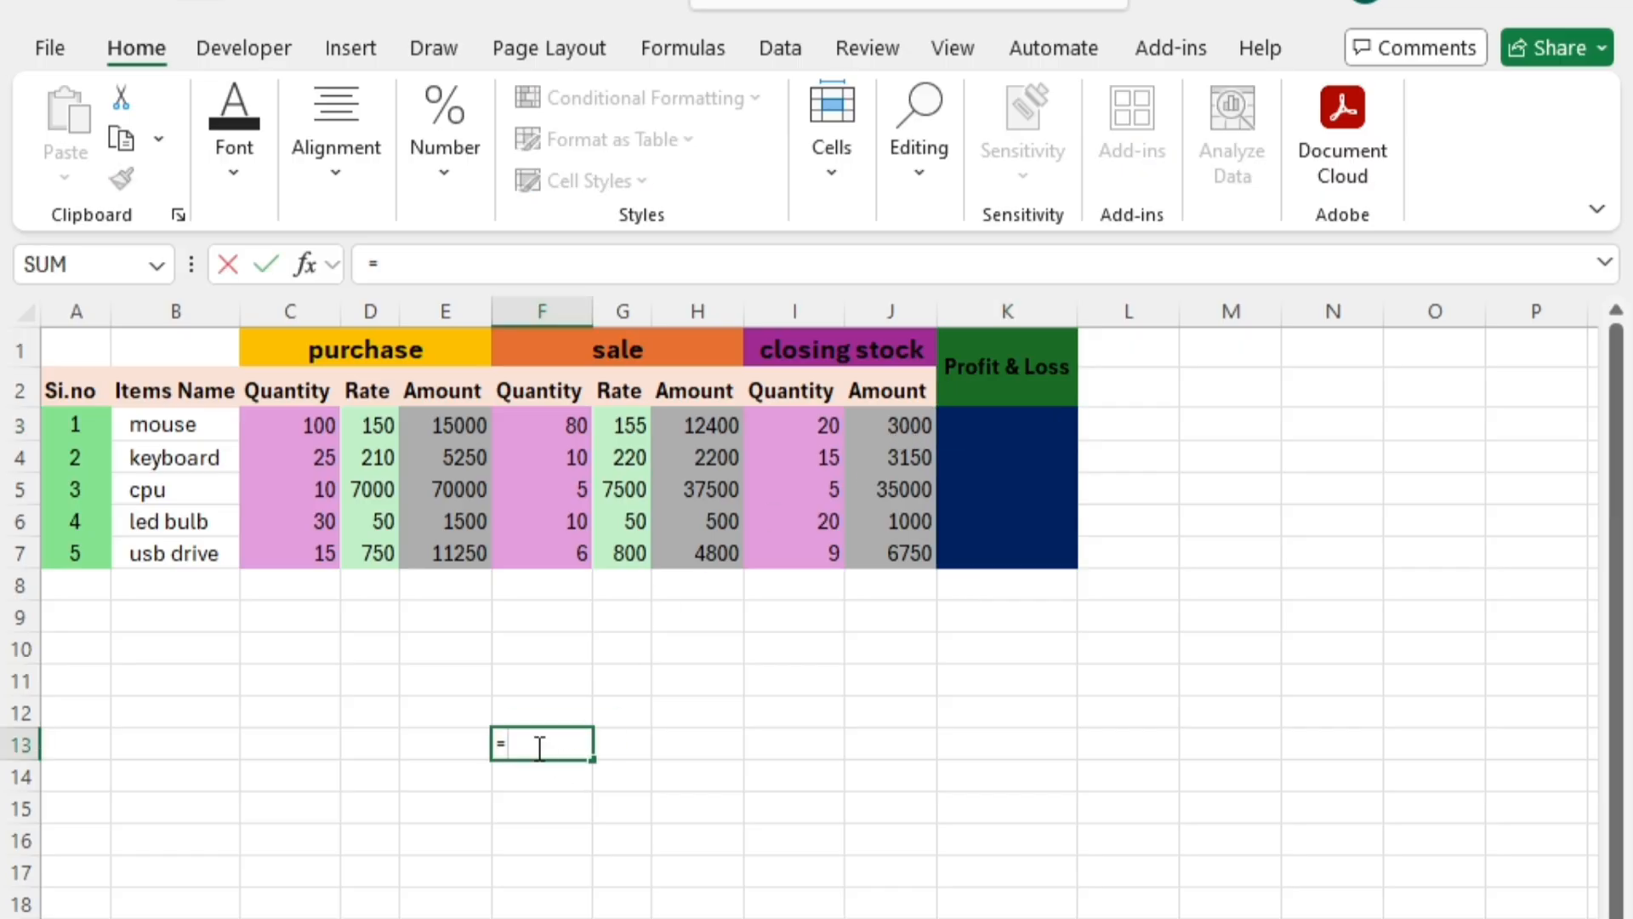
{"action": "left_click", "coordinate": [447, 422]}
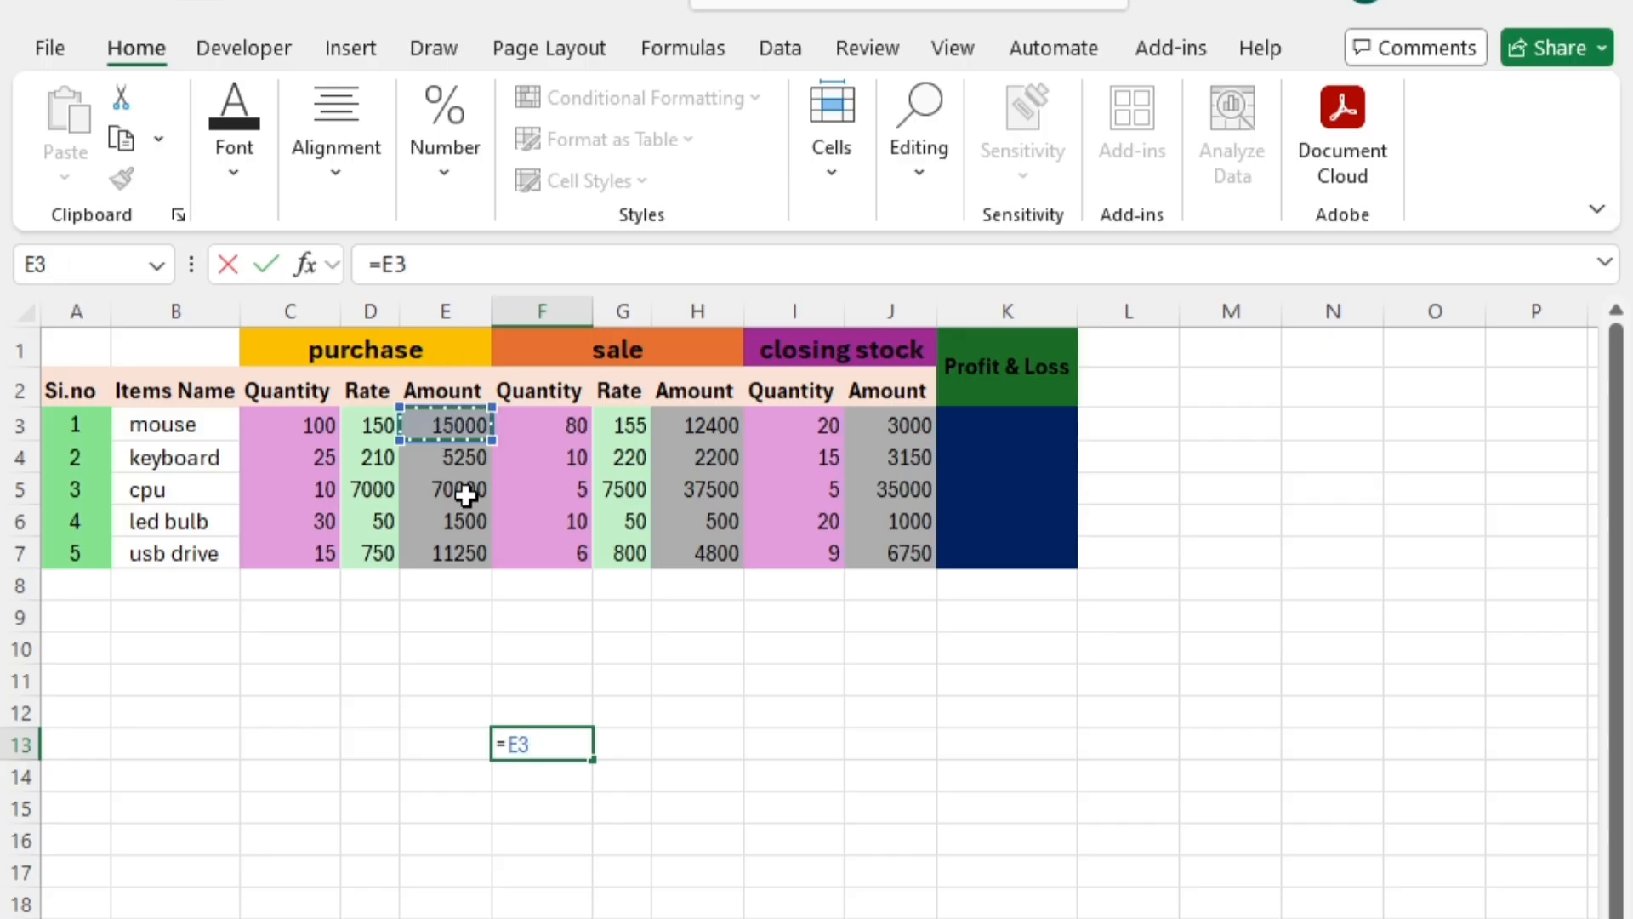
{"action": "key", "text": "F2"}
{"action": "key", "text": "BackSpace"}
{"action": "key", "text": "BackSpace"}
Enter the mouse's purchase amount, 15000, as a plain number in F13 below the table
{"action": "type", "text": "1"}
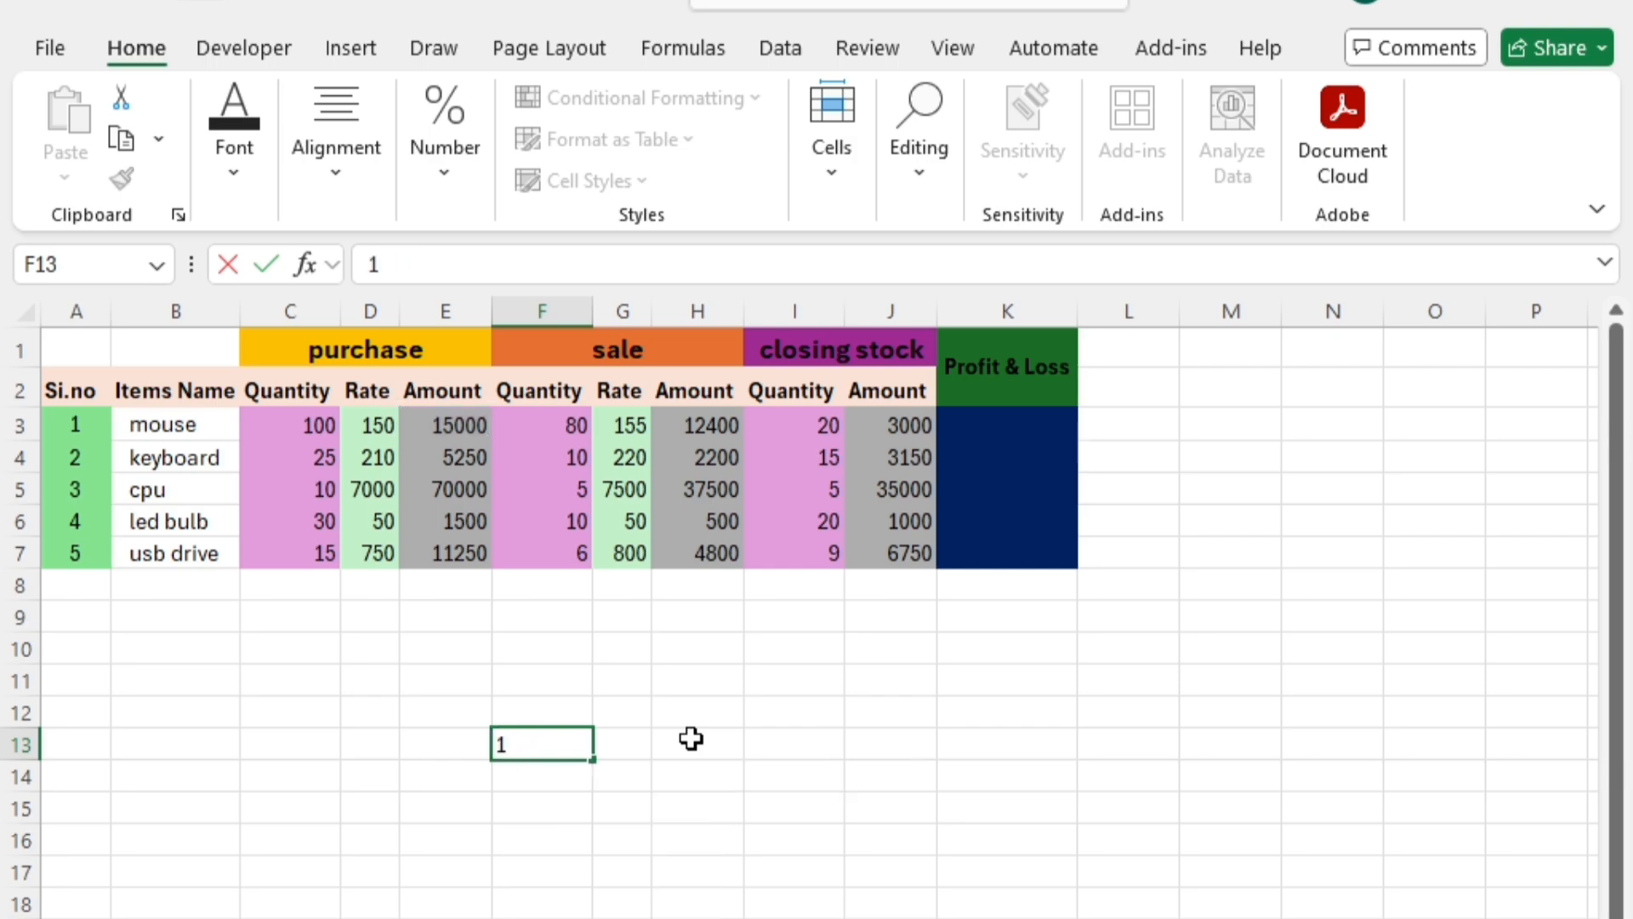
{"action": "type", "text": "5000"}
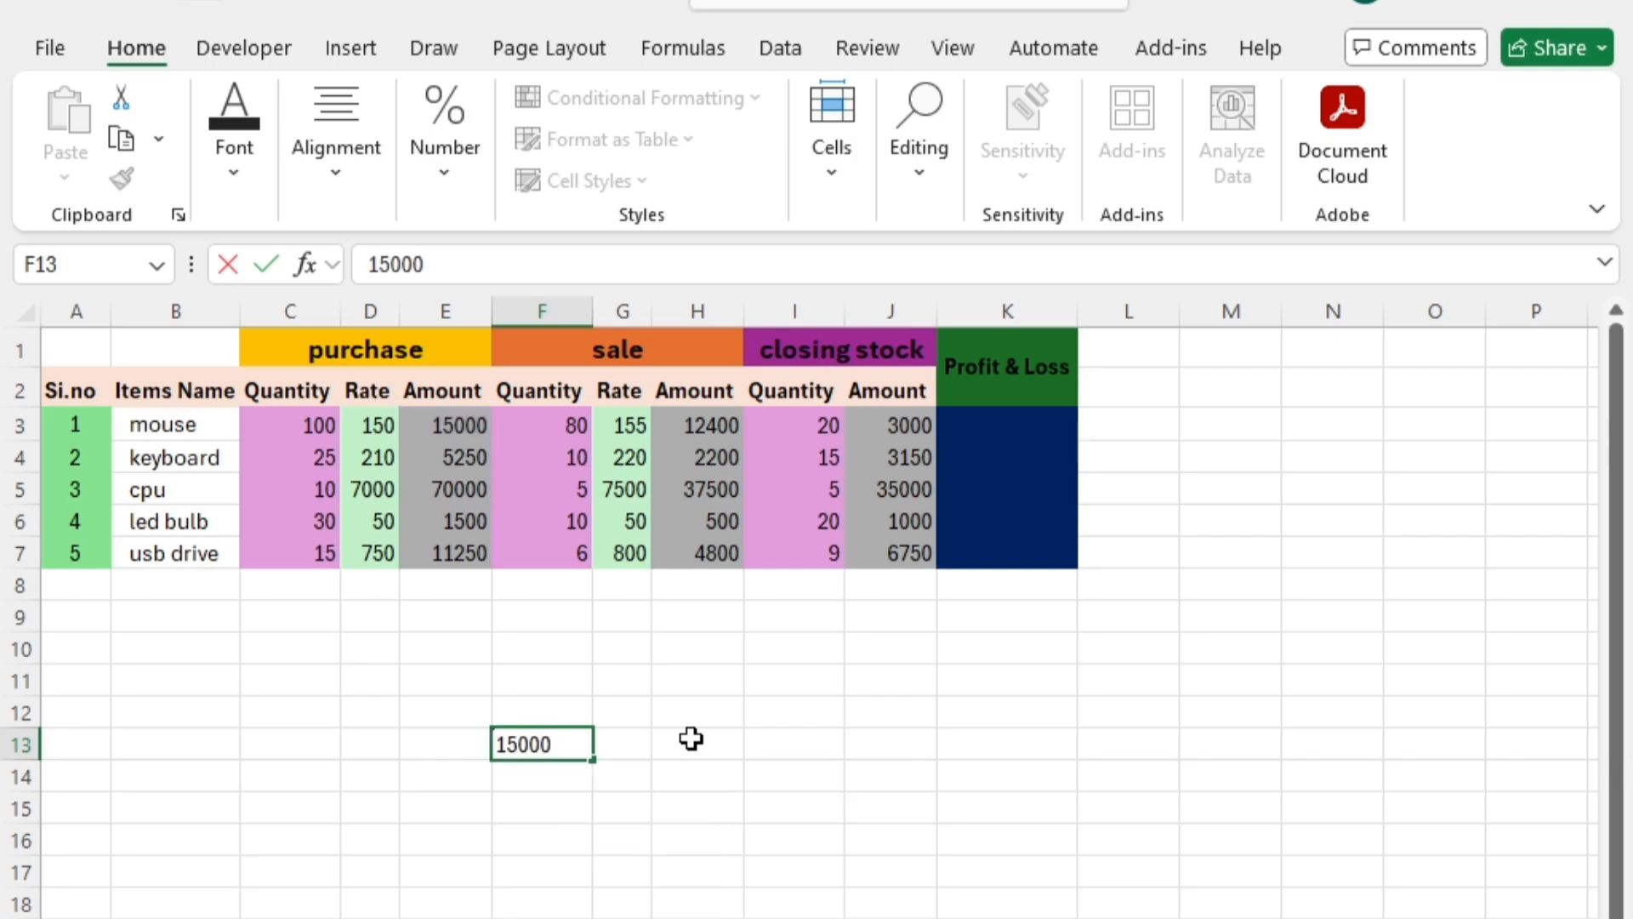
{"action": "key", "text": "Return"}
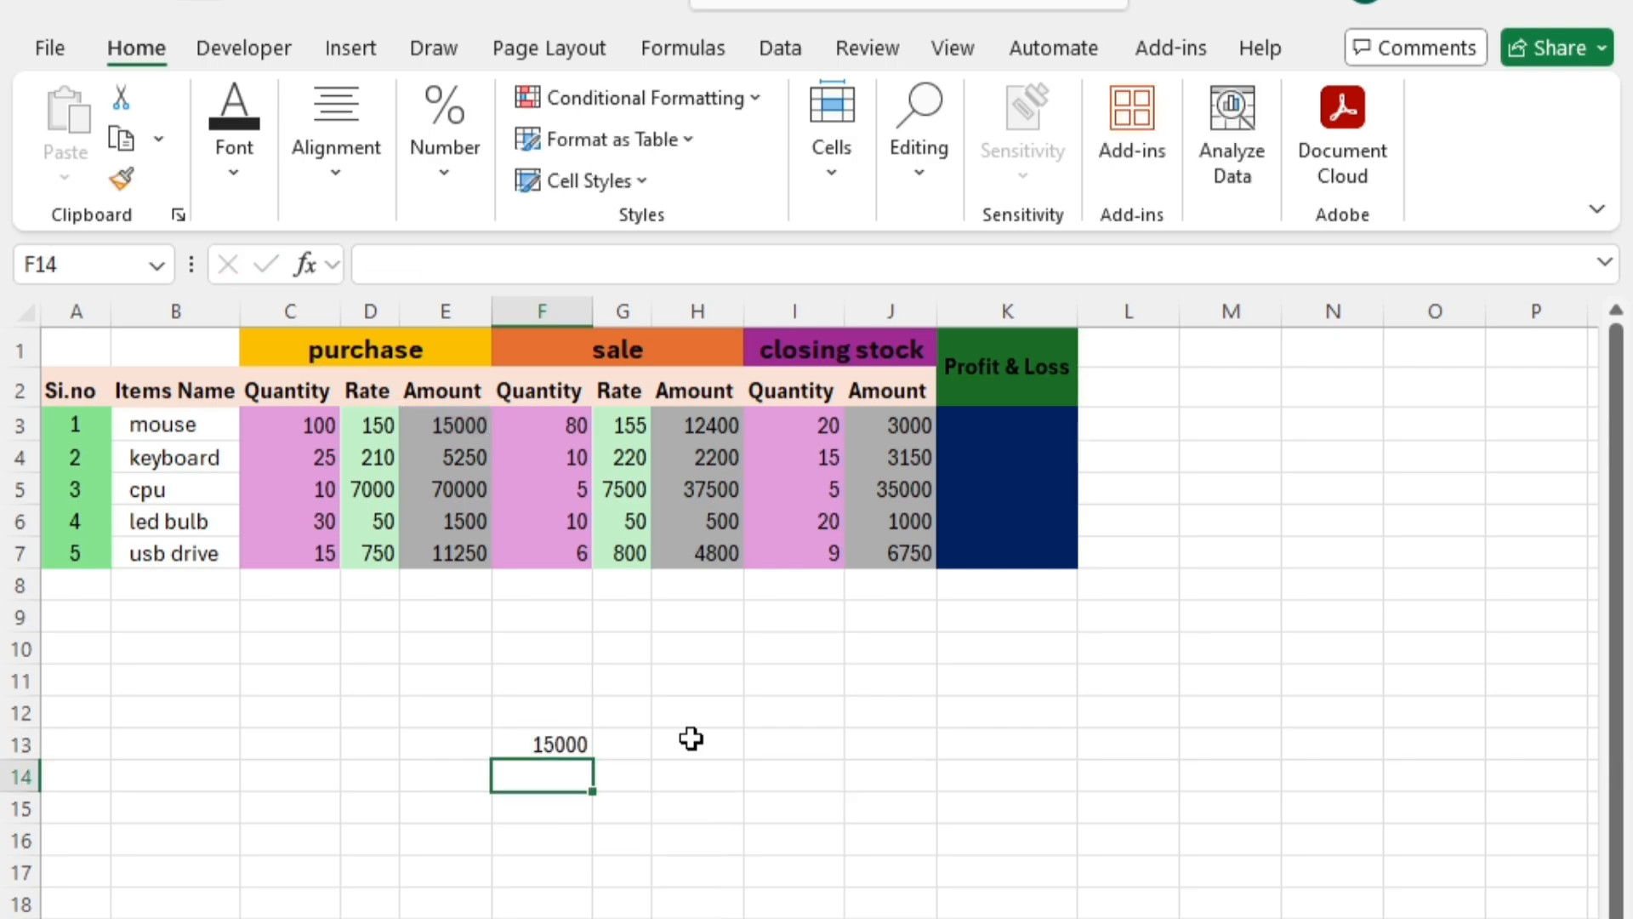
Enter the mouse's sale amount 12400 in H13 and its closing stock amount 3000 in H14
{"action": "left_click", "coordinate": [713, 423]}
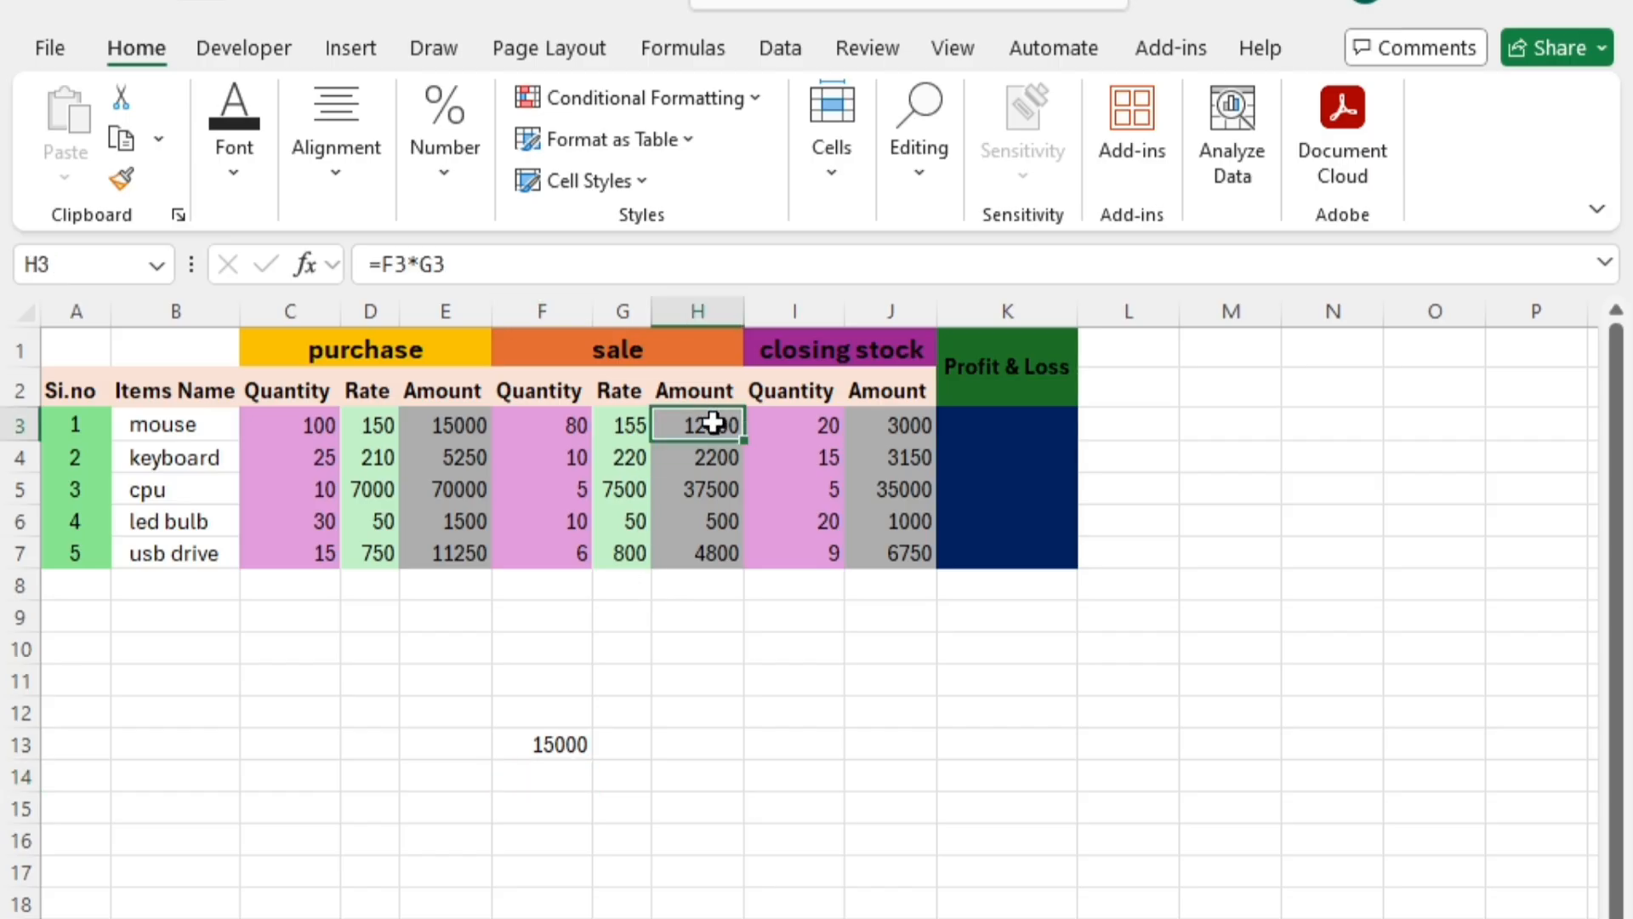
{"action": "left_click", "coordinate": [724, 753]}
{"action": "type", "text": "12"}
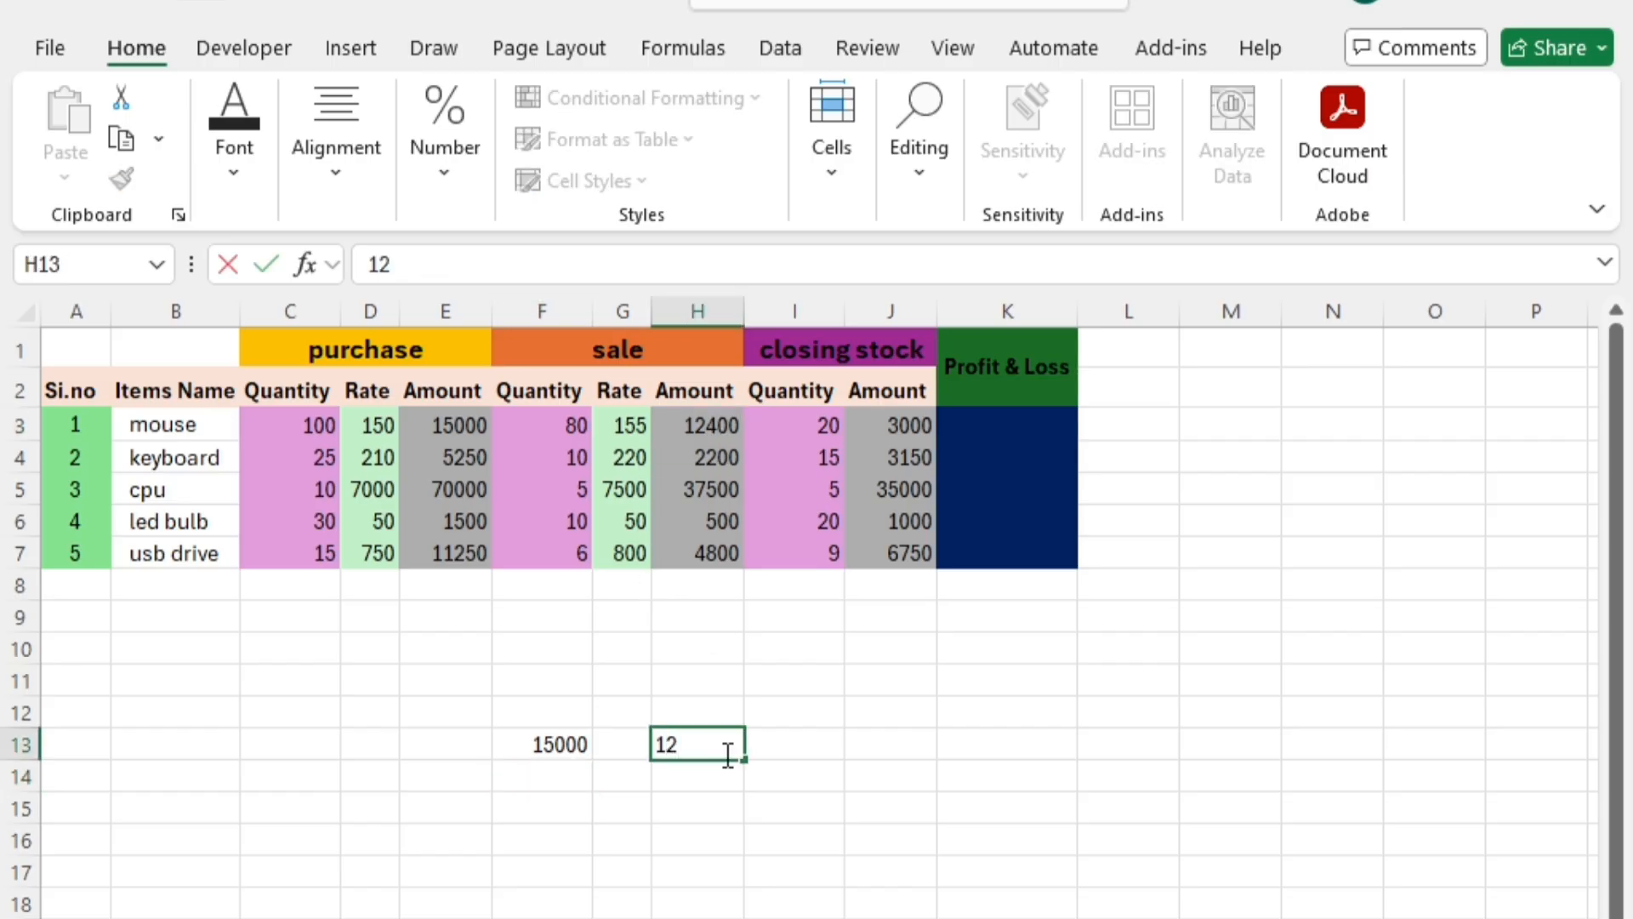
{"action": "type", "text": "400"}
{"action": "key", "text": "Return"}
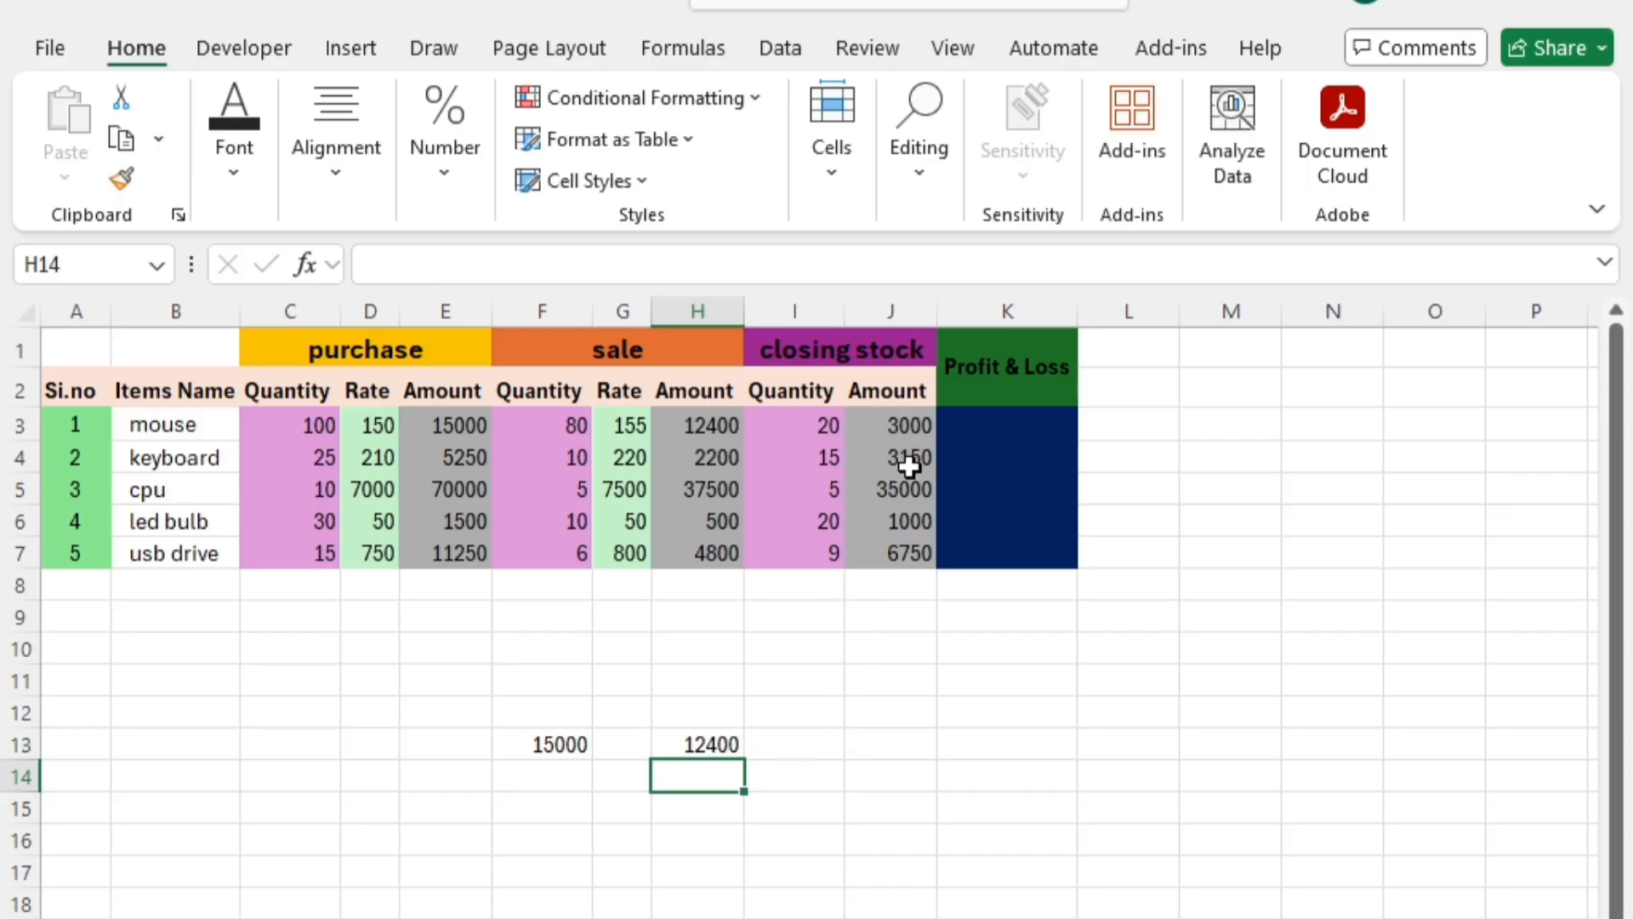
{"action": "type", "text": "30"}
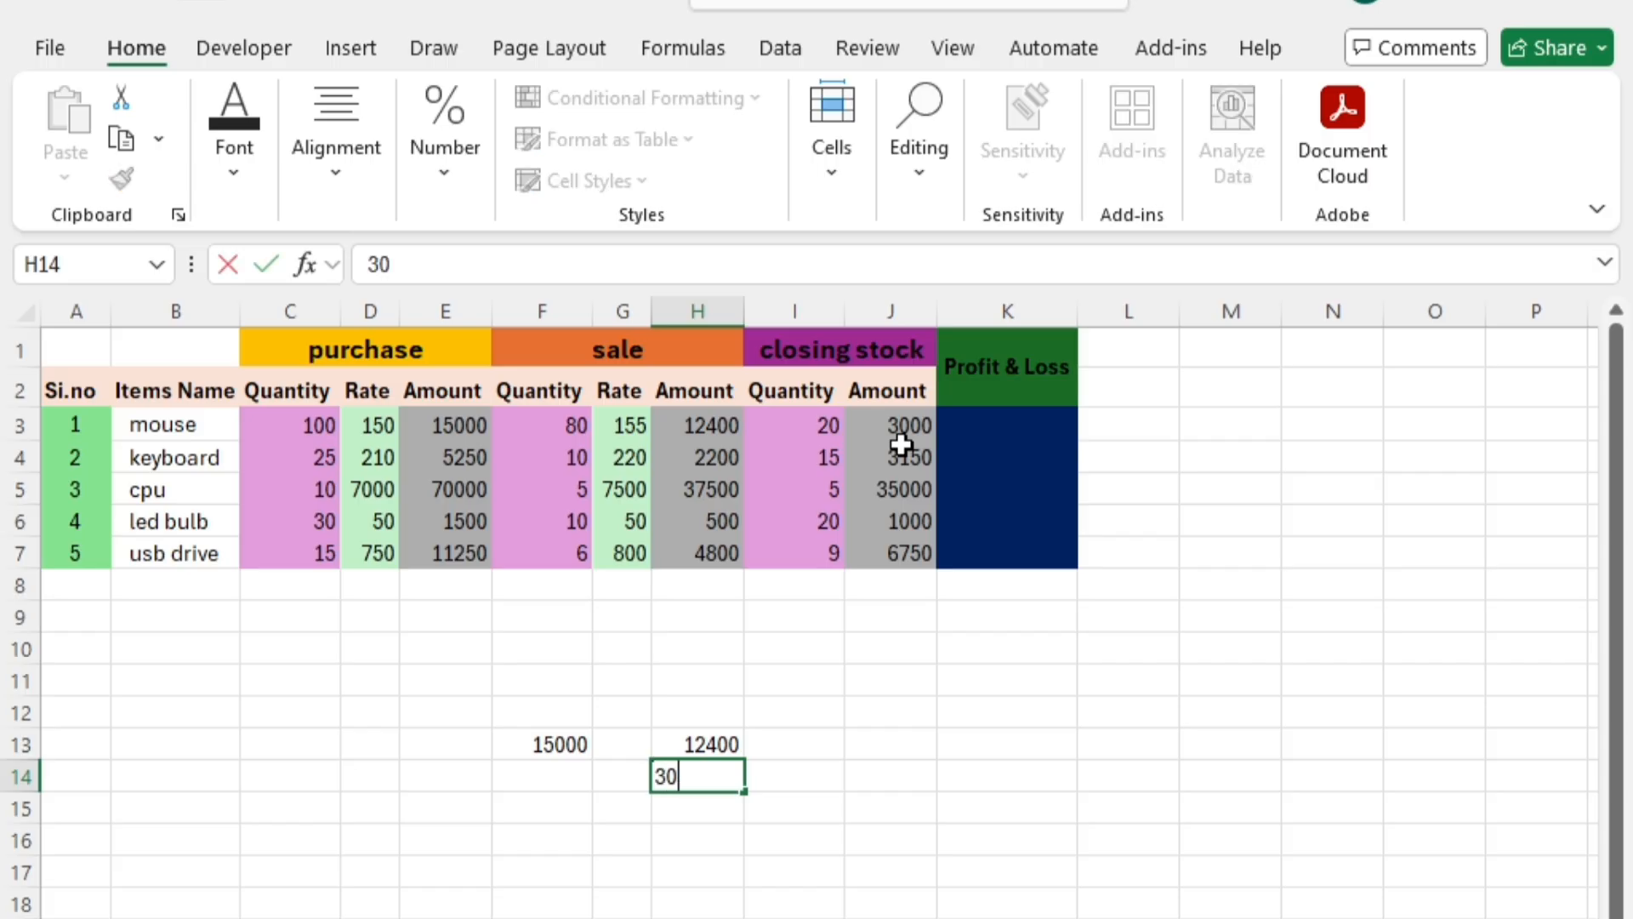
{"action": "type", "text": "00"}
{"action": "key", "text": "Return"}
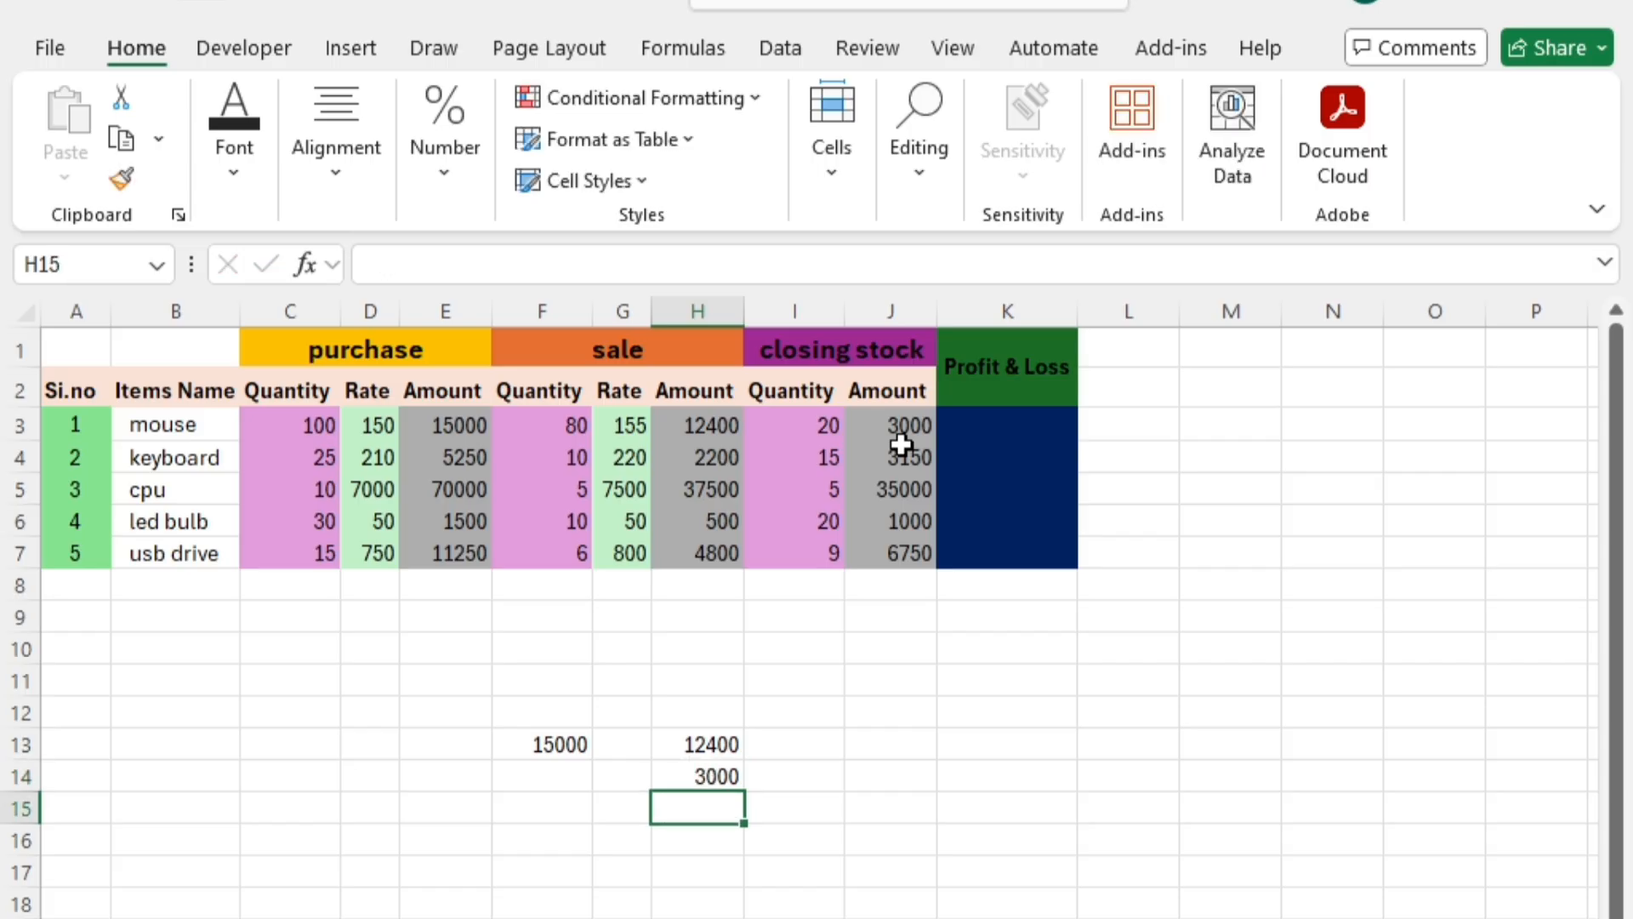
Enter =H13+H14 in H15 to add the mouse's sale amount and closing stock amount
{"action": "left_click", "coordinate": [713, 749]}
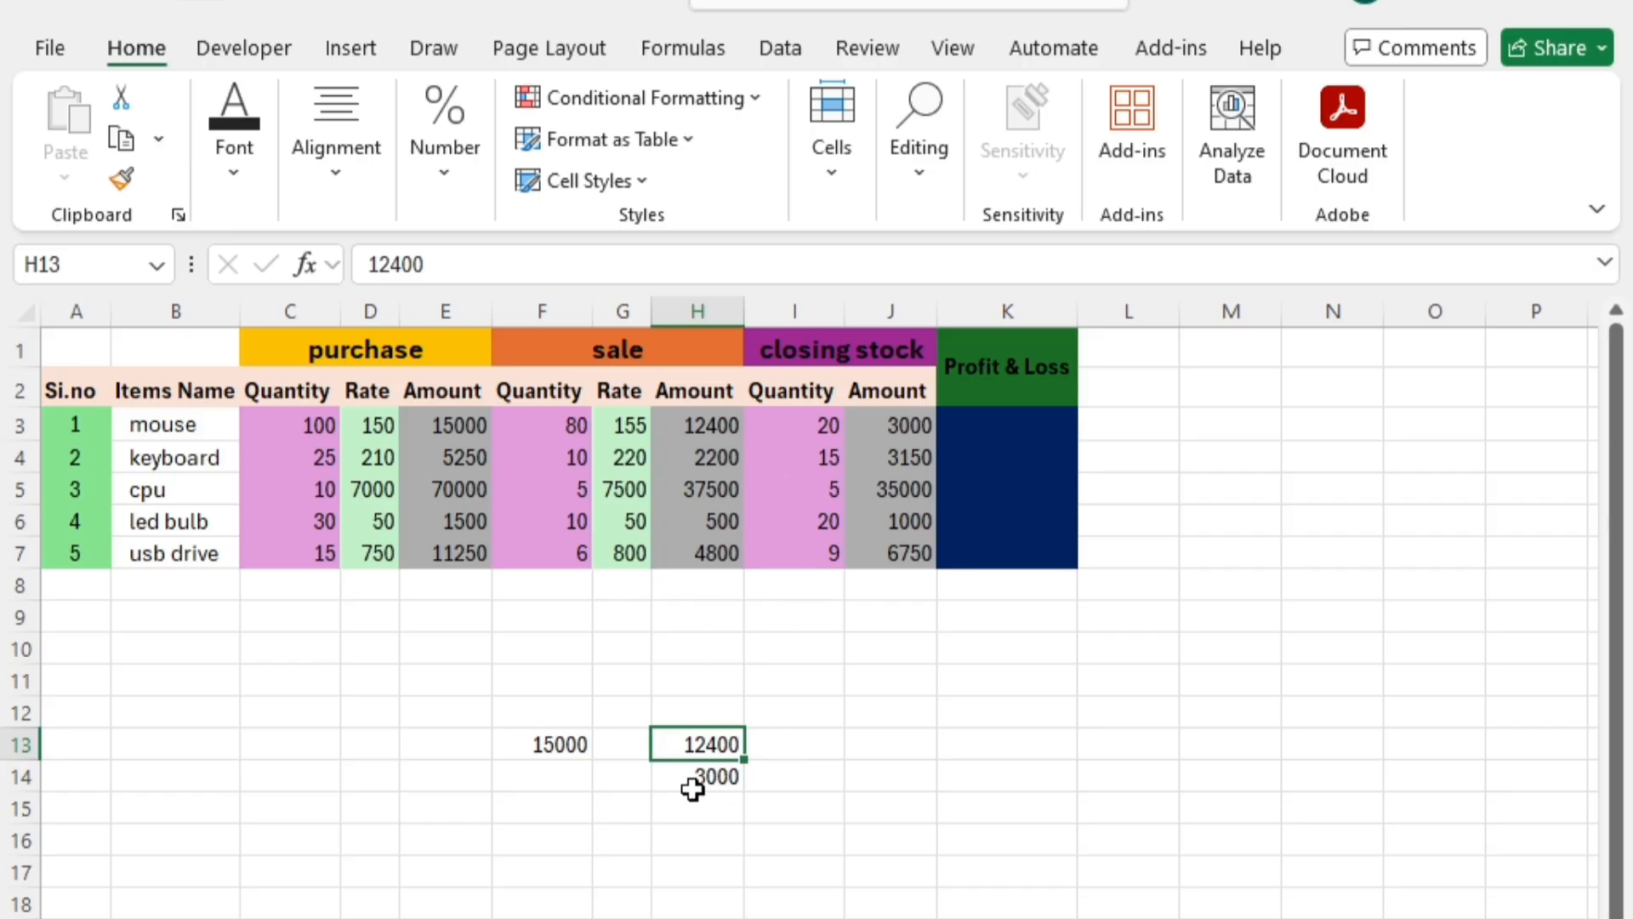
{"action": "left_click", "coordinate": [721, 812]}
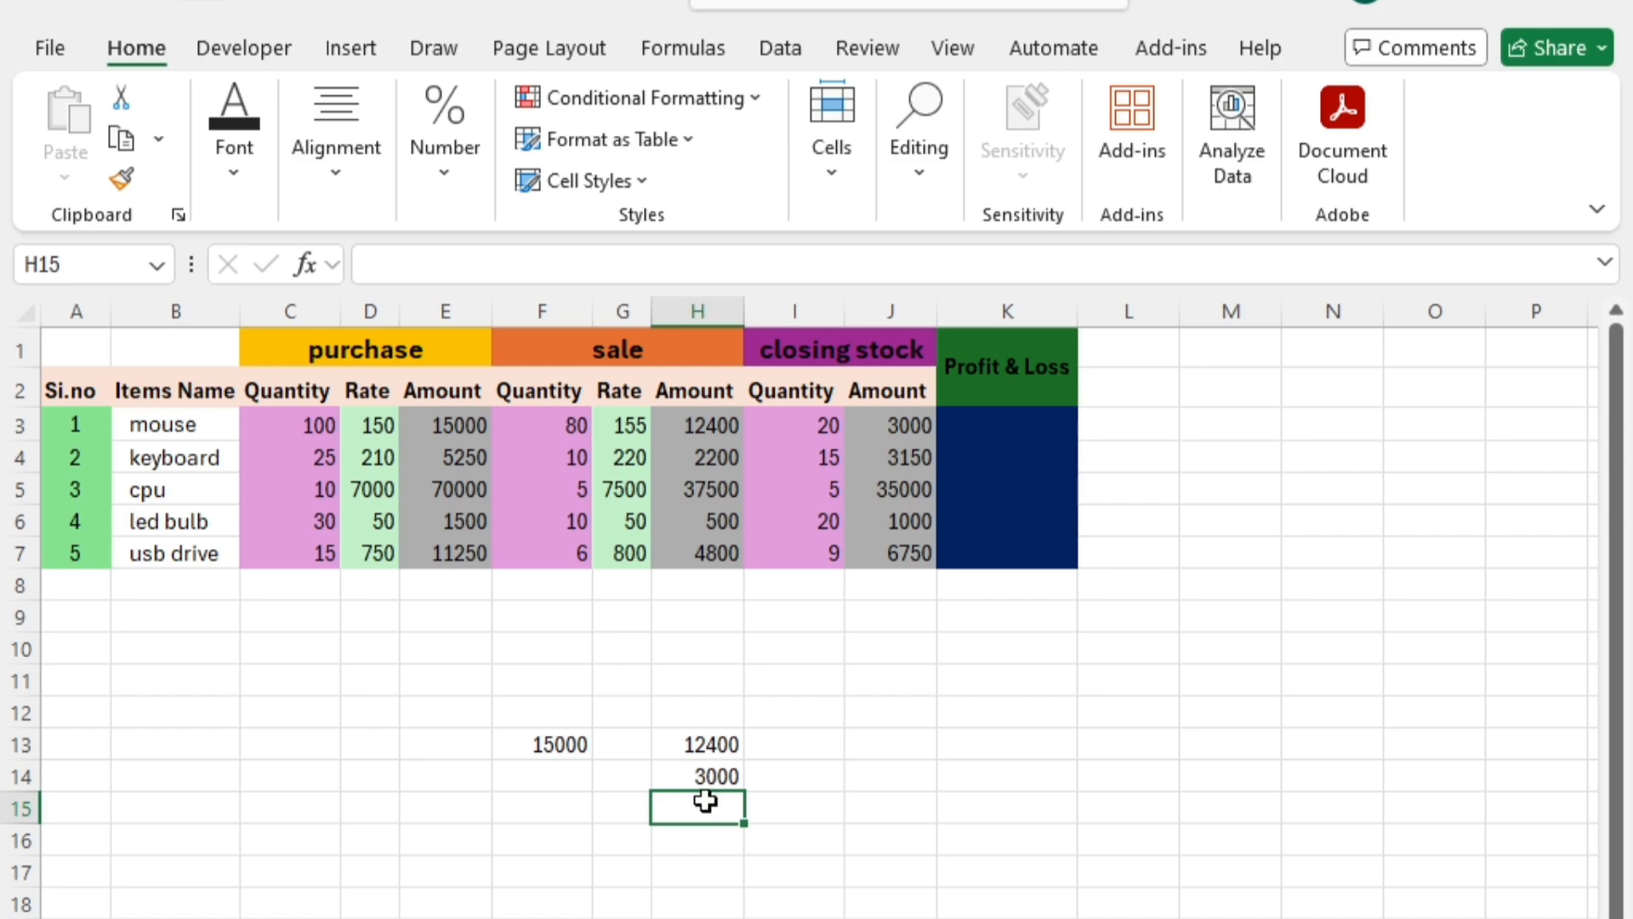
{"action": "type", "text": "="}
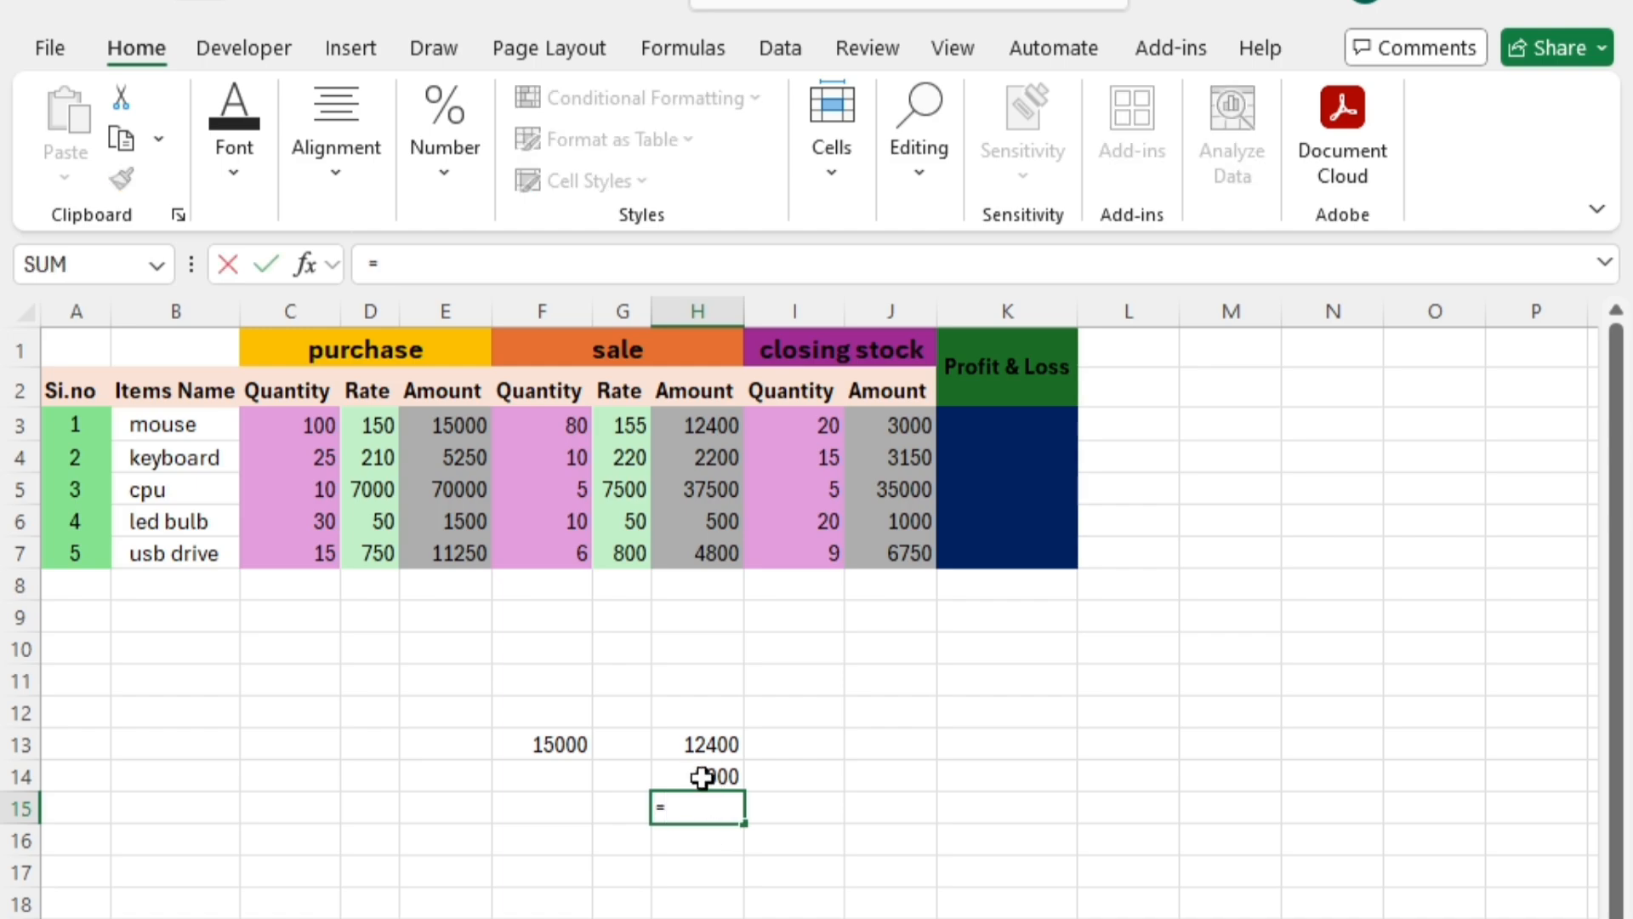
{"action": "left_click", "coordinate": [693, 746]}
{"action": "type", "text": "+"}
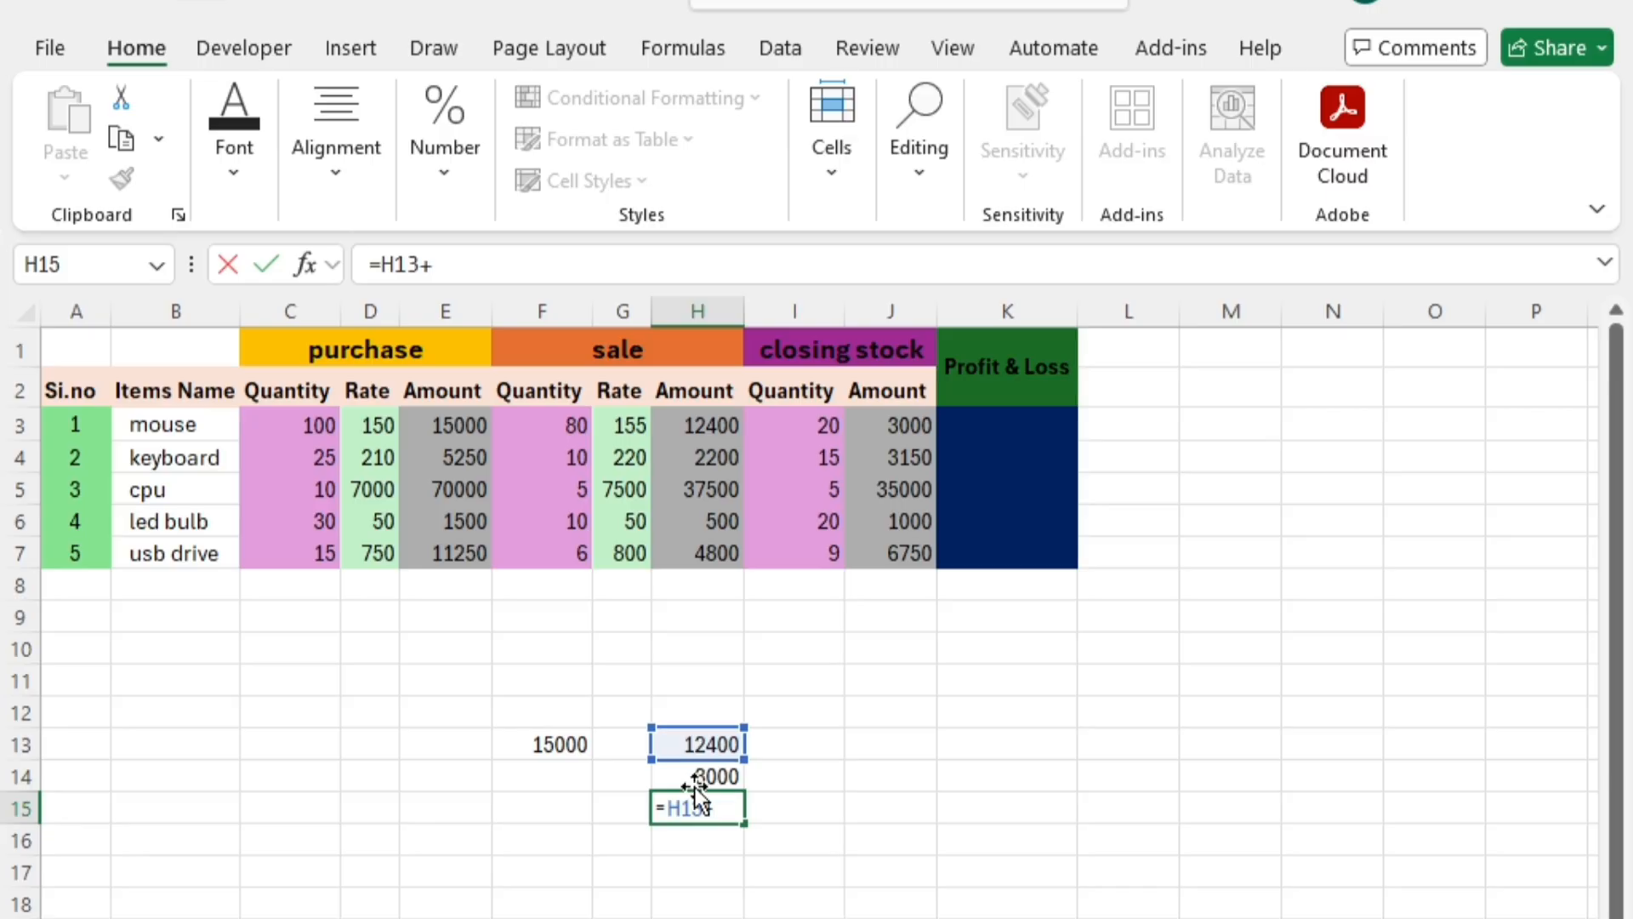
{"action": "left_click", "coordinate": [694, 778]}
{"action": "key", "text": "Return"}
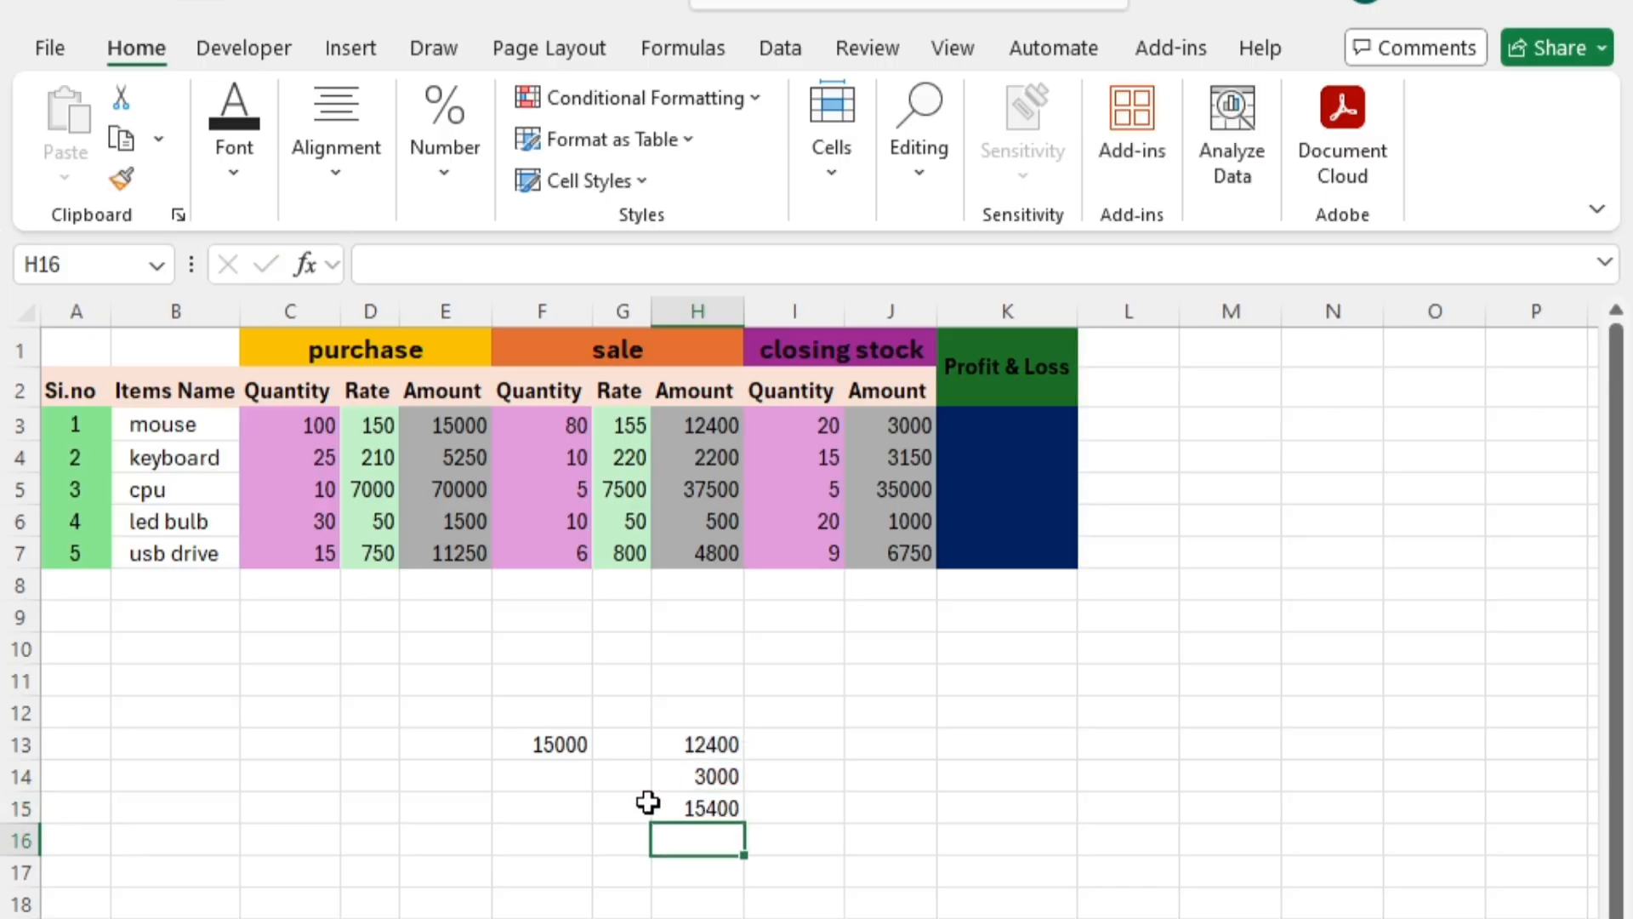
{"action": "left_click", "coordinate": [565, 745]}
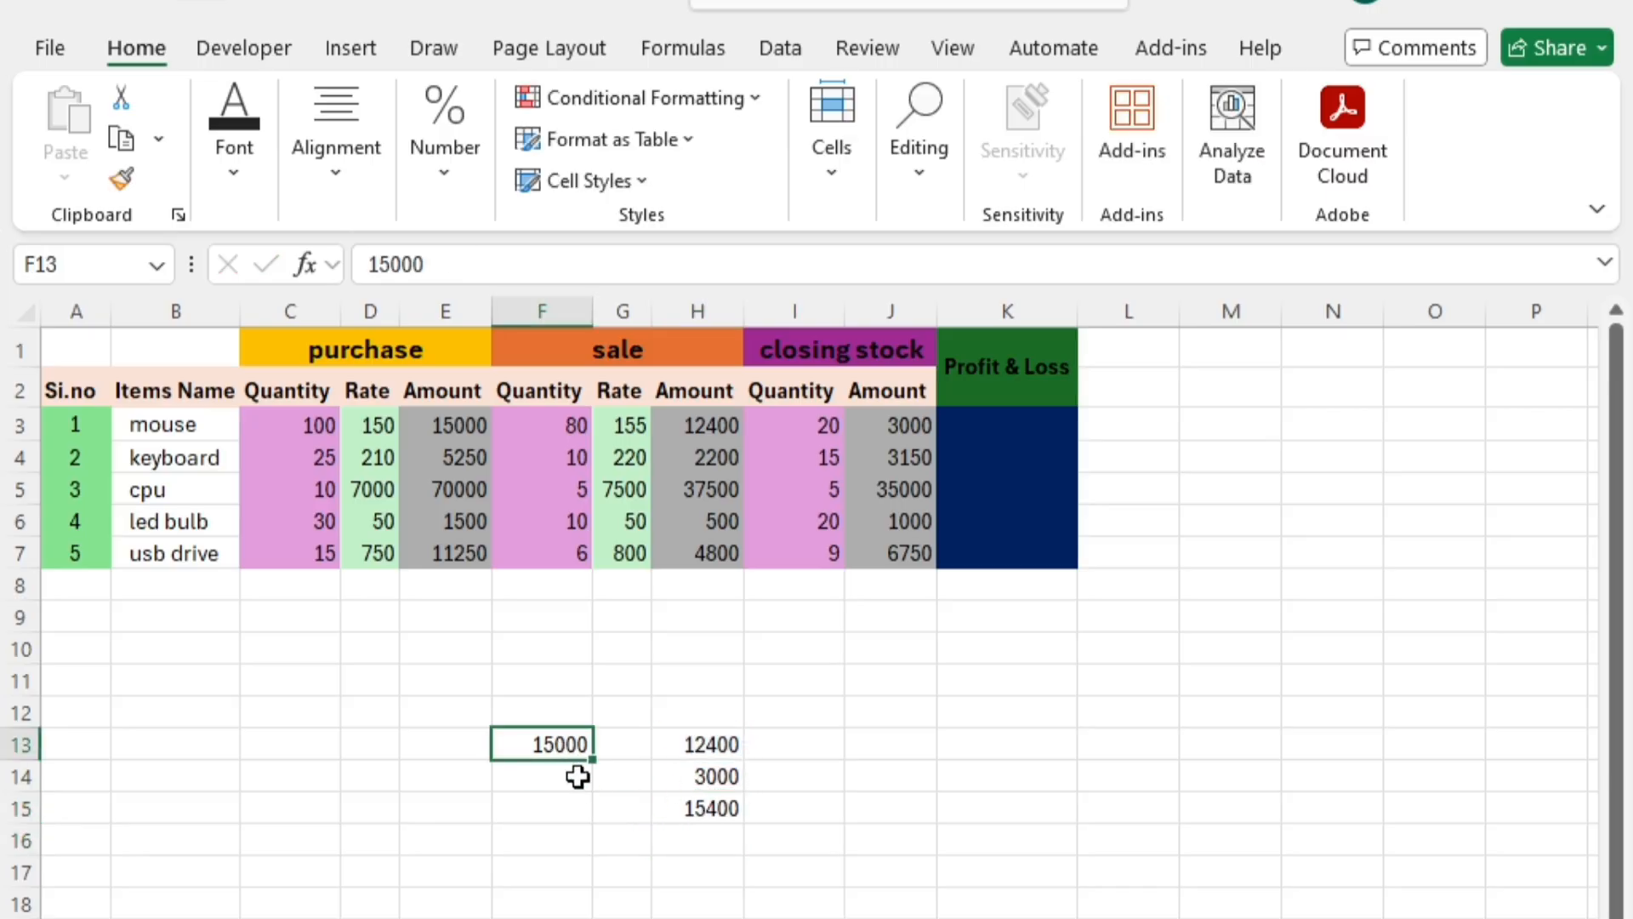
{"action": "left_click", "coordinate": [711, 810]}
{"action": "left_click", "coordinate": [748, 831]}
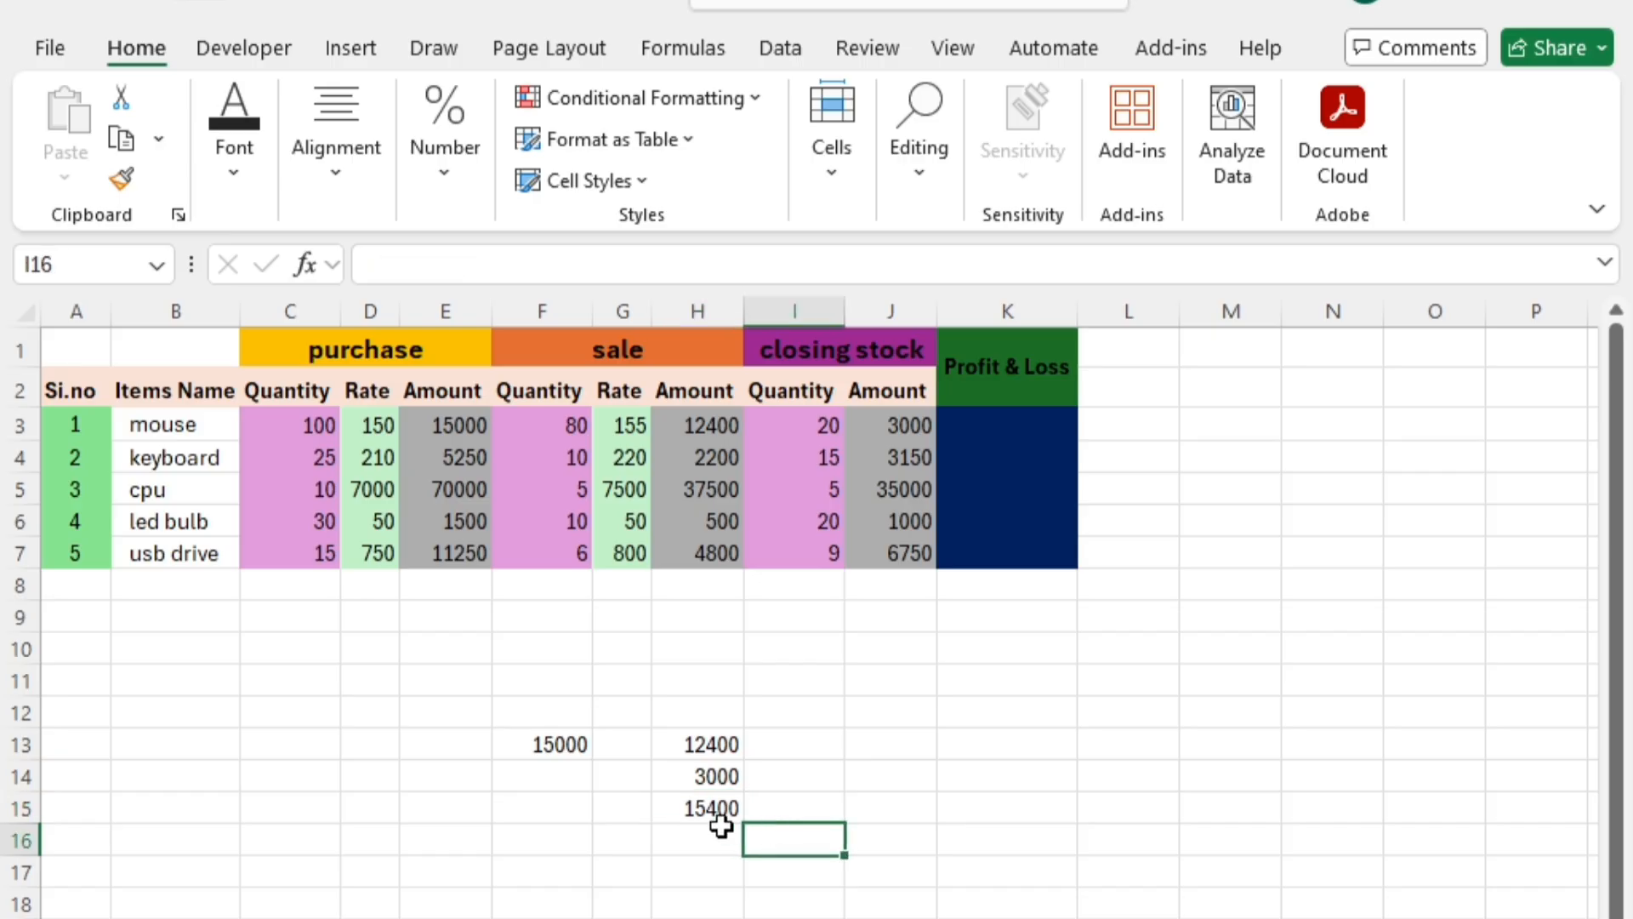
{"action": "left_click", "coordinate": [711, 814]}
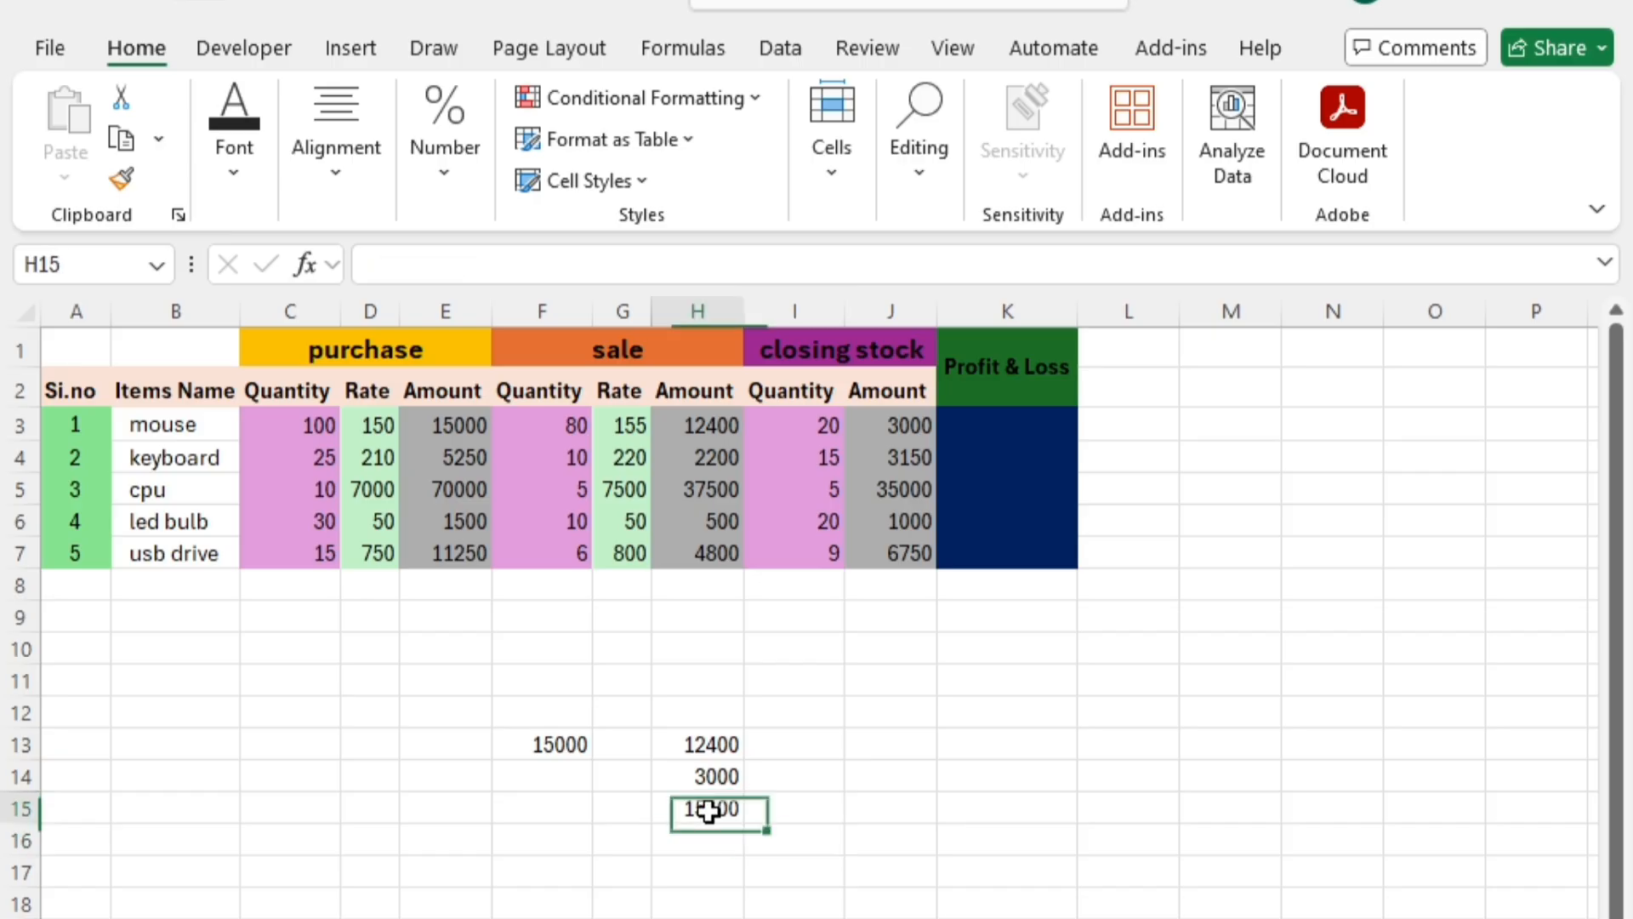
{"action": "left_click", "coordinate": [759, 847]}
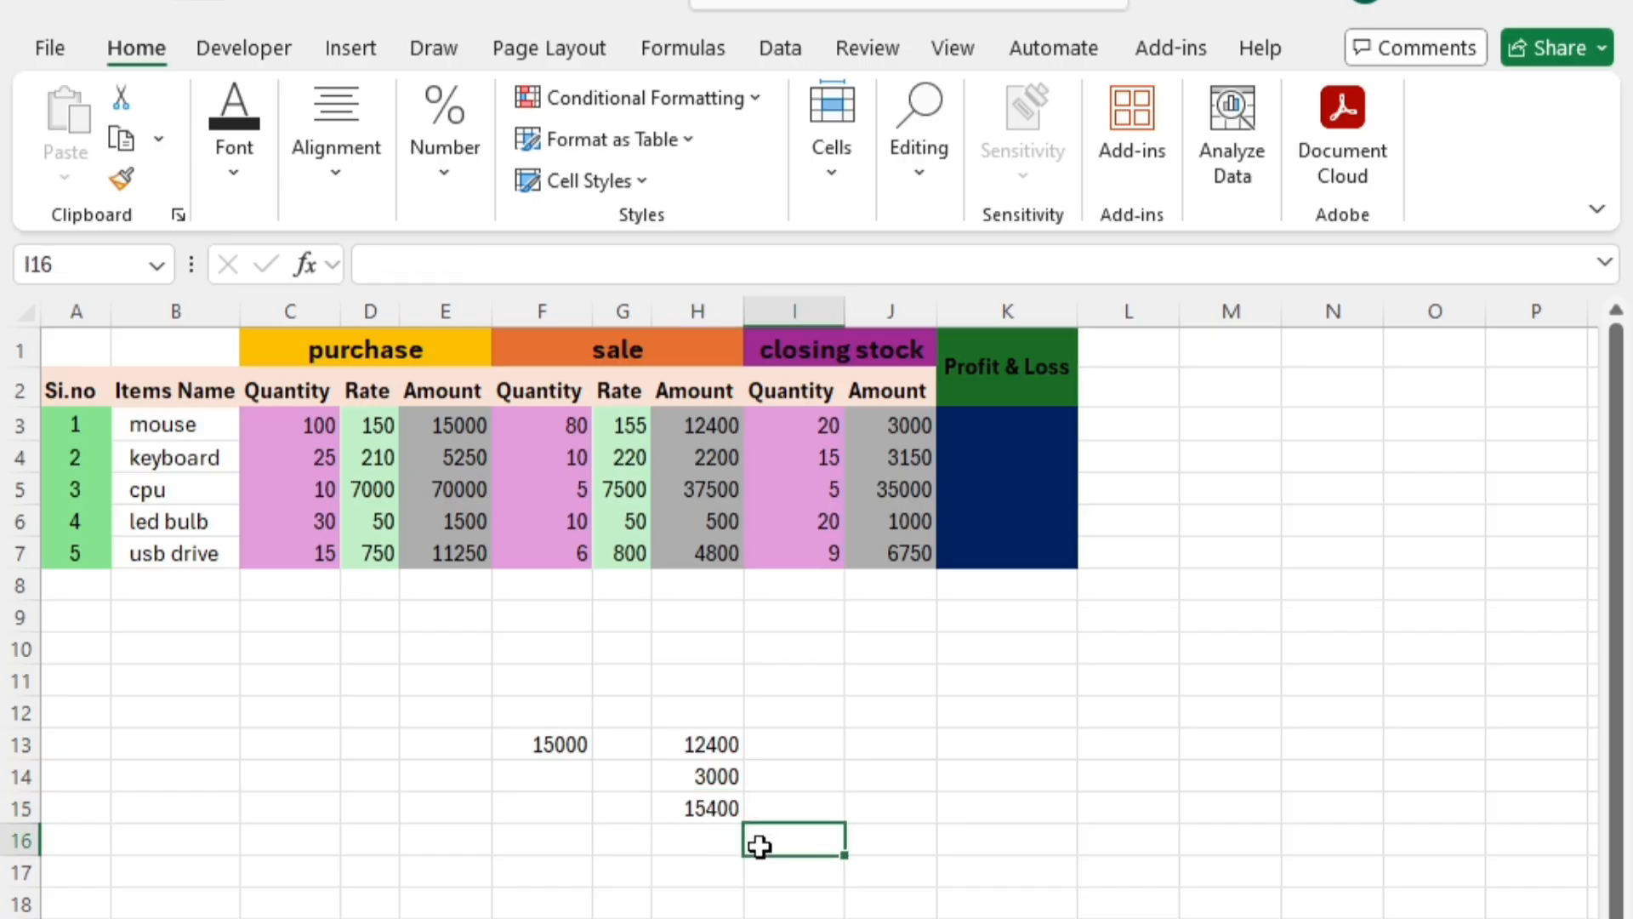
Enter =H3+J3-E3 in K3 to calculate the mouse's profit or loss
{"action": "left_click", "coordinate": [1008, 427]}
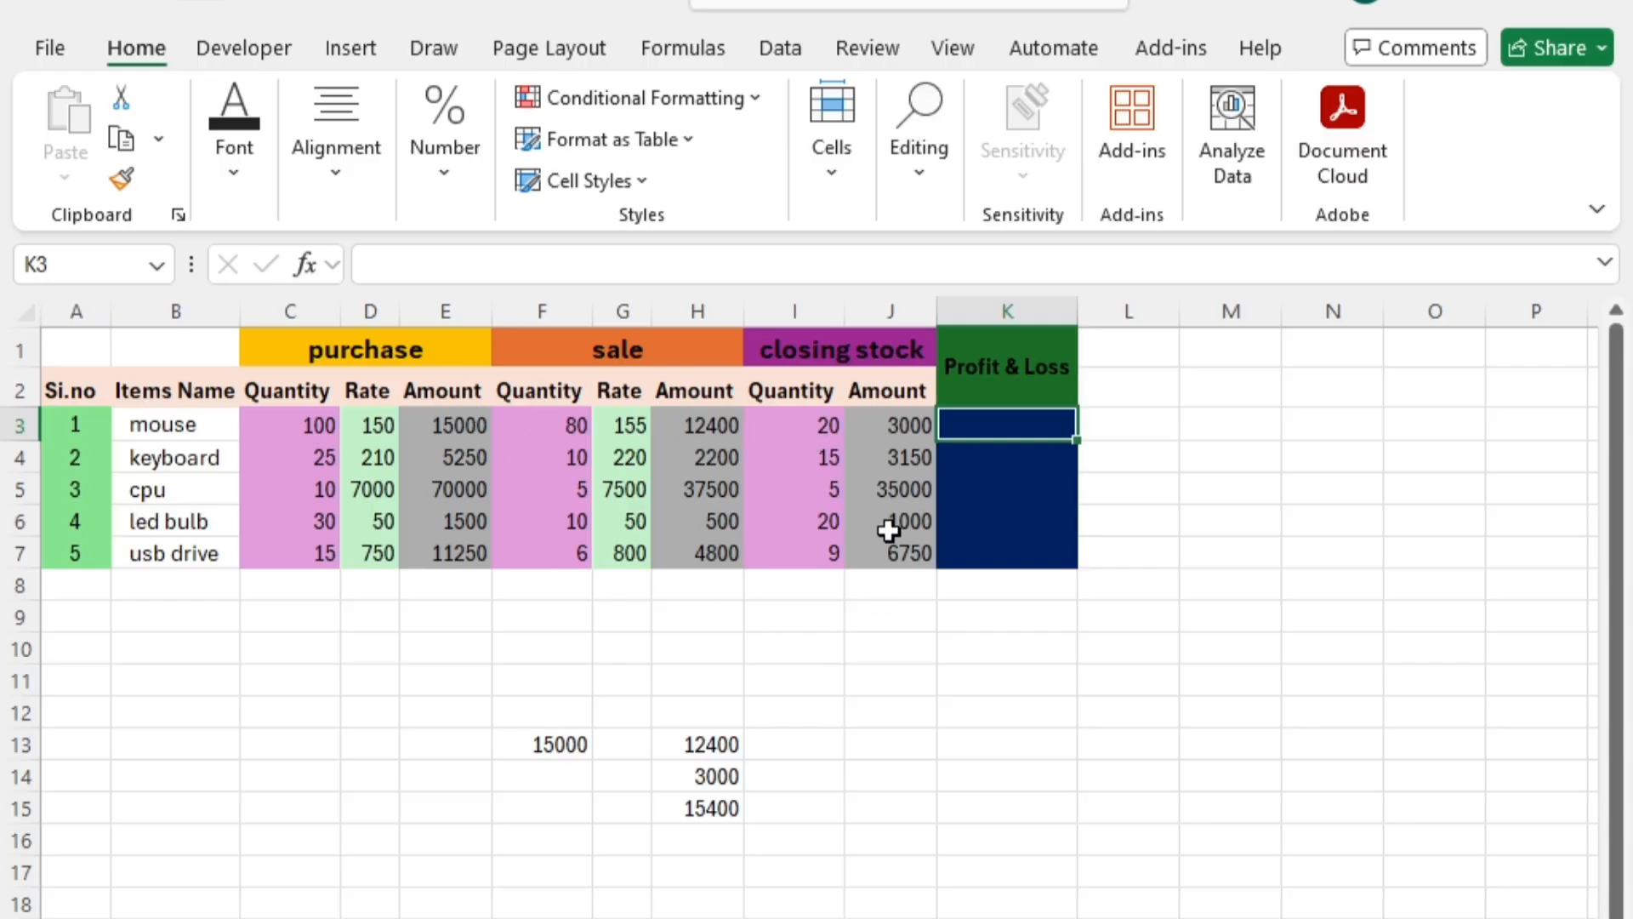
{"action": "type", "text": "="}
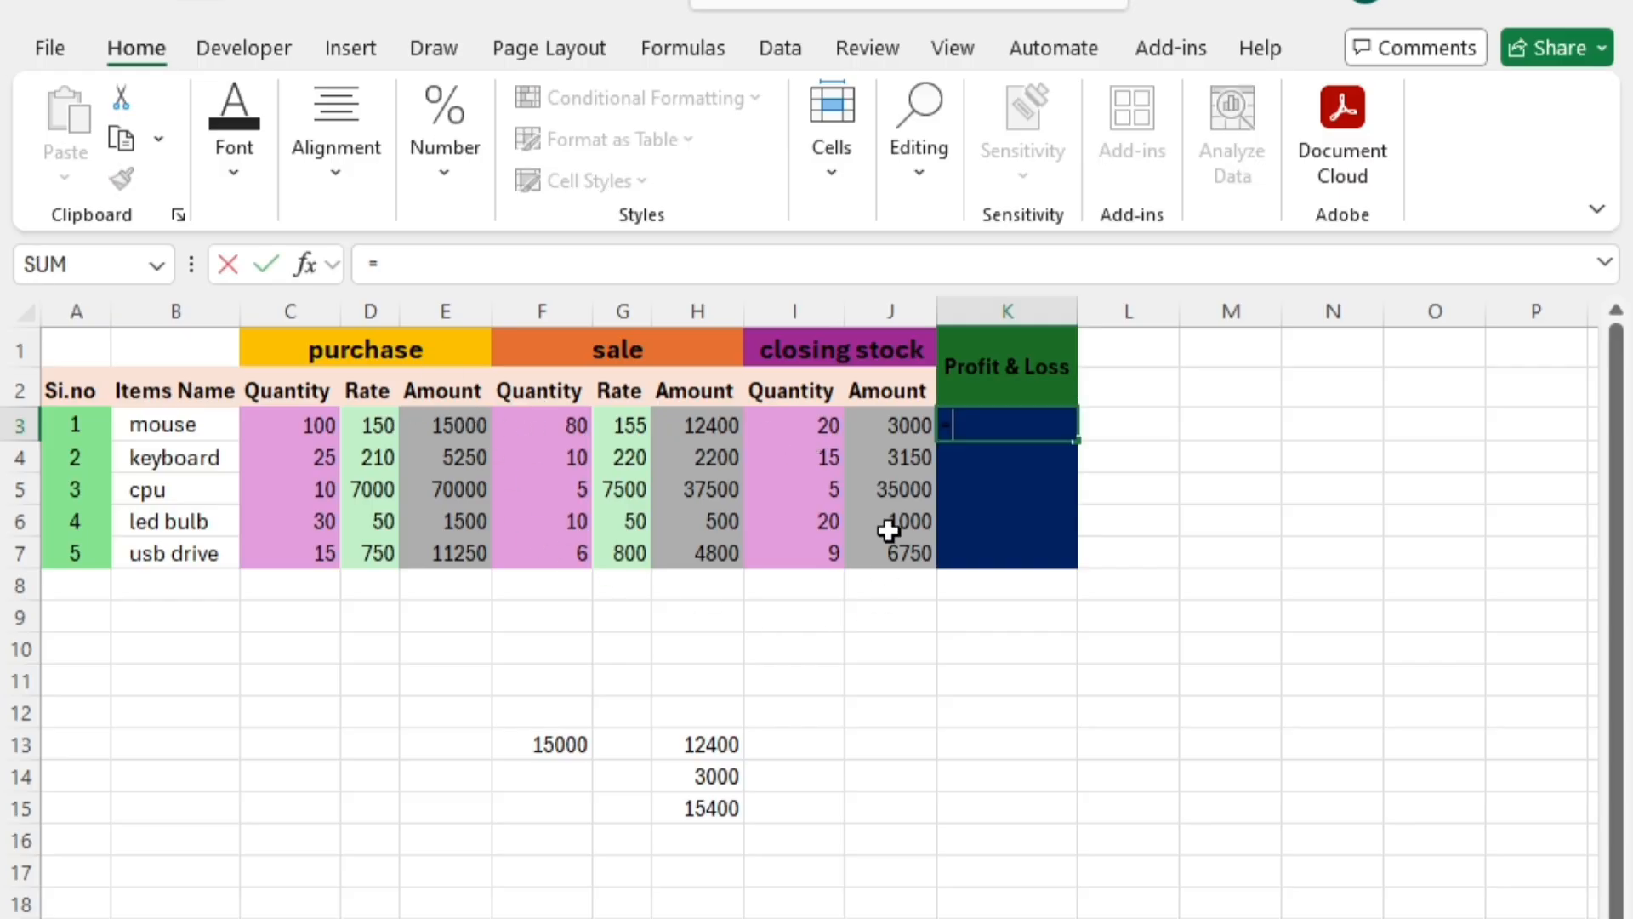
{"action": "left_click", "coordinate": [717, 425]}
{"action": "type", "text": "+"}
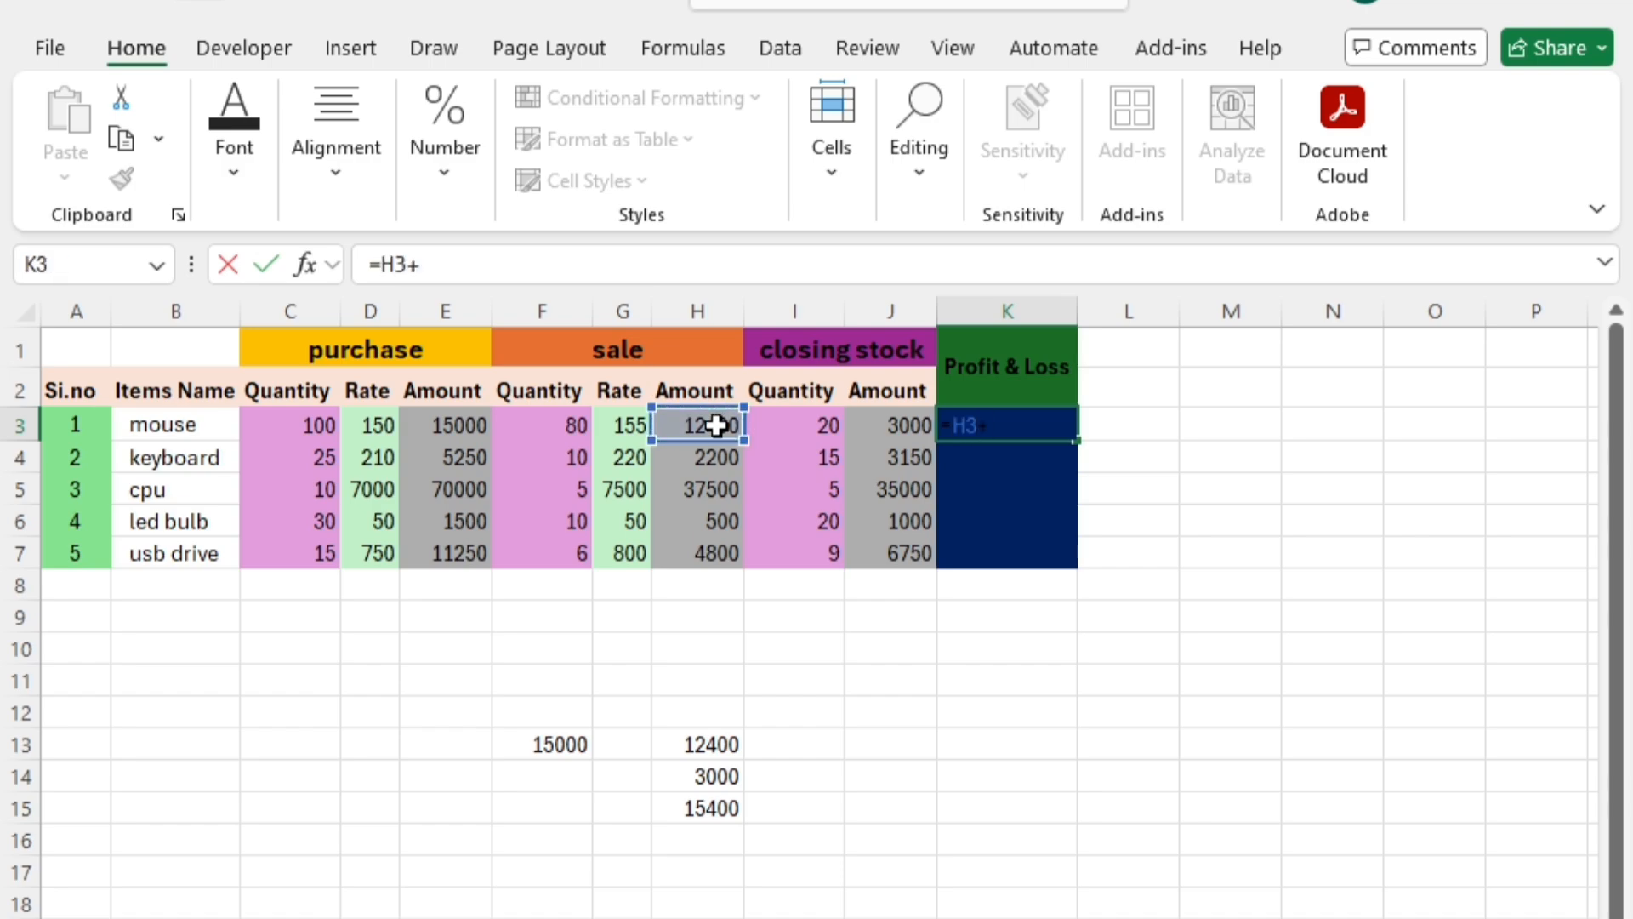
{"action": "left_click", "coordinate": [901, 427]}
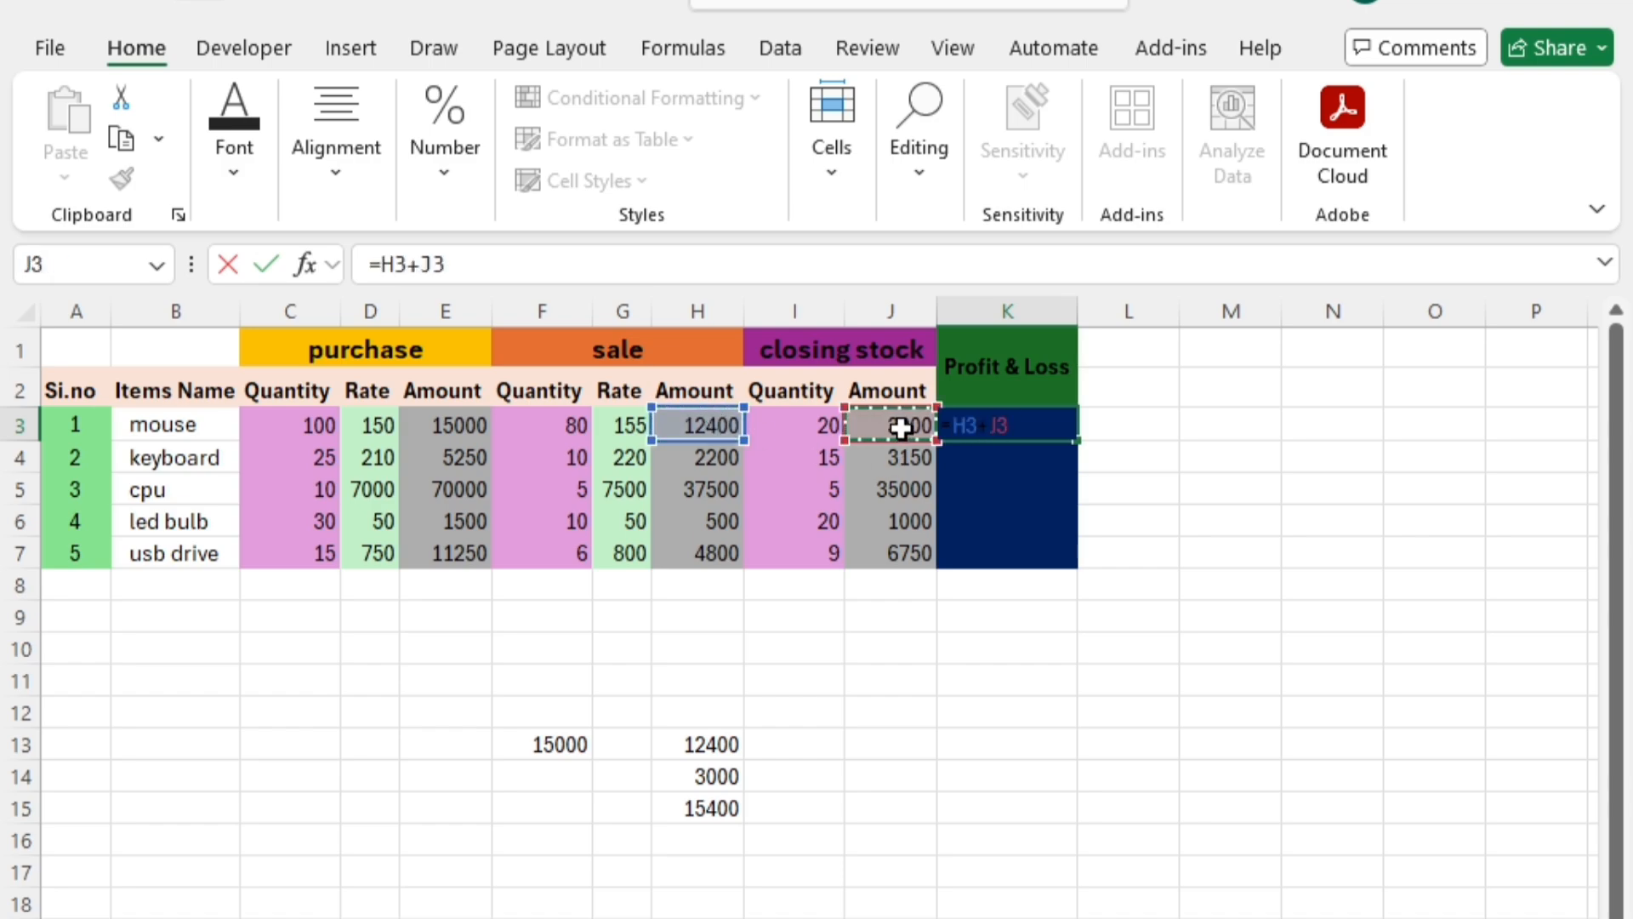
{"action": "type", "text": "-"}
{"action": "left_click", "coordinate": [457, 424]}
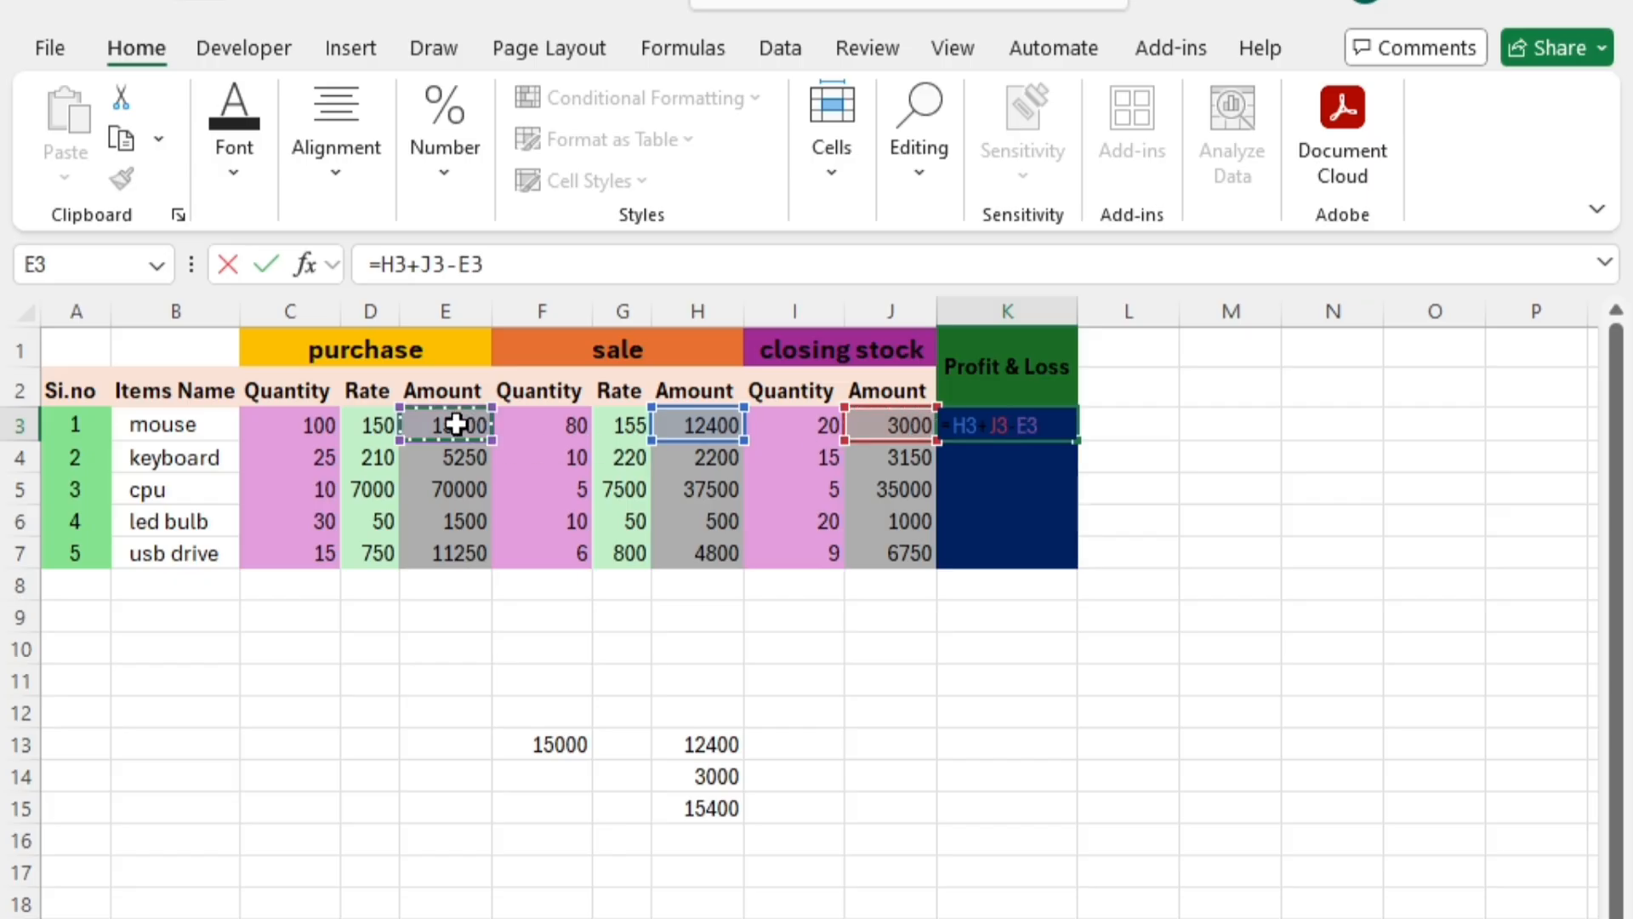
{"action": "key", "text": "Return"}
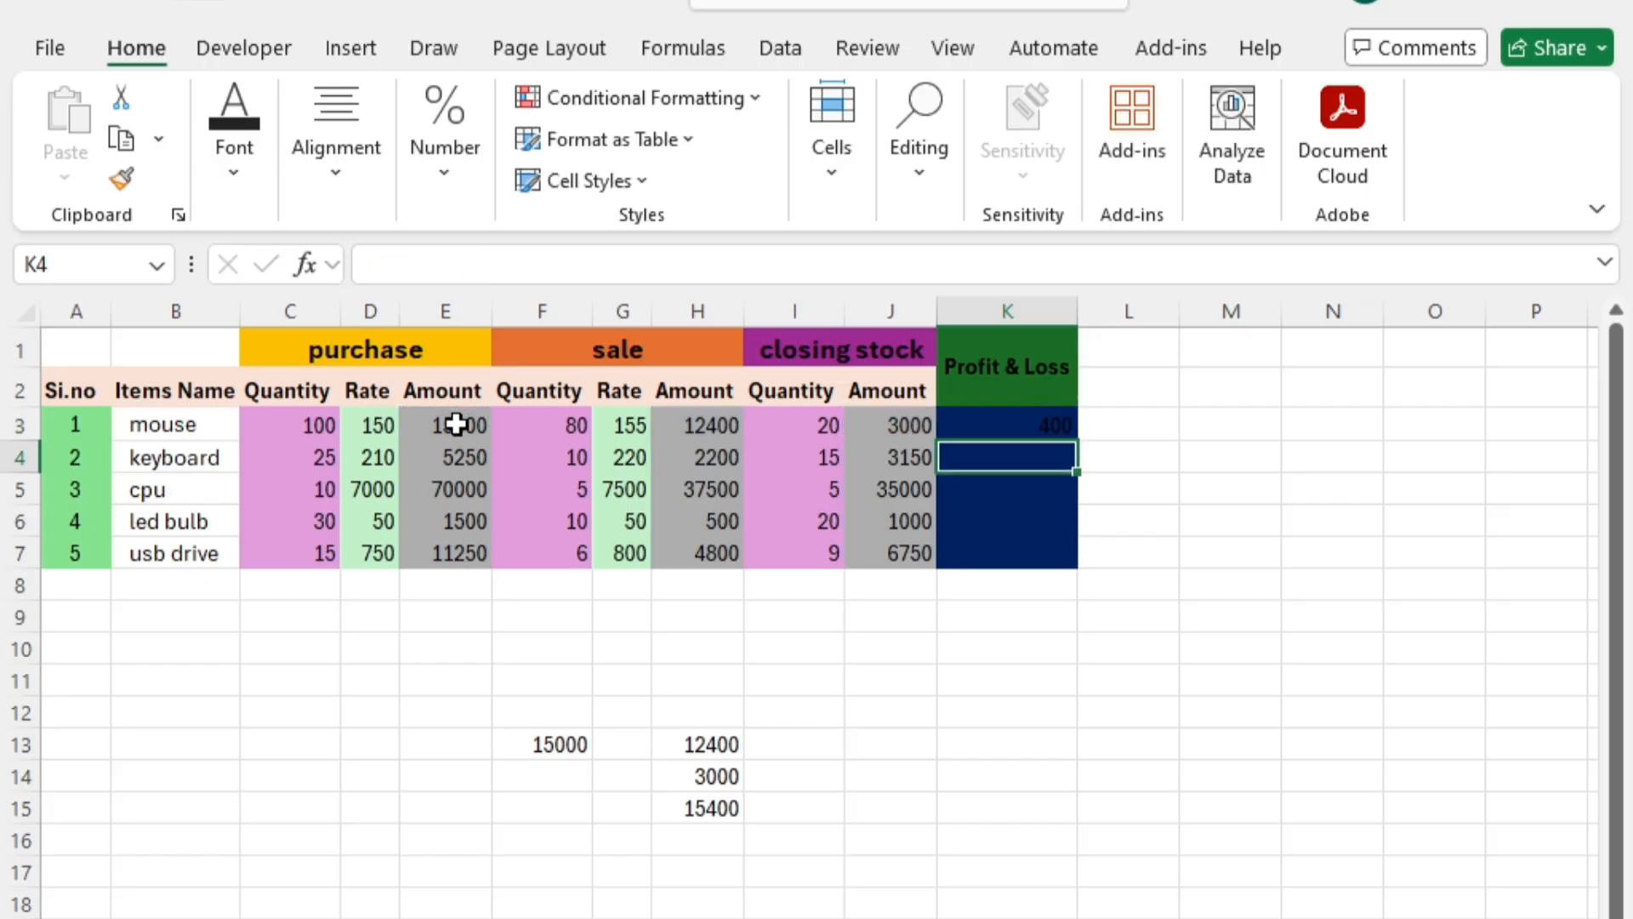
Set the font color of the Profit & Loss cells K3:K7 to white
{"action": "left_click_drag", "start_coordinate": [993, 420], "coordinate": [1012, 547]}
{"action": "left_click", "coordinate": [208, 164]}
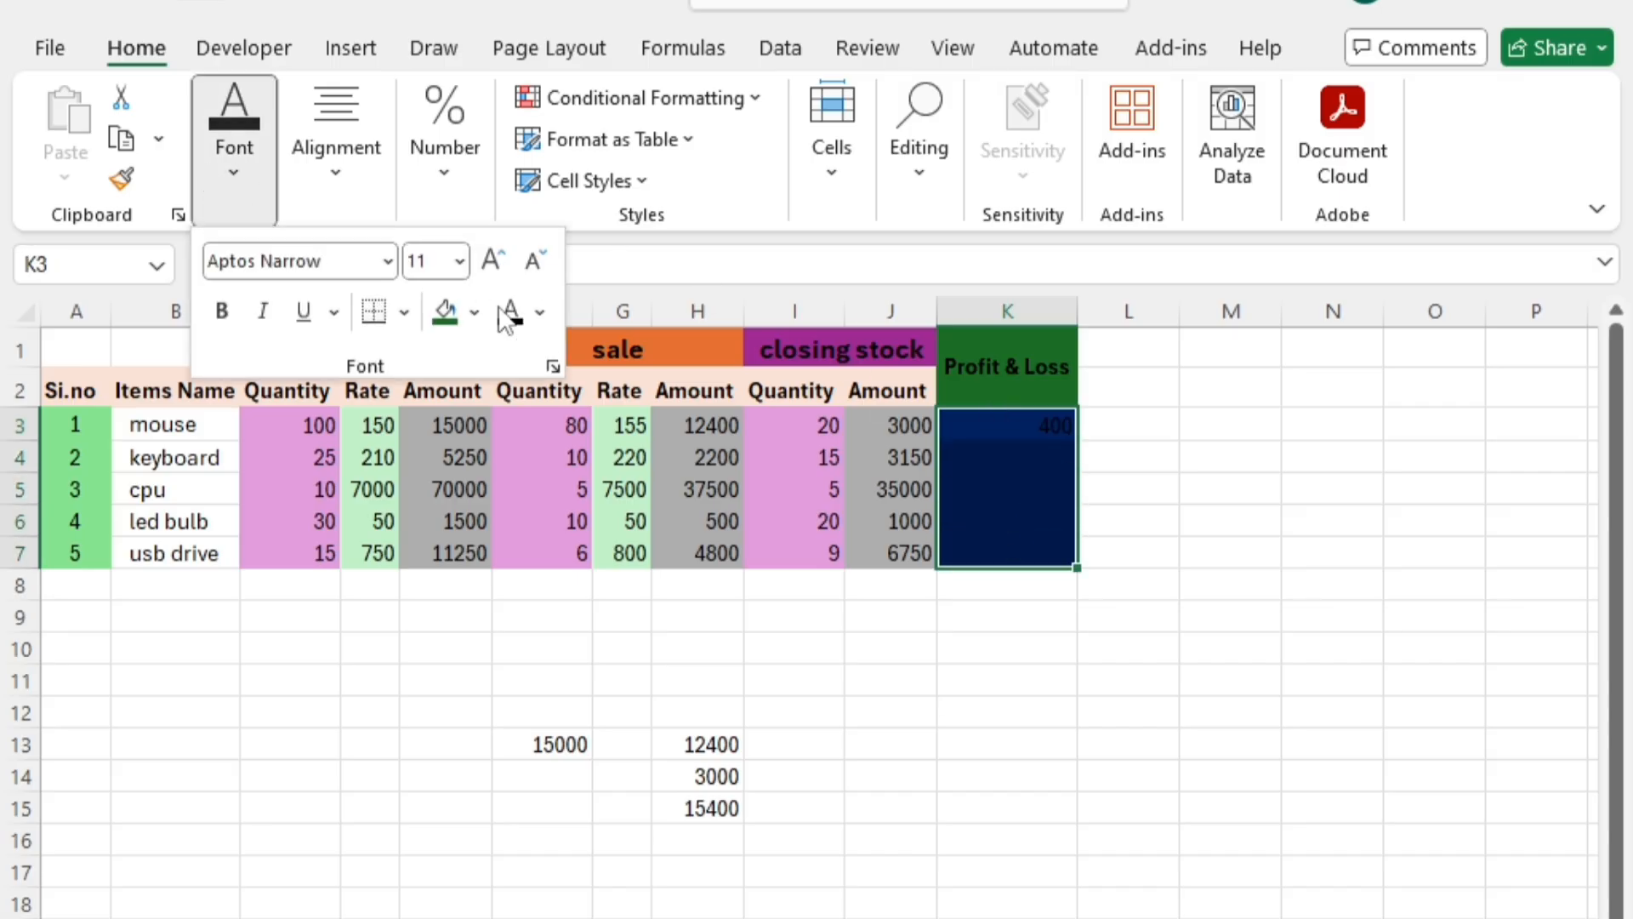
{"action": "left_click", "coordinate": [541, 313]}
{"action": "left_click", "coordinate": [522, 523]}
{"action": "left_click", "coordinate": [1050, 650]}
{"action": "left_click", "coordinate": [1119, 522]}
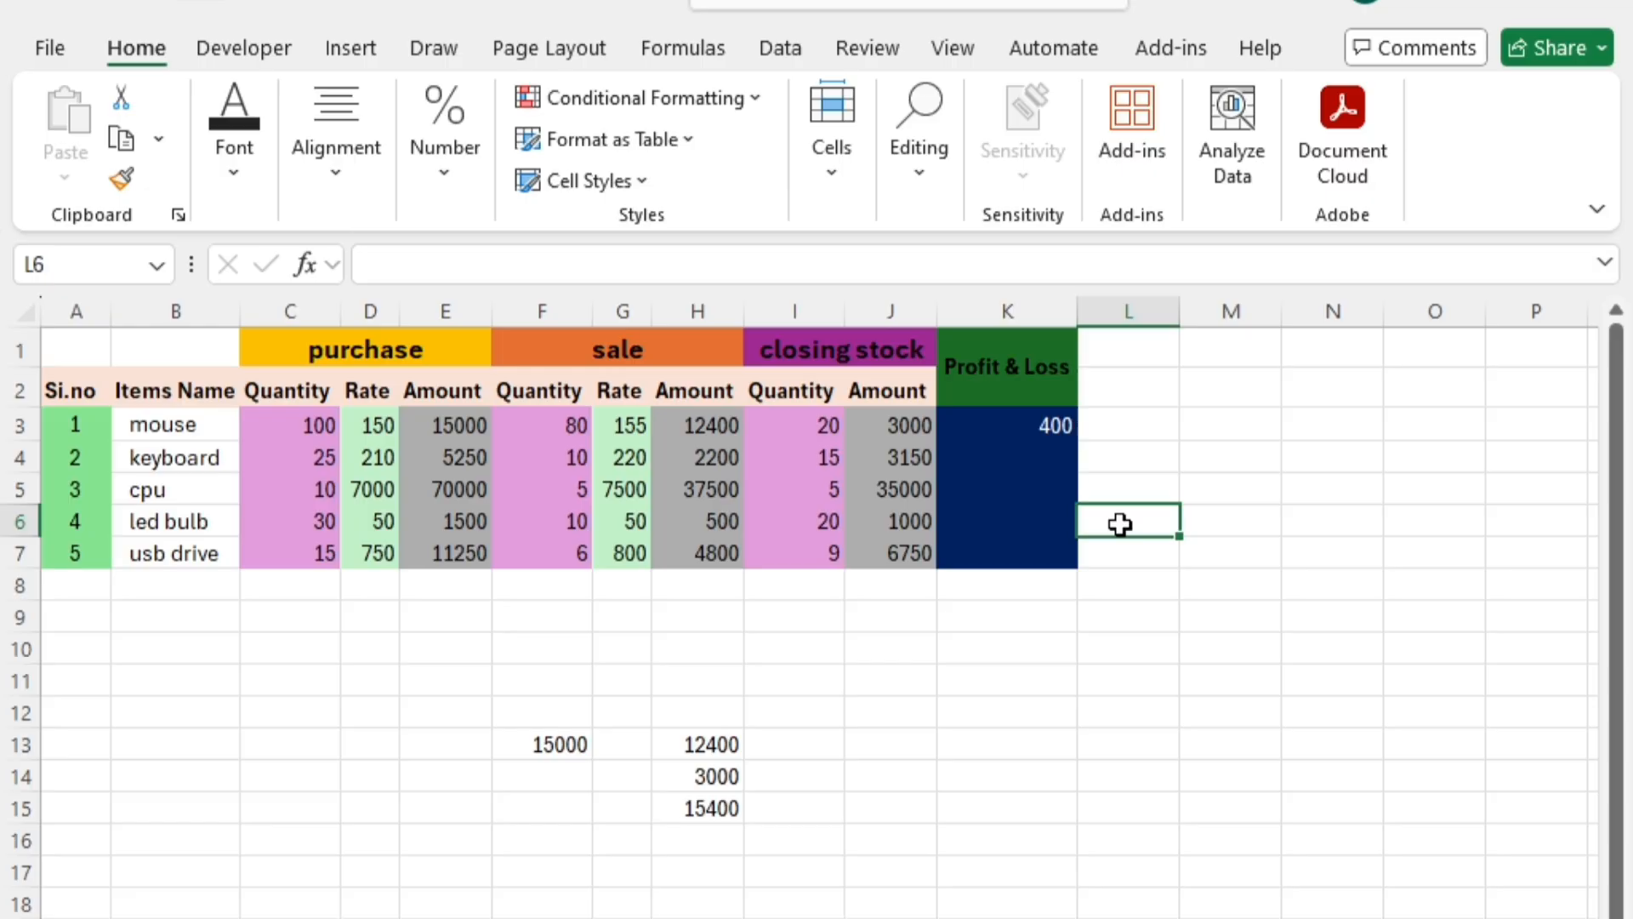
{"action": "left_click", "coordinate": [1018, 431]}
{"action": "left_click", "coordinate": [716, 808]}
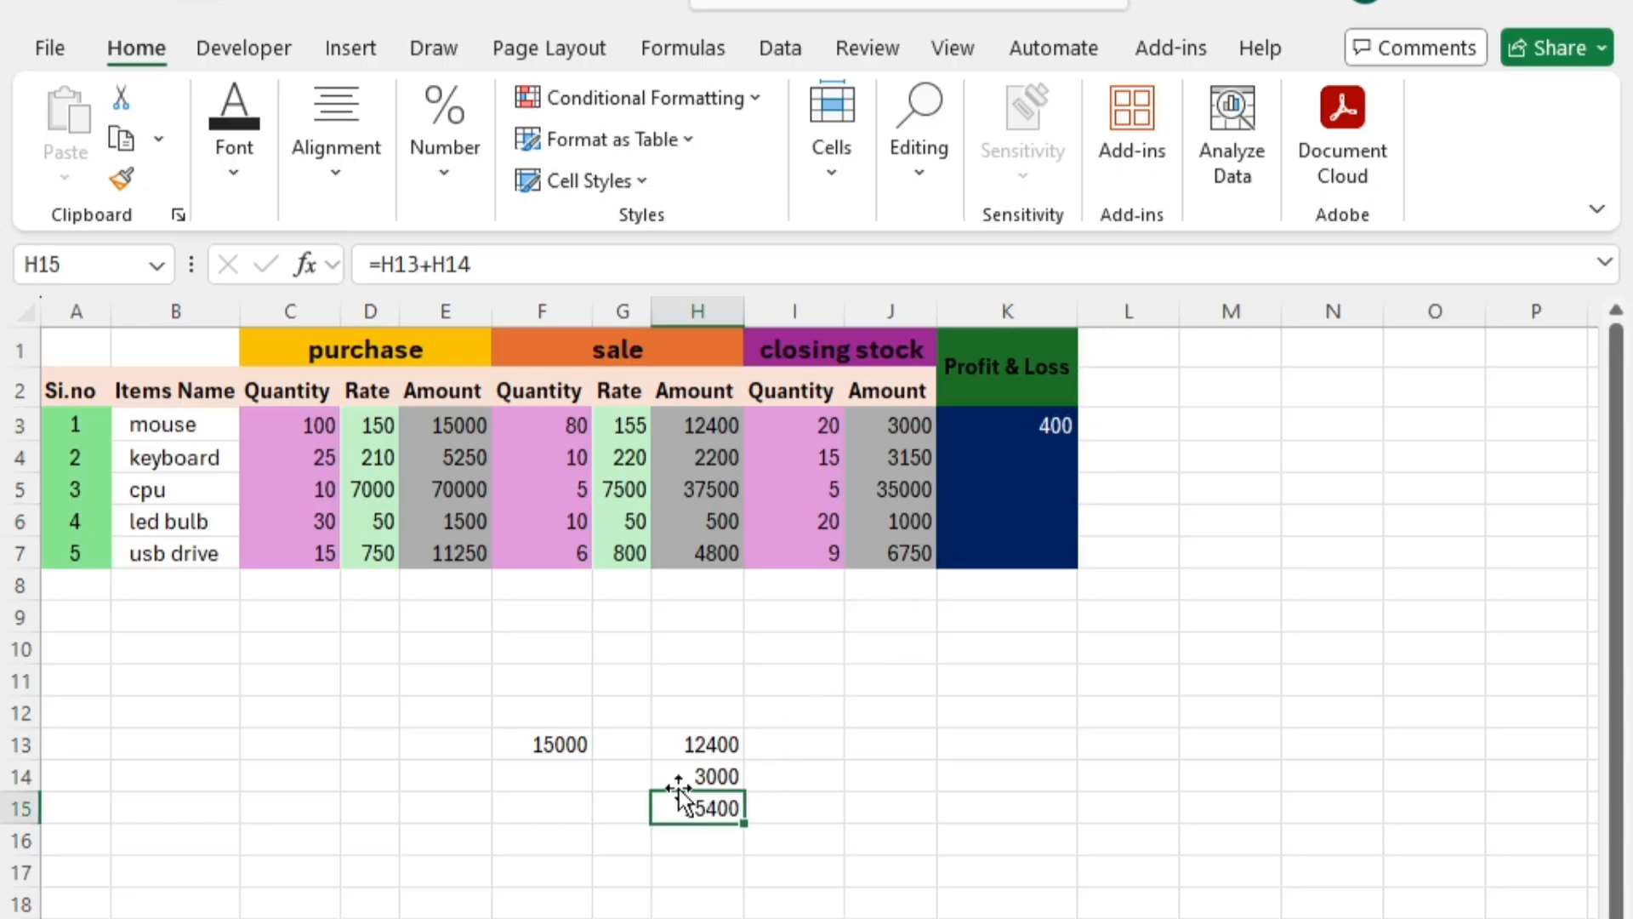
{"action": "left_click", "coordinate": [544, 745]}
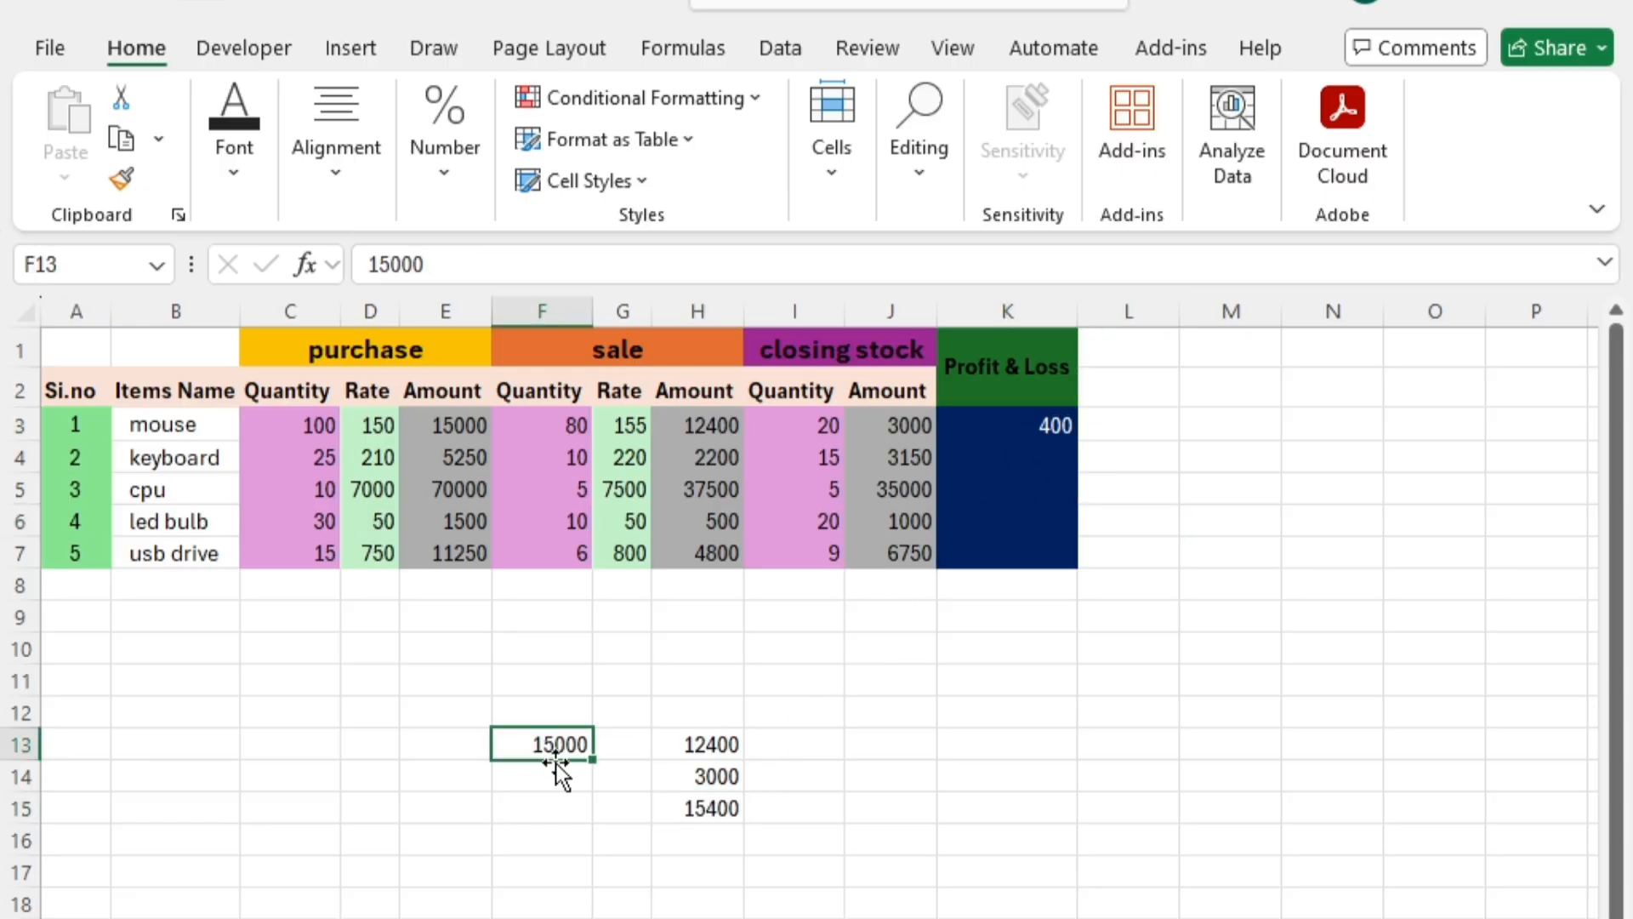
{"action": "left_click", "coordinate": [715, 810]}
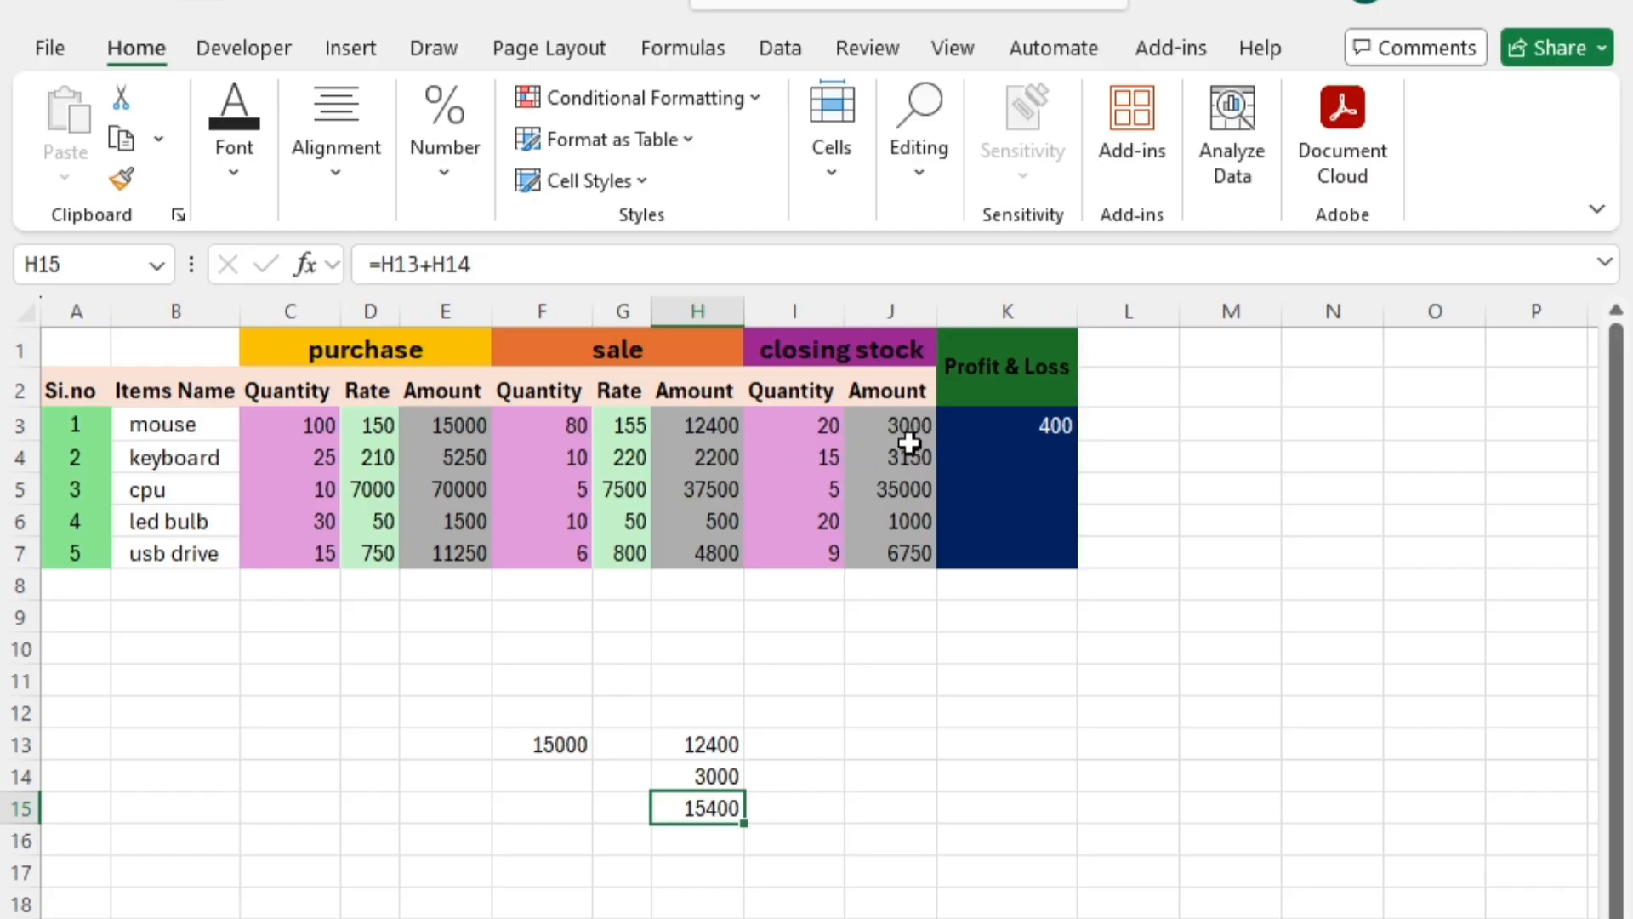
{"action": "key", "text": "Return"}
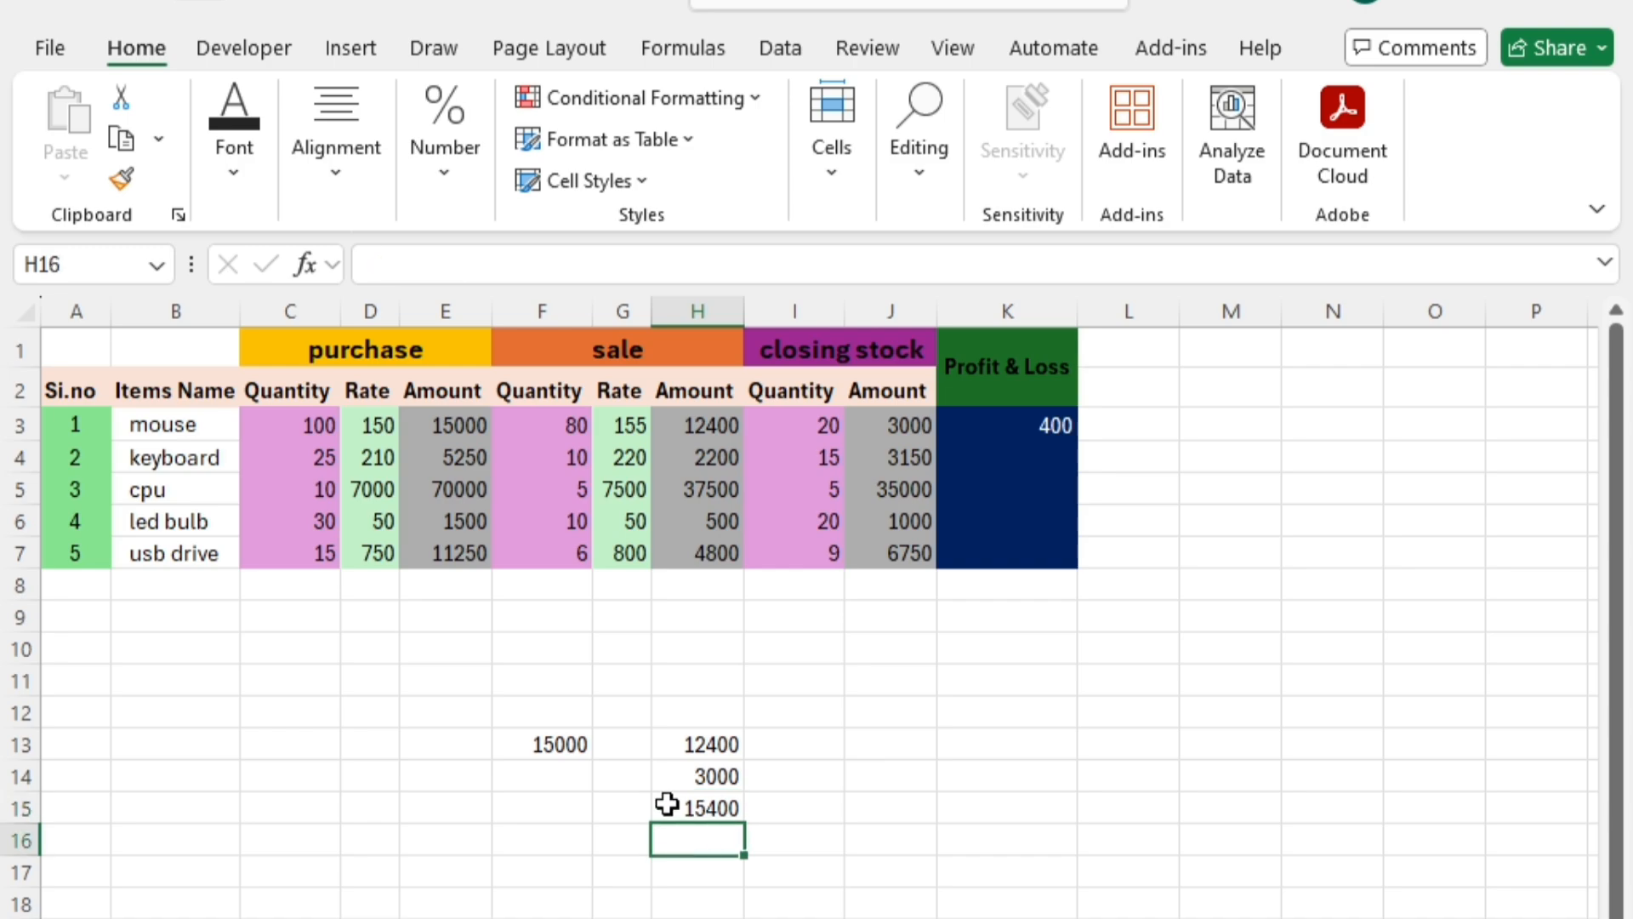
{"action": "left_click", "coordinate": [1028, 426]}
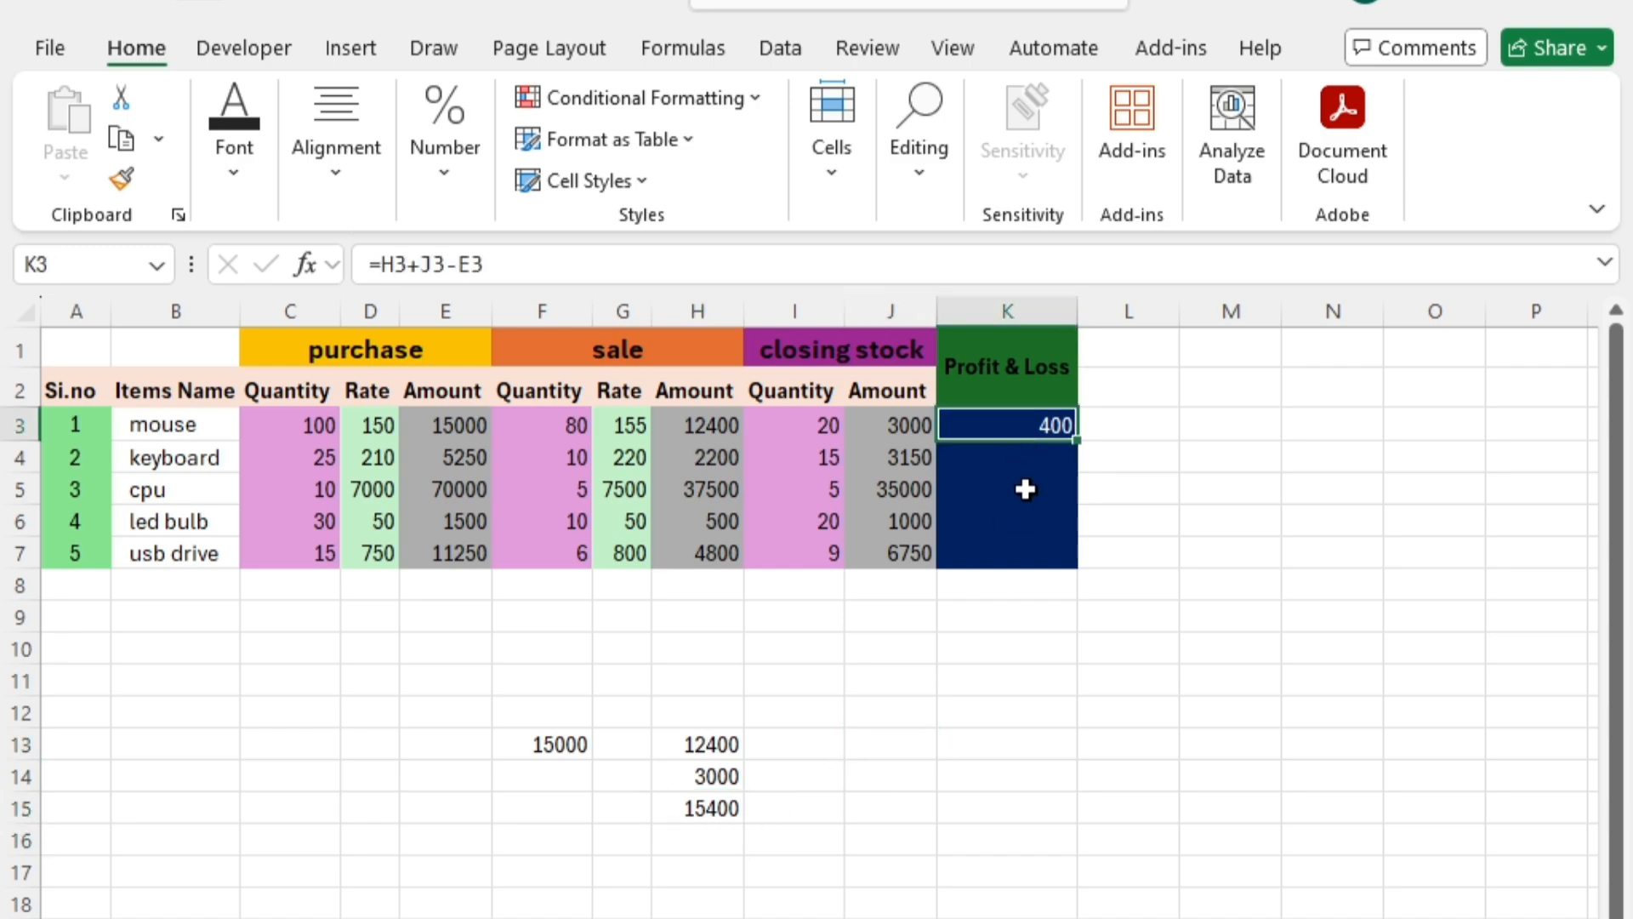
{"action": "left_click", "coordinate": [1025, 484]}
Enter =H4+J4-E4 in K4 to calculate the keyboard's profit or loss
{"action": "left_click", "coordinate": [1014, 457]}
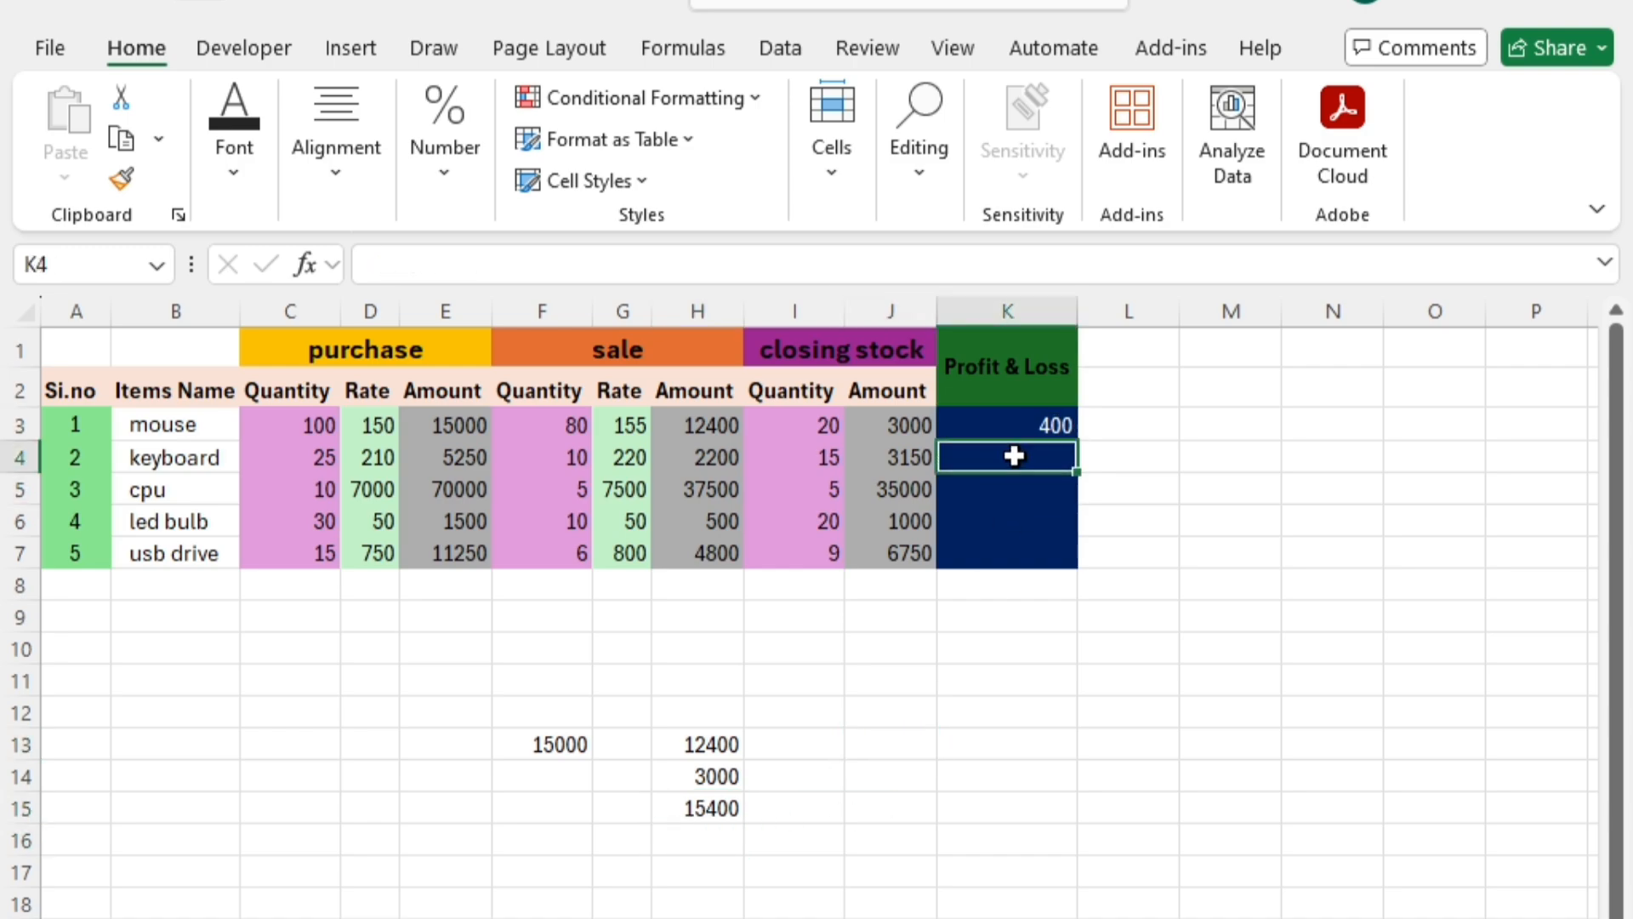
{"action": "type", "text": "="}
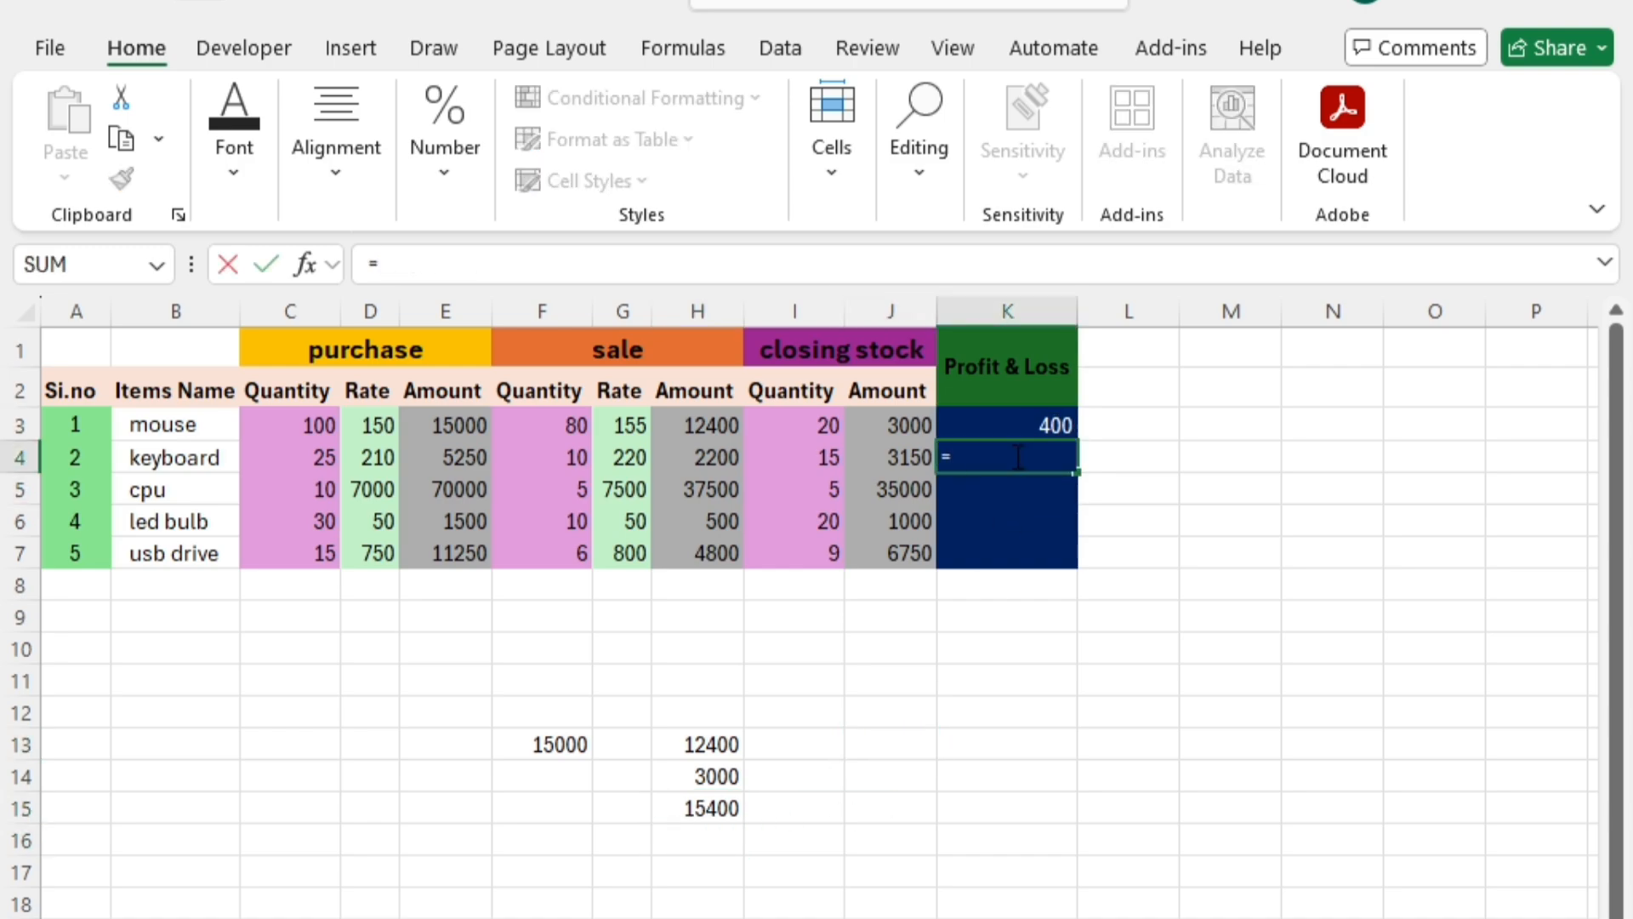
{"action": "left_click", "coordinate": [683, 460]}
{"action": "type", "text": "-"}
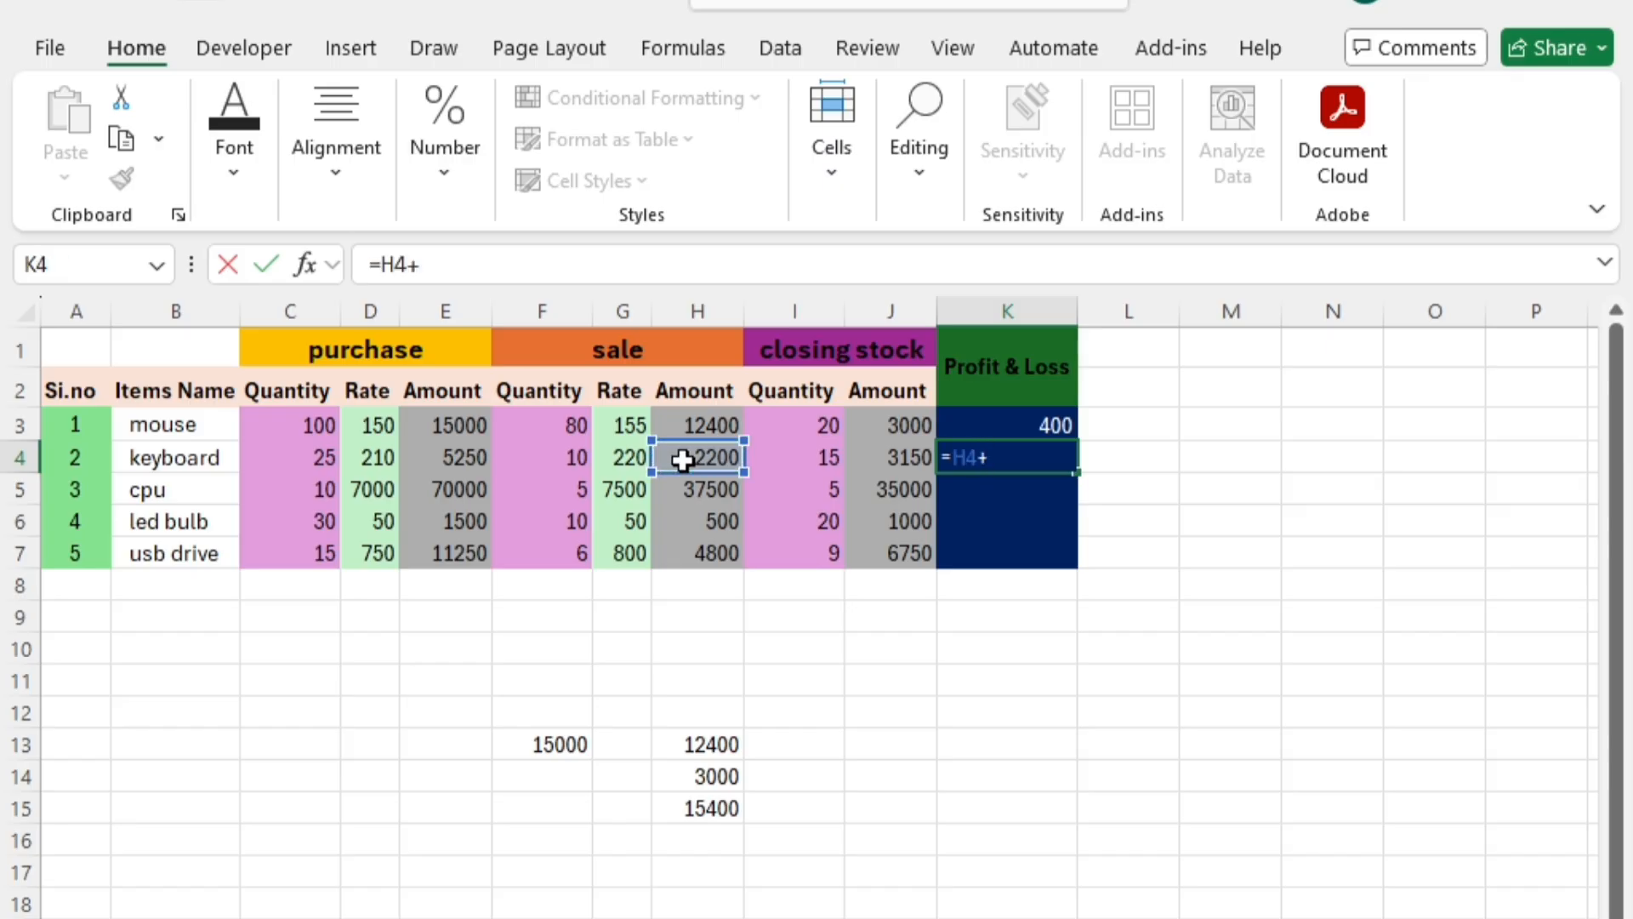
{"action": "left_click", "coordinate": [923, 459]}
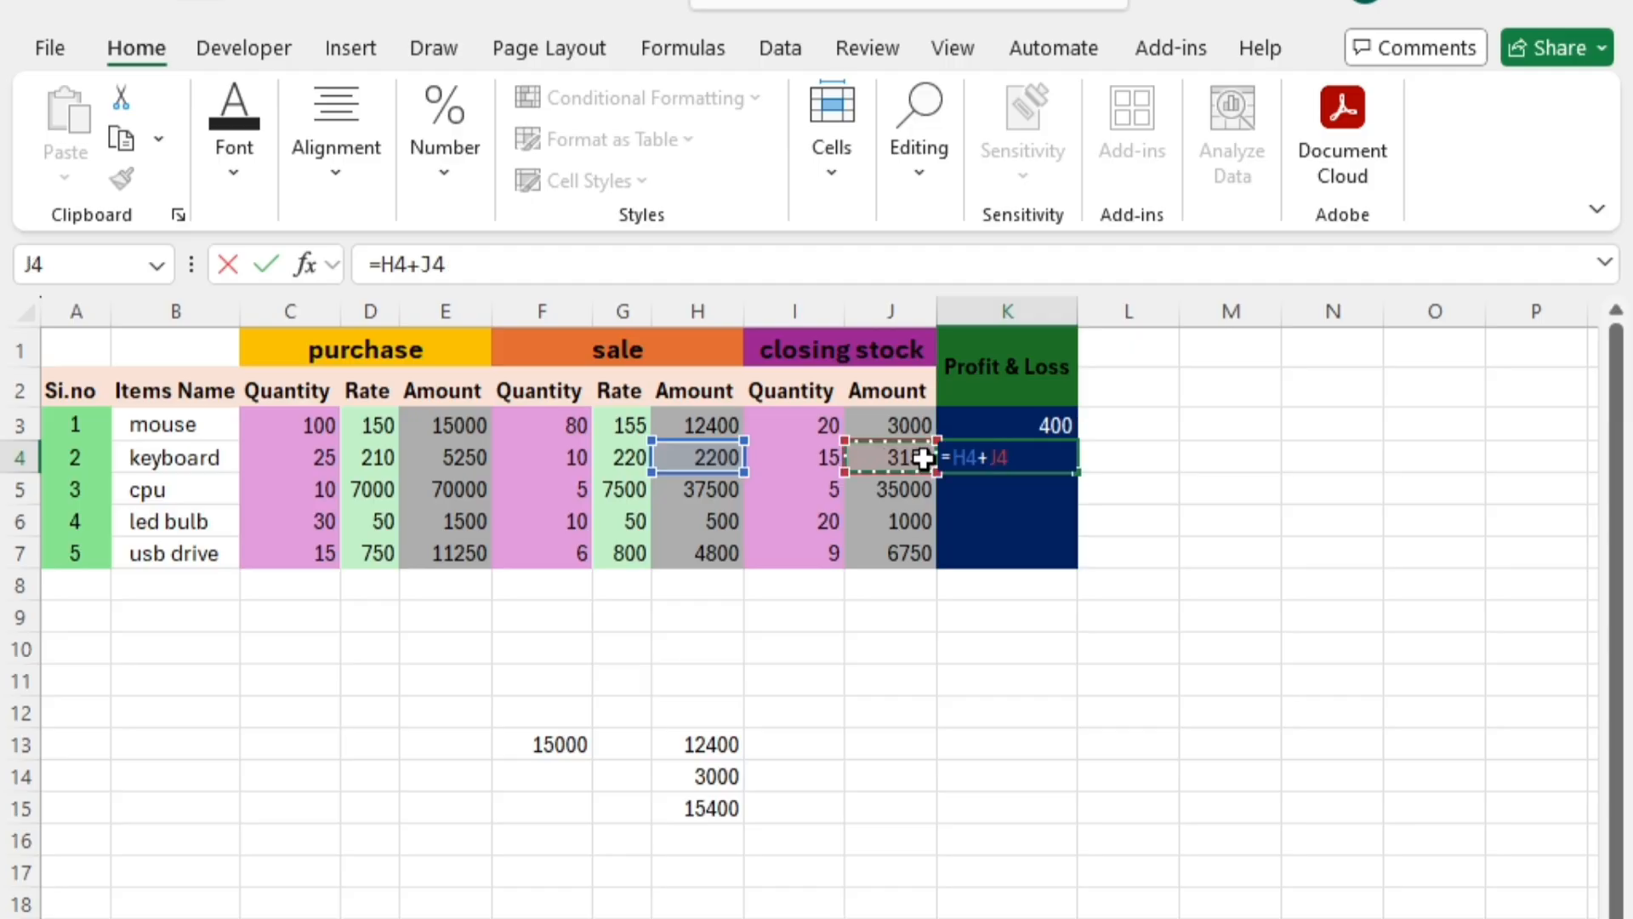
{"action": "type", "text": "-"}
{"action": "left_click", "coordinate": [469, 460]}
{"action": "key", "text": "Return"}
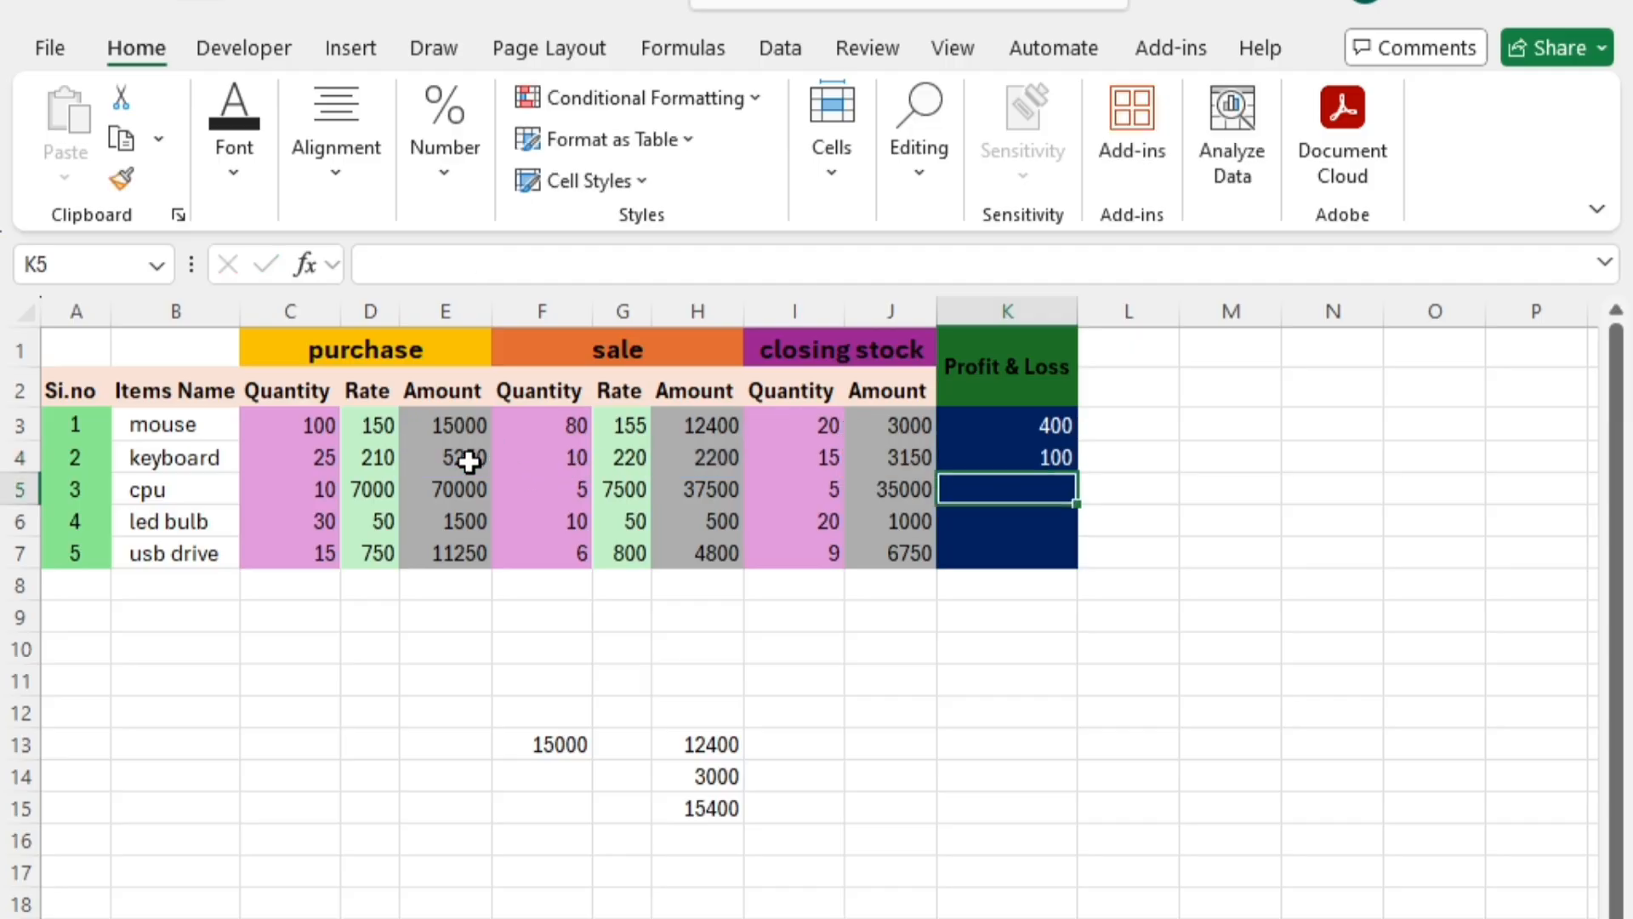
Fill the profit and loss formula from K3 down to K7 for the remaining items
{"action": "left_click", "coordinate": [1048, 428]}
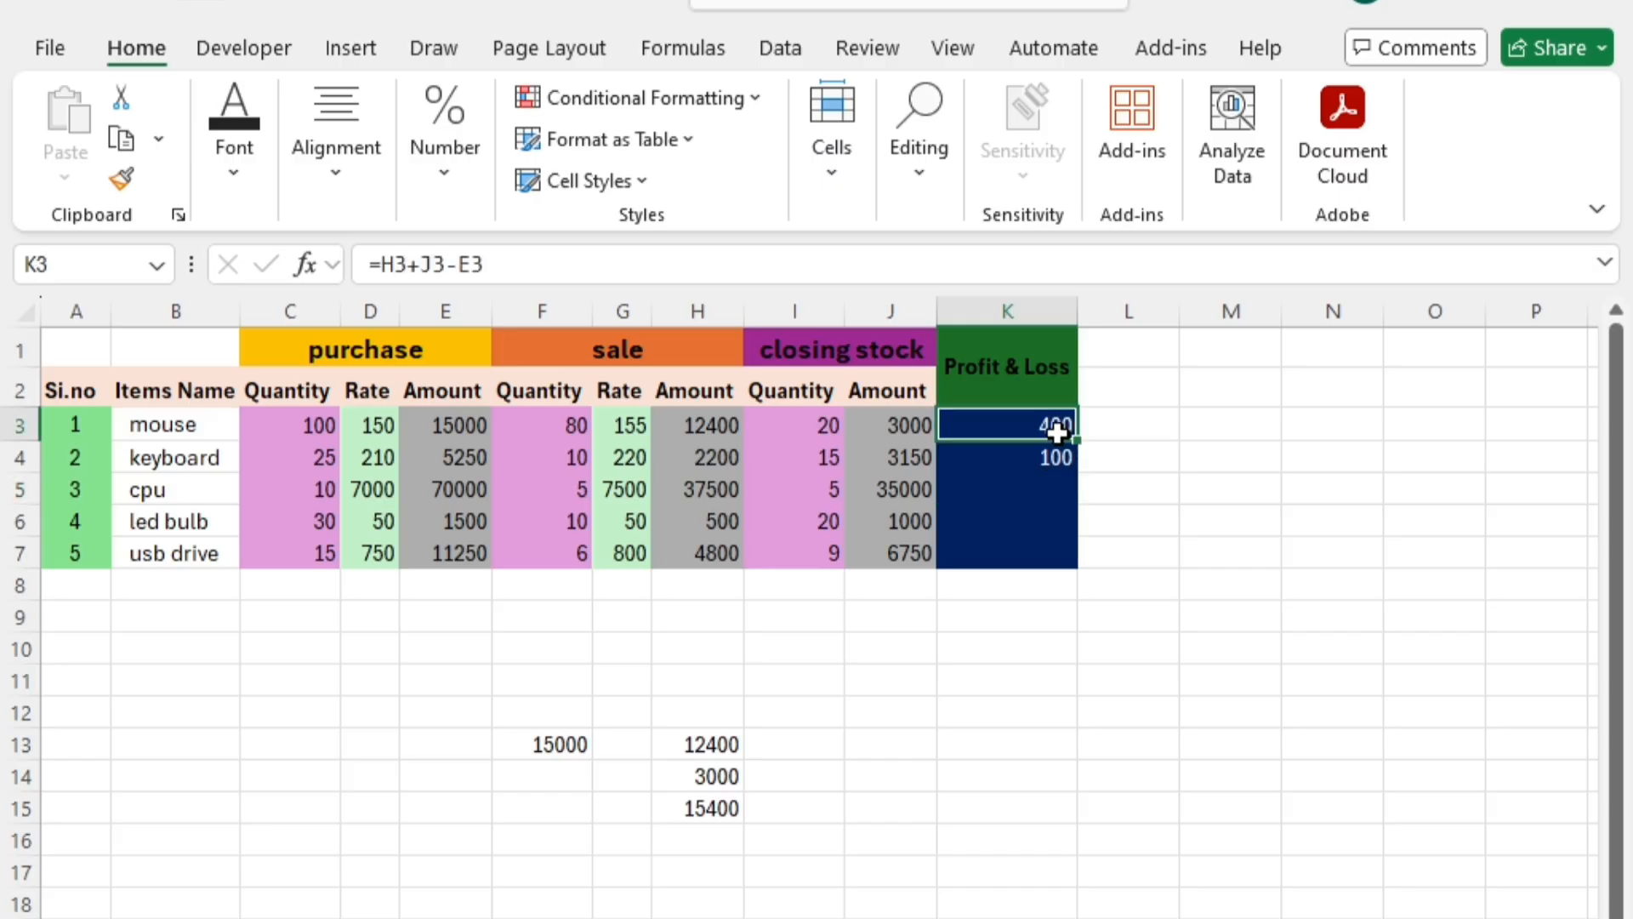
{"action": "left_click_drag", "start_coordinate": [1080, 441], "coordinate": [1076, 562]}
{"action": "left_click", "coordinate": [1012, 703]}
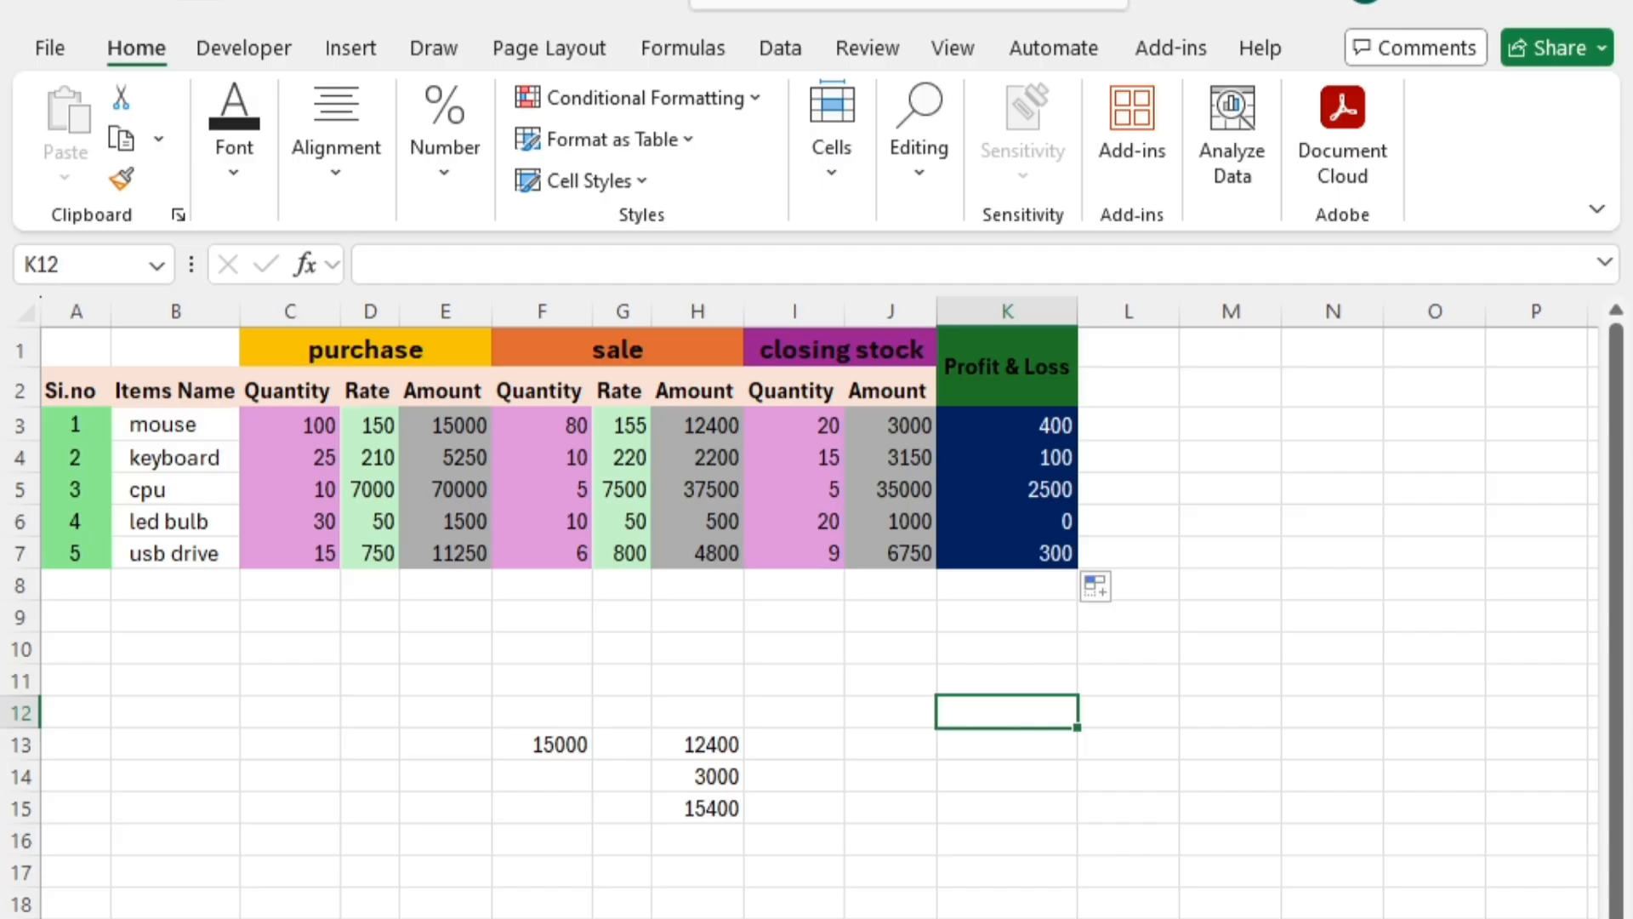
{"action": "scroll", "coordinate": [817, 621], "scroll_direction": "up", "scroll_amount": 2}
{"action": "left_click", "coordinate": [1485, 918]}
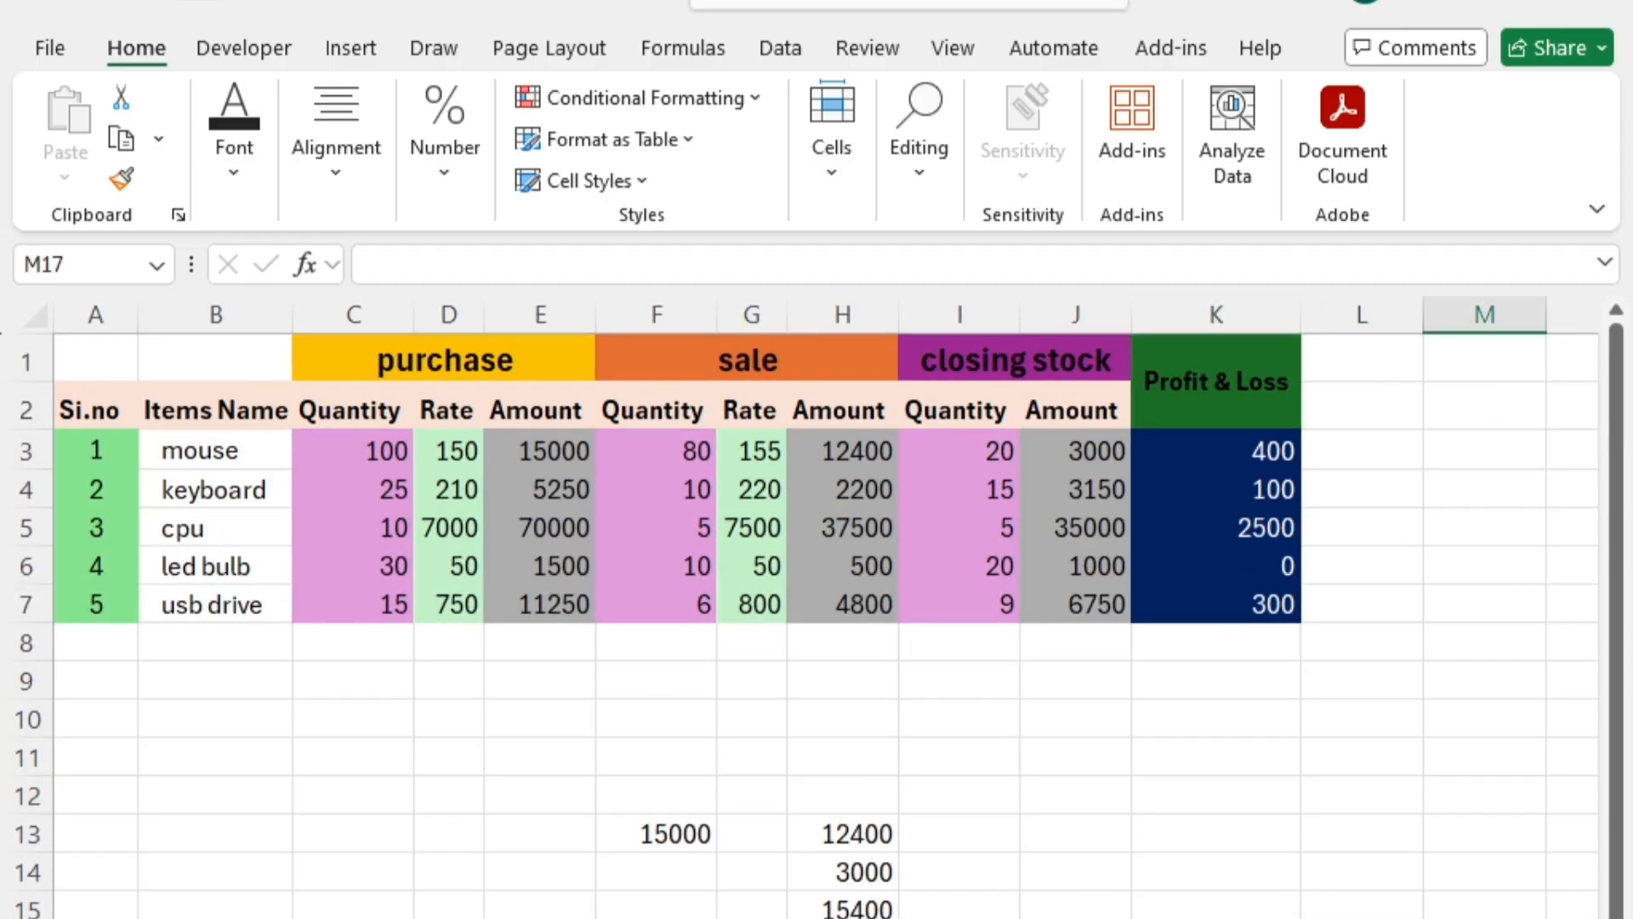
{"action": "left_click", "coordinate": [459, 871]}
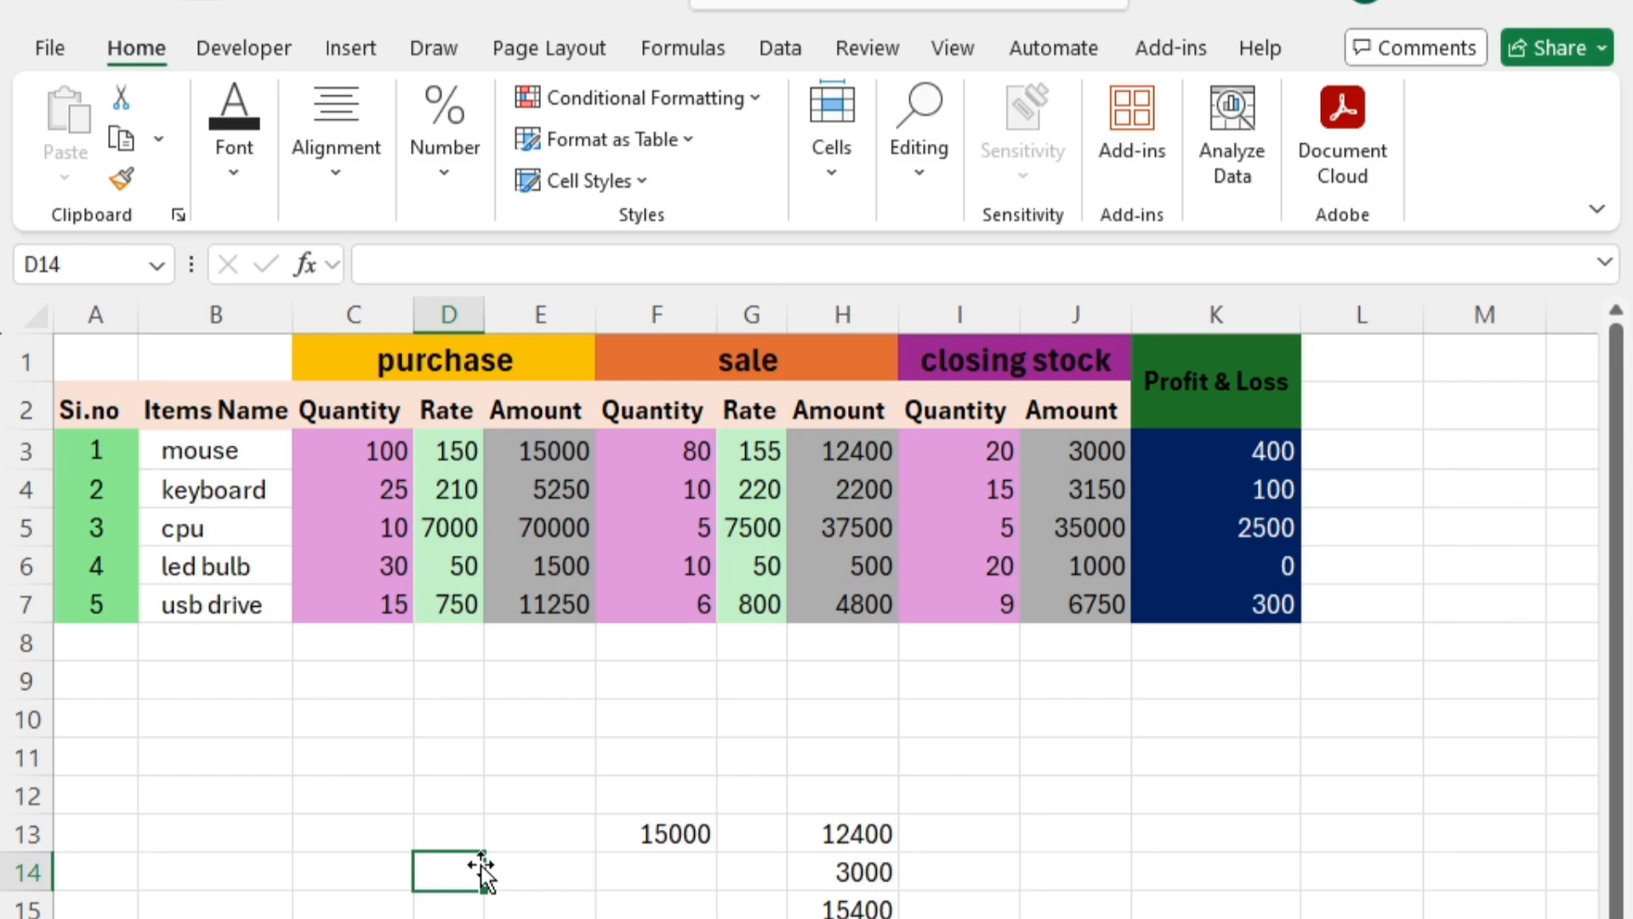